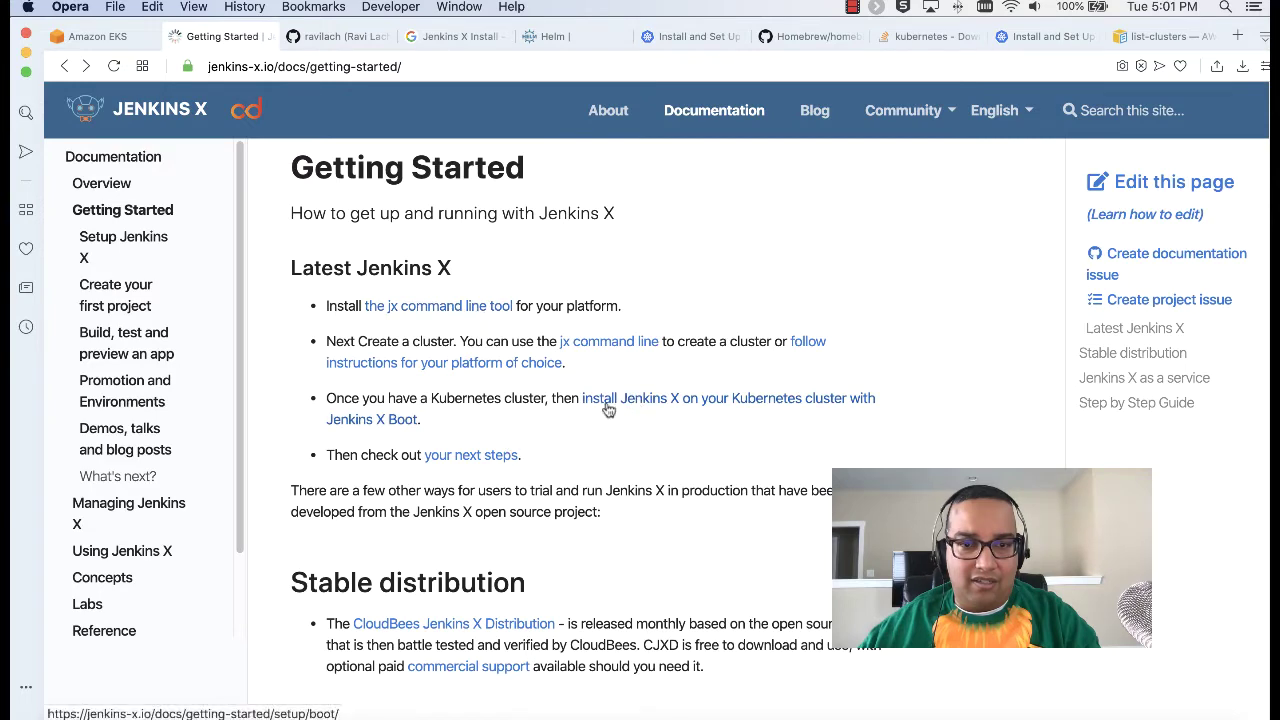
Step: Navigate from the Jenkins X Boot install guide through Cloud Providers to the AWS Boot page
{"action": "left_click", "coordinate": [607, 404]}
{"action": "scroll", "coordinate": [510, 470], "scroll_direction": "down", "scroll_amount": 3}
{"action": "left_click", "coordinate": [525, 482]}
{"action": "scroll", "coordinate": [611, 472], "scroll_direction": "down", "scroll_amount": 3}
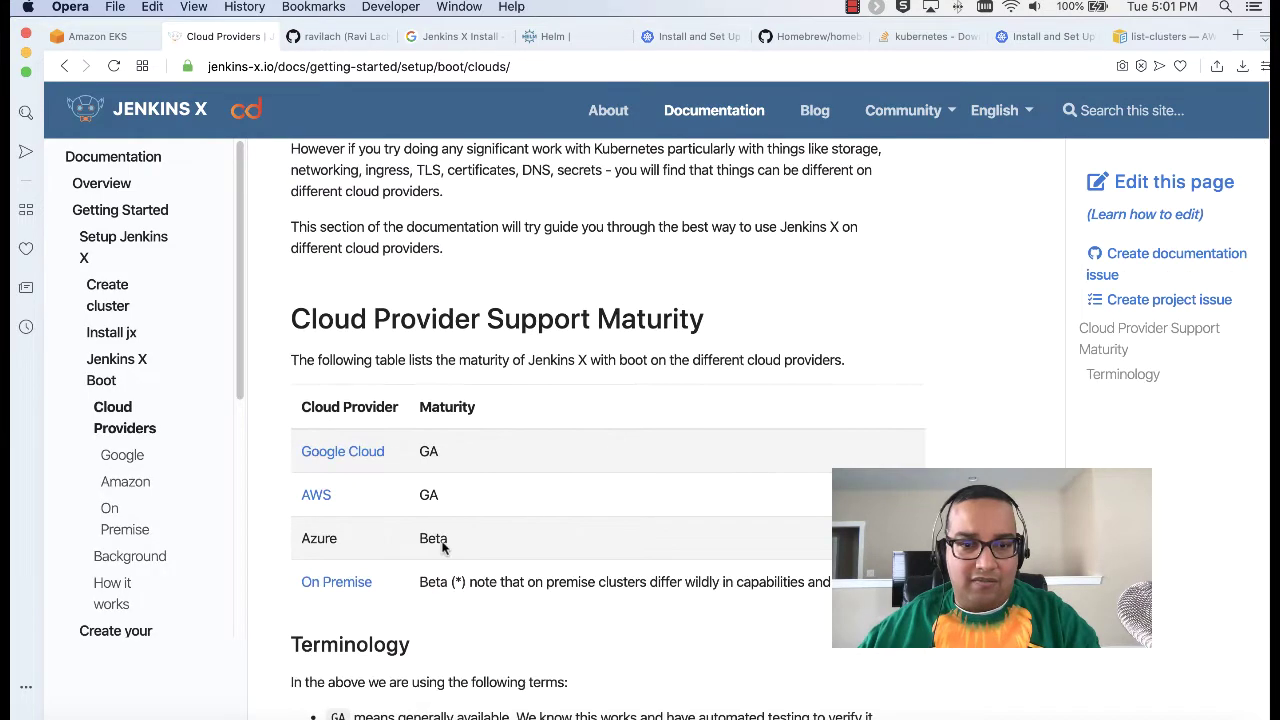
{"action": "left_click", "coordinate": [318, 495]}
Step: Scroll through the Amazon page, reviewing the IRSA example and cluster-creation IAM policy
{"action": "scroll", "coordinate": [709, 500], "scroll_direction": "down", "scroll_amount": 7}
{"action": "scroll", "coordinate": [706, 503], "scroll_direction": "up", "scroll_amount": 5}
{"action": "scroll", "coordinate": [603, 410], "scroll_direction": "down", "scroll_amount": 5}
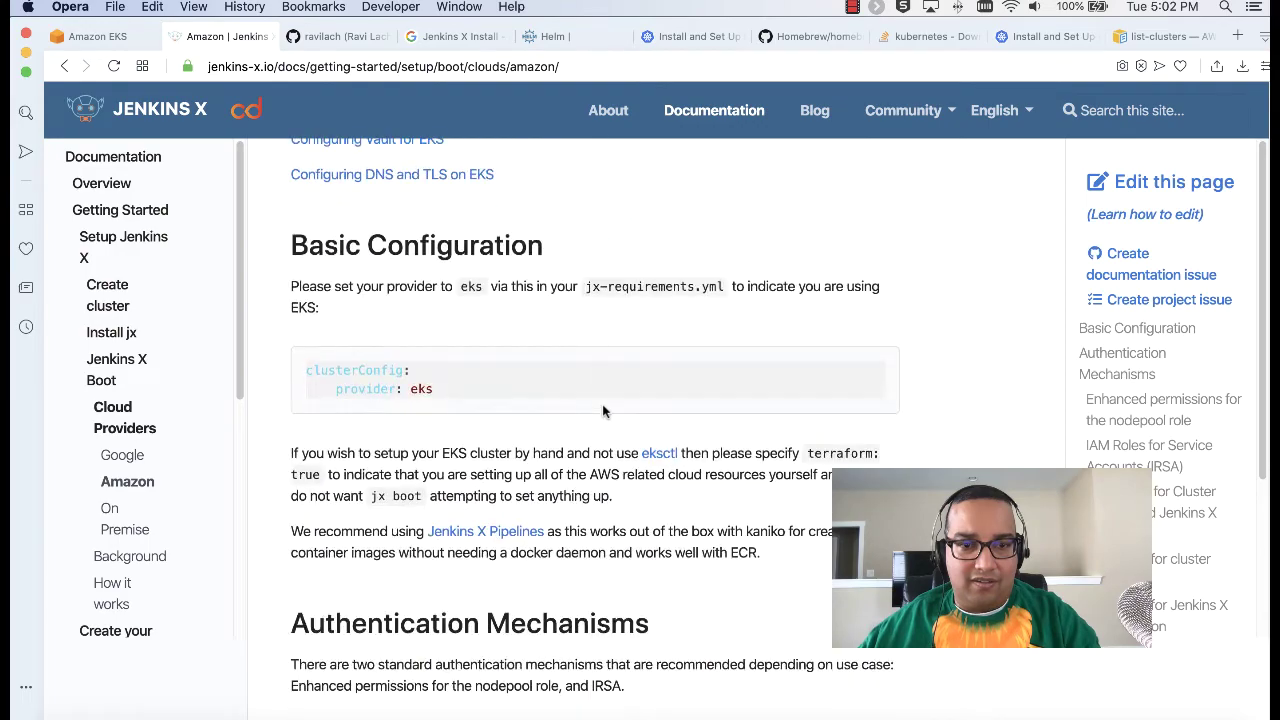
{"action": "scroll", "coordinate": [603, 410], "scroll_direction": "down", "scroll_amount": 20}
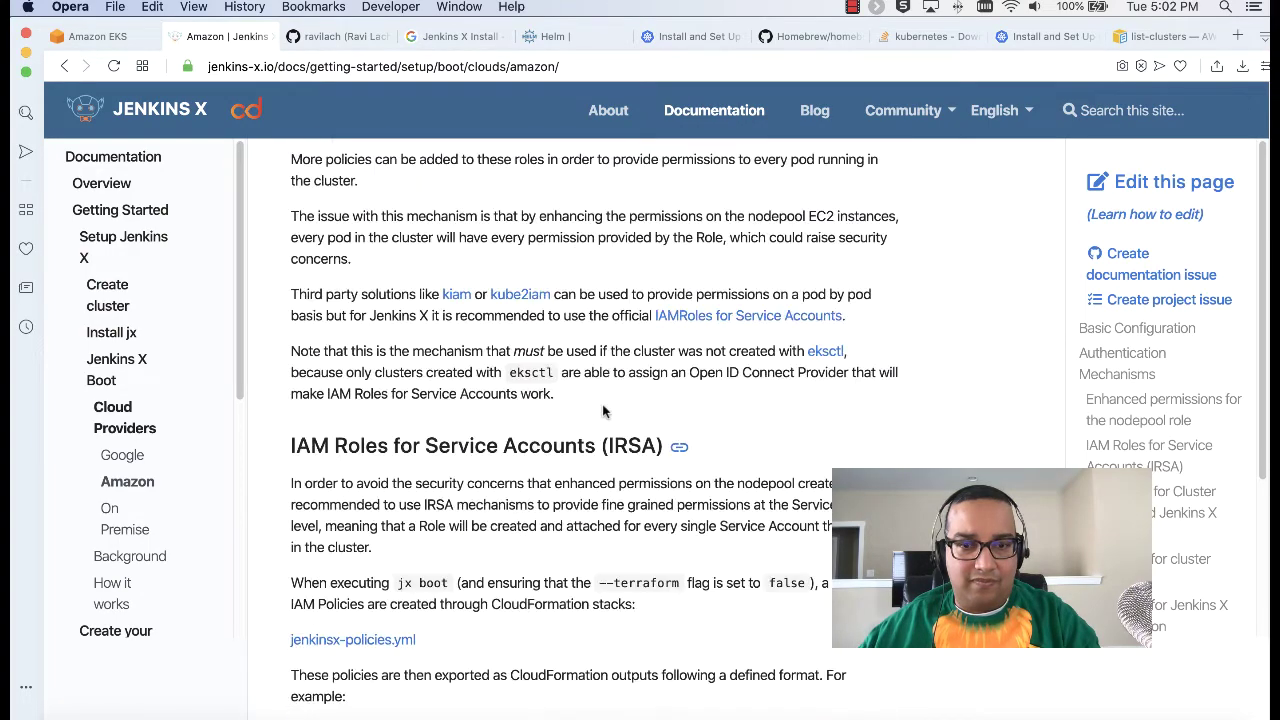
{"action": "scroll", "coordinate": [603, 410], "scroll_direction": "down", "scroll_amount": 2}
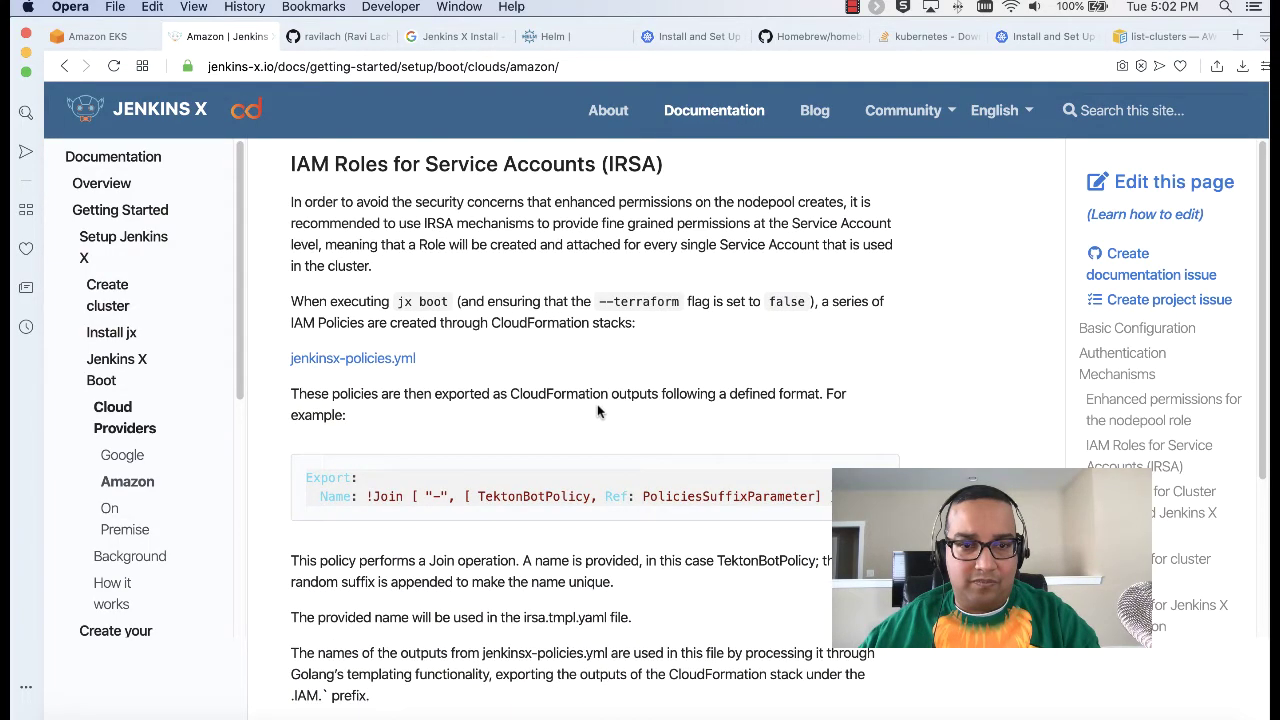
{"action": "scroll", "coordinate": [597, 408], "scroll_direction": "down", "scroll_amount": 9}
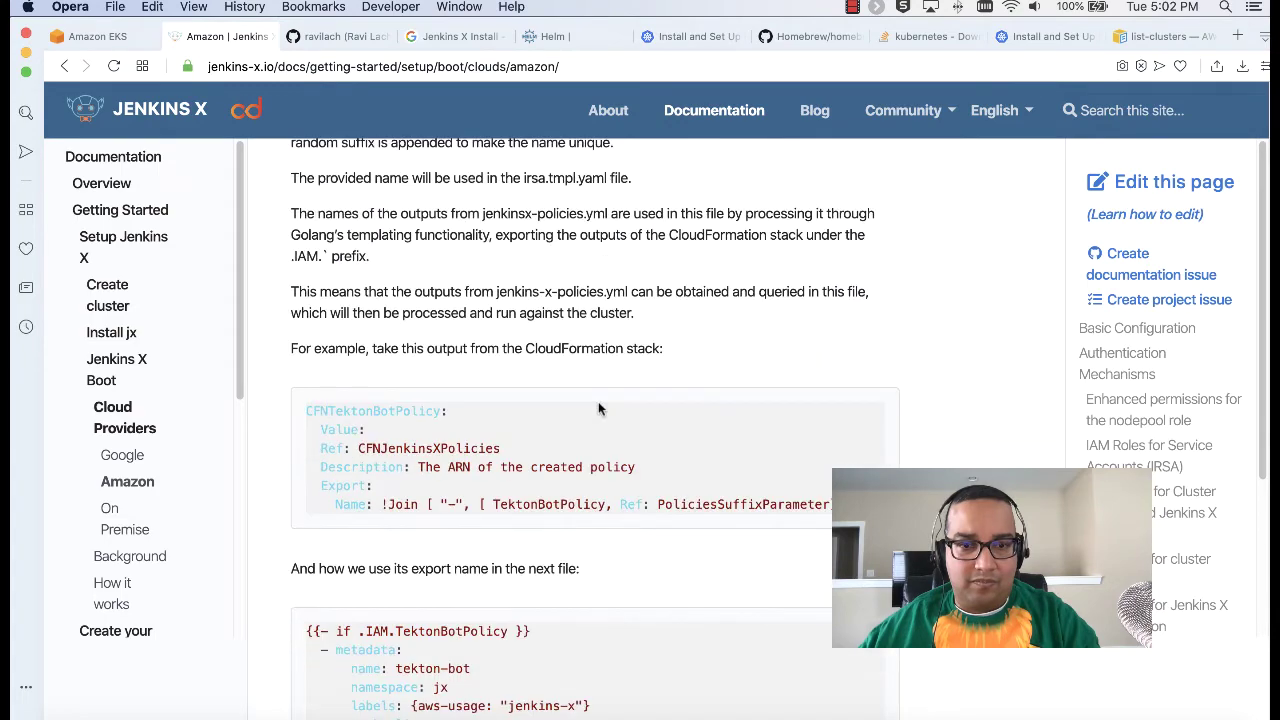
{"action": "scroll", "coordinate": [599, 408], "scroll_direction": "down", "scroll_amount": 7}
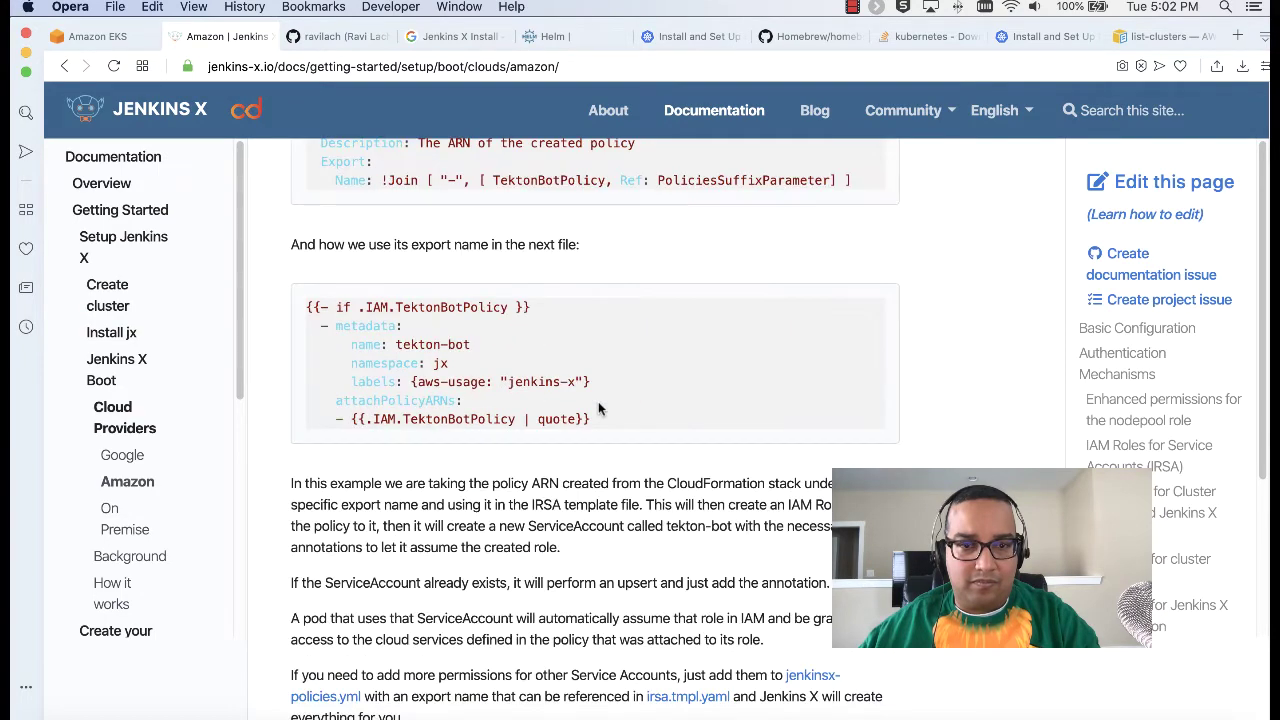
{"action": "scroll", "coordinate": [599, 408], "scroll_direction": "down", "scroll_amount": 4}
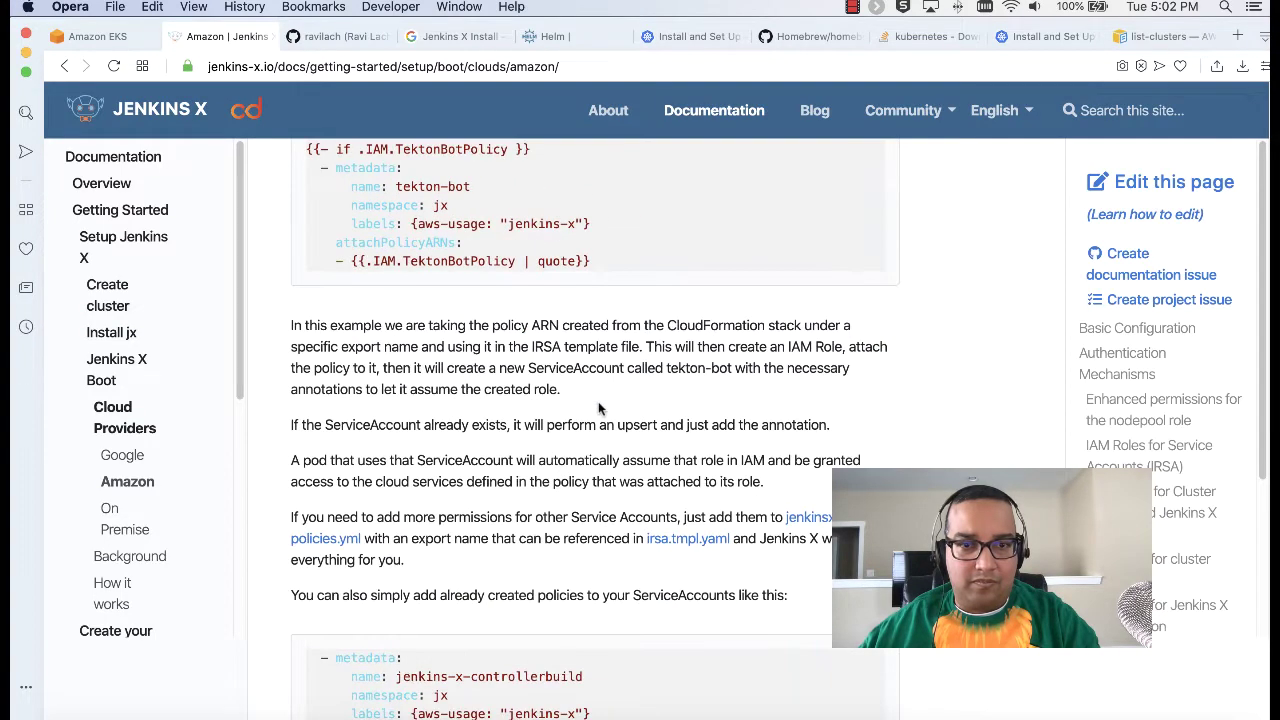
{"action": "scroll", "coordinate": [599, 408], "scroll_direction": "down", "scroll_amount": 15}
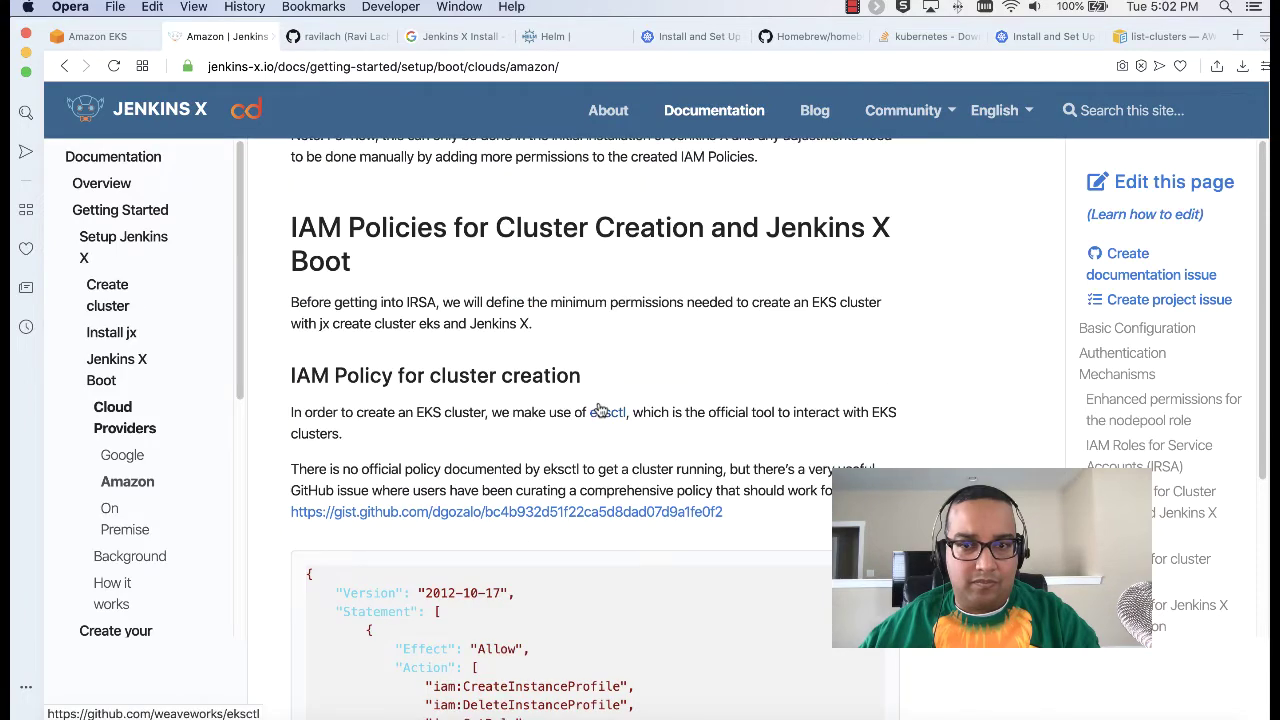
{"action": "scroll", "coordinate": [599, 410], "scroll_direction": "down", "scroll_amount": 3}
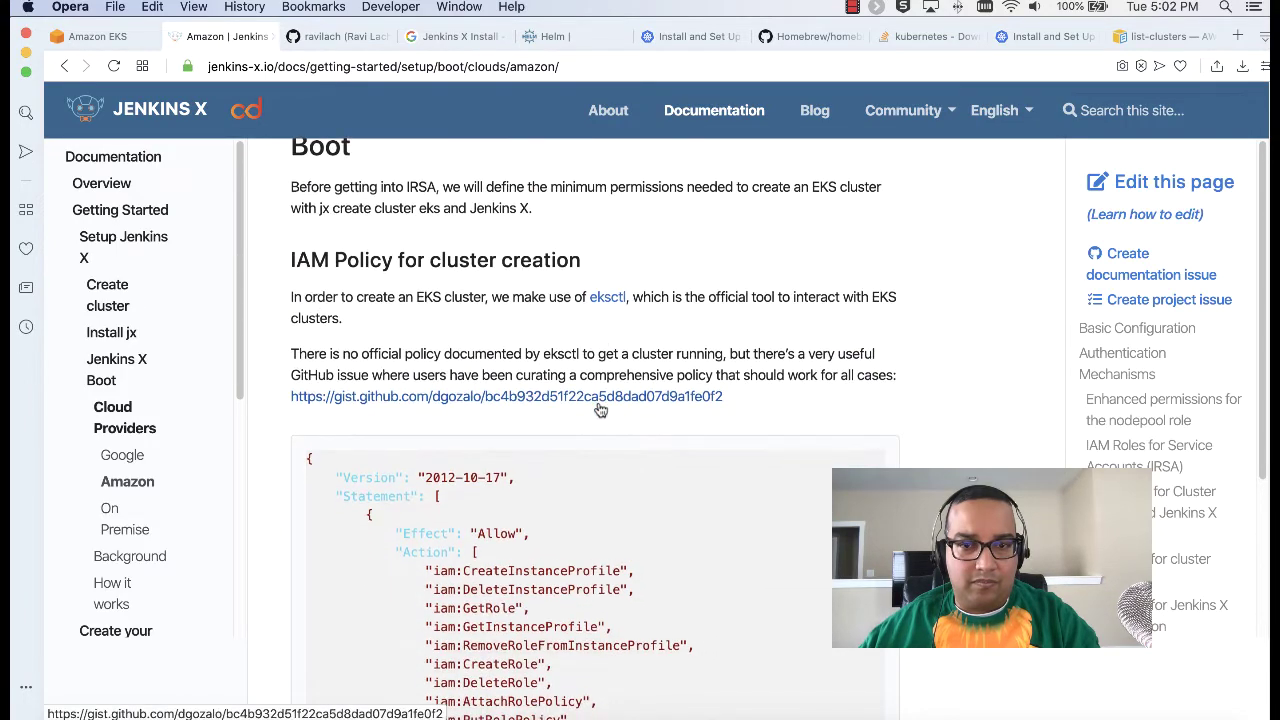
{"action": "scroll", "coordinate": [599, 408], "scroll_direction": "down", "scroll_amount": 20}
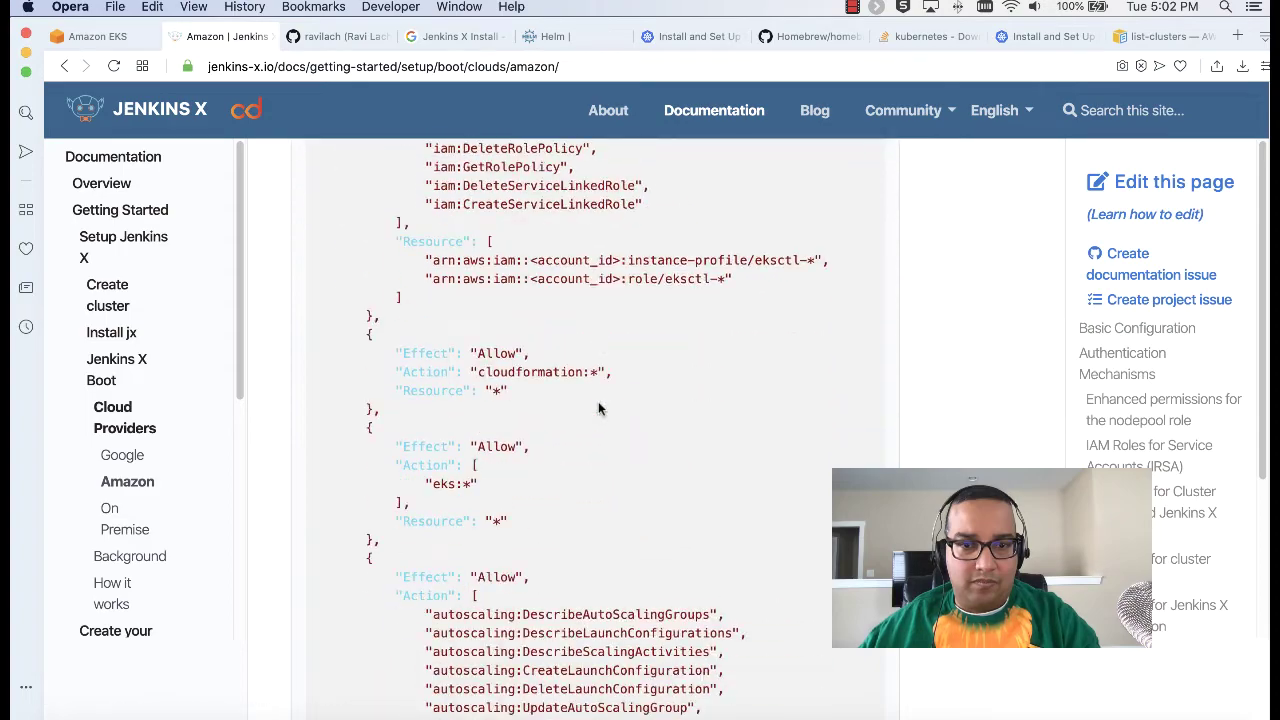
{"action": "scroll", "coordinate": [599, 408], "scroll_direction": "up", "scroll_amount": 20}
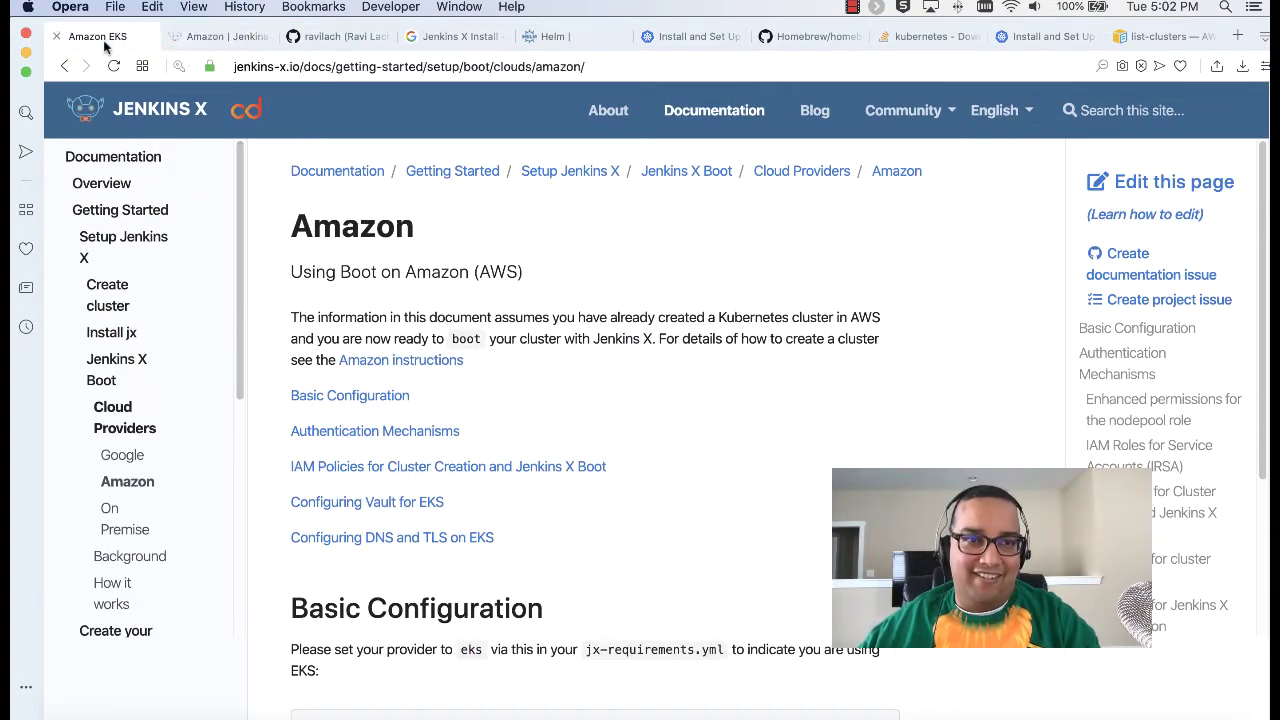
{"action": "left_click", "coordinate": [106, 38]}
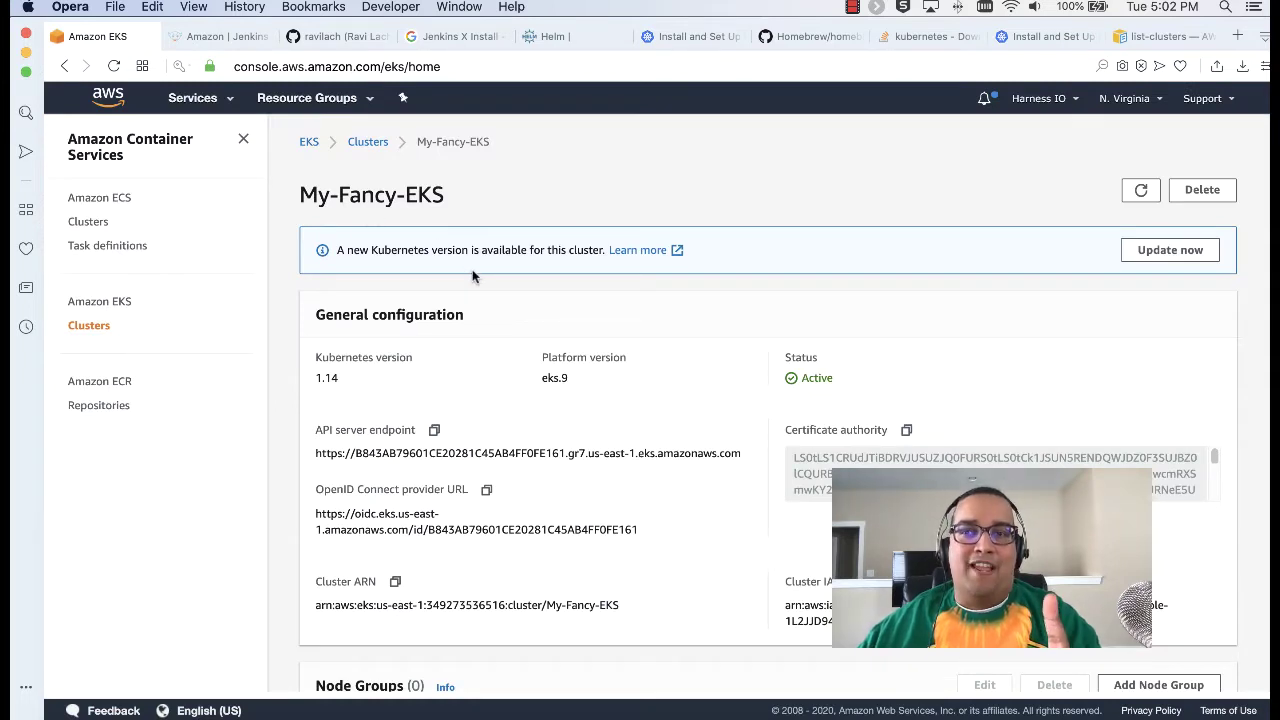
Step: Check the My-Fancy-EKS cluster name on the EKS page, then bring up the JenkinsX Commands.txt notes
{"action": "scroll", "coordinate": [473, 277], "scroll_direction": "right", "scroll_amount": 1}
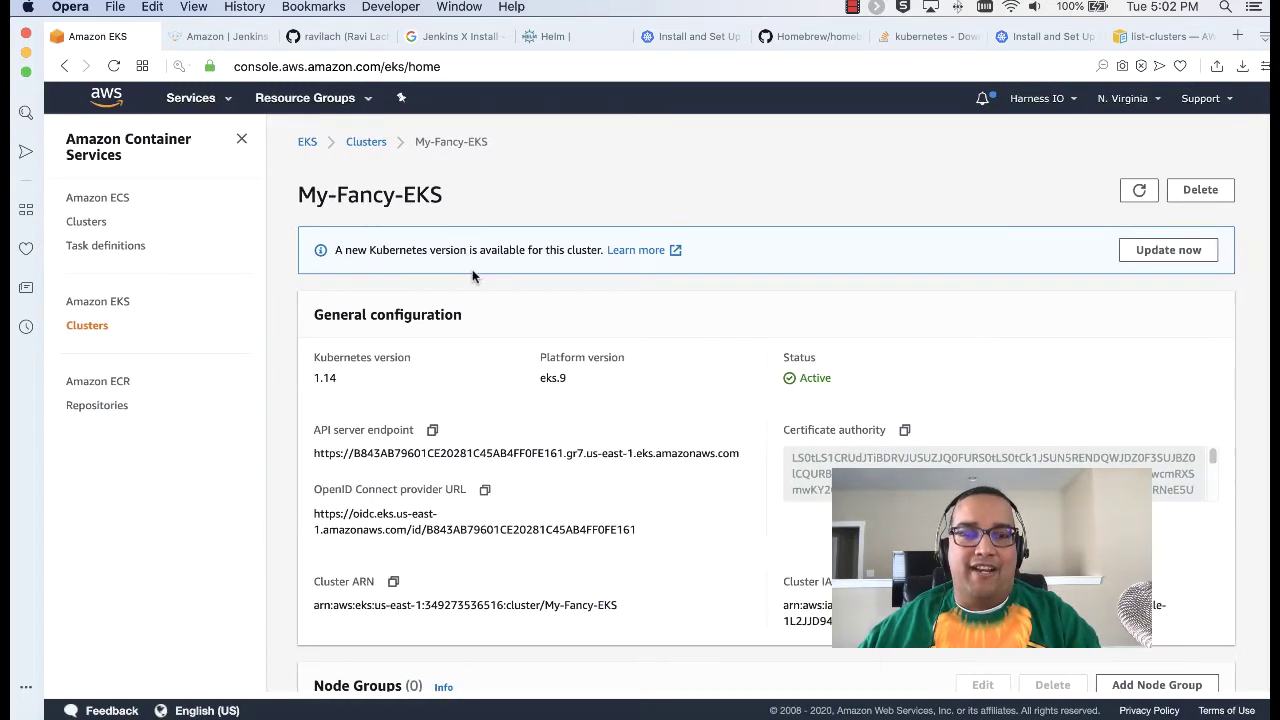
{"action": "scroll", "coordinate": [473, 277], "scroll_direction": "left", "scroll_amount": 1}
{"action": "left_click_drag", "start_coordinate": [308, 197], "coordinate": [535, 205]}
{"action": "left_click", "coordinate": [535, 205]}
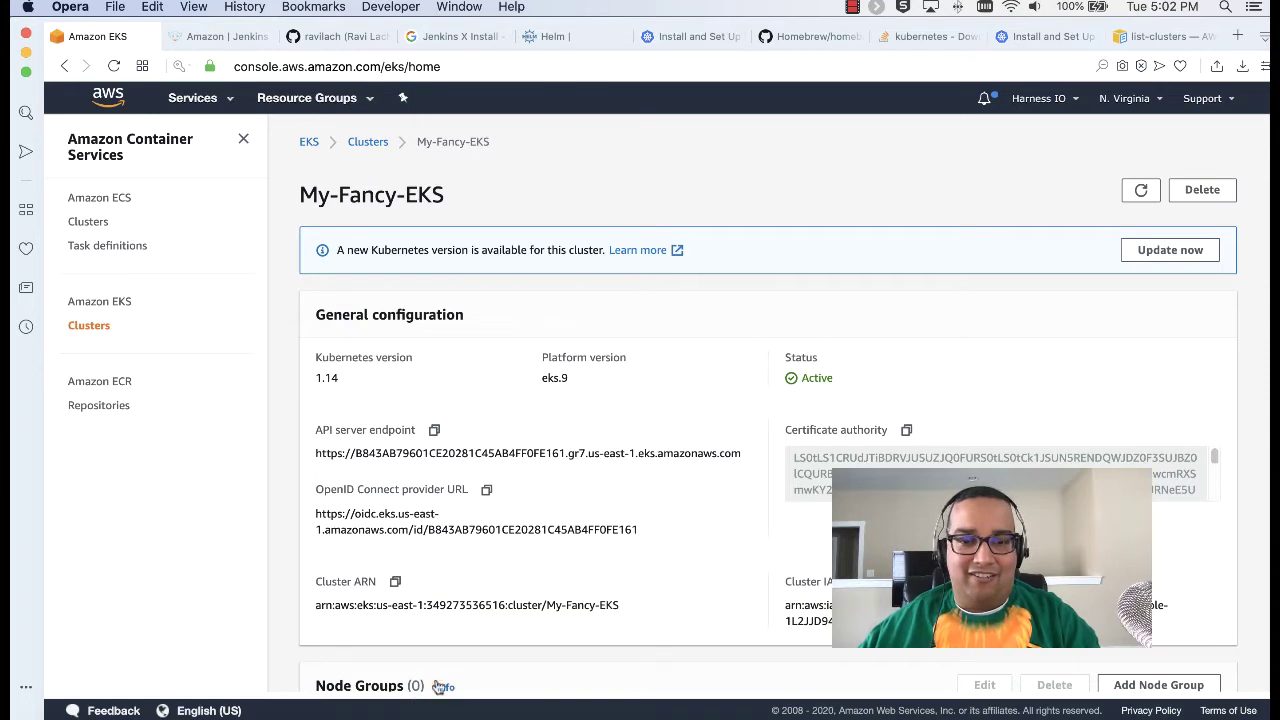
{"action": "left_click", "coordinate": [420, 716]}
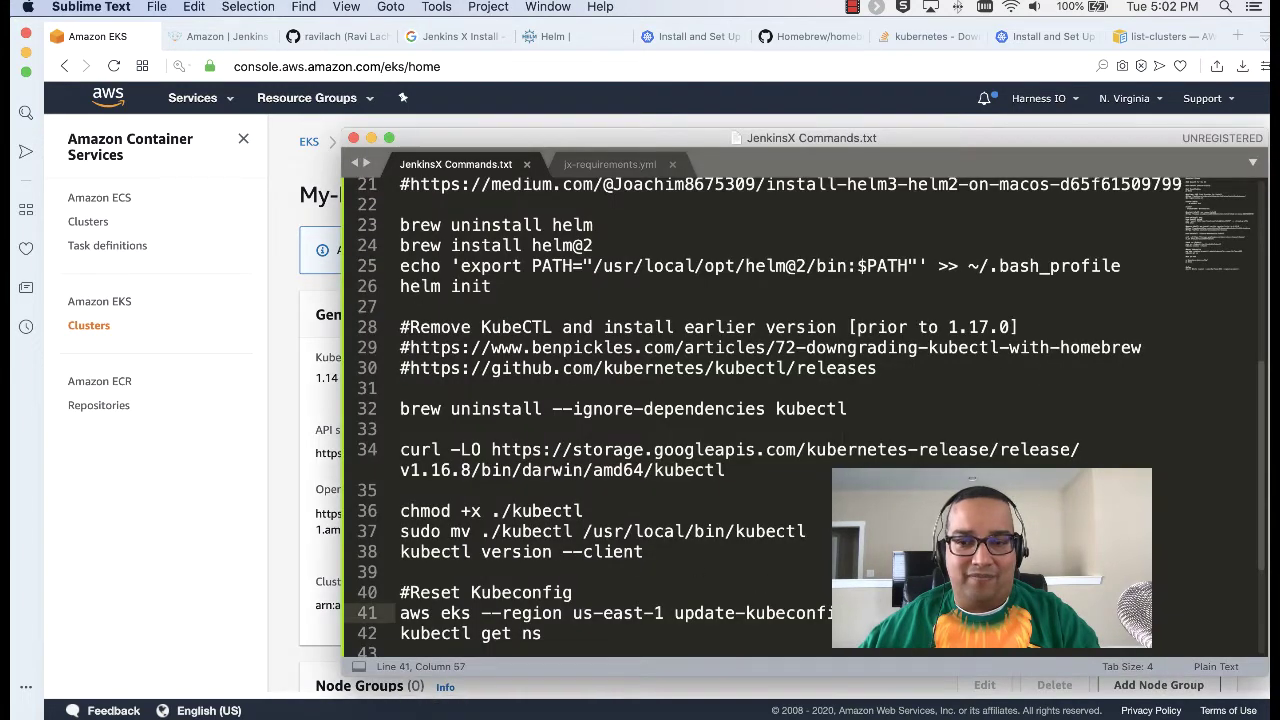
Step: Compare the cluster name my-fancy-eks in the boot error with clusterName in jx-requirements.yml
{"action": "left_click", "coordinate": [222, 714]}
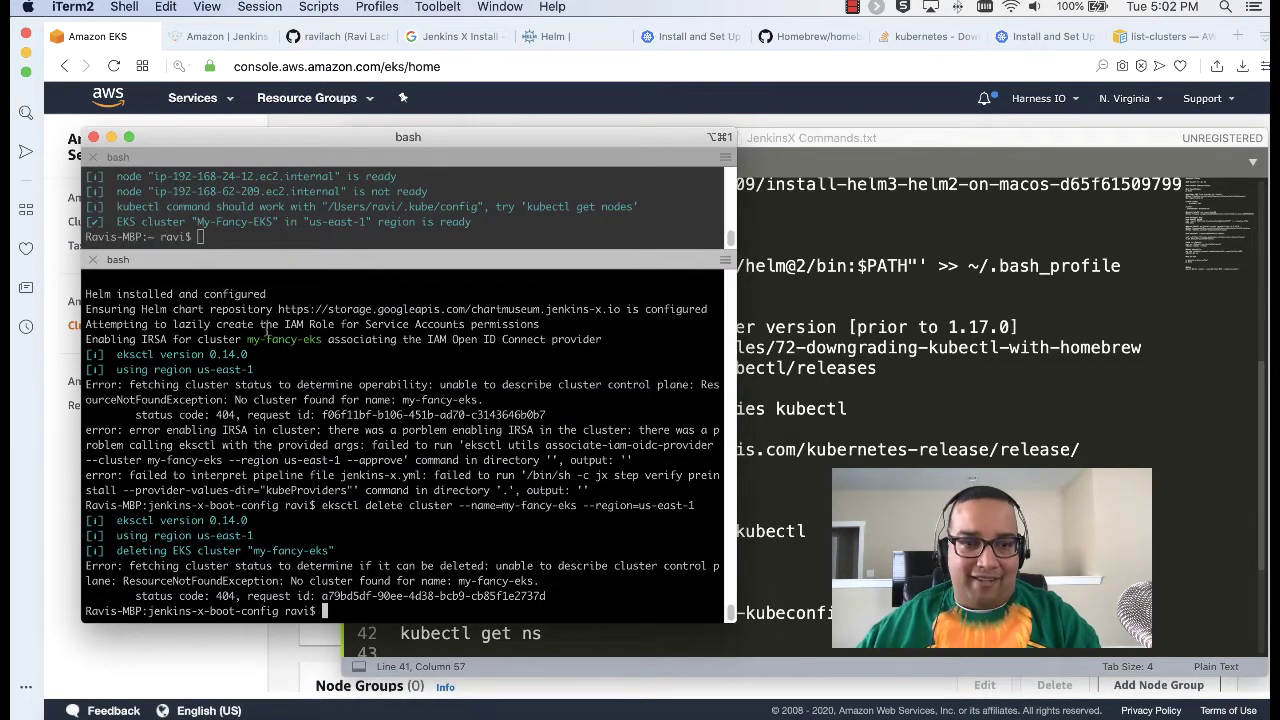
{"action": "left_click_drag", "start_coordinate": [244, 339], "coordinate": [323, 341]}
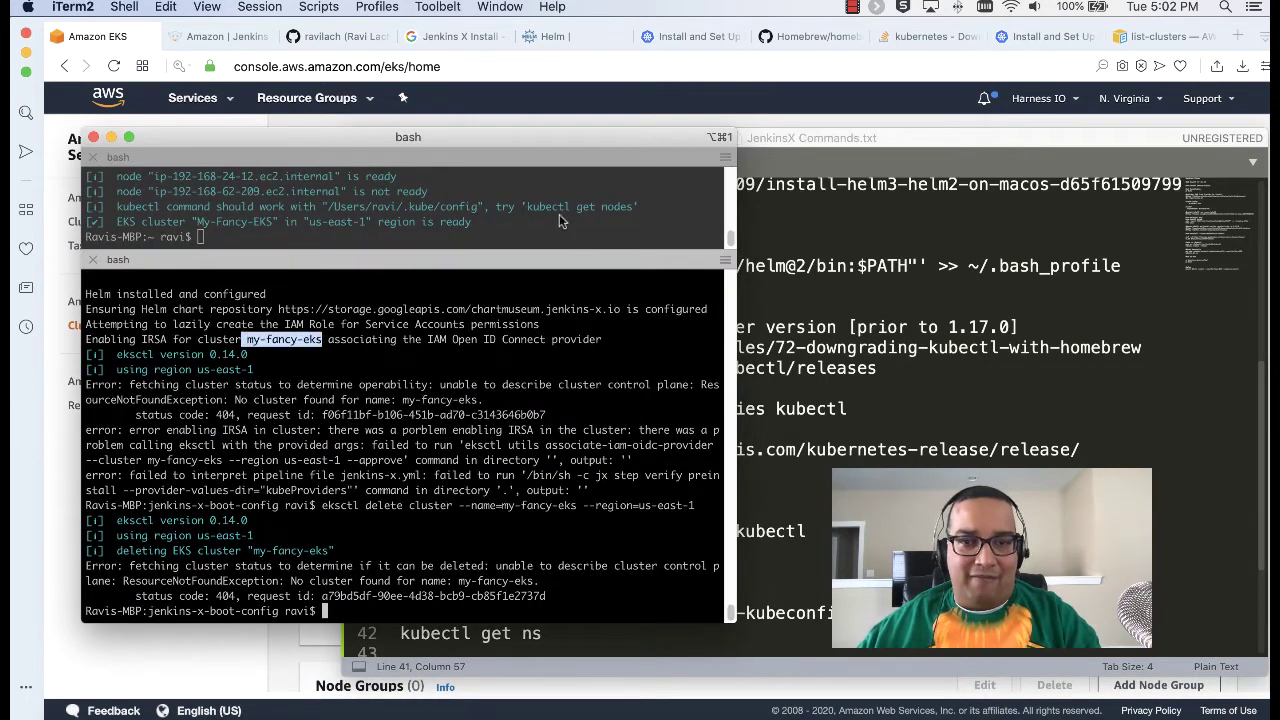
{"action": "left_click", "coordinate": [812, 145]}
{"action": "left_click", "coordinate": [645, 163]}
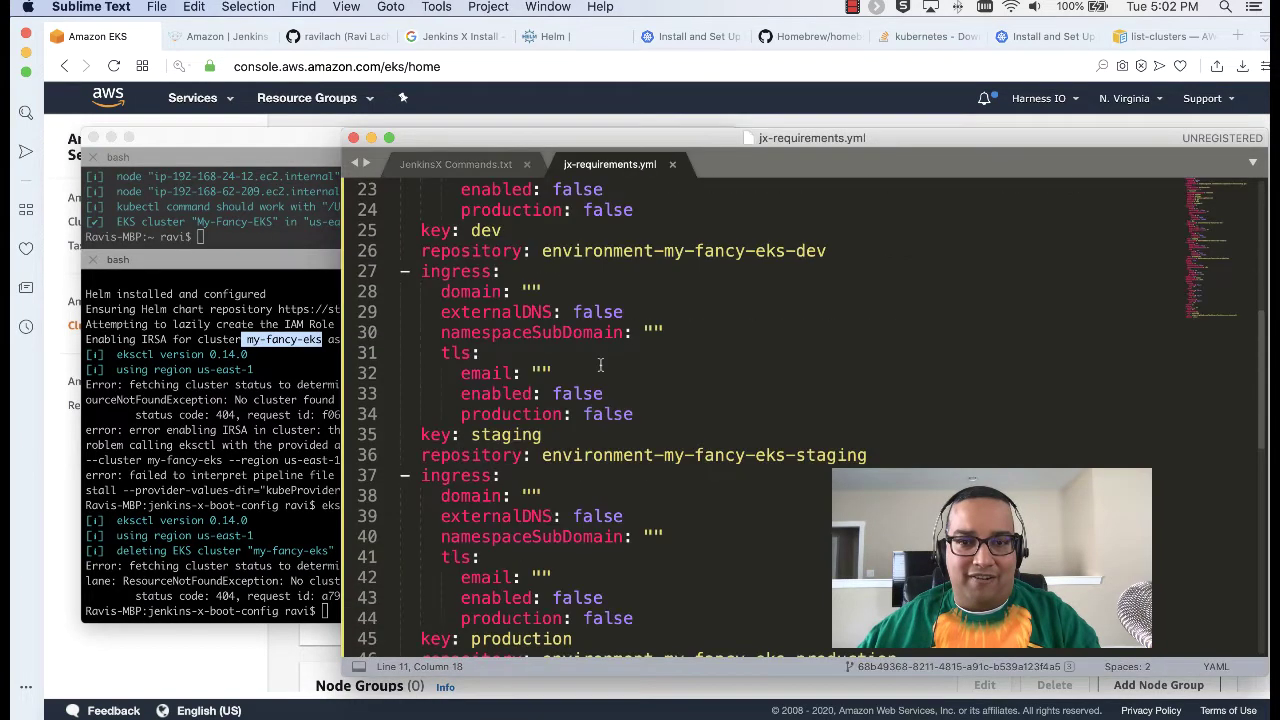
{"action": "scroll", "coordinate": [593, 370], "scroll_direction": "up", "scroll_amount": 10}
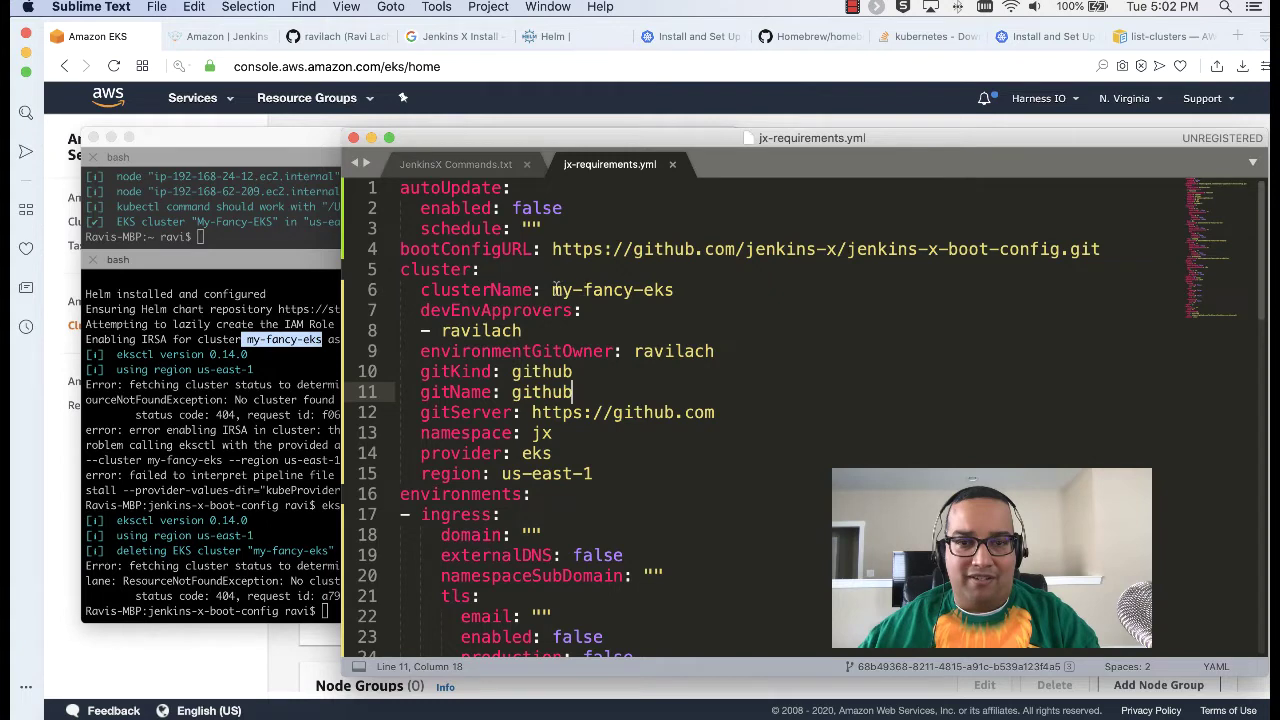
{"action": "left_click_drag", "start_coordinate": [553, 289], "coordinate": [676, 290]}
{"action": "left_click", "coordinate": [697, 290]}
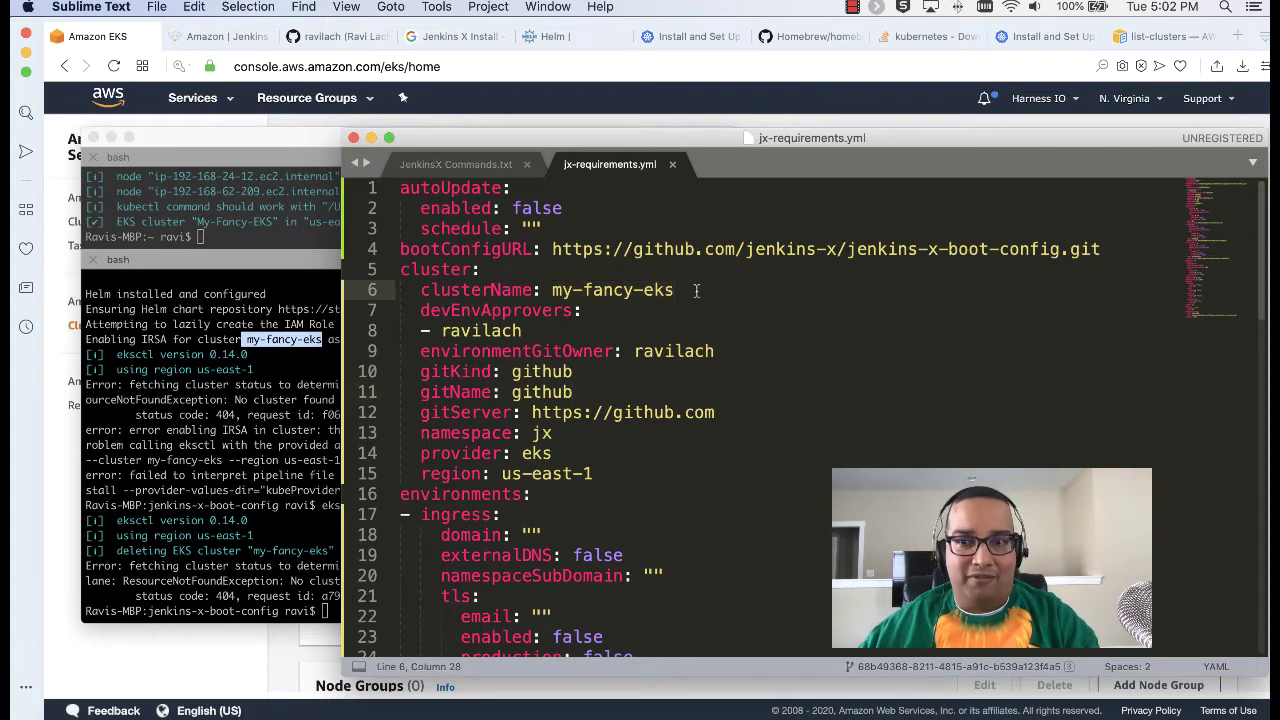
{"action": "left_click_drag", "start_coordinate": [676, 290], "coordinate": [553, 290]}
{"action": "scroll", "coordinate": [760, 405], "scroll_direction": "down", "scroll_amount": 10}
{"action": "scroll", "coordinate": [775, 413], "scroll_direction": "down", "scroll_amount": 8}
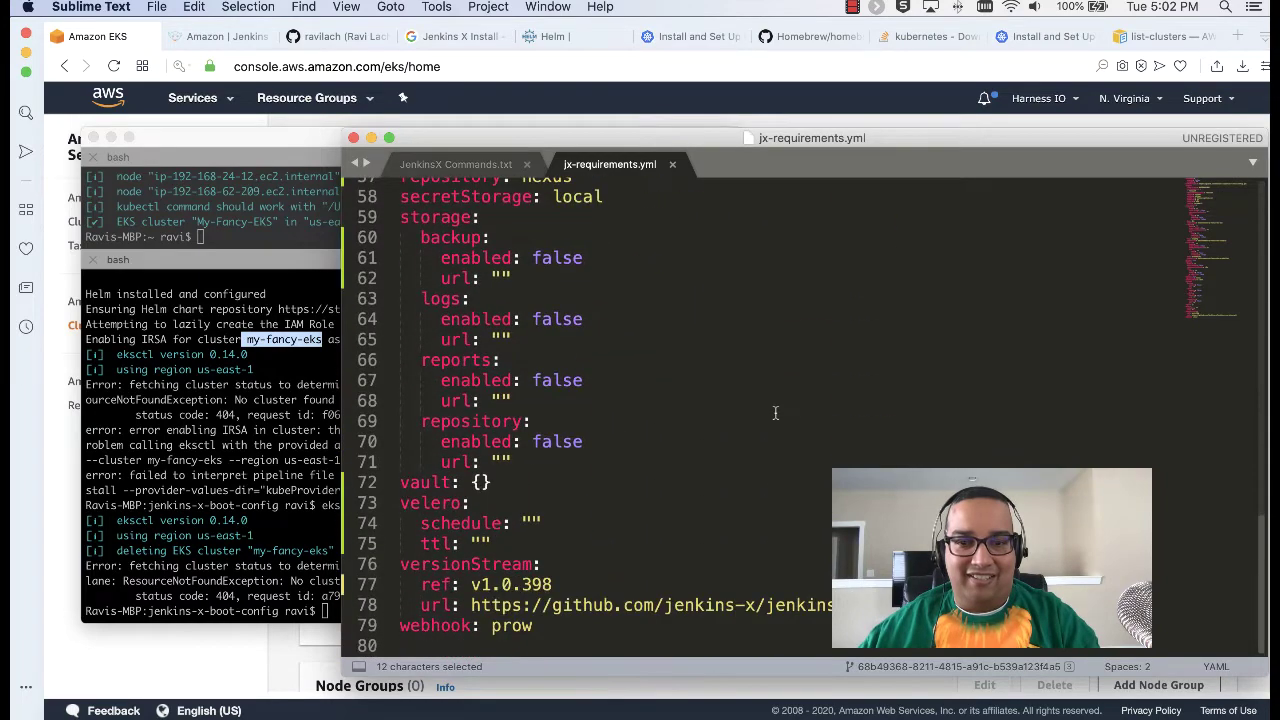
{"action": "scroll", "coordinate": [775, 413], "scroll_direction": "up", "scroll_amount": 15}
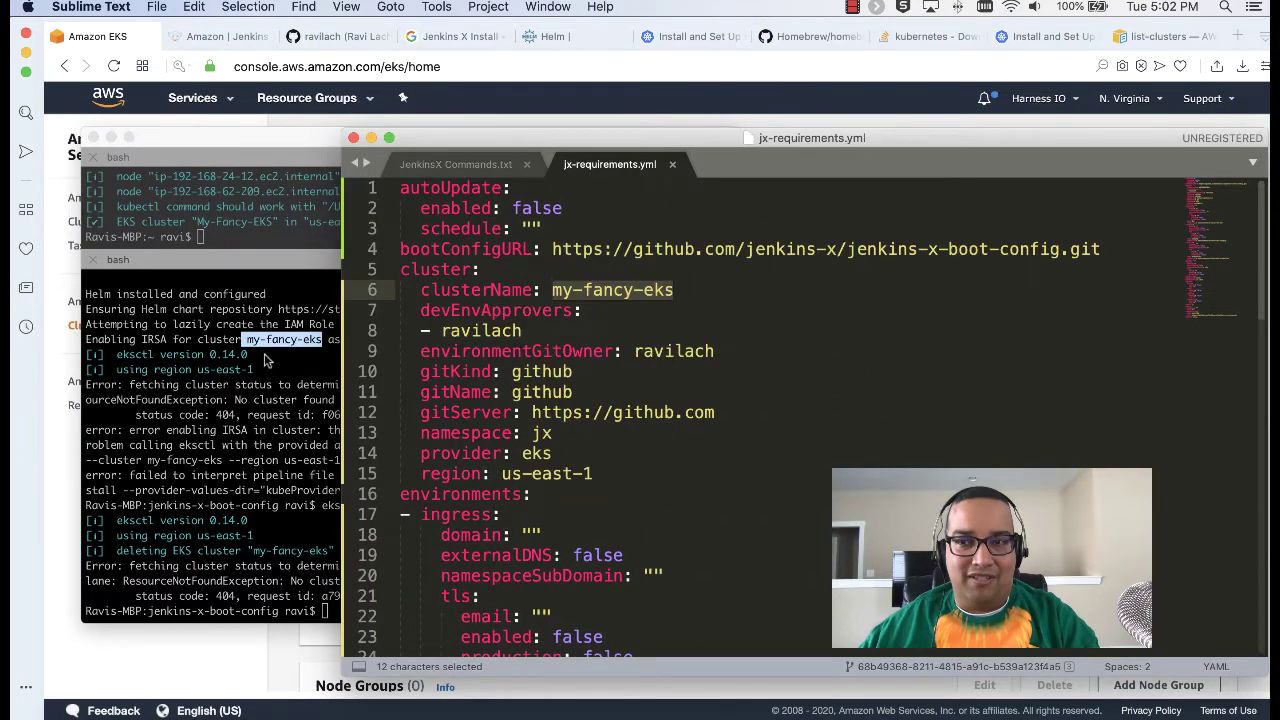
Step: Recheck the terminal output, then scroll JenkinsX Commands.txt down to the delete-cluster line
{"action": "left_click", "coordinate": [288, 360]}
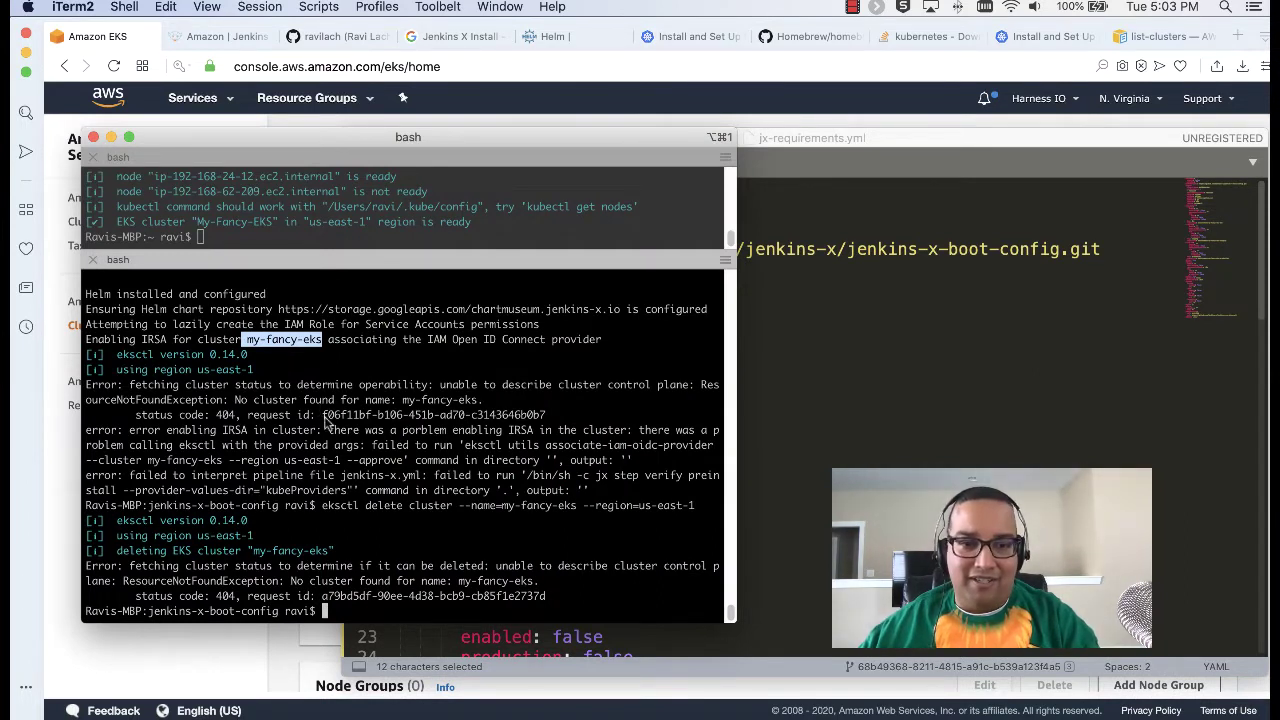
{"action": "left_click", "coordinate": [378, 608]}
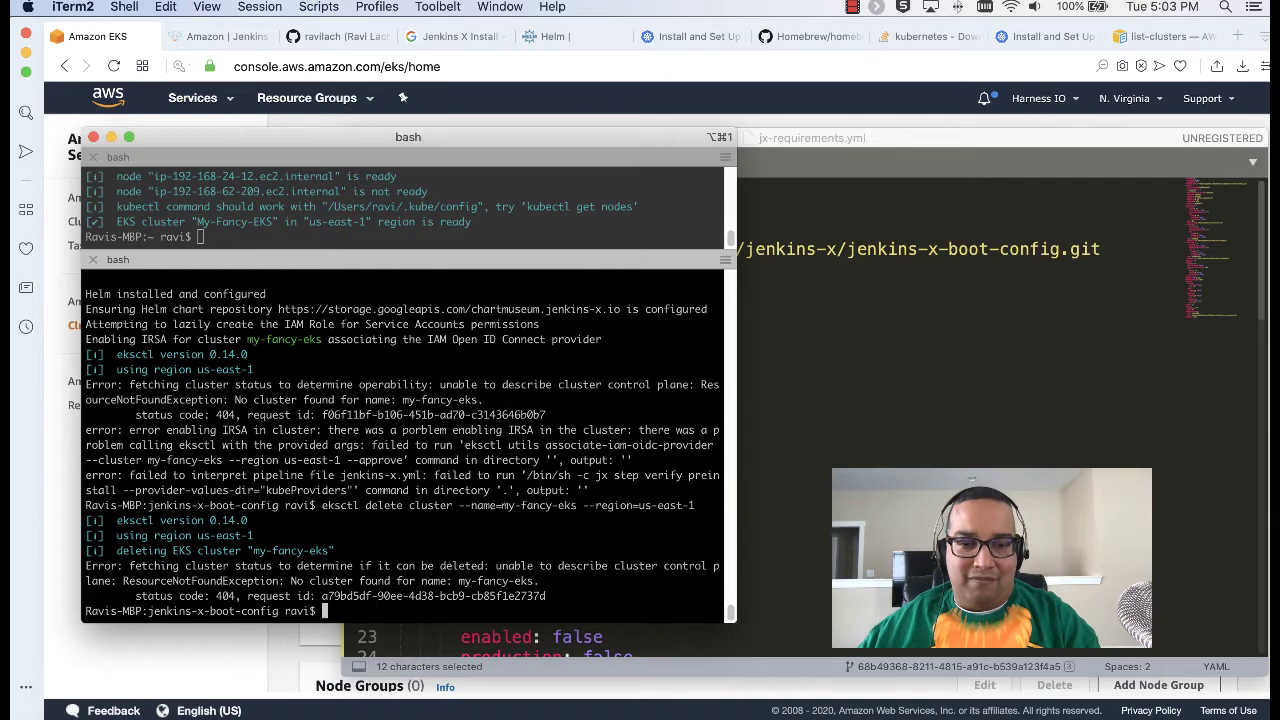
{"action": "left_click", "coordinate": [821, 531]}
{"action": "scroll", "coordinate": [821, 531], "scroll_direction": "down", "scroll_amount": 15}
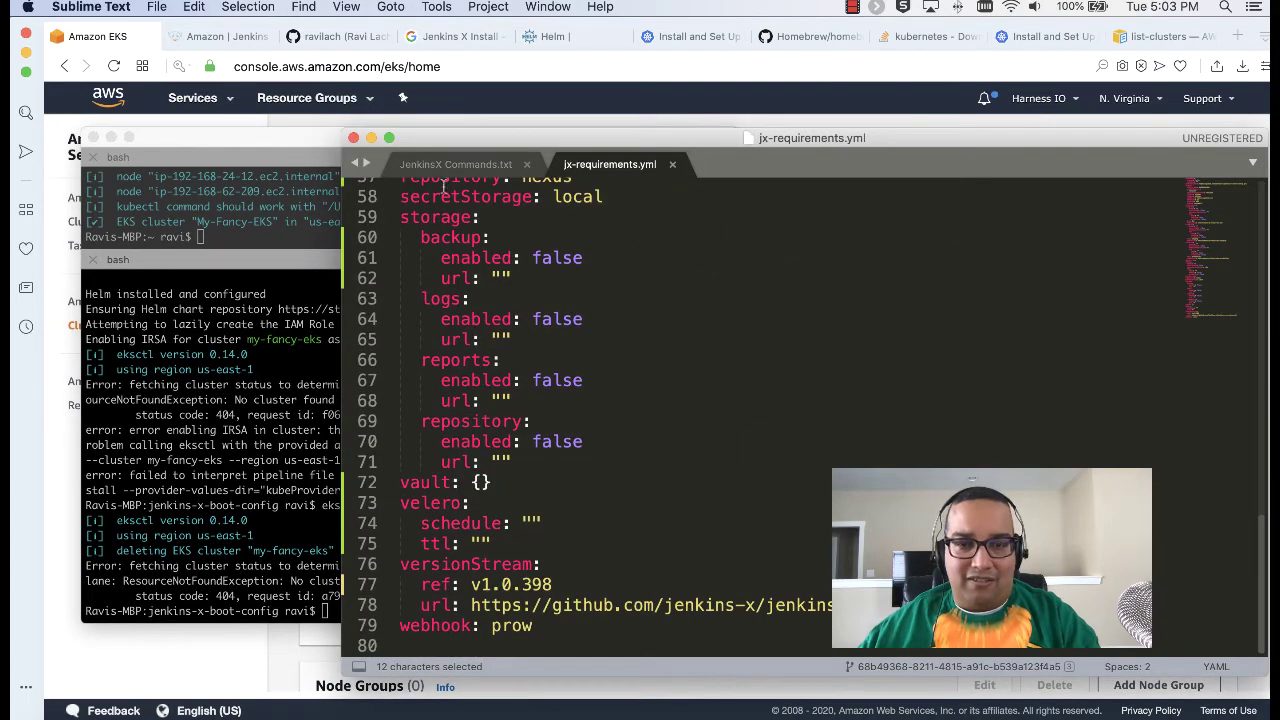
{"action": "left_click", "coordinate": [455, 165]}
{"action": "scroll", "coordinate": [597, 370], "scroll_direction": "down", "scroll_amount": 5}
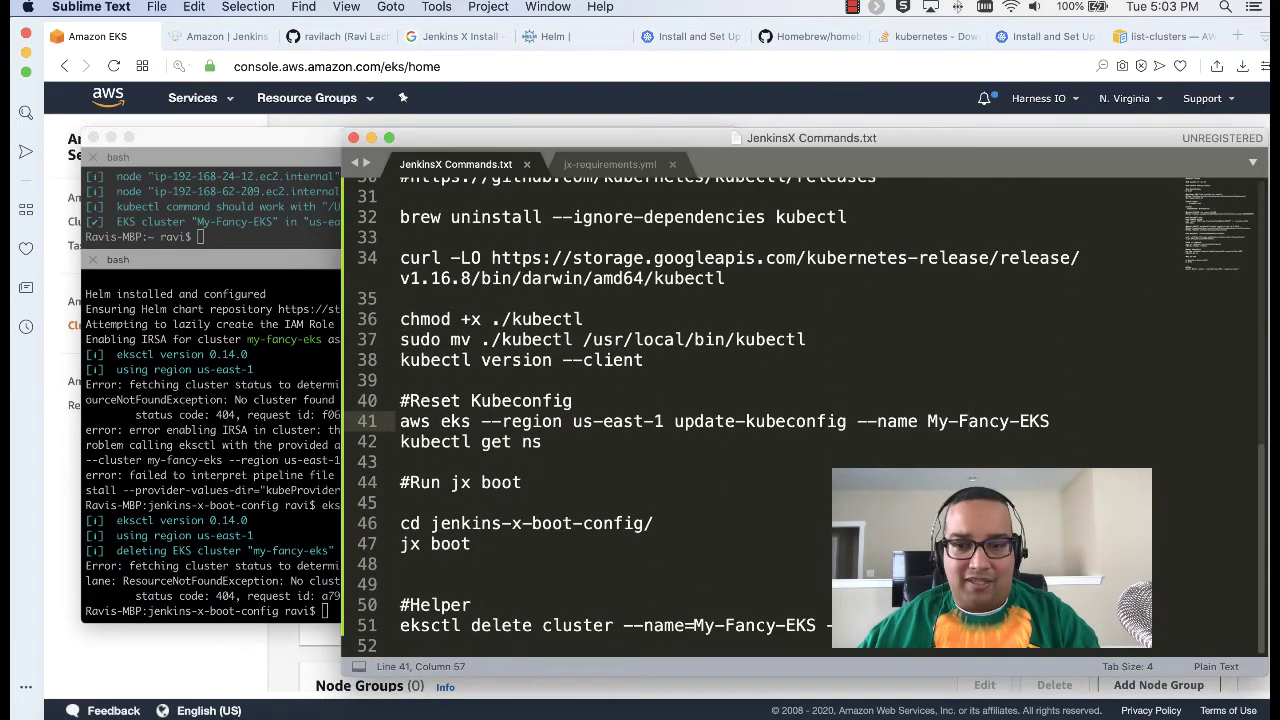
Step: Copy the eksctl delete cluster line from the notes and run it in iTerm to remove My-Fancy-EKS
{"action": "left_click_drag", "start_coordinate": [1005, 625], "coordinate": [400, 624]}
{"action": "key", "text": "super+c"}
{"action": "left_click", "coordinate": [235, 540]}
{"action": "key", "text": "super+v"}
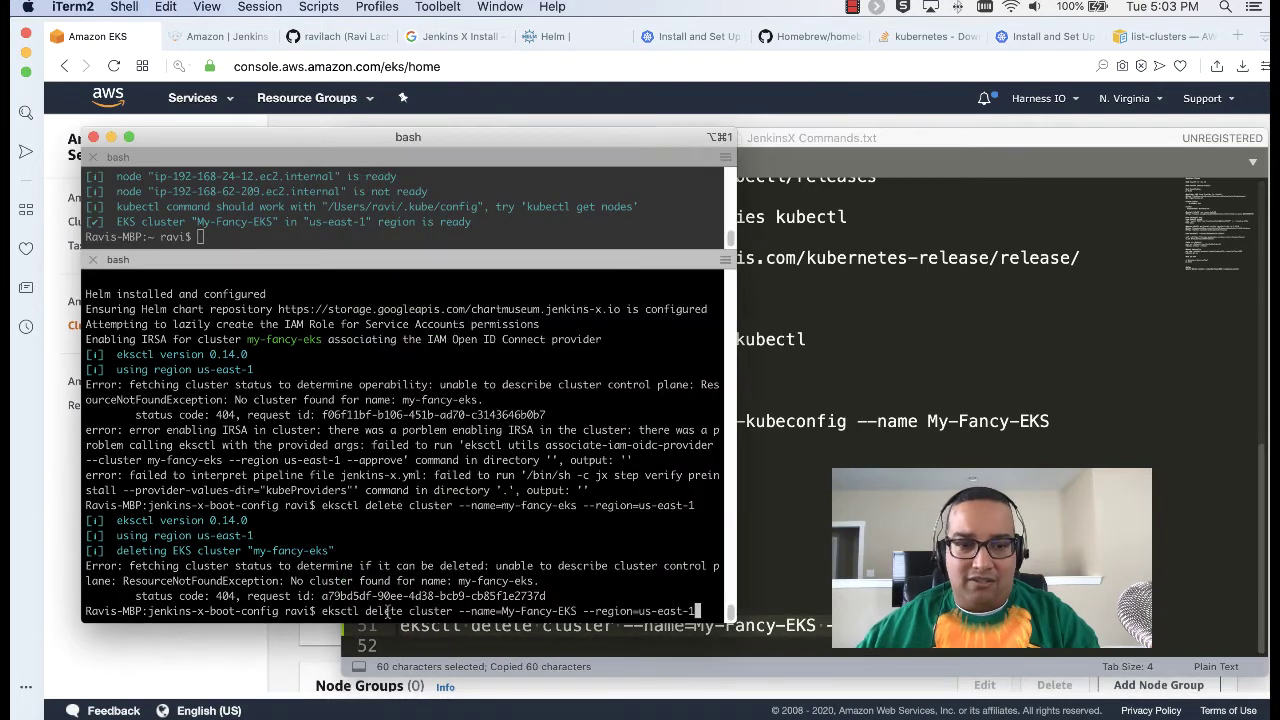
{"action": "key", "text": "Return"}
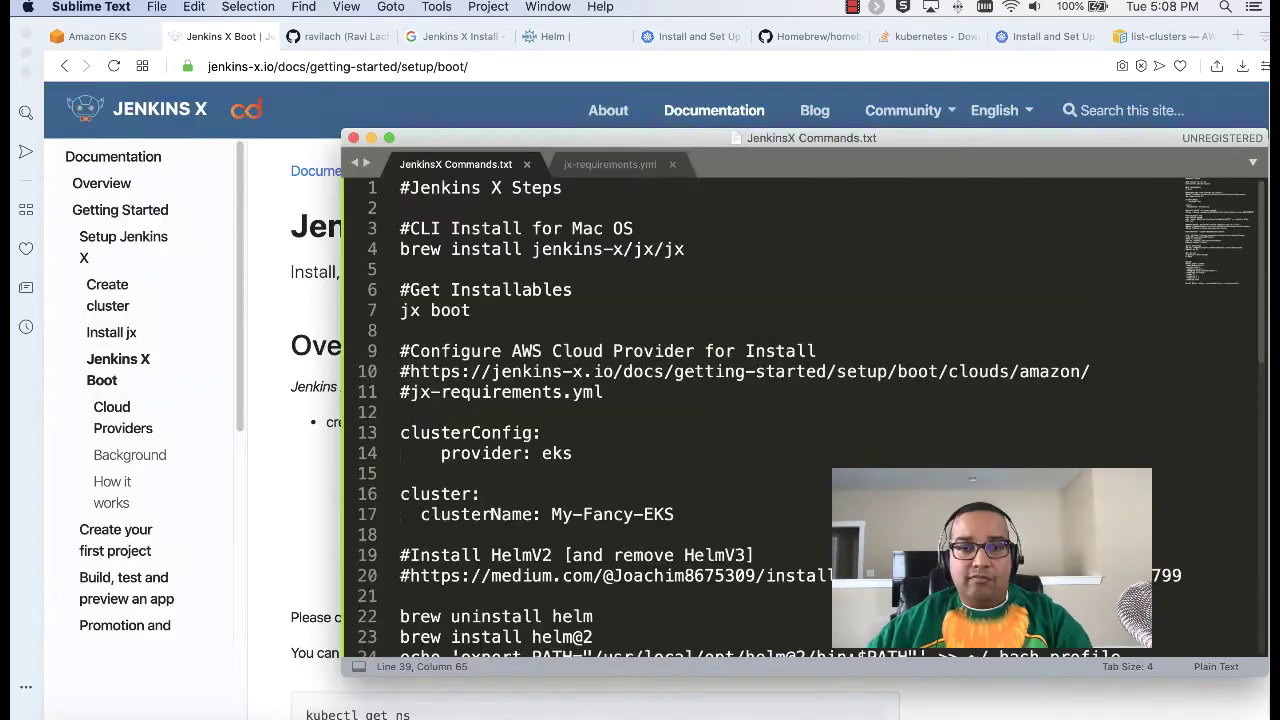
{"action": "scroll", "coordinate": [790, 420], "scroll_direction": "down", "scroll_amount": 6}
{"action": "scroll", "coordinate": [790, 420], "scroll_direction": "down", "scroll_amount": 6}
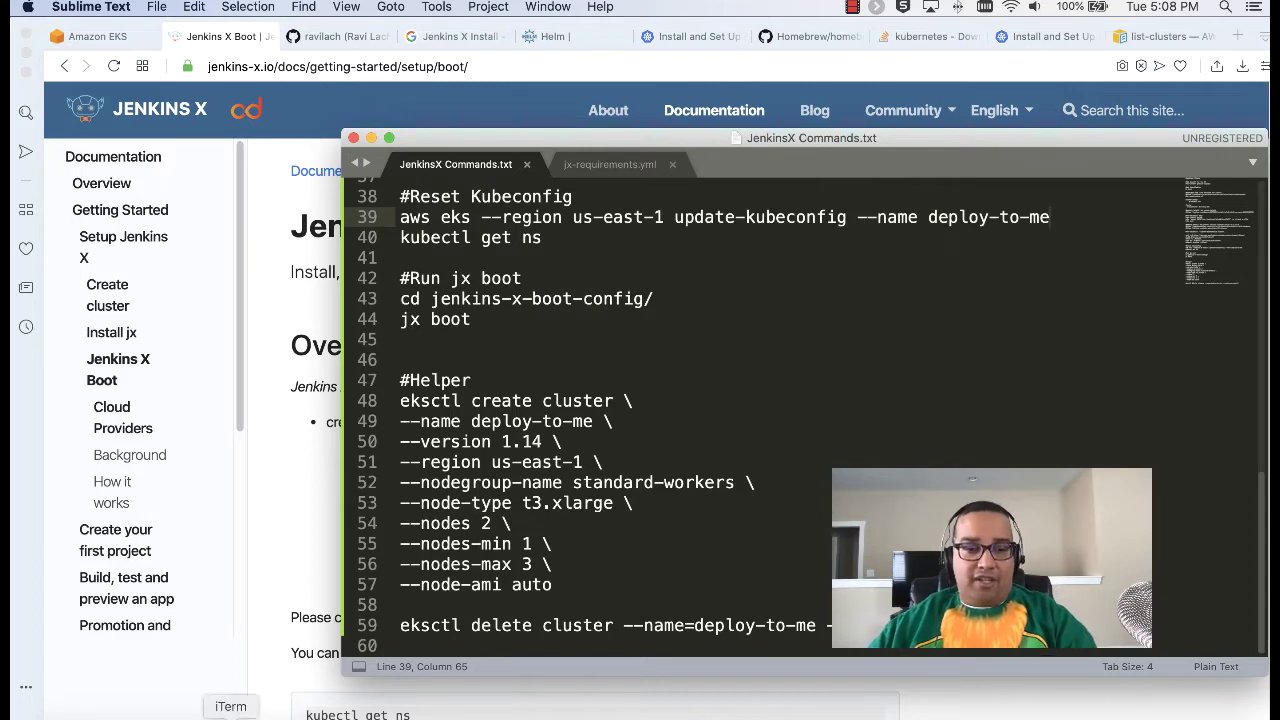
Step: Reload the My-Fancy-EKS page to confirm Deleting status, return to console home and minimize Opera
{"action": "key", "text": "super+Tab"}
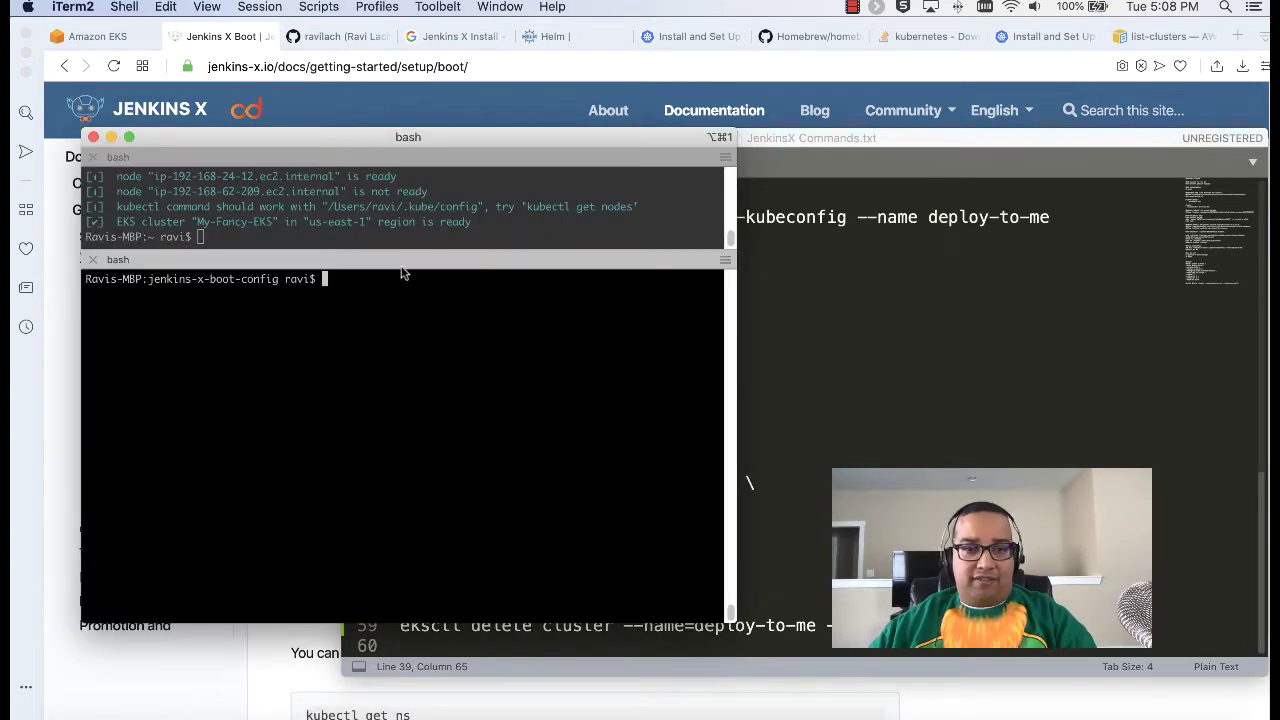
{"action": "key", "text": "super+Tab"}
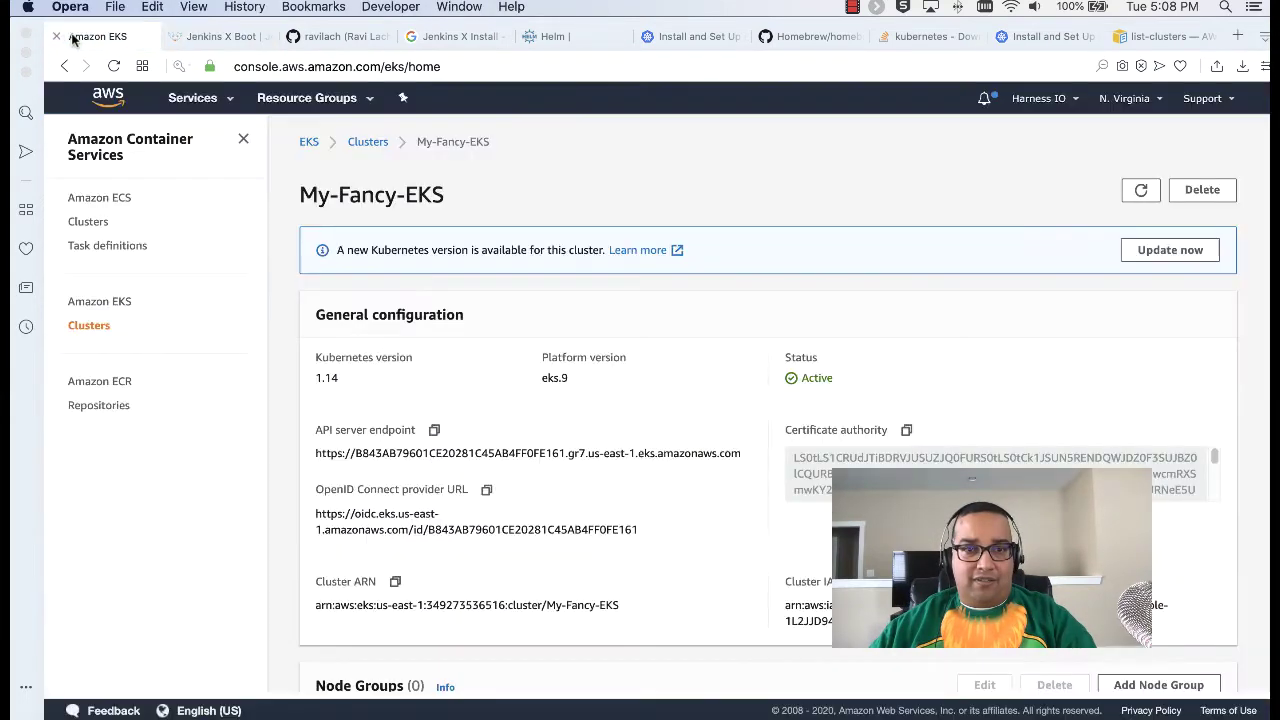
{"action": "left_click", "coordinate": [114, 66]}
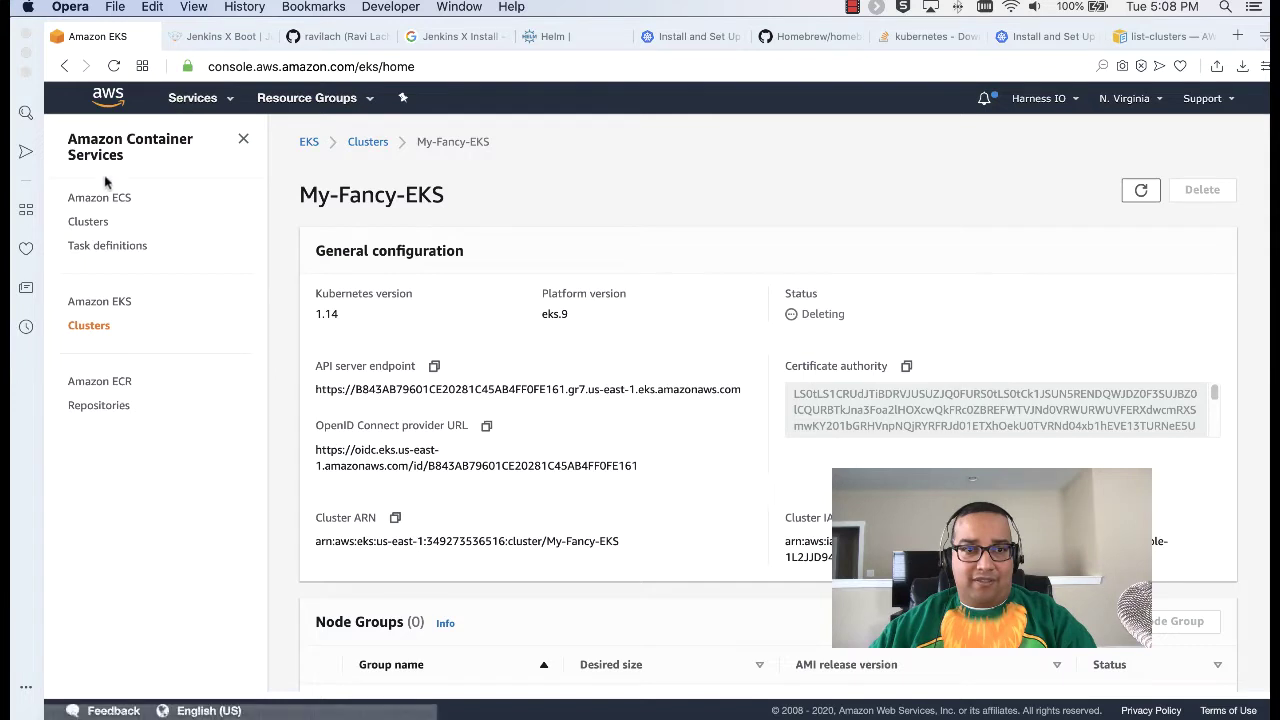
{"action": "left_click", "coordinate": [112, 102]}
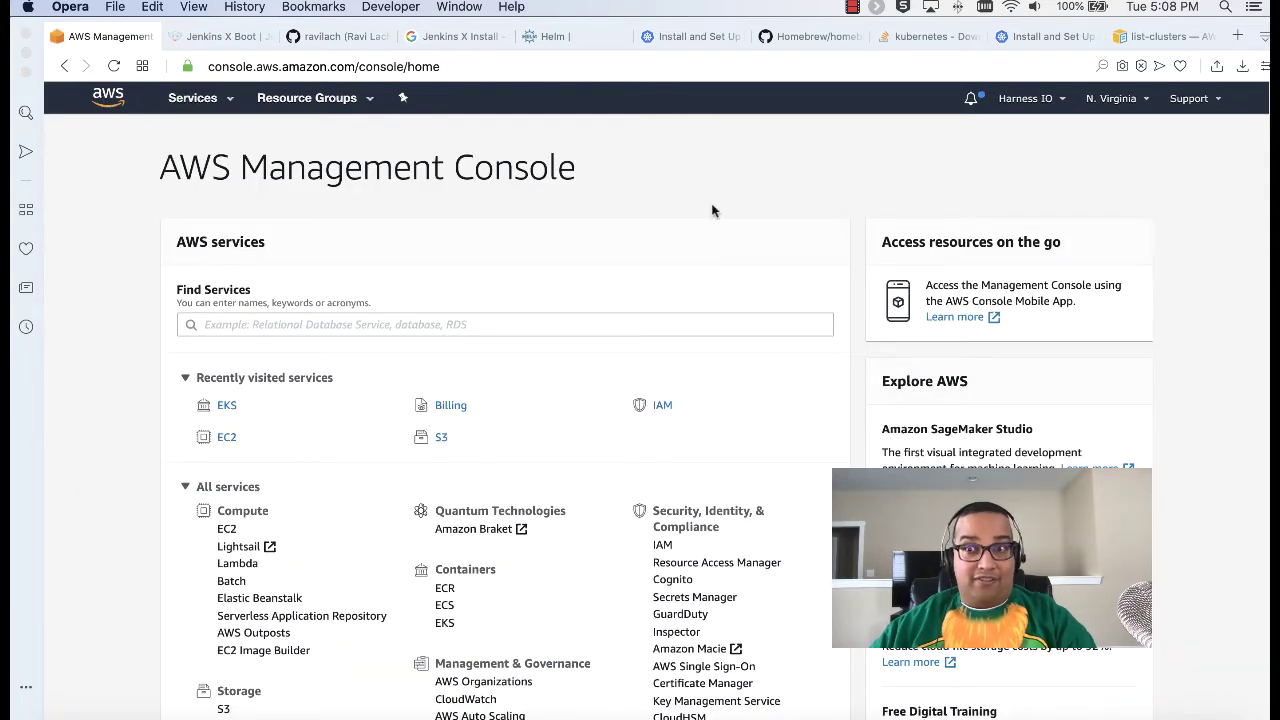
{"action": "left_click", "coordinate": [26, 52]}
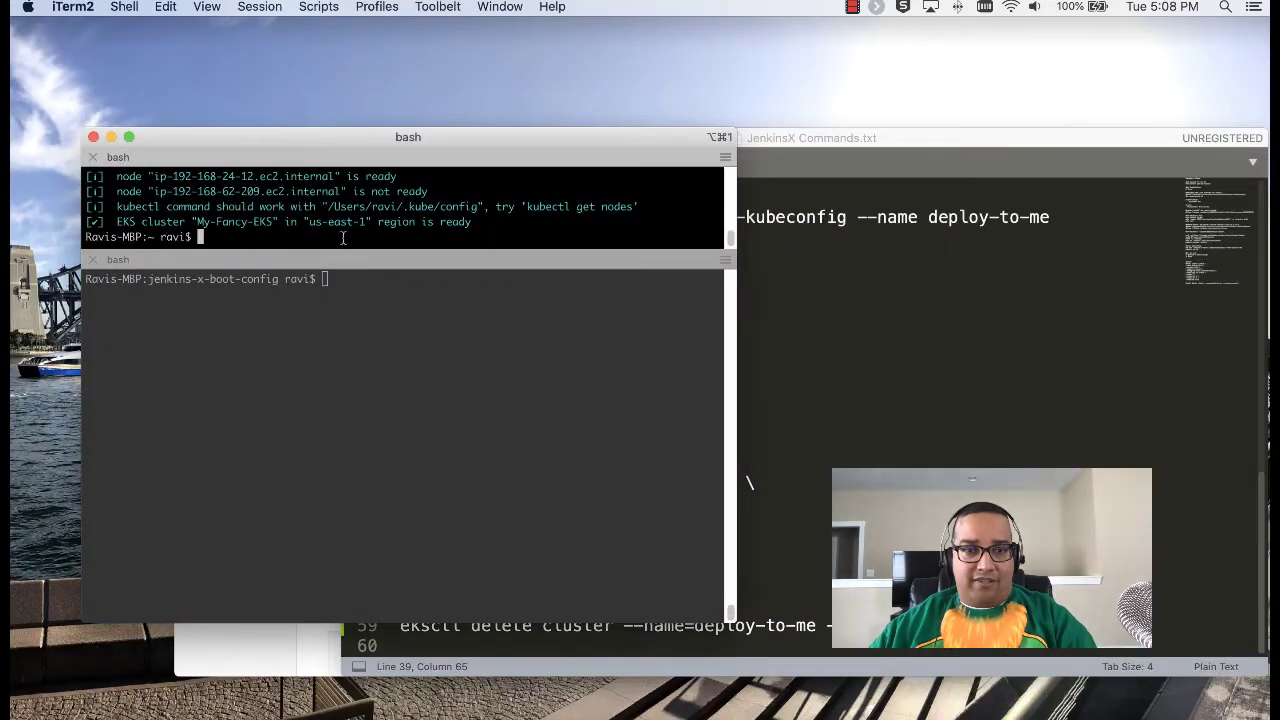
Step: Clear the terminal and run the eksctl create cluster command for deploy-to-me copied from the notes
{"action": "type", "text": "clear"}
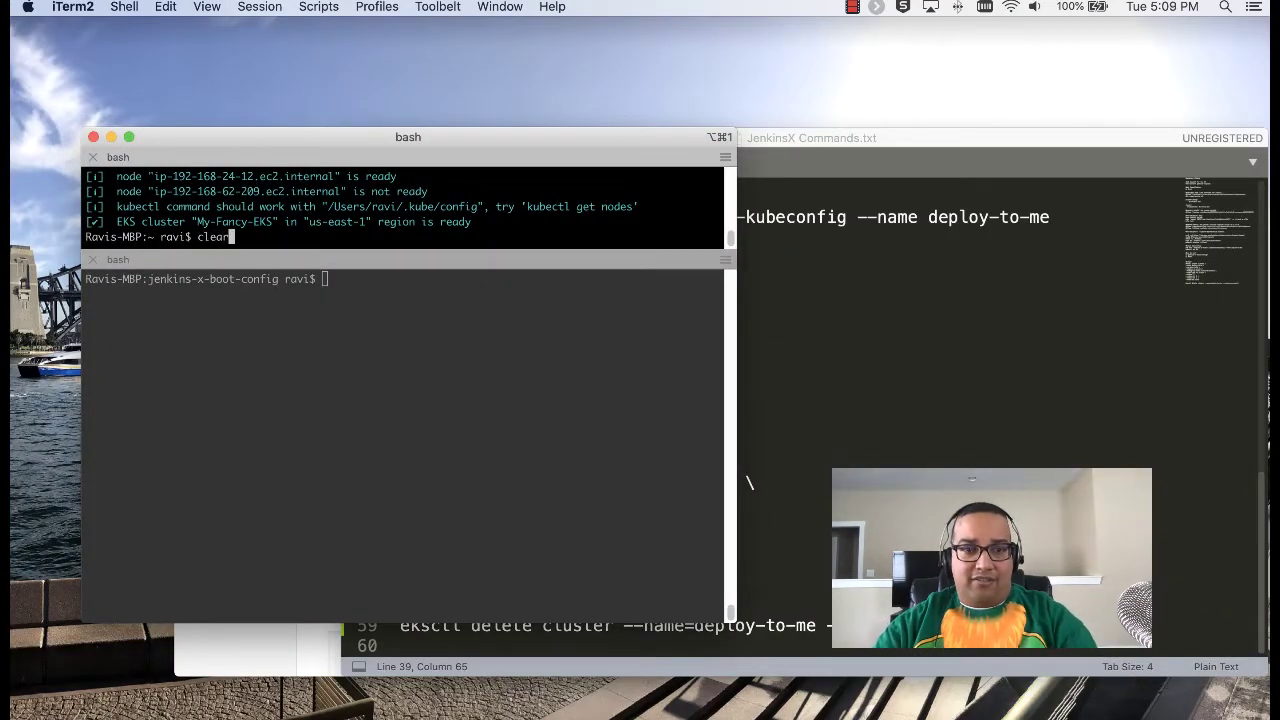
{"action": "key", "text": "Return"}
{"action": "left_click", "coordinate": [1010, 357]}
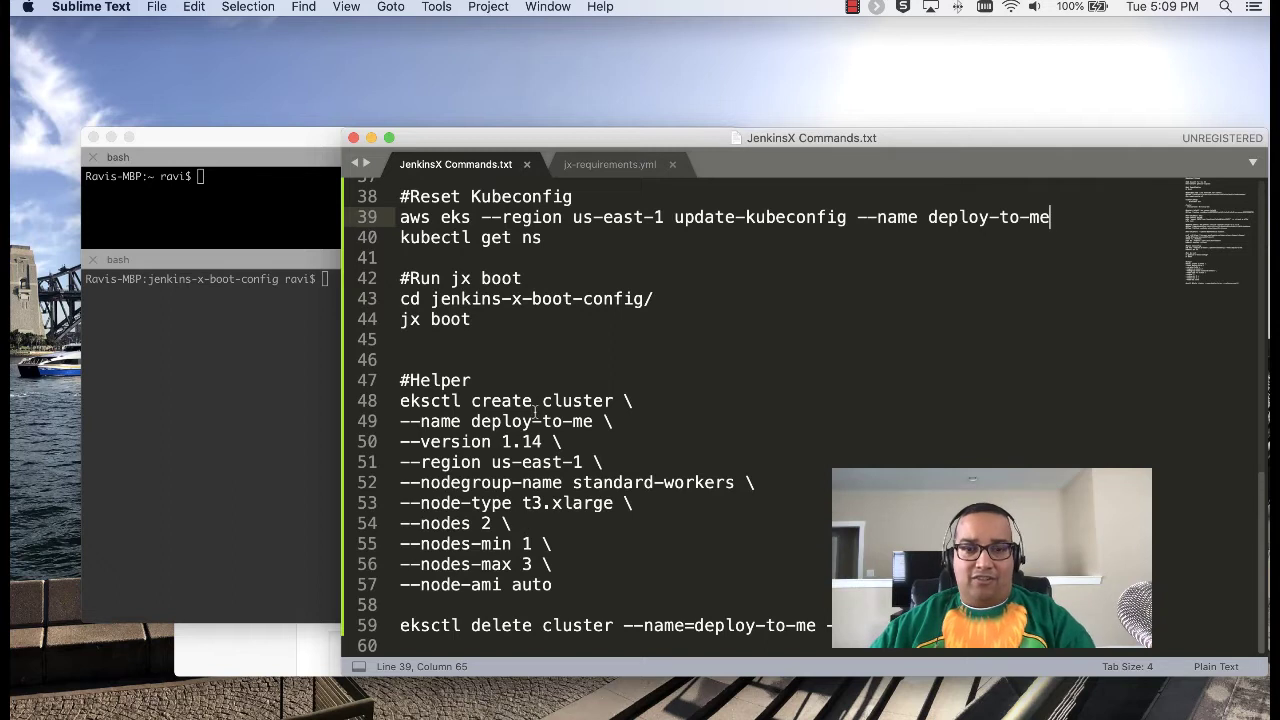
{"action": "left_click_drag", "start_coordinate": [560, 585], "coordinate": [393, 410]}
{"action": "key", "text": "super+c"}
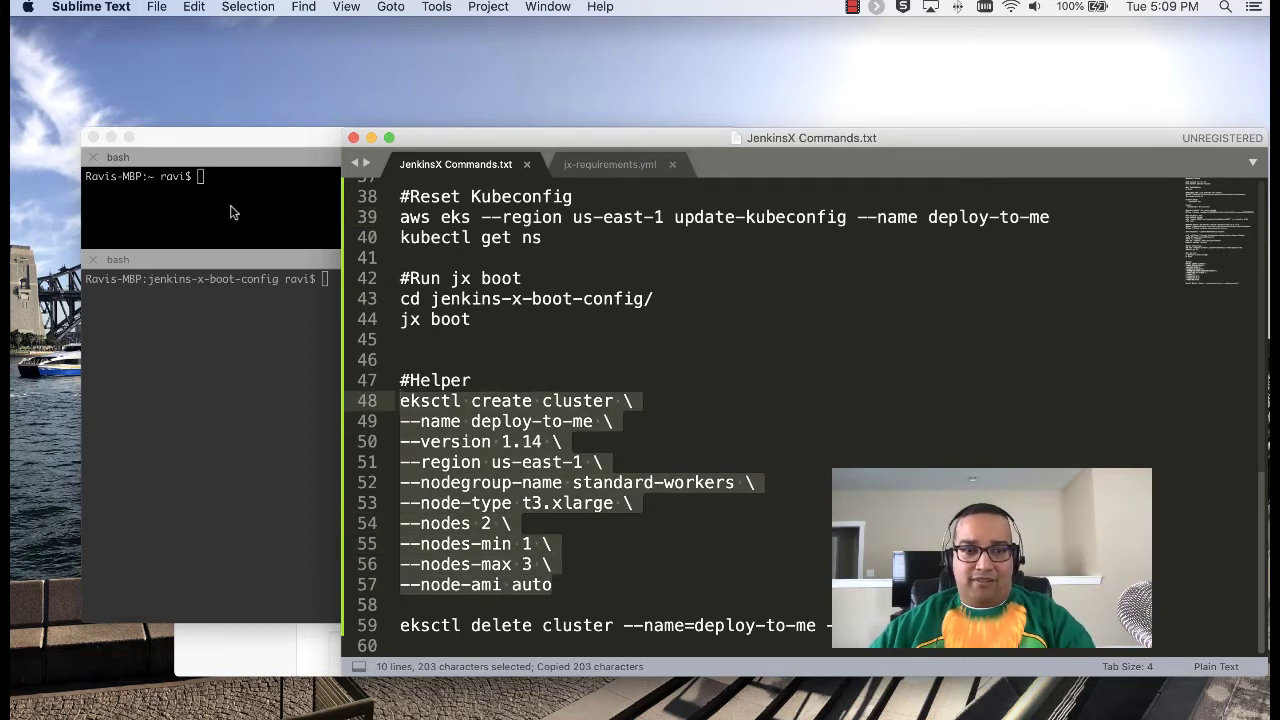
{"action": "left_click", "coordinate": [230, 212]}
{"action": "key", "text": "super+v"}
{"action": "key", "text": "Return"}
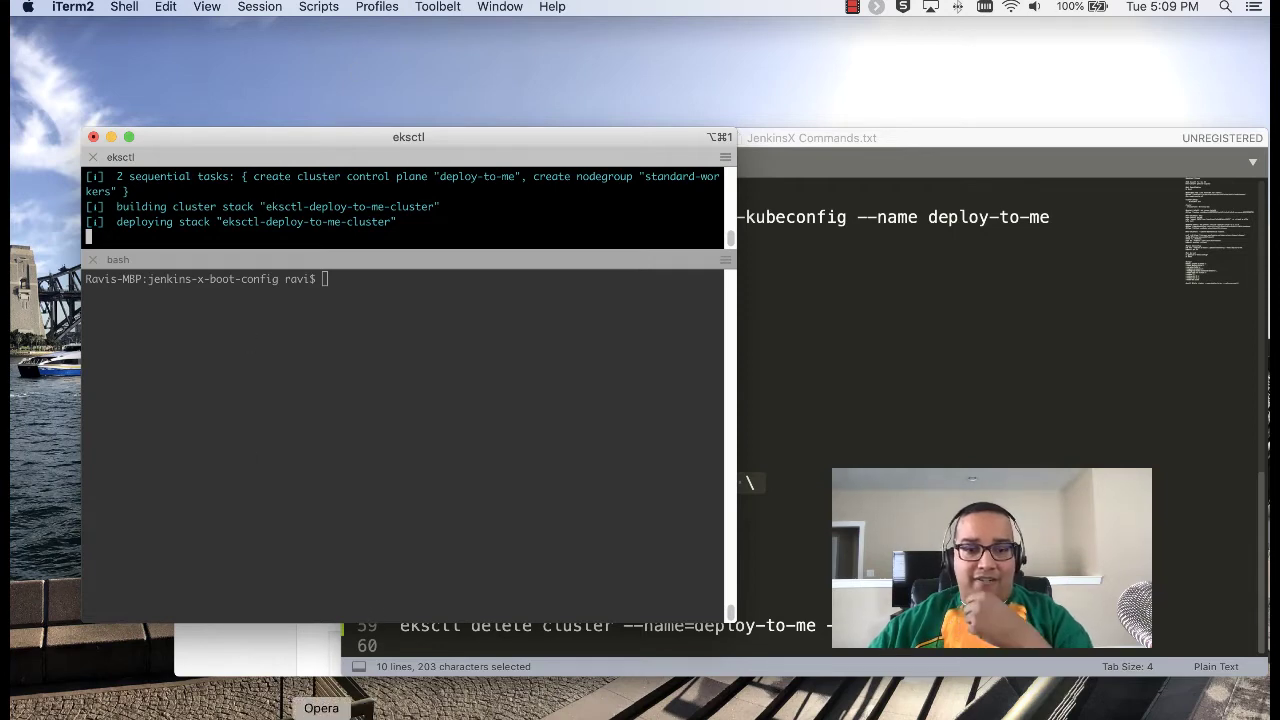
{"action": "left_click", "coordinate": [325, 715]}
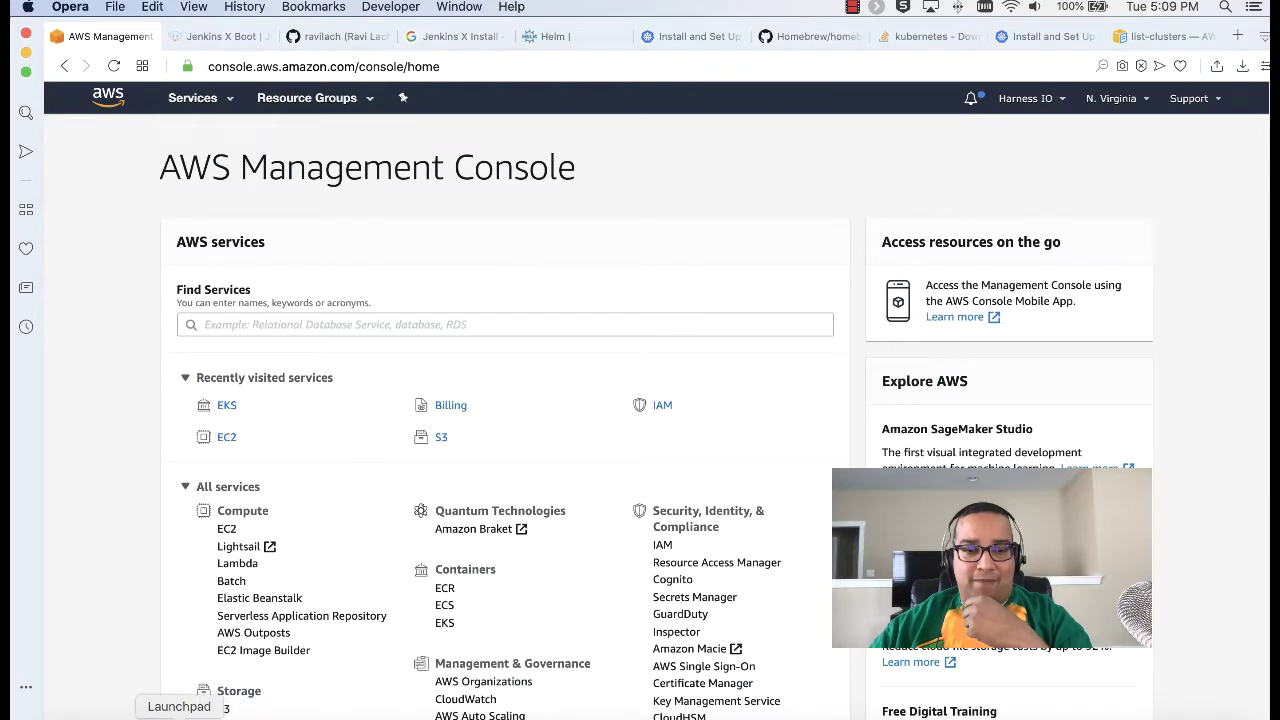
{"action": "left_click", "coordinate": [232, 712]}
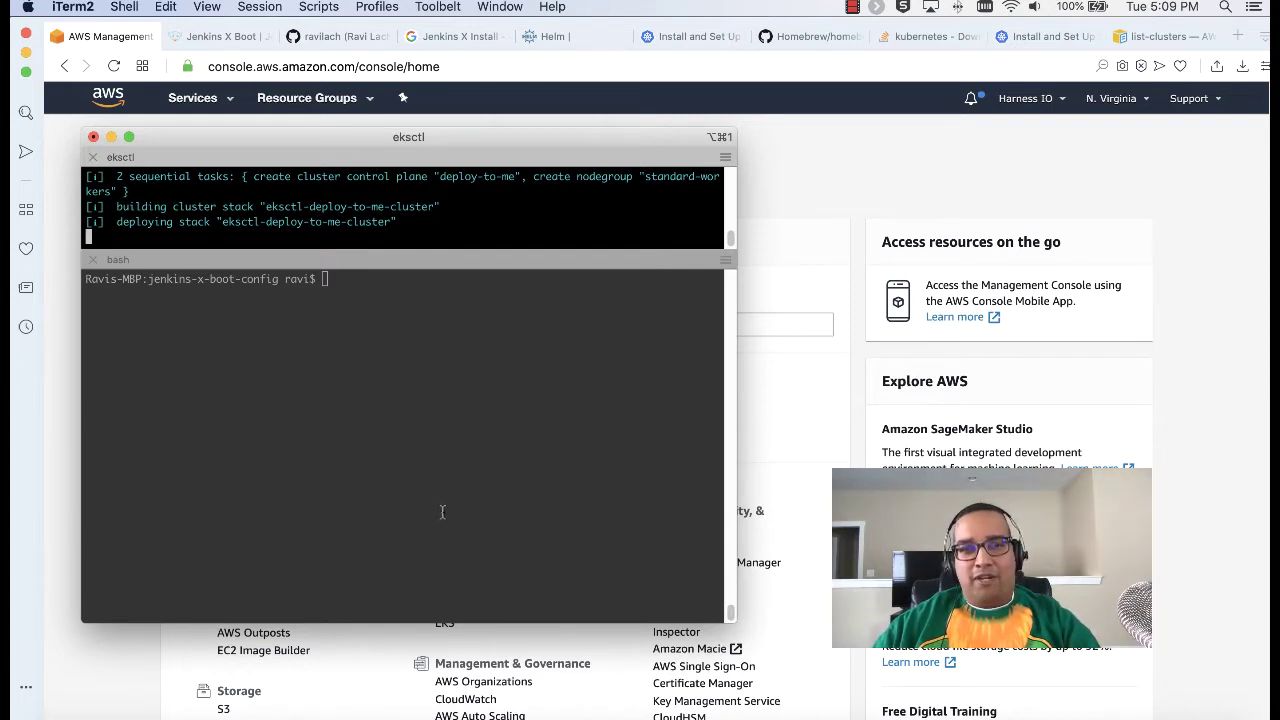
Step: Change clusterName on line 6 of jx-requirements.yml from my-fancy-eks to deploy-to-me and save
{"action": "left_click", "coordinate": [457, 713]}
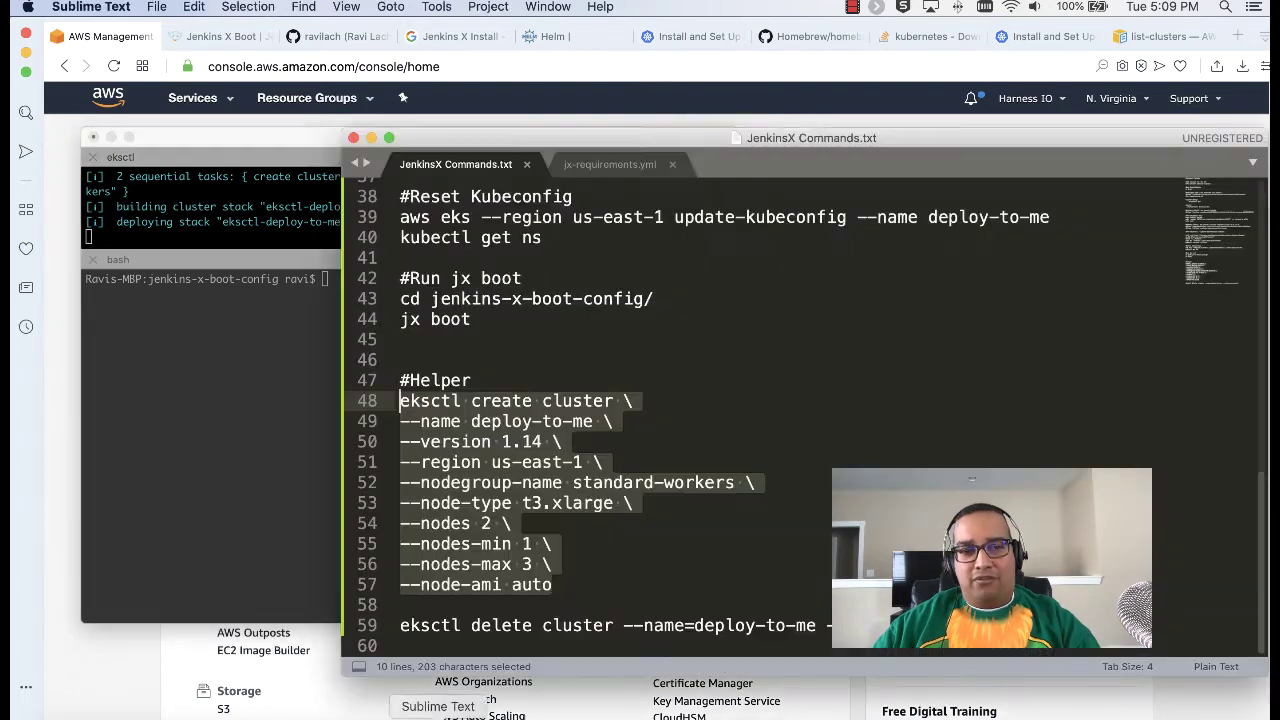
{"action": "left_click", "coordinate": [583, 197]}
{"action": "left_click", "coordinate": [606, 166]}
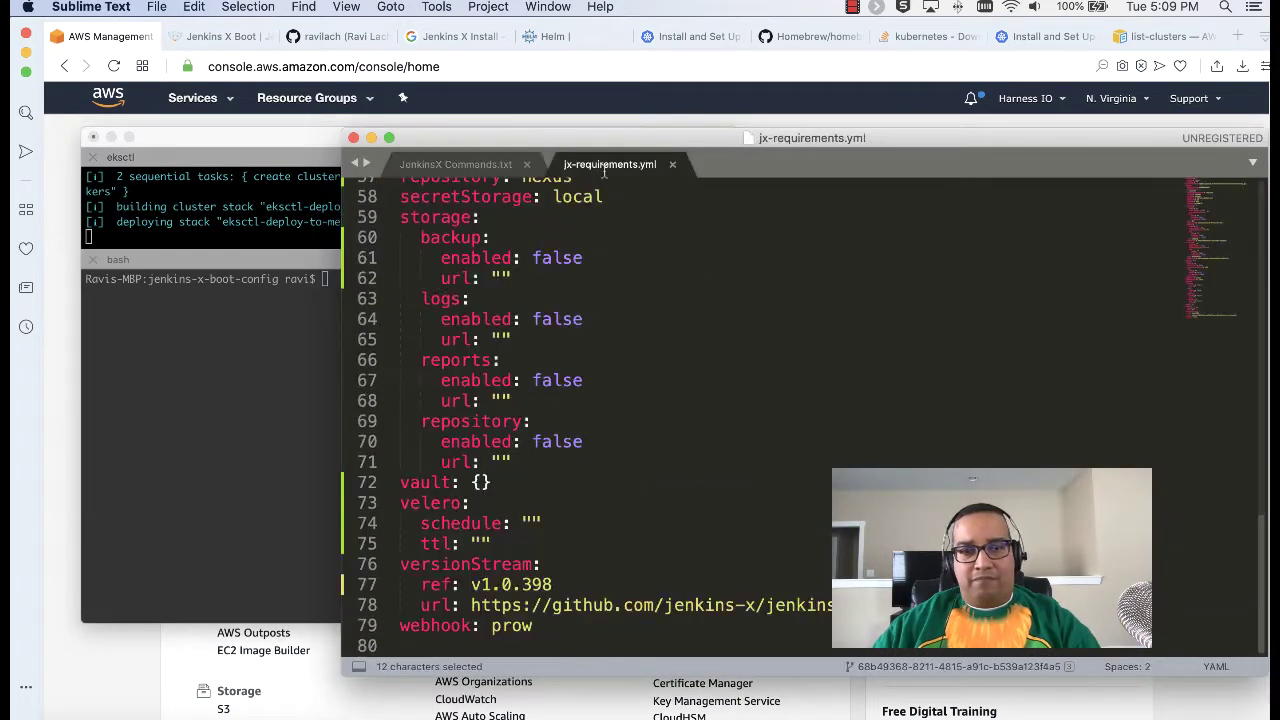
{"action": "scroll", "coordinate": [661, 378], "scroll_direction": "up", "scroll_amount": 10}
{"action": "scroll", "coordinate": [661, 378], "scroll_direction": "up", "scroll_amount": 6}
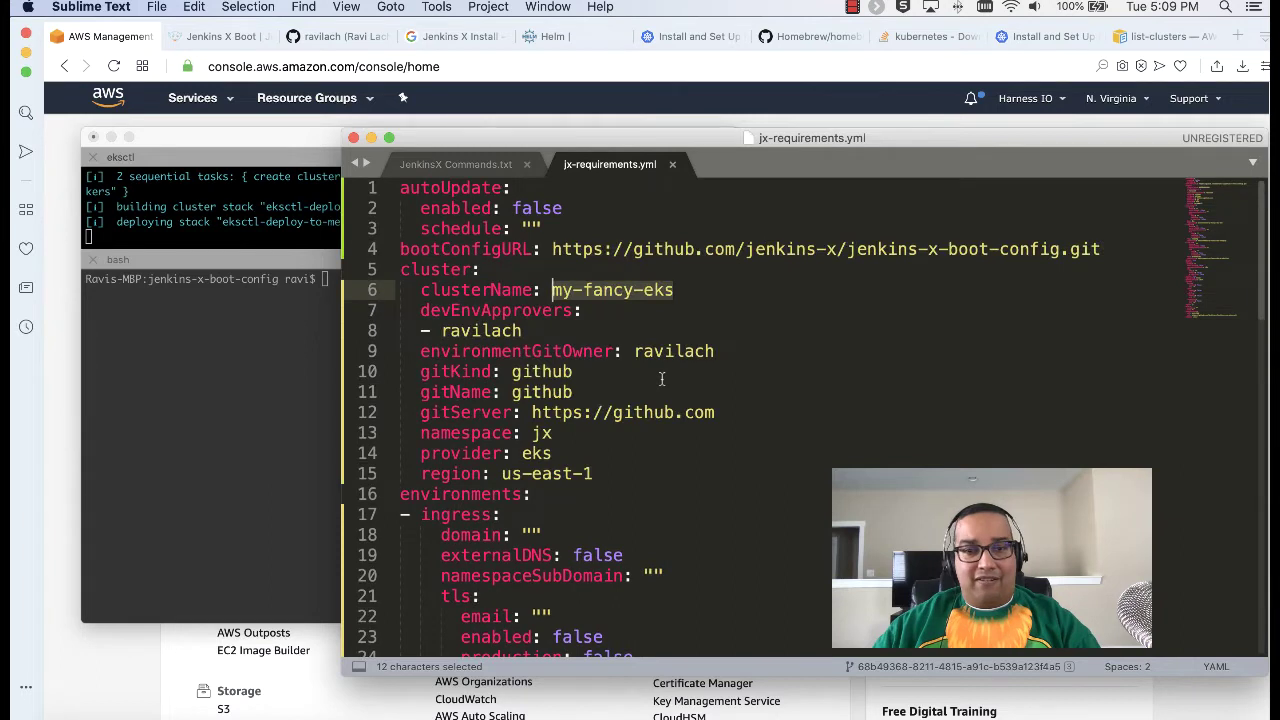
{"action": "left_click_drag", "start_coordinate": [674, 291], "coordinate": [554, 300]}
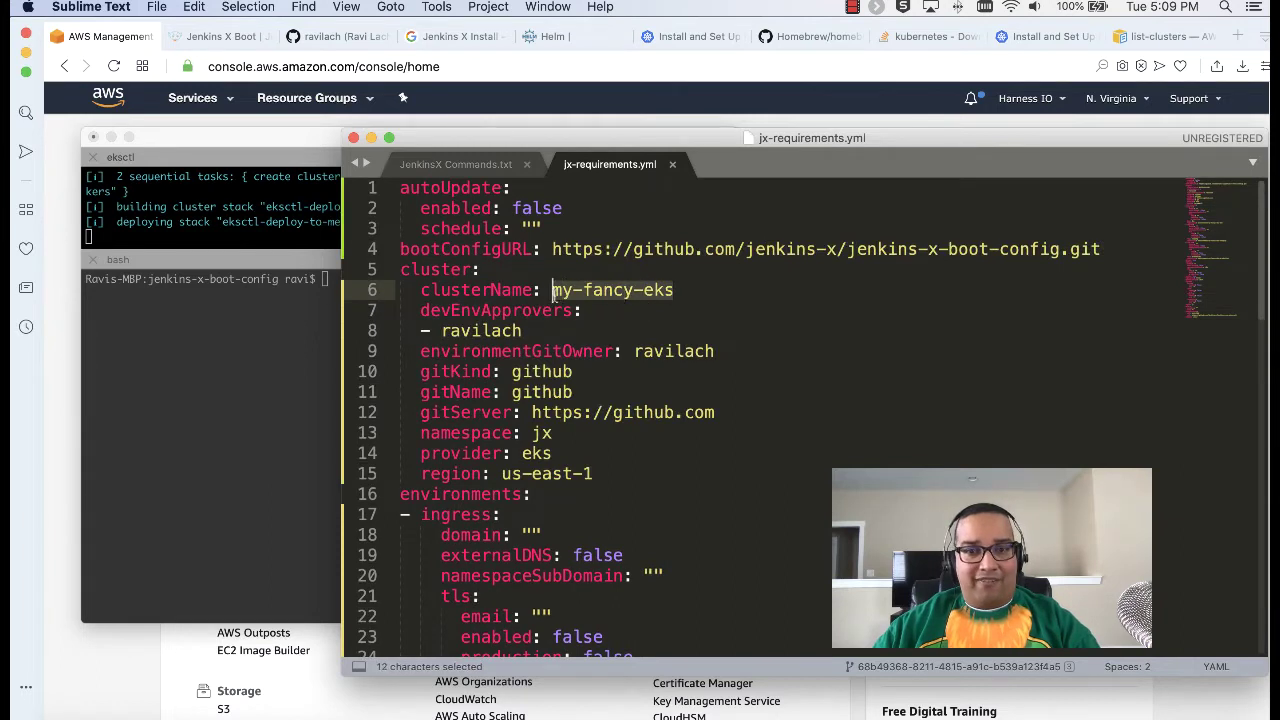
{"action": "type", "text": "deploy"}
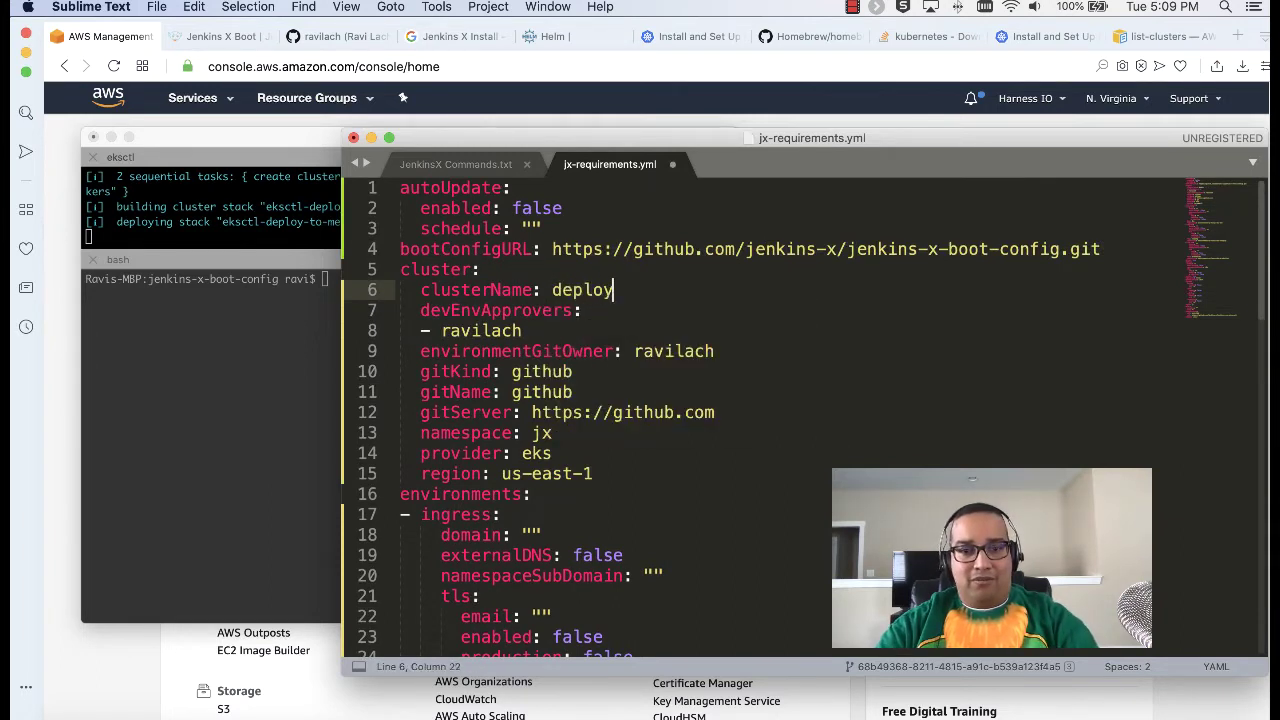
{"action": "type", "text": "-to-me"}
{"action": "key", "text": "super+s"}
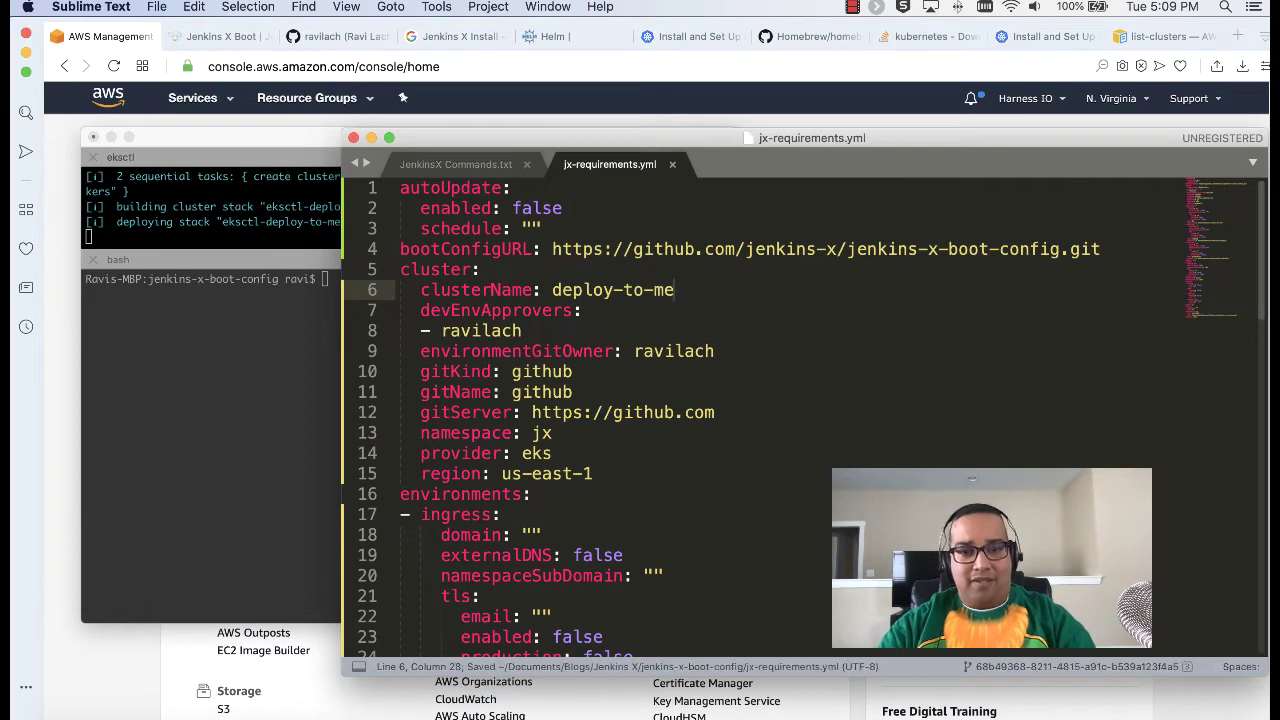
{"action": "scroll", "coordinate": [726, 514], "scroll_direction": "down", "scroll_amount": 10}
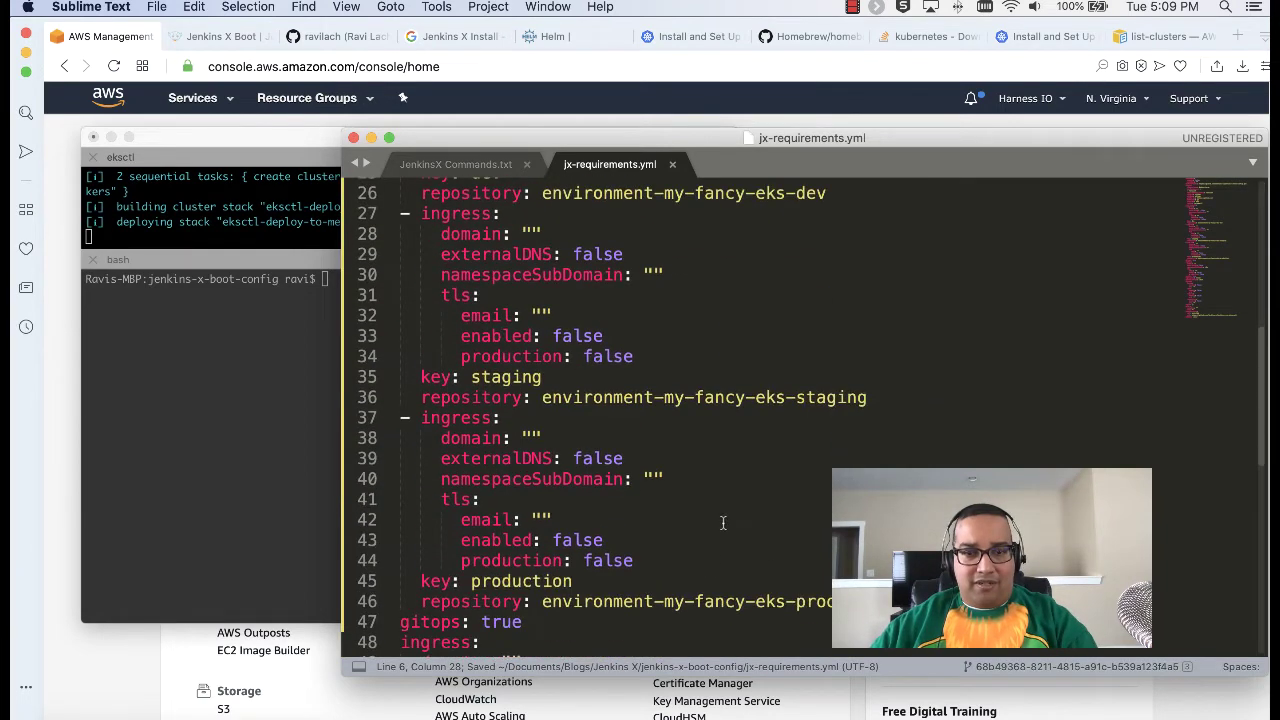
{"action": "scroll", "coordinate": [778, 497], "scroll_direction": "down", "scroll_amount": 12}
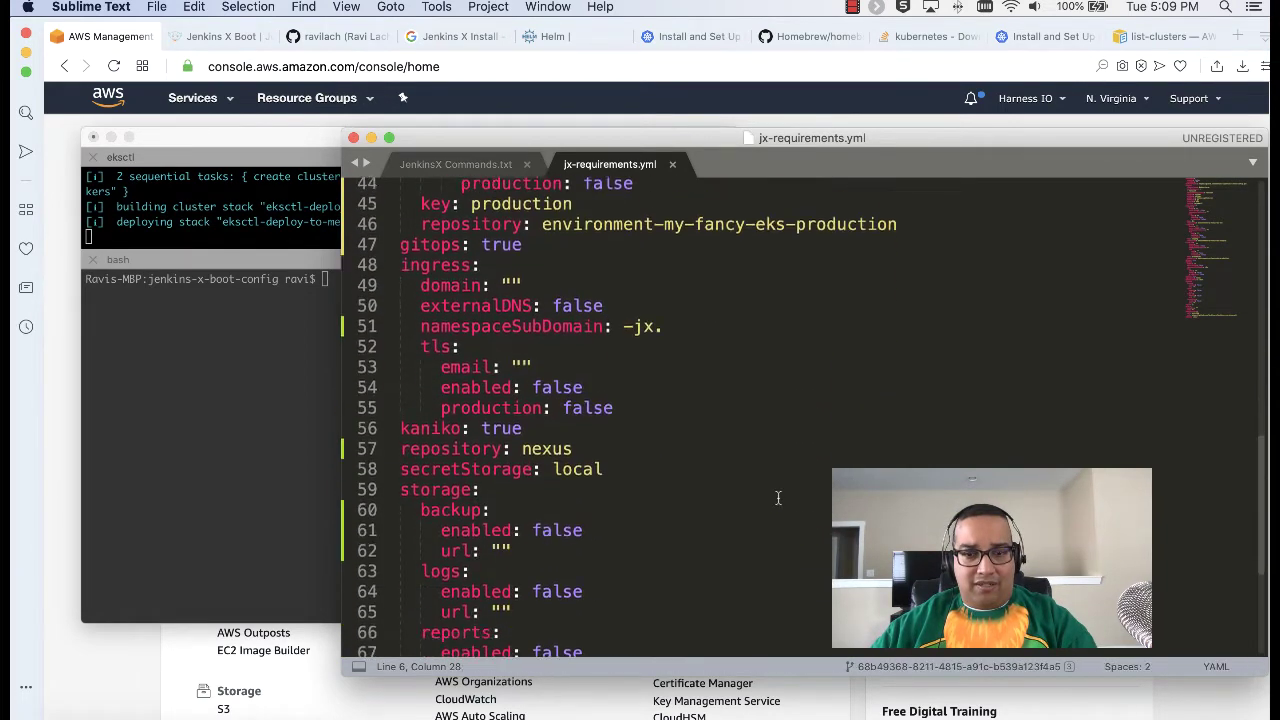
{"action": "scroll", "coordinate": [778, 497], "scroll_direction": "up", "scroll_amount": 20}
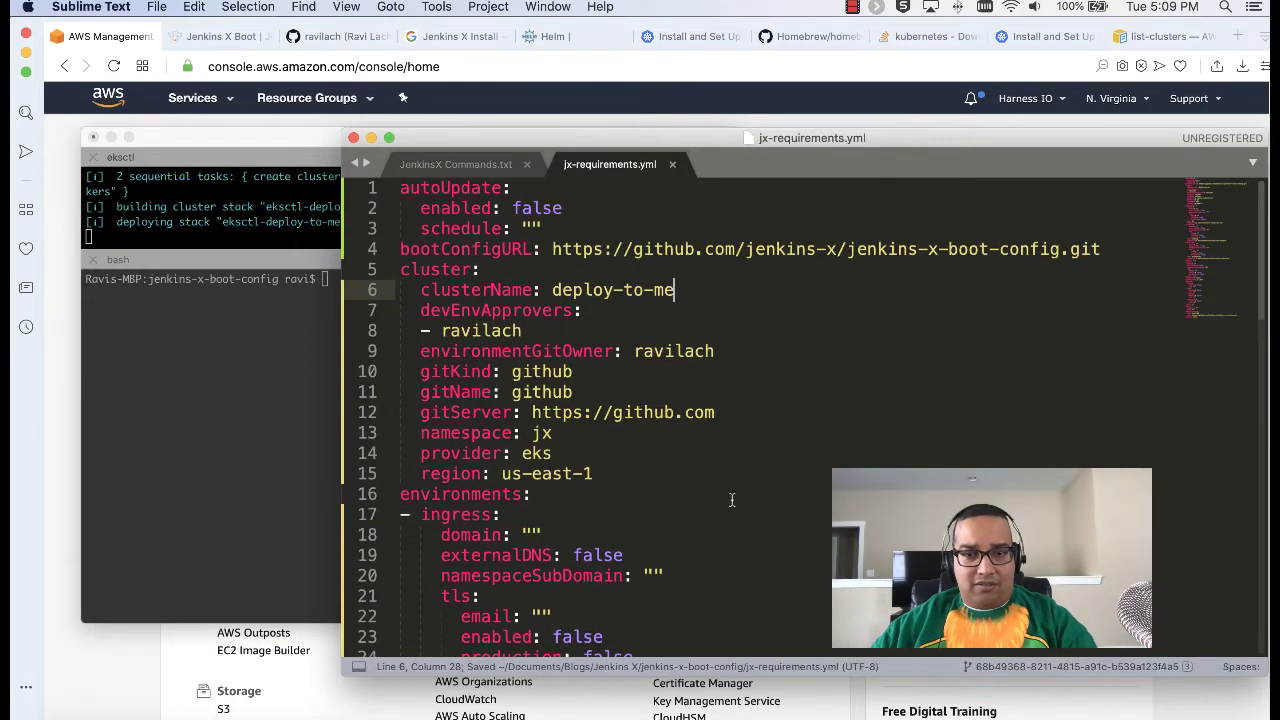
{"action": "left_click", "coordinate": [371, 137]}
{"action": "left_click", "coordinate": [362, 147]}
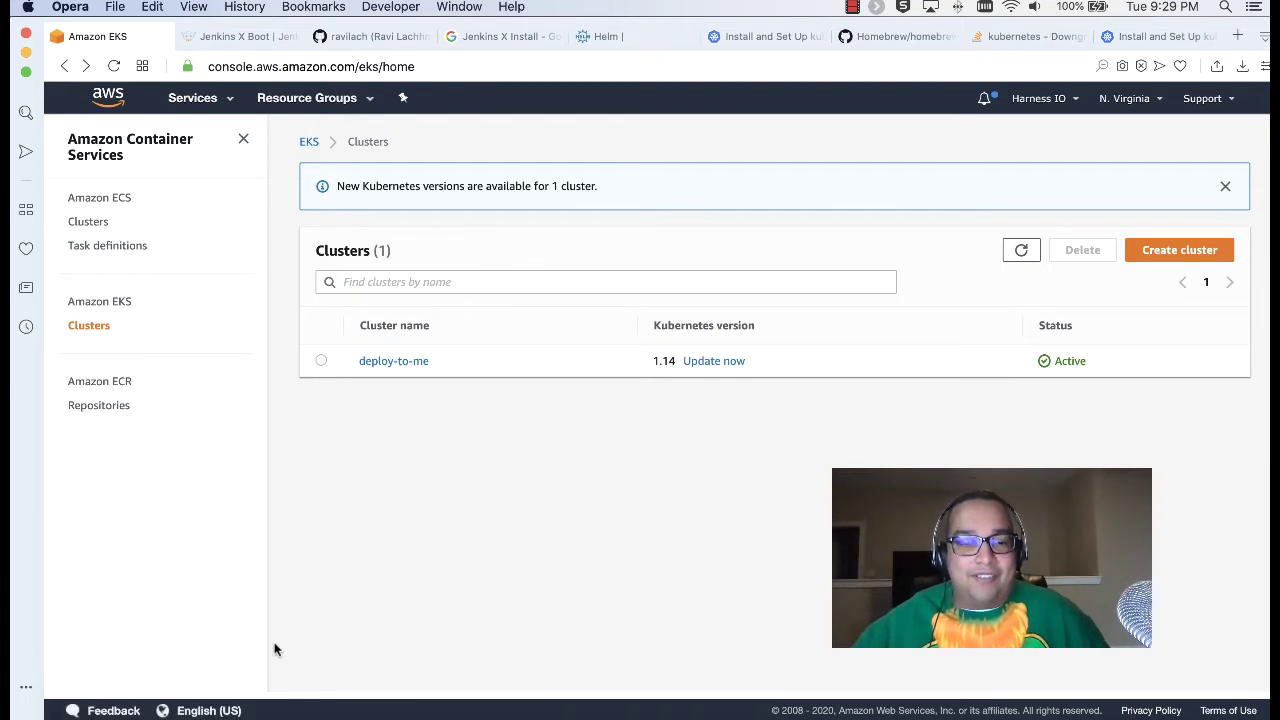
Step: List the new cluster's namespaces with kubectl get ns copied from the notes
{"action": "left_click", "coordinate": [200, 712]}
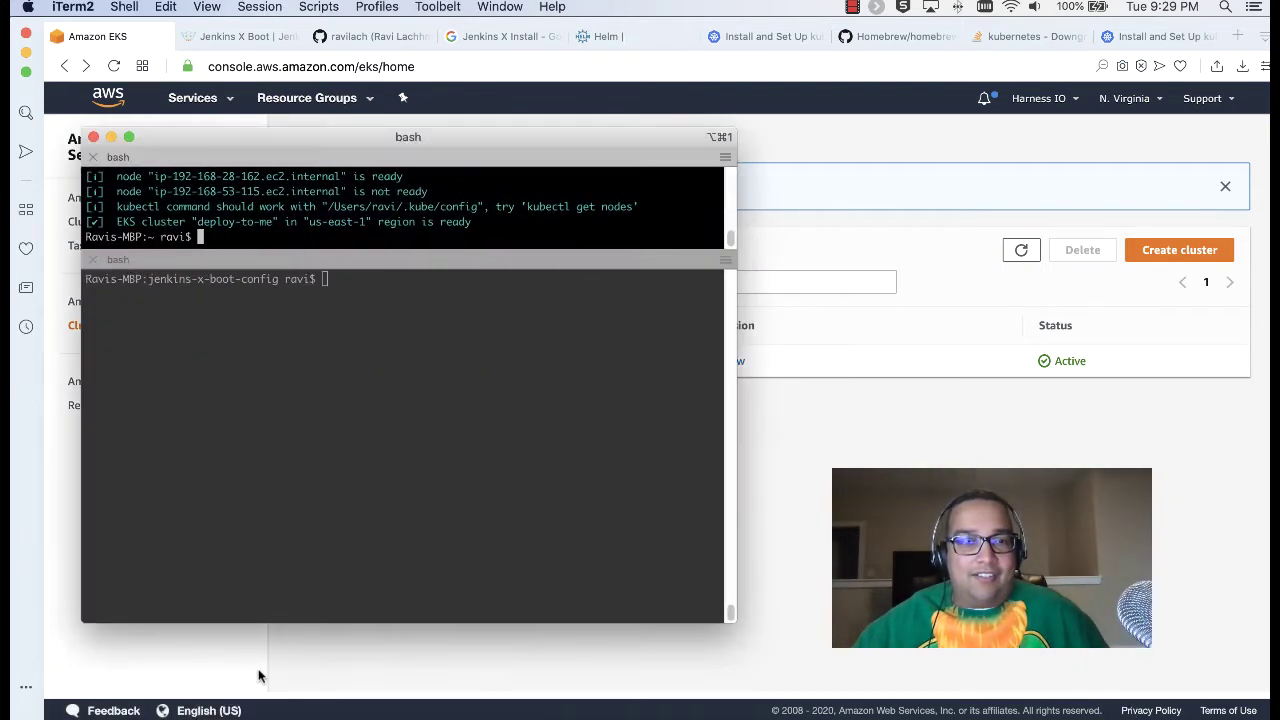
{"action": "left_click", "coordinate": [397, 293]}
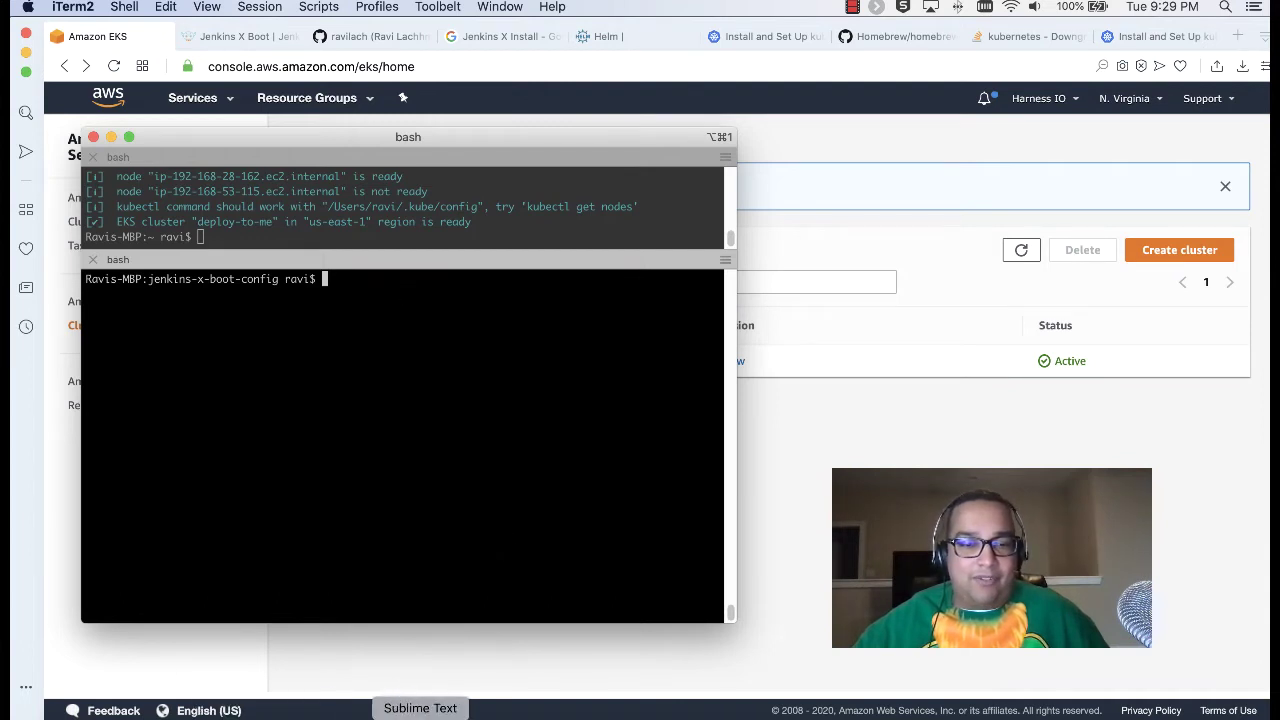
{"action": "left_click", "coordinate": [420, 714]}
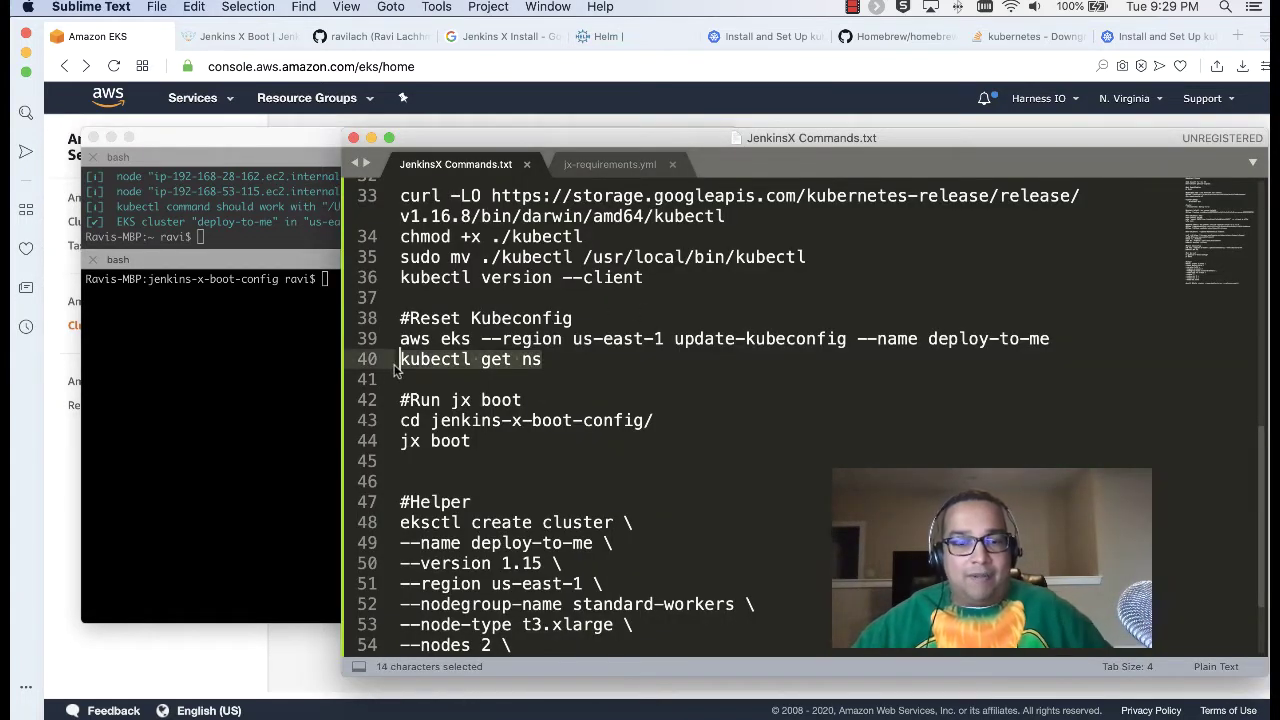
{"action": "key", "text": "super+c"}
{"action": "left_click", "coordinate": [286, 330]}
{"action": "key", "text": "super+v"}
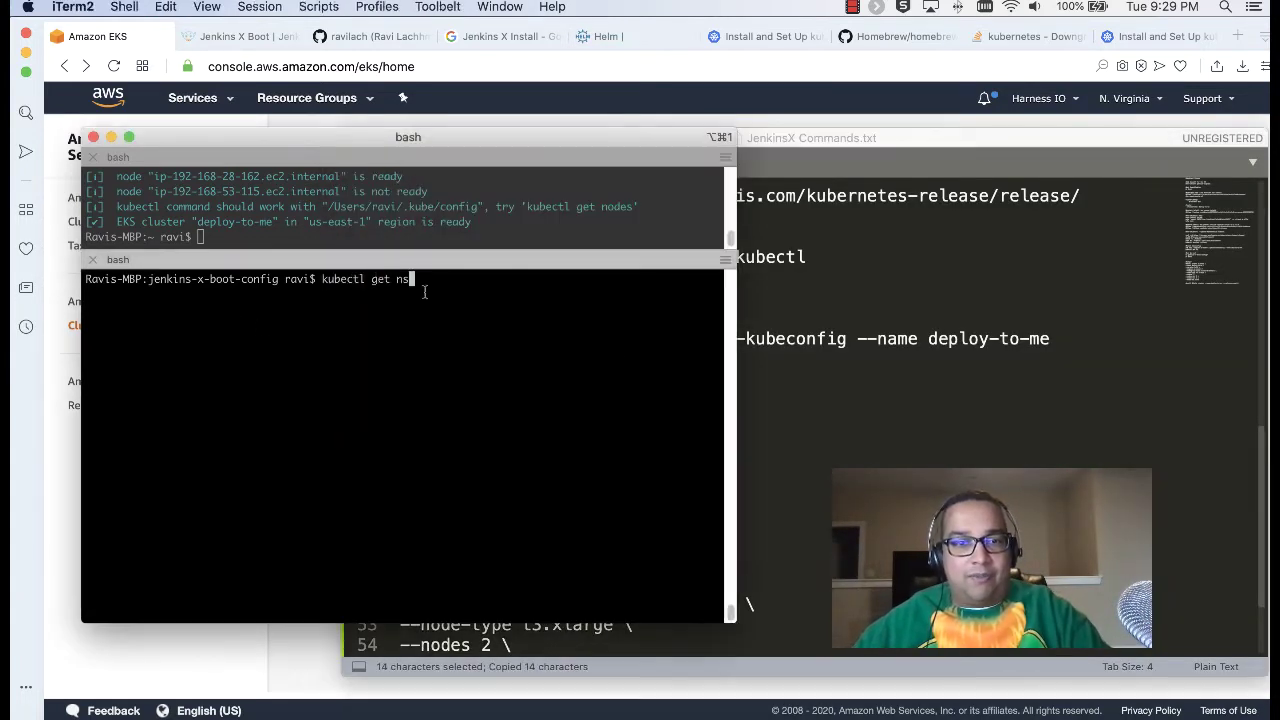
{"action": "key", "text": "Return"}
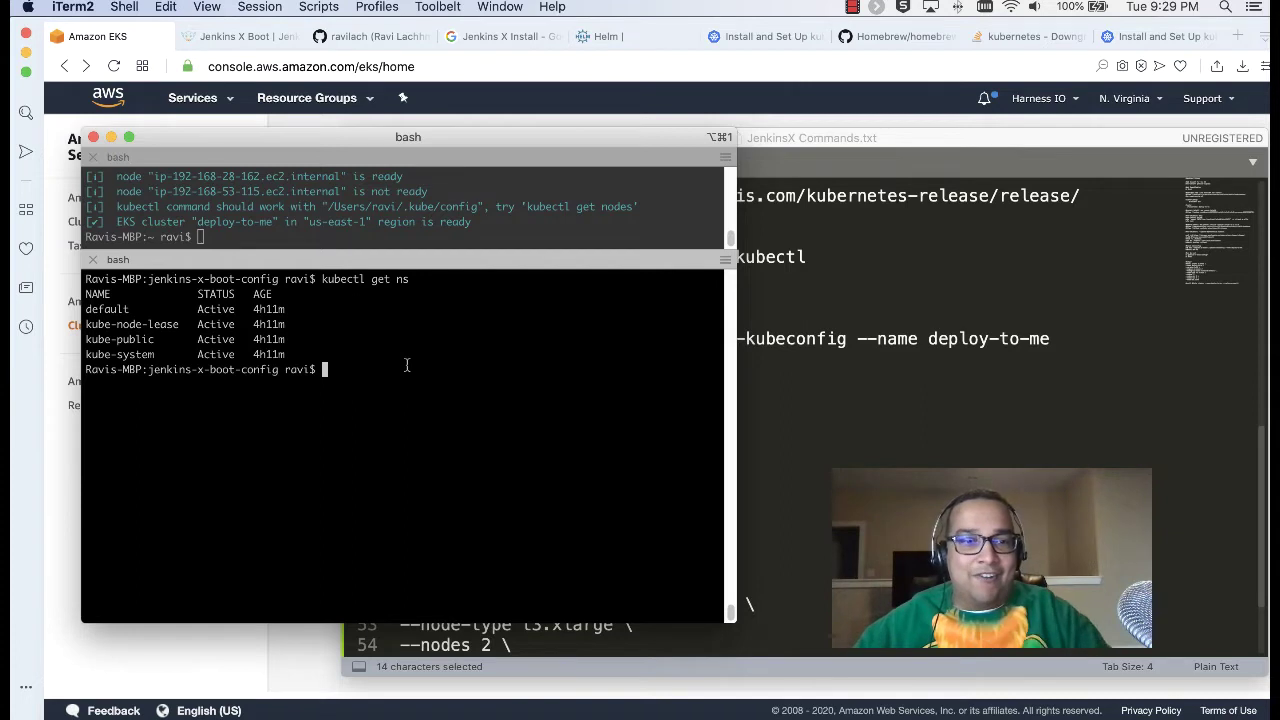
Step: Install Tiller with helm init and recheck the namespaces with kubectl get ns
{"action": "type", "text": "helm init"}
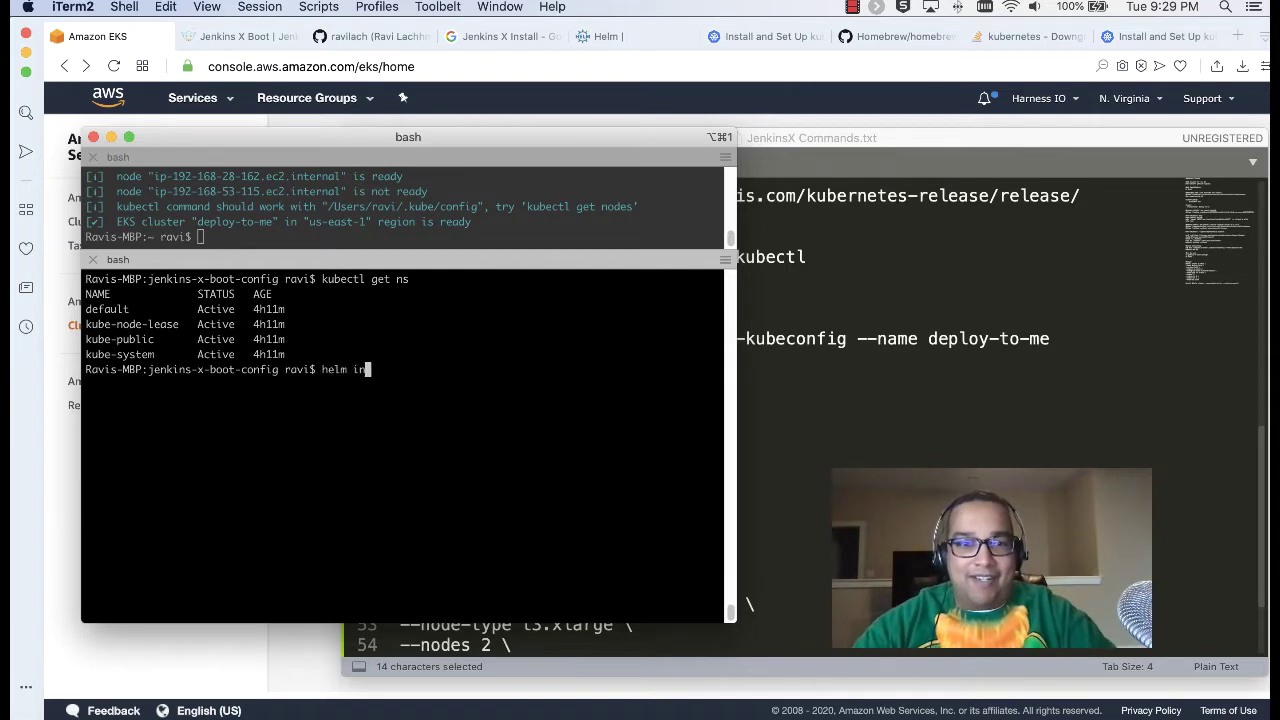
{"action": "key", "text": "Return"}
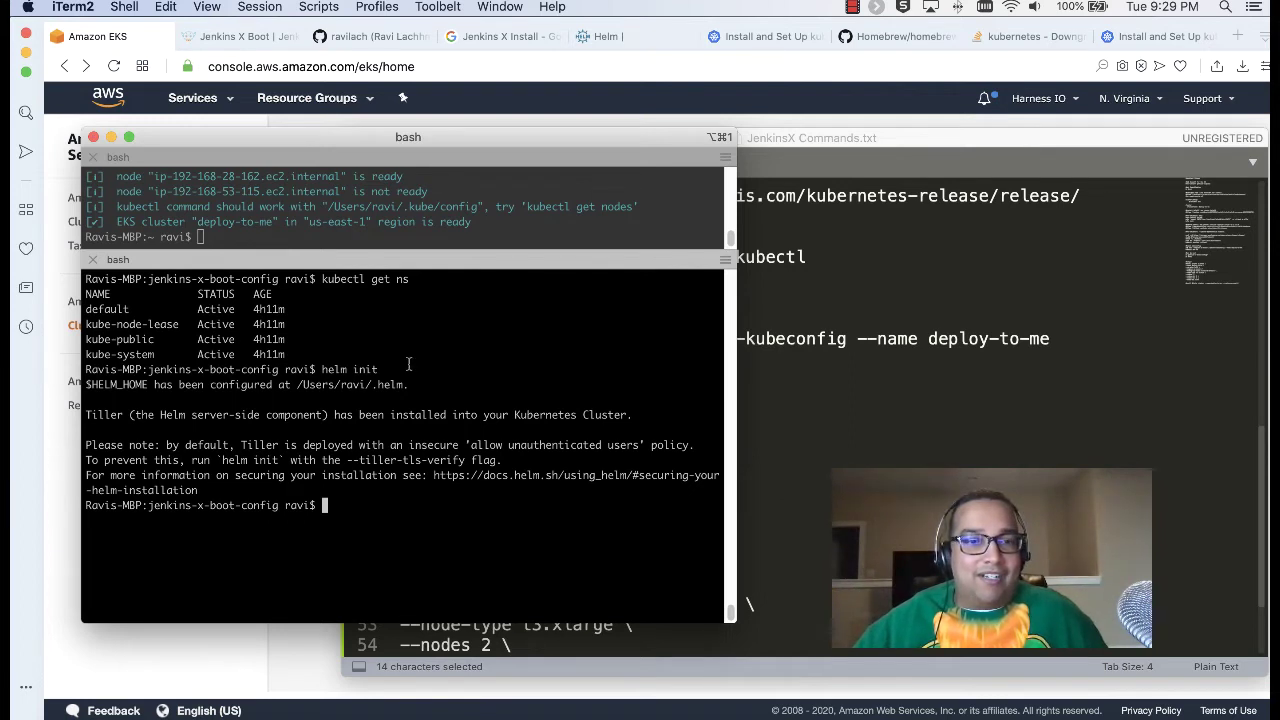
{"action": "type", "text": "kubectl get ns"}
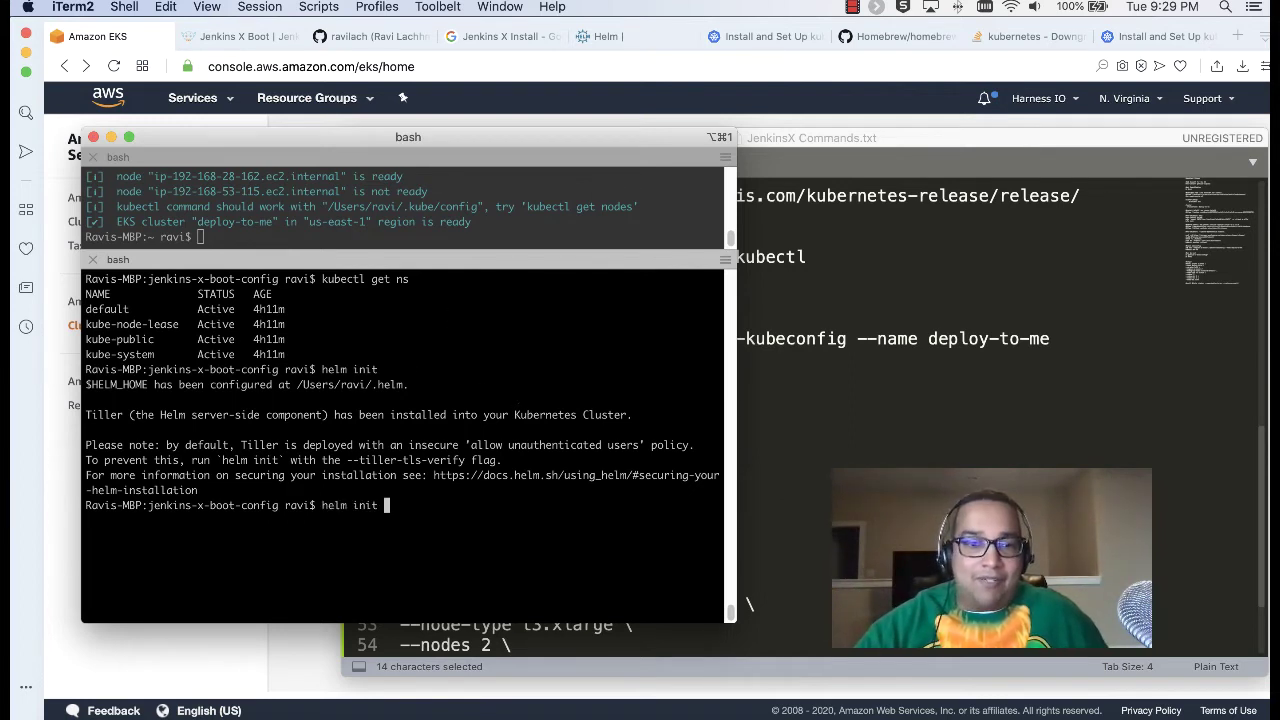
{"action": "key", "text": "Return"}
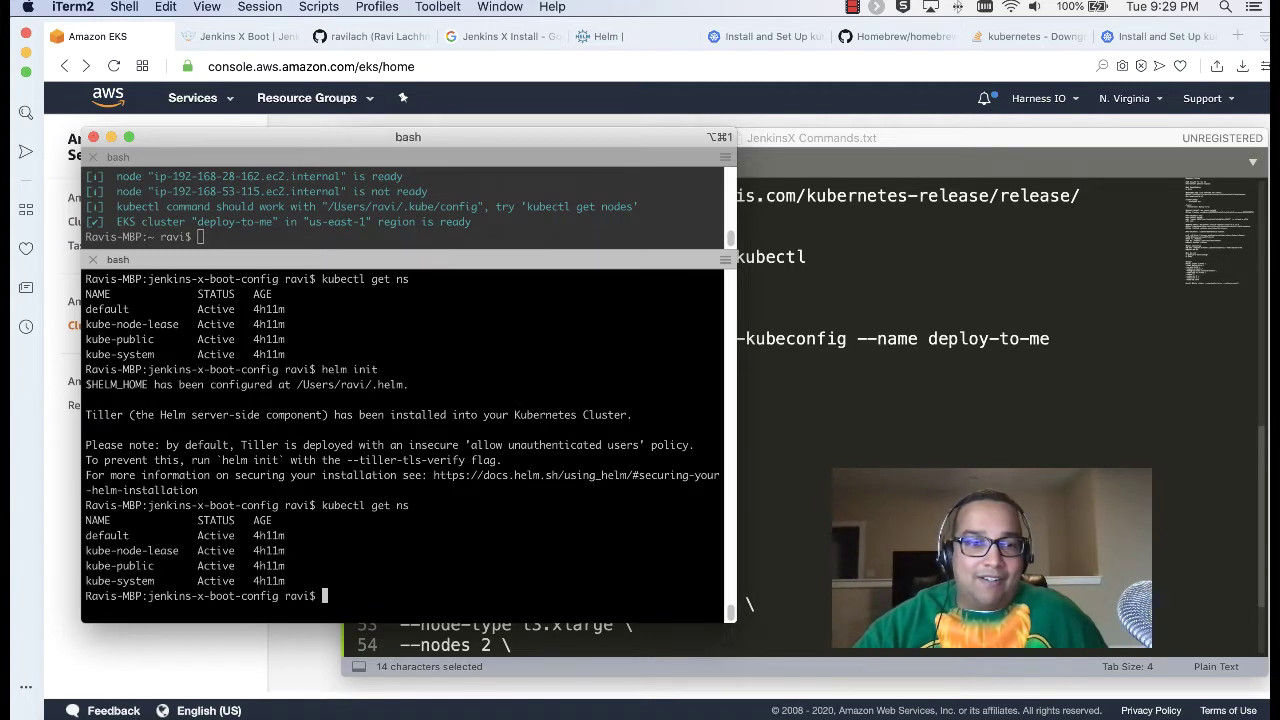
{"action": "key", "text": "Up"}
{"action": "key", "text": "Return"}
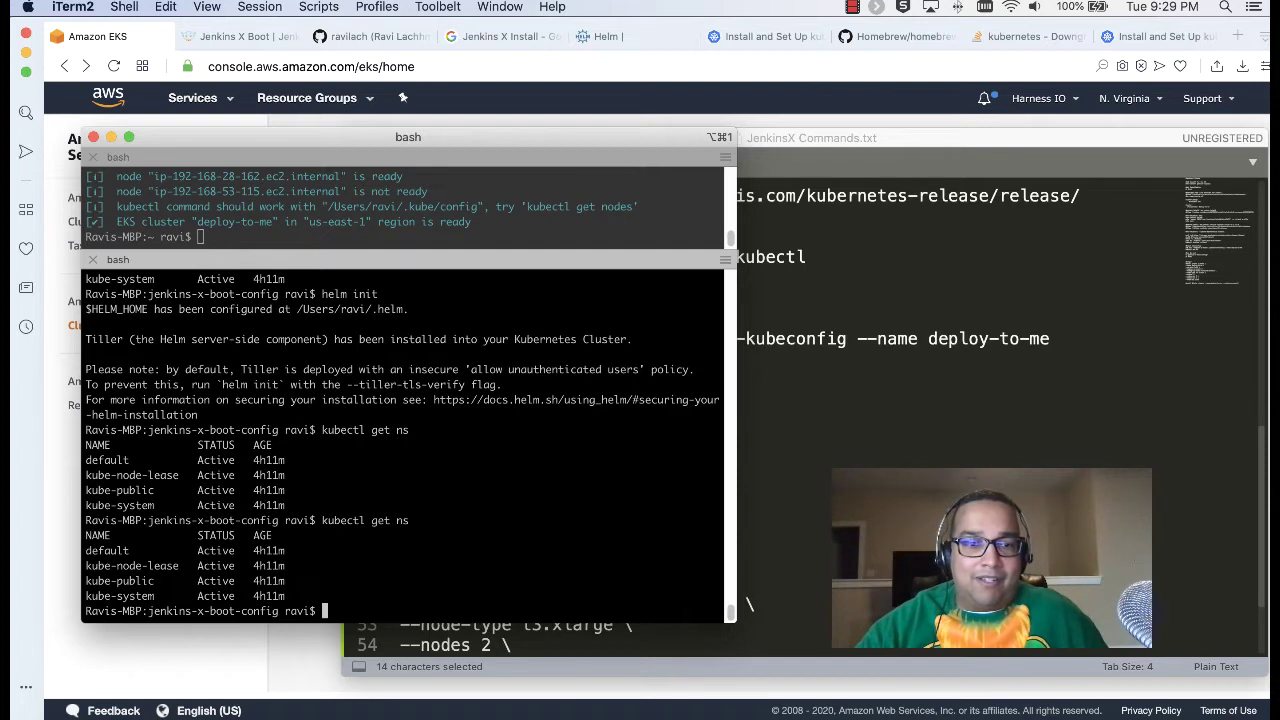
Step: Clear the terminal and check Helm versions, correcting helm -version to helm version
{"action": "type", "text": "clear"}
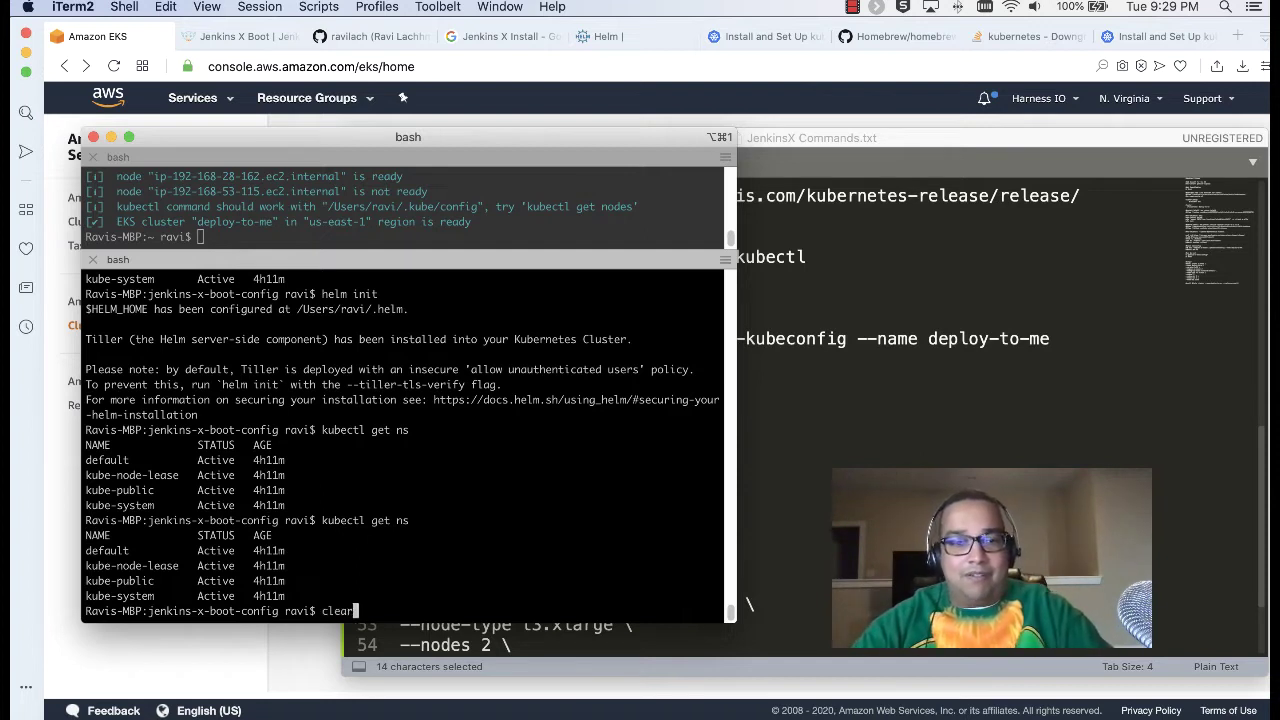
{"action": "key", "text": "Return"}
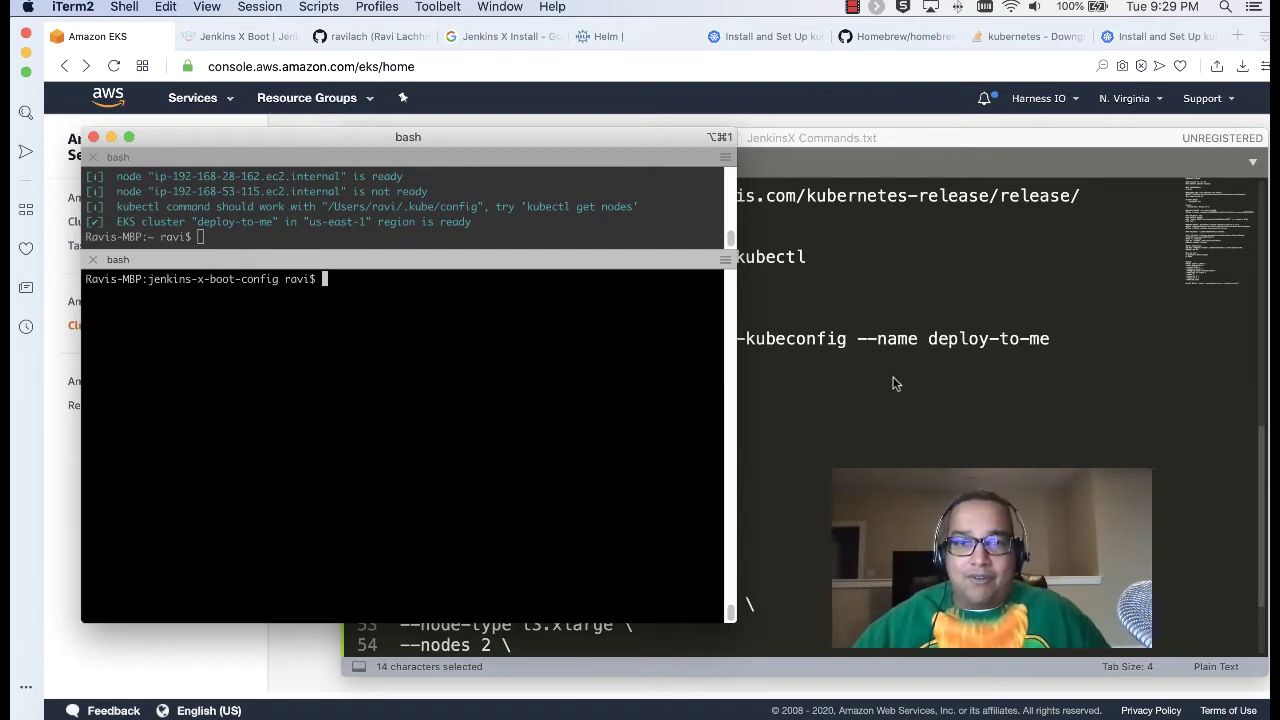
{"action": "left_click", "coordinate": [1000, 444]}
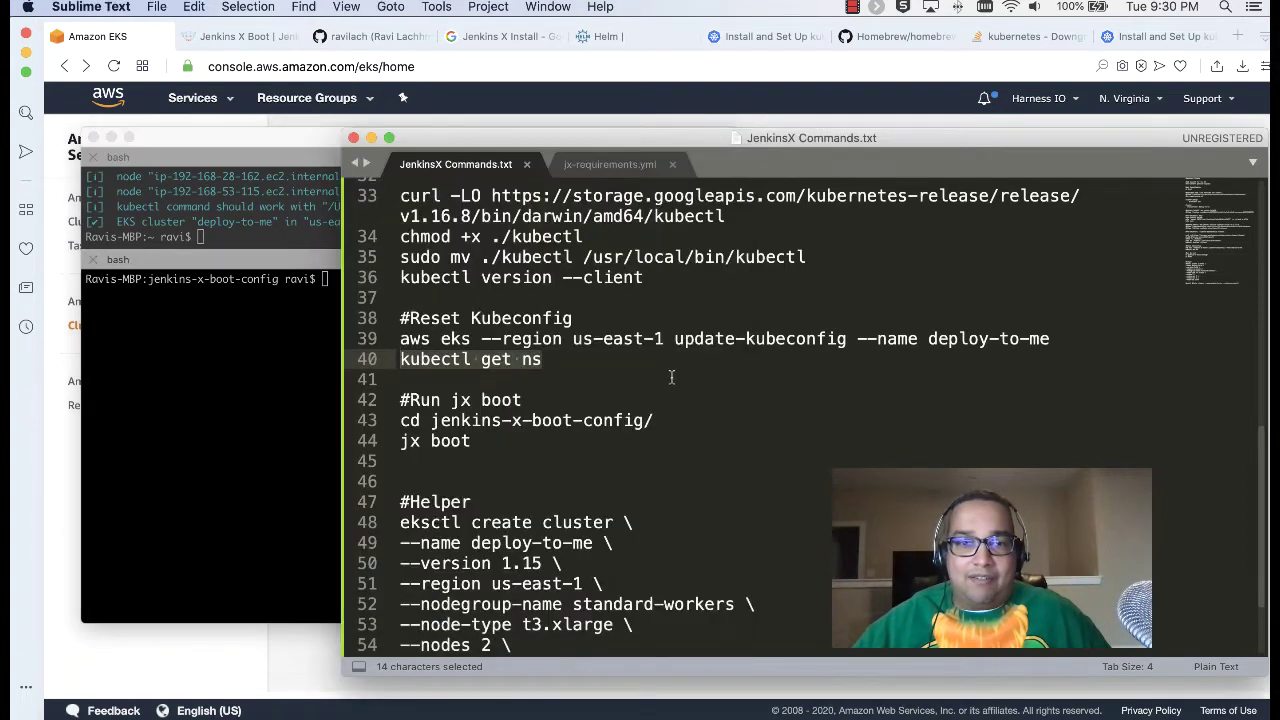
{"action": "key", "text": "super+Tab"}
{"action": "type", "text": "helm -version"}
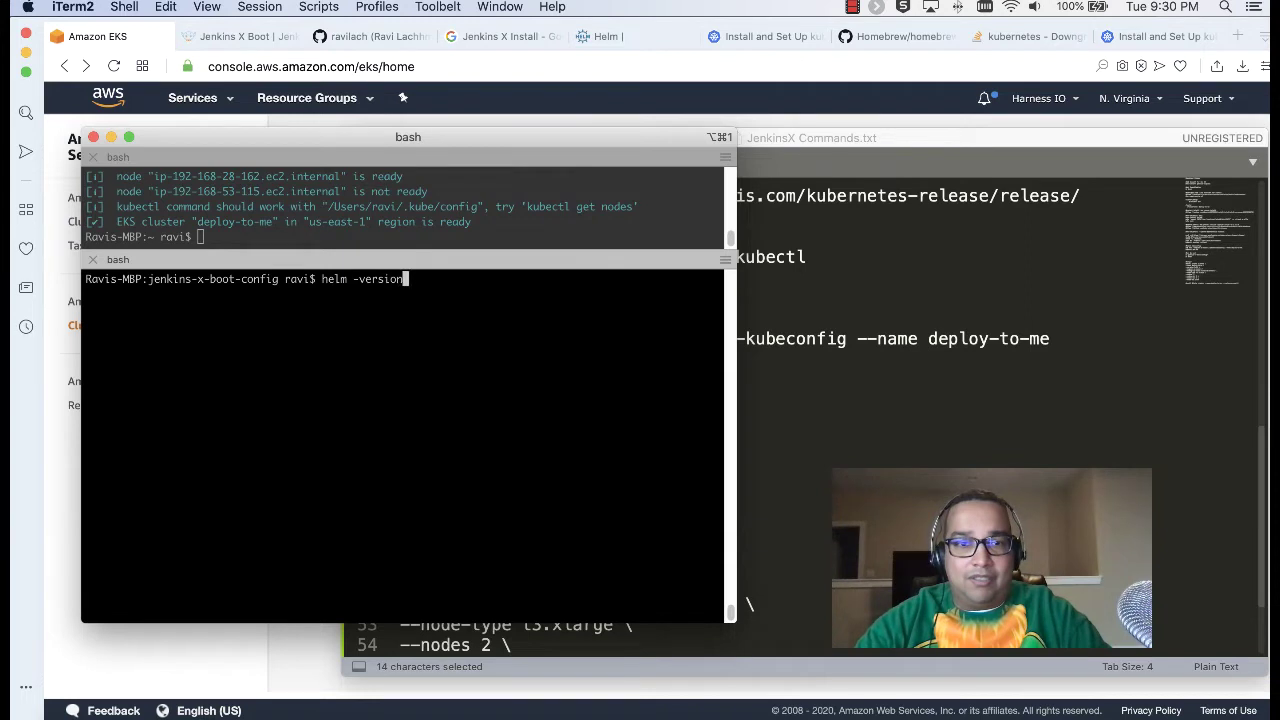
{"action": "key", "text": "Return"}
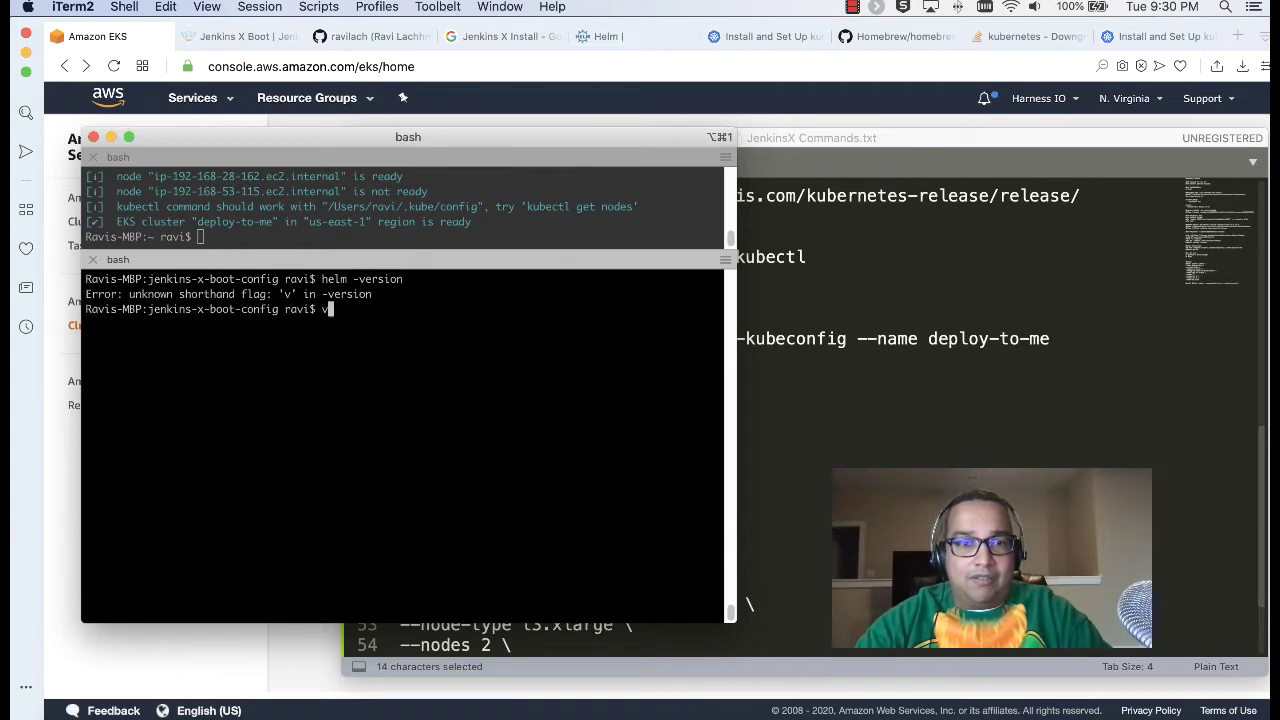
{"action": "type", "text": "helm version"}
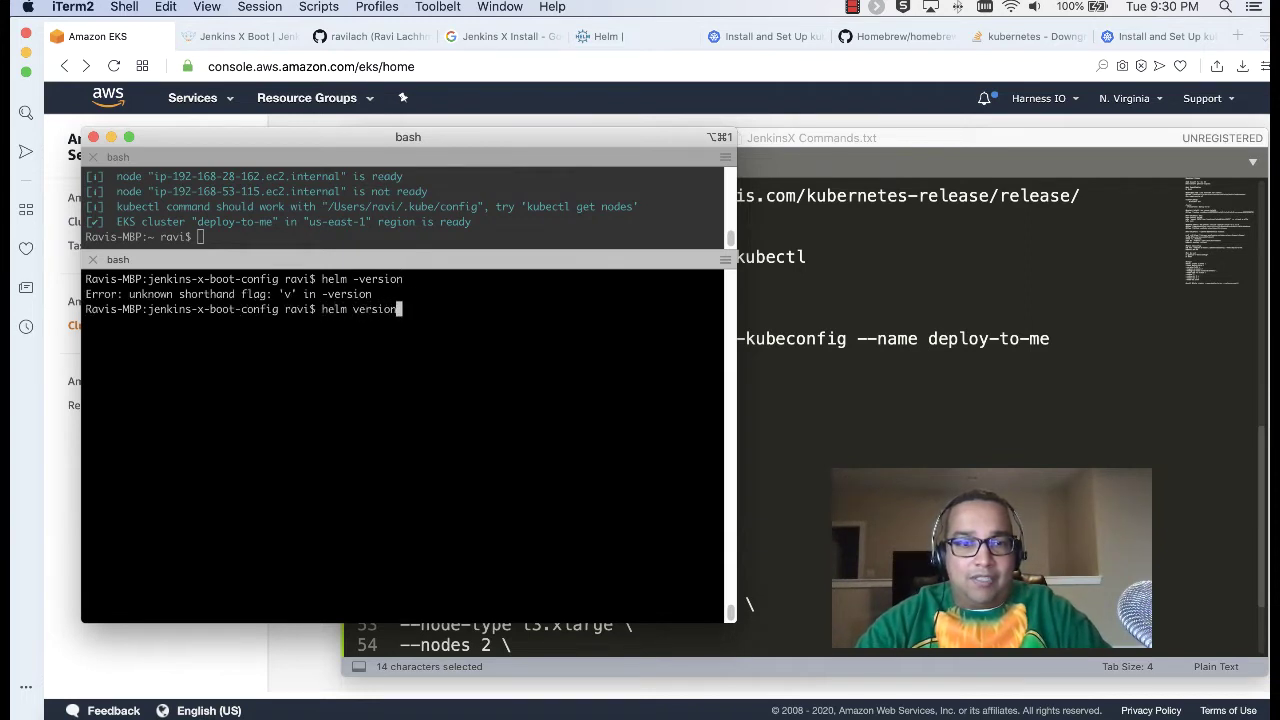
{"action": "key", "text": "Return"}
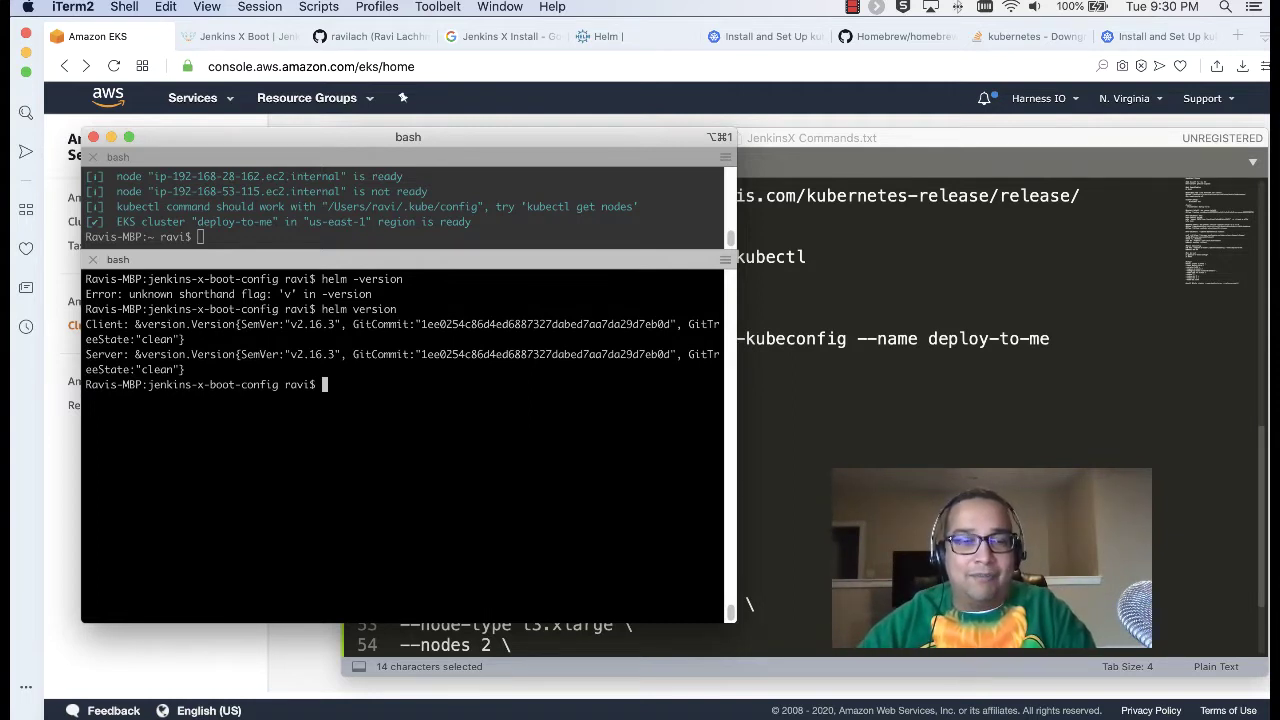
Step: Scroll through the JenkinsX Commands.txt notes in Sublime Text
{"action": "left_click", "coordinate": [936, 306]}
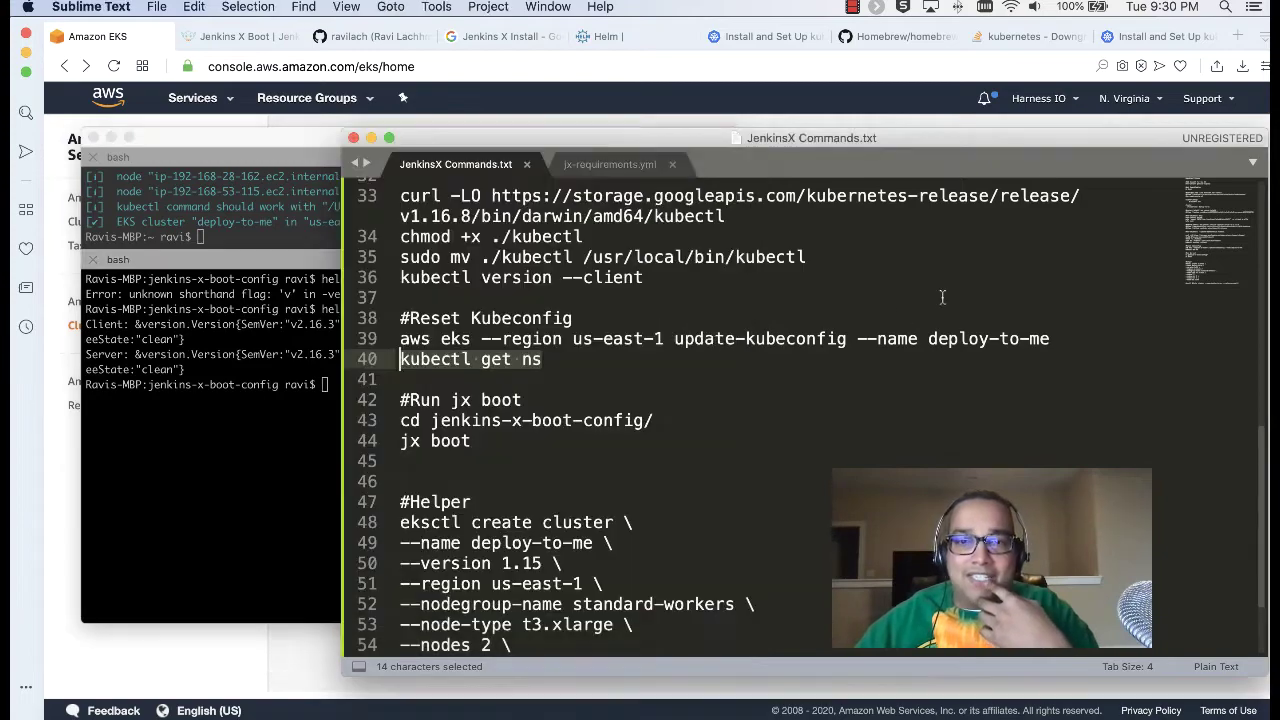
{"action": "scroll", "coordinate": [640, 376], "scroll_direction": "down", "scroll_amount": 2}
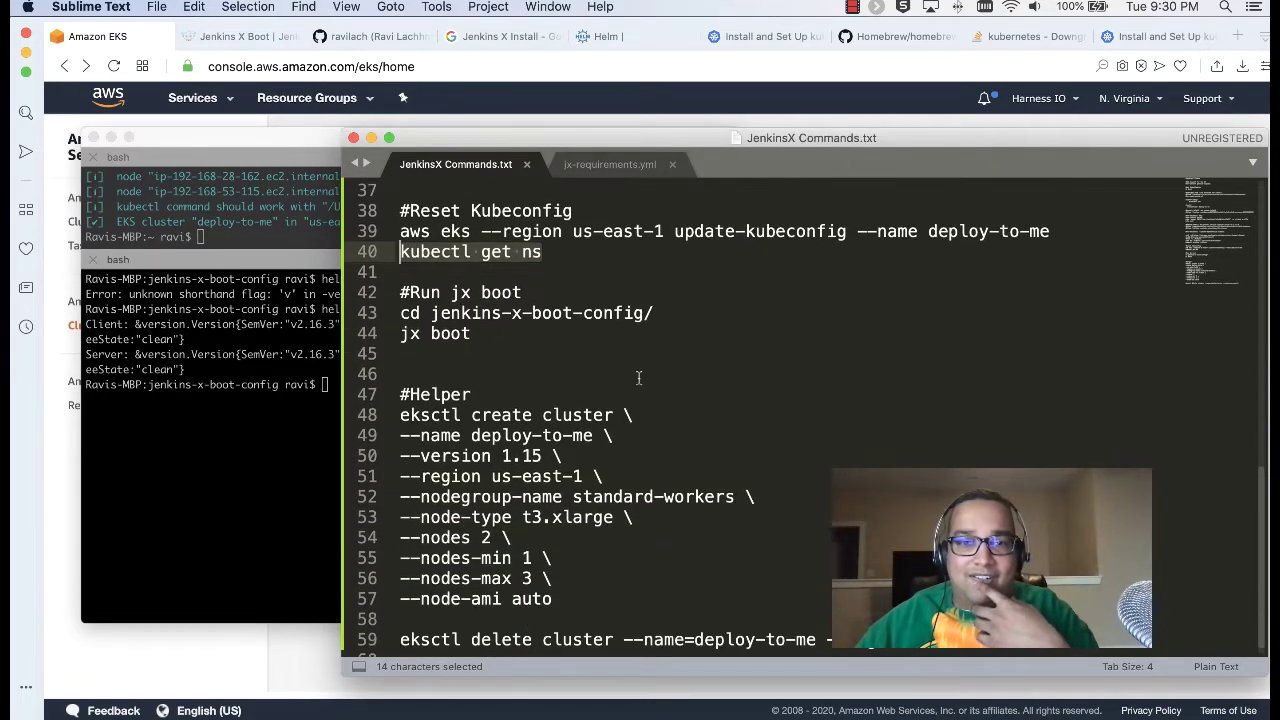
{"action": "scroll", "coordinate": [568, 304], "scroll_direction": "up", "scroll_amount": 10}
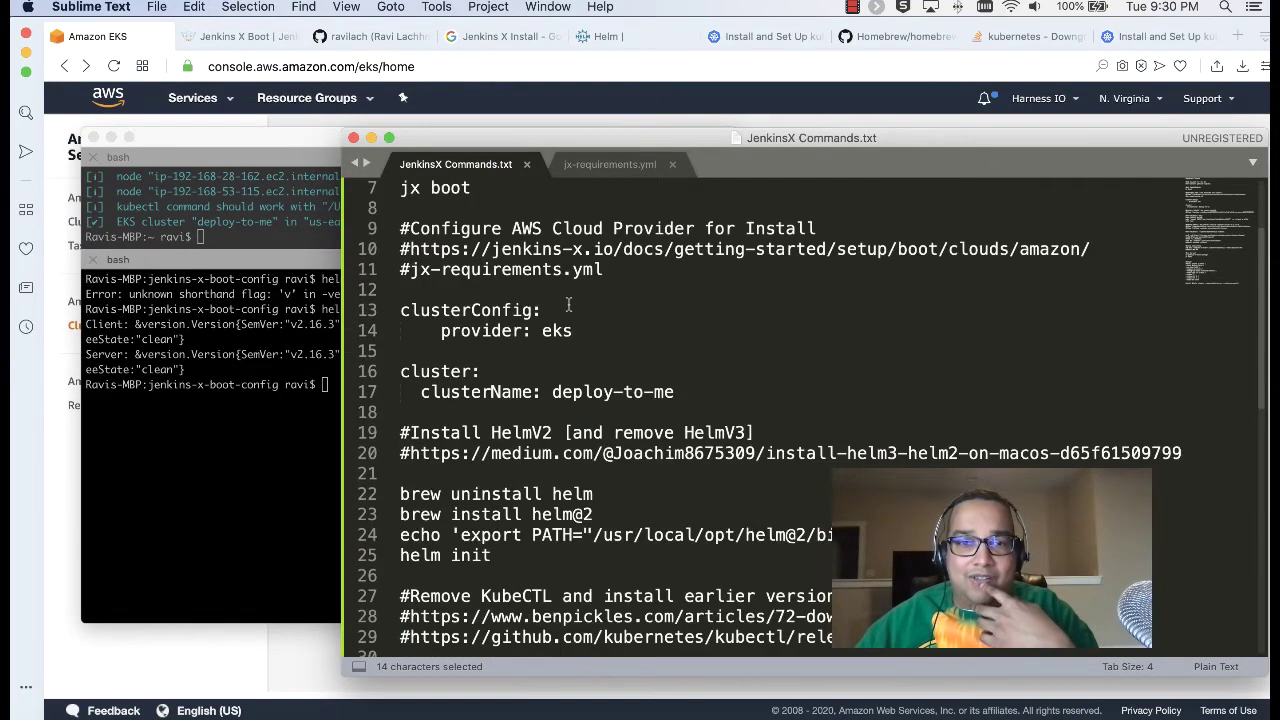
{"action": "scroll", "coordinate": [574, 337], "scroll_direction": "down", "scroll_amount": 1}
{"action": "scroll", "coordinate": [573, 339], "scroll_direction": "down", "scroll_amount": 3}
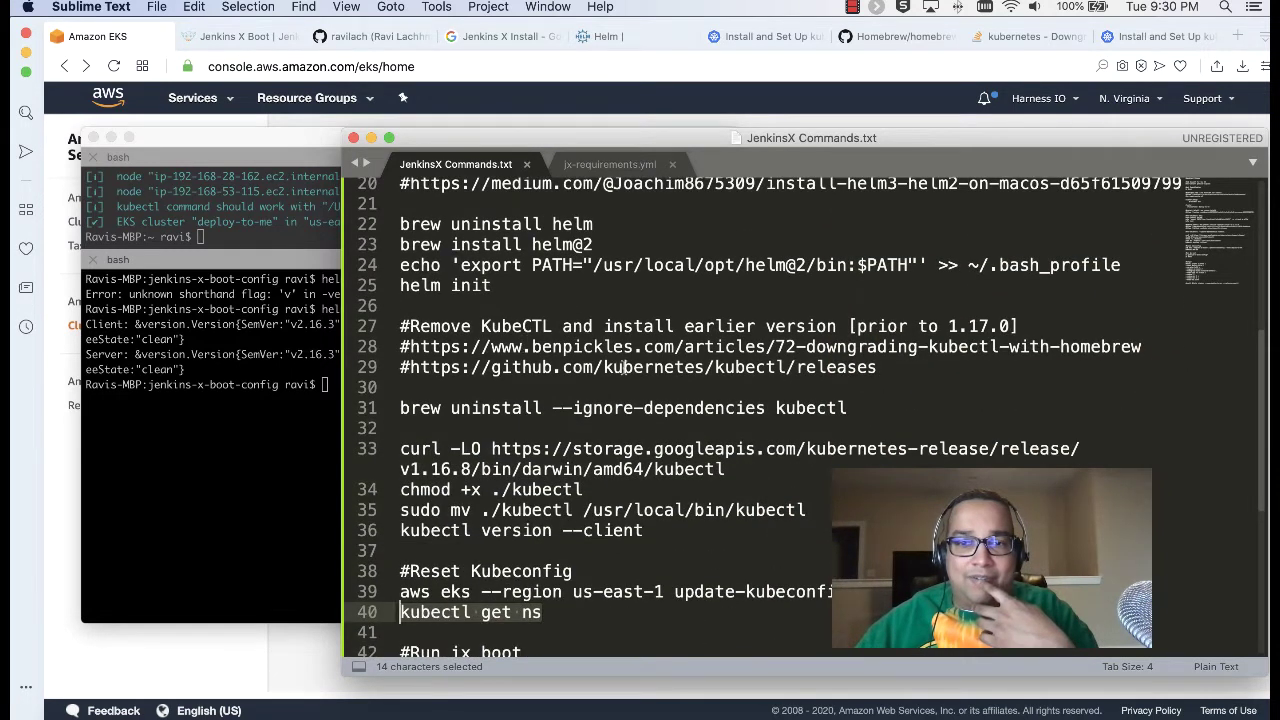
{"action": "scroll", "coordinate": [521, 343], "scroll_direction": "down", "scroll_amount": 3}
{"action": "scroll", "coordinate": [545, 340], "scroll_direction": "down", "scroll_amount": 3}
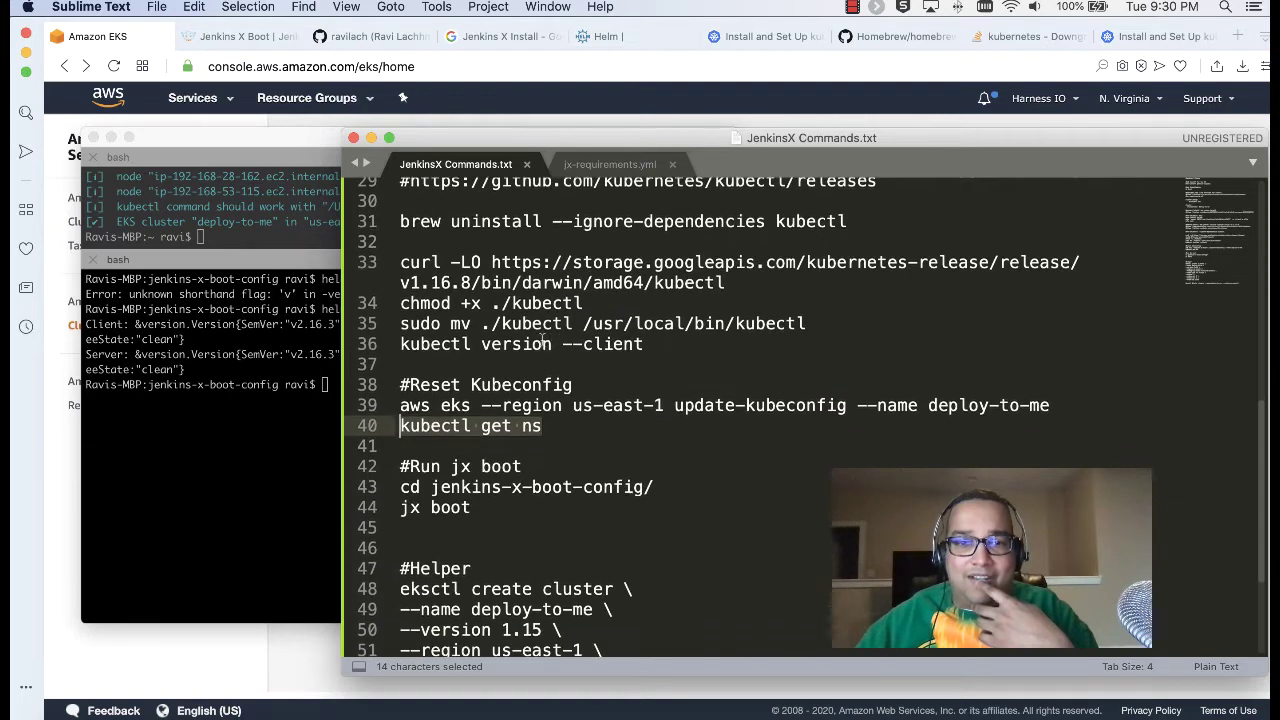
Step: Review jx-requirements.yml: clusterName deploy-to-me and the dev, staging and production environments
{"action": "left_click", "coordinate": [605, 166]}
{"action": "scroll", "coordinate": [574, 434], "scroll_direction": "up", "scroll_amount": 10}
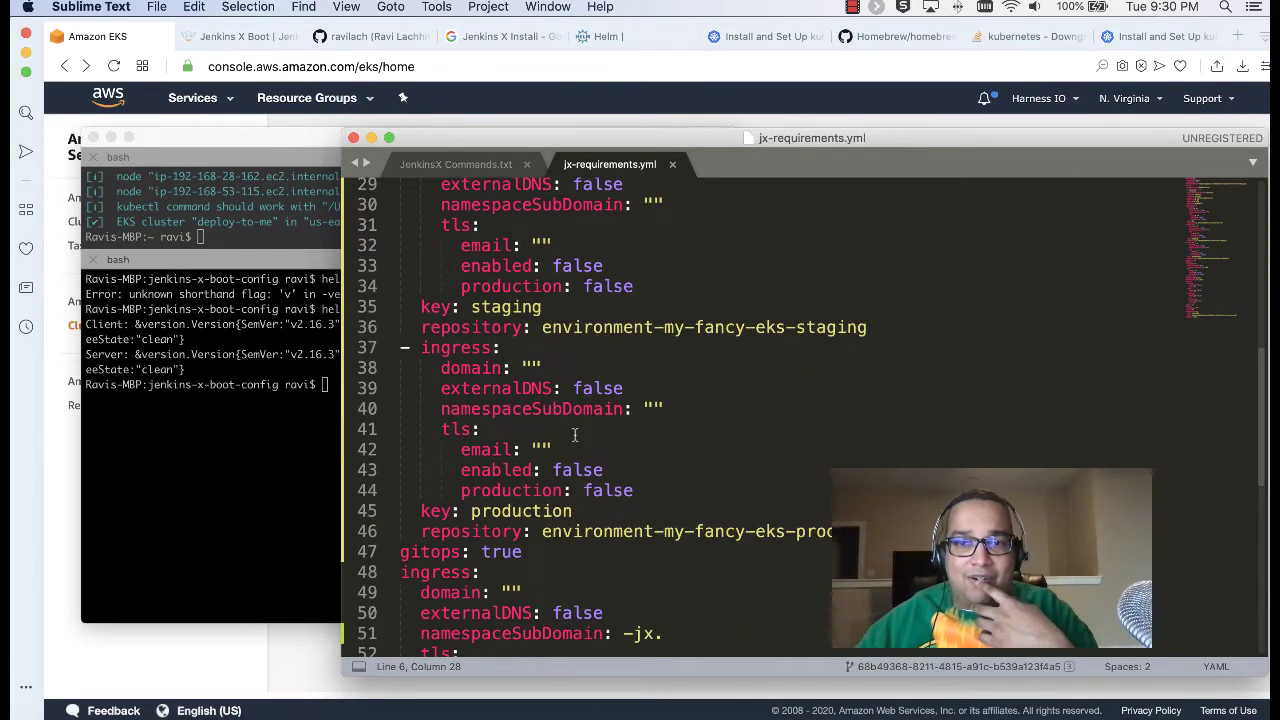
{"action": "scroll", "coordinate": [574, 434], "scroll_direction": "up", "scroll_amount": 8}
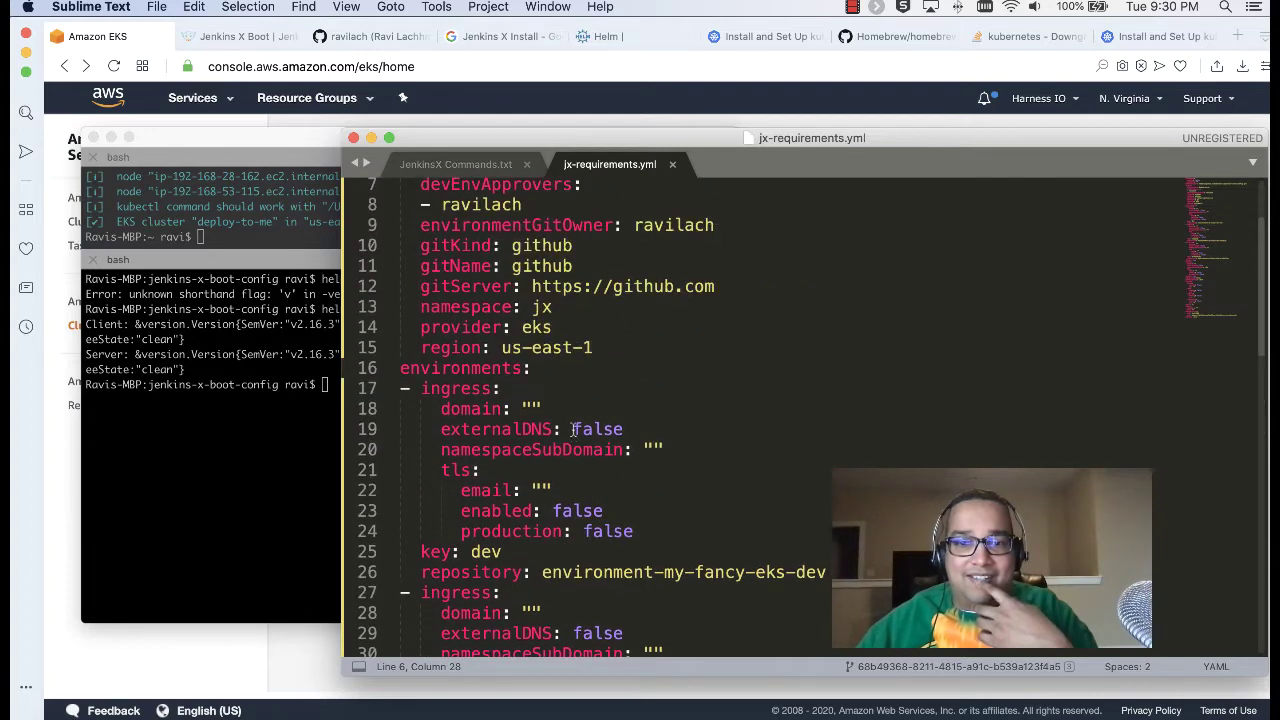
{"action": "scroll", "coordinate": [574, 430], "scroll_direction": "down", "scroll_amount": 3}
{"action": "scroll", "coordinate": [574, 430], "scroll_direction": "up", "scroll_amount": 3}
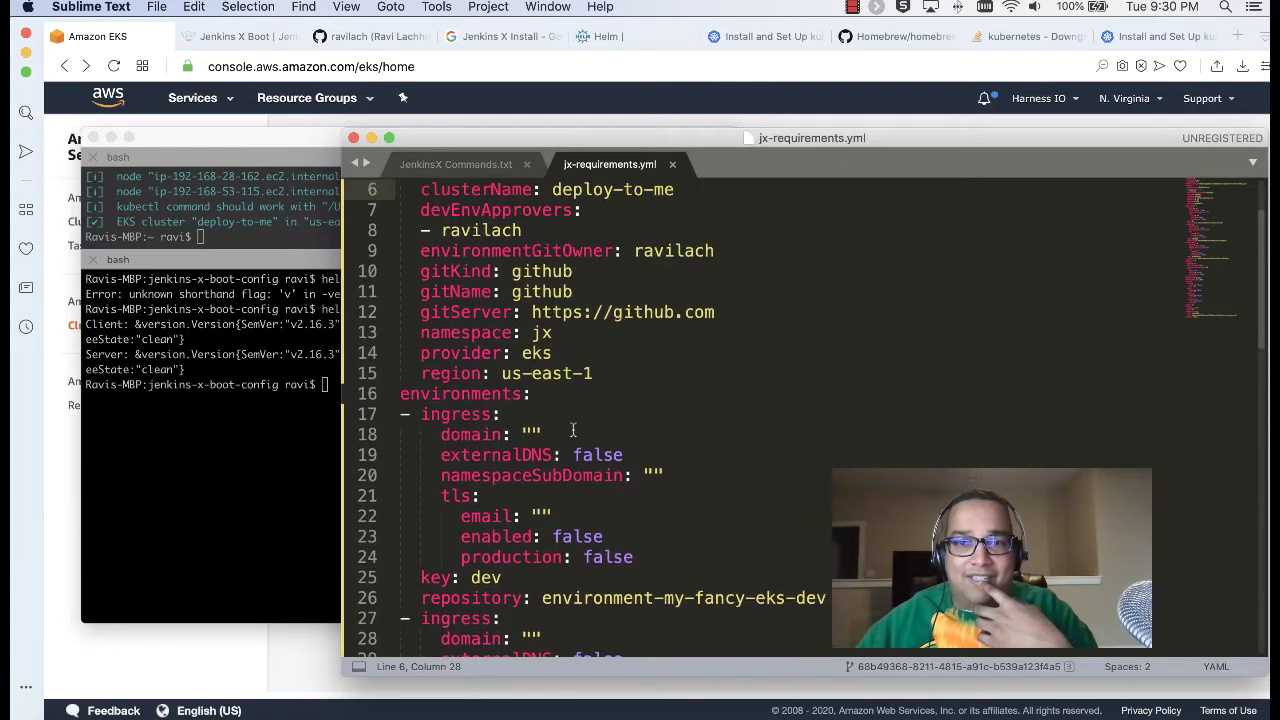
{"action": "scroll", "coordinate": [572, 430], "scroll_direction": "up", "scroll_amount": 1}
{"action": "scroll", "coordinate": [572, 430], "scroll_direction": "down", "scroll_amount": 3}
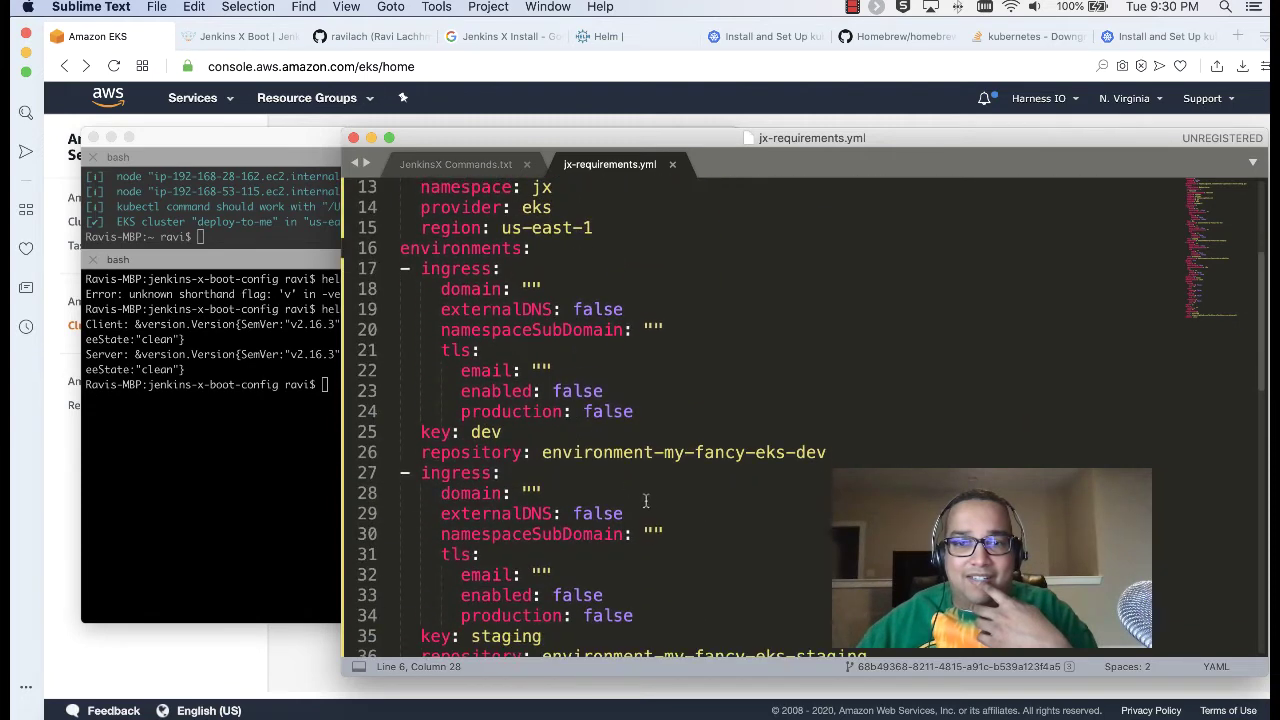
{"action": "scroll", "coordinate": [667, 452], "scroll_direction": "down", "scroll_amount": 4}
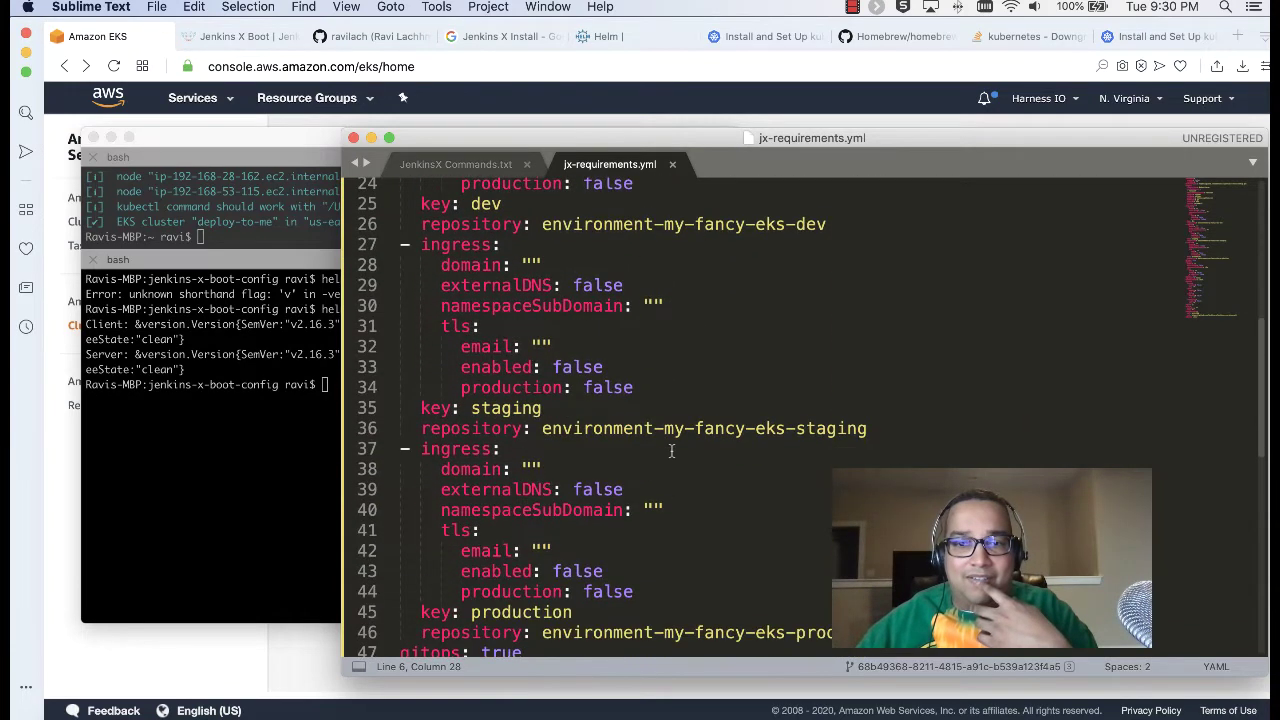
{"action": "scroll", "coordinate": [671, 451], "scroll_direction": "down", "scroll_amount": 4}
{"action": "scroll", "coordinate": [671, 451], "scroll_direction": "up", "scroll_amount": 7}
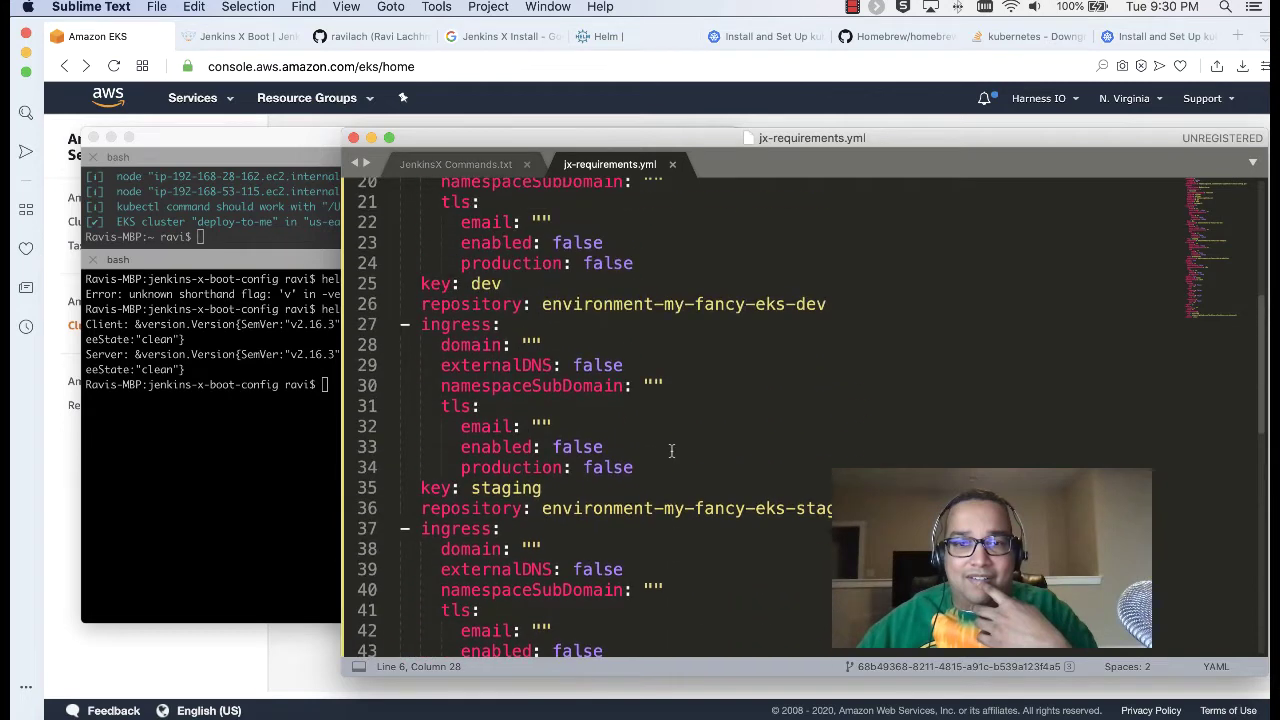
{"action": "scroll", "coordinate": [671, 451], "scroll_direction": "up", "scroll_amount": 4}
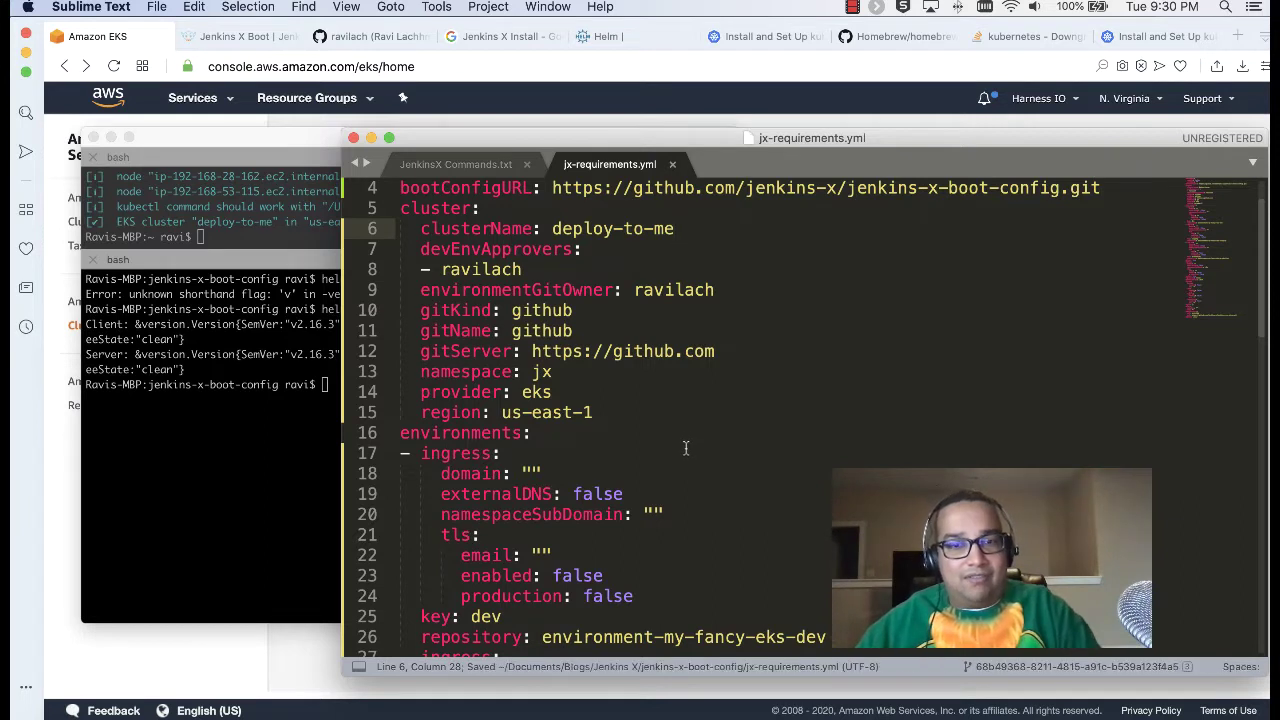
{"action": "scroll", "coordinate": [652, 424], "scroll_direction": "down", "scroll_amount": 2}
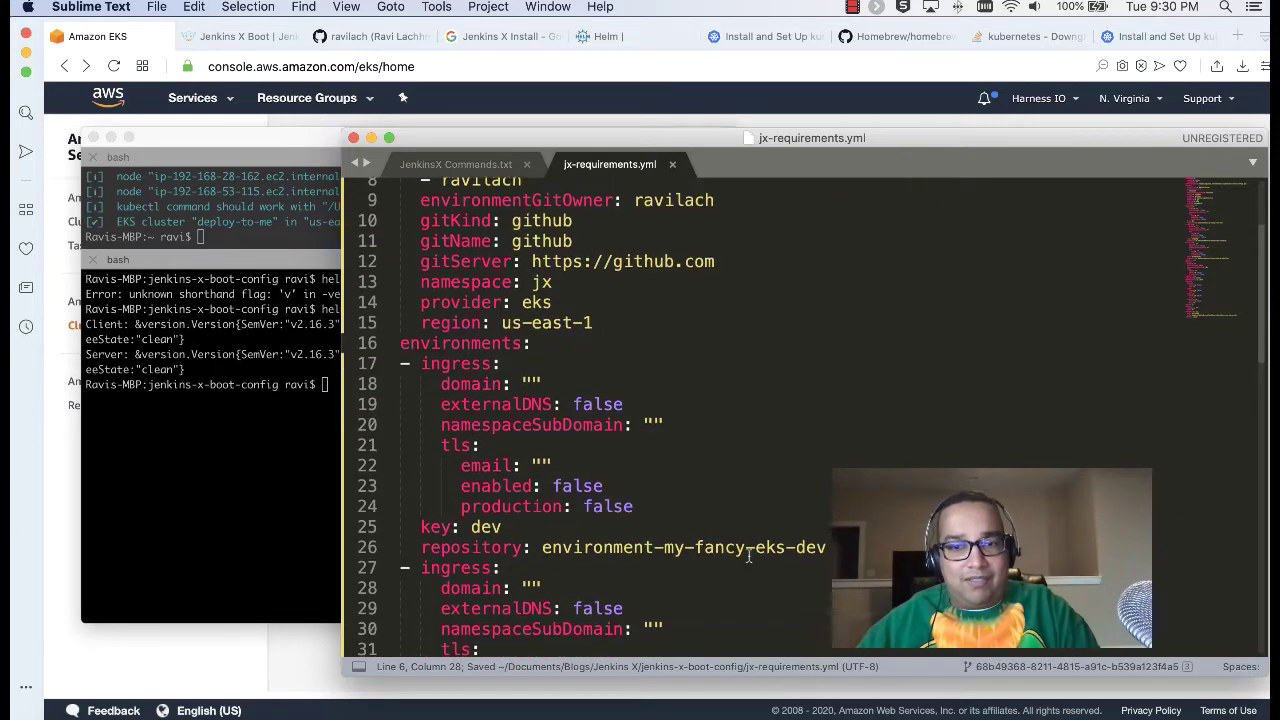
{"action": "scroll", "coordinate": [748, 556], "scroll_direction": "up", "scroll_amount": 2}
Step: Copy deploy-to-me from line 6 and paste it over my-fancy-eks in the dev repository name
{"action": "left_click_drag", "start_coordinate": [674, 234], "coordinate": [549, 237]}
{"action": "key", "text": "super+c"}
{"action": "scroll", "coordinate": [777, 526], "scroll_direction": "down", "scroll_amount": 2}
{"action": "left_click", "coordinate": [786, 567]}
{"action": "left_click_drag", "start_coordinate": [786, 567], "coordinate": [664, 568]}
{"action": "key", "text": "super+v"}
Step: Replace my-fancy-eks with deploy-to-me in the staging and production repository names and save
{"action": "scroll", "coordinate": [667, 567], "scroll_direction": "down", "scroll_amount": 5}
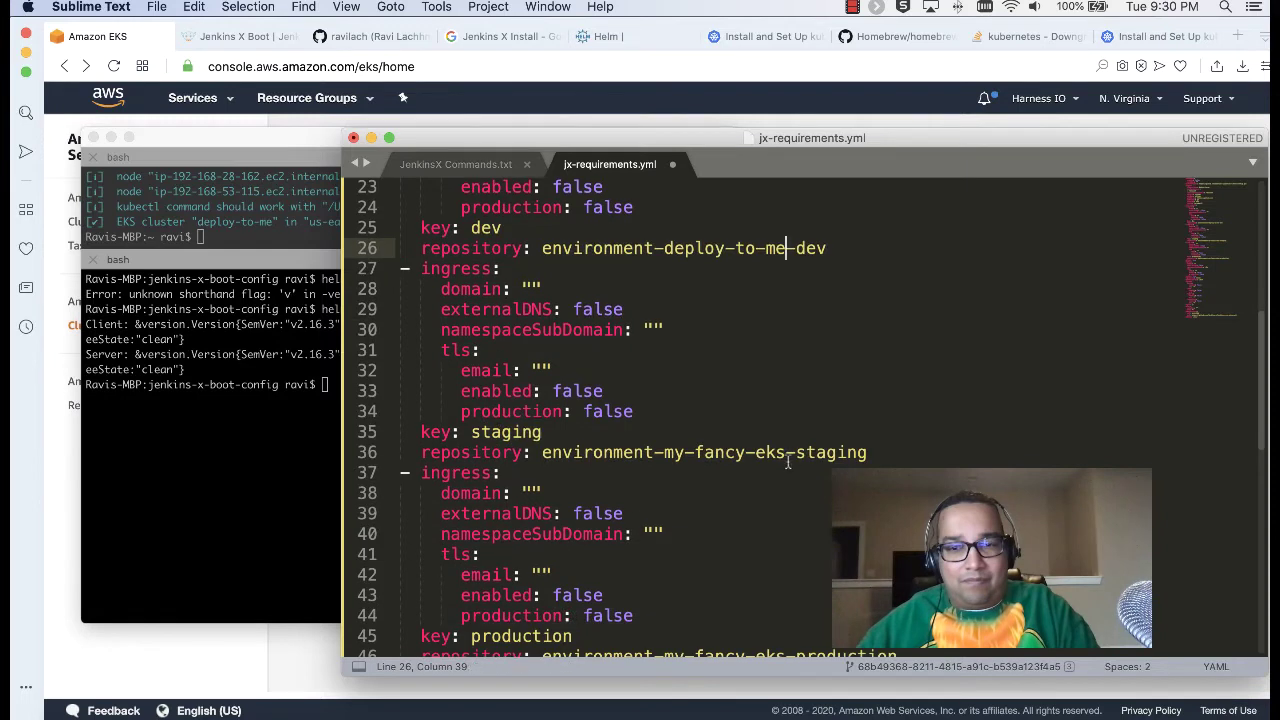
{"action": "left_click_drag", "start_coordinate": [786, 452], "coordinate": [664, 453]}
{"action": "key", "text": "super+v"}
{"action": "scroll", "coordinate": [667, 458], "scroll_direction": "down", "scroll_amount": 3}
{"action": "left_click_drag", "start_coordinate": [785, 502], "coordinate": [663, 507]}
{"action": "key", "text": "super+v"}
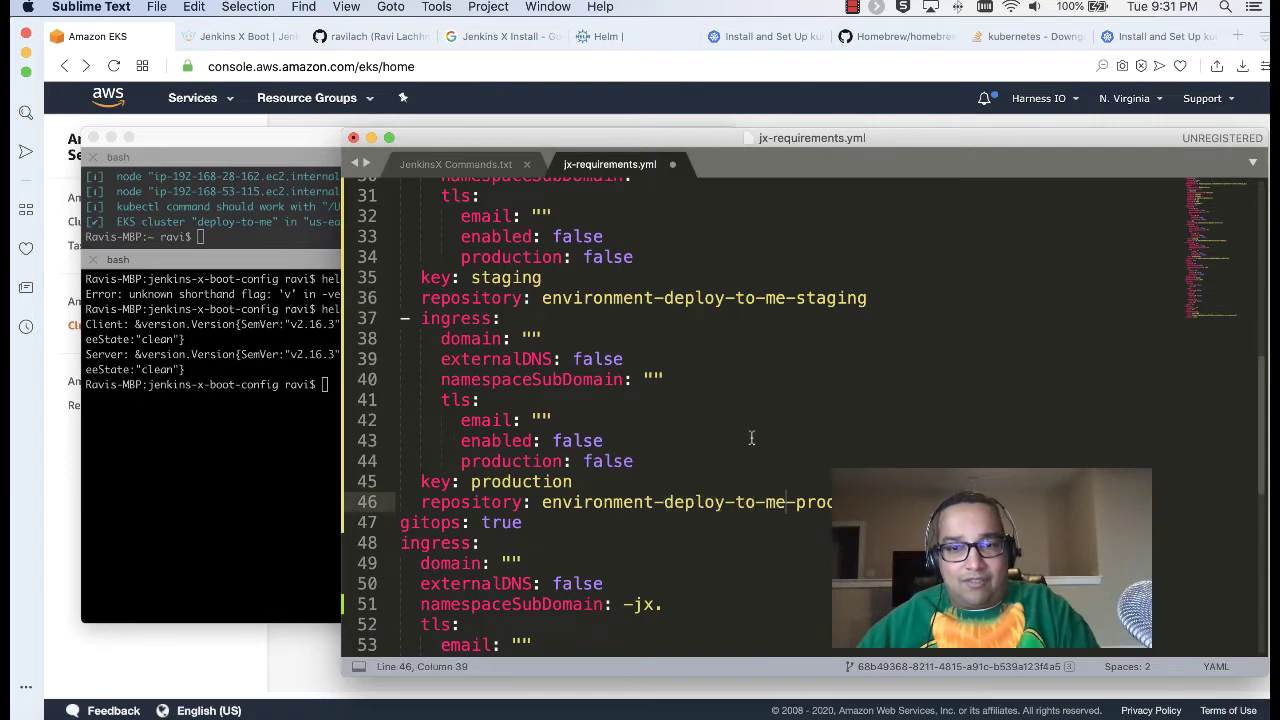
{"action": "scroll", "coordinate": [751, 437], "scroll_direction": "down", "scroll_amount": 4}
{"action": "scroll", "coordinate": [751, 437], "scroll_direction": "down", "scroll_amount": 4}
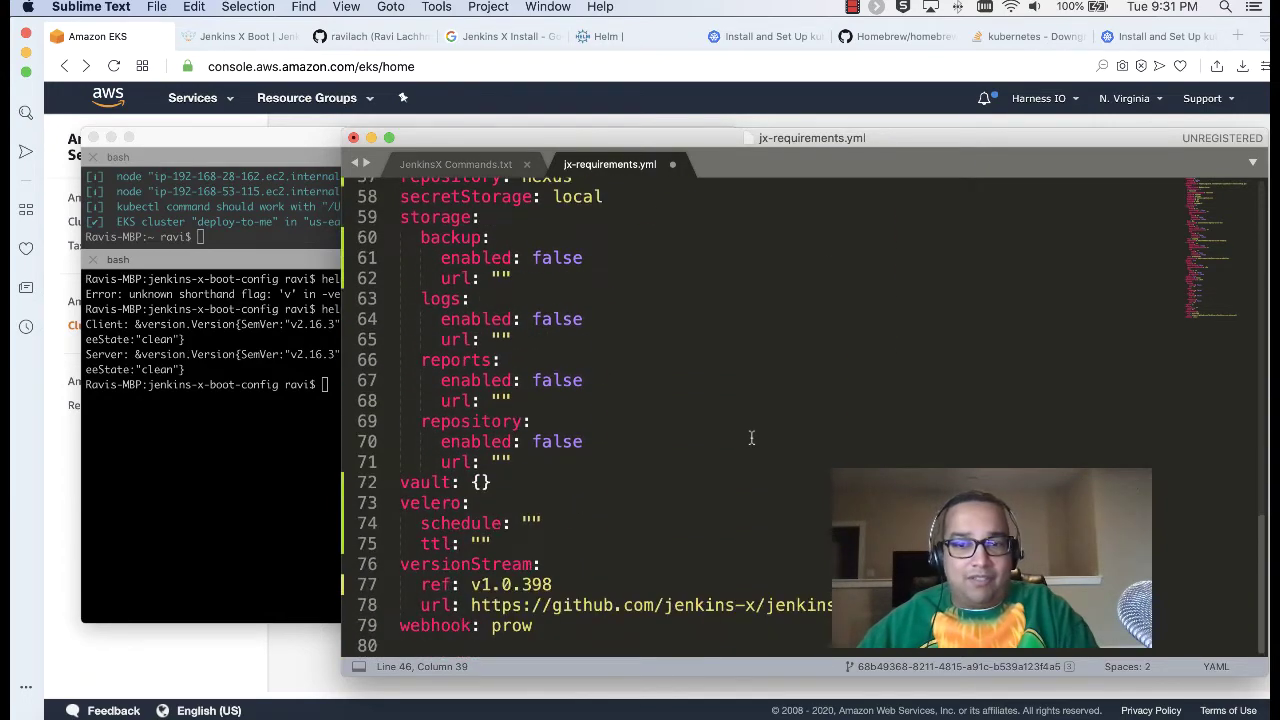
{"action": "scroll", "coordinate": [751, 437], "scroll_direction": "up", "scroll_amount": 15}
{"action": "key", "text": "super+s"}
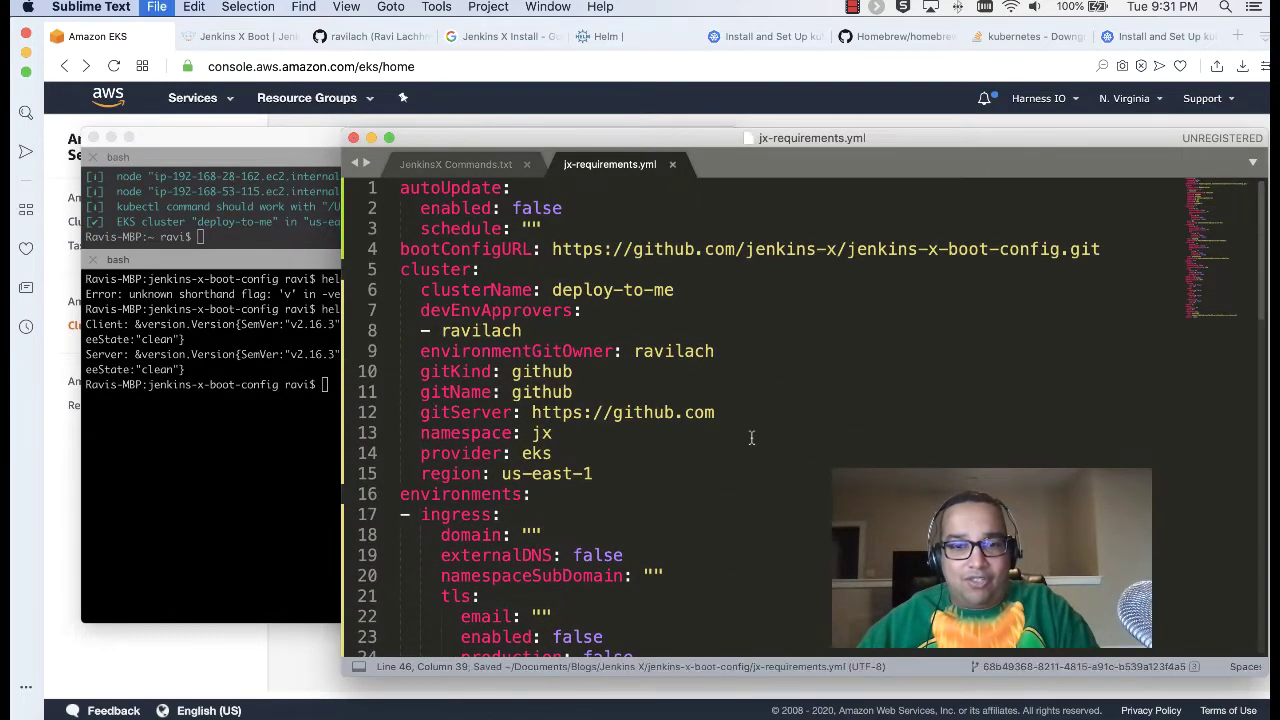
Step: Clear the lower terminal pane and select the jx boot command on line 44 of the notes
{"action": "left_click", "coordinate": [277, 493]}
{"action": "type", "text": "clear"}
{"action": "key", "text": "Return"}
{"action": "left_click", "coordinate": [877, 318]}
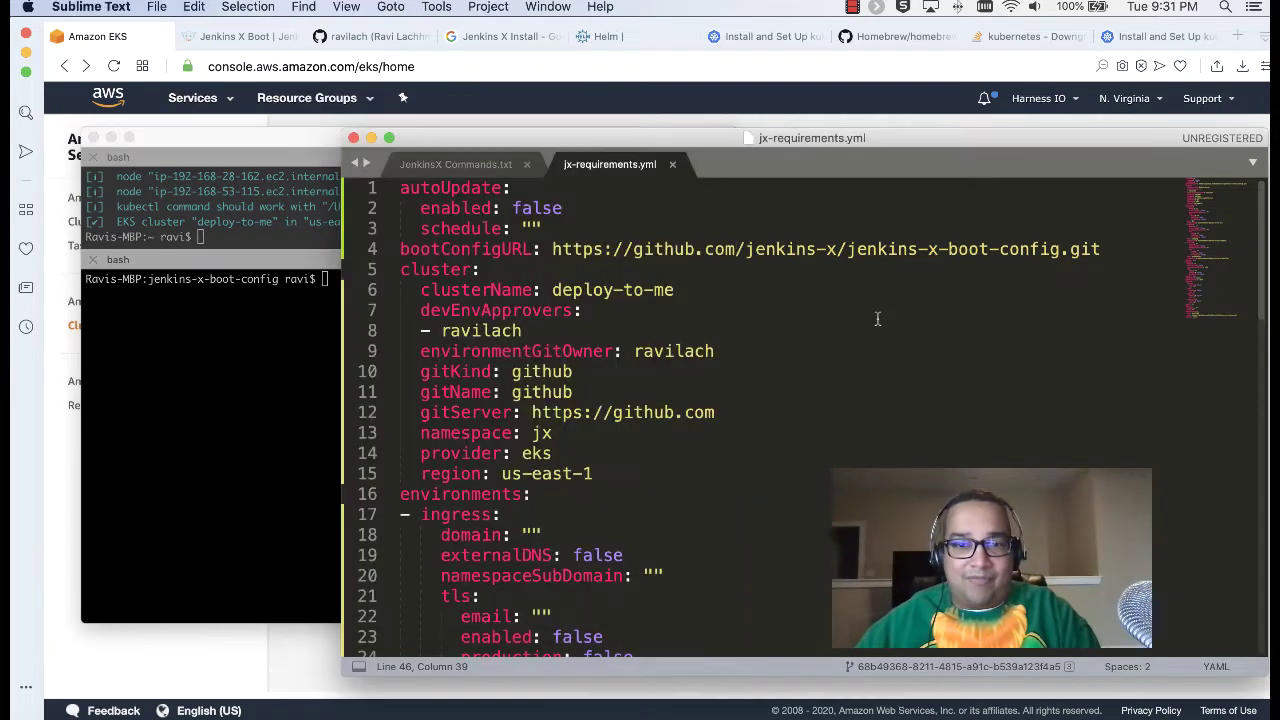
{"action": "scroll", "coordinate": [650, 447], "scroll_direction": "down", "scroll_amount": 10}
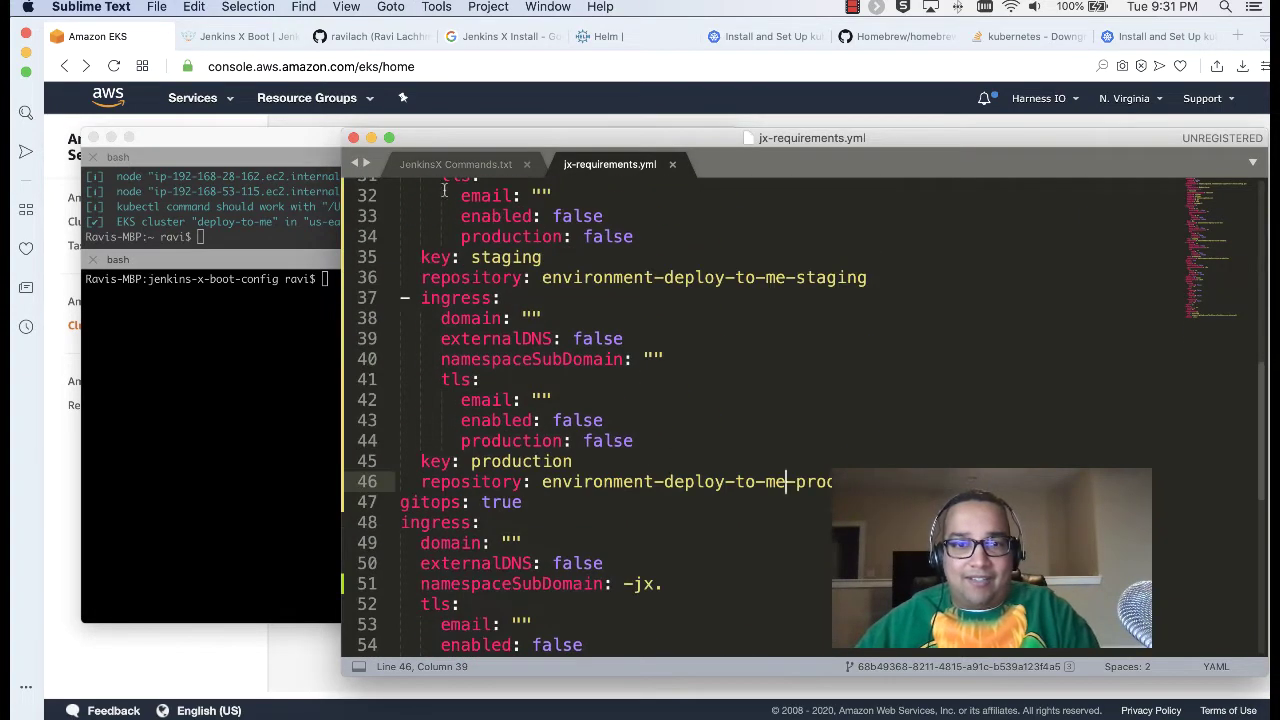
{"action": "left_click", "coordinate": [458, 164]}
{"action": "left_click_drag", "start_coordinate": [469, 398], "coordinate": [386, 398]}
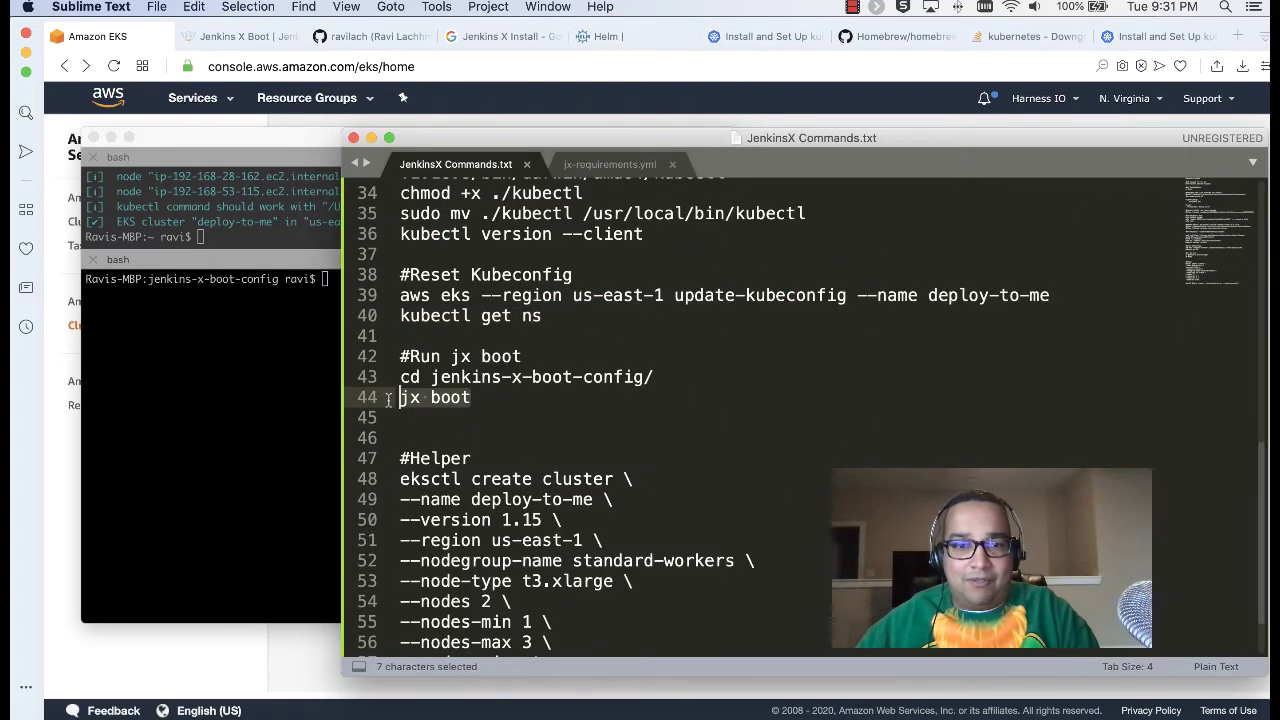
Step: Run jx boot for the deploy-to-me cluster and answer 'y' to continue the install
{"action": "key", "text": "super+c"}
{"action": "left_click", "coordinate": [277, 337]}
{"action": "key", "text": "super+v"}
{"action": "key", "text": "Return"}
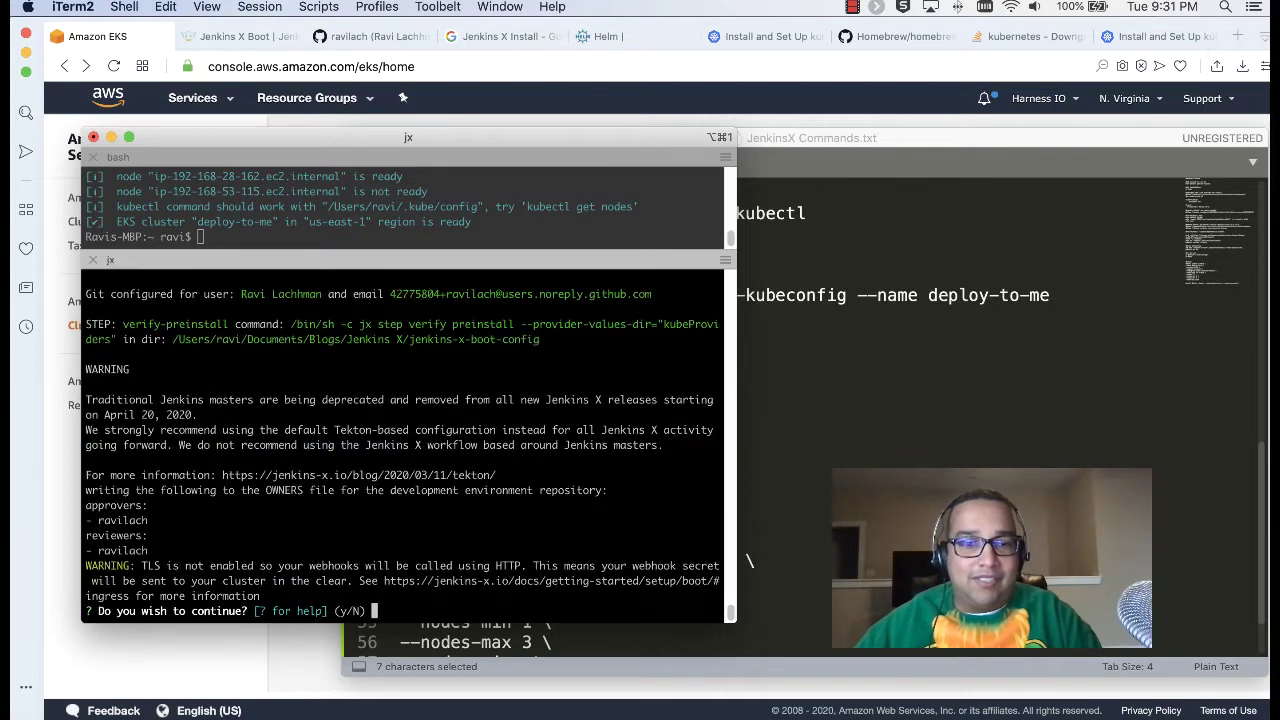
{"action": "type", "text": "y"}
{"action": "key", "text": "Return"}
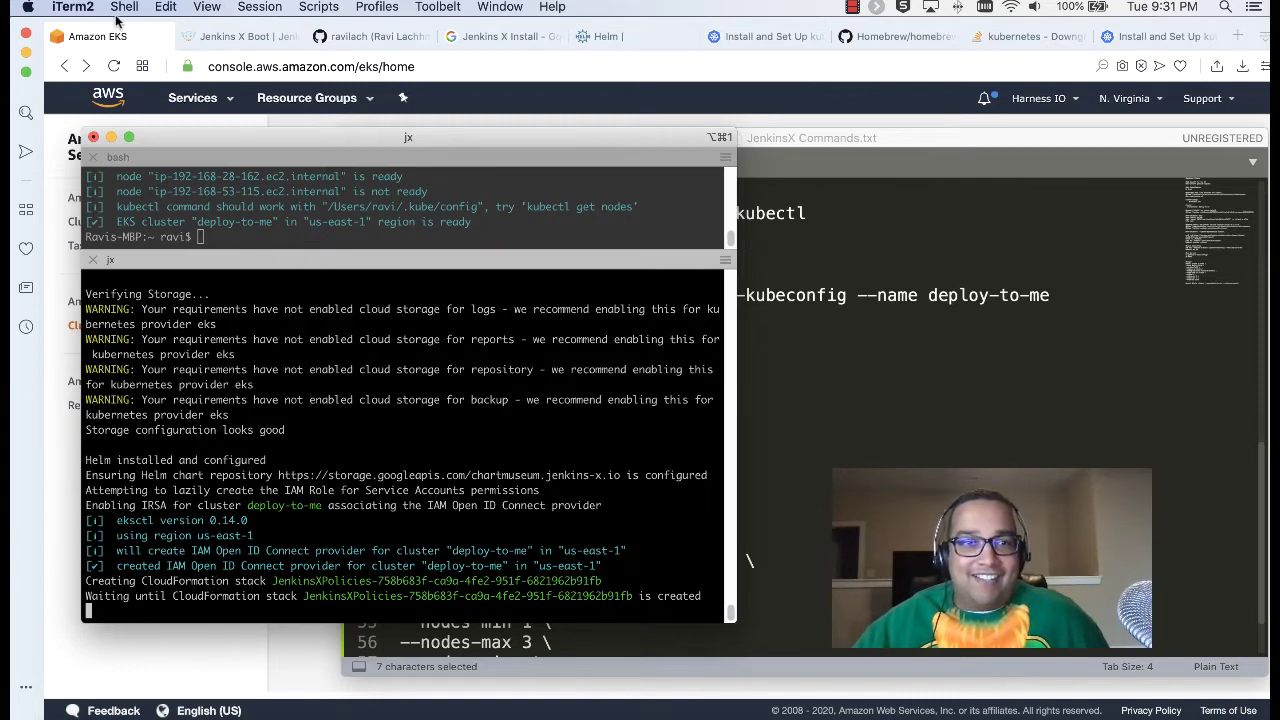
{"action": "left_click", "coordinate": [100, 40]}
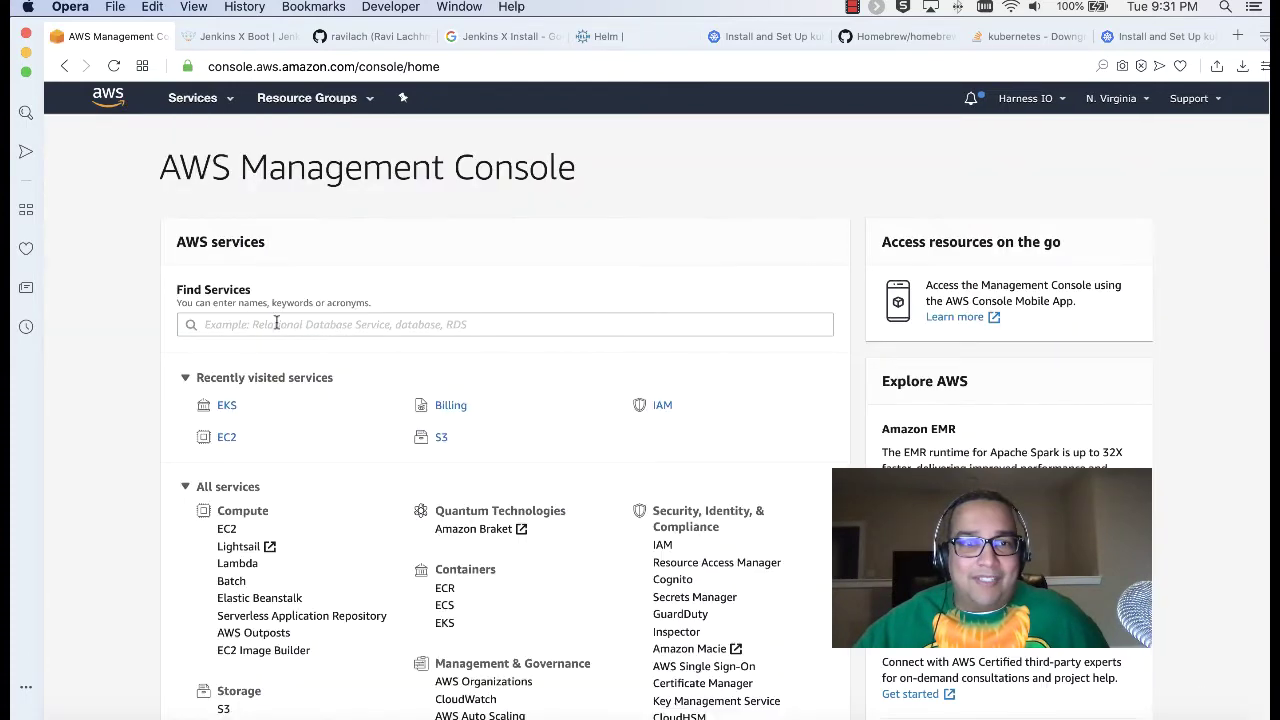
Step: Find CloudFormation in the AWS service search and check its stacks
{"action": "left_click", "coordinate": [292, 325]}
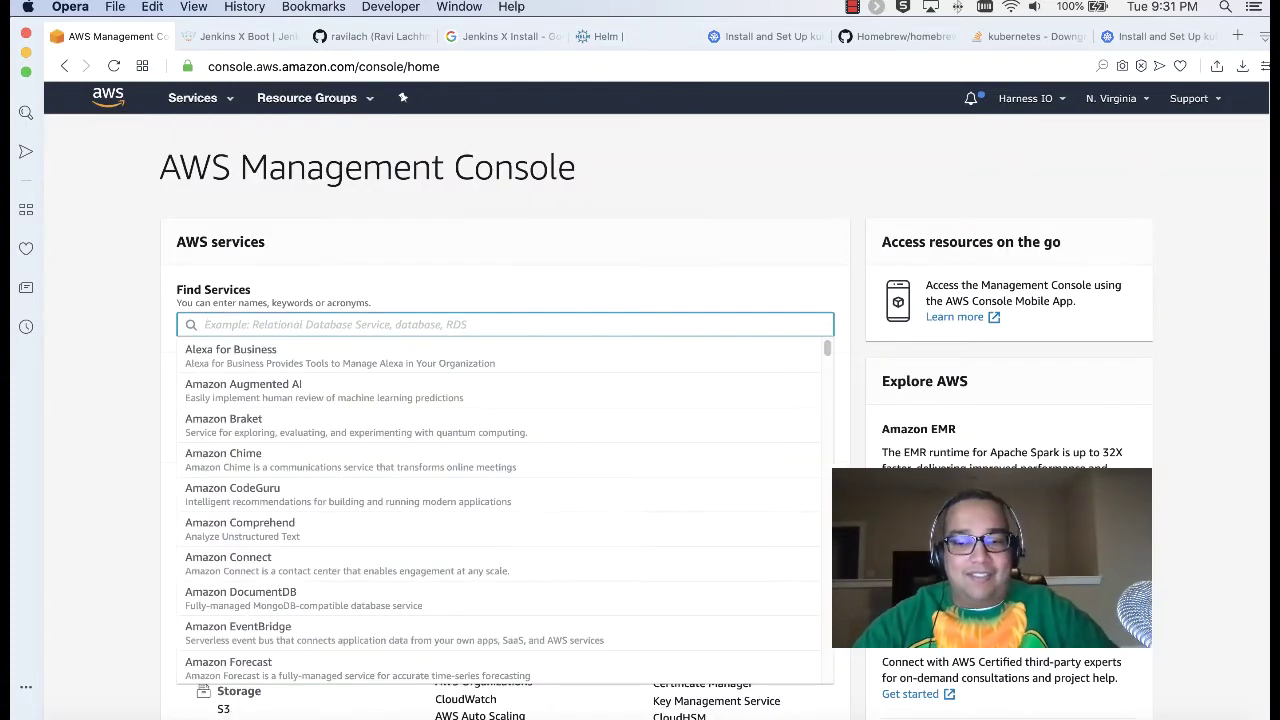
{"action": "type", "text": "CloudFor"}
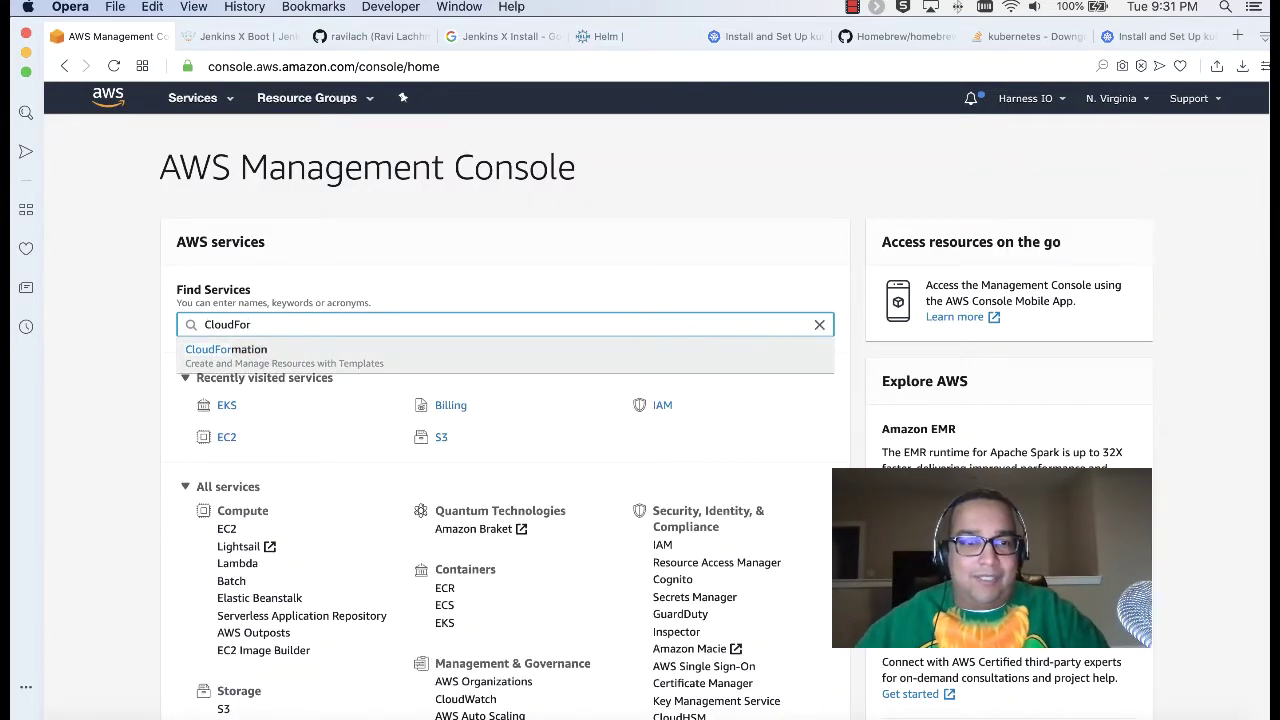
{"action": "left_click", "coordinate": [255, 351]}
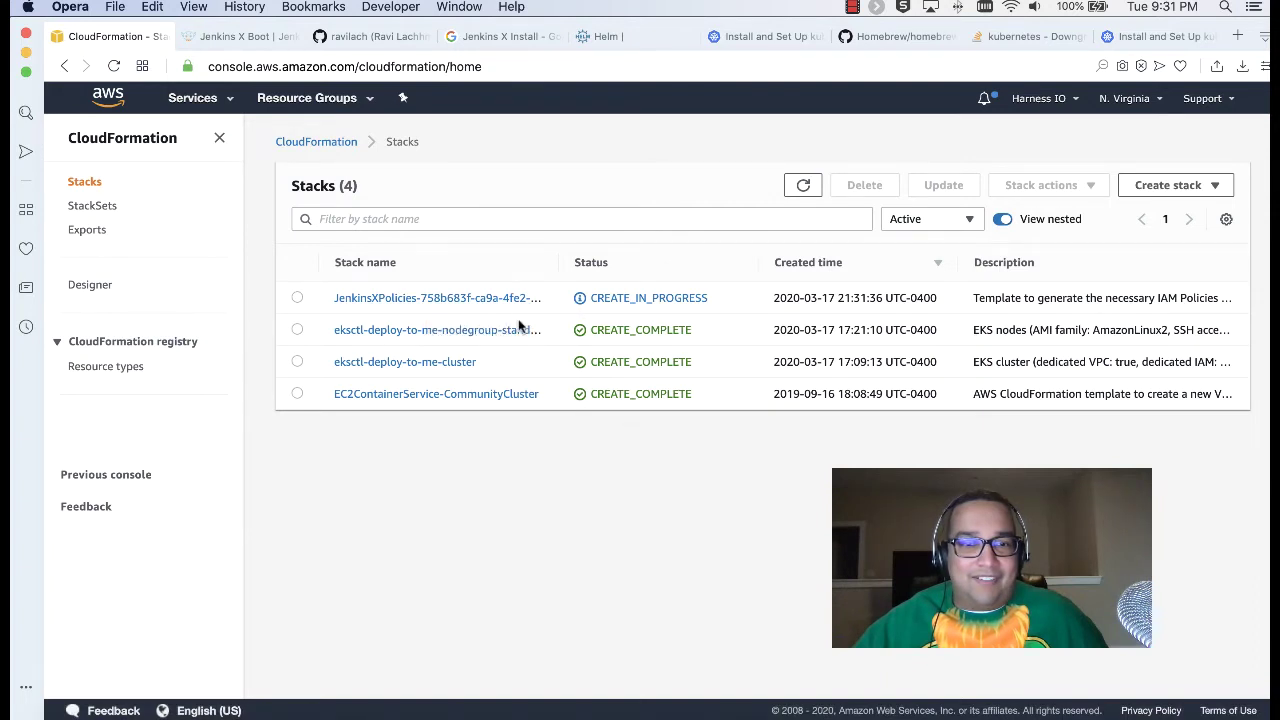
{"action": "left_click", "coordinate": [104, 107]}
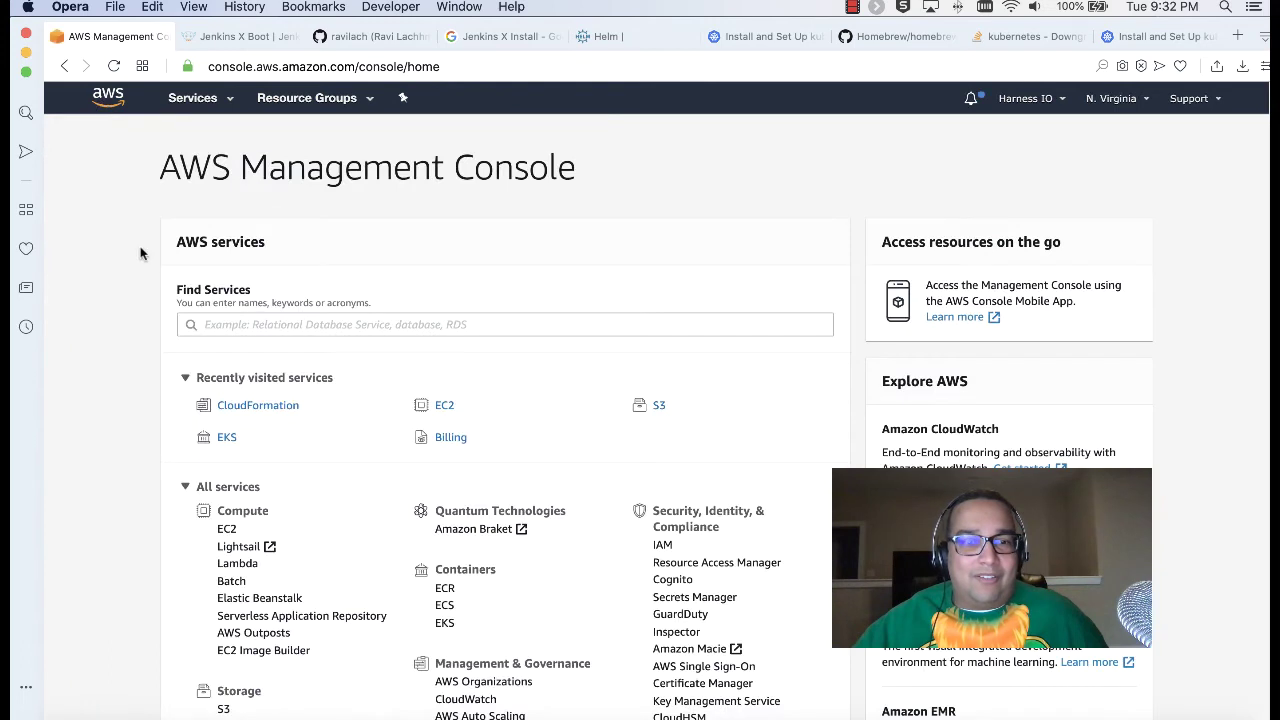
Step: Open the deploy-to-me cluster details in EKS, then check the notes and eksctl terminal
{"action": "left_click", "coordinate": [224, 436]}
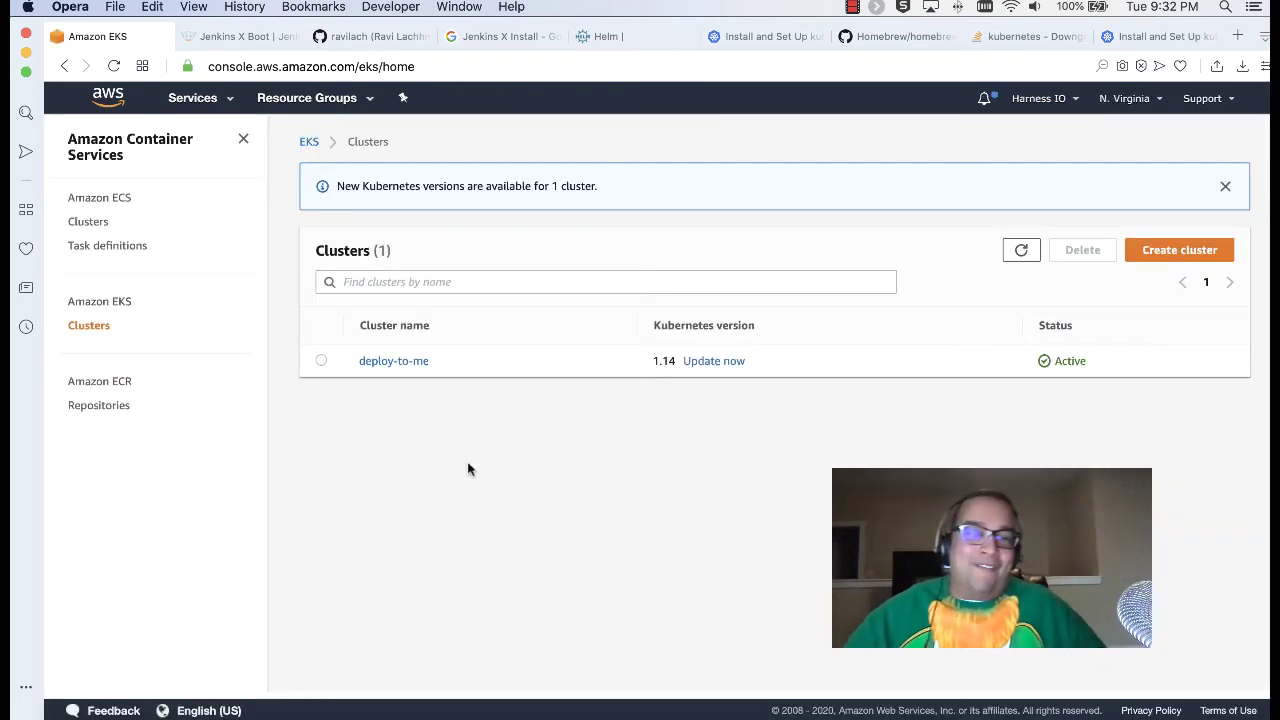
{"action": "left_click", "coordinate": [392, 362]}
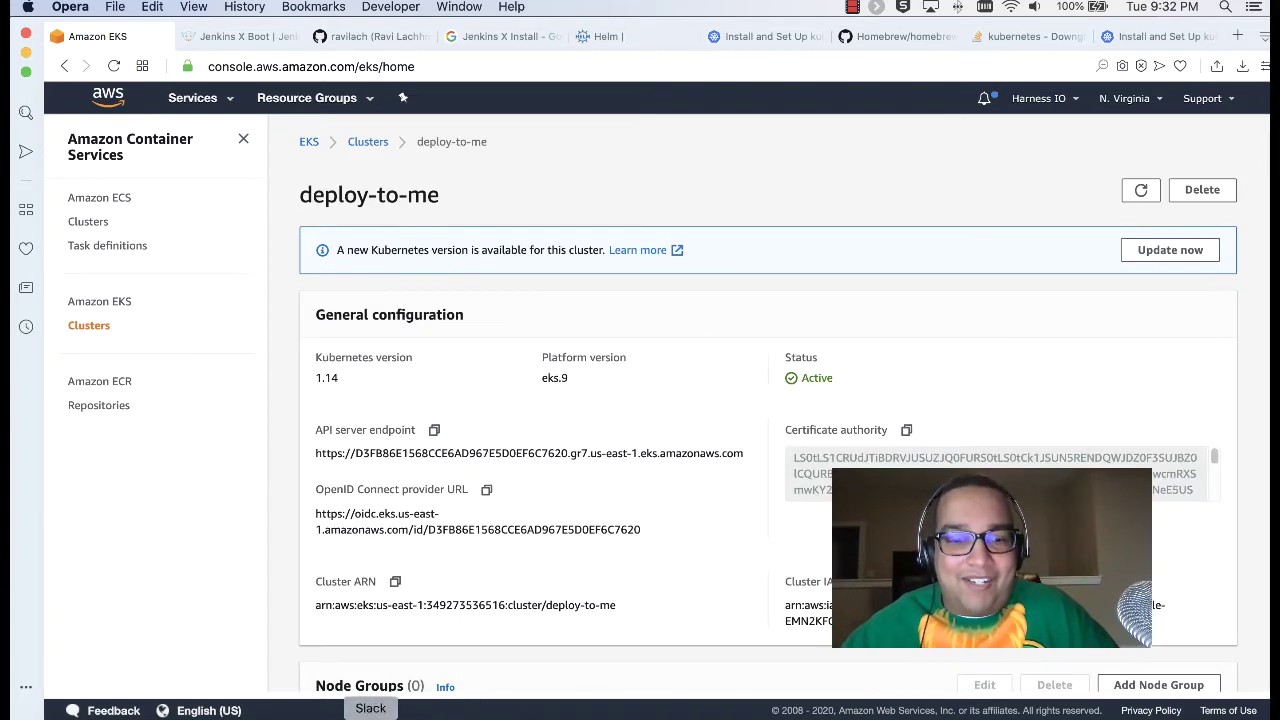
{"action": "left_click", "coordinate": [420, 706]}
{"action": "scroll", "coordinate": [583, 448], "scroll_direction": "down", "scroll_amount": 2}
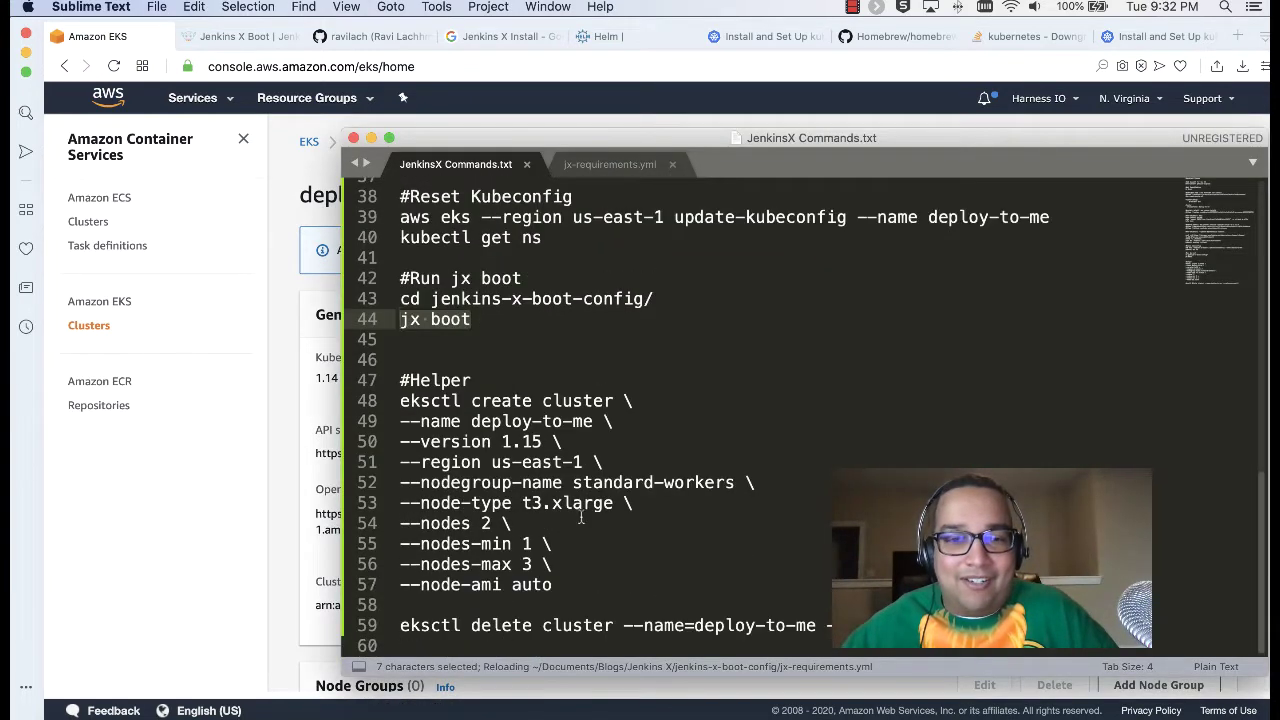
{"action": "scroll", "coordinate": [615, 503], "scroll_direction": "up", "scroll_amount": 3}
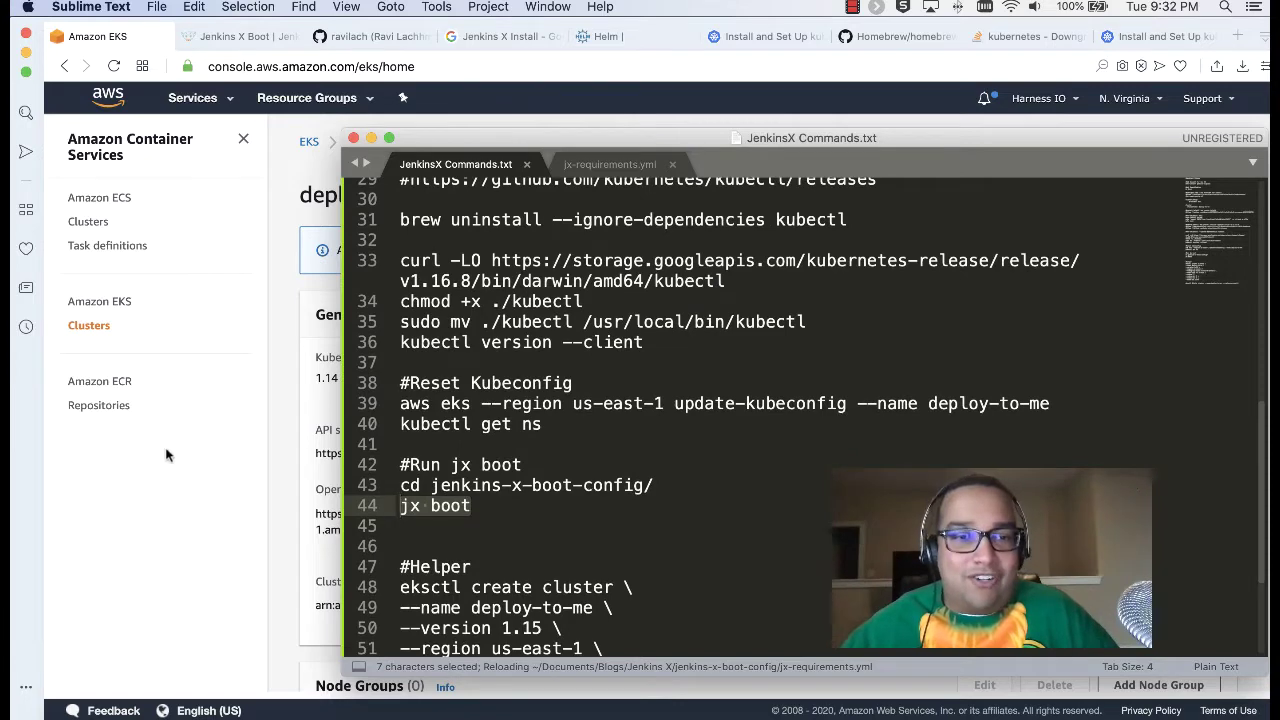
{"action": "left_click", "coordinate": [182, 450]}
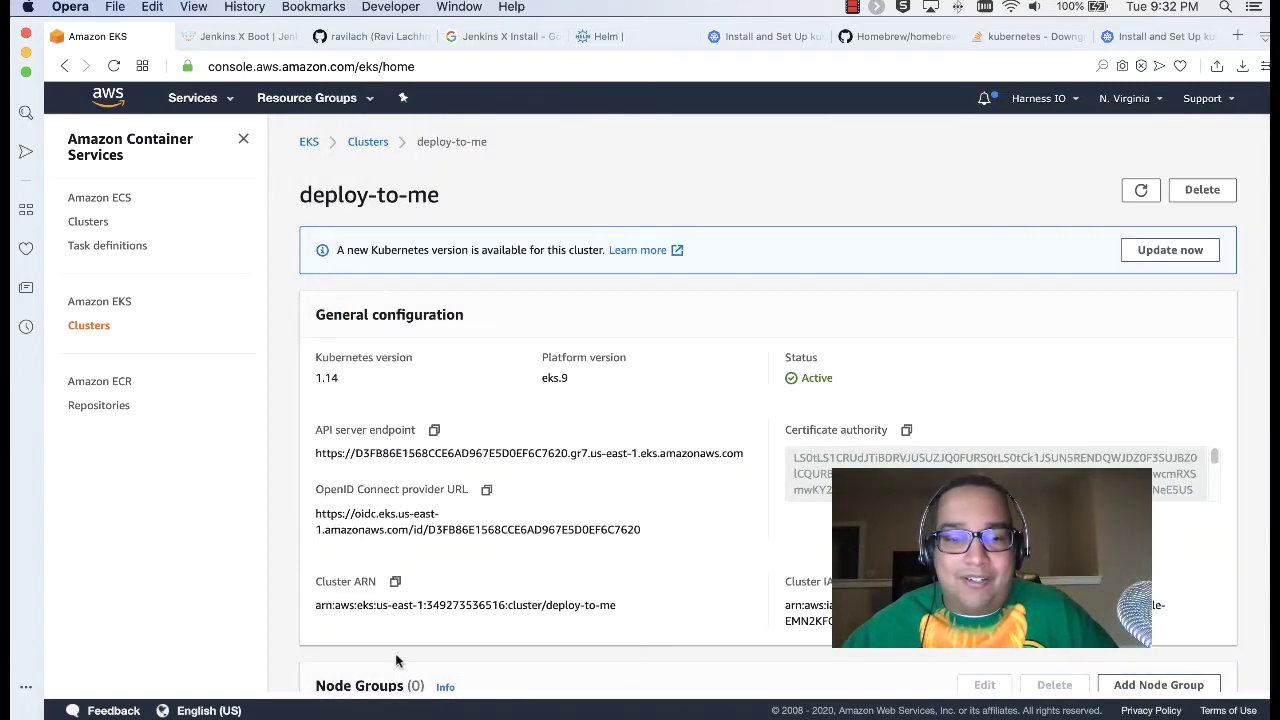
{"action": "left_click", "coordinate": [268, 712]}
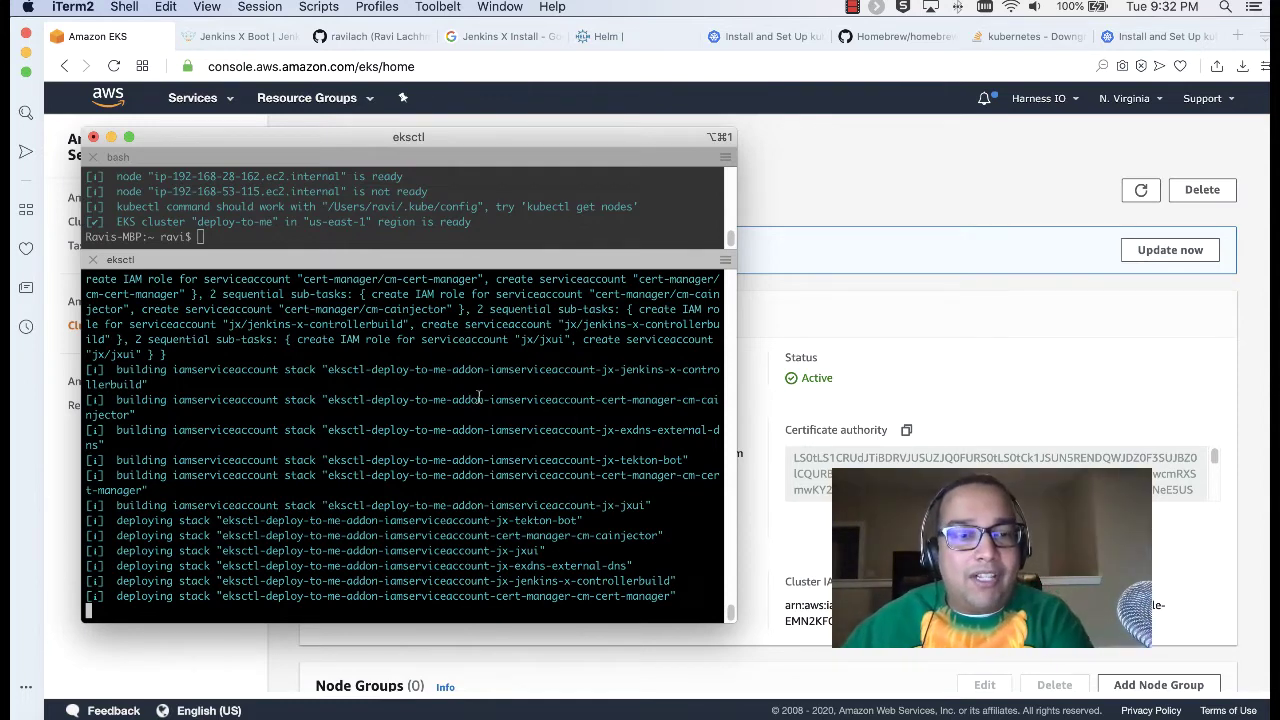
{"action": "left_click", "coordinate": [245, 37]}
{"action": "scroll", "coordinate": [515, 440], "scroll_direction": "down", "scroll_amount": 15}
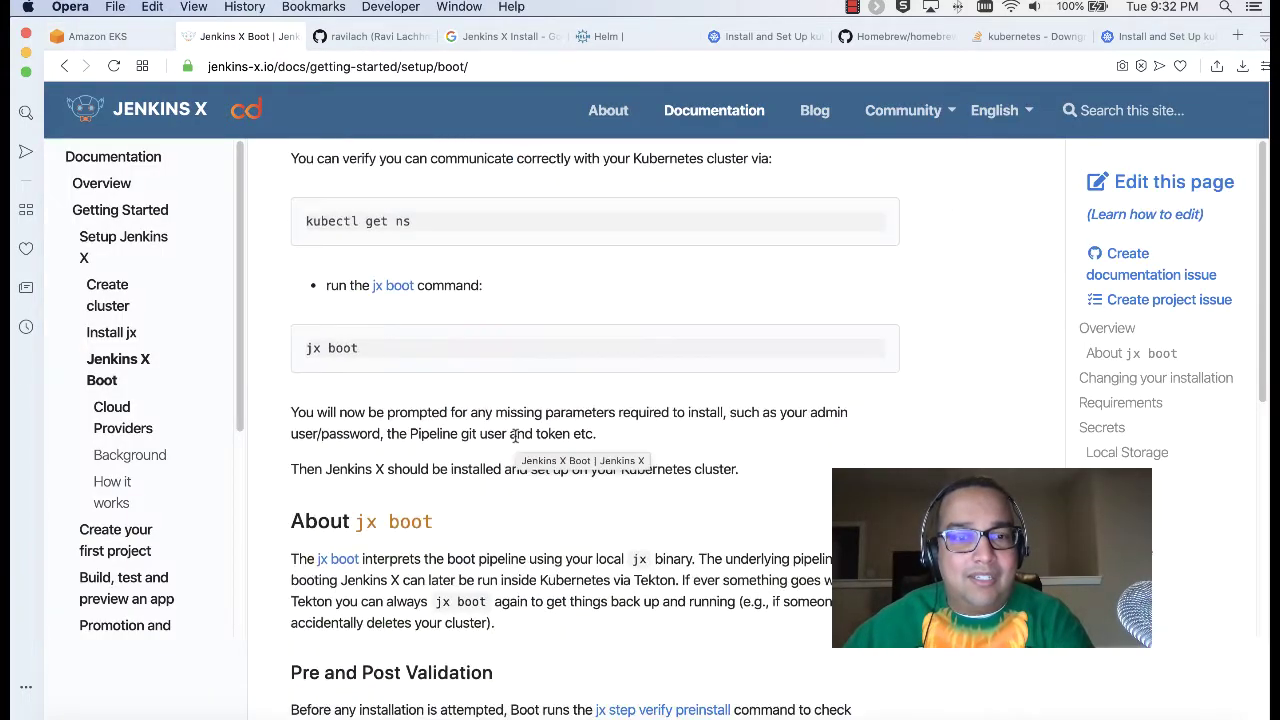
{"action": "scroll", "coordinate": [515, 440], "scroll_direction": "down", "scroll_amount": 10}
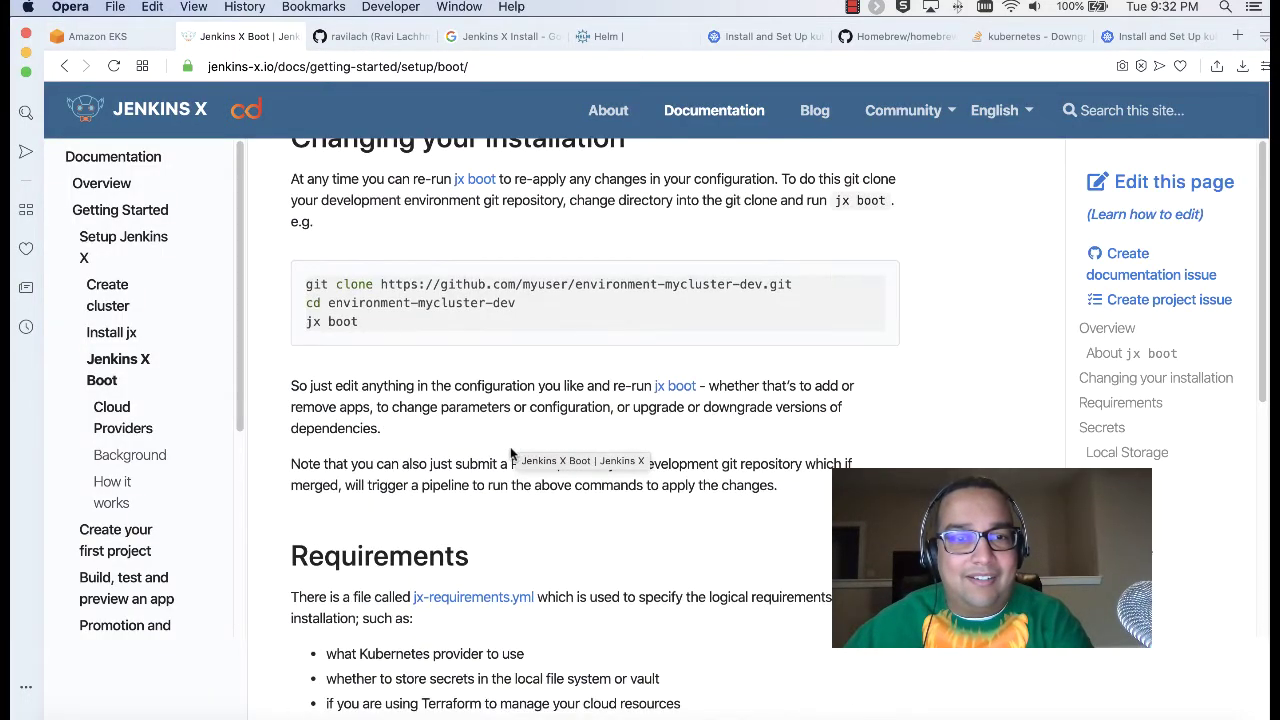
{"action": "scroll", "coordinate": [512, 450], "scroll_direction": "down", "scroll_amount": 15}
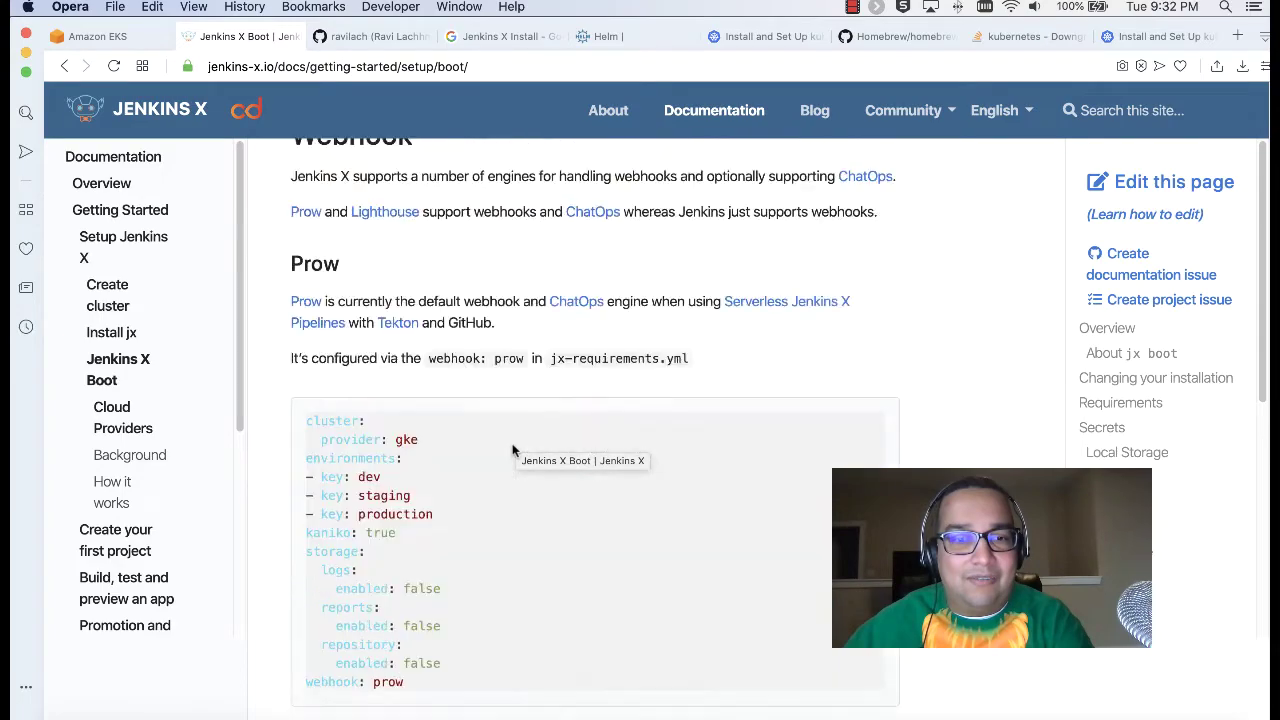
{"action": "scroll", "coordinate": [512, 450], "scroll_direction": "down", "scroll_amount": 15}
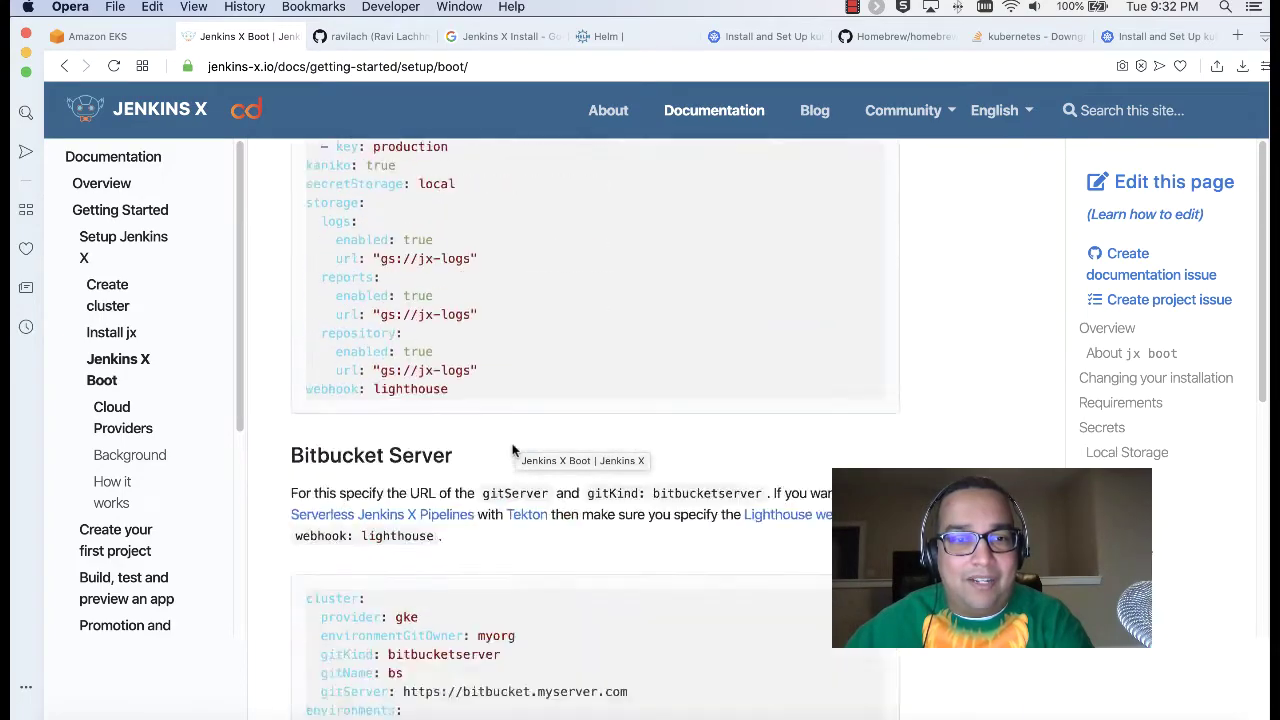
{"action": "scroll", "coordinate": [512, 448], "scroll_direction": "down", "scroll_amount": 10}
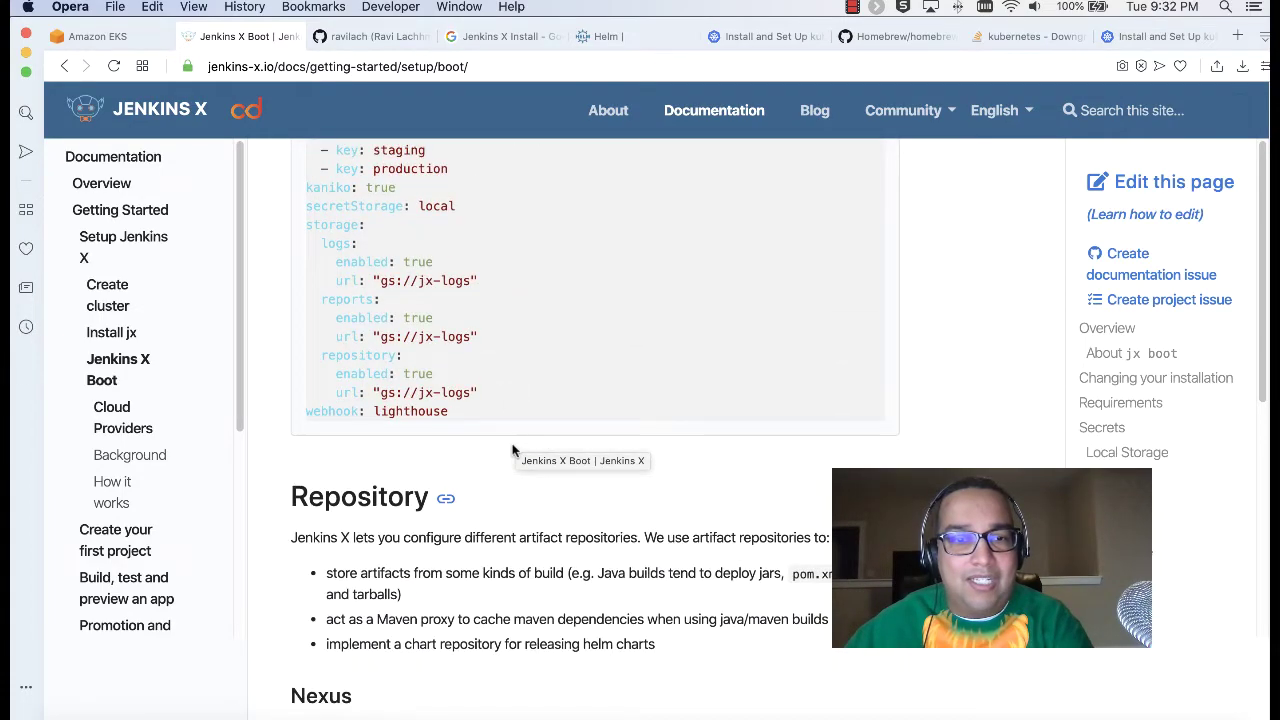
{"action": "scroll", "coordinate": [512, 450], "scroll_direction": "down", "scroll_amount": 15}
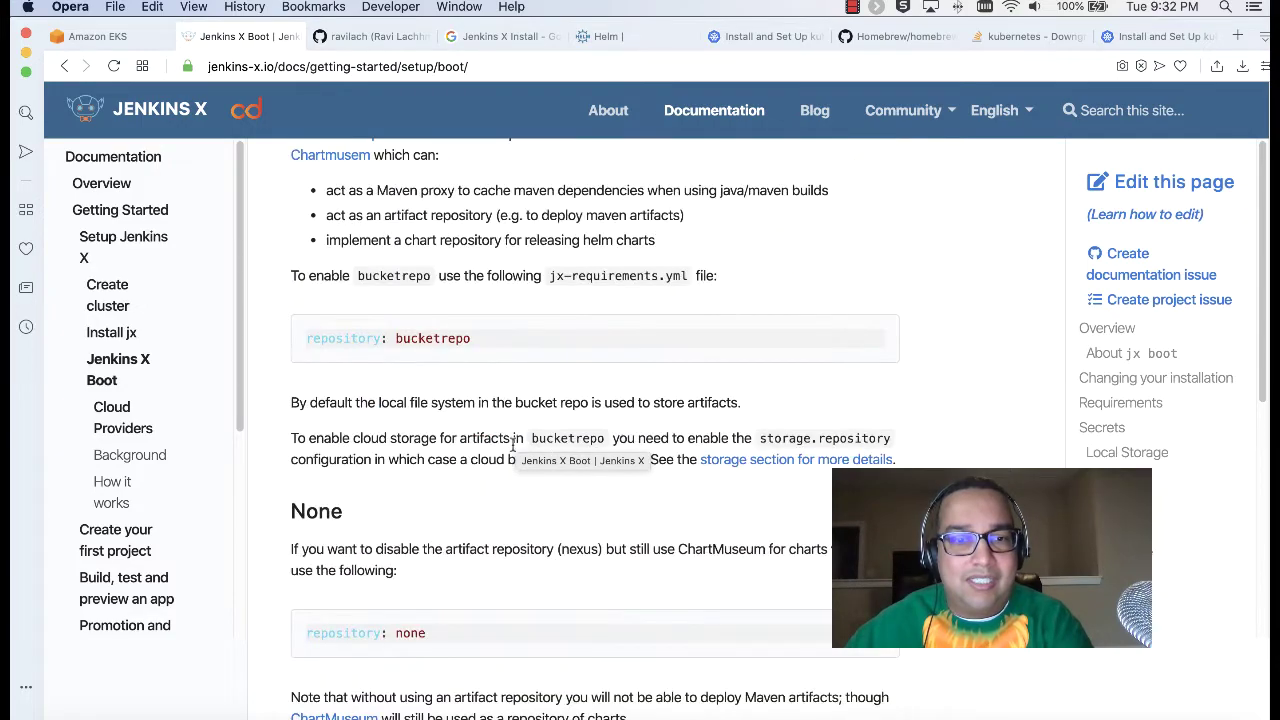
{"action": "scroll", "coordinate": [512, 447], "scroll_direction": "down", "scroll_amount": 5}
{"action": "scroll", "coordinate": [512, 447], "scroll_direction": "up", "scroll_amount": 12}
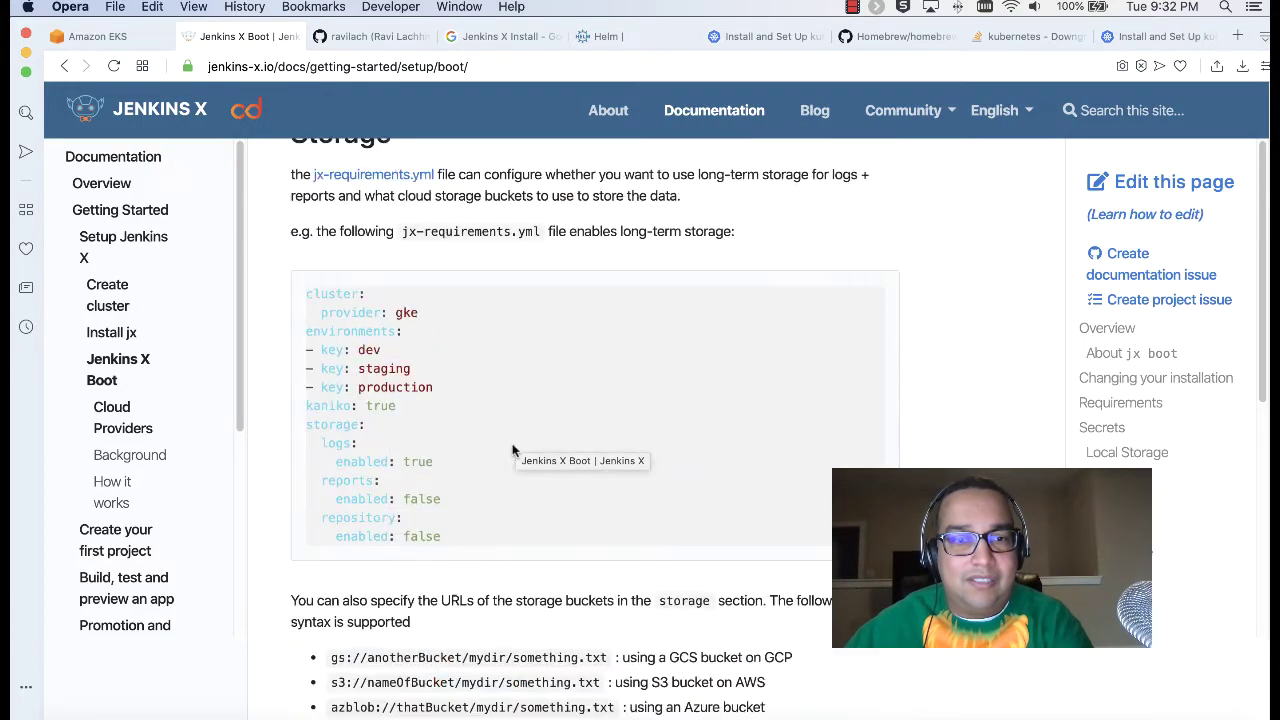
{"action": "scroll", "coordinate": [475, 472], "scroll_direction": "up", "scroll_amount": 1}
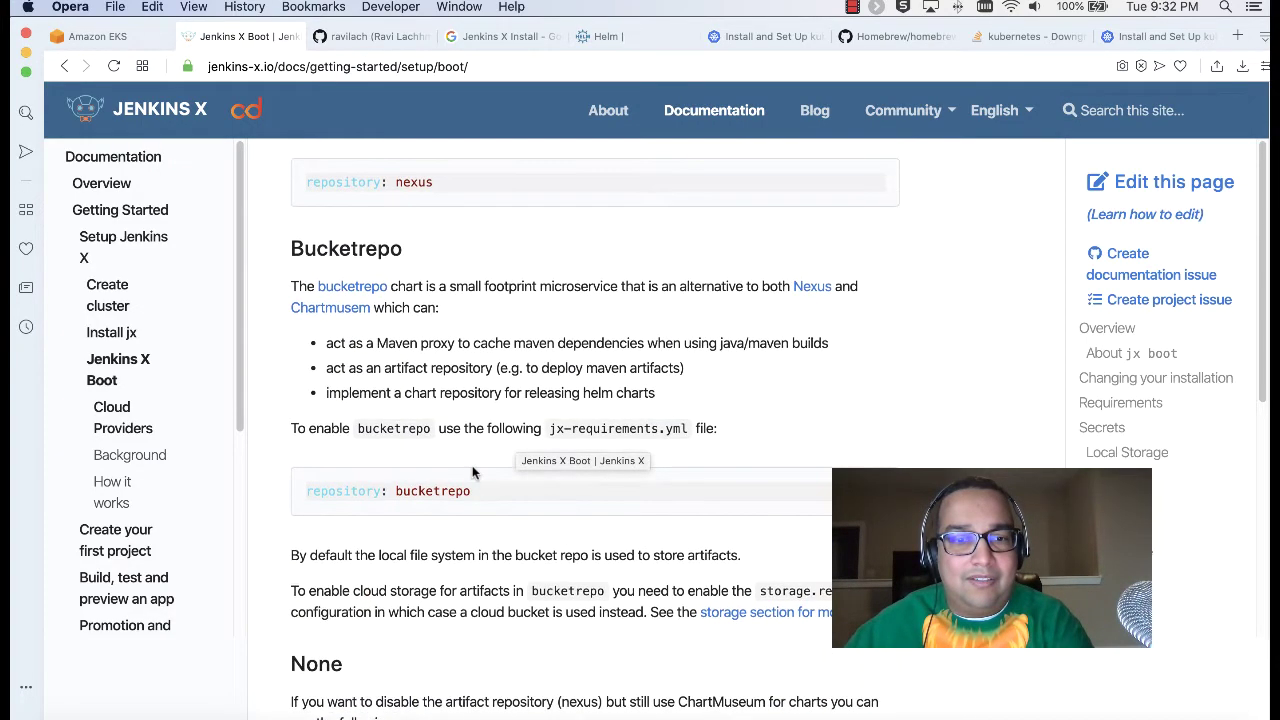
{"action": "scroll", "coordinate": [472, 465], "scroll_direction": "up", "scroll_amount": 5}
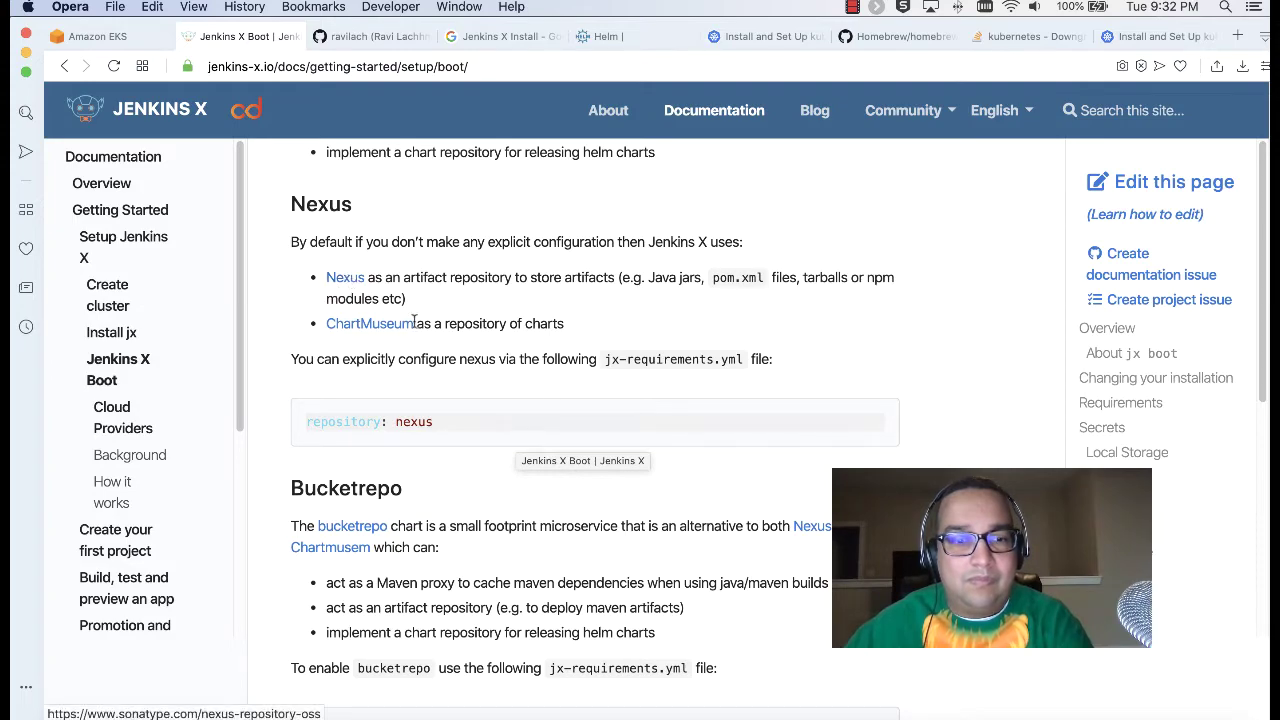
{"action": "scroll", "coordinate": [510, 380], "scroll_direction": "down", "scroll_amount": 10}
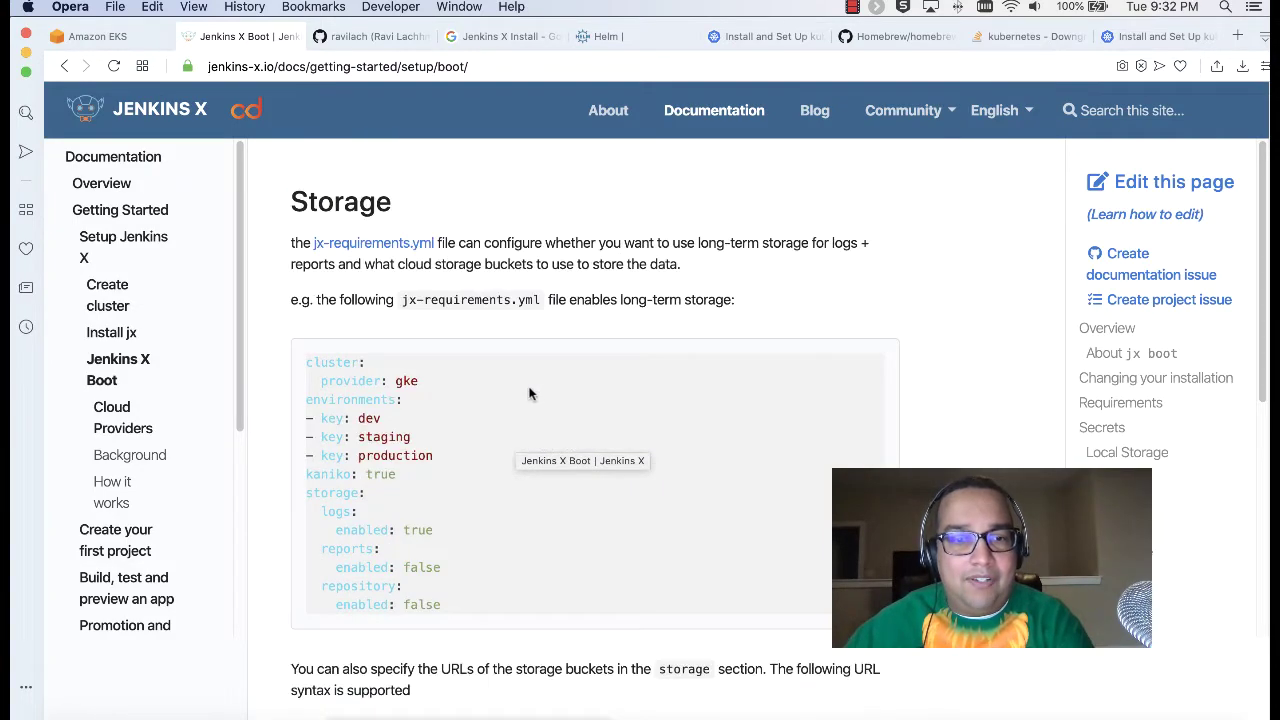
{"action": "scroll", "coordinate": [530, 393], "scroll_direction": "down", "scroll_amount": 5}
{"action": "scroll", "coordinate": [530, 390], "scroll_direction": "down", "scroll_amount": 15}
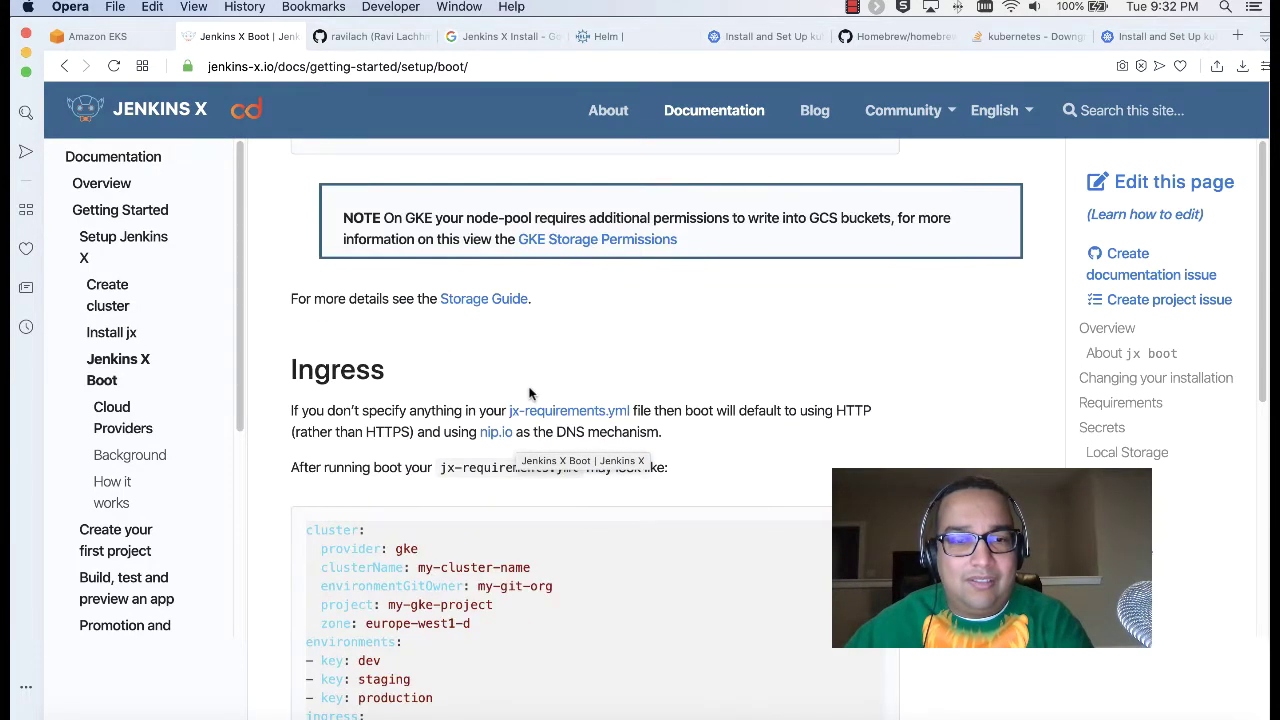
{"action": "scroll", "coordinate": [530, 393], "scroll_direction": "down", "scroll_amount": 15}
{"action": "scroll", "coordinate": [530, 393], "scroll_direction": "down", "scroll_amount": 20}
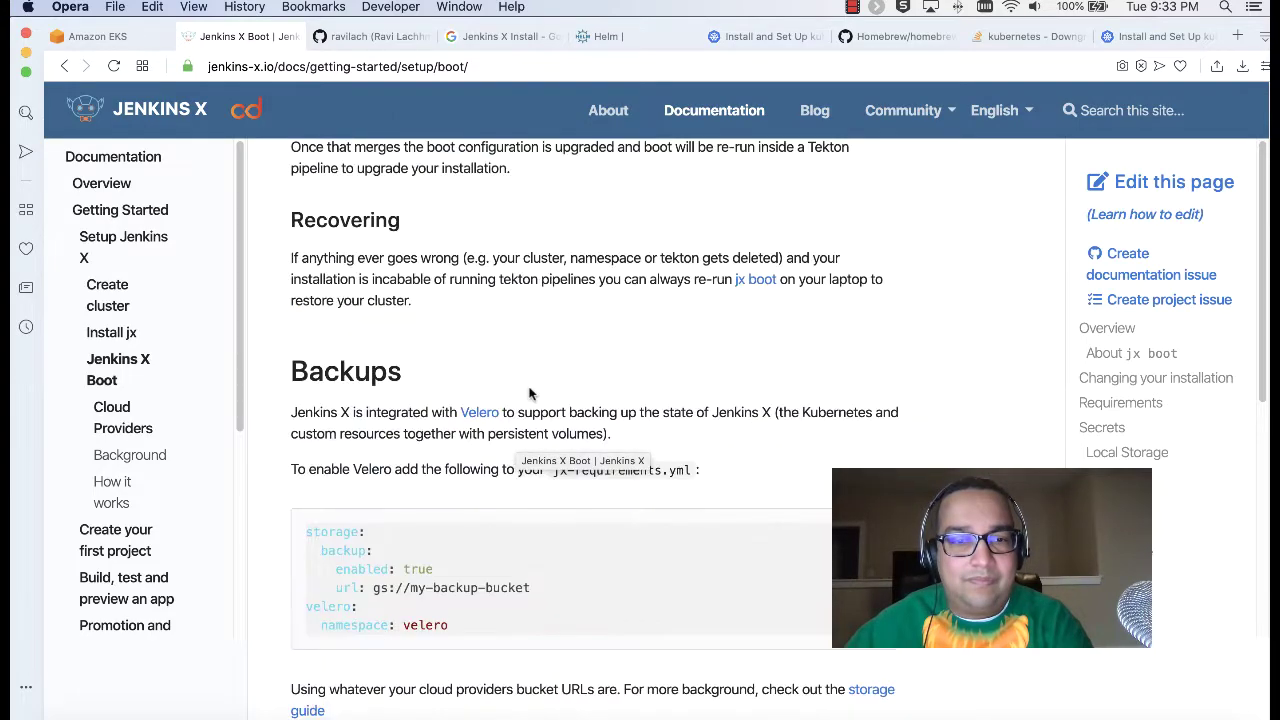
{"action": "scroll", "coordinate": [530, 393], "scroll_direction": "down", "scroll_amount": 5}
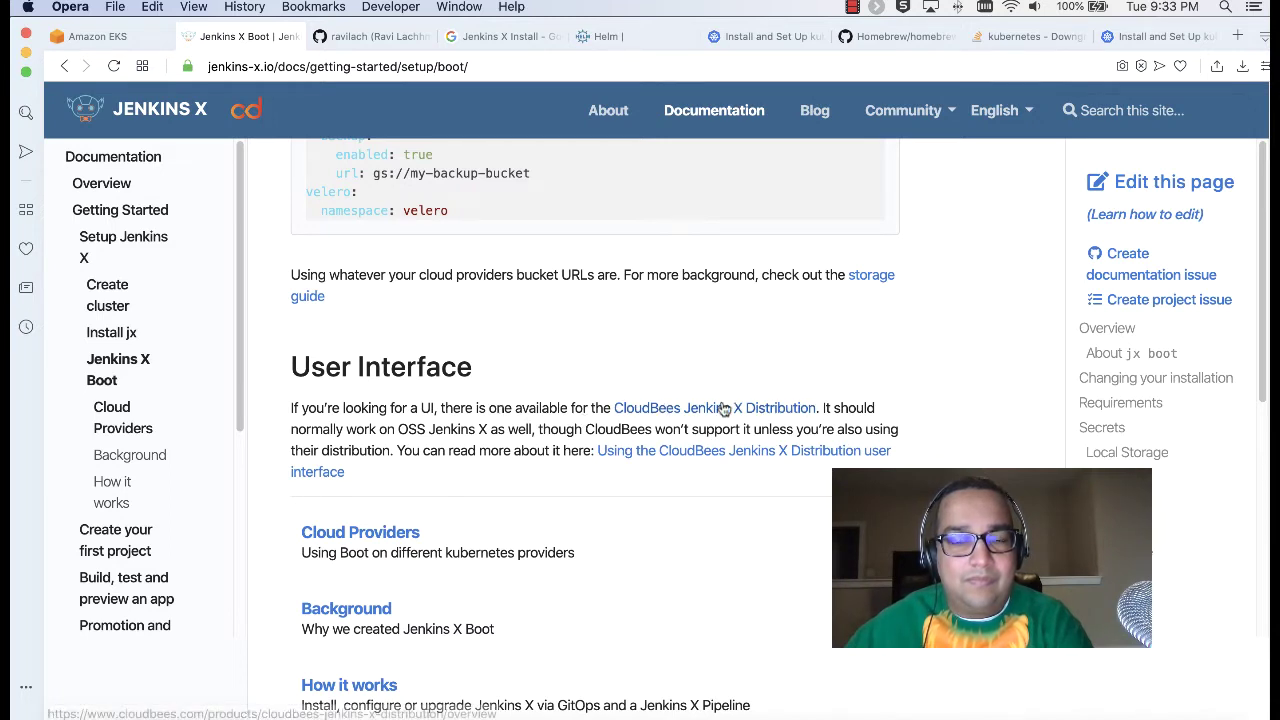
{"action": "left_click_drag", "start_coordinate": [311, 407], "coordinate": [536, 412]}
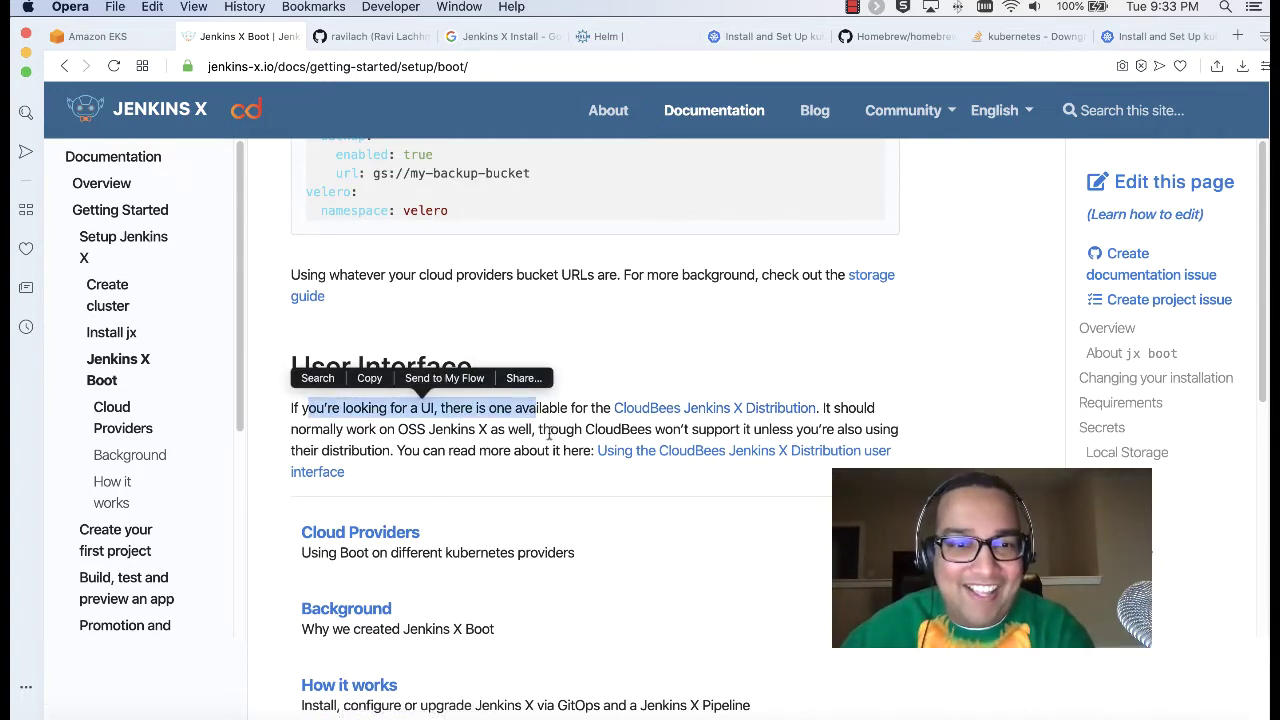
{"action": "left_click", "coordinate": [497, 427]}
{"action": "left_click_drag", "start_coordinate": [390, 414], "coordinate": [500, 416]}
{"action": "left_click", "coordinate": [500, 418]}
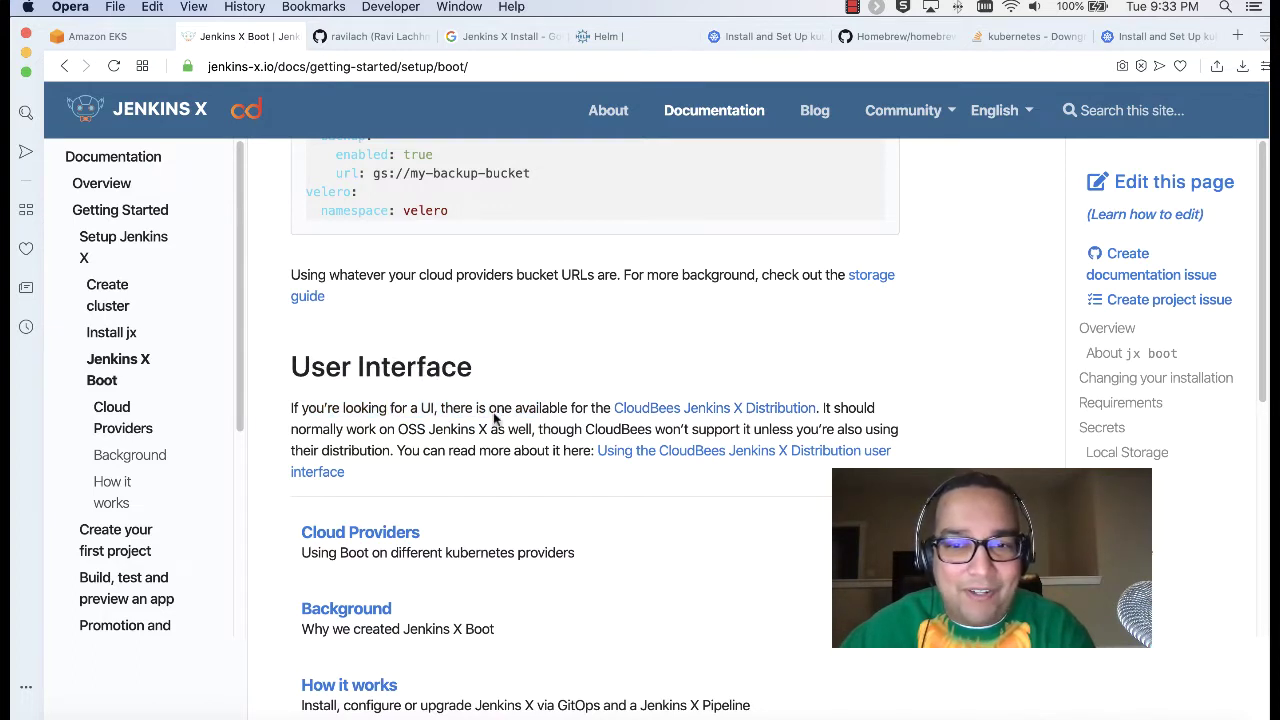
{"action": "left_click_drag", "start_coordinate": [331, 428], "coordinate": [605, 429]}
{"action": "left_click", "coordinate": [600, 429]}
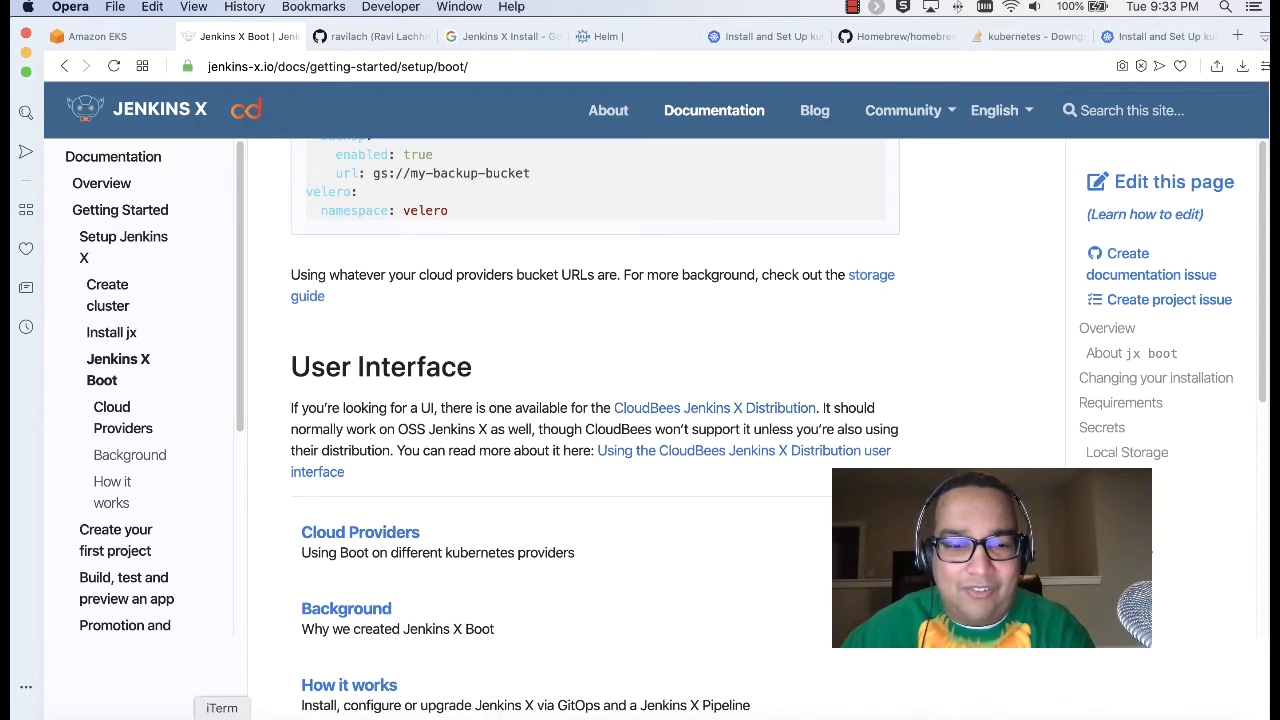
{"action": "key", "text": "super+Tab"}
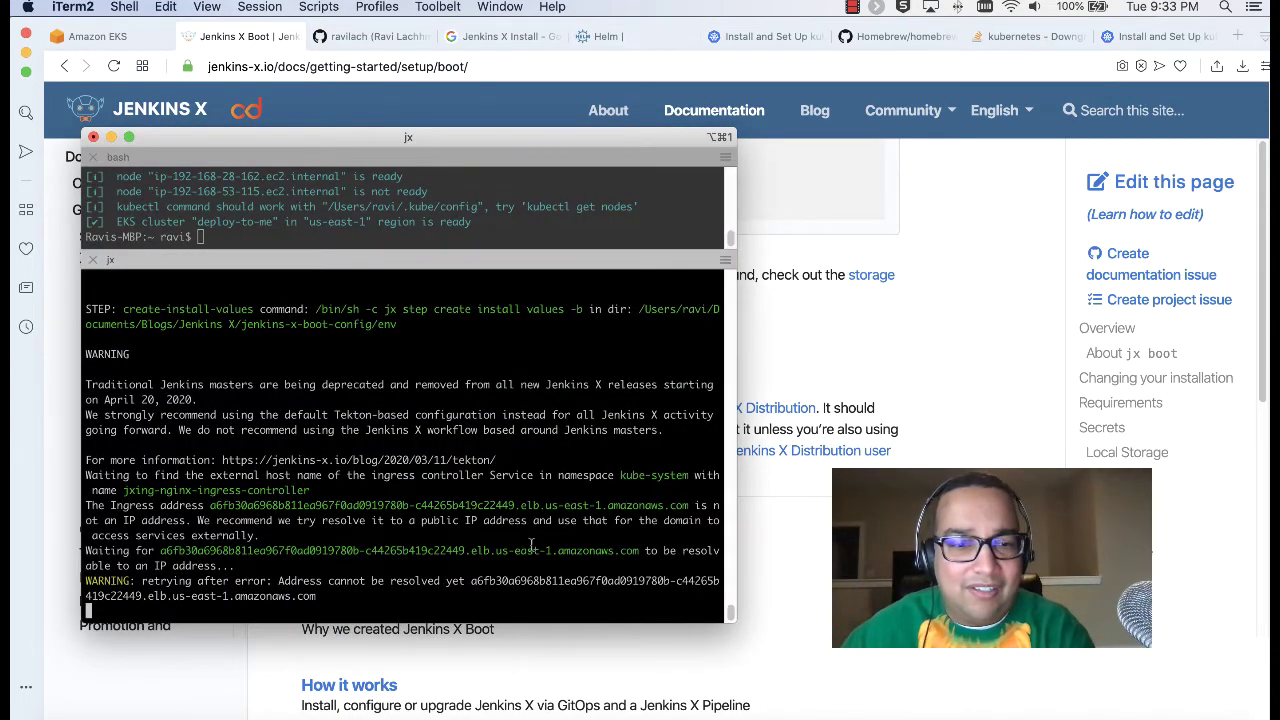
Step: Watch jx boot retry resolving the ingress address, then return to the Jenkins X Boot docs
{"action": "scroll", "coordinate": [505, 530], "scroll_direction": "up", "scroll_amount": 10}
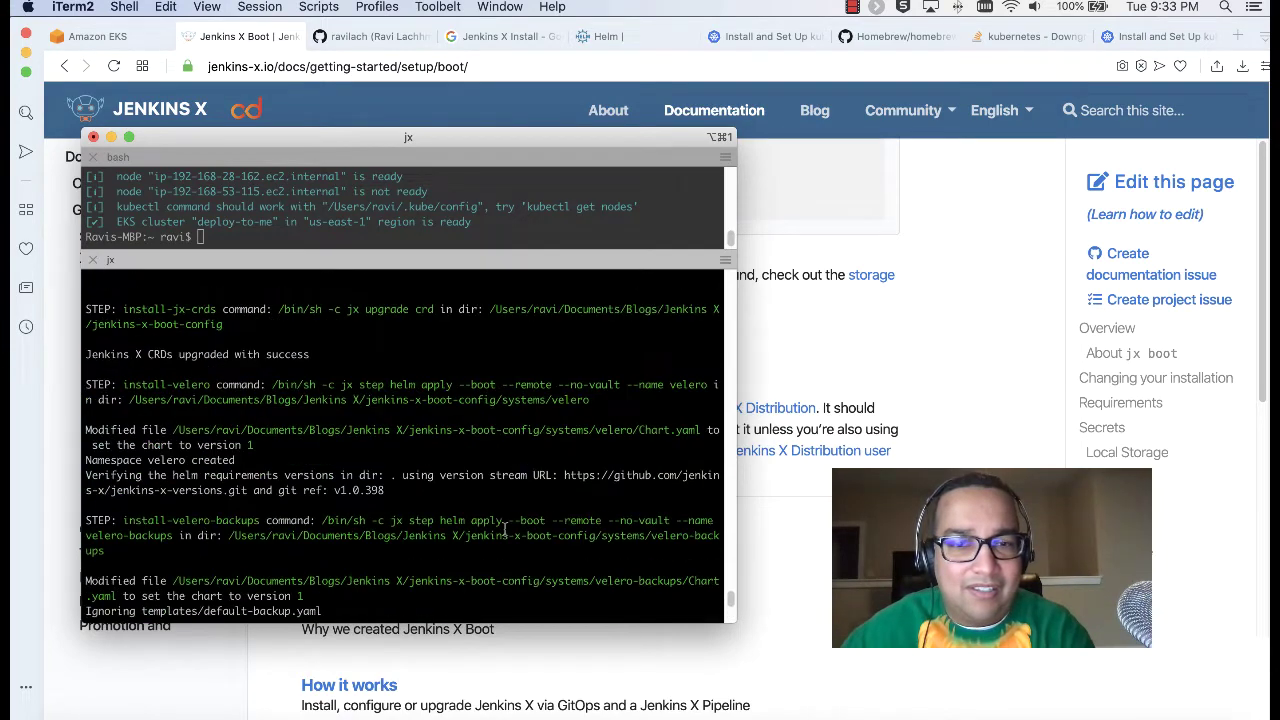
{"action": "scroll", "coordinate": [505, 530], "scroll_direction": "down", "scroll_amount": 5}
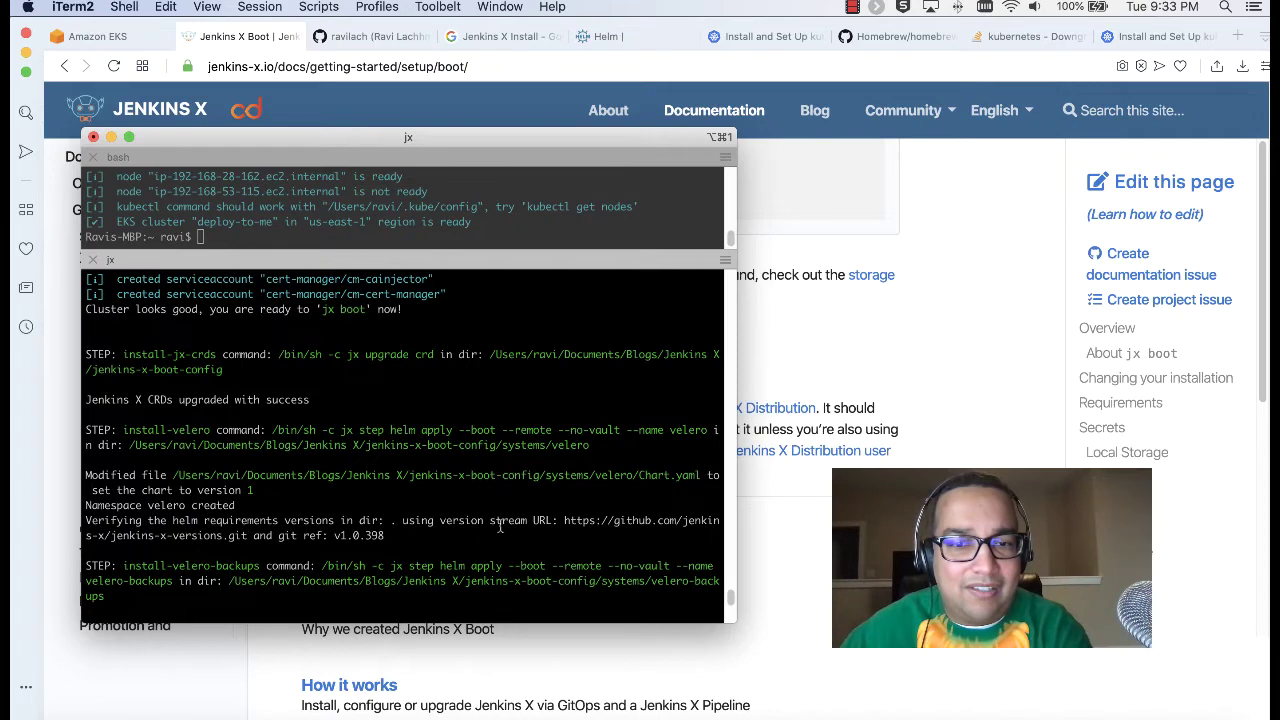
{"action": "scroll", "coordinate": [481, 458], "scroll_direction": "down", "scroll_amount": 5}
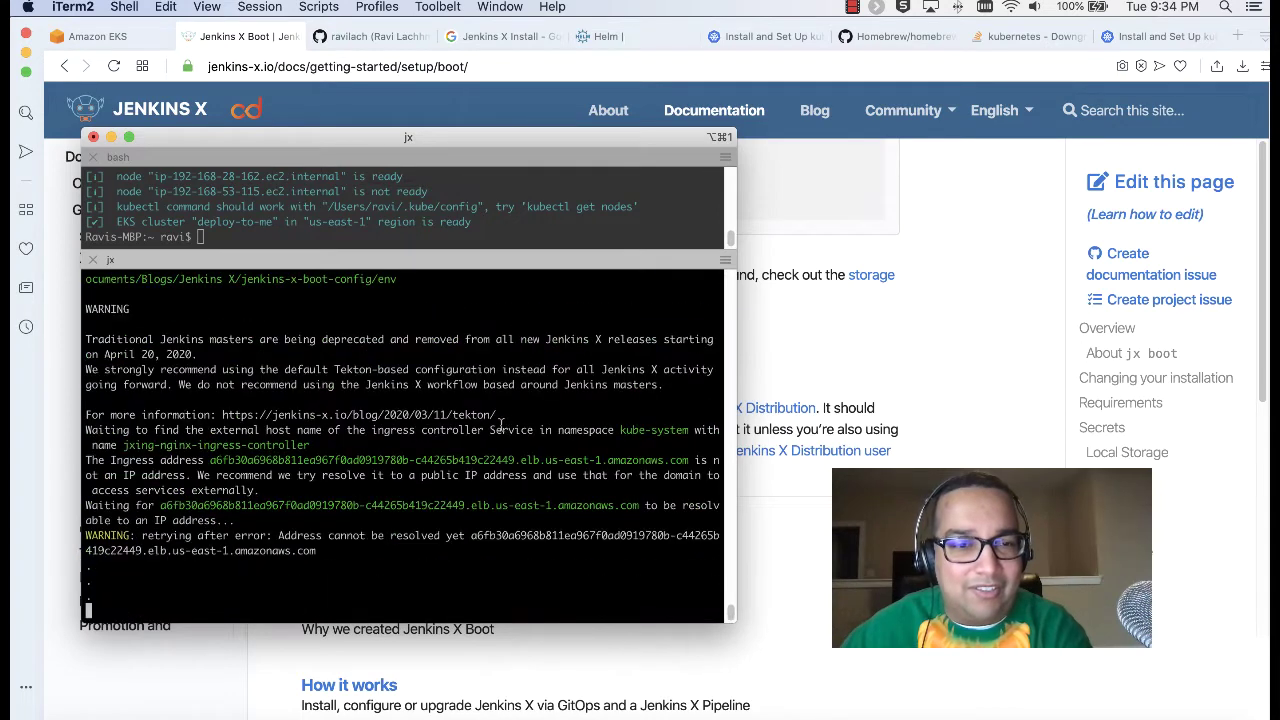
{"action": "left_click", "coordinate": [825, 498]}
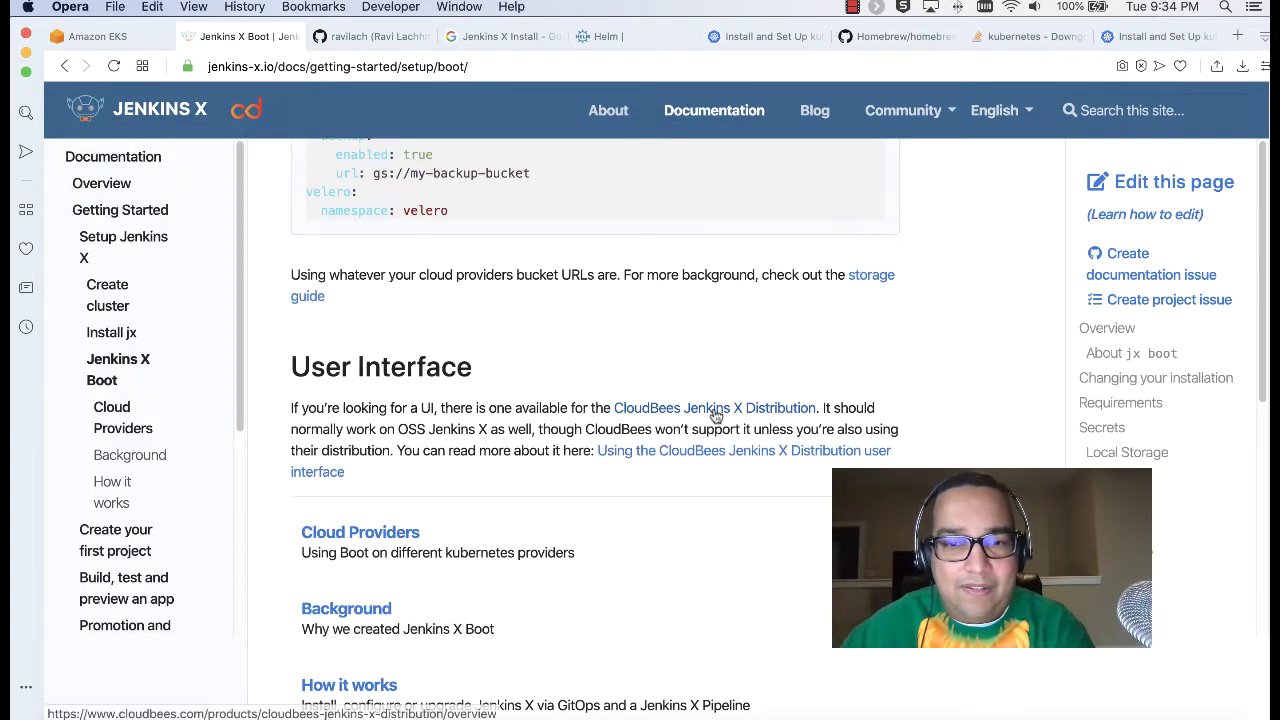
Step: Open the CloudBees UI documentation link in a new tab and read its technical preview notice
{"action": "right_click", "coordinate": [712, 452]}
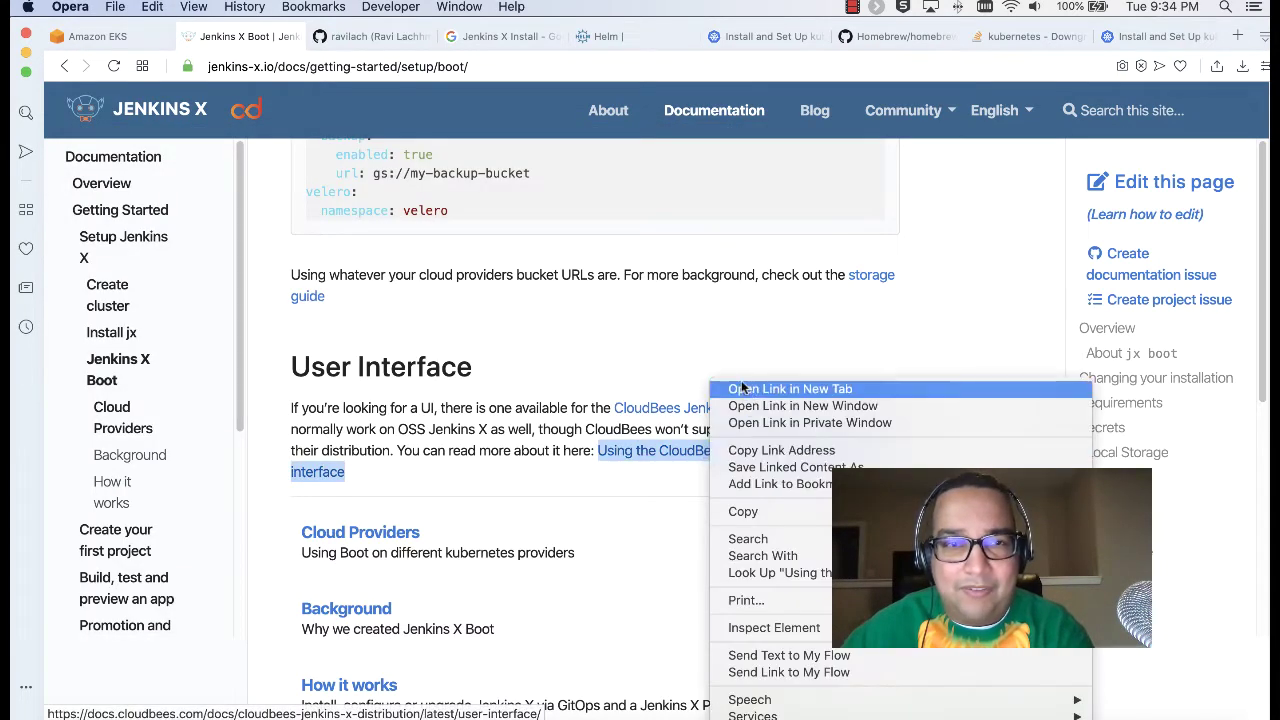
{"action": "left_click", "coordinate": [740, 382]}
{"action": "left_click", "coordinate": [316, 38]}
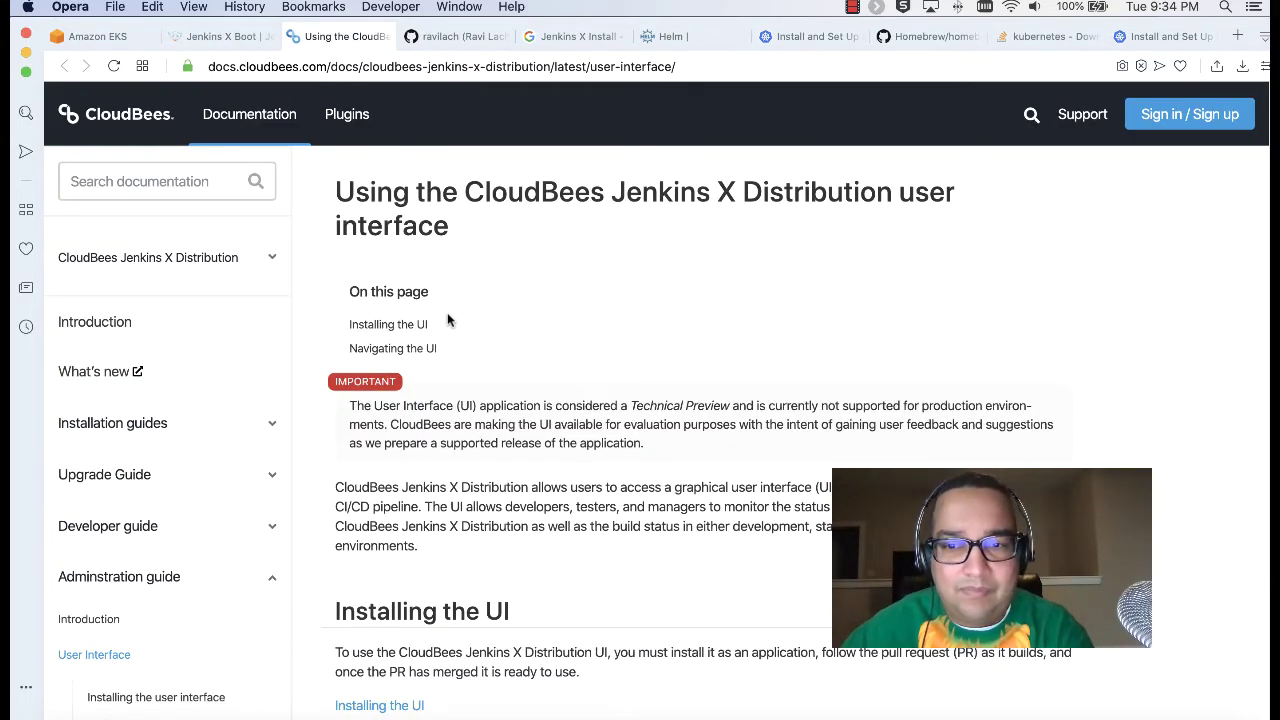
{"action": "left_click_drag", "start_coordinate": [340, 405], "coordinate": [675, 432]}
{"action": "left_click", "coordinate": [737, 442]}
{"action": "scroll", "coordinate": [737, 440], "scroll_direction": "down", "scroll_amount": 10}
{"action": "scroll", "coordinate": [737, 442], "scroll_direction": "up", "scroll_amount": 3}
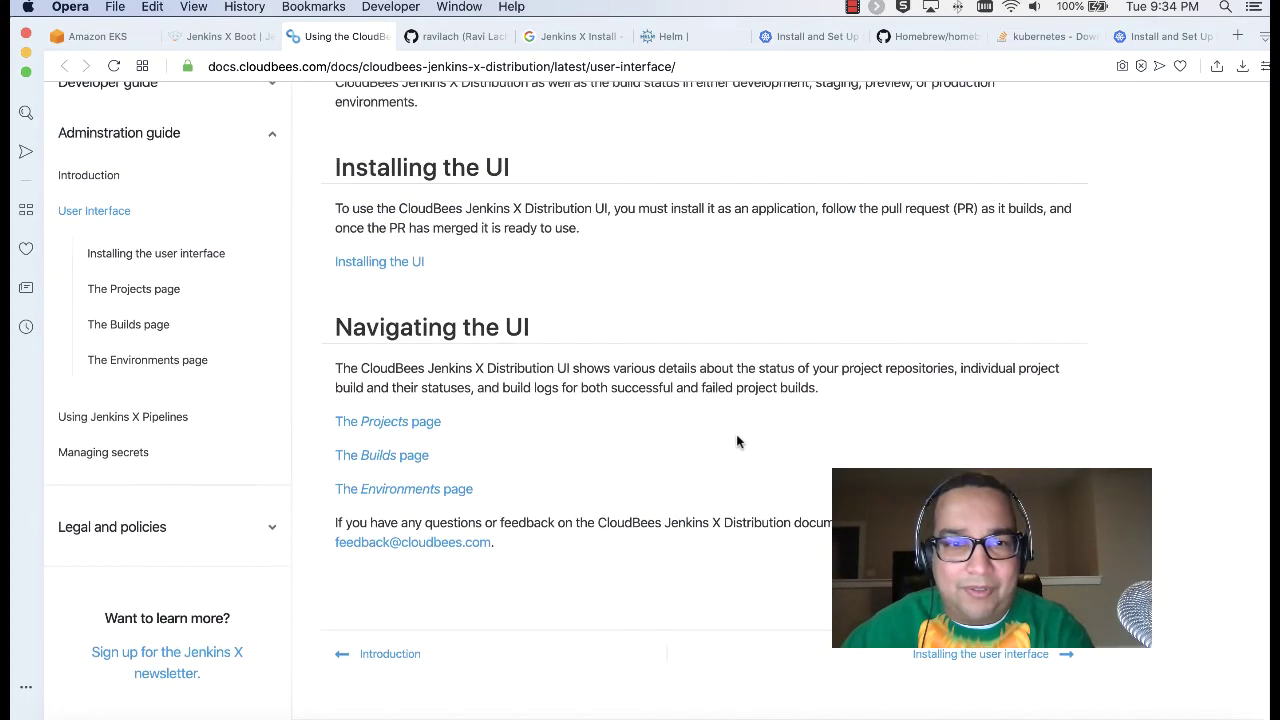
Step: Open Installing the UI and review its jx add app jx-app-ui command
{"action": "left_click", "coordinate": [403, 263]}
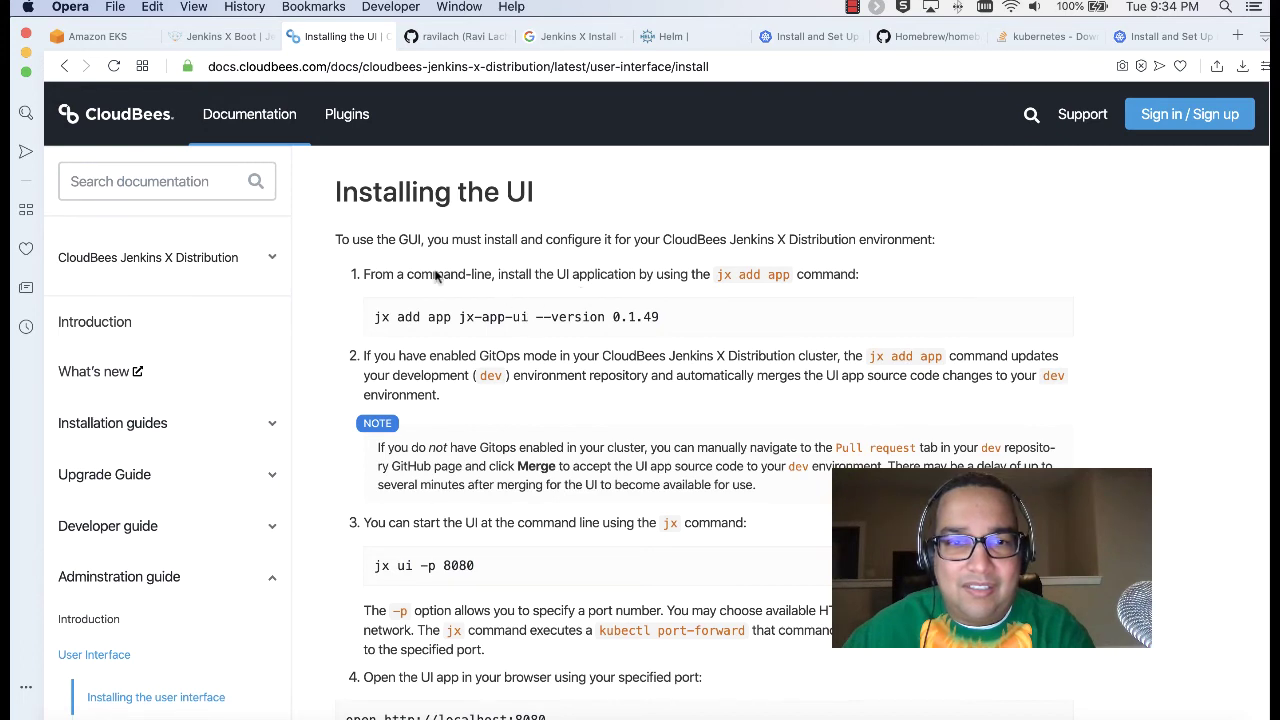
{"action": "left_click_drag", "start_coordinate": [350, 236], "coordinate": [710, 278]}
{"action": "left_click", "coordinate": [670, 290]}
{"action": "left_click_drag", "start_coordinate": [427, 314], "coordinate": [758, 331]}
{"action": "left_click", "coordinate": [742, 350]}
{"action": "scroll", "coordinate": [688, 398], "scroll_direction": "down", "scroll_amount": 3}
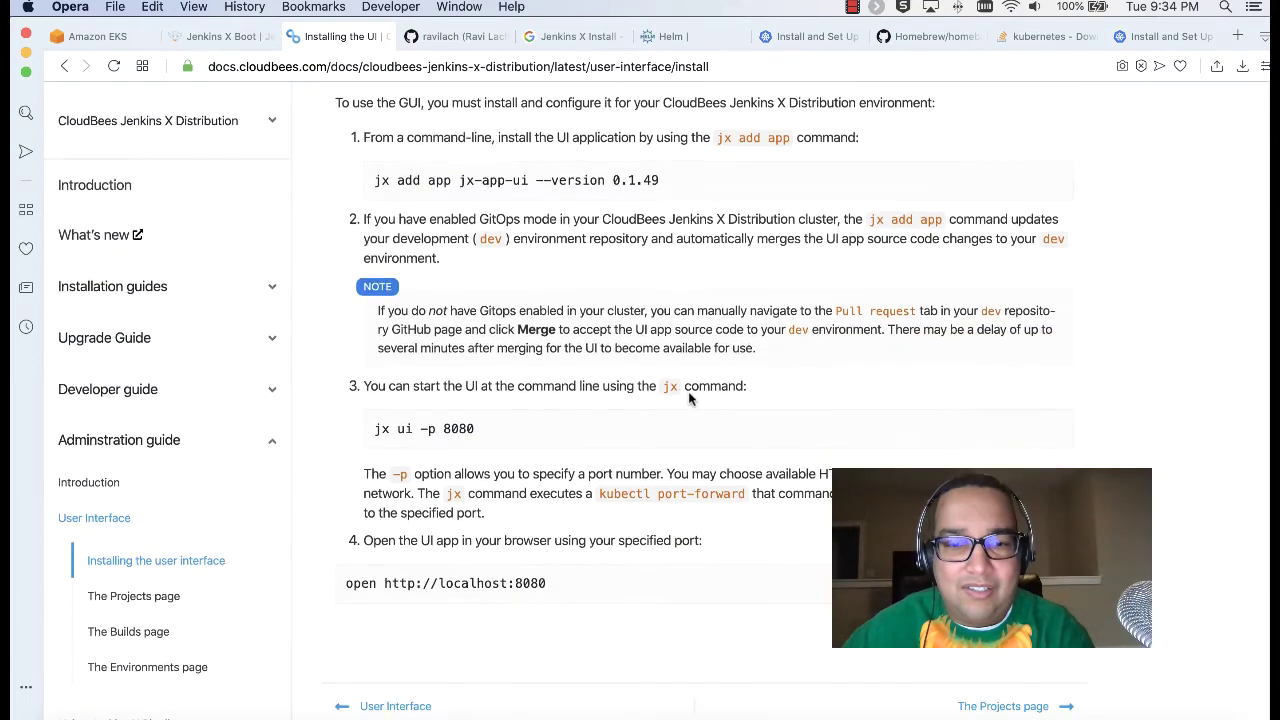
{"action": "scroll", "coordinate": [688, 398], "scroll_direction": "down", "scroll_amount": 6}
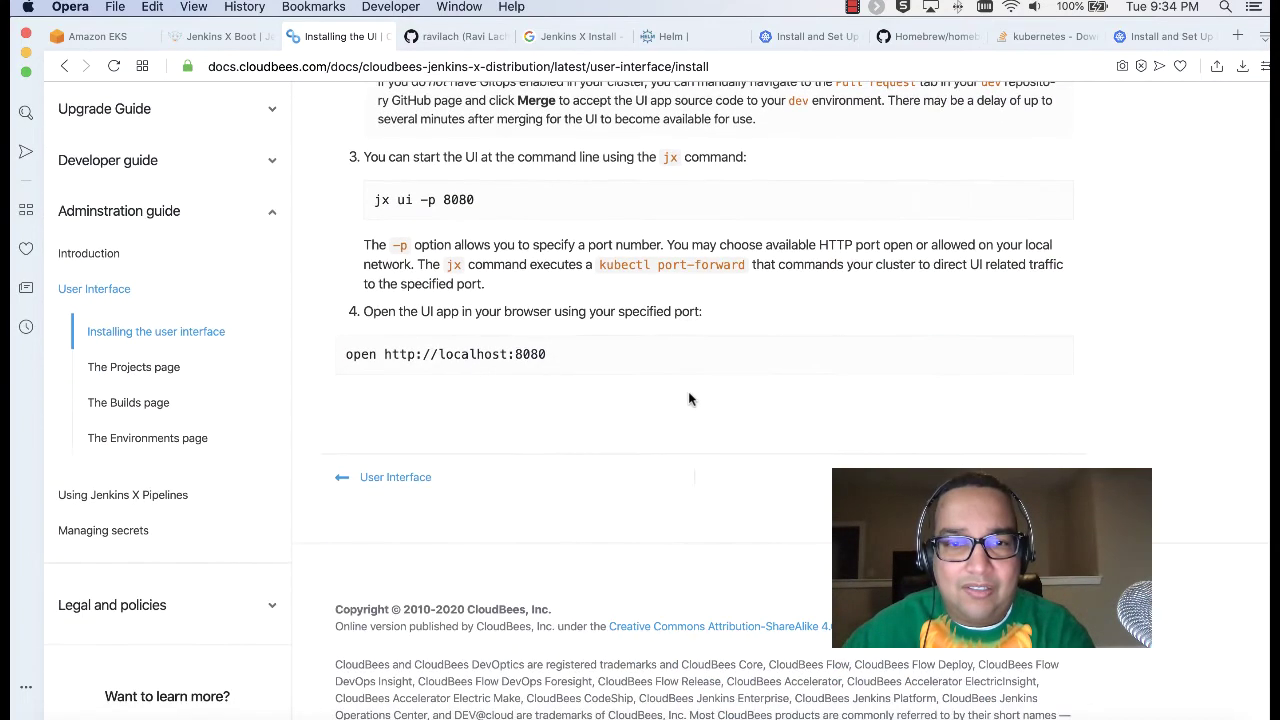
{"action": "scroll", "coordinate": [688, 398], "scroll_direction": "up", "scroll_amount": 6}
{"action": "scroll", "coordinate": [688, 398], "scroll_direction": "up", "scroll_amount": 3}
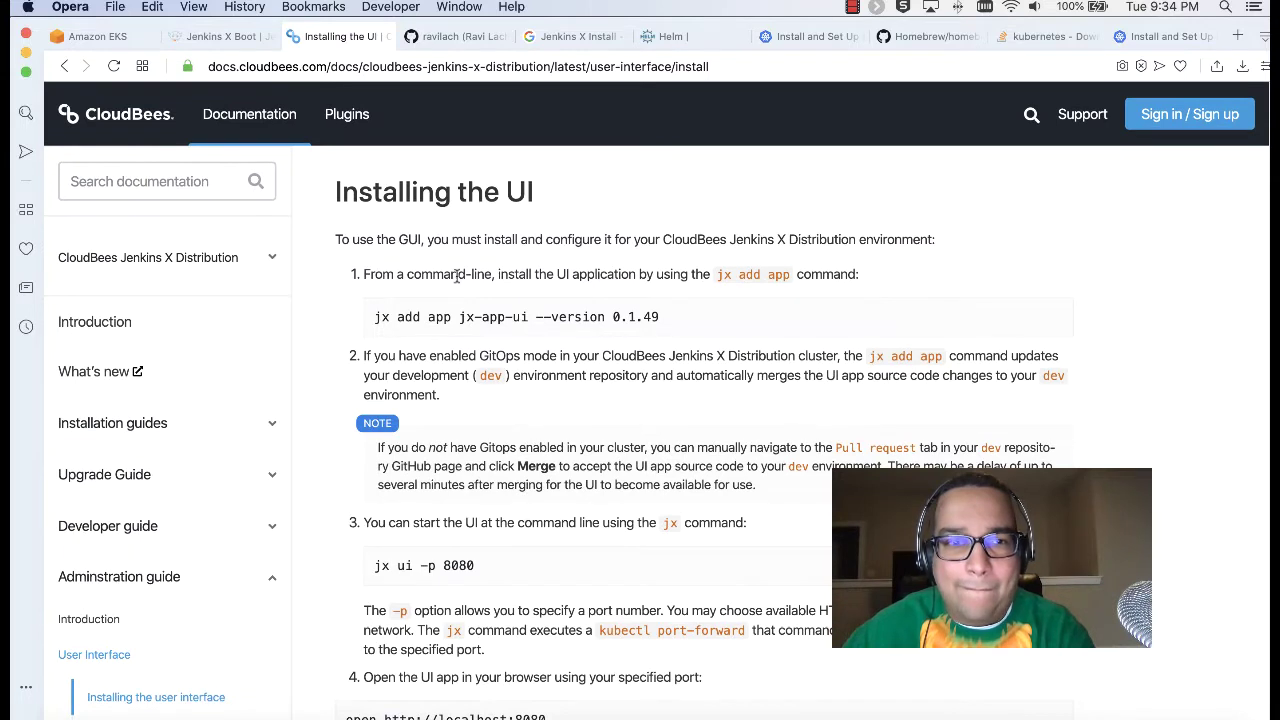
Step: Copy the Installing the UI page address from the address bar
{"action": "left_click", "coordinate": [405, 67]}
{"action": "key", "text": "super+c"}
{"action": "right_click", "coordinate": [405, 72]}
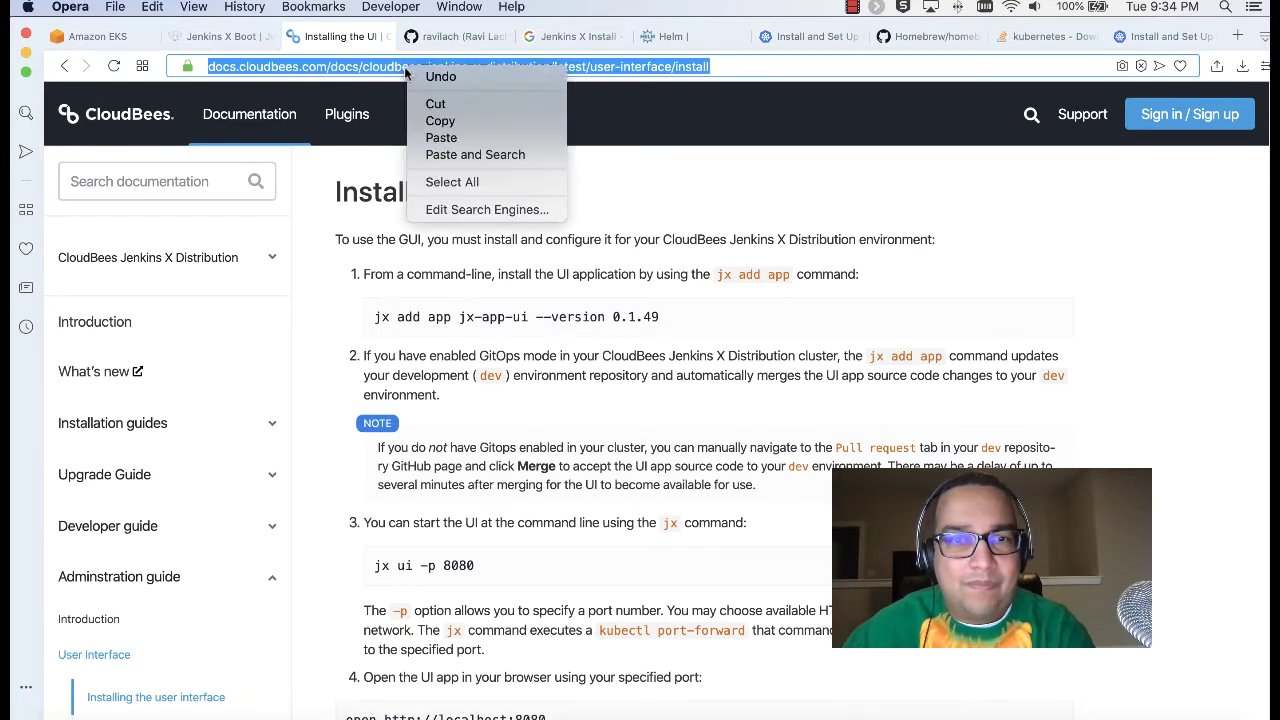
{"action": "left_click", "coordinate": [468, 121]}
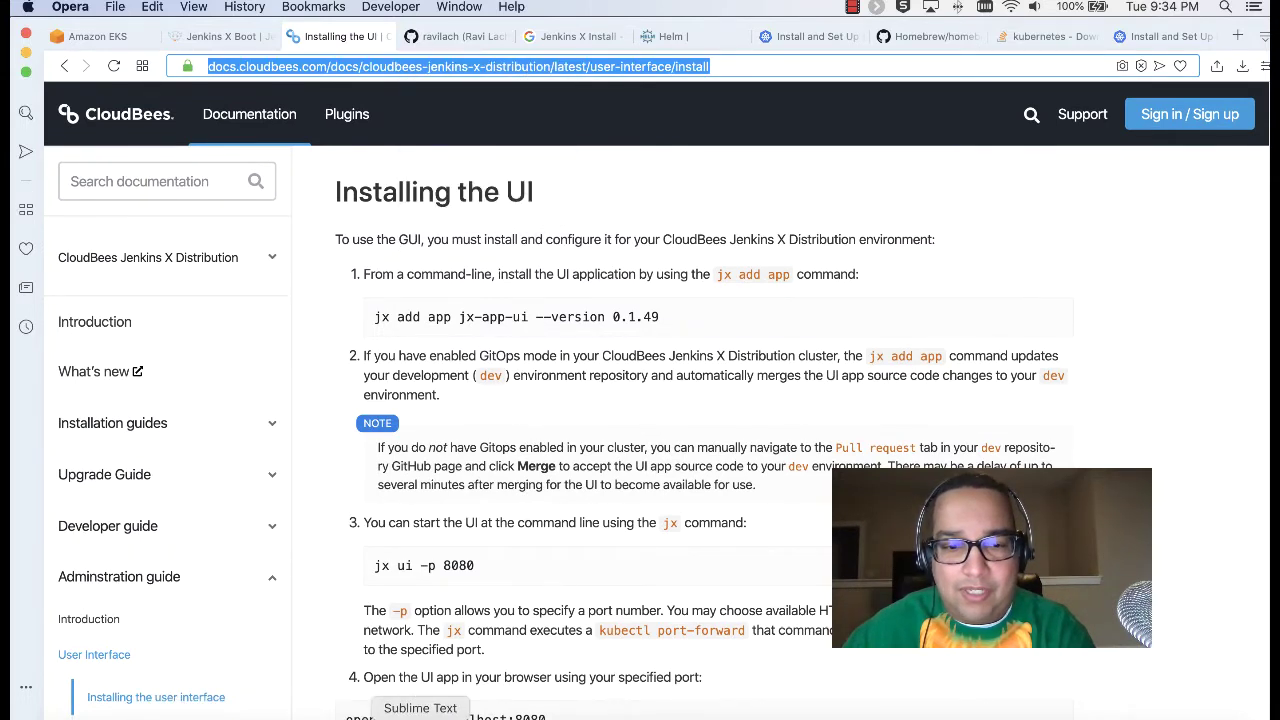
{"action": "left_click", "coordinate": [410, 713]}
Step: Rename the #Helper heading to '#Helper Methods'
{"action": "scroll", "coordinate": [585, 374], "scroll_direction": "down", "scroll_amount": 3}
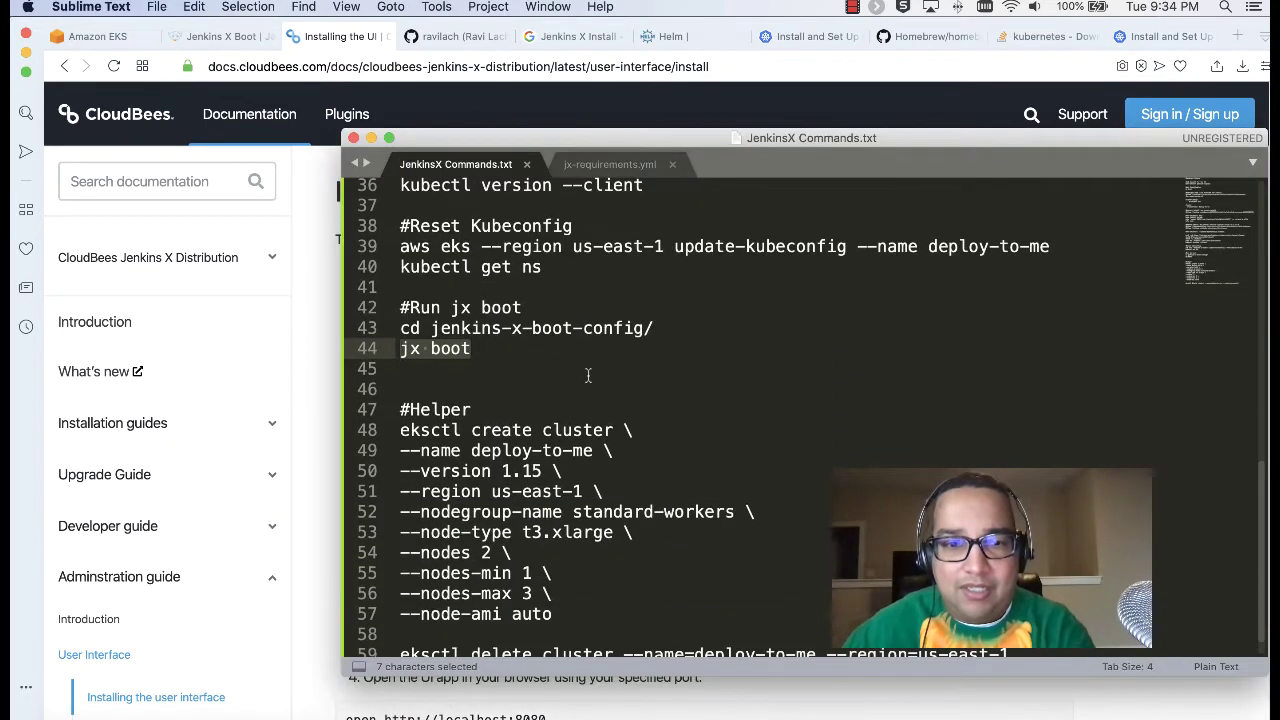
{"action": "left_click", "coordinate": [411, 408]}
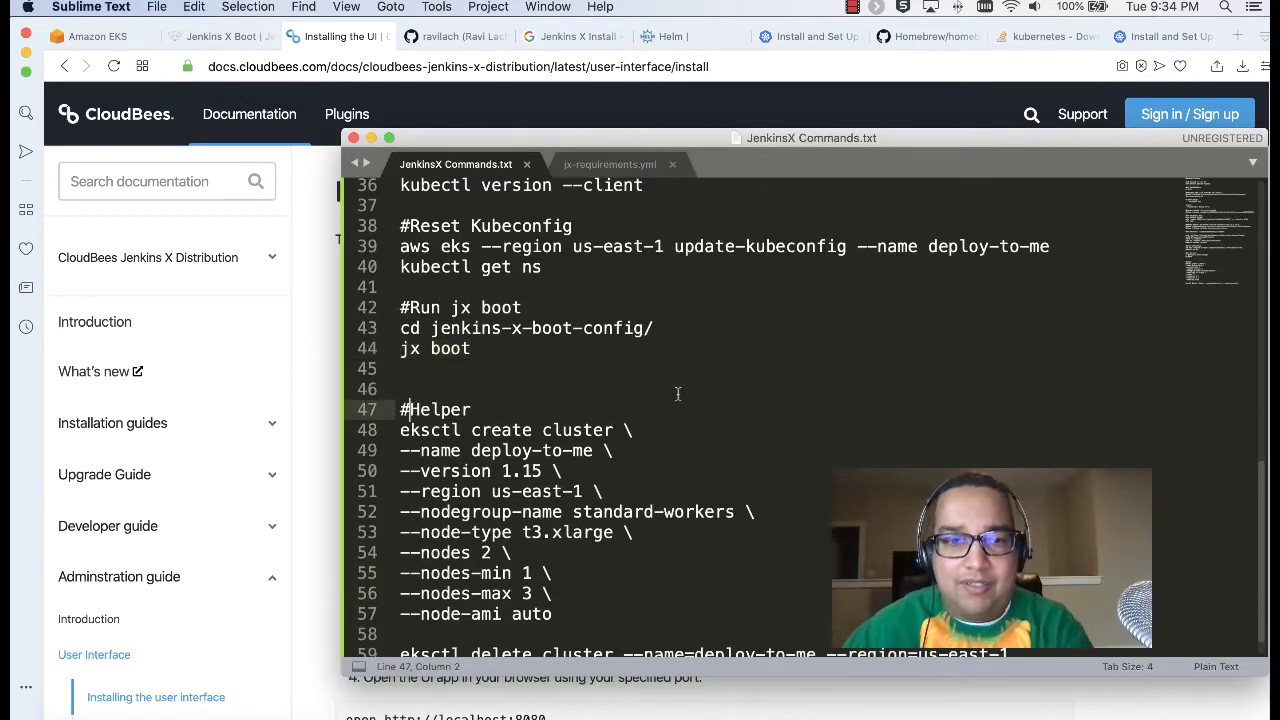
{"action": "left_click", "coordinate": [557, 409]}
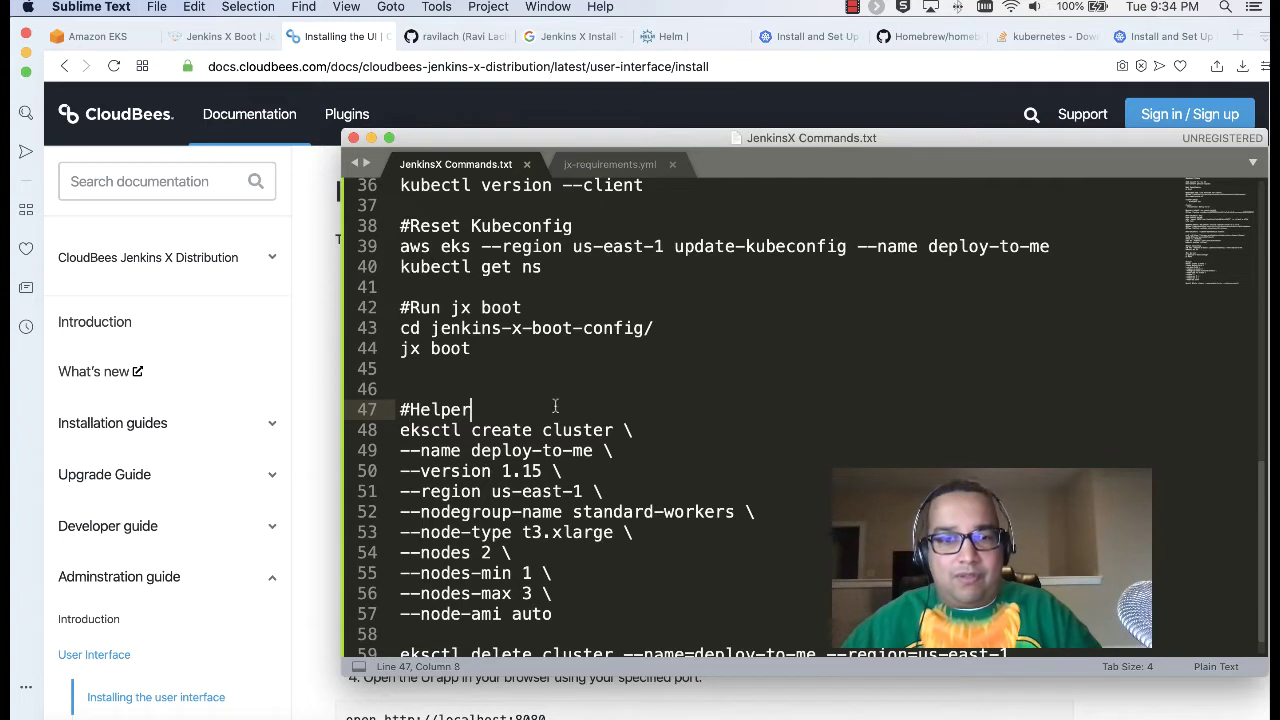
{"action": "type", "text": "Methods"}
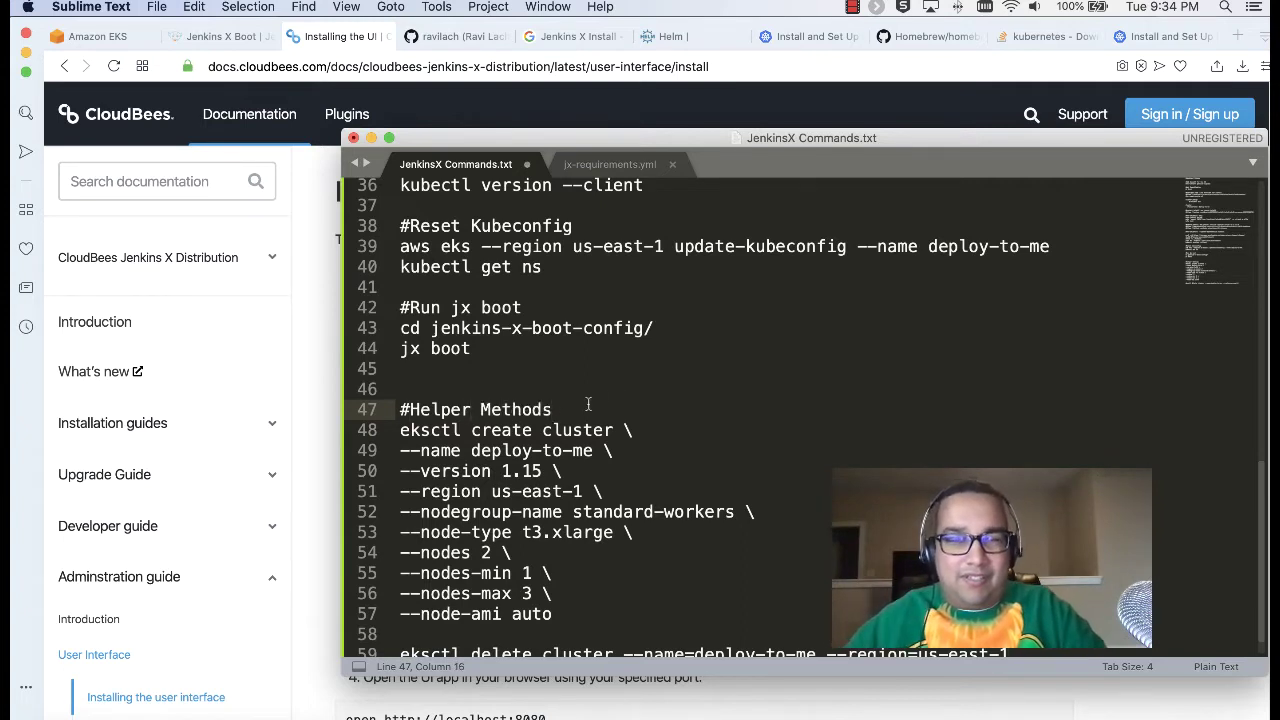
Step: Add an '#Install Jenkins X UI' heading below jx boot with the docs URL commented out
{"action": "left_click", "coordinate": [536, 344]}
{"action": "key", "text": "Return"}
{"action": "key", "text": "Return"}
{"action": "type", "text": "#"}
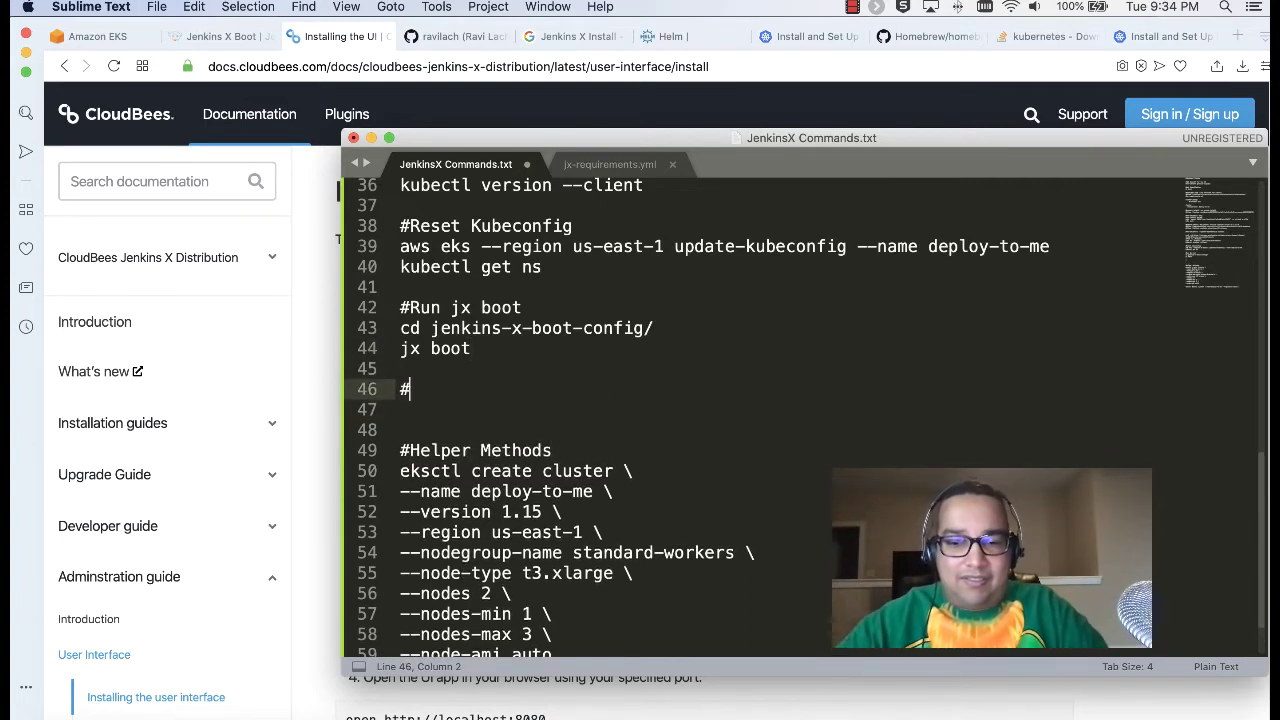
{"action": "type", "text": "Install Jenkinx"}
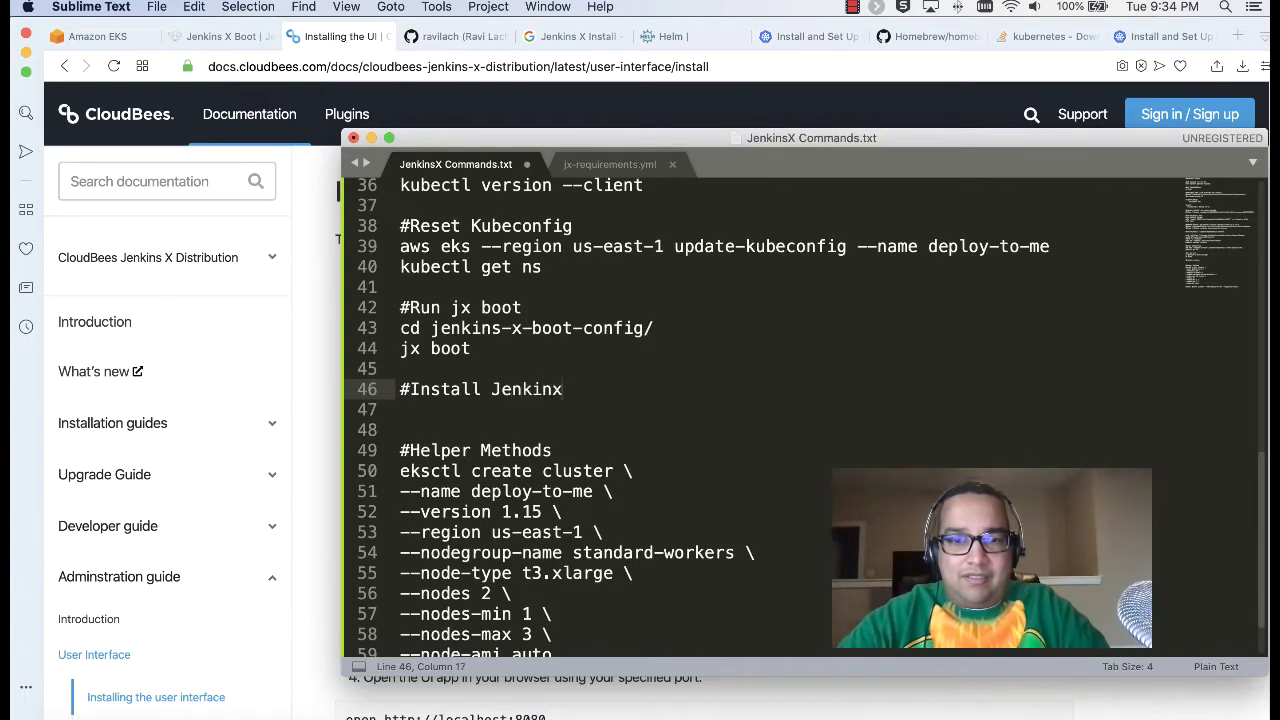
{"action": "key", "text": "BackSpace"}
{"action": "type", "text": "s X UI"}
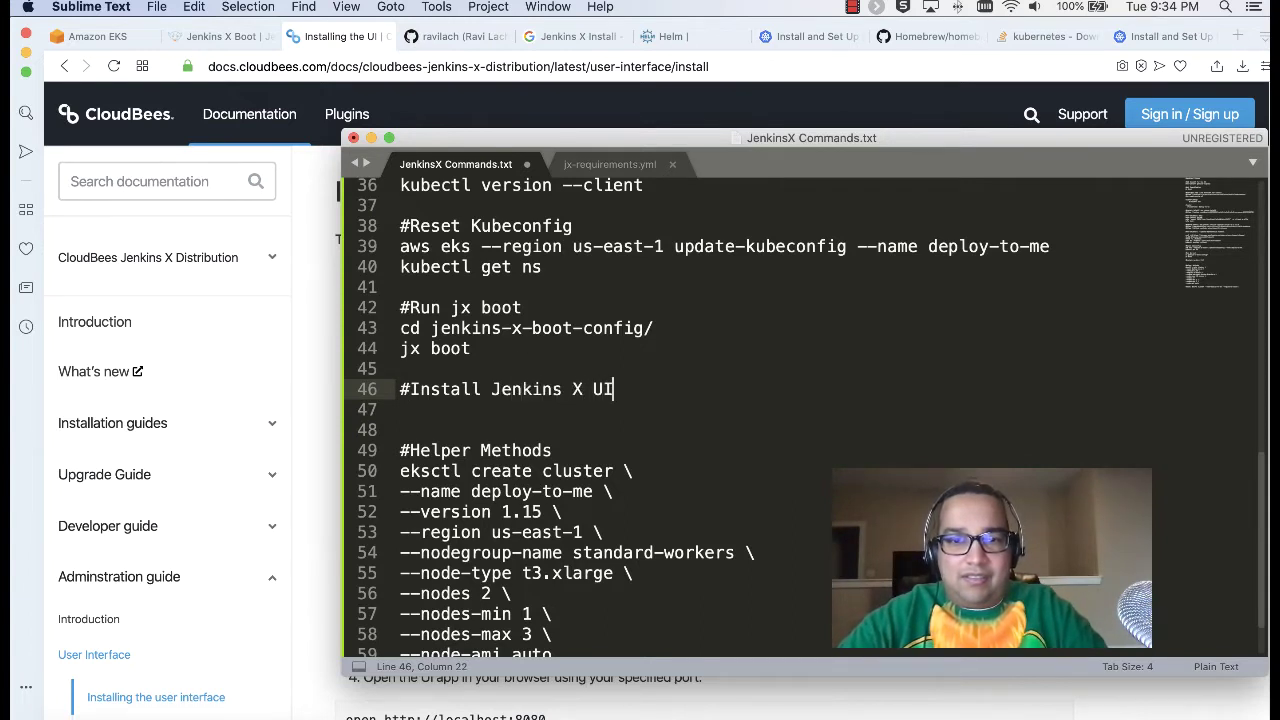
{"action": "key", "text": "Return"}
{"action": "key", "text": "super+v"}
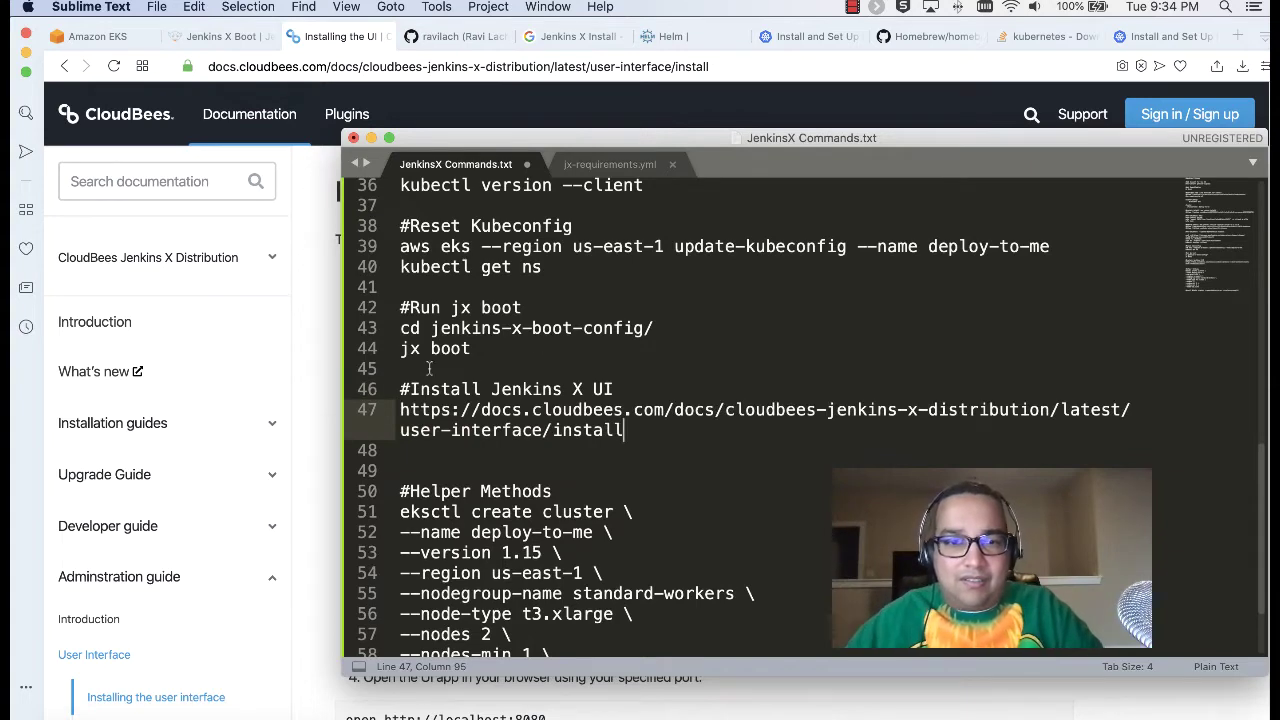
{"action": "left_click", "coordinate": [402, 413]}
{"action": "type", "text": "#"}
Step: Copy the jx add app jx-app-ui command from the docs and paste it under the URL
{"action": "left_click", "coordinate": [320, 337]}
{"action": "left_click_drag", "start_coordinate": [662, 318], "coordinate": [365, 322]}
{"action": "key", "text": "super+c"}
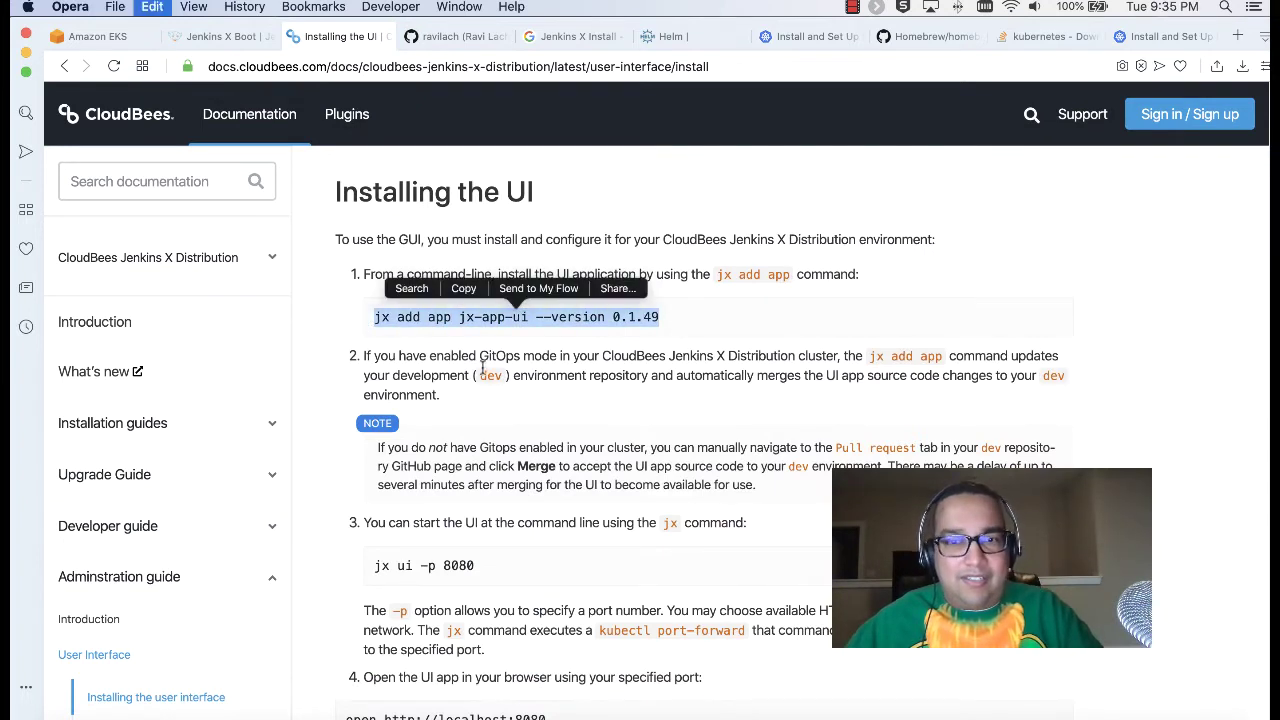
{"action": "left_click", "coordinate": [783, 325]}
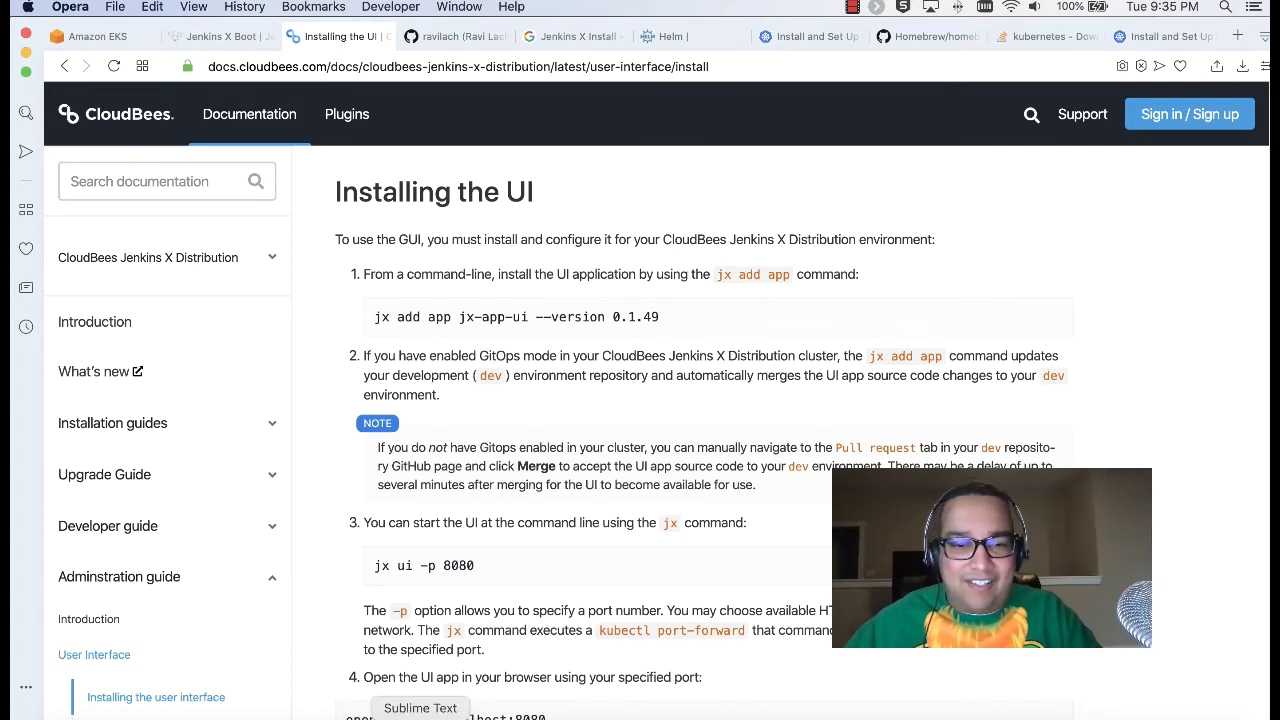
{"action": "left_click", "coordinate": [482, 706]}
{"action": "left_click", "coordinate": [491, 450]}
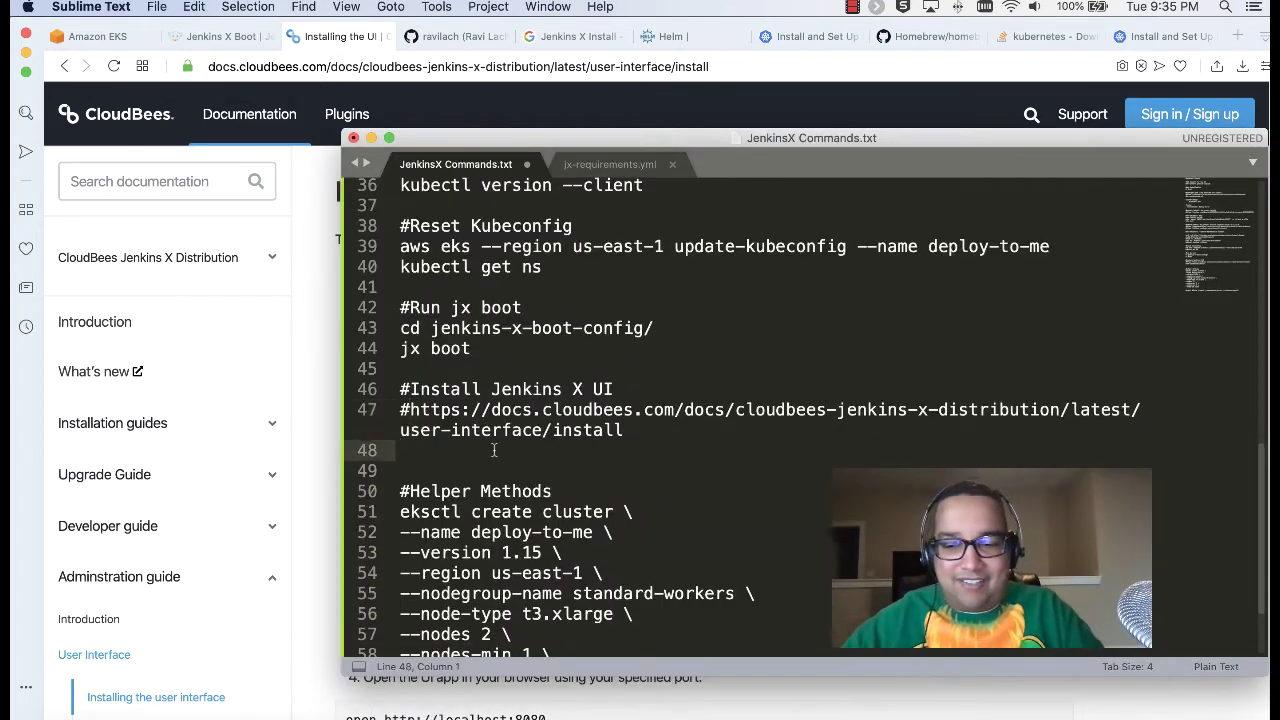
{"action": "key", "text": "Return"}
{"action": "key", "text": "super+v"}
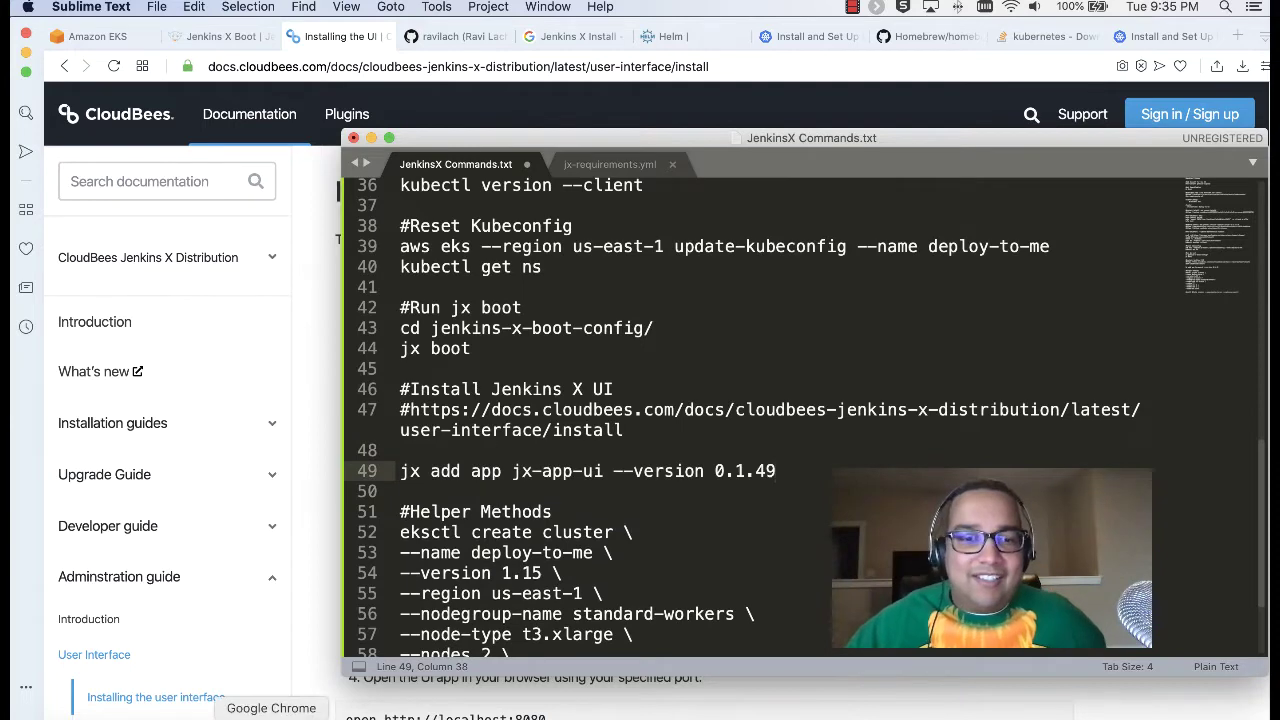
{"action": "left_click", "coordinate": [222, 716]}
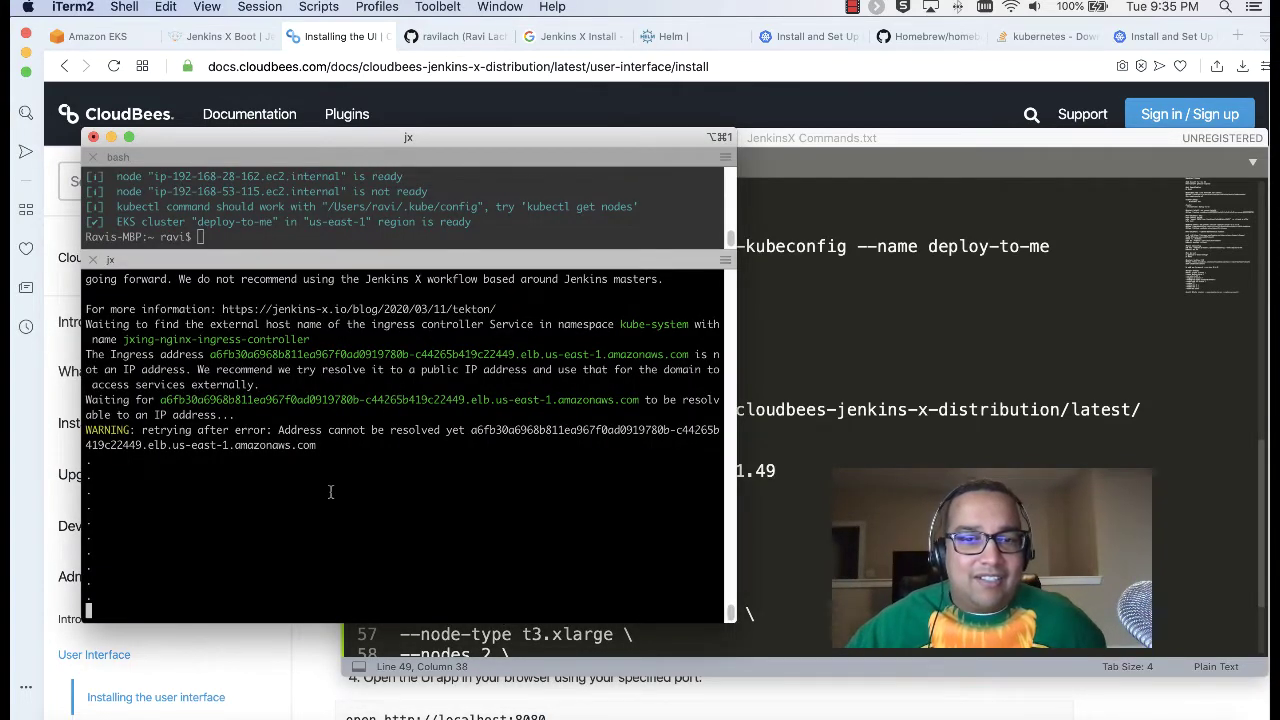
{"action": "scroll", "coordinate": [330, 491], "scroll_direction": "up", "scroll_amount": 3}
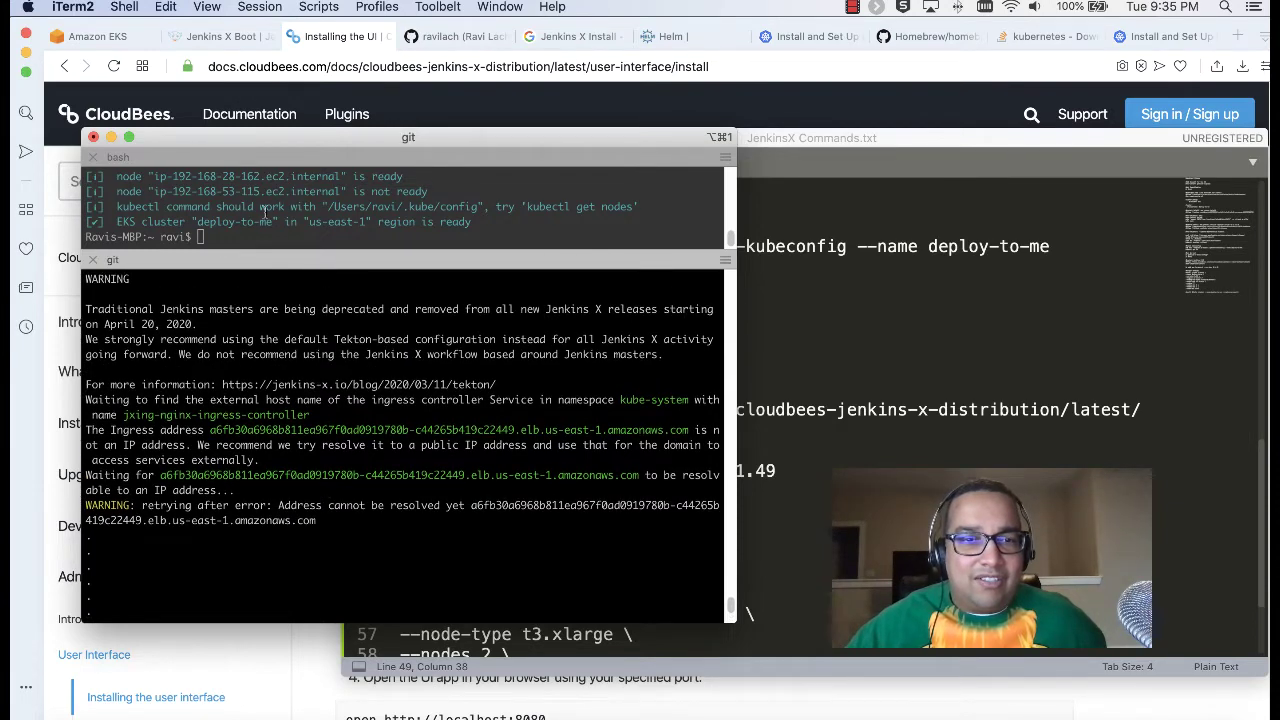
Step: Run kubectl get ns in the upper pane and review the namespaces, including kube-system and velero
{"action": "left_click", "coordinate": [280, 242]}
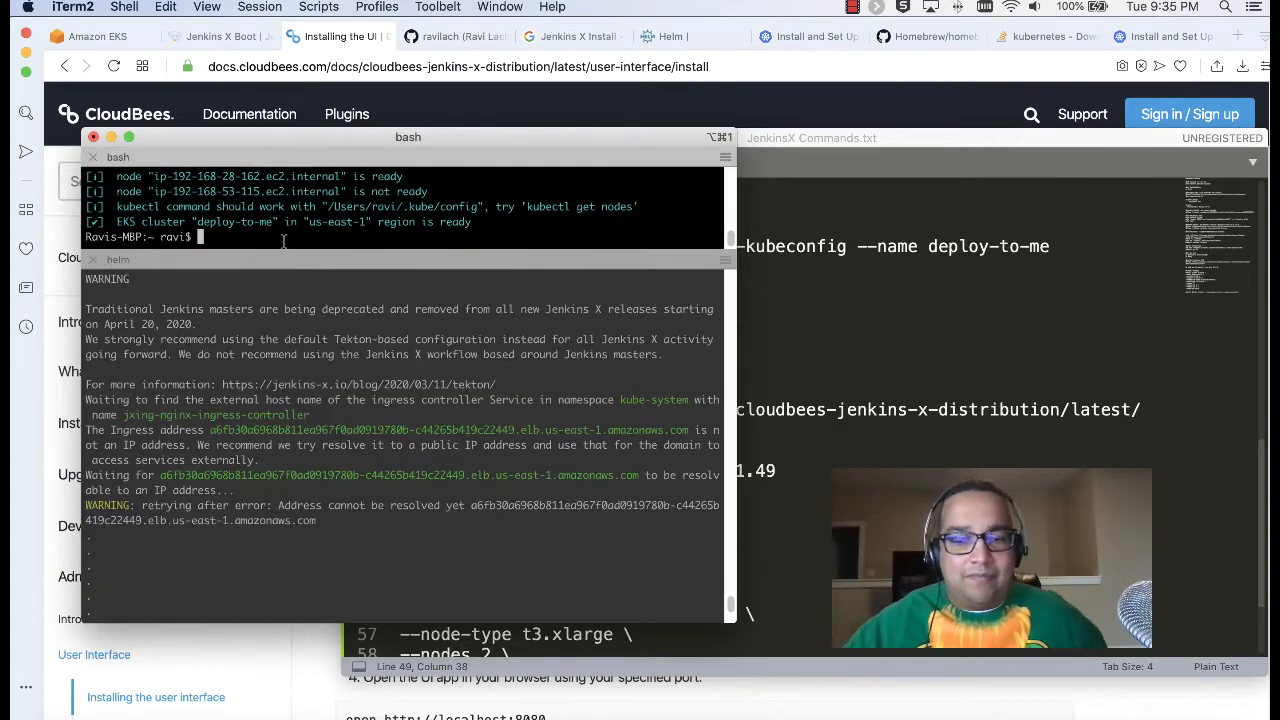
{"action": "type", "text": "kube"}
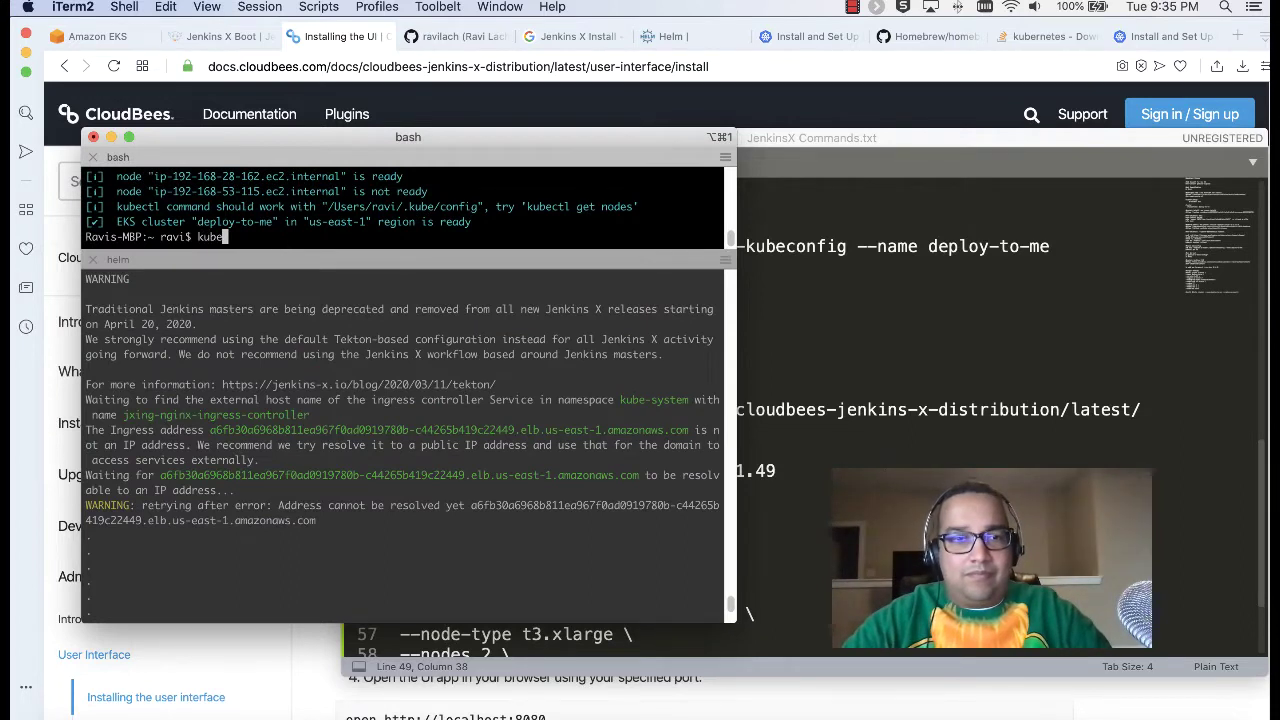
{"action": "type", "text": "ctl get ns"}
{"action": "key", "text": "Return"}
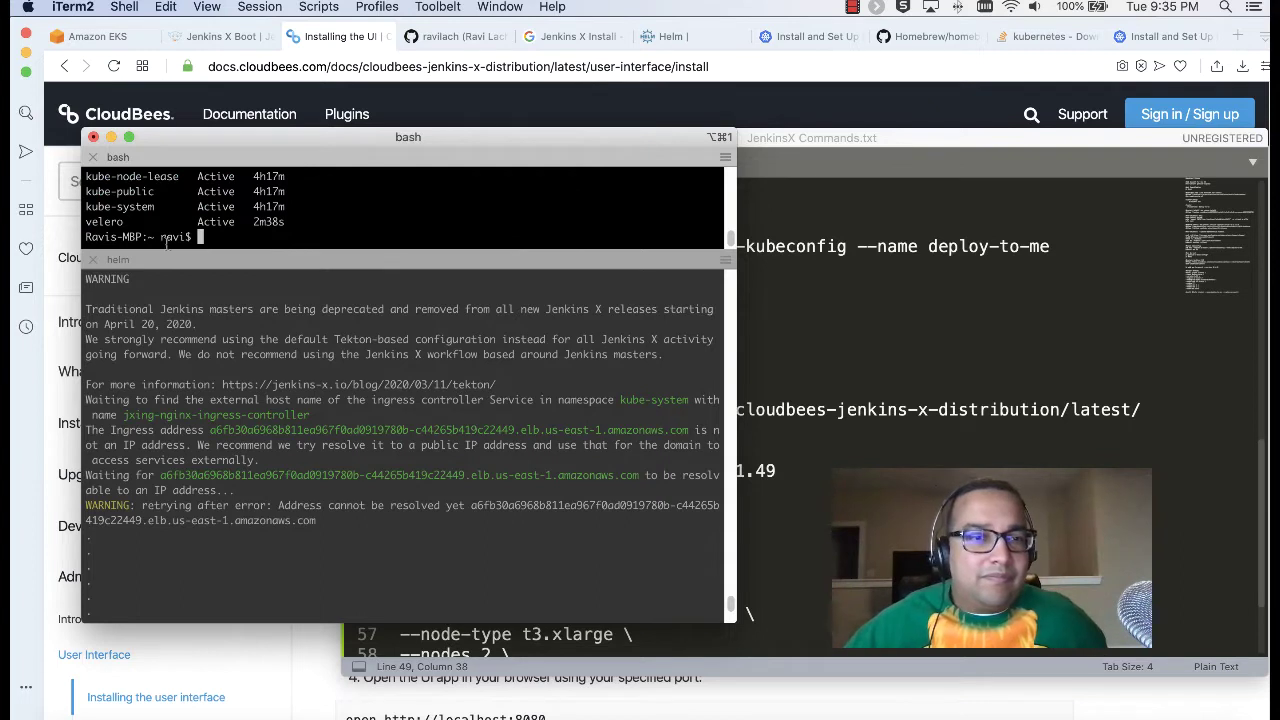
{"action": "scroll", "coordinate": [180, 240], "scroll_direction": "up", "scroll_amount": 2}
{"action": "scroll", "coordinate": [220, 238], "scroll_direction": "down", "scroll_amount": 2}
{"action": "scroll", "coordinate": [256, 237], "scroll_direction": "up", "scroll_amount": 2}
{"action": "scroll", "coordinate": [256, 237], "scroll_direction": "up", "scroll_amount": 4}
{"action": "scroll", "coordinate": [256, 237], "scroll_direction": "down", "scroll_amount": 3}
{"action": "scroll", "coordinate": [256, 237], "scroll_direction": "down", "scroll_amount": 3}
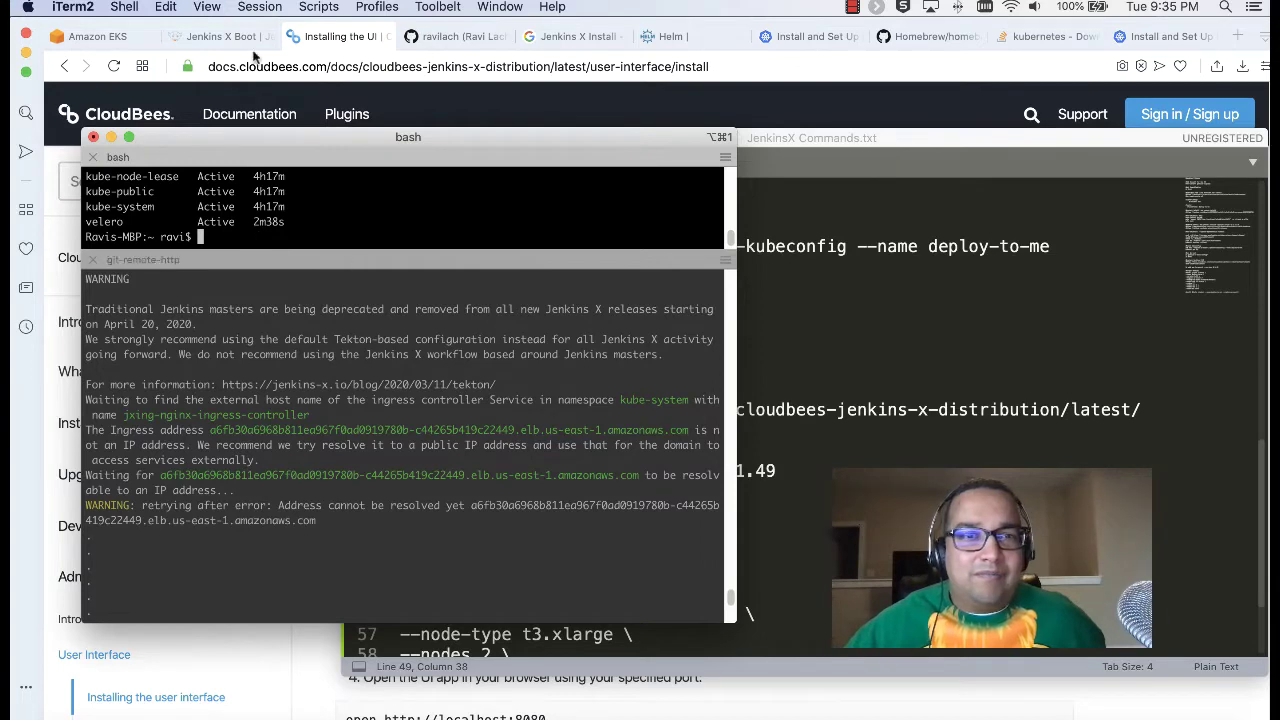
{"action": "left_click", "coordinate": [178, 36]}
Step: Return to the Jenkins X Boot docs page and clear the selected link text
{"action": "left_click", "coordinate": [178, 36]}
{"action": "scroll", "coordinate": [487, 418], "scroll_direction": "down", "scroll_amount": 4}
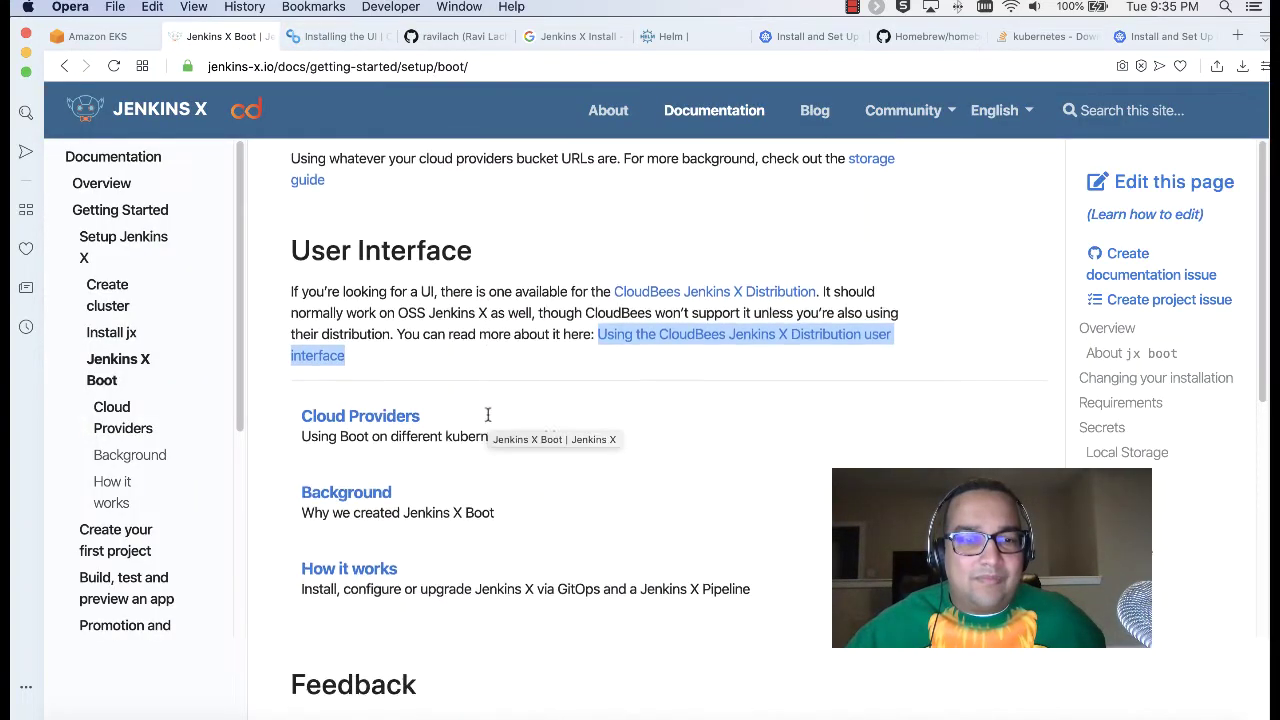
{"action": "scroll", "coordinate": [488, 420], "scroll_direction": "up", "scroll_amount": 7}
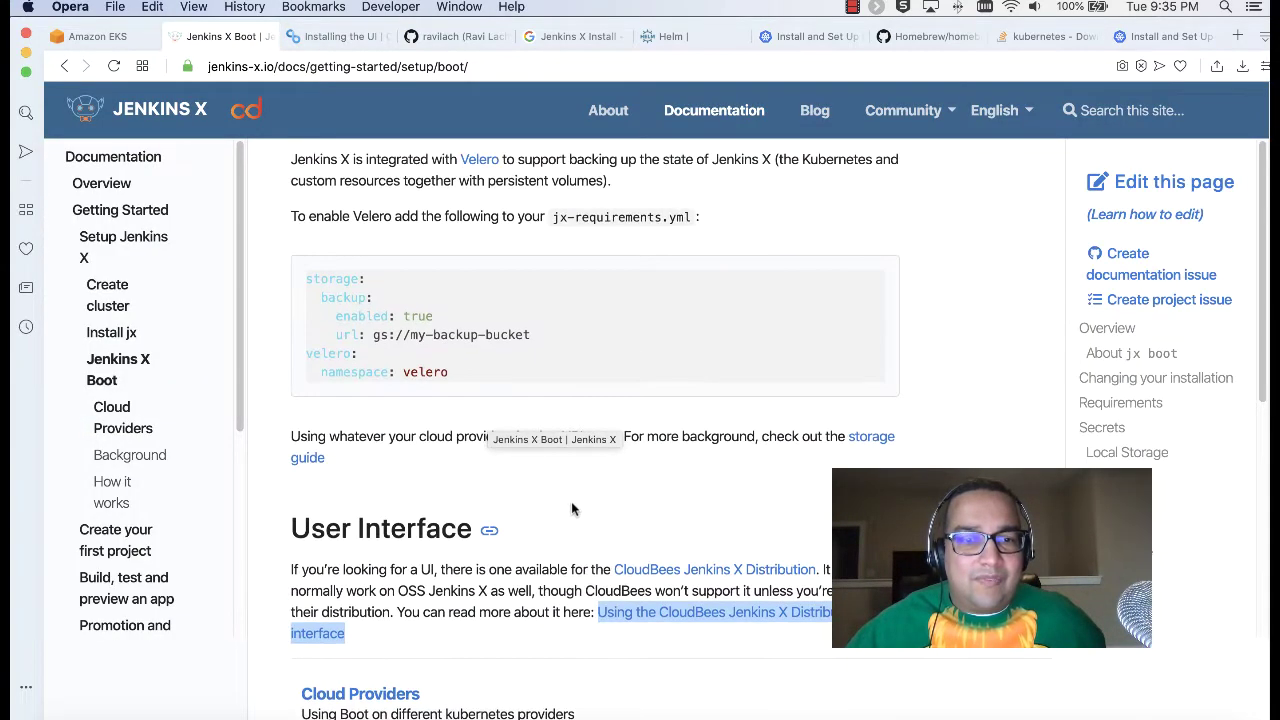
{"action": "left_click", "coordinate": [626, 501]}
{"action": "scroll", "coordinate": [626, 501], "scroll_direction": "up", "scroll_amount": 2}
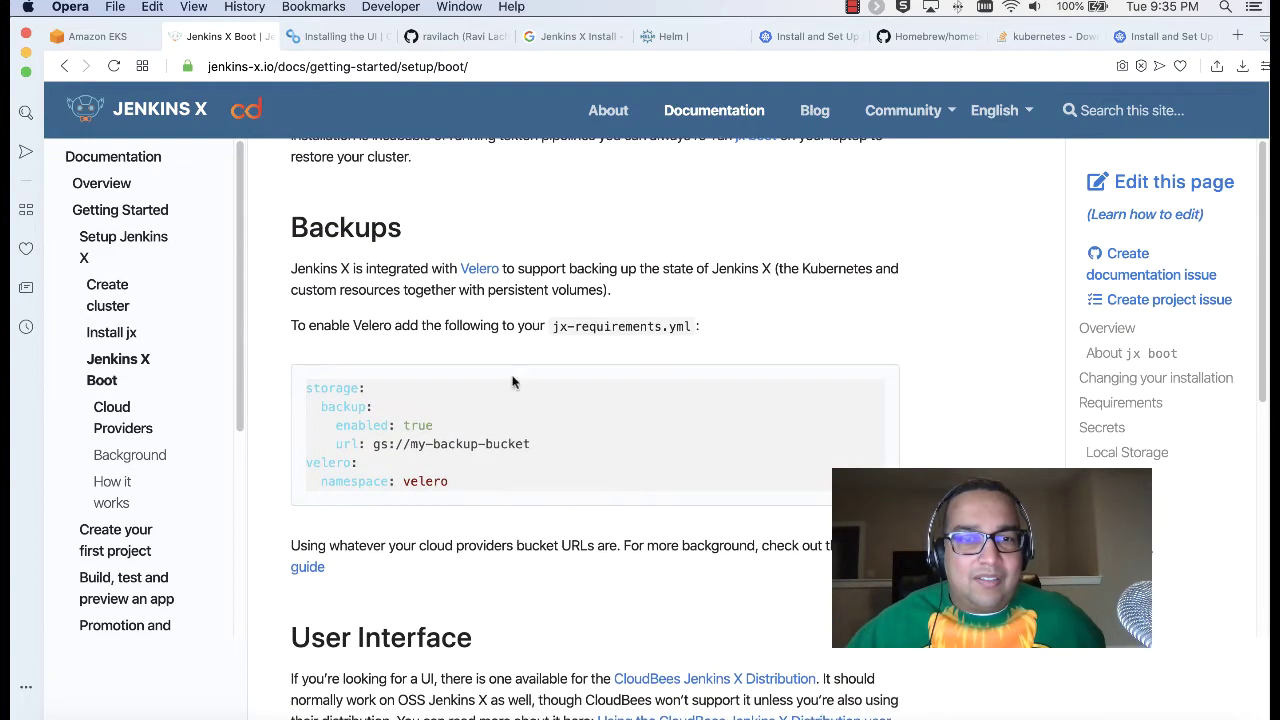
Step: Open the Velero link in a new tab, browse velero.io, then close it
{"action": "right_click", "coordinate": [484, 268]}
{"action": "left_click", "coordinate": [515, 277]}
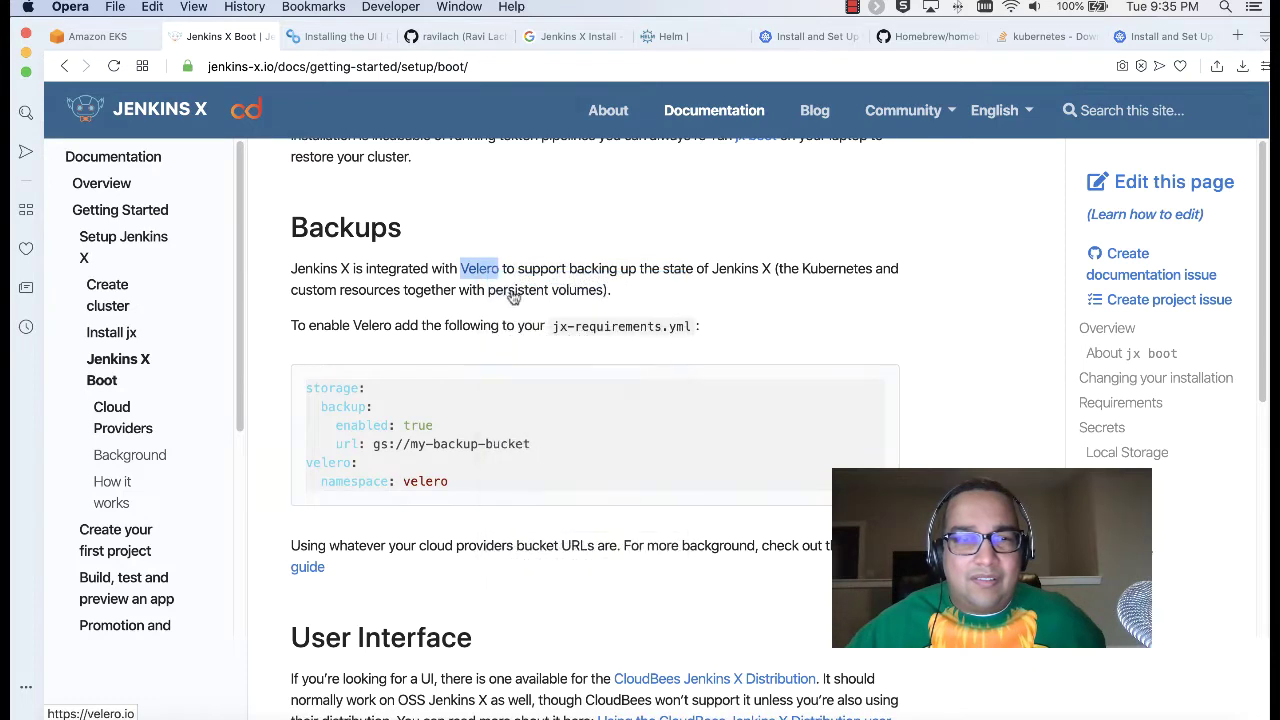
{"action": "left_click", "coordinate": [390, 38]}
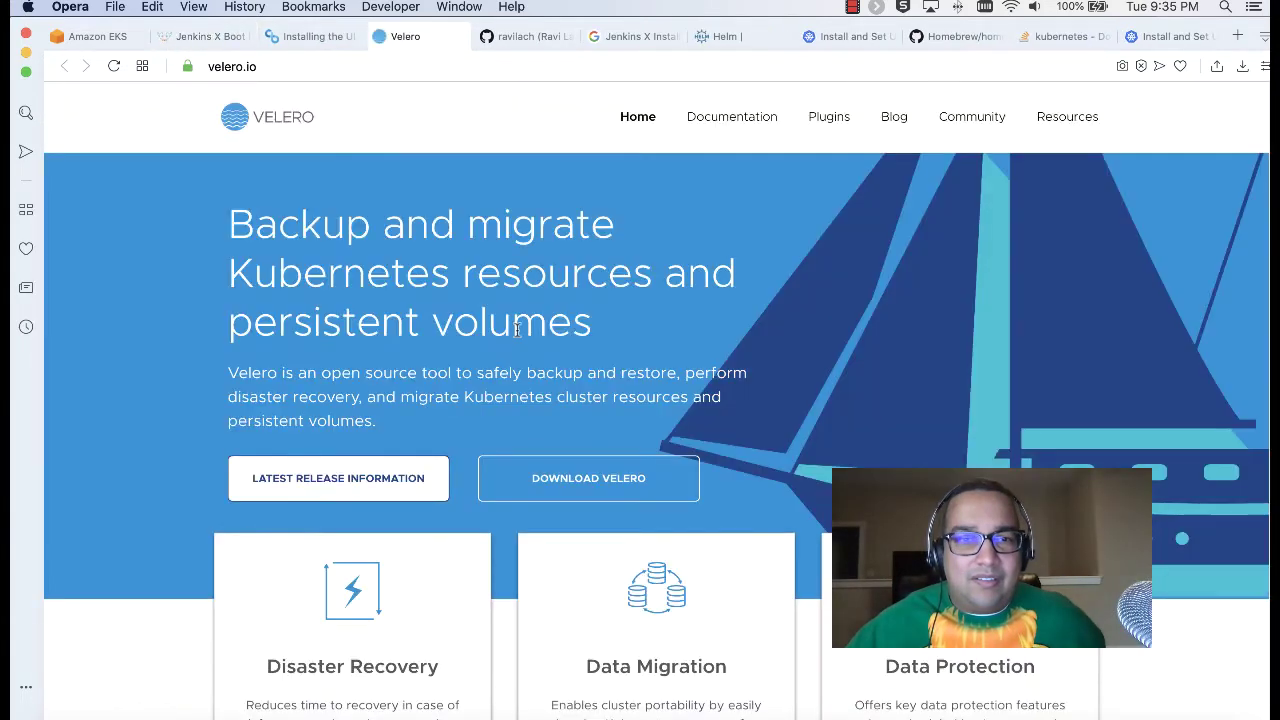
{"action": "scroll", "coordinate": [333, 248], "scroll_direction": "down", "scroll_amount": 10}
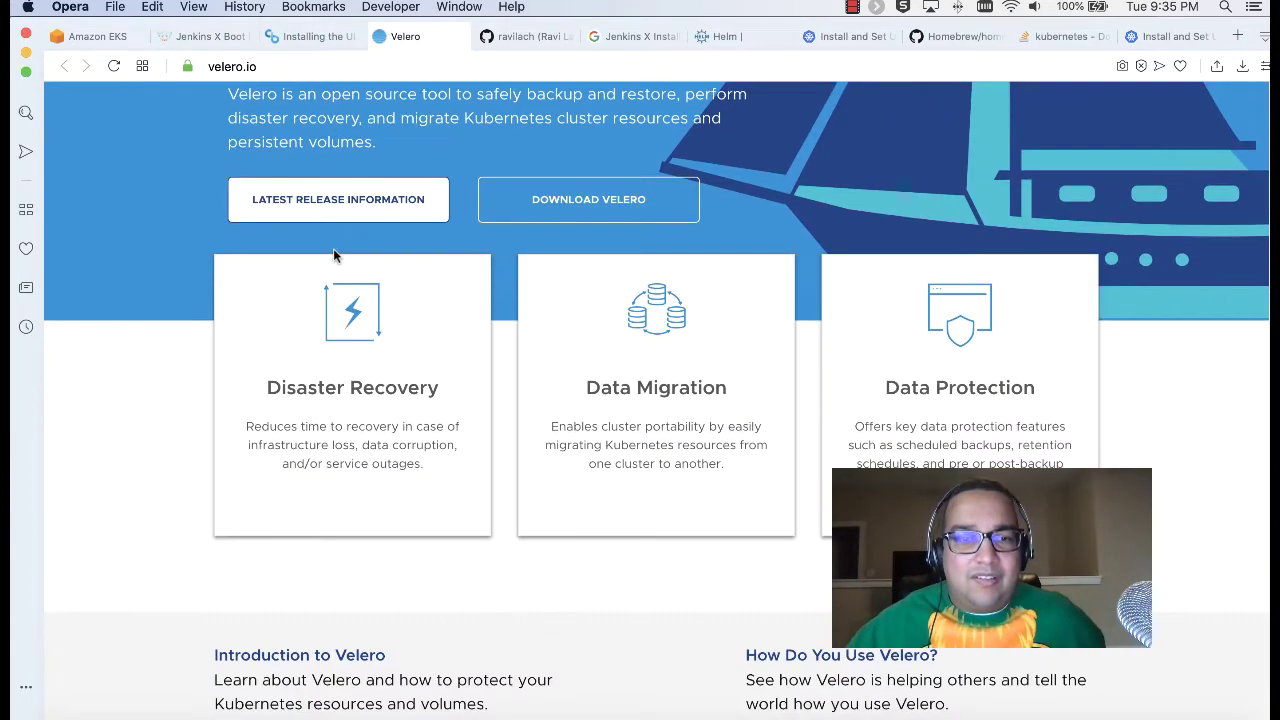
{"action": "scroll", "coordinate": [333, 255], "scroll_direction": "down", "scroll_amount": 10}
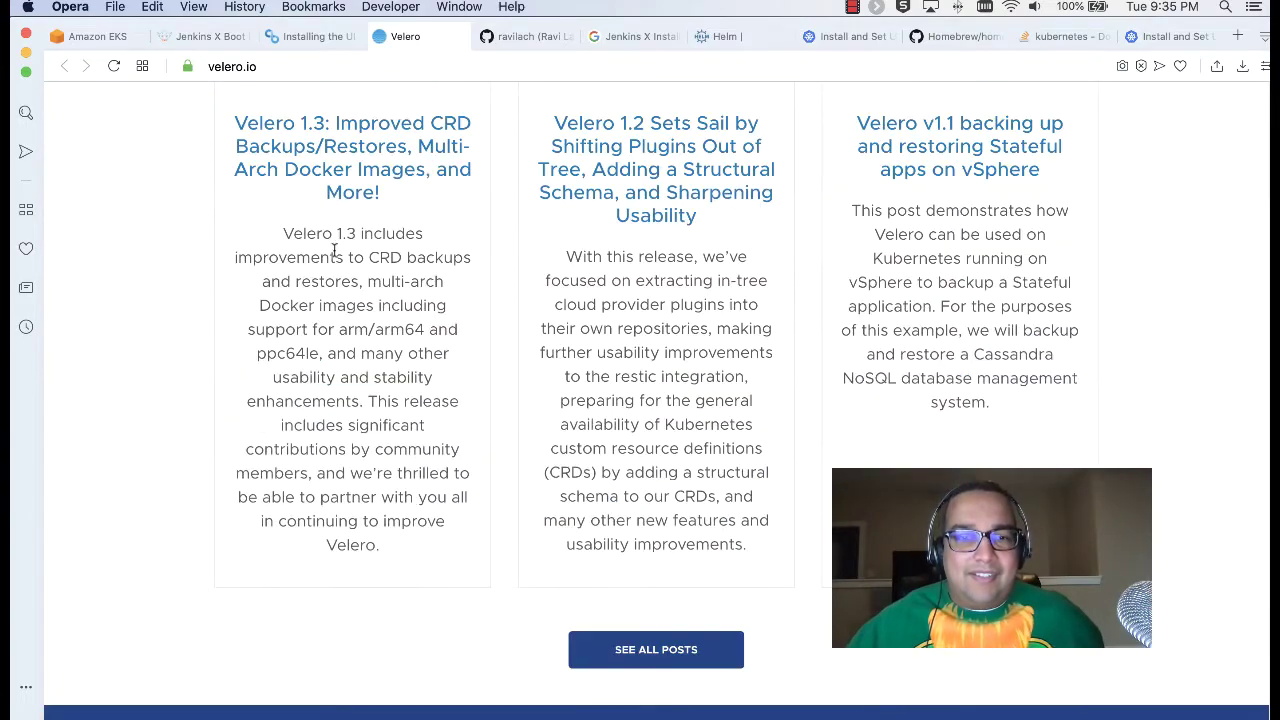
{"action": "scroll", "coordinate": [333, 250], "scroll_direction": "down", "scroll_amount": 5}
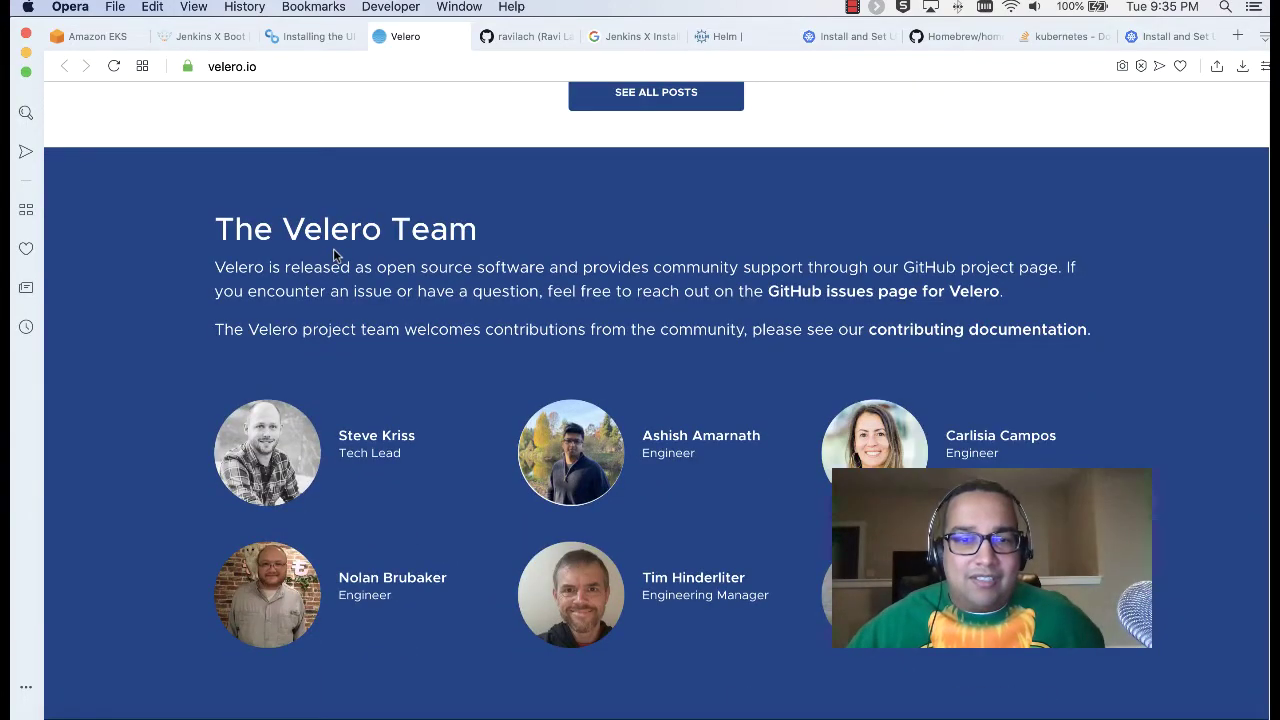
{"action": "scroll", "coordinate": [335, 255], "scroll_direction": "up", "scroll_amount": 15}
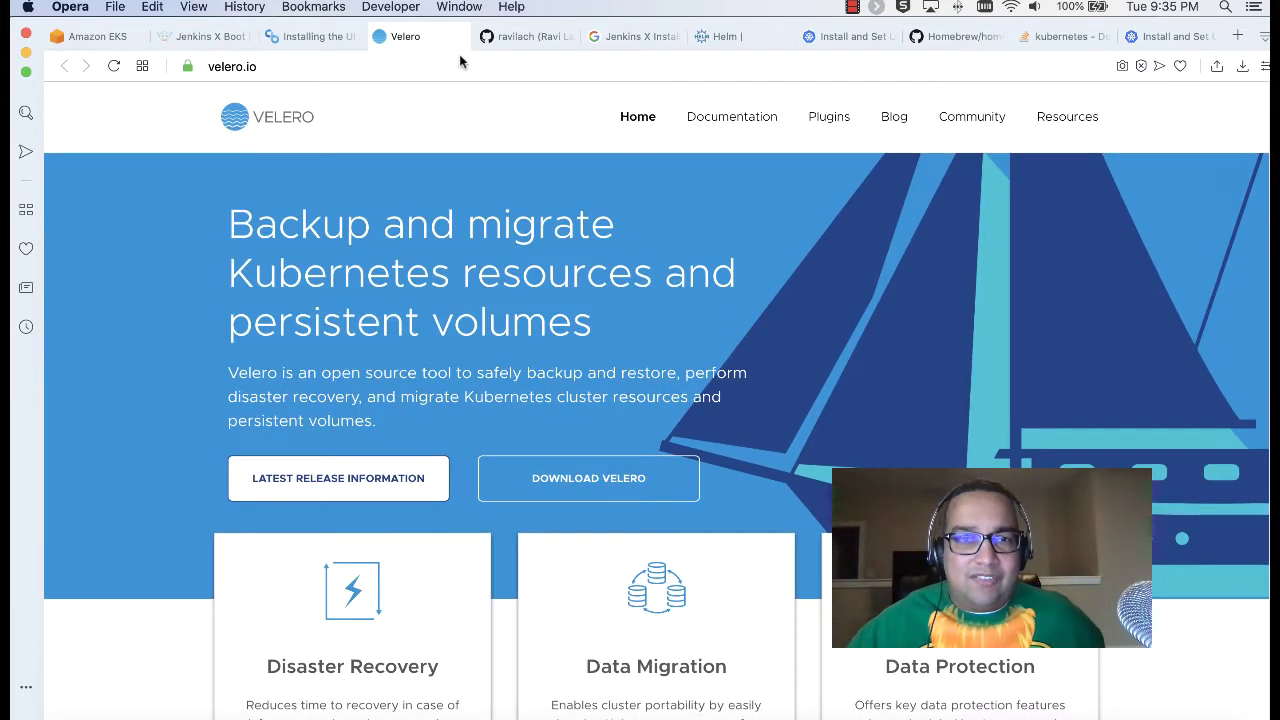
{"action": "left_click", "coordinate": [378, 36]}
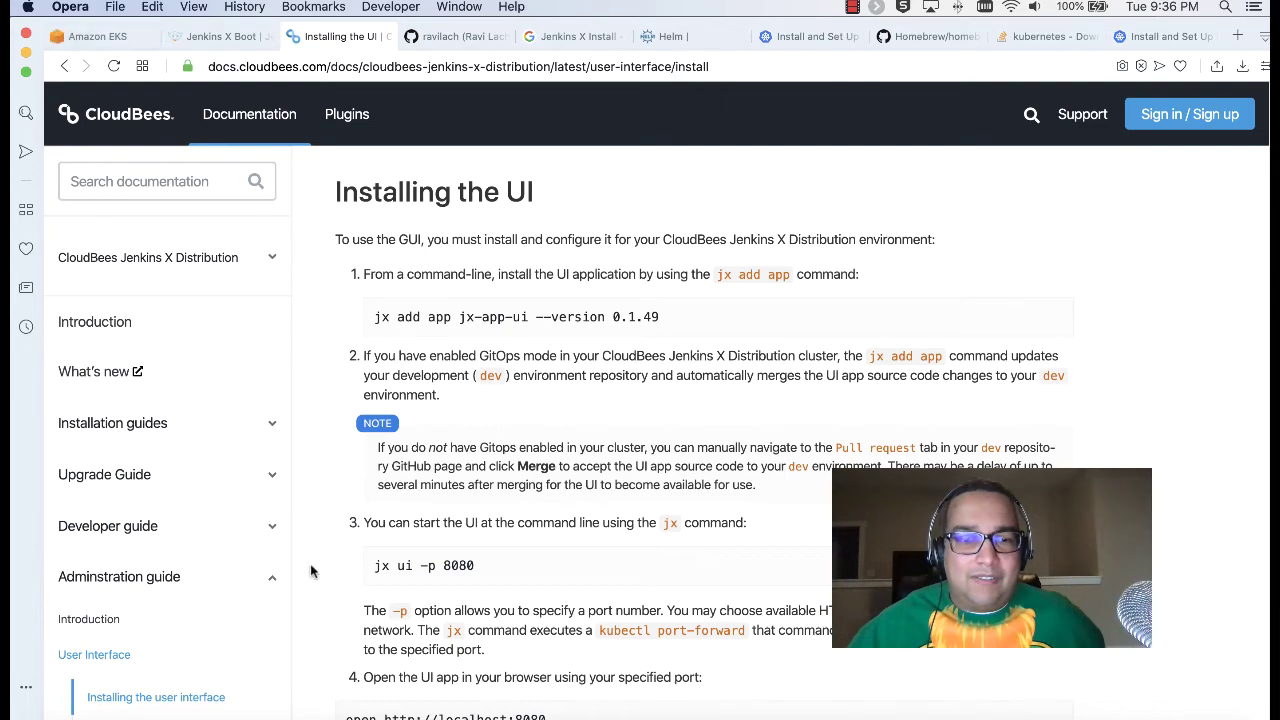
{"action": "left_click", "coordinate": [221, 716]}
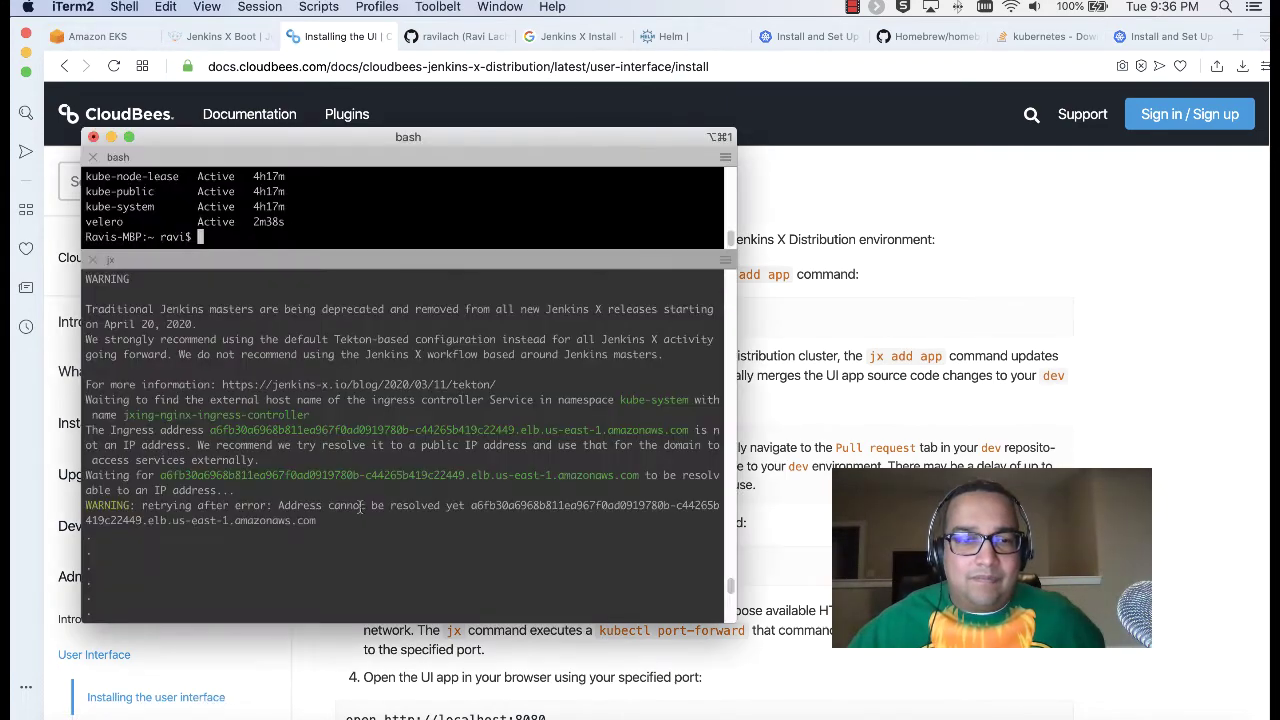
Step: Enter the Jenkins X admin username and password, then the pipeline bot's Git username and e-mail
{"action": "left_click", "coordinate": [397, 488]}
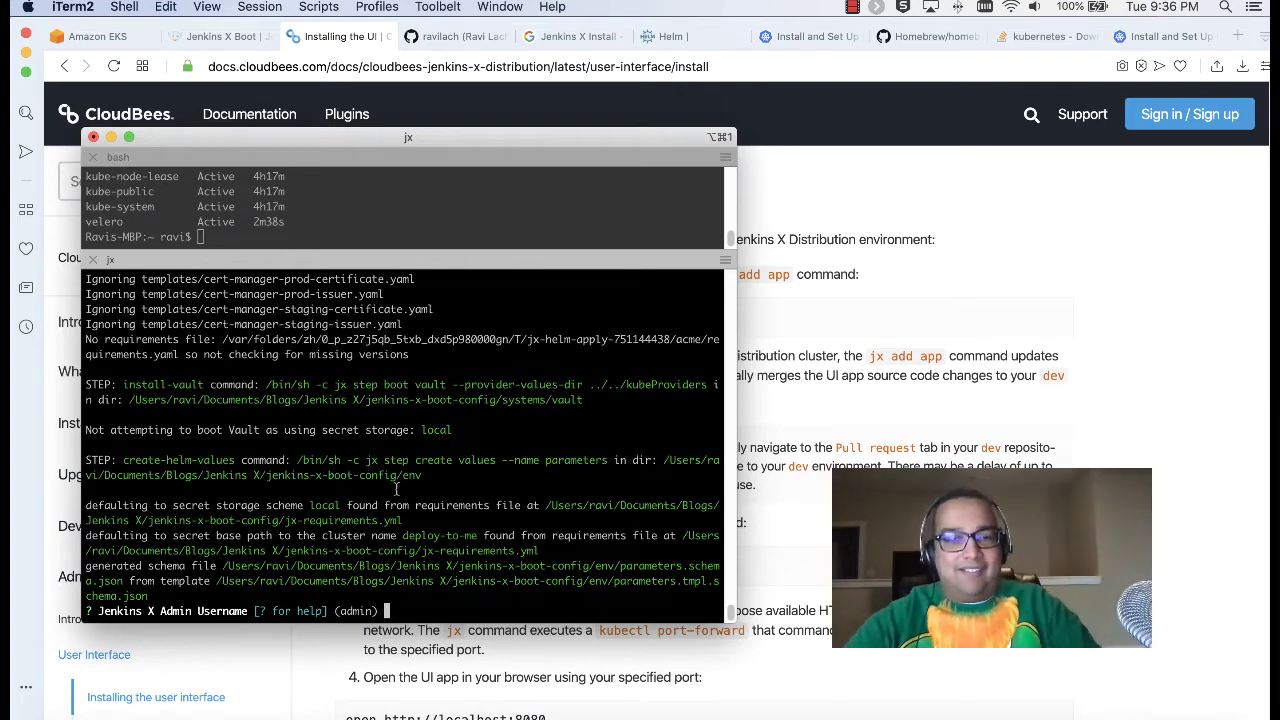
{"action": "type", "text": "i"}
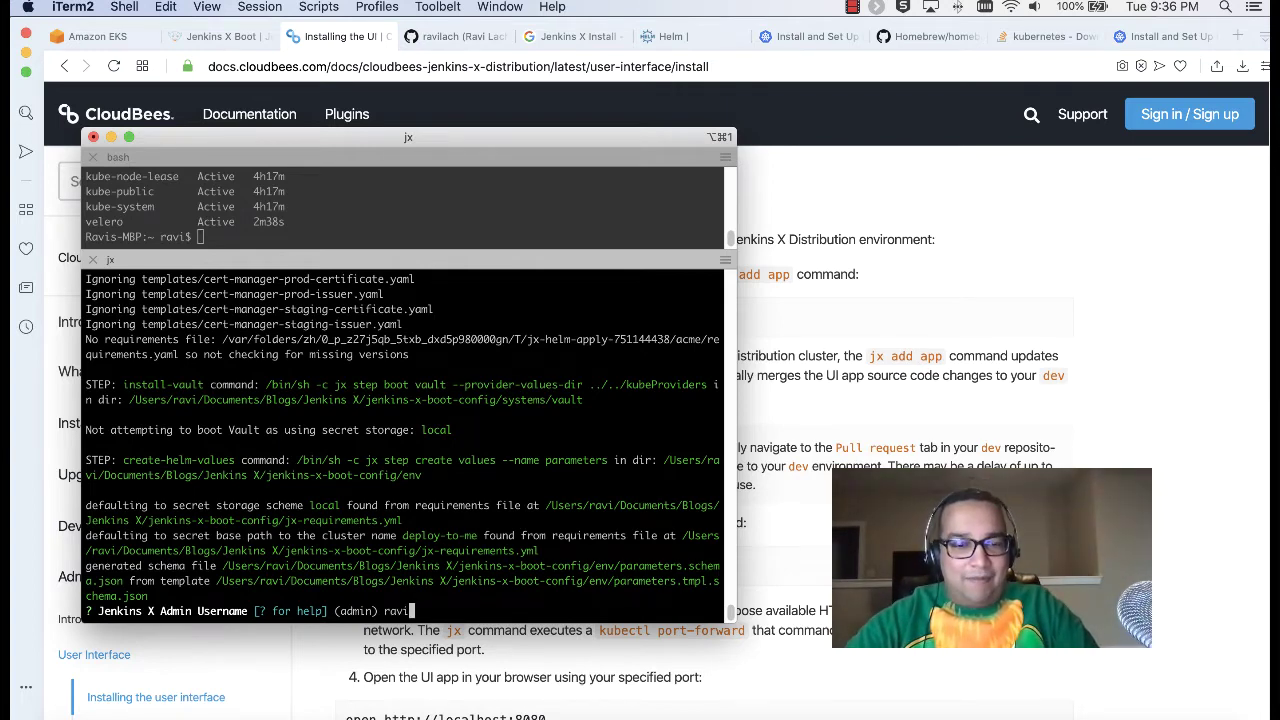
{"action": "key", "text": "Return"}
{"action": "type", "text": "******"}
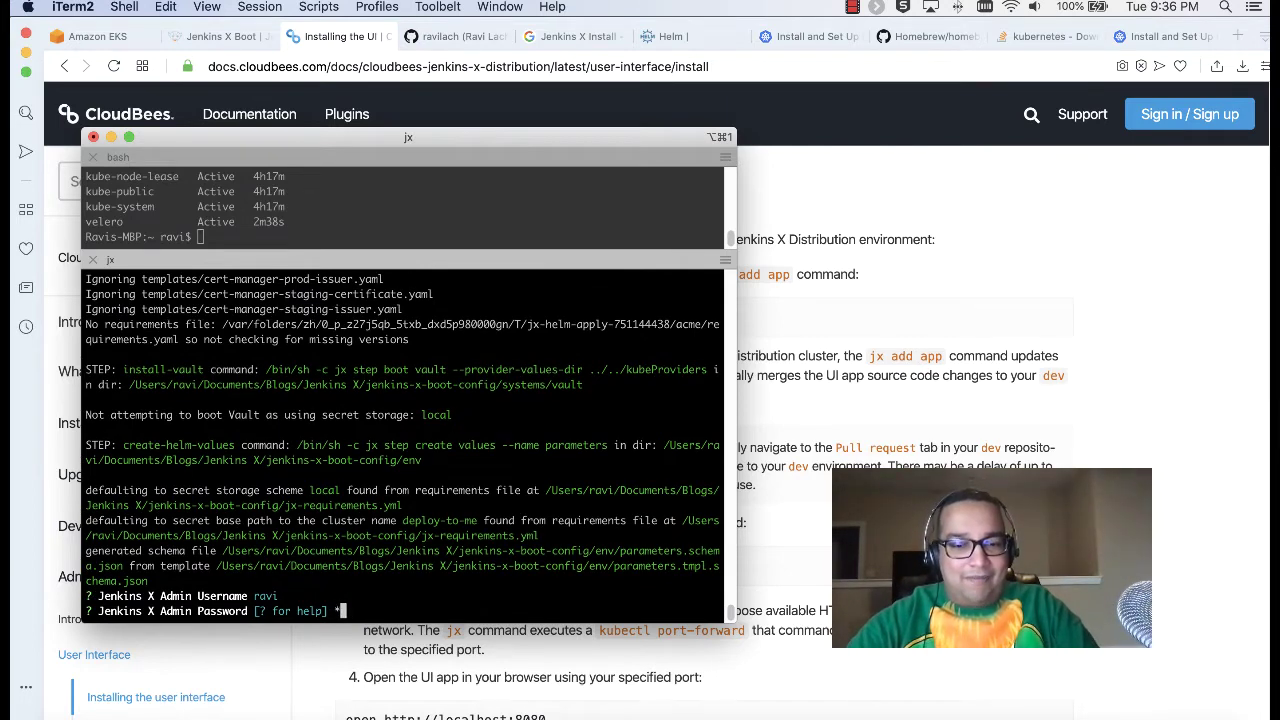
{"action": "type", "text": "**"}
{"action": "key", "text": "Return"}
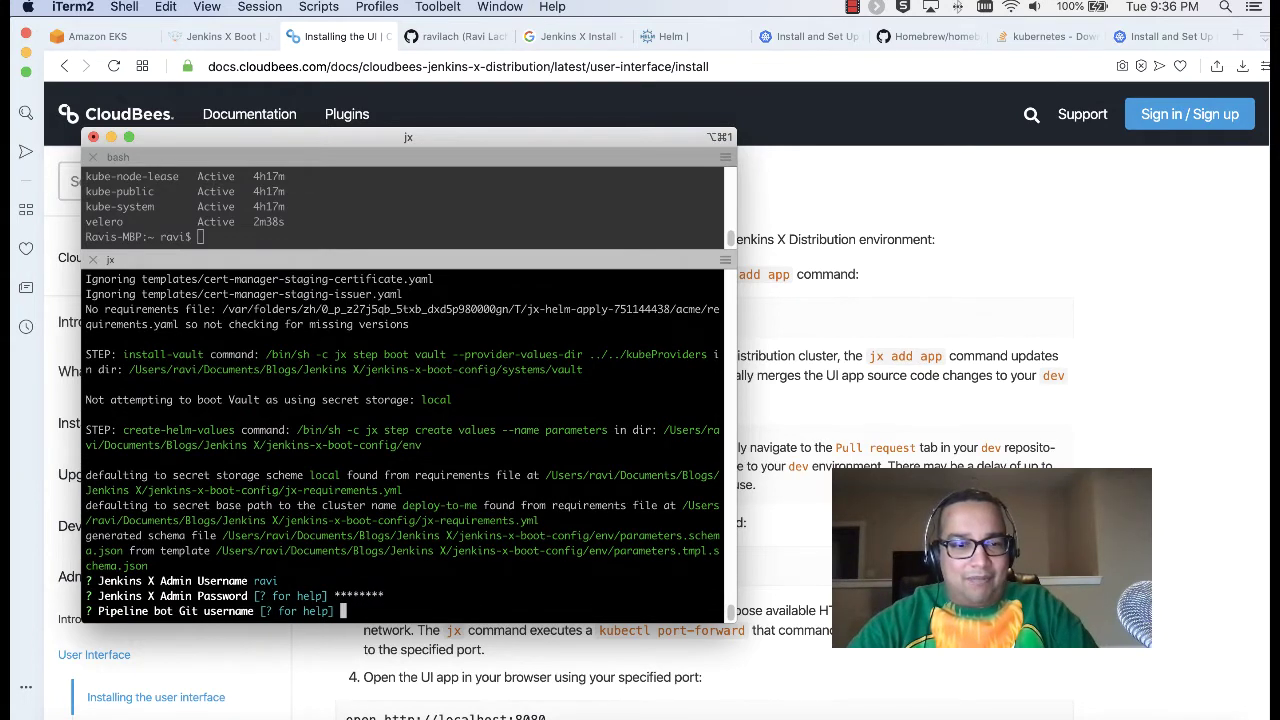
{"action": "type", "text": "ravilach"}
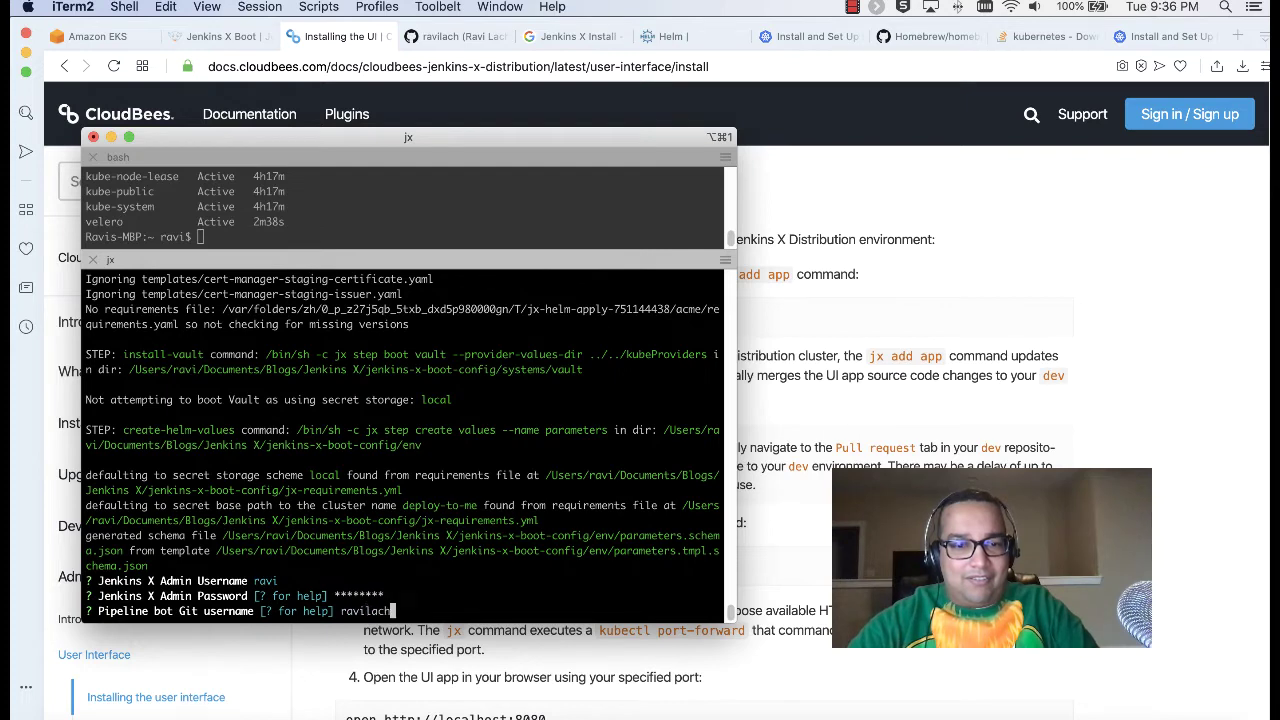
{"action": "key", "text": "Return"}
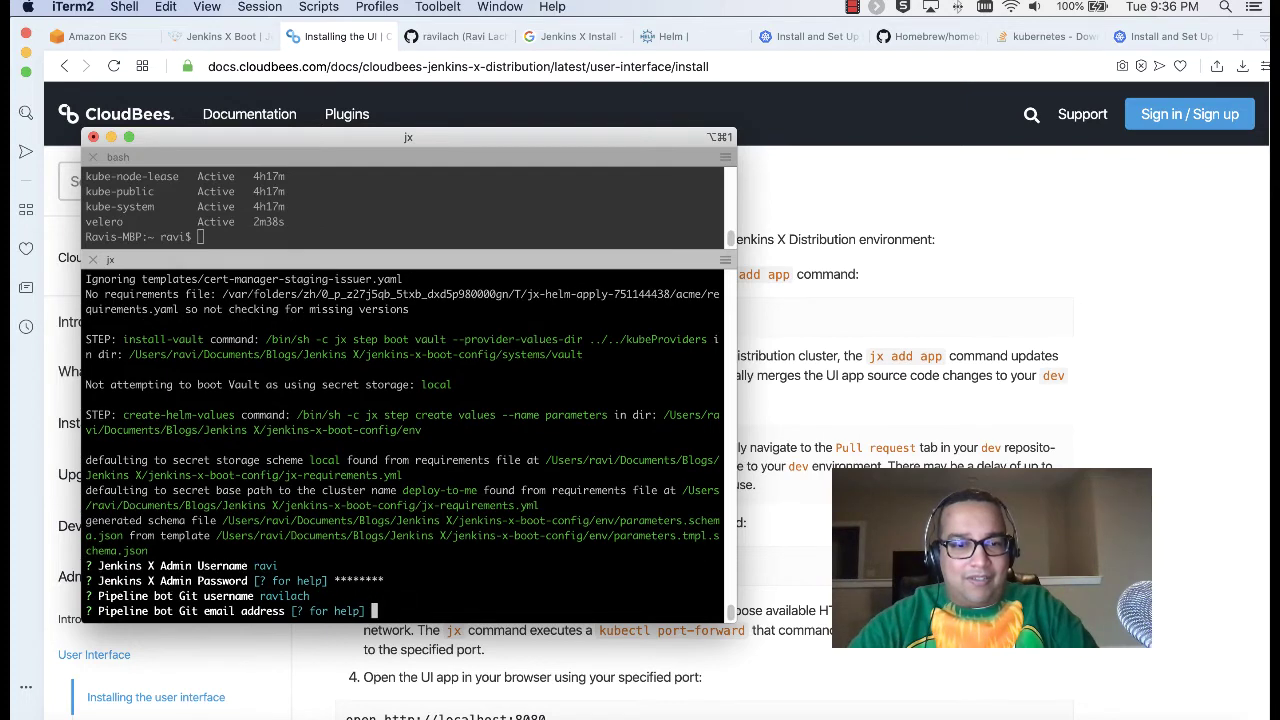
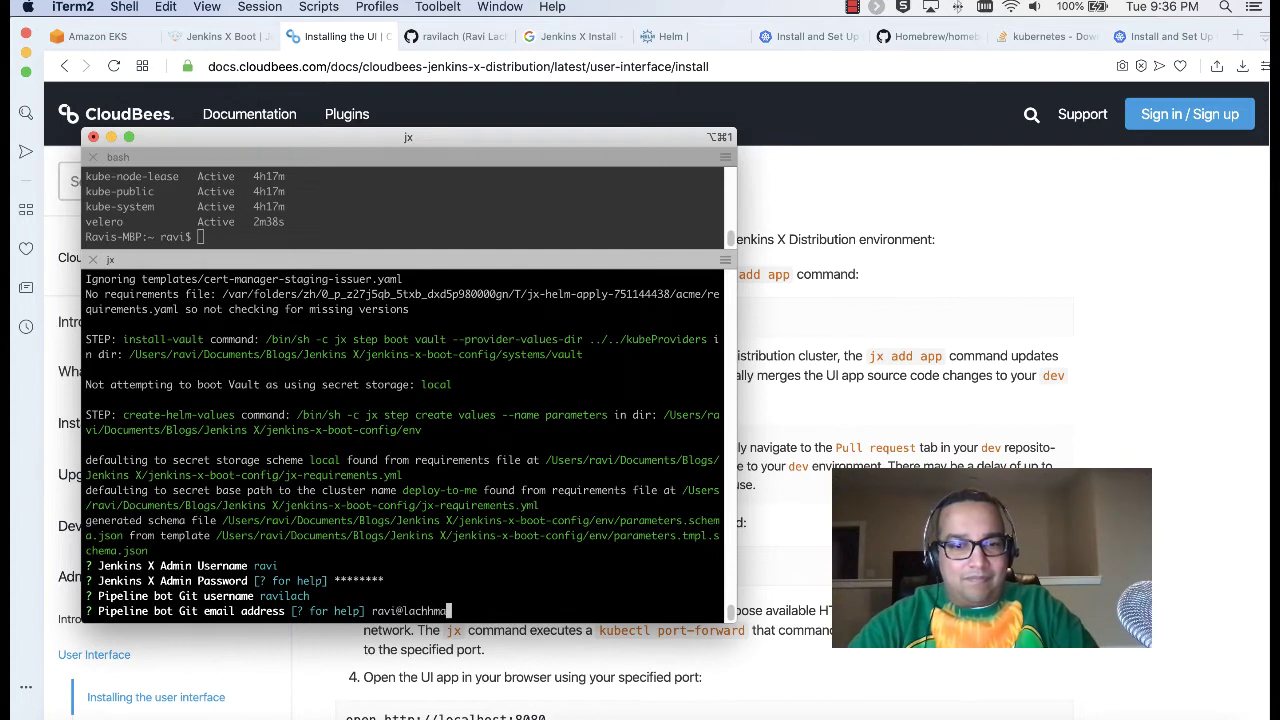
{"action": "key", "text": "Return"}
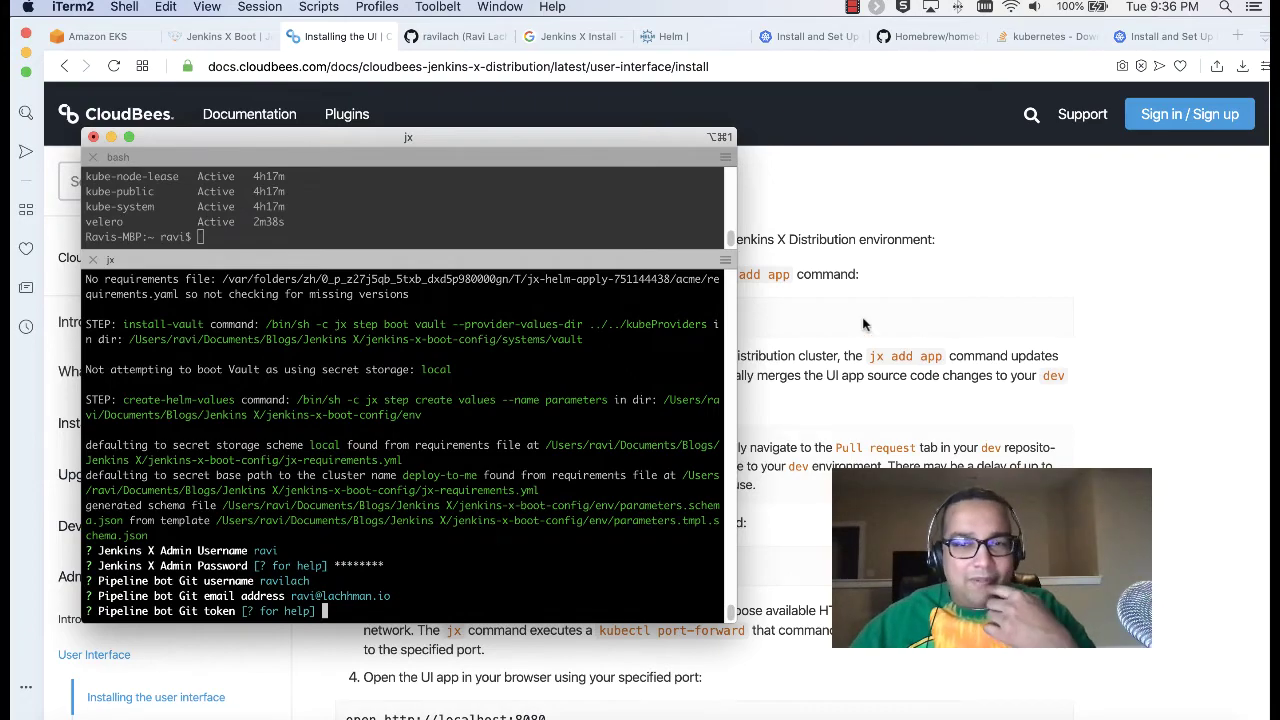
{"action": "left_click", "coordinate": [866, 362]}
Step: Search the Jenkins X Boot docs page for 'pipeline bot'
{"action": "scroll", "coordinate": [866, 360], "scroll_direction": "down", "scroll_amount": 10}
{"action": "scroll", "coordinate": [866, 368], "scroll_direction": "up", "scroll_amount": 10}
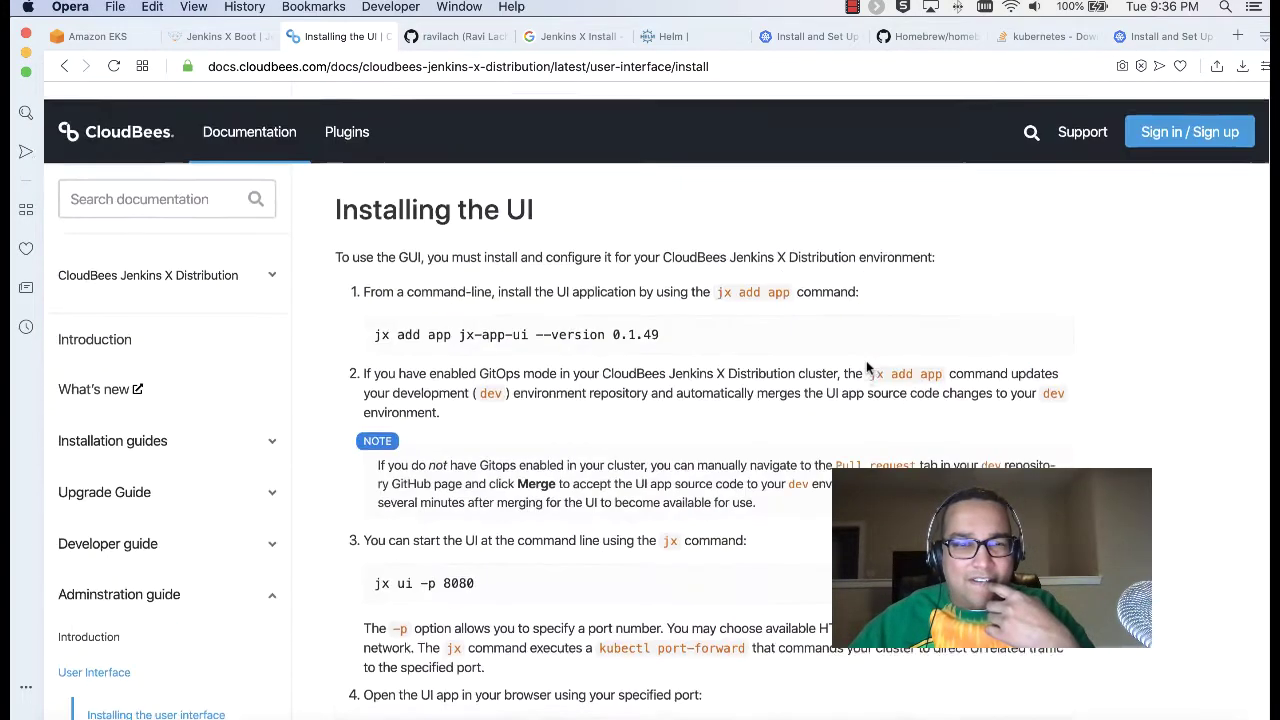
{"action": "left_click", "coordinate": [225, 36]}
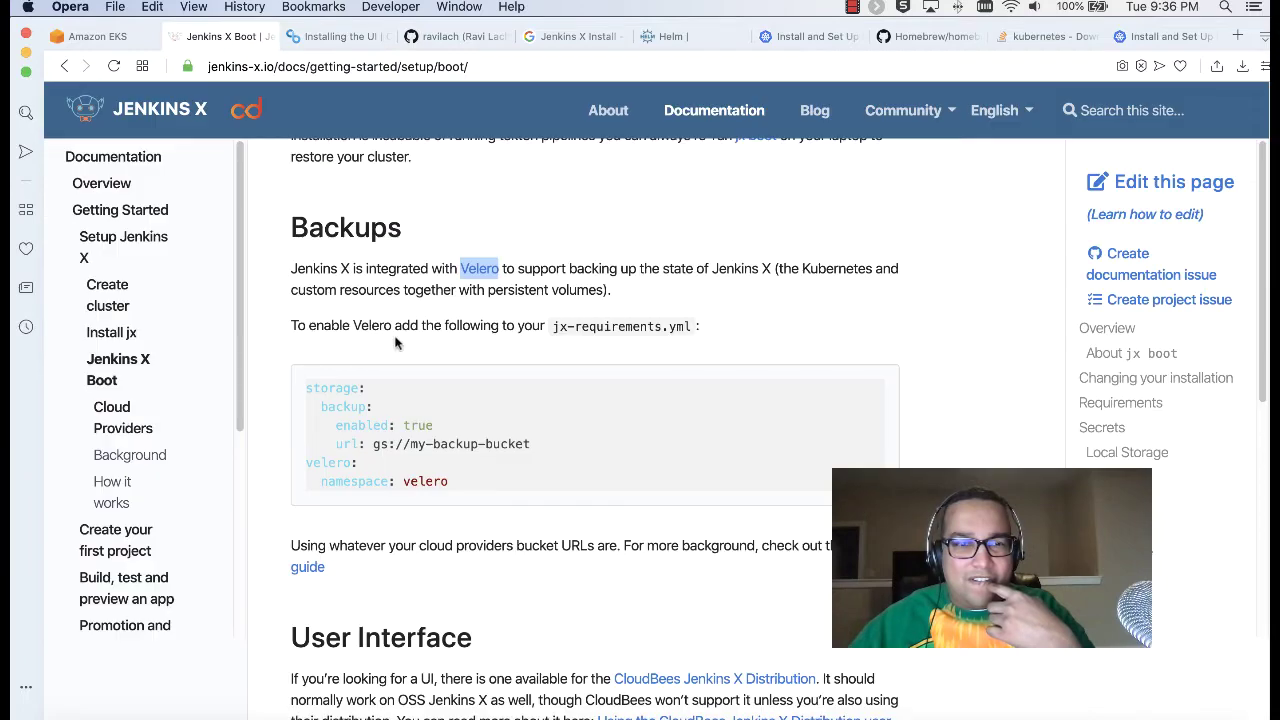
{"action": "scroll", "coordinate": [399, 385], "scroll_direction": "down", "scroll_amount": 5}
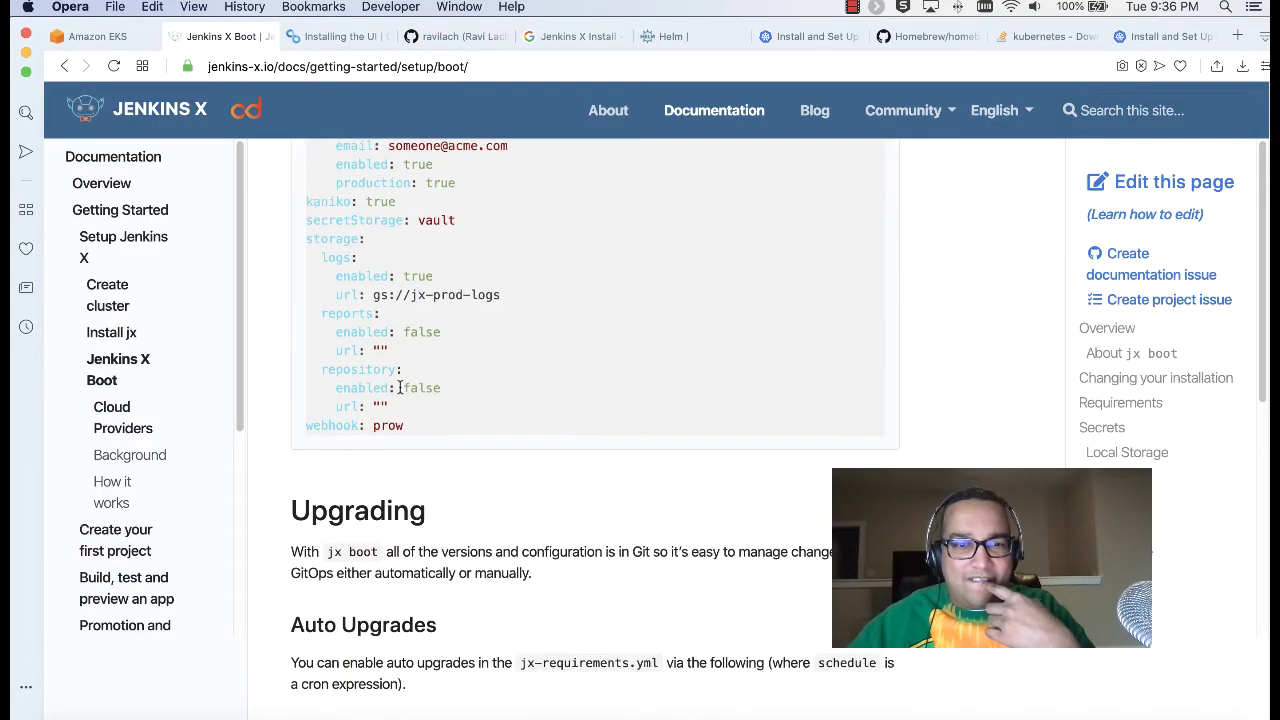
{"action": "key", "text": "super+f"}
{"action": "type", "text": "pipelin"}
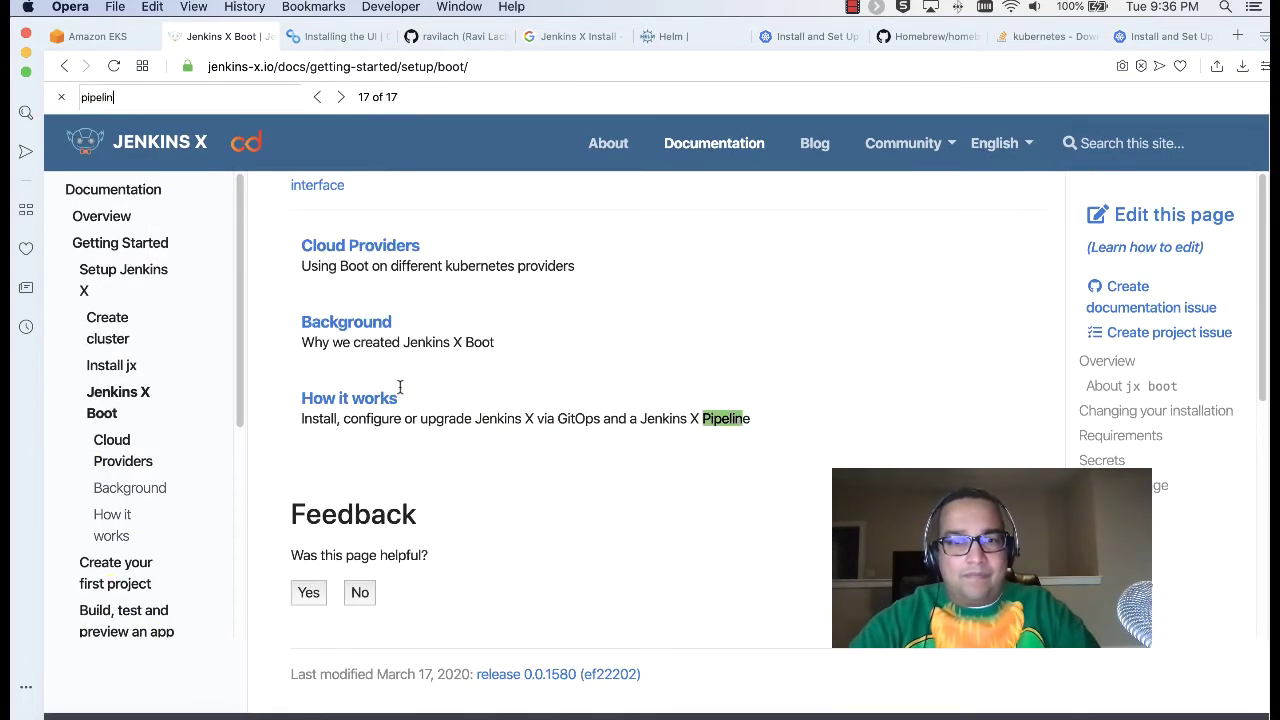
{"action": "type", "text": "e bot"}
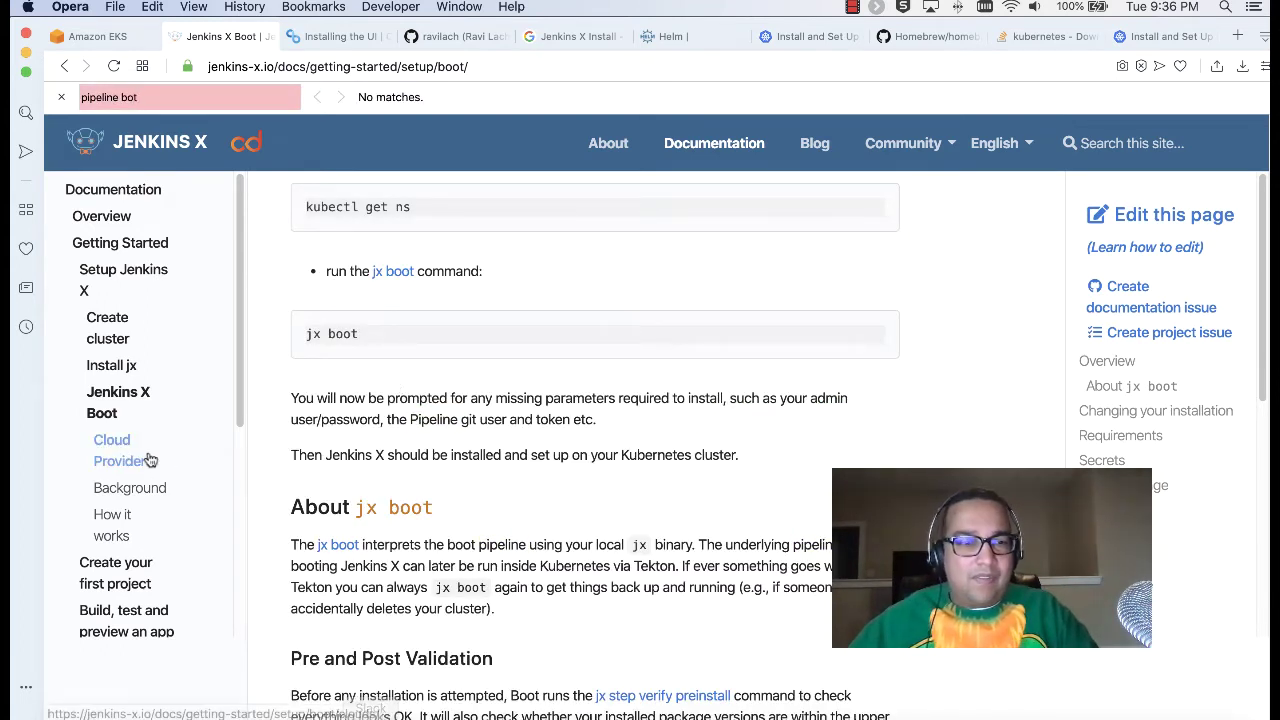
Step: Open Create your first project > Create Quickstart and read through the page
{"action": "left_click", "coordinate": [124, 565]}
{"action": "left_click", "coordinate": [356, 341]}
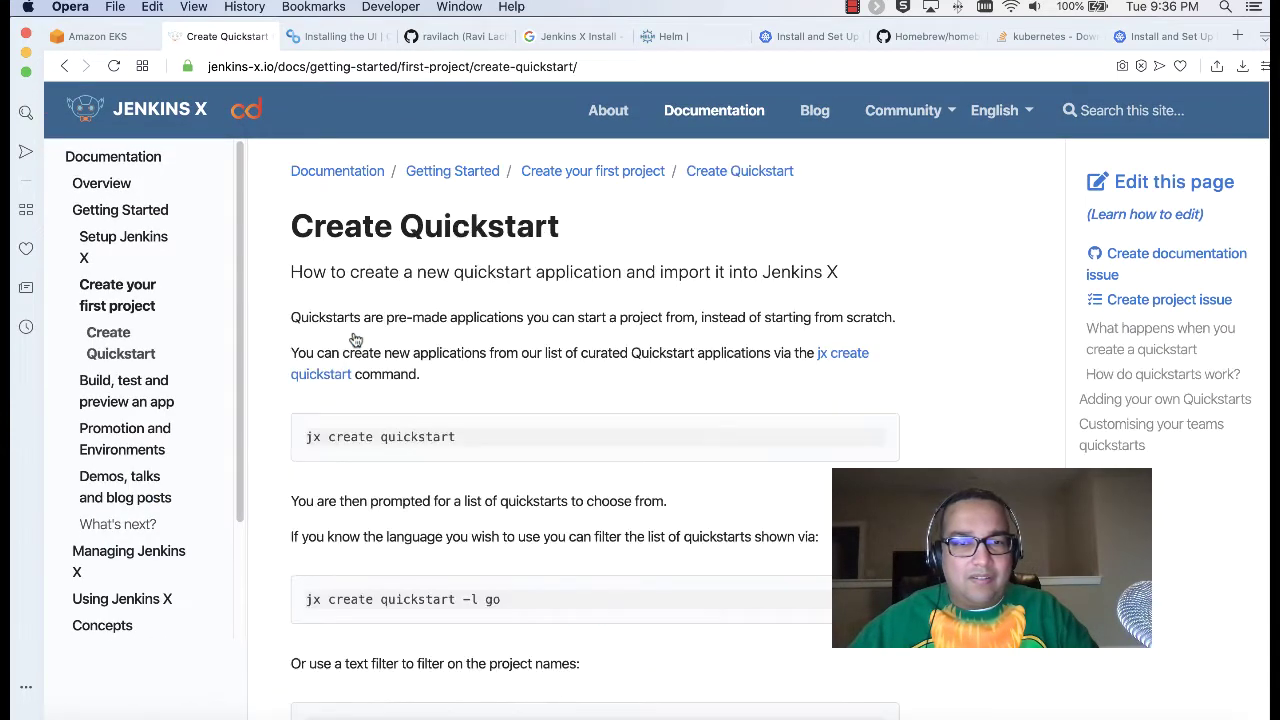
{"action": "scroll", "coordinate": [703, 338], "scroll_direction": "down", "scroll_amount": 5}
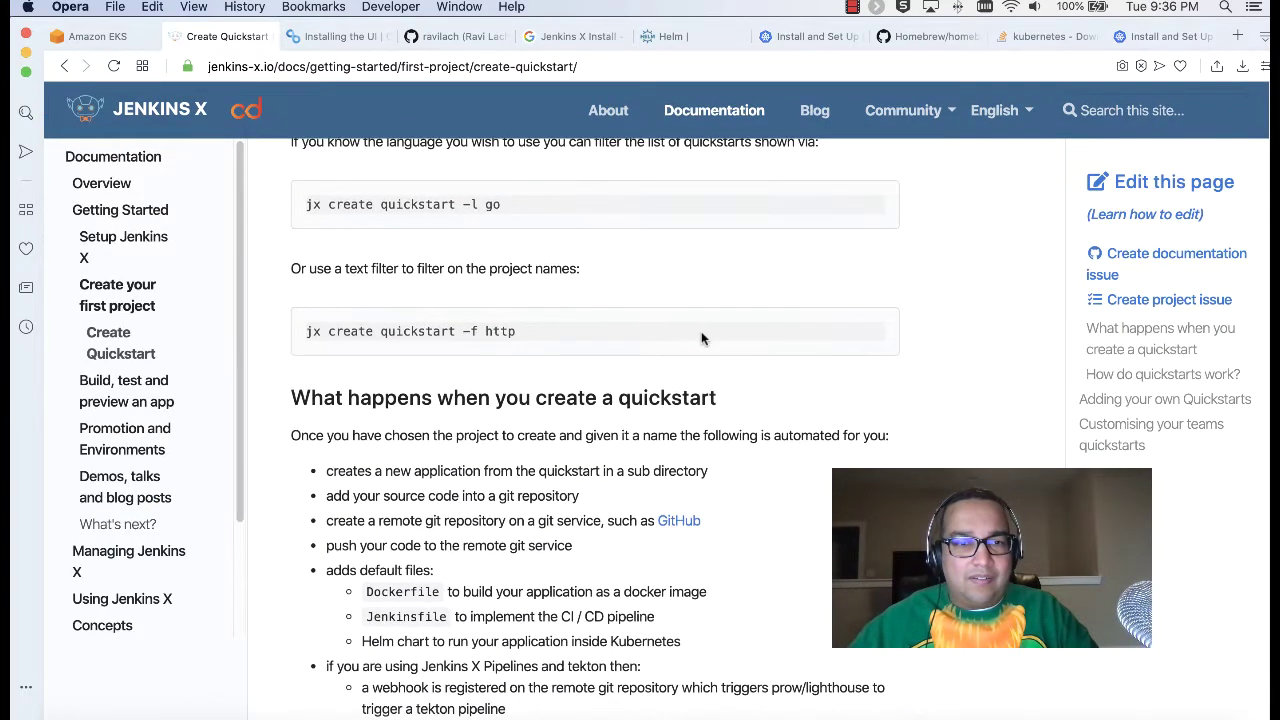
{"action": "scroll", "coordinate": [701, 338], "scroll_direction": "down", "scroll_amount": 4}
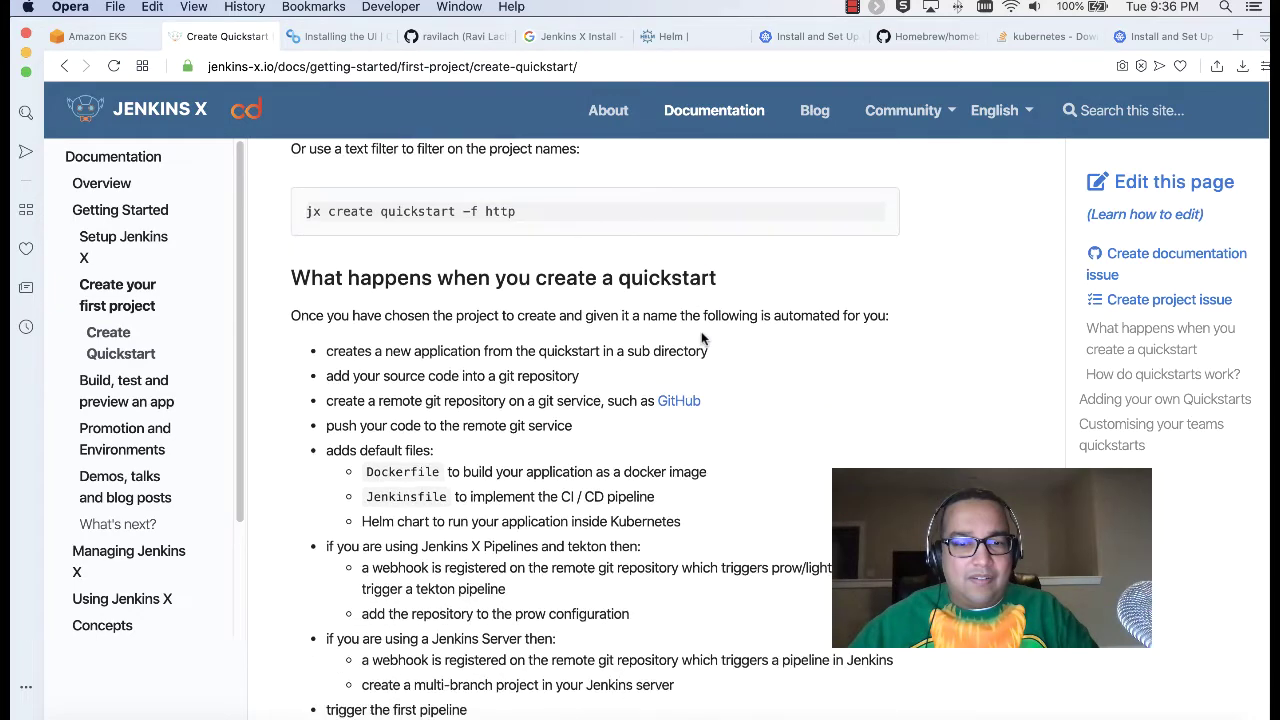
{"action": "scroll", "coordinate": [701, 336], "scroll_direction": "down", "scroll_amount": 5}
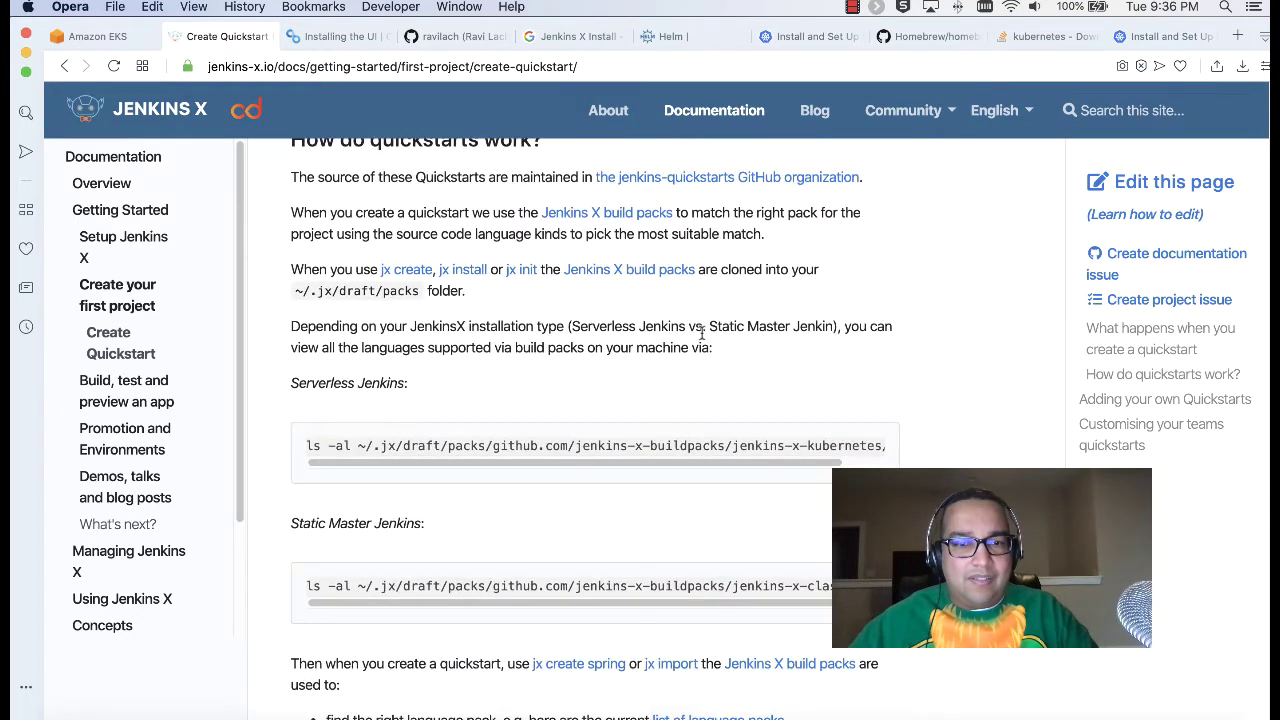
{"action": "scroll", "coordinate": [702, 335], "scroll_direction": "down", "scroll_amount": 10}
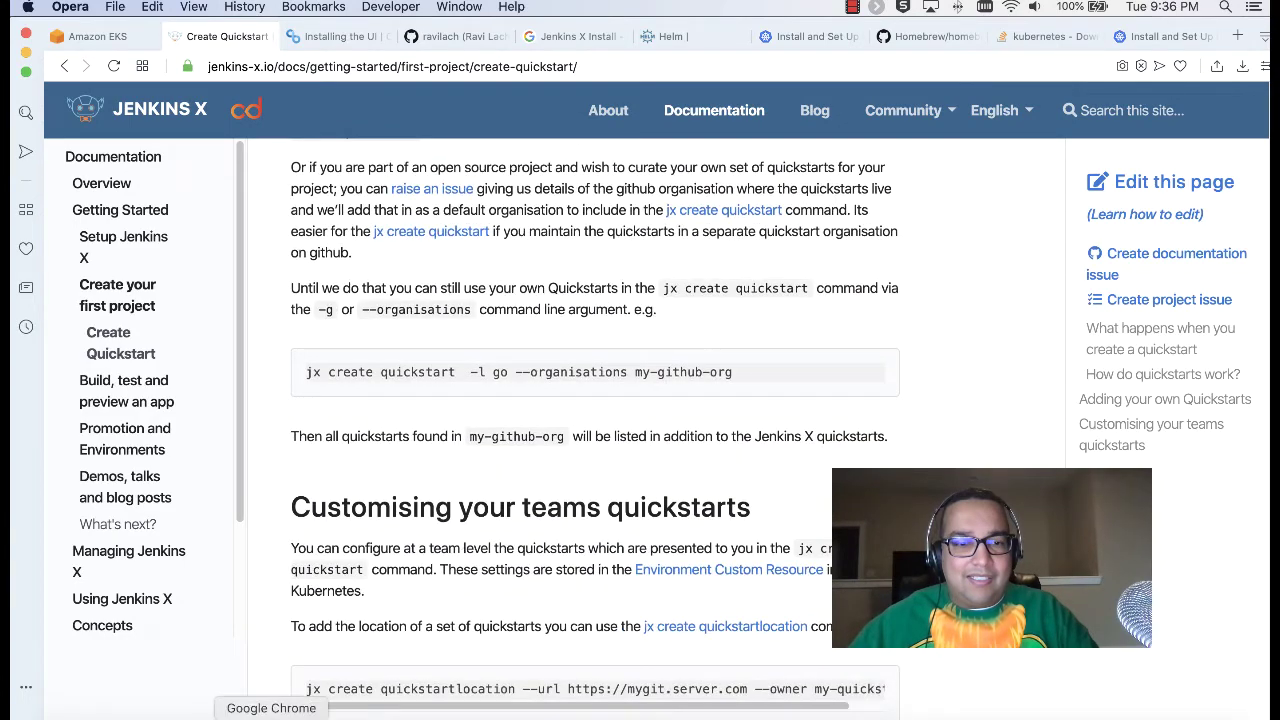
{"action": "left_click", "coordinate": [229, 712]}
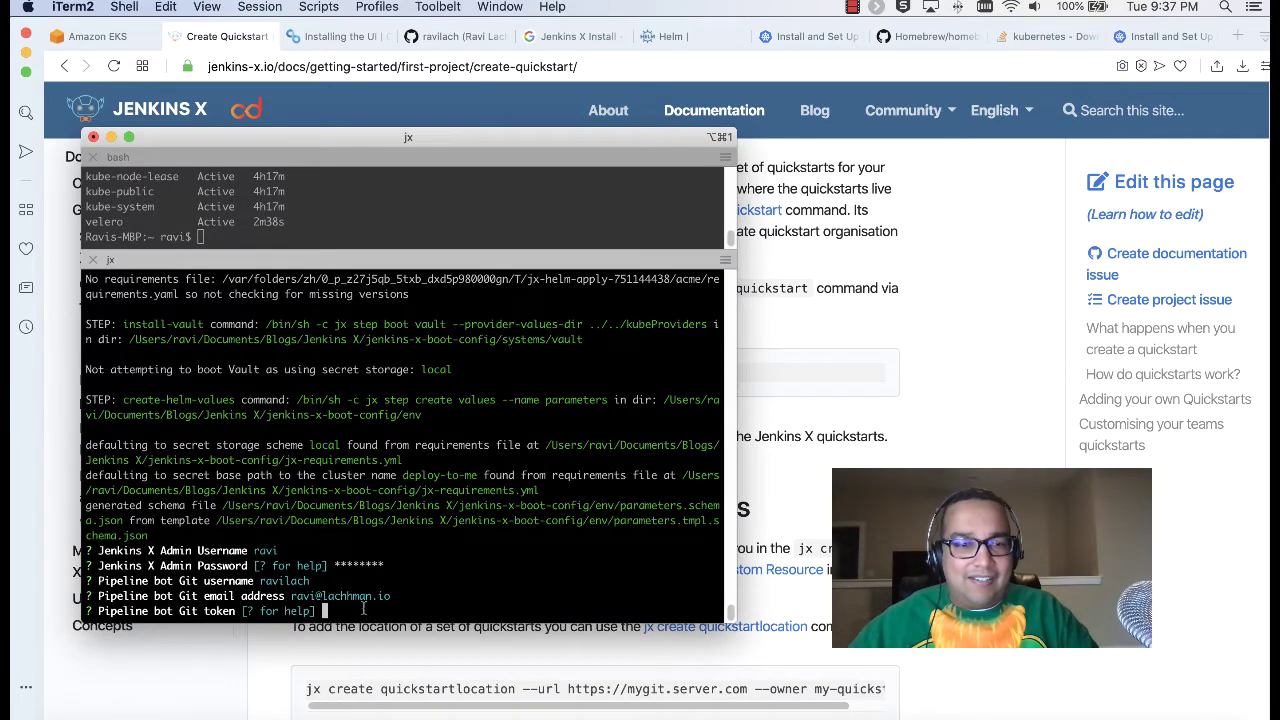
Step: Show the Git token prompt's help, then open its GitHub token-creation URL in a new Opera tab
{"action": "type", "text": "?"}
{"action": "key", "text": "Return"}
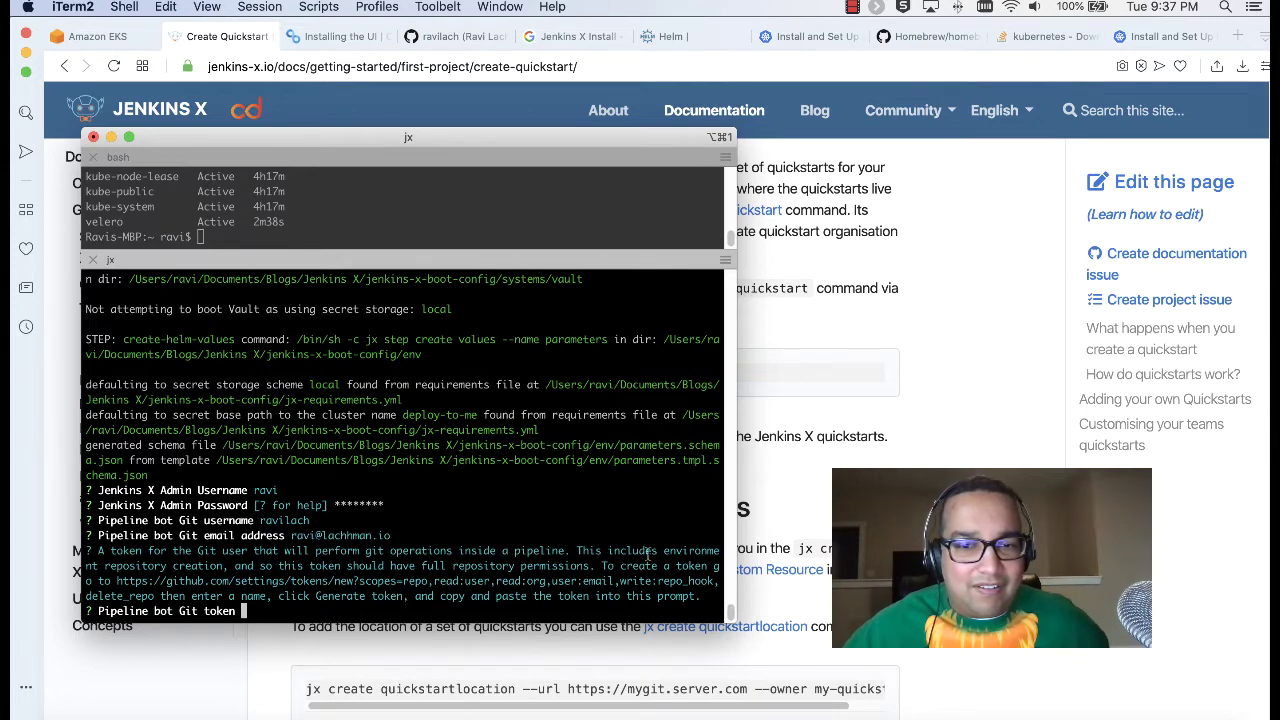
{"action": "left_click_drag", "start_coordinate": [119, 578], "coordinate": [155, 597]}
{"action": "key", "text": "super+c"}
{"action": "left_click", "coordinate": [130, 584]}
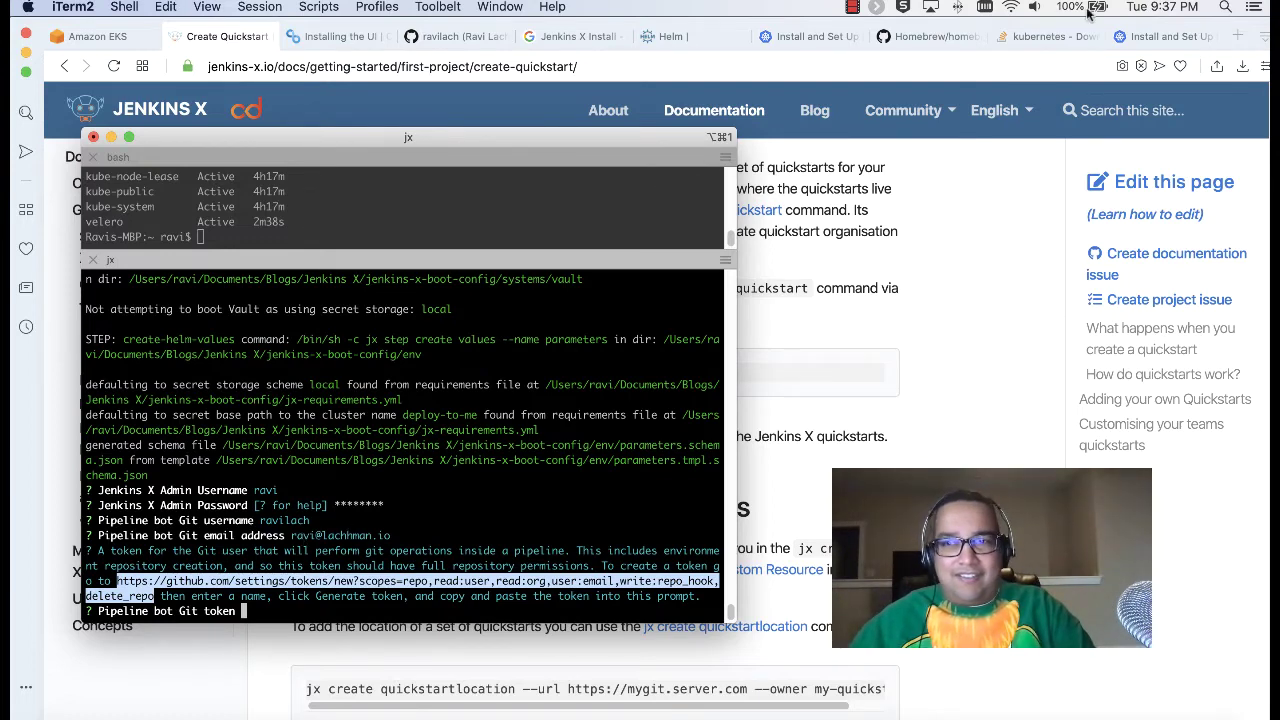
{"action": "key", "text": "super+Tab"}
{"action": "key", "text": "super+t"}
{"action": "key", "text": "super+v"}
{"action": "key", "text": "Return"}
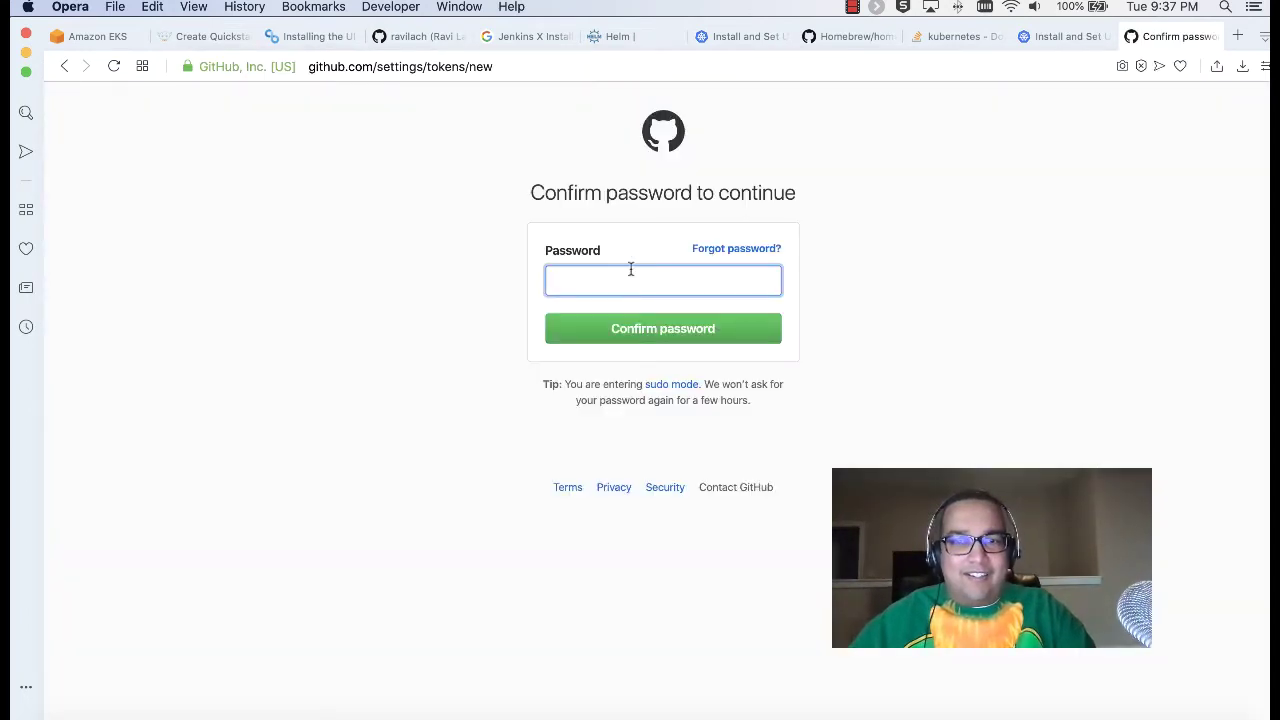
Step: Confirm the GitHub password, generate a personal access token noted 'Jenkins', then return to the Amazon EKS page
{"action": "type", "text": "•••"}
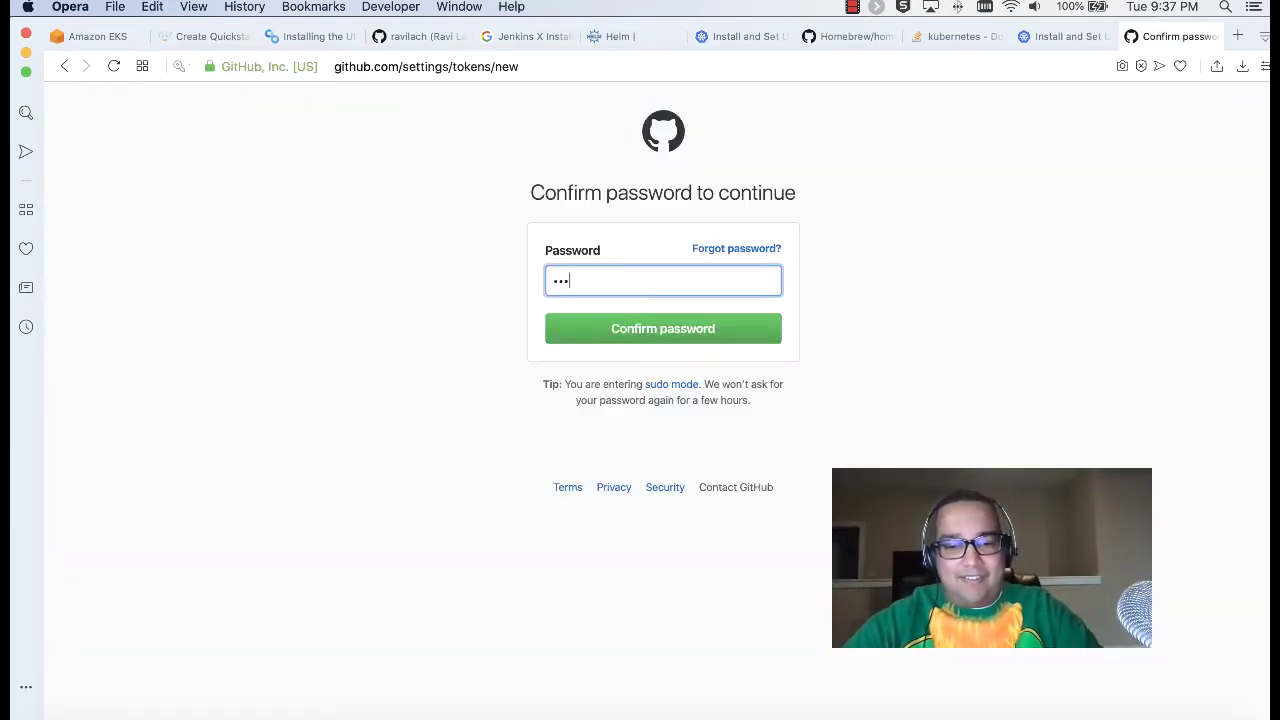
{"action": "type", "text": "•••••"}
{"action": "key", "text": "Return"}
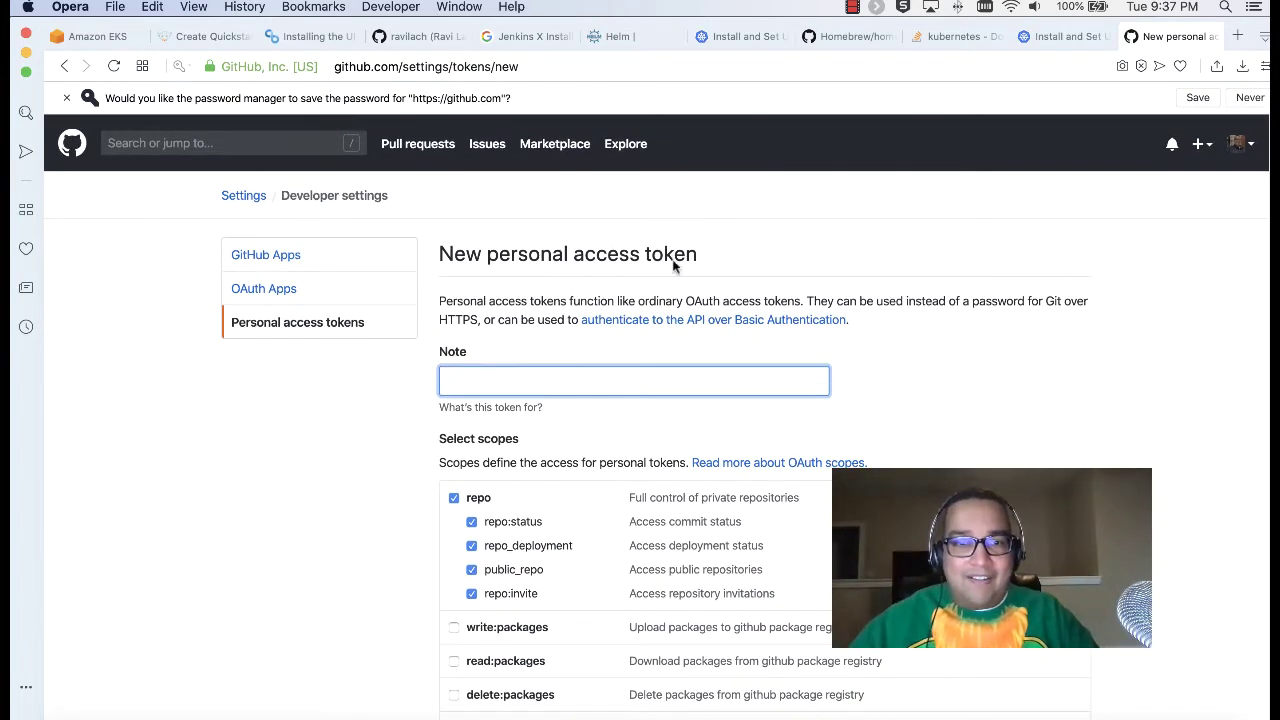
{"action": "scroll", "coordinate": [675, 260], "scroll_direction": "down", "scroll_amount": 2}
{"action": "type", "text": "Jenkins X"}
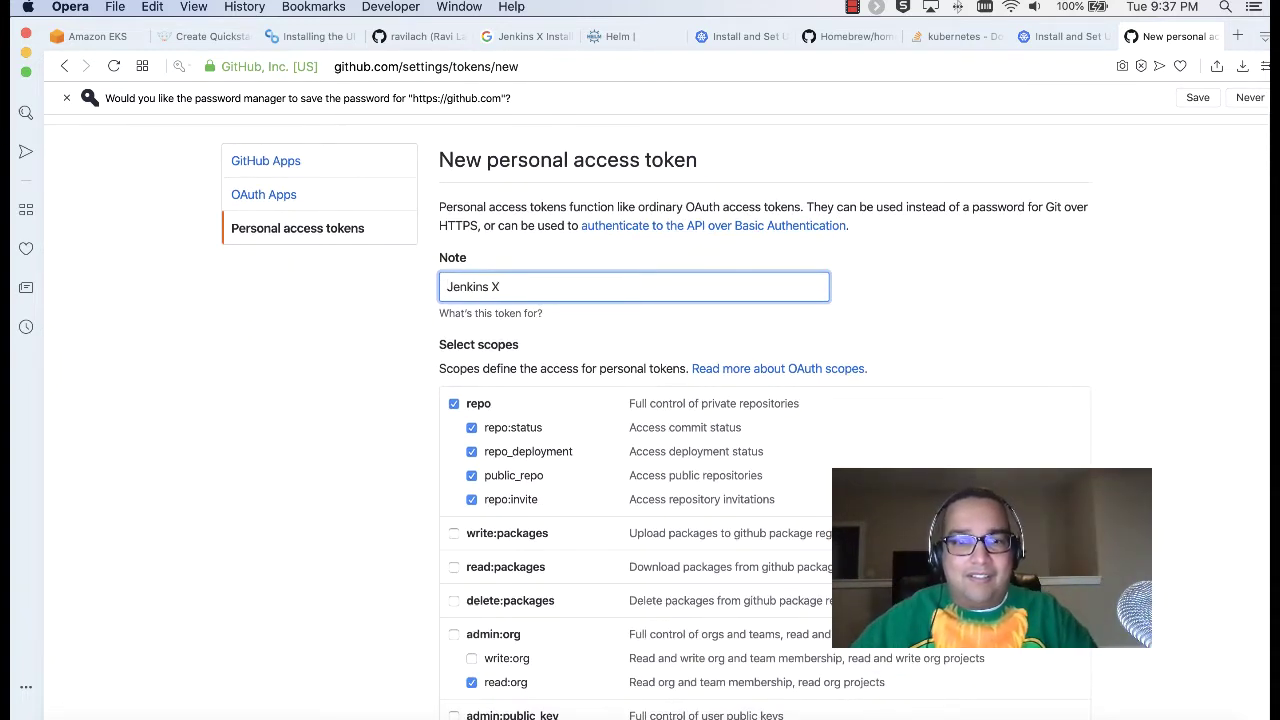
{"action": "scroll", "coordinate": [662, 322], "scroll_direction": "down", "scroll_amount": 10}
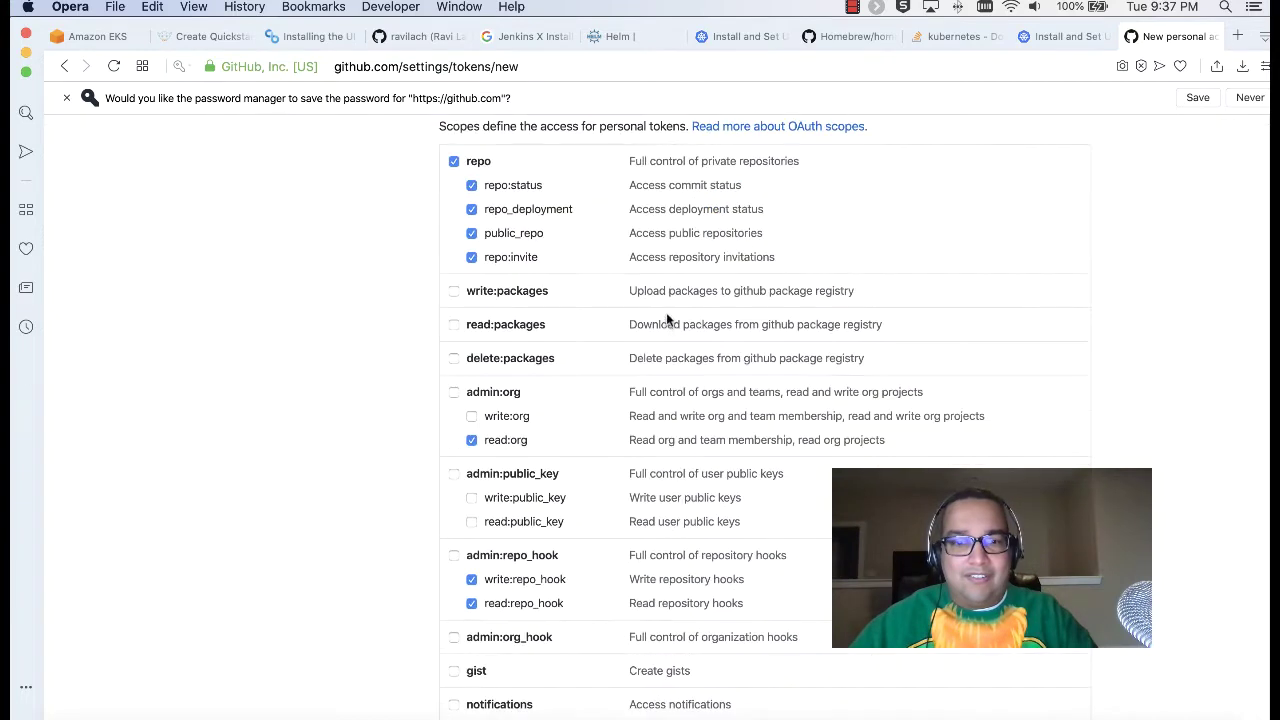
{"action": "left_click", "coordinate": [500, 557]}
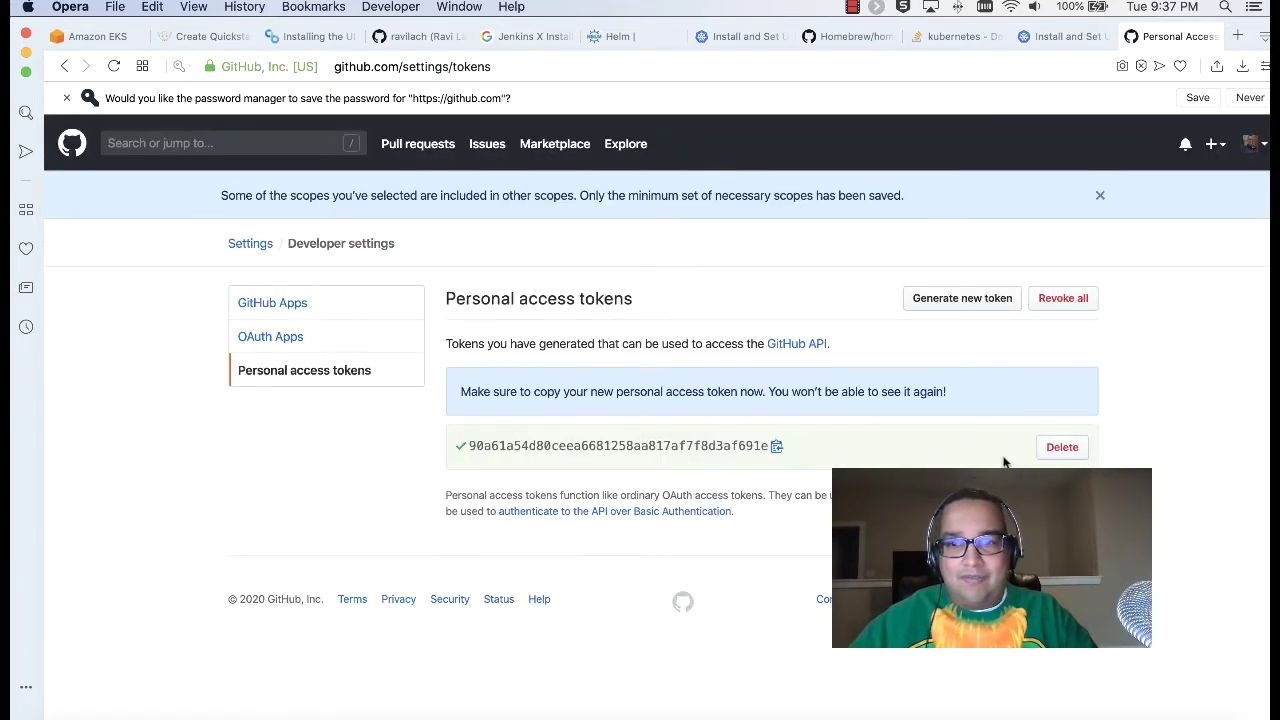
{"action": "left_click", "coordinate": [777, 450]}
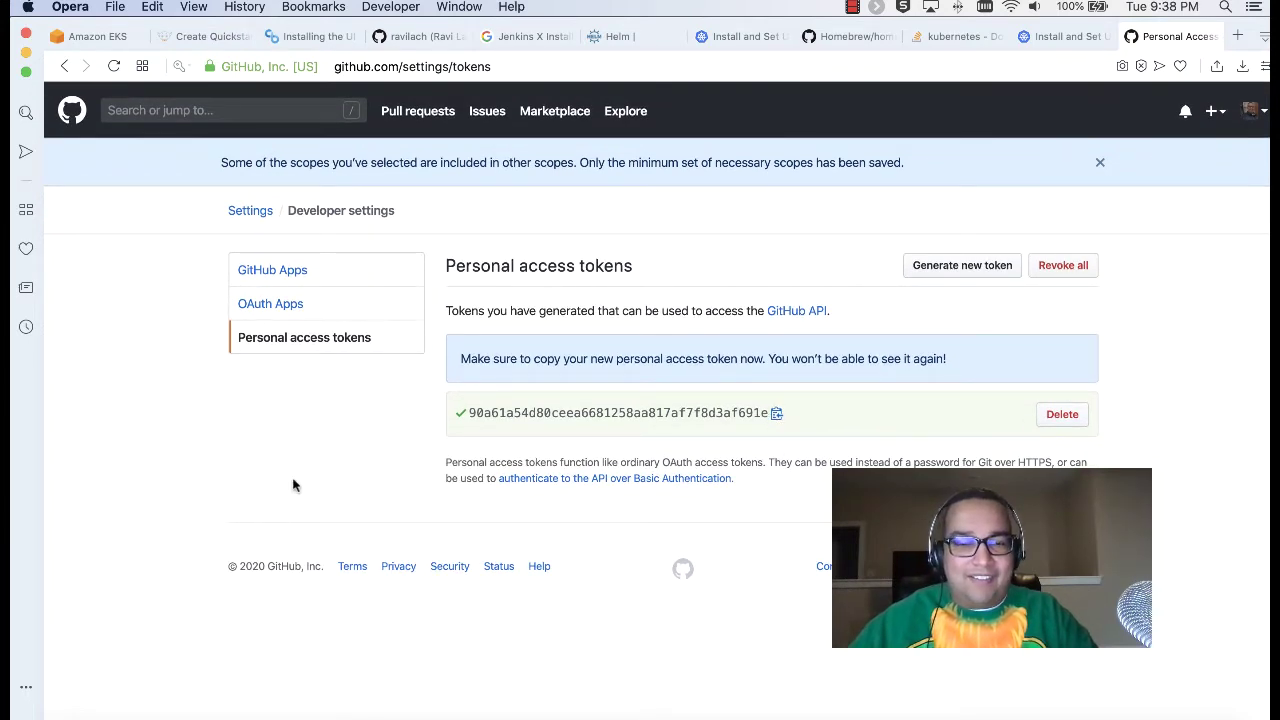
{"action": "left_click", "coordinate": [78, 37]}
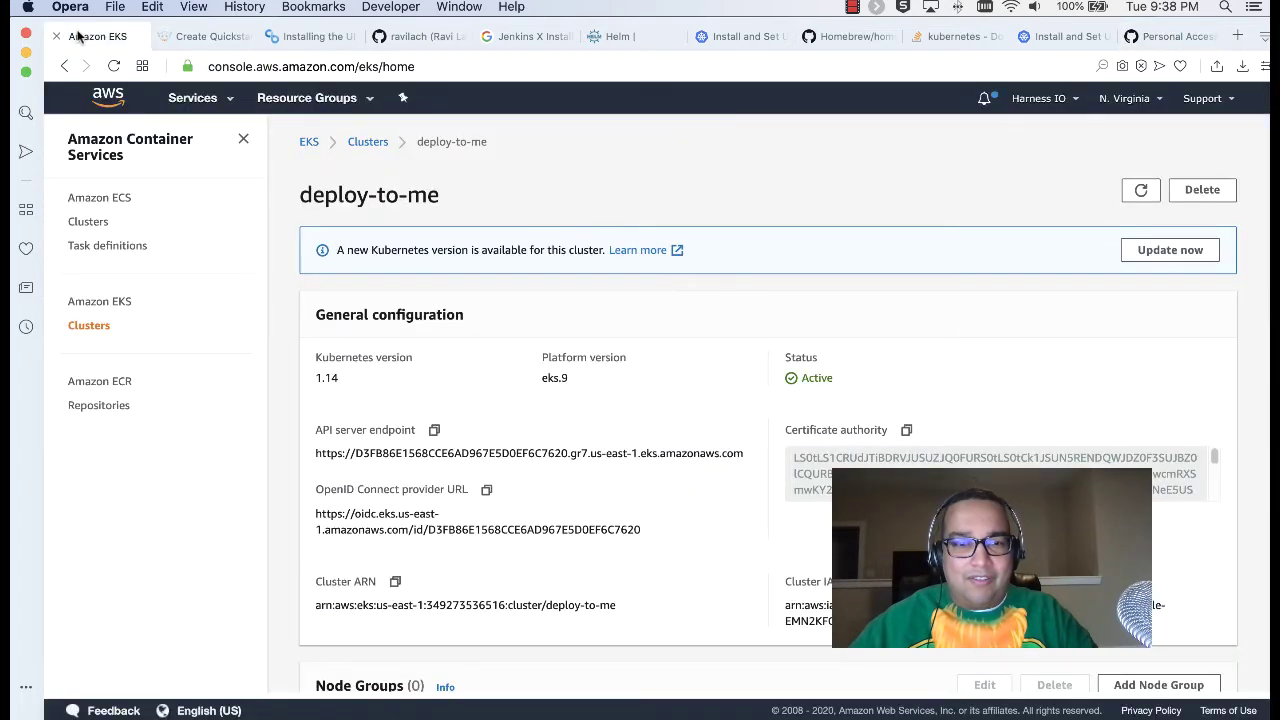
Step: Paste the new GitHub token at jx's pipeline bot Git token prompt and copy the token-creation URL
{"action": "left_click", "coordinate": [222, 716]}
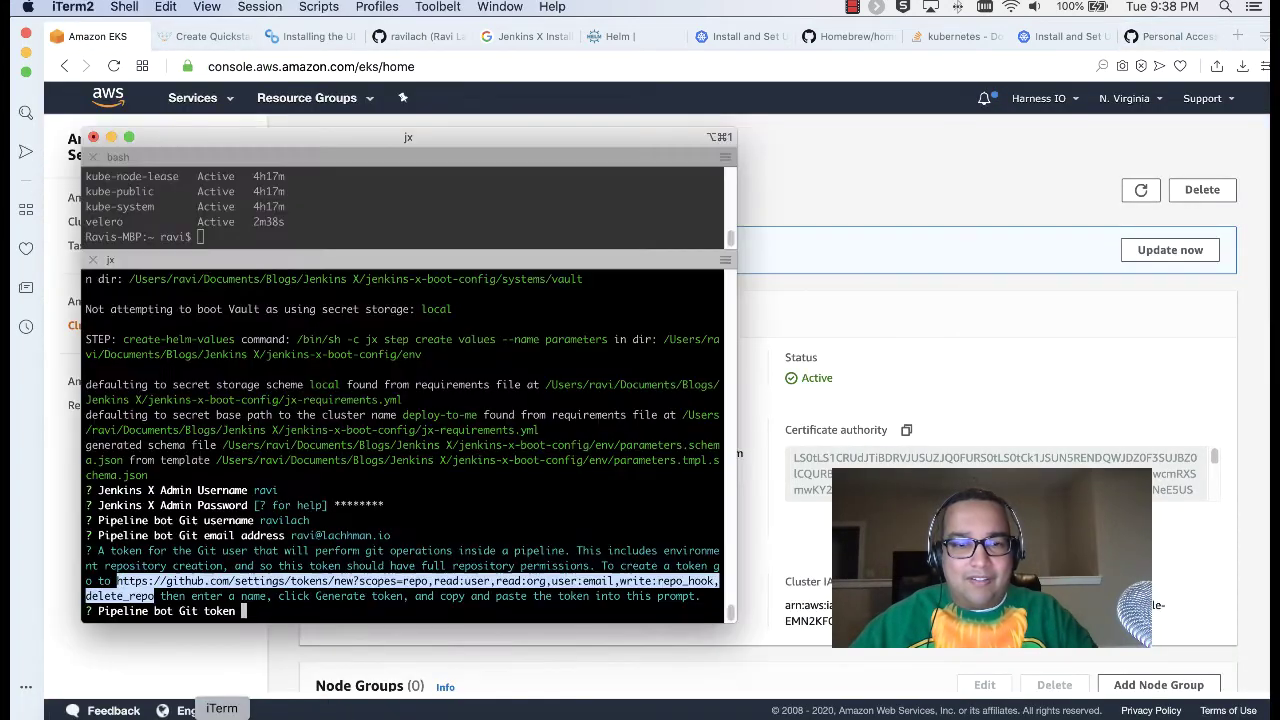
{"action": "left_click", "coordinate": [314, 607]}
{"action": "key", "text": "super+v"}
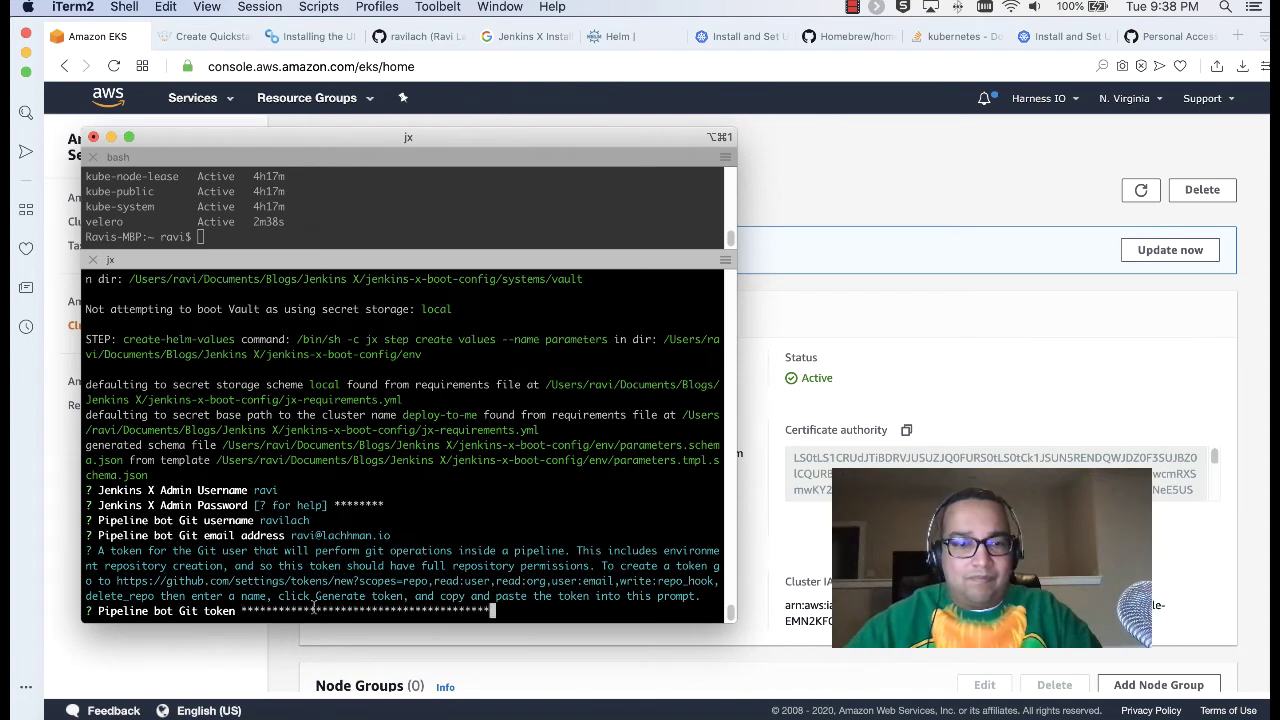
{"action": "key", "text": "Return"}
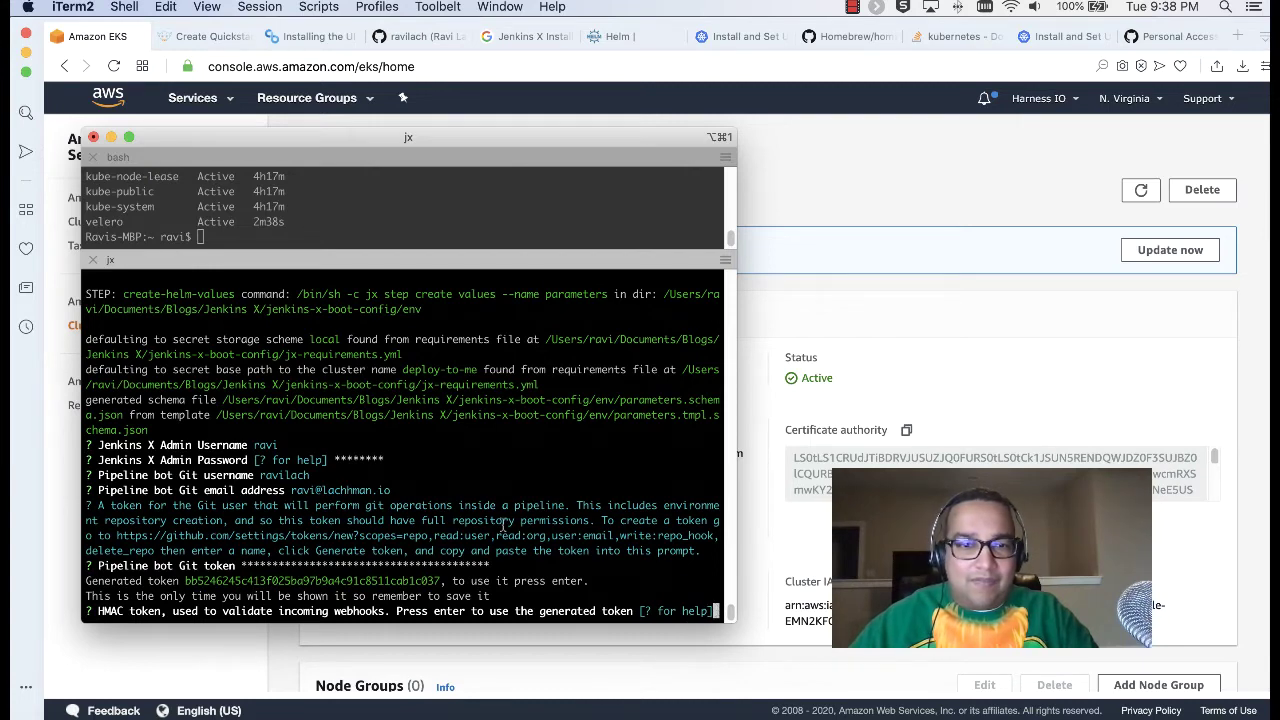
{"action": "left_click_drag", "start_coordinate": [117, 536], "coordinate": [155, 551]}
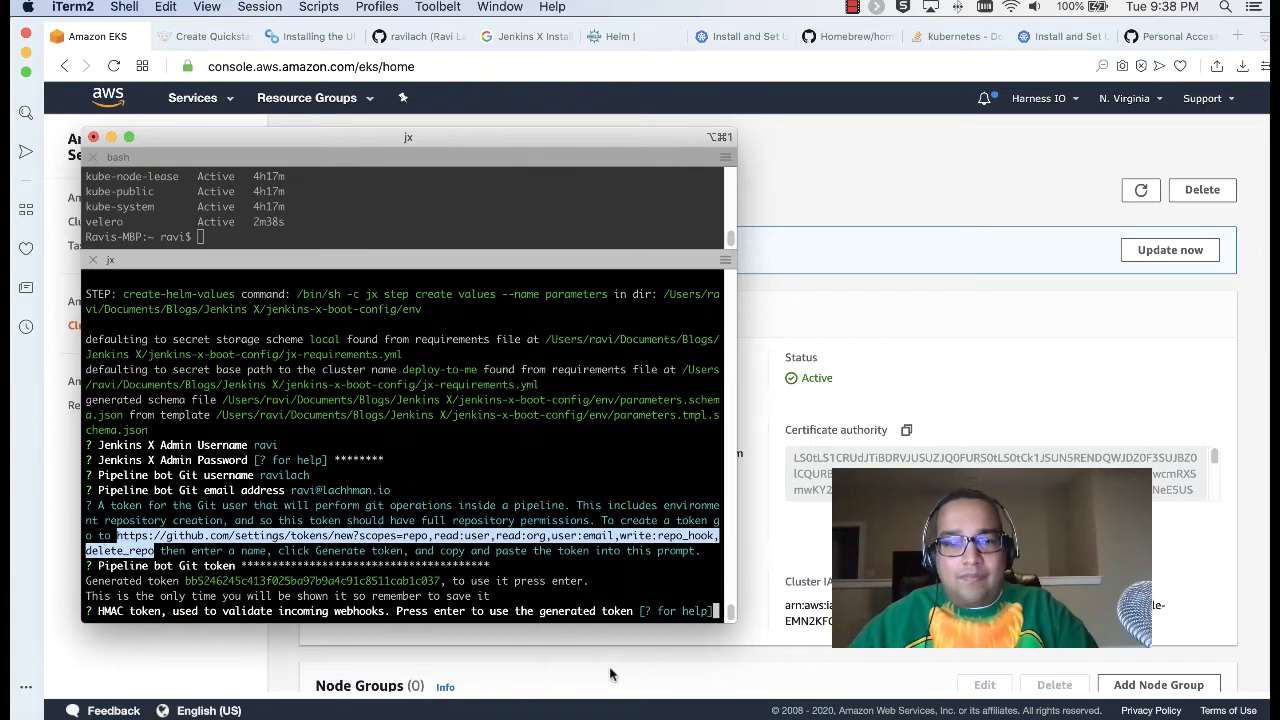
{"action": "left_click", "coordinate": [420, 716]}
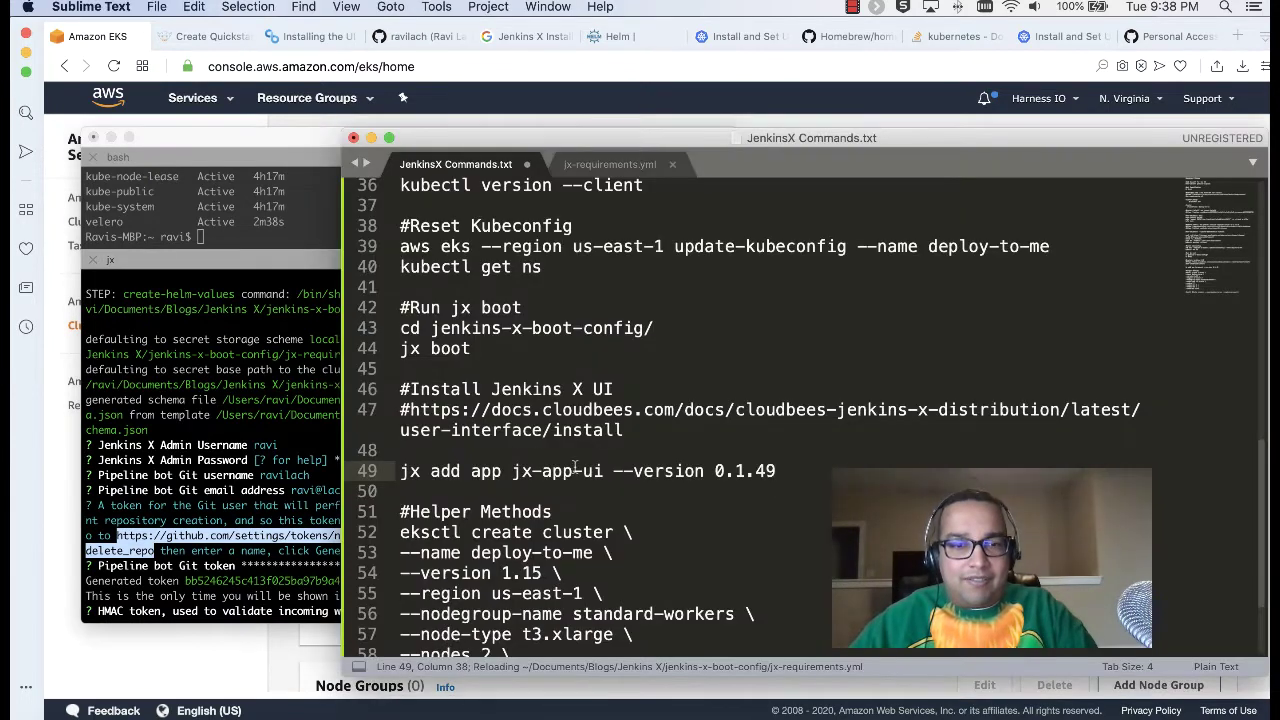
Step: Add a '#Generate a Git Bot Token' heading with the pasted GitHub token URL below the jx boot line
{"action": "scroll", "coordinate": [568, 462], "scroll_direction": "down", "scroll_amount": 3}
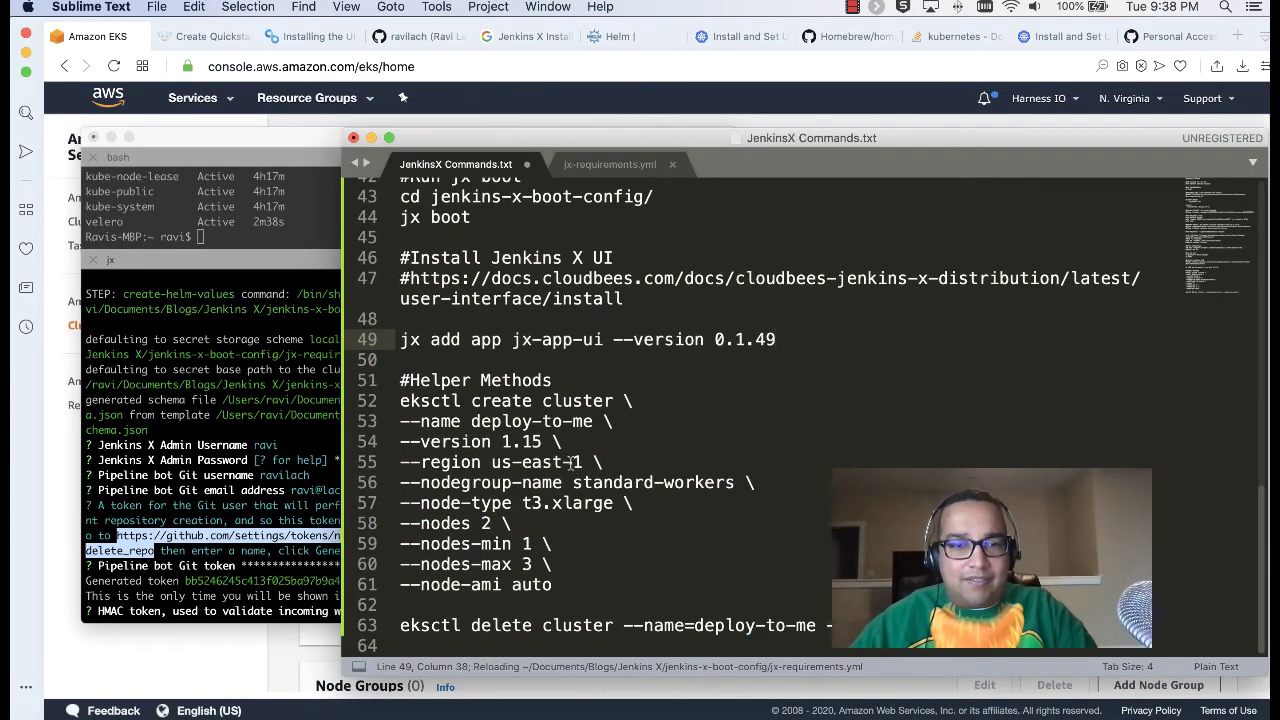
{"action": "scroll", "coordinate": [580, 447], "scroll_direction": "up", "scroll_amount": 2}
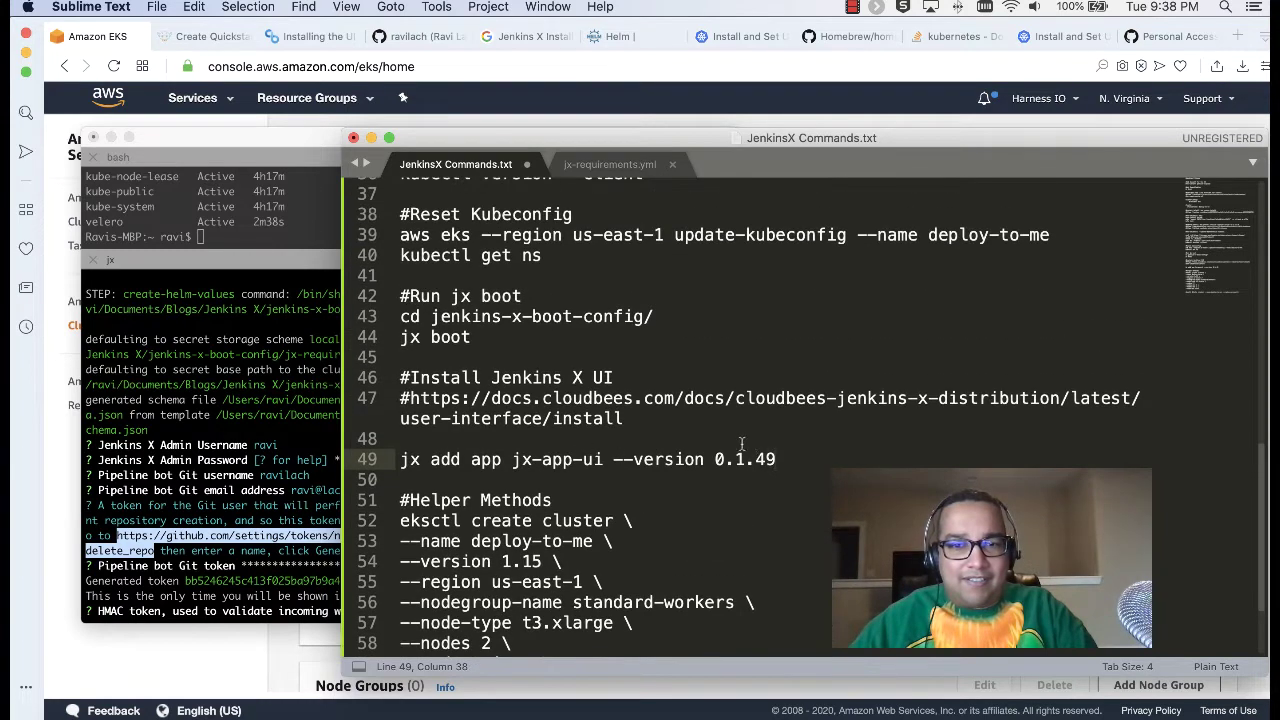
{"action": "left_click", "coordinate": [537, 337]}
{"action": "key", "text": "Return"}
{"action": "key", "text": "Return"}
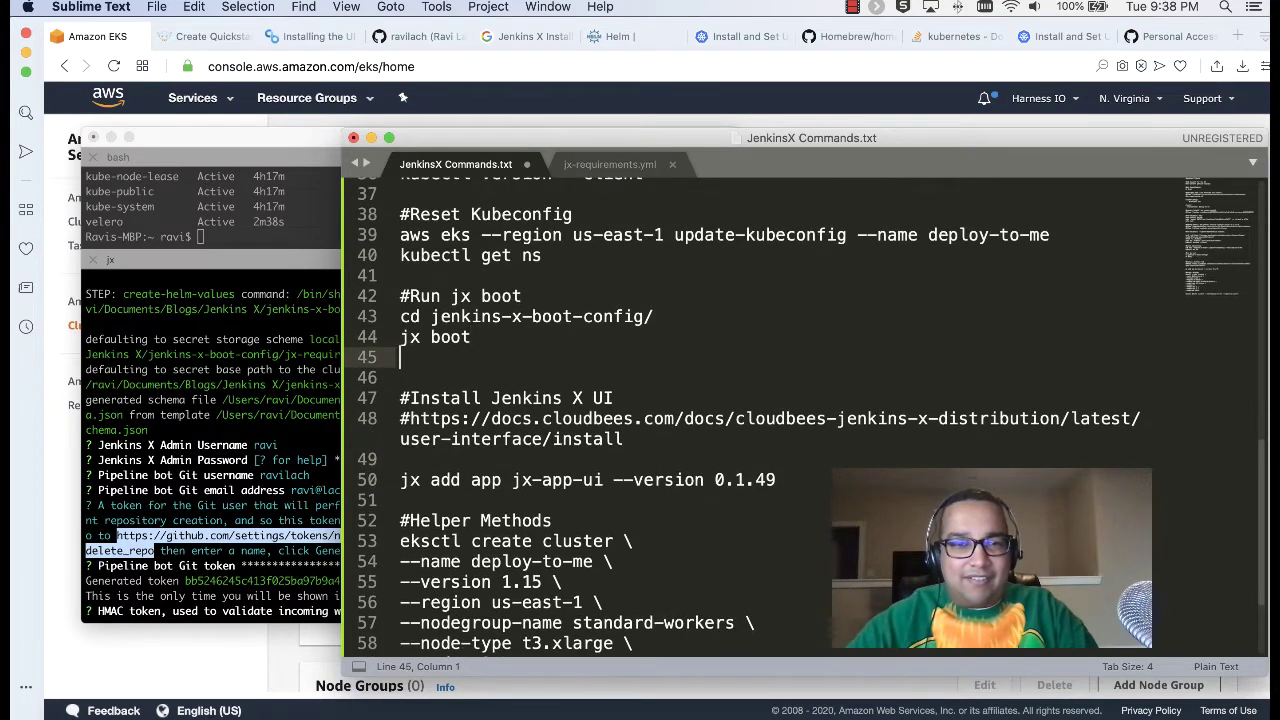
{"action": "type", "text": "#Generate a GIT Token"}
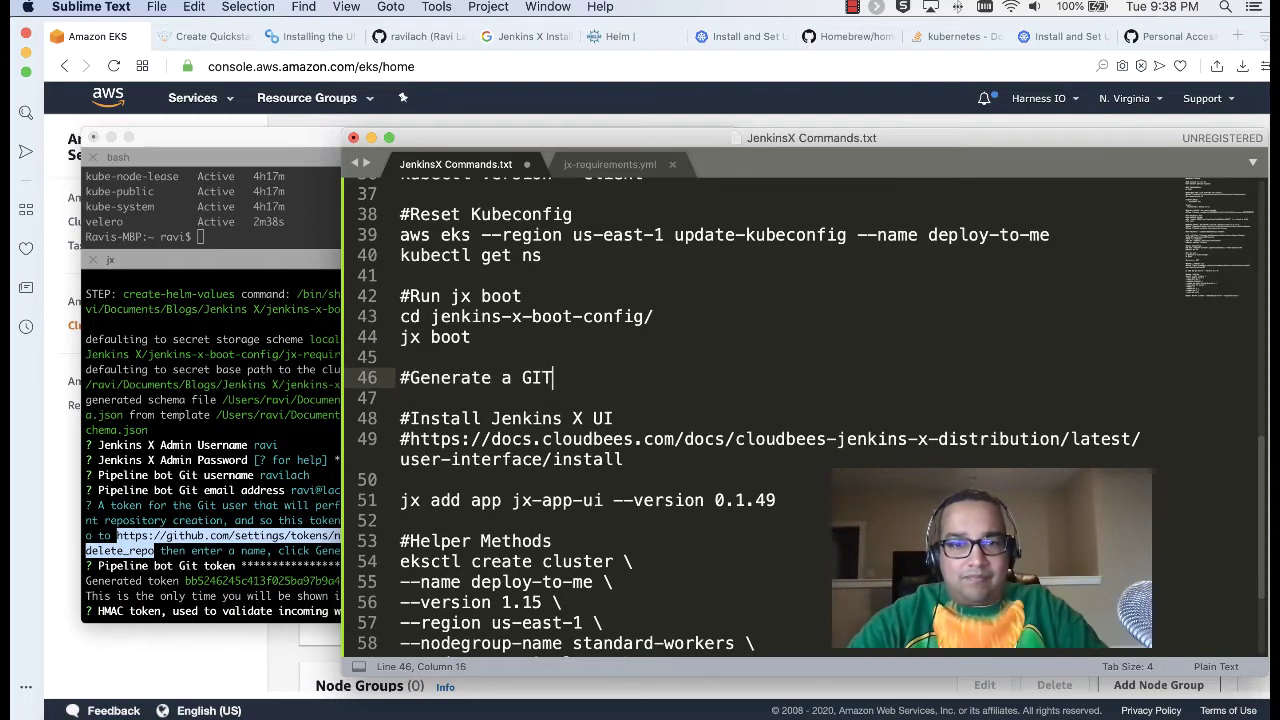
{"action": "key", "text": "Return"}
{"action": "key", "text": "super+v"}
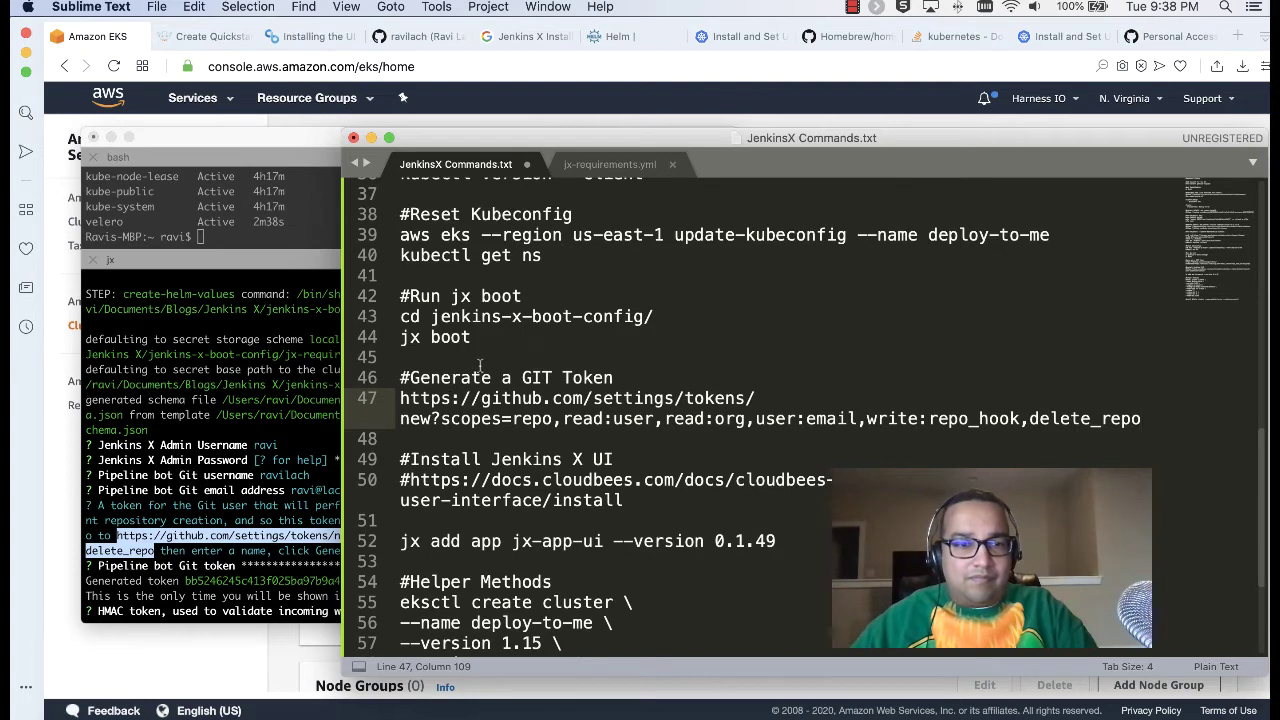
{"action": "left_click", "coordinate": [551, 376]}
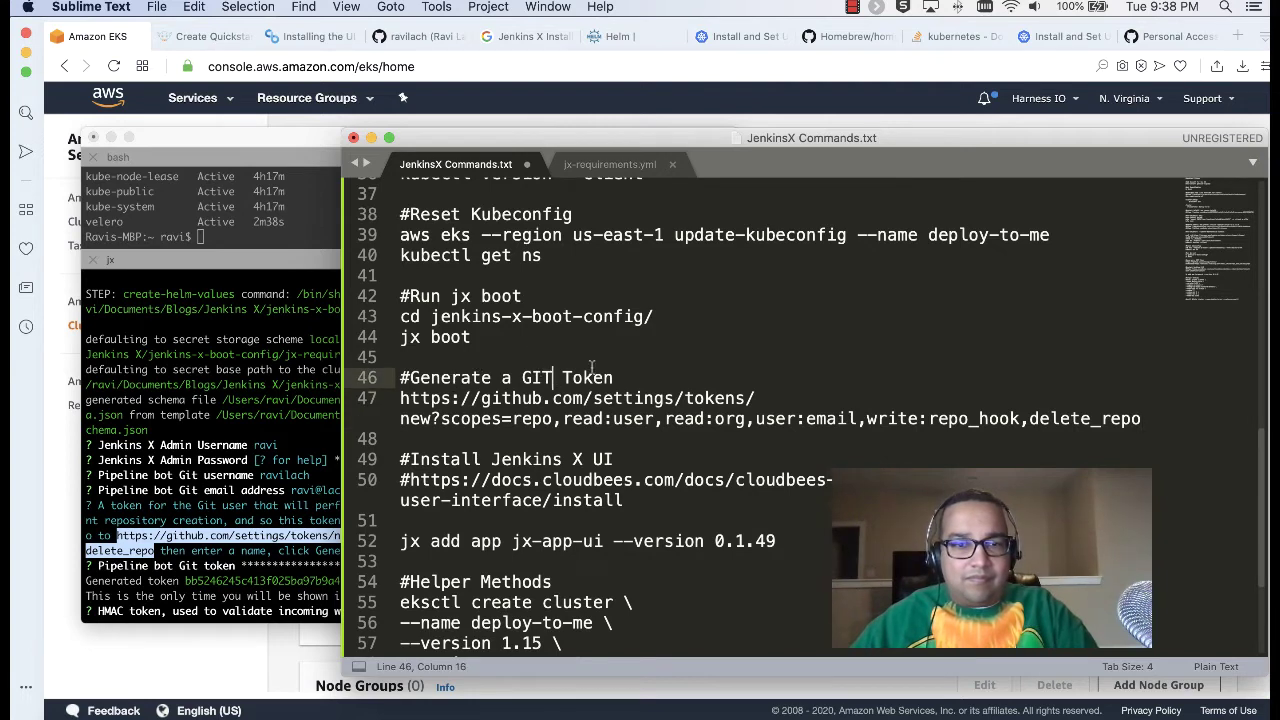
{"action": "key", "text": "BackSpace"}
{"action": "key", "text": "BackSpace"}
{"action": "type", "text": "it Bot"}
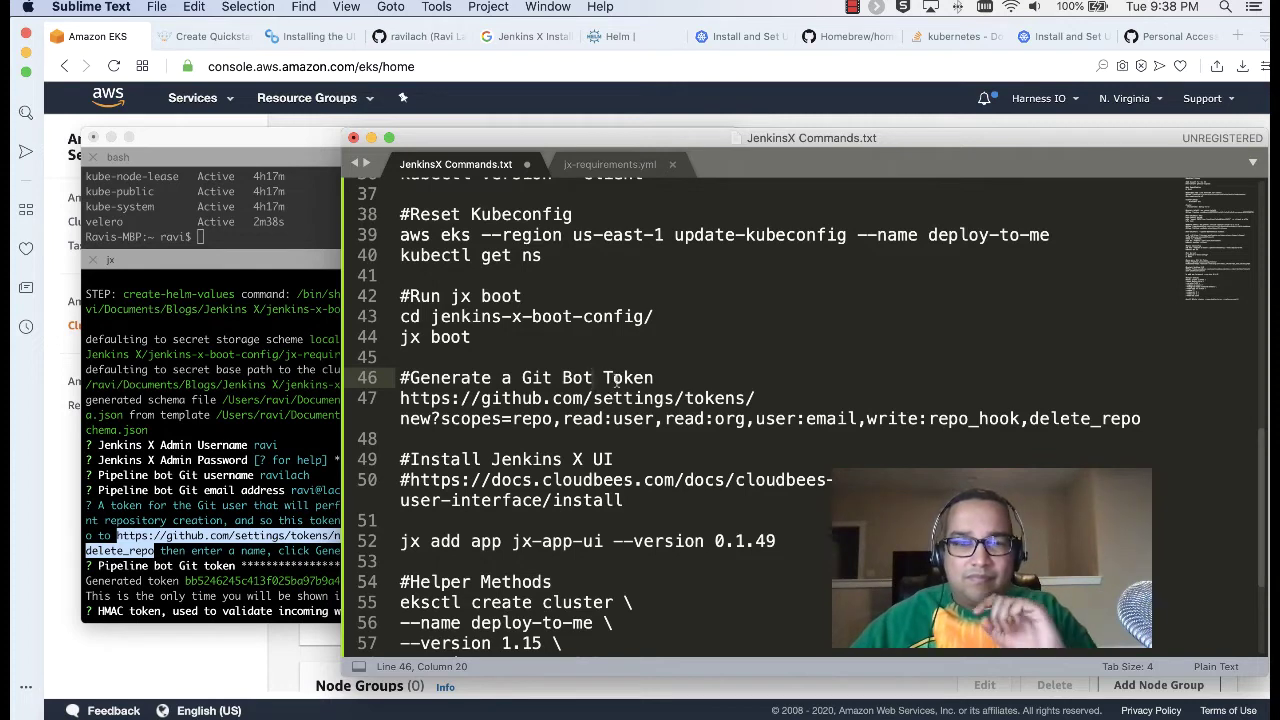
Step: Accept the generated HMAC token and answer y to use an external Docker registry
{"action": "left_click", "coordinate": [200, 498]}
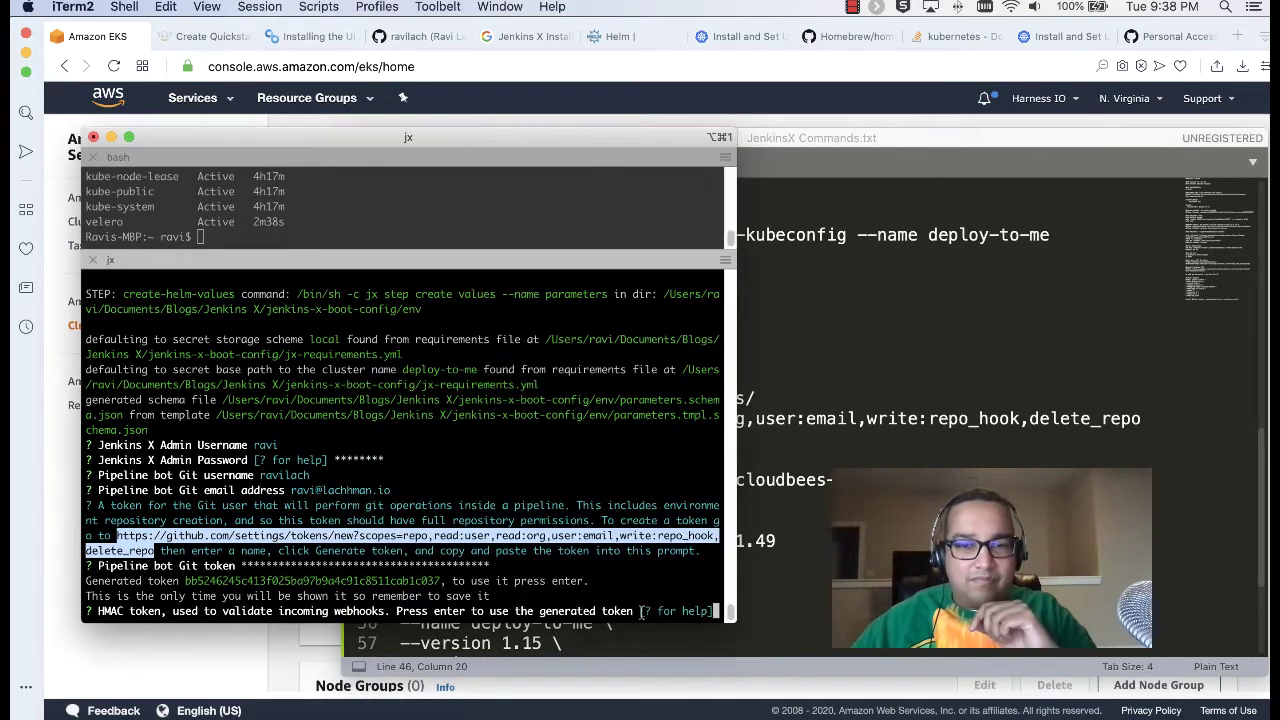
{"action": "left_click", "coordinate": [715, 612]}
{"action": "key", "text": "Return"}
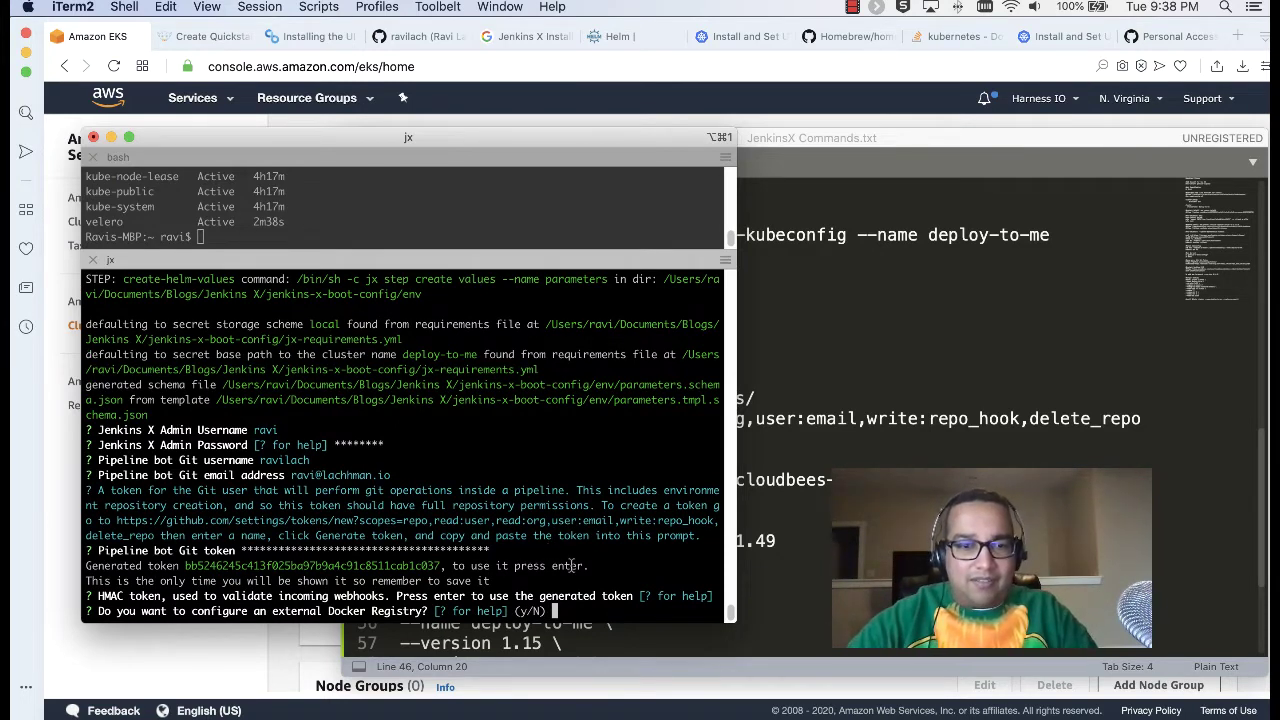
{"action": "type", "text": "?"}
{"action": "key", "text": "Return"}
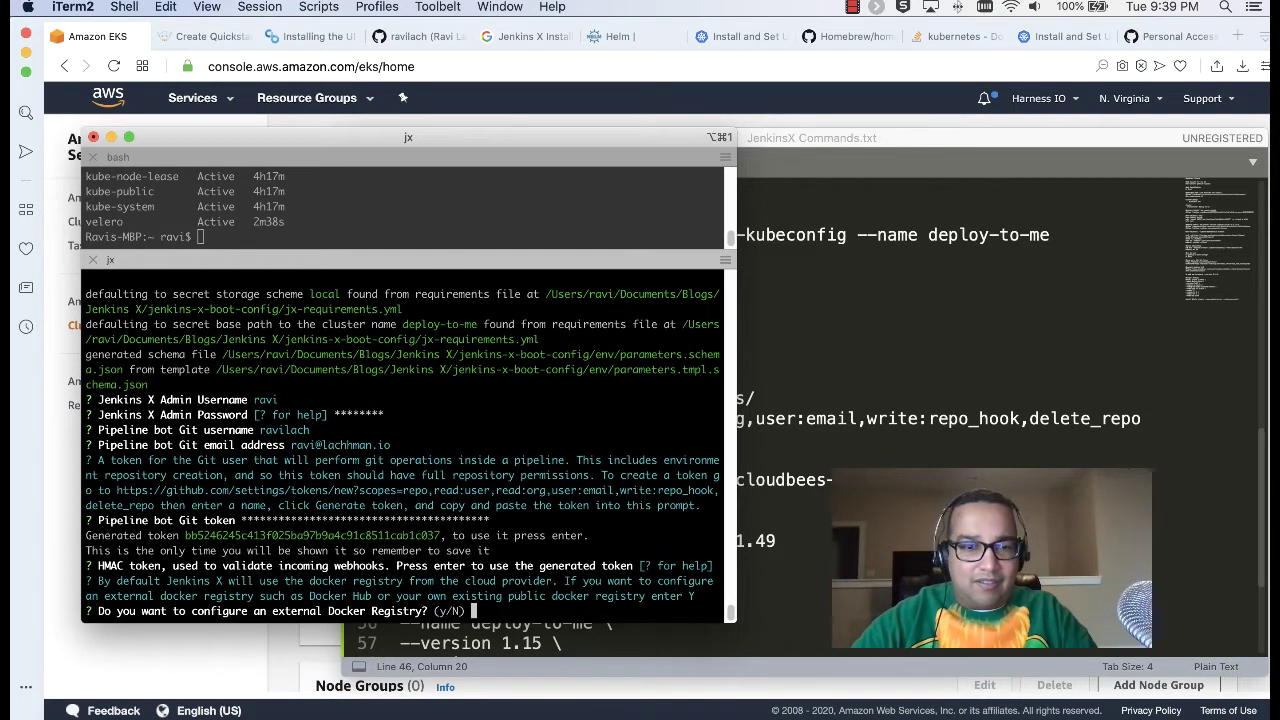
{"action": "type", "text": "y"}
{"action": "key", "text": "Return"}
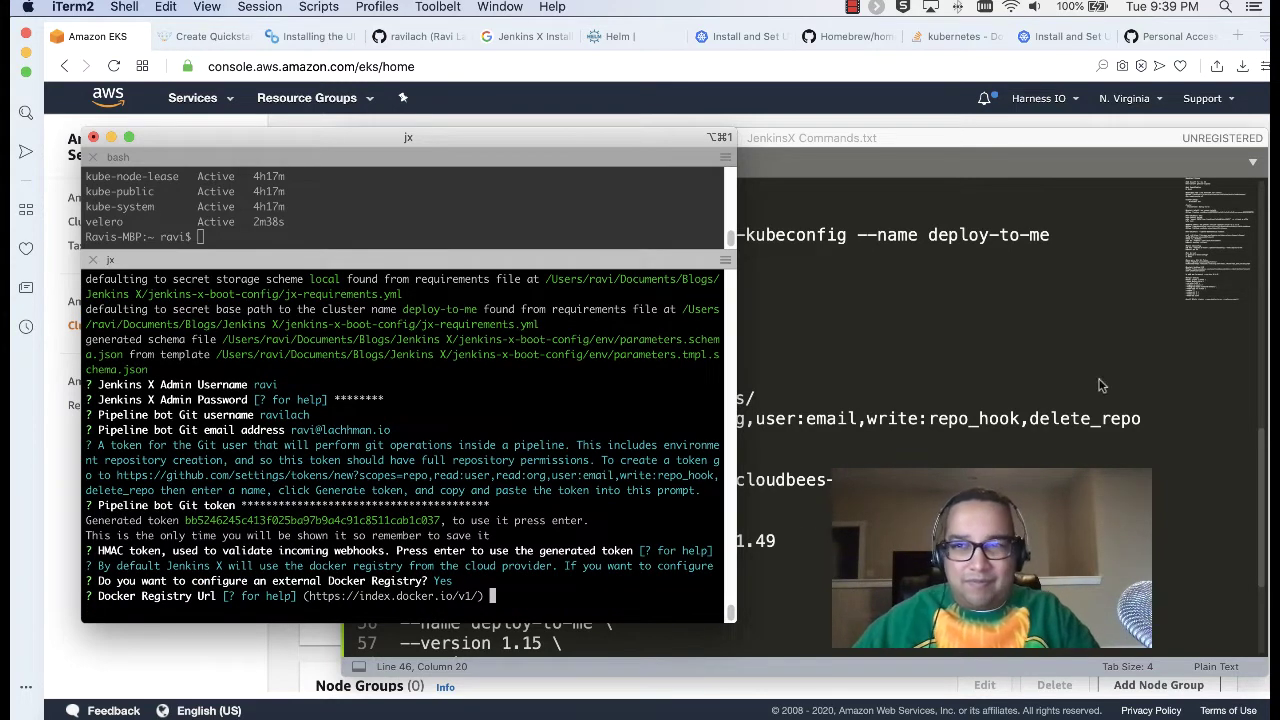
{"action": "left_click", "coordinate": [1237, 43]}
Step: Search Google for 'docker hub url' and read the Stack Overflow answer about the registry URL
{"action": "left_click", "coordinate": [1237, 36]}
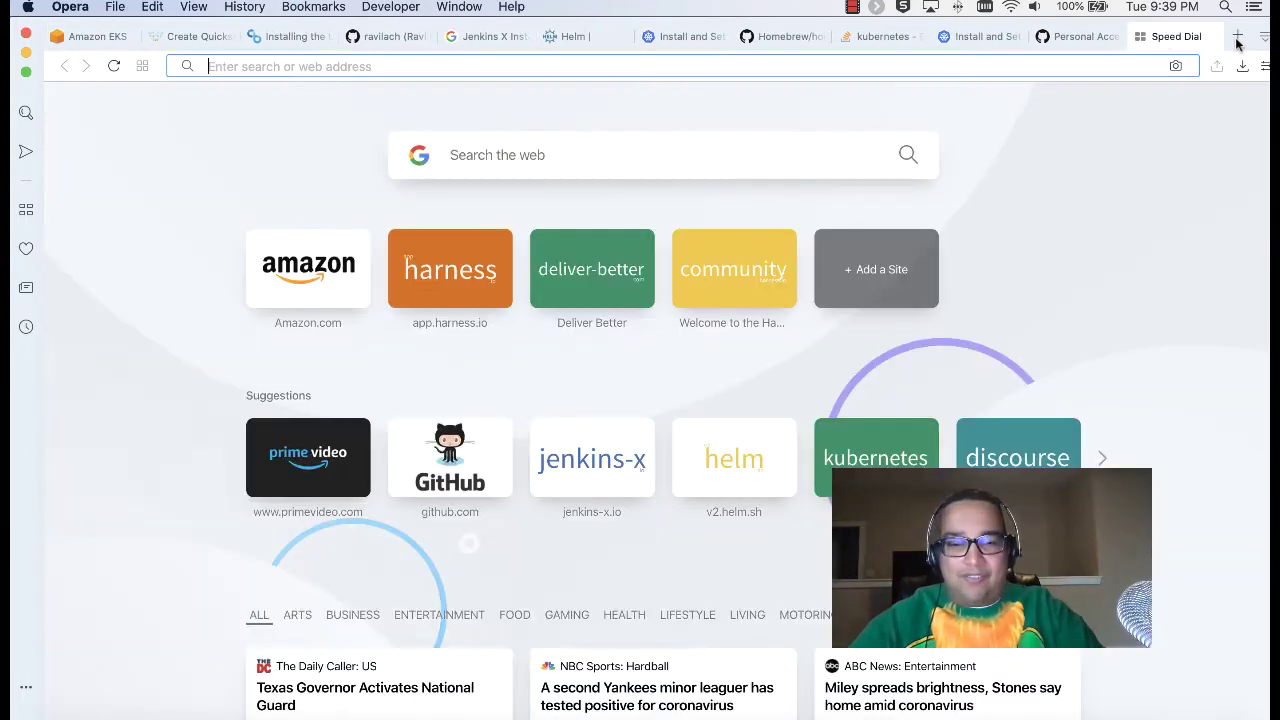
{"action": "type", "text": "docker hub url"}
{"action": "key", "text": "Return"}
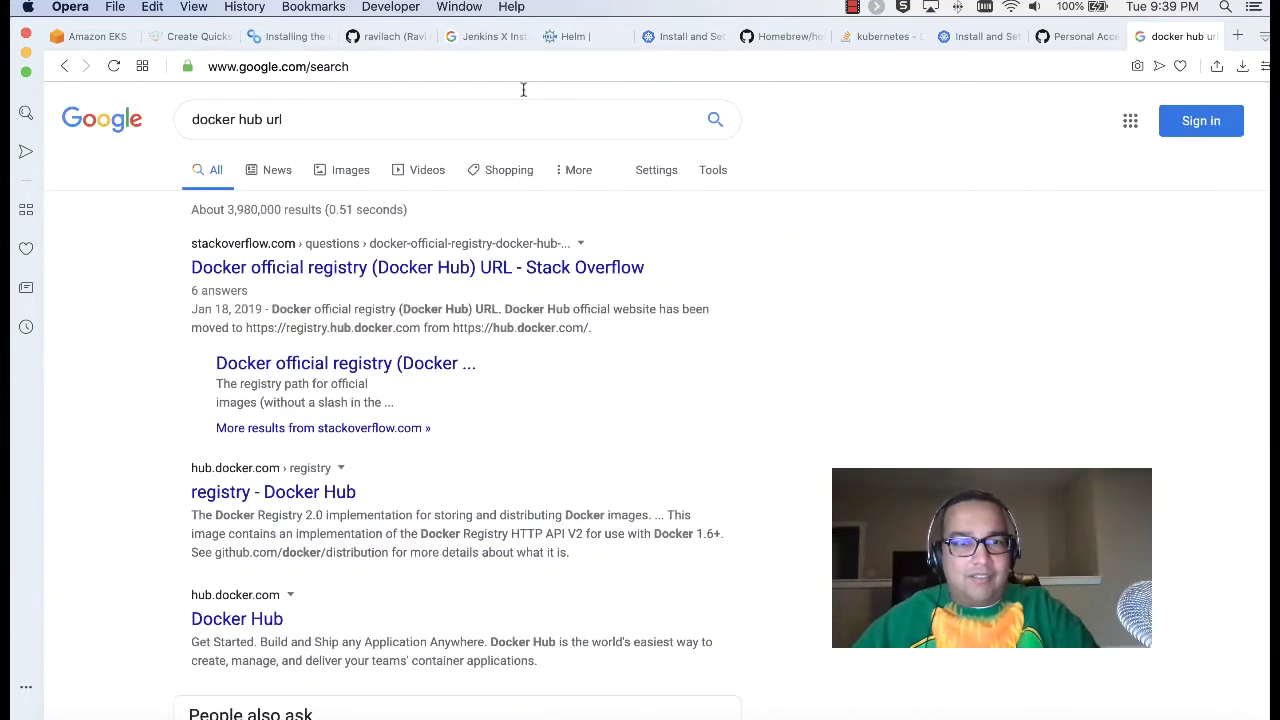
{"action": "left_click", "coordinate": [428, 270]}
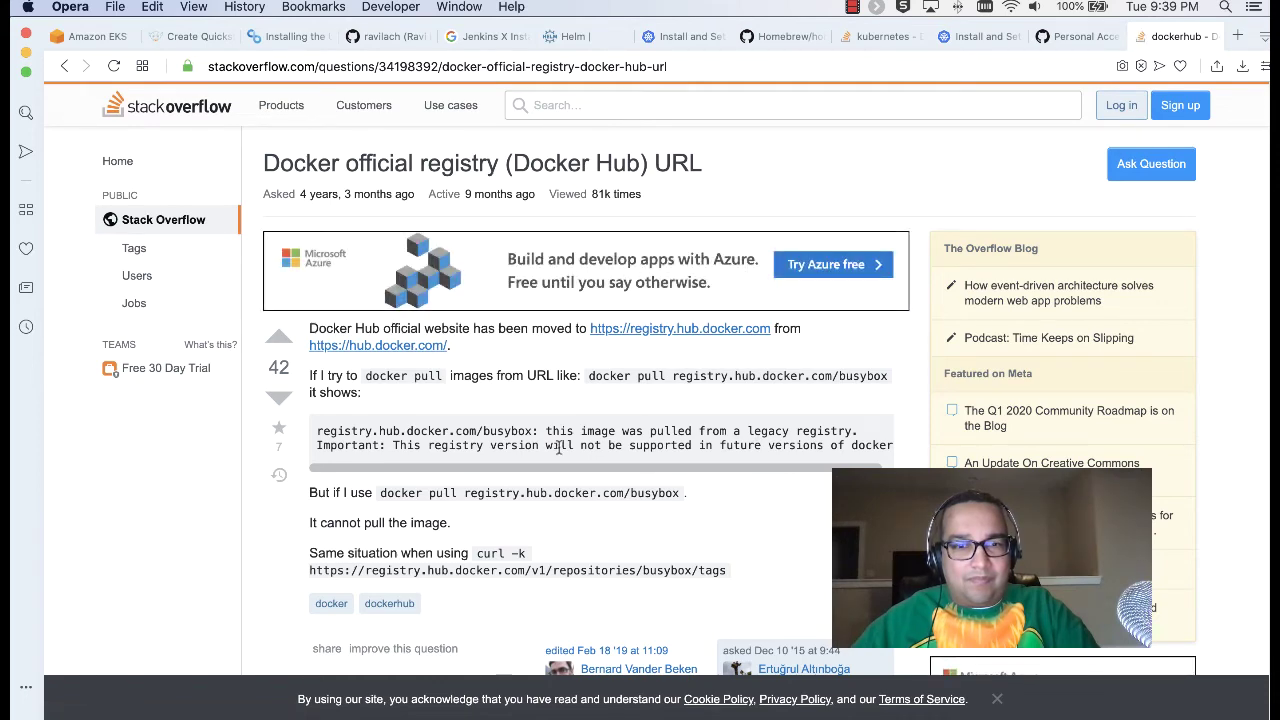
{"action": "scroll", "coordinate": [560, 450], "scroll_direction": "down", "scroll_amount": 5}
{"action": "scroll", "coordinate": [559, 453], "scroll_direction": "down", "scroll_amount": 10}
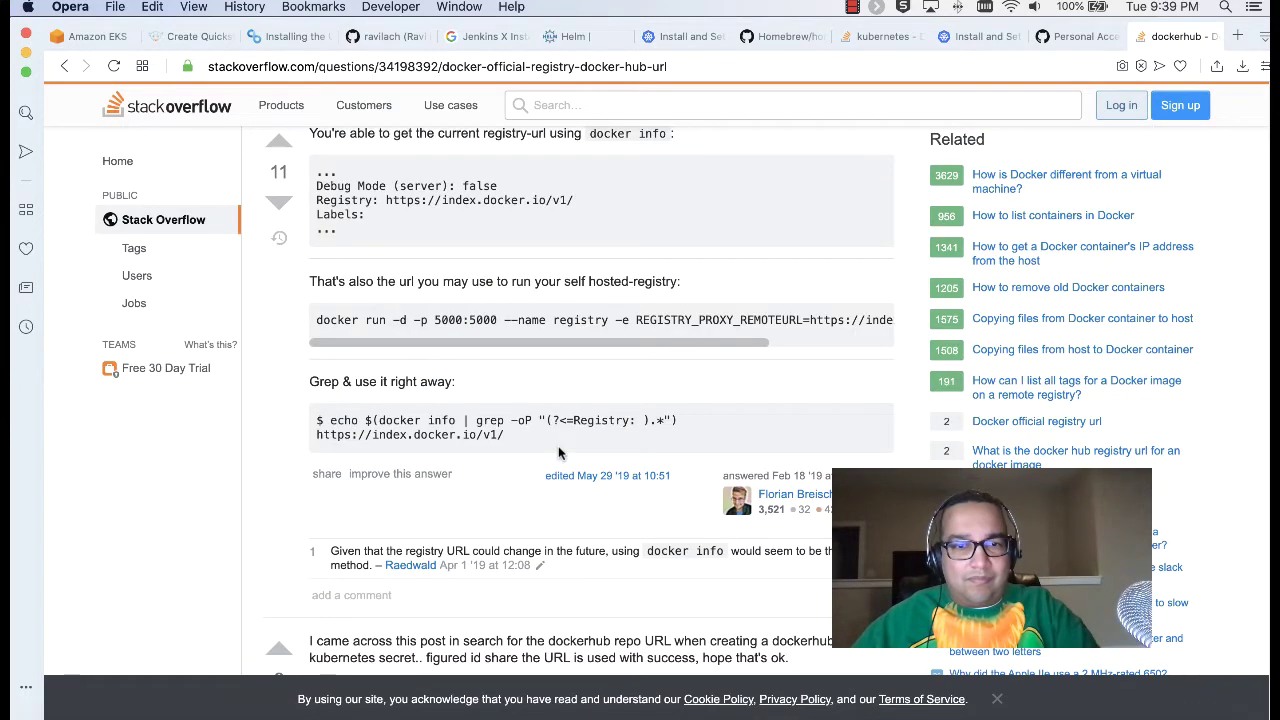
{"action": "scroll", "coordinate": [558, 453], "scroll_direction": "up", "scroll_amount": 3}
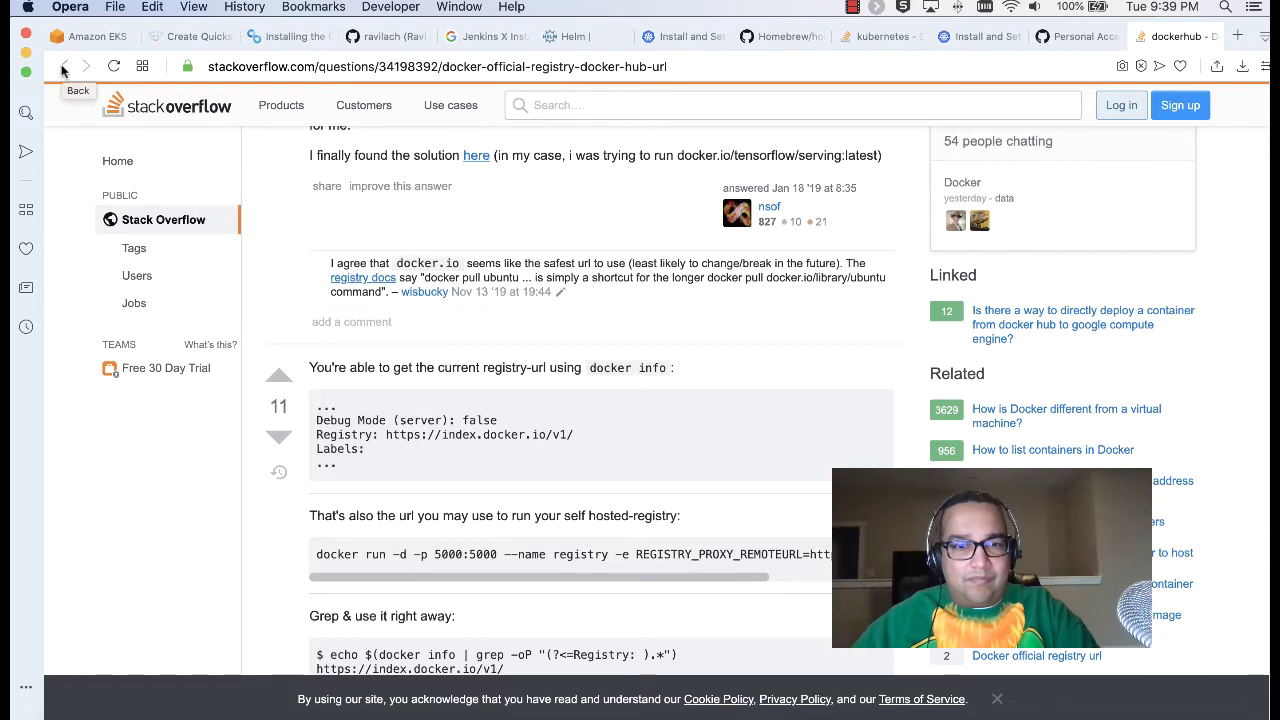
{"action": "left_click", "coordinate": [62, 67]}
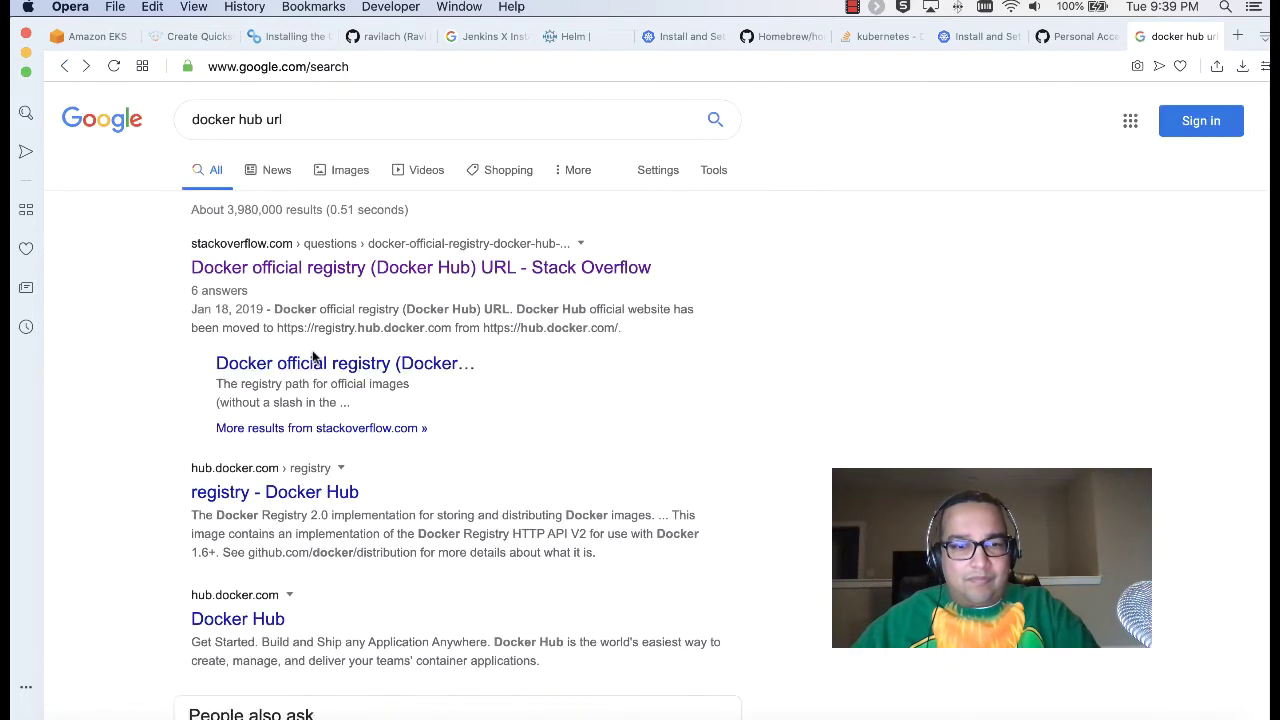
Step: Search Google for 'docker hub public registry url' instead
{"action": "left_click", "coordinate": [294, 119]}
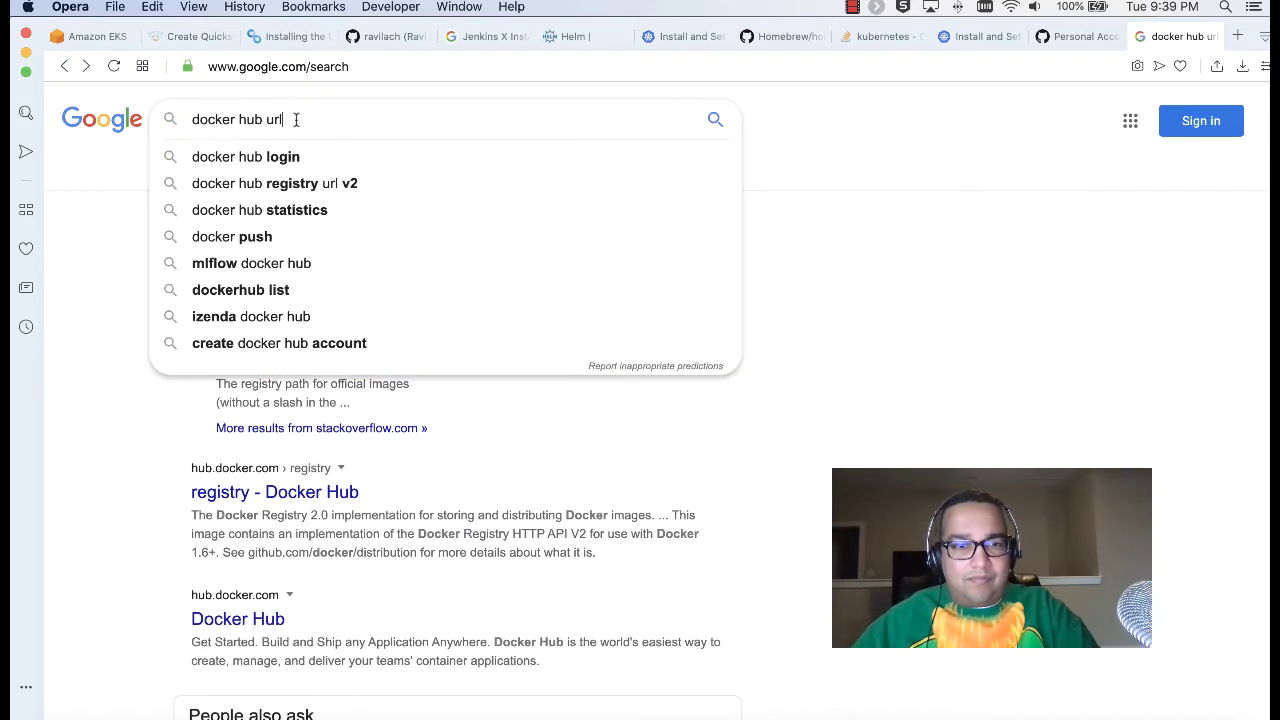
{"action": "triple_click", "coordinate": [296, 119]}
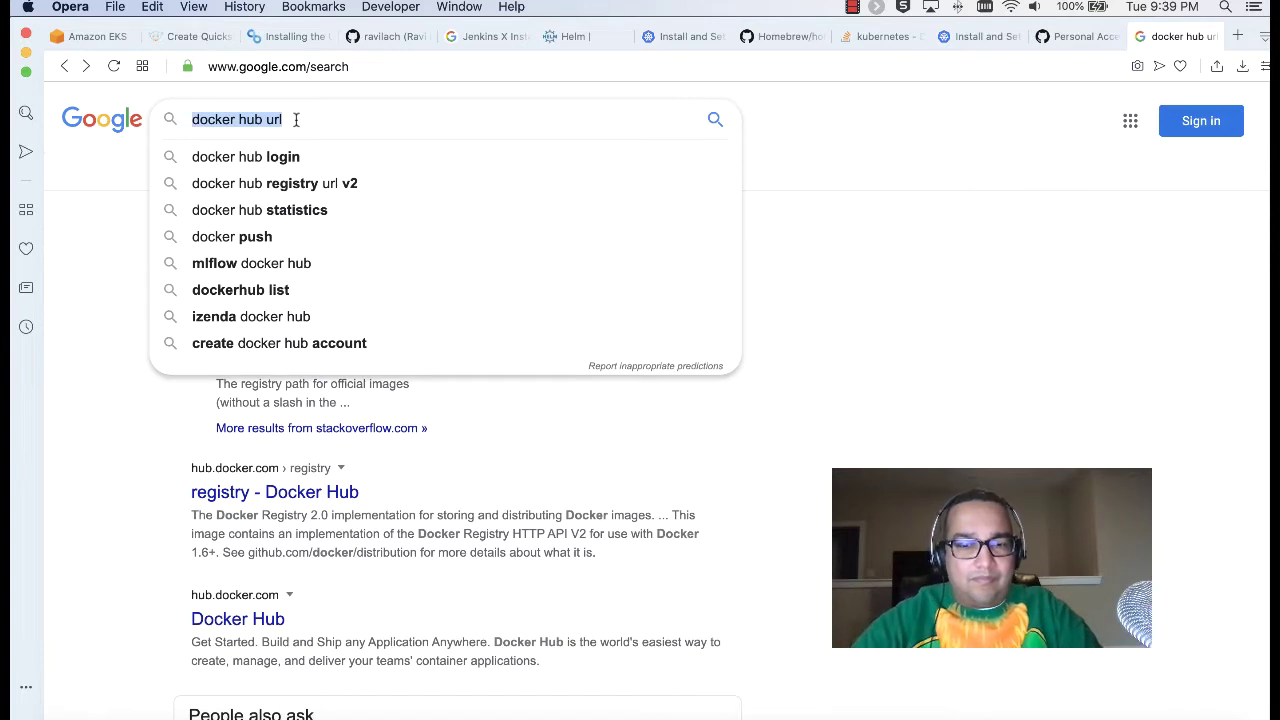
{"action": "type", "text": "public docker"}
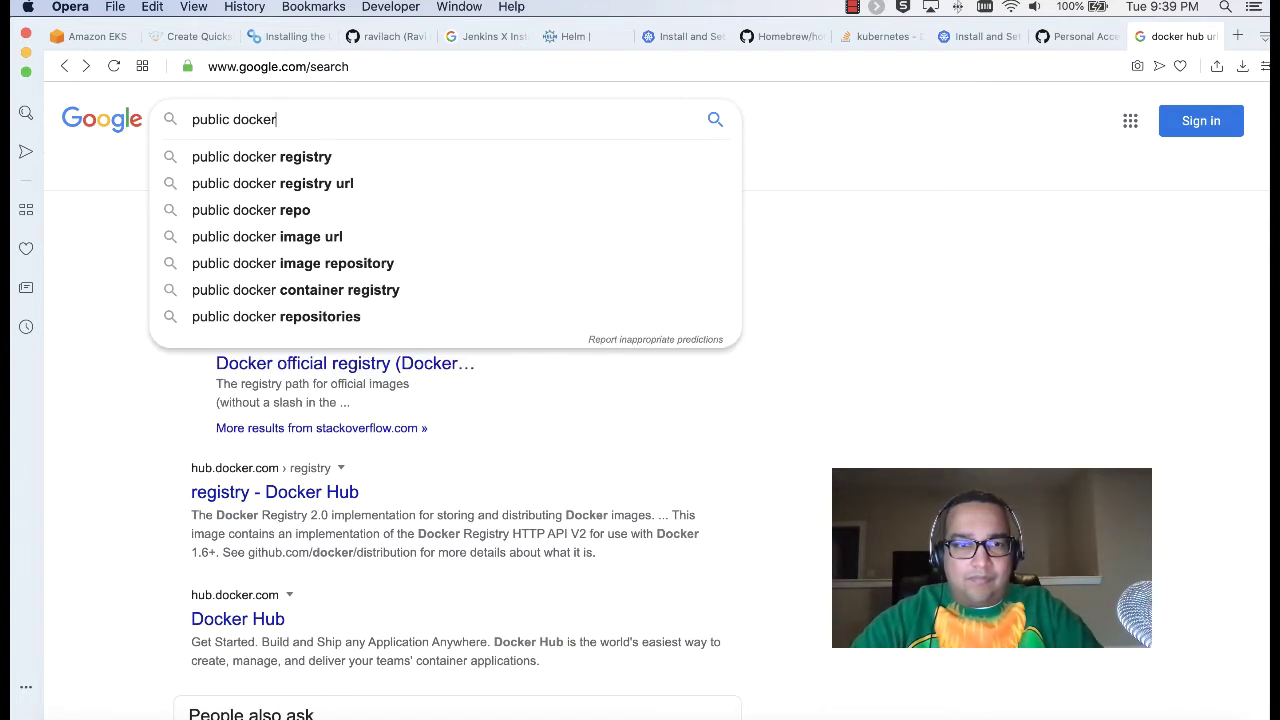
{"action": "type", "text": "hub"}
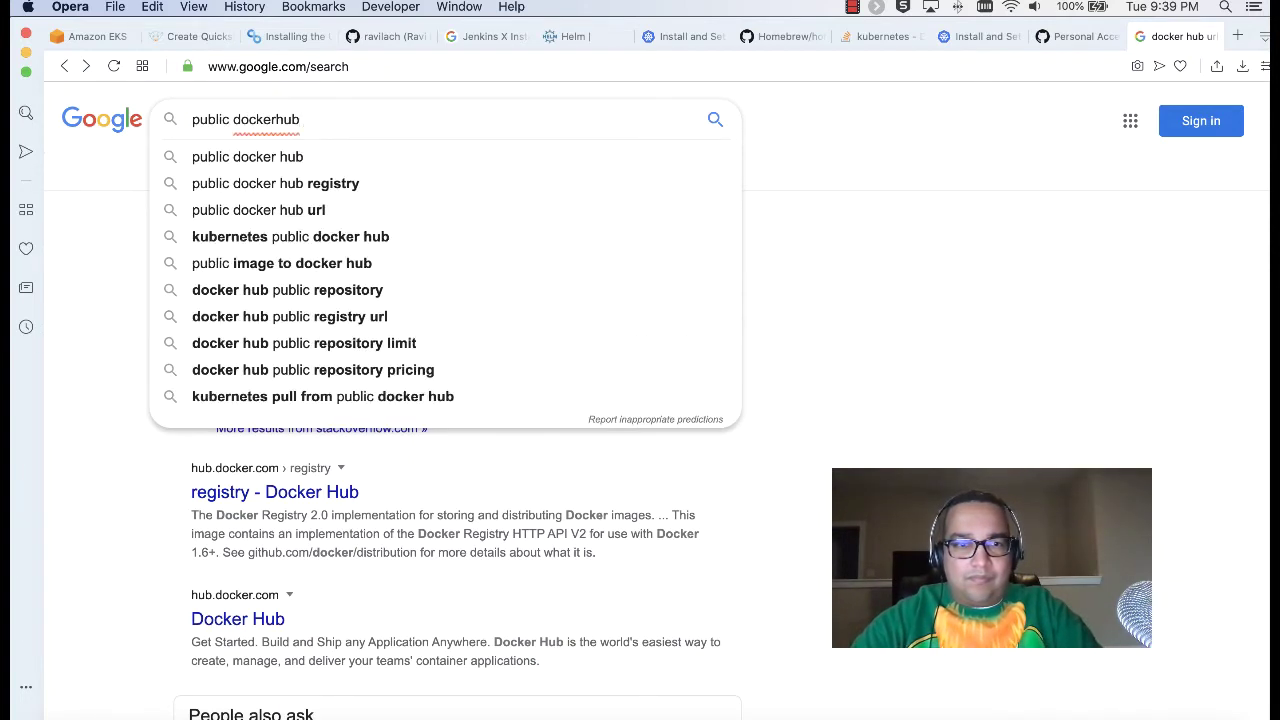
{"action": "type", "text": " regi"}
{"action": "key", "text": "Down"}
{"action": "key", "text": "Down"}
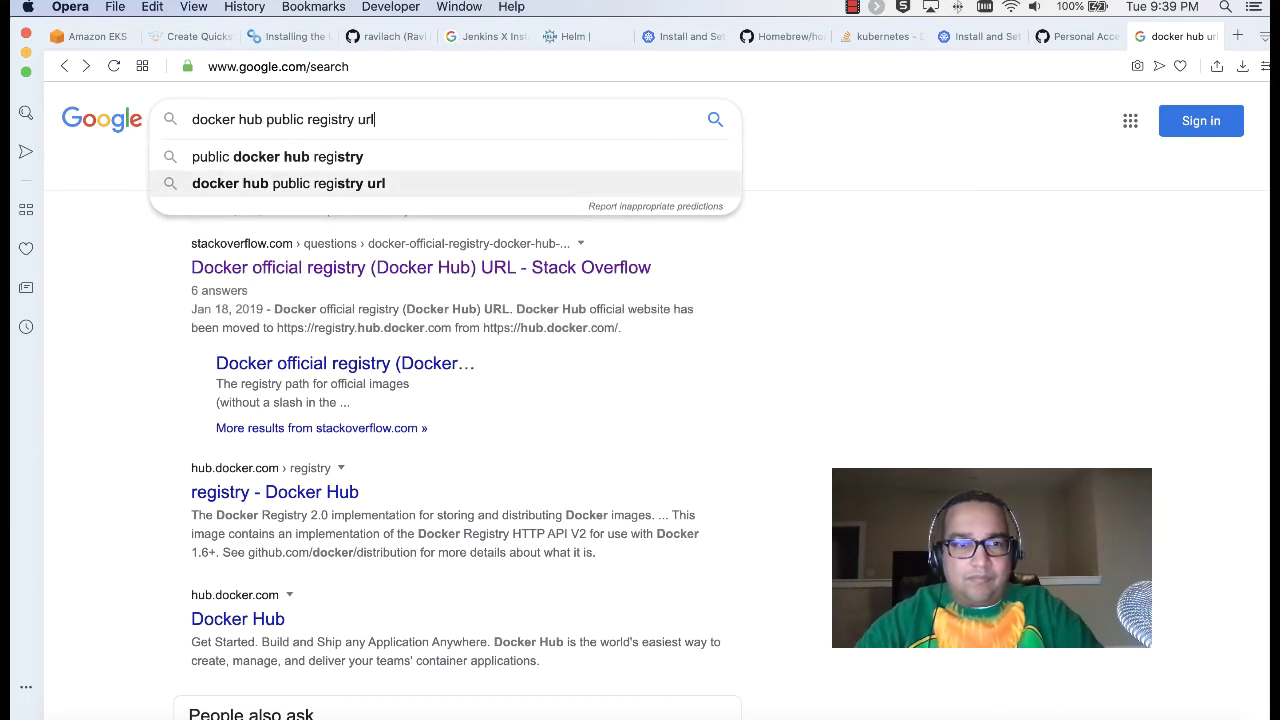
{"action": "key", "text": "Return"}
Step: Read through the registry - Docker Hub result page, then go back to the search results
{"action": "scroll", "coordinate": [420, 430], "scroll_direction": "down", "scroll_amount": 2}
{"action": "left_click", "coordinate": [305, 436]}
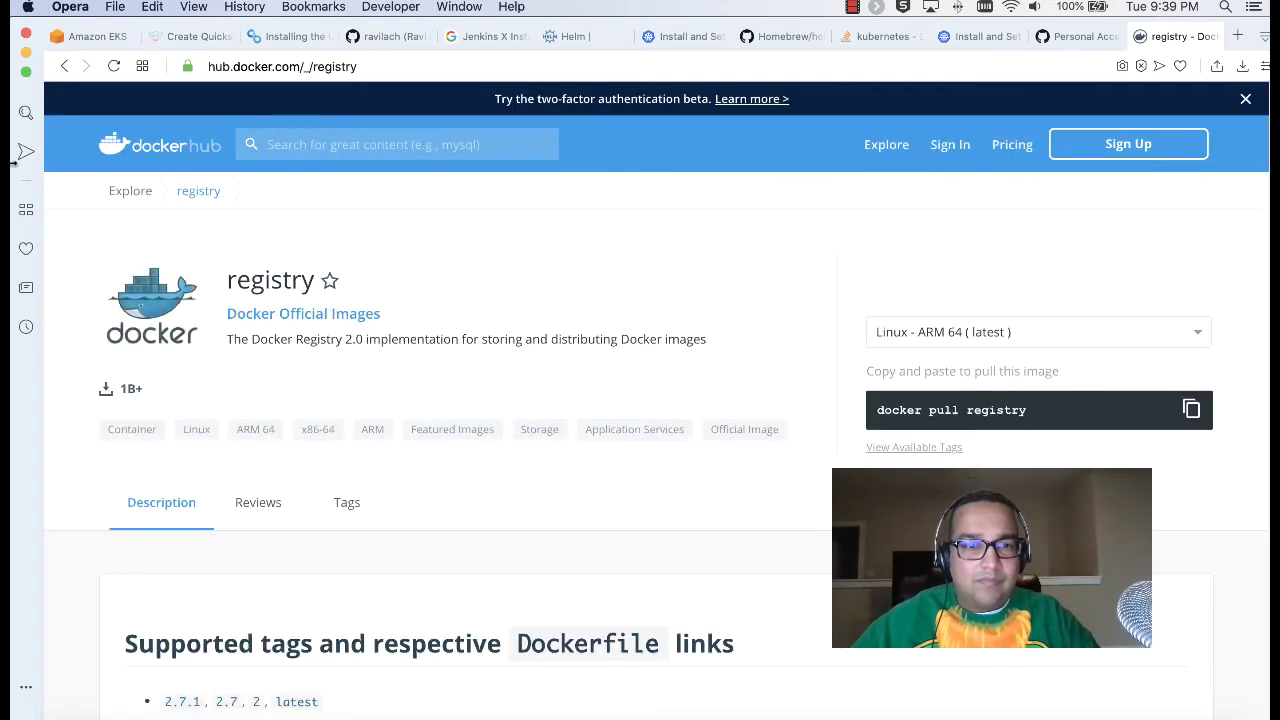
{"action": "scroll", "coordinate": [317, 331], "scroll_direction": "down", "scroll_amount": 10}
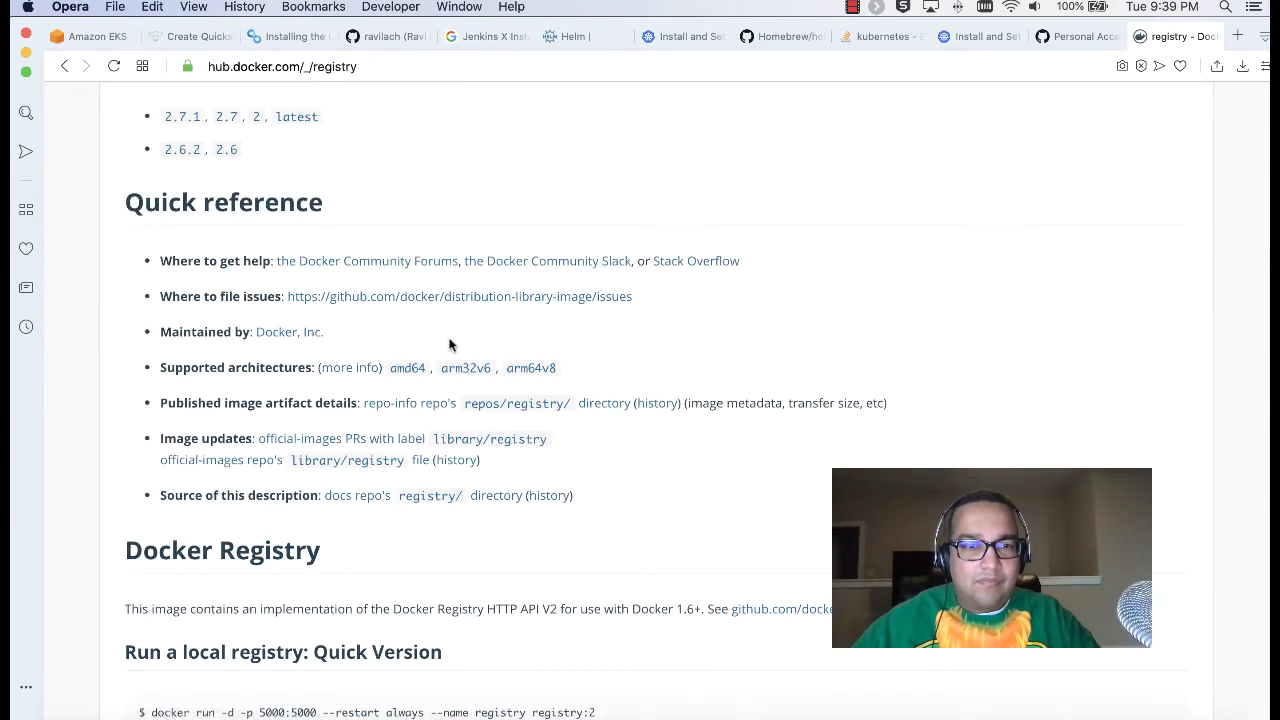
{"action": "scroll", "coordinate": [452, 345], "scroll_direction": "down", "scroll_amount": 5}
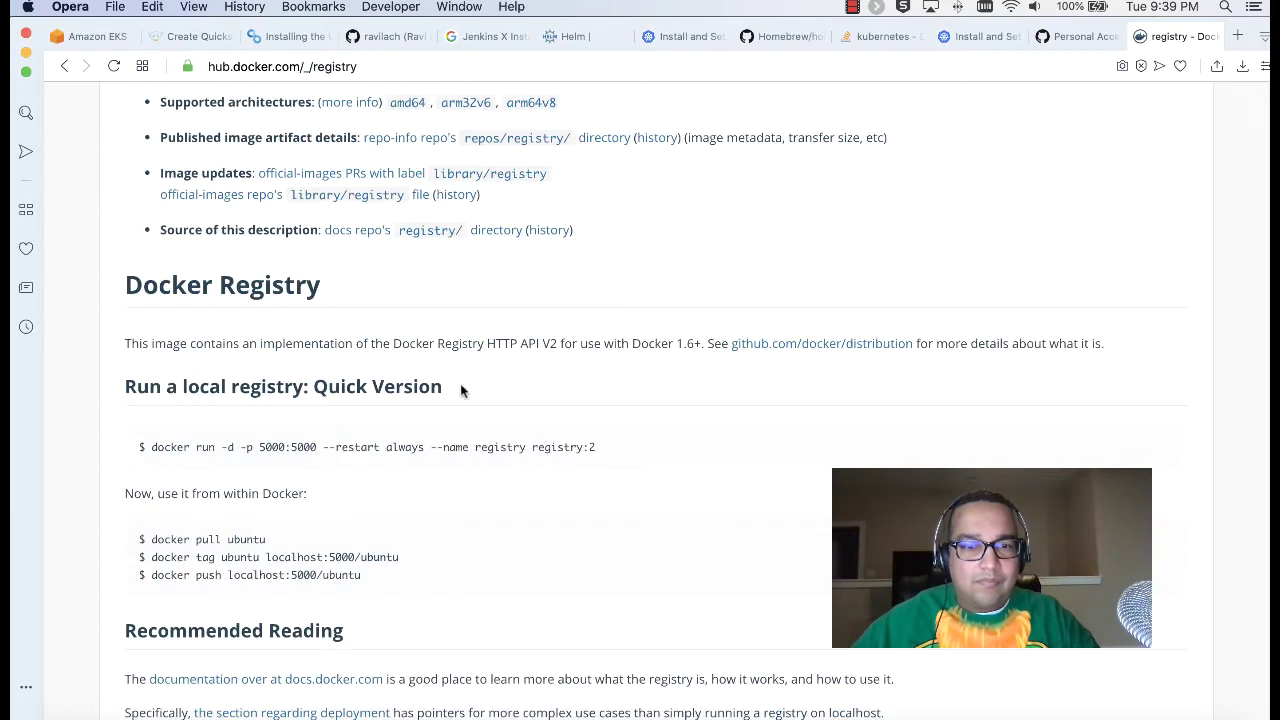
{"action": "scroll", "coordinate": [460, 383], "scroll_direction": "down", "scroll_amount": 10}
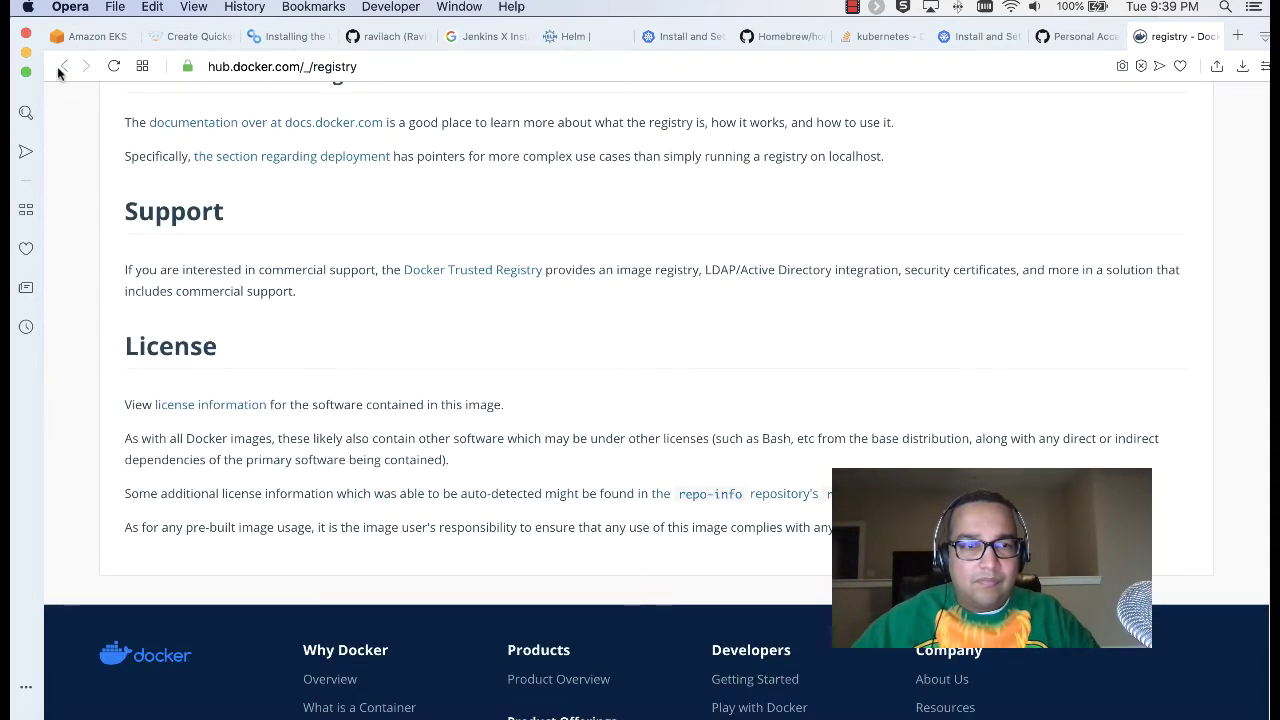
{"action": "left_click", "coordinate": [60, 67]}
{"action": "scroll", "coordinate": [508, 447], "scroll_direction": "down", "scroll_amount": 5}
{"action": "scroll", "coordinate": [505, 443], "scroll_direction": "down", "scroll_amount": 11}
{"action": "scroll", "coordinate": [505, 443], "scroll_direction": "up", "scroll_amount": 15}
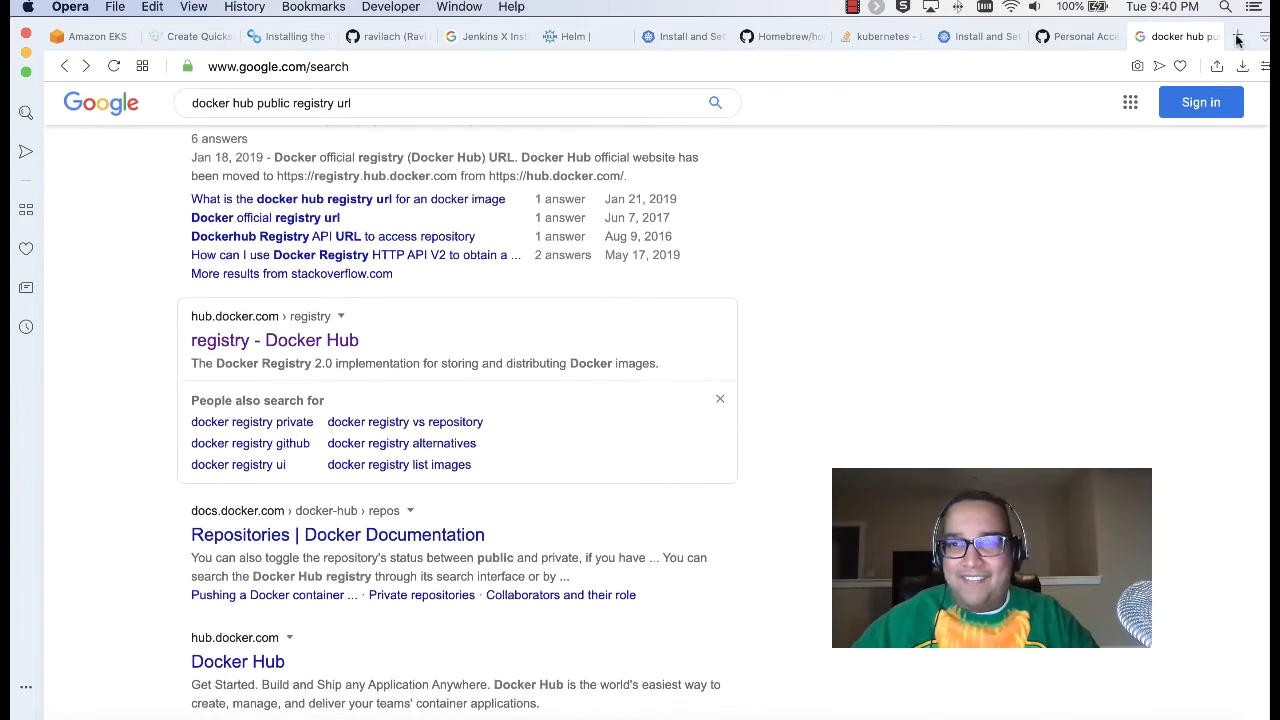
Step: Open app.harness.io in a new tab and switch to the Harness Training account
{"action": "left_click", "coordinate": [1237, 38]}
{"action": "type", "text": "harne"}
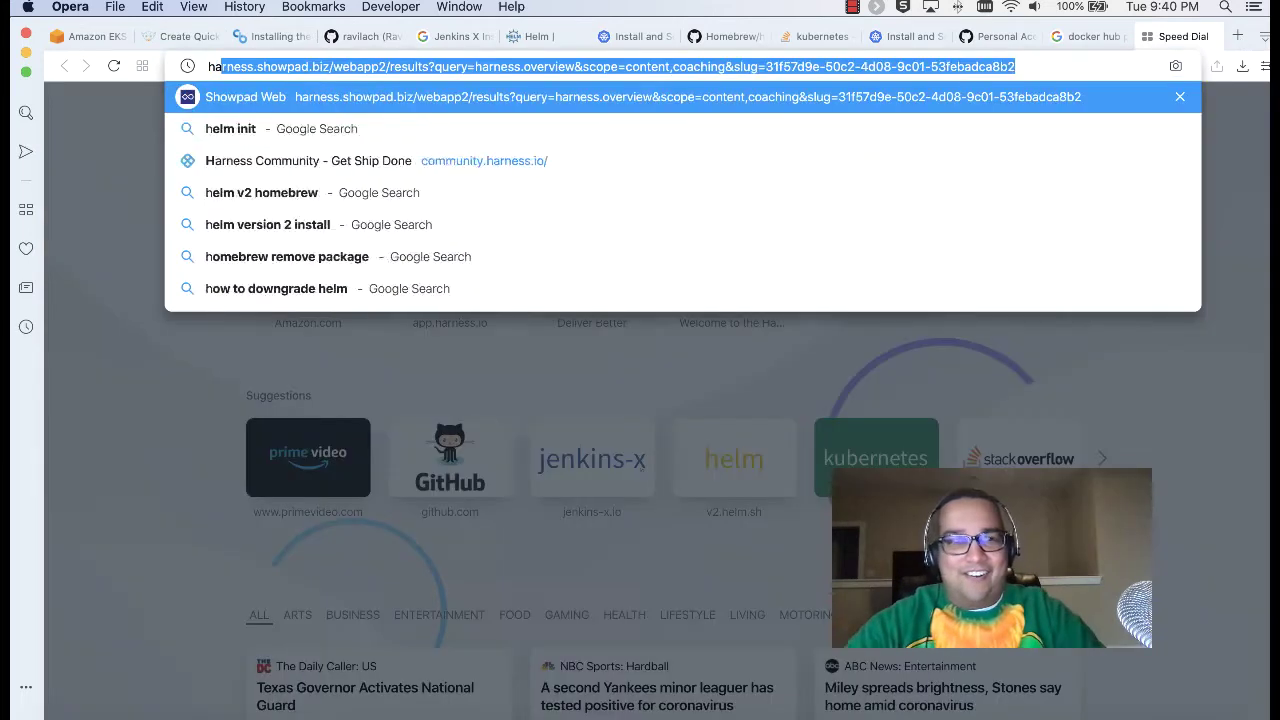
{"action": "key", "text": "BackSpace"}
{"action": "key", "text": "BackSpace"}
{"action": "key", "text": "BackSpace"}
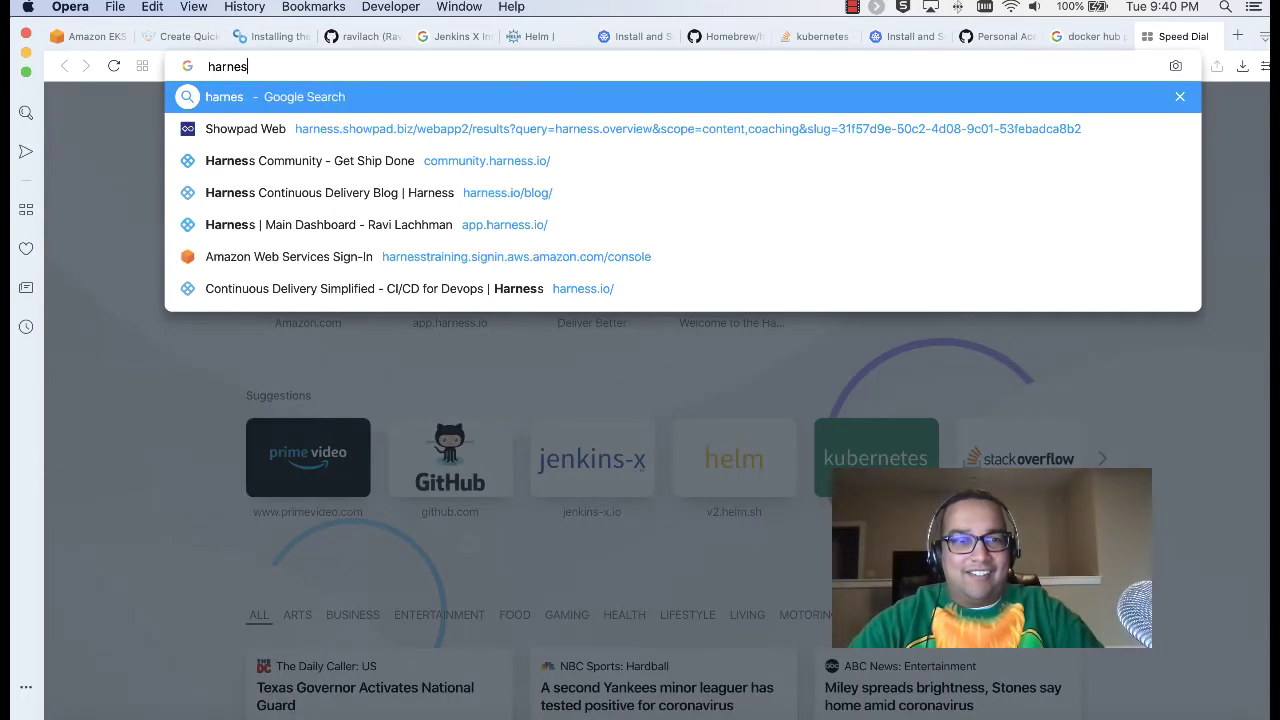
{"action": "key", "text": "BackSpace"}
{"action": "key", "text": "BackSpace"}
{"action": "key", "text": "BackSpace"}
{"action": "type", "text": "app"}
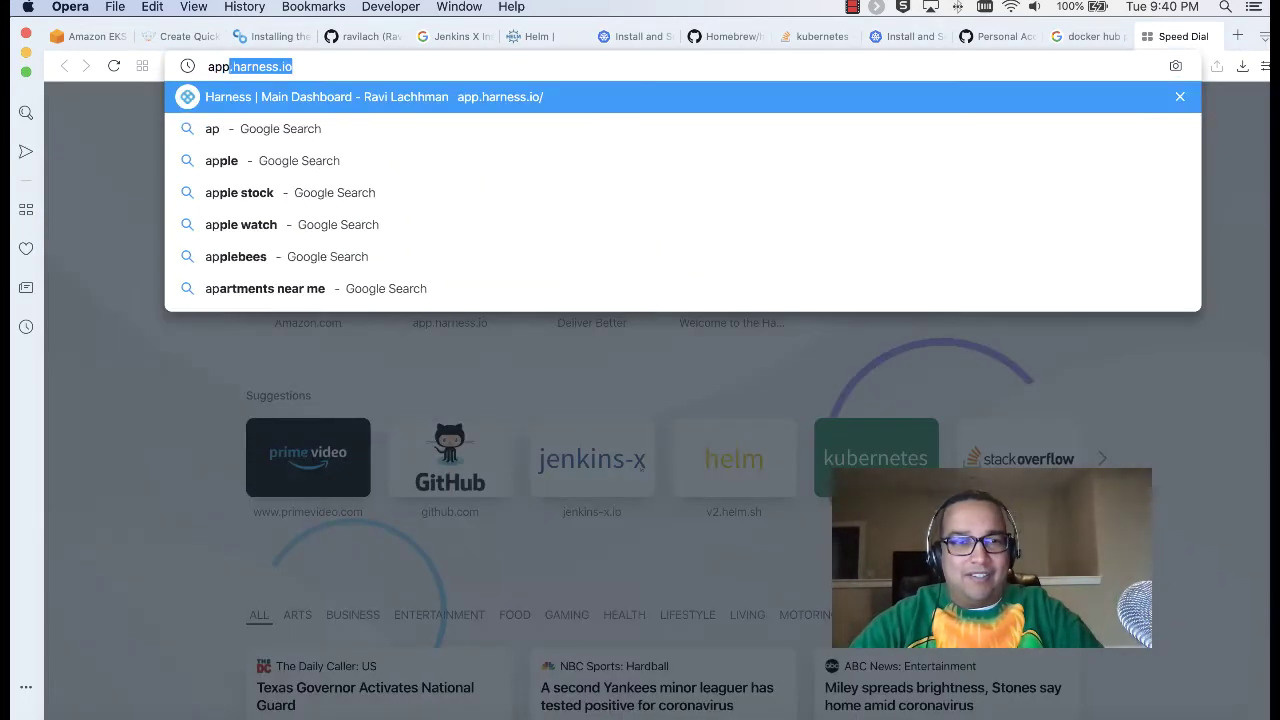
{"action": "key", "text": "Return"}
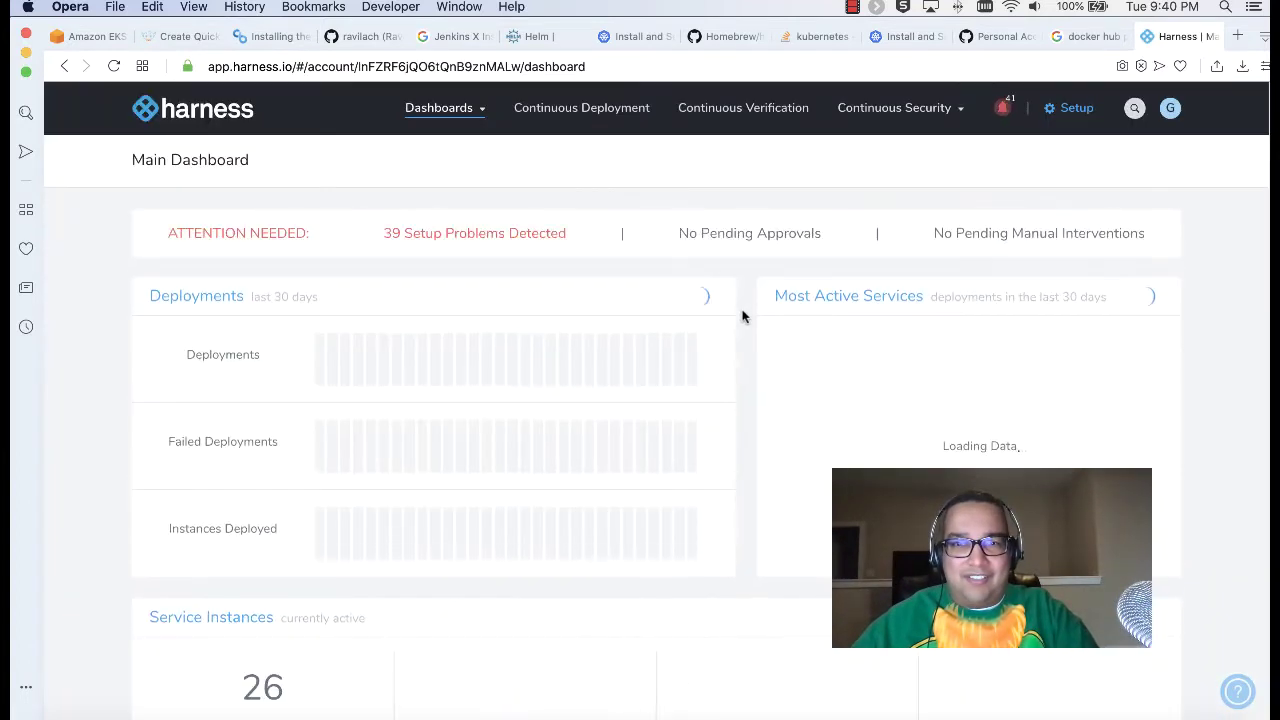
{"action": "left_click", "coordinate": [1170, 110]}
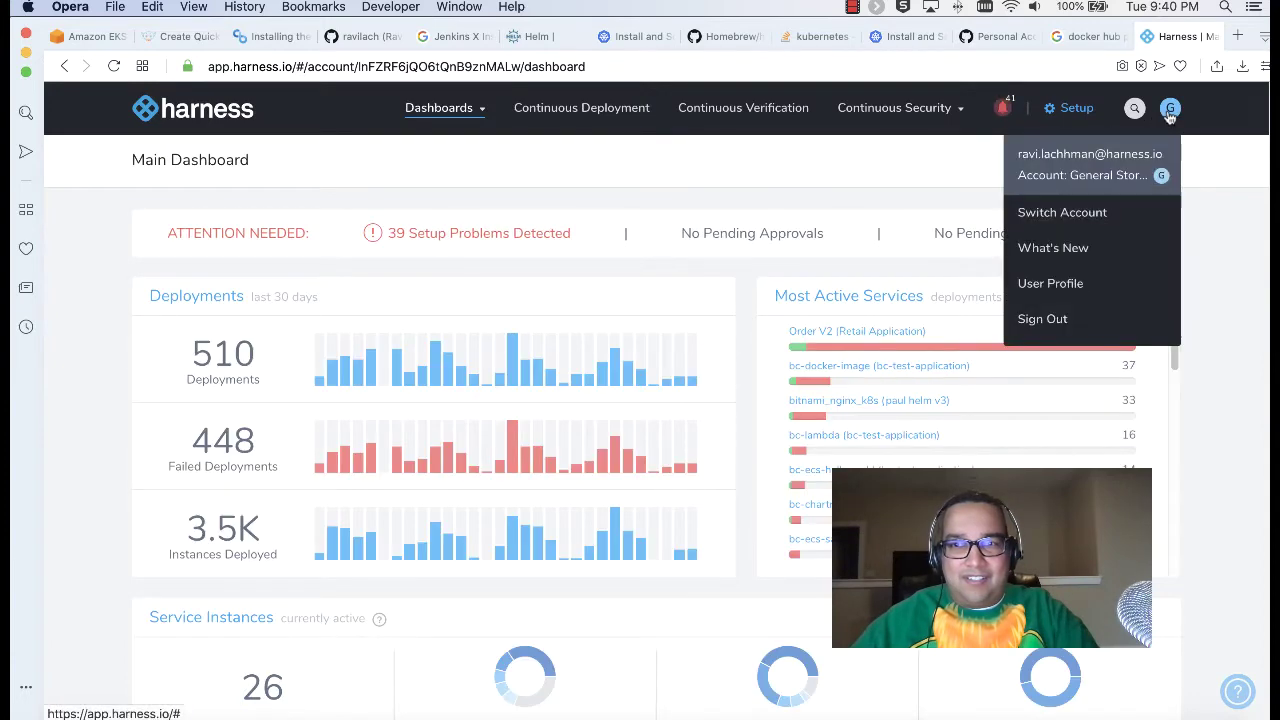
{"action": "left_click", "coordinate": [1086, 214]}
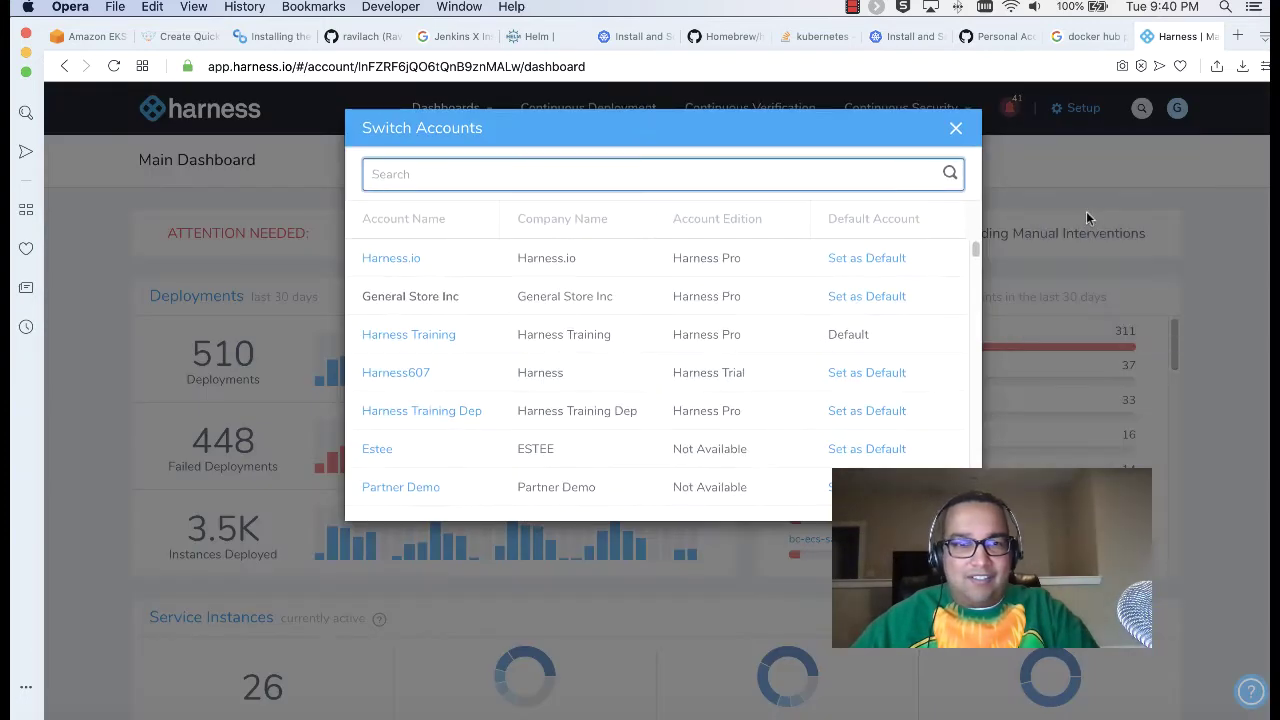
{"action": "left_click", "coordinate": [432, 338]}
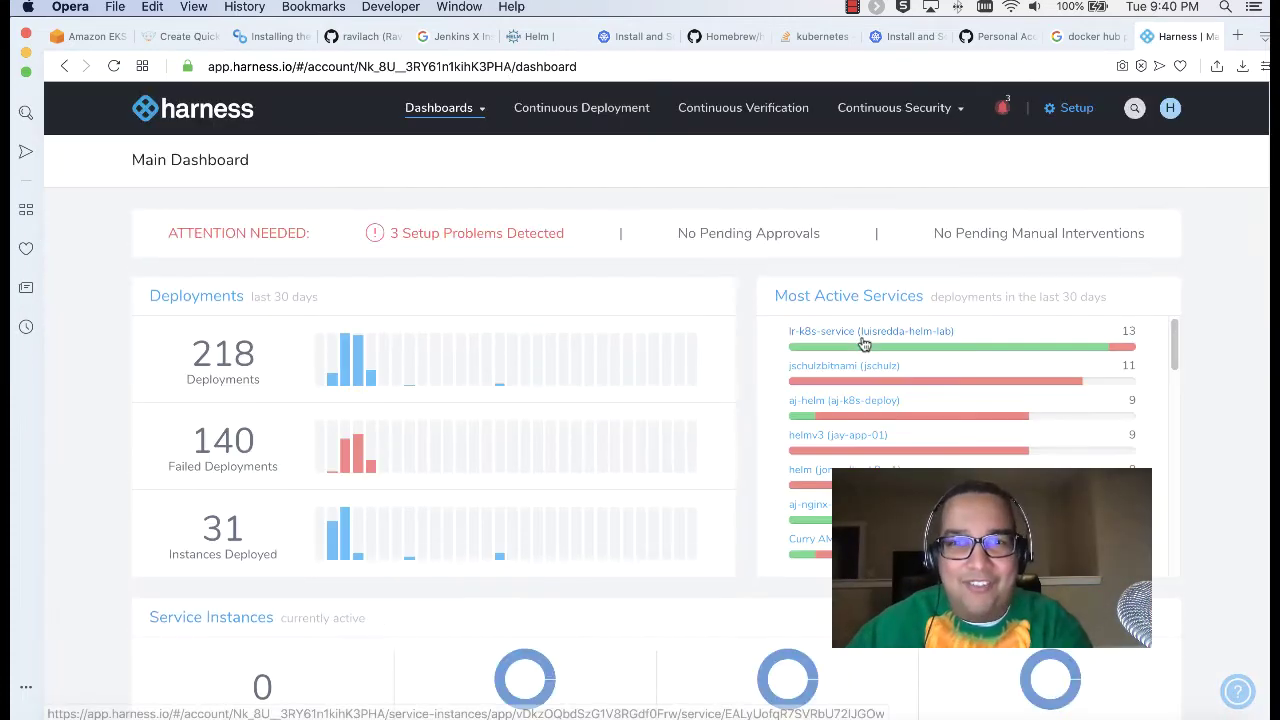
{"action": "left_click", "coordinate": [1068, 108]}
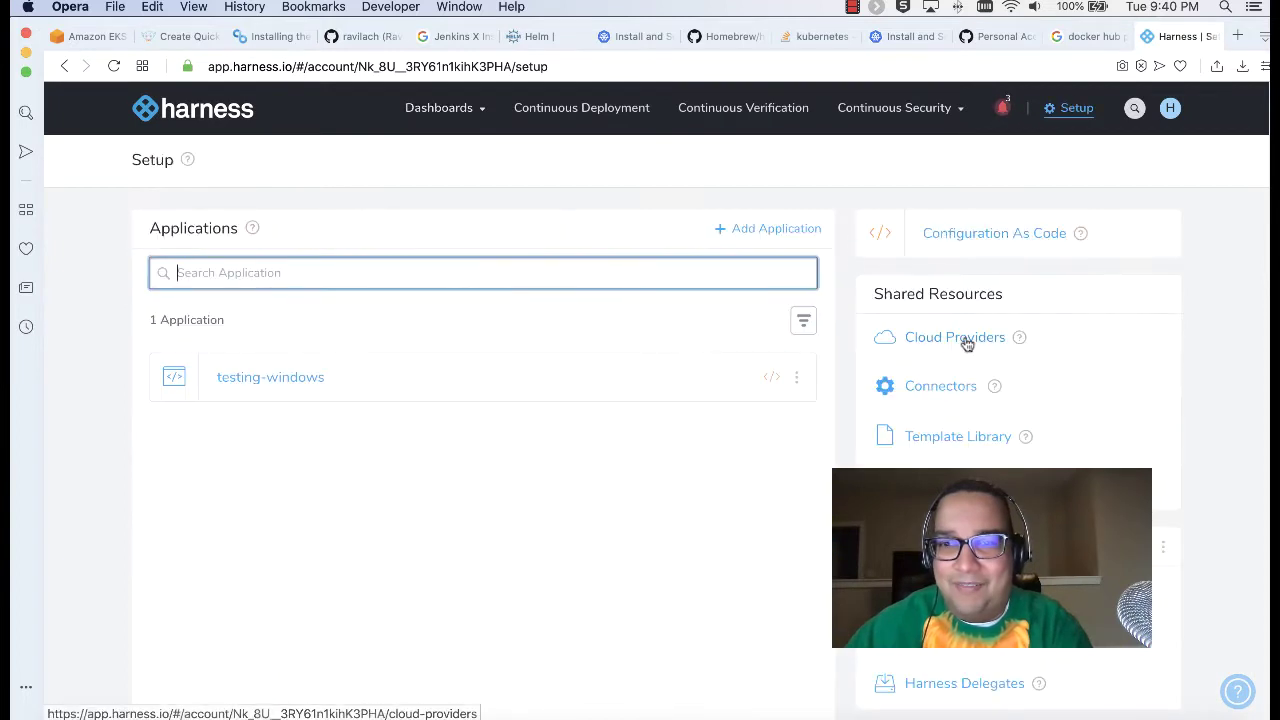
{"action": "left_click", "coordinate": [940, 389]}
{"action": "left_click", "coordinate": [236, 278]}
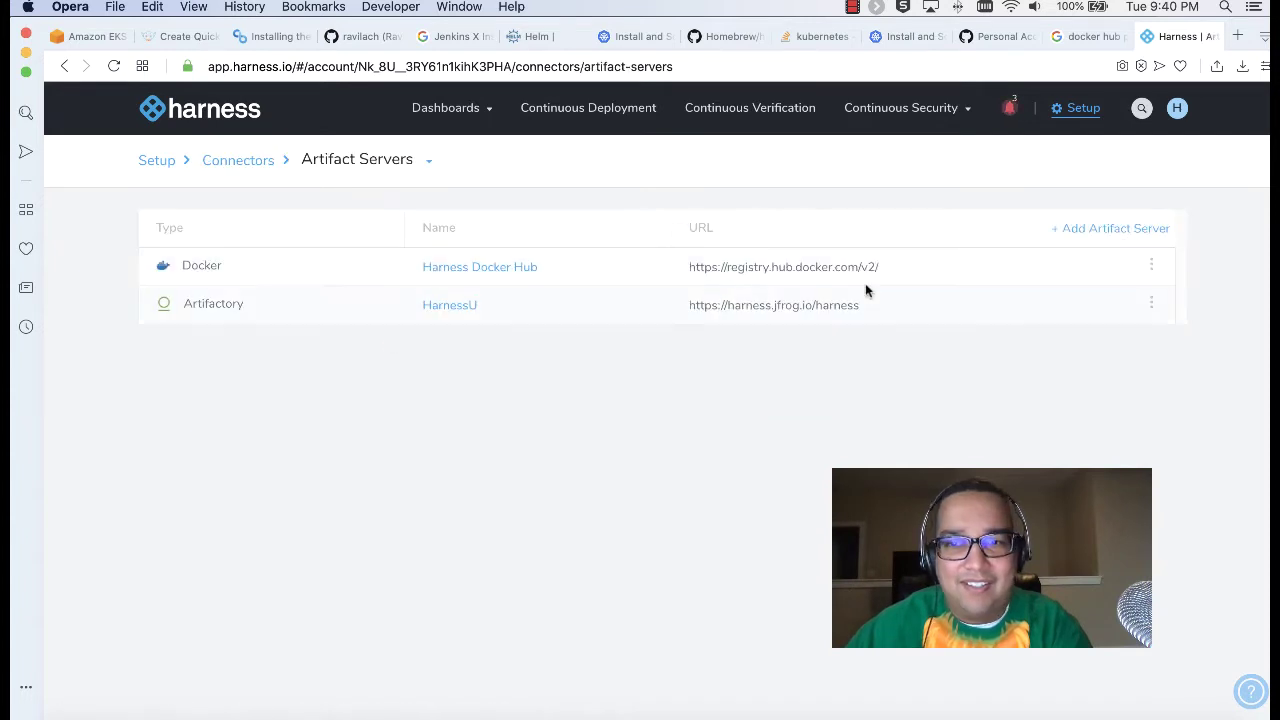
{"action": "left_click_drag", "start_coordinate": [886, 272], "coordinate": [663, 264]}
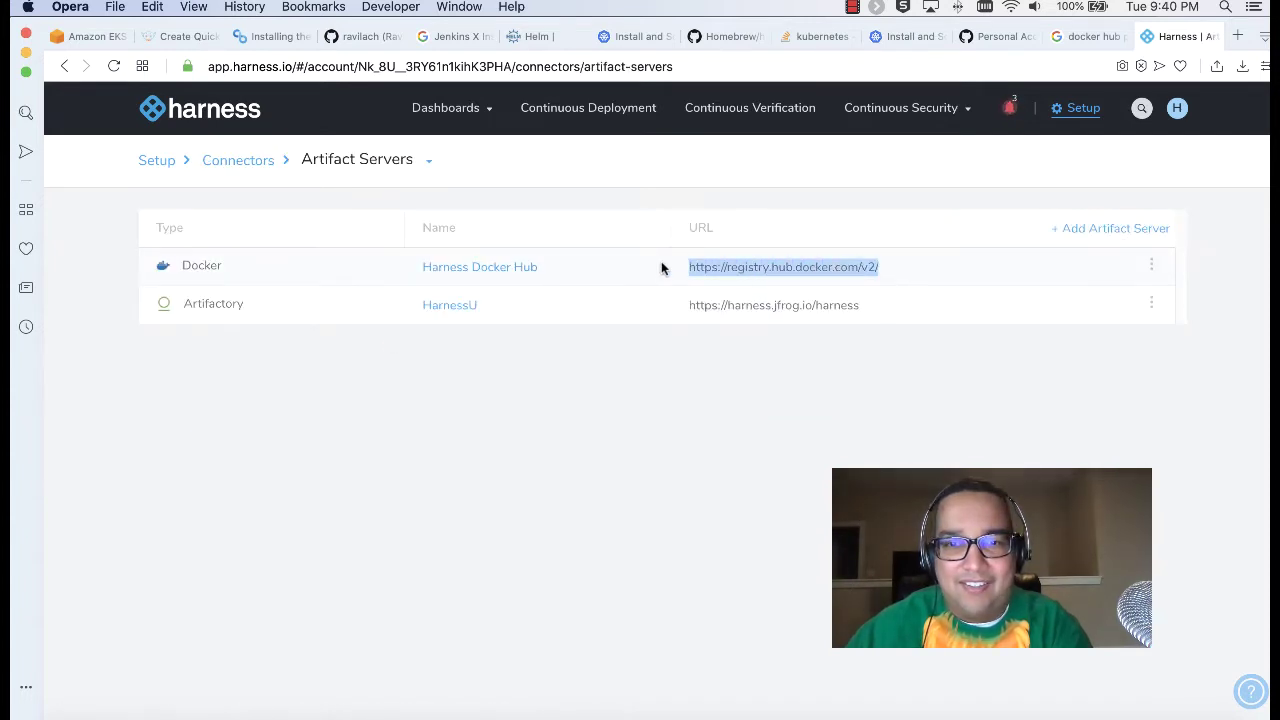
{"action": "right_click", "coordinate": [784, 268]}
{"action": "left_click", "coordinate": [815, 347]}
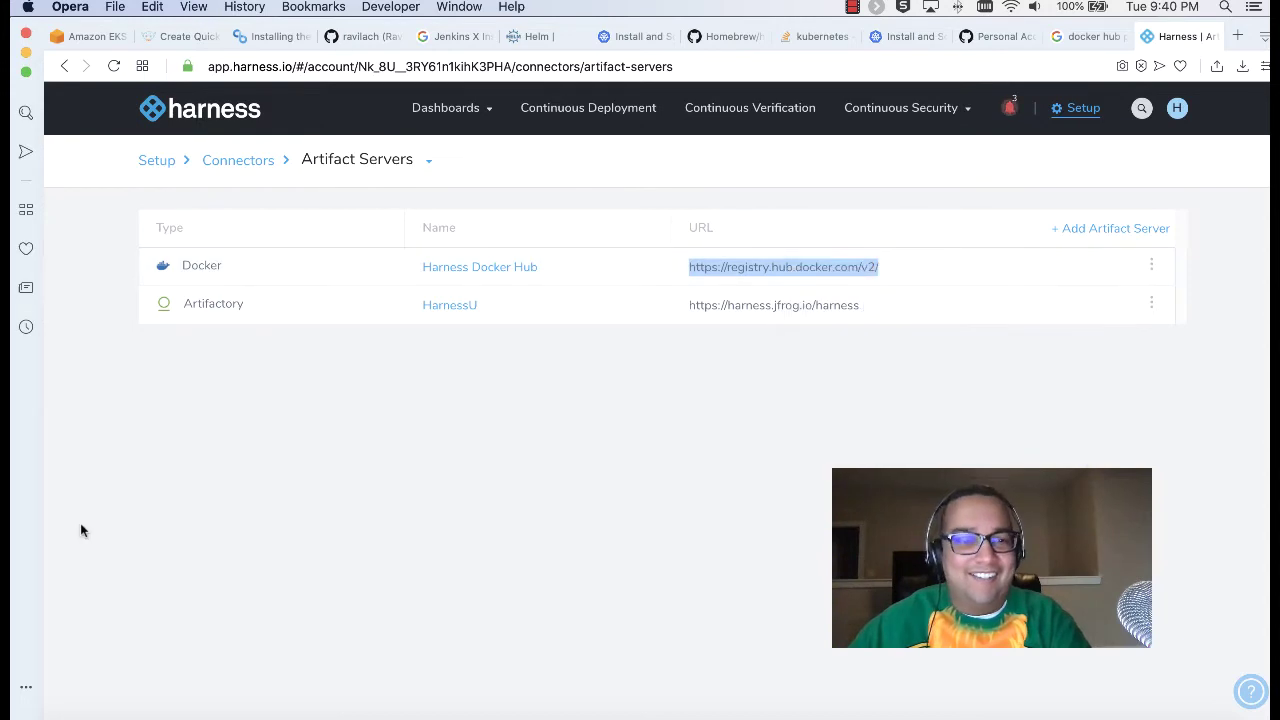
{"action": "left_click", "coordinate": [222, 714]}
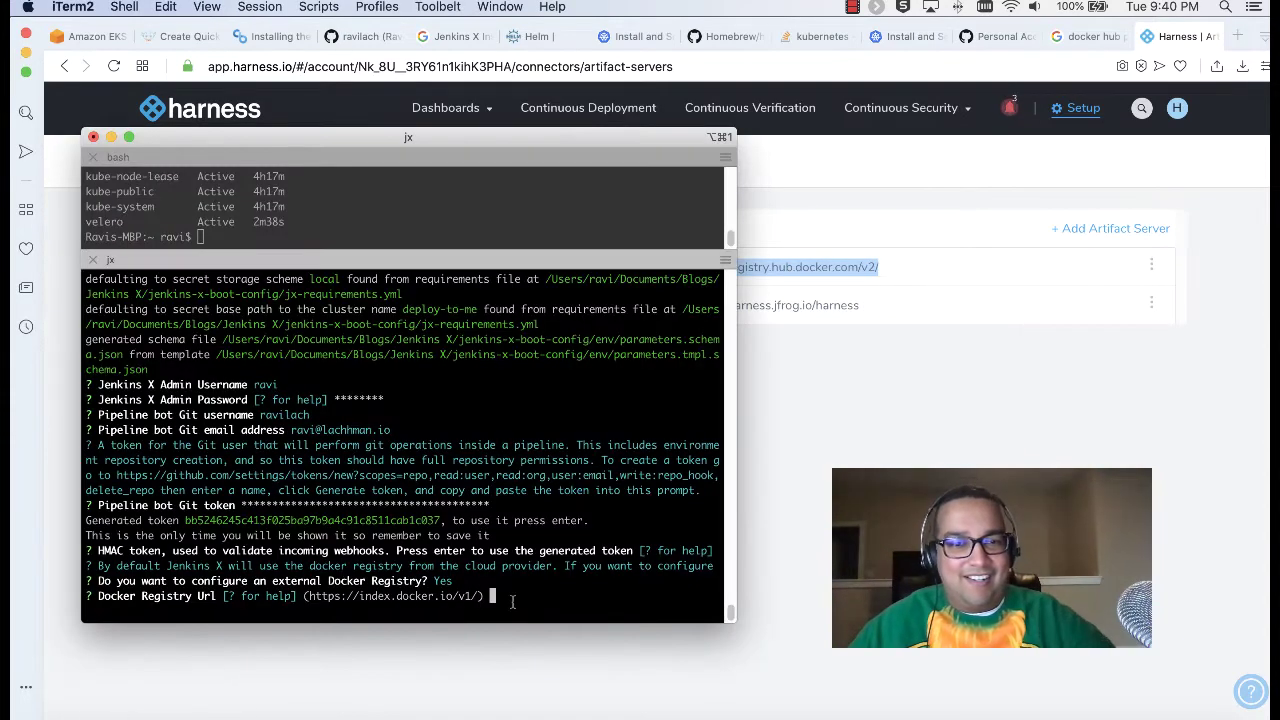
{"action": "key", "text": "Return"}
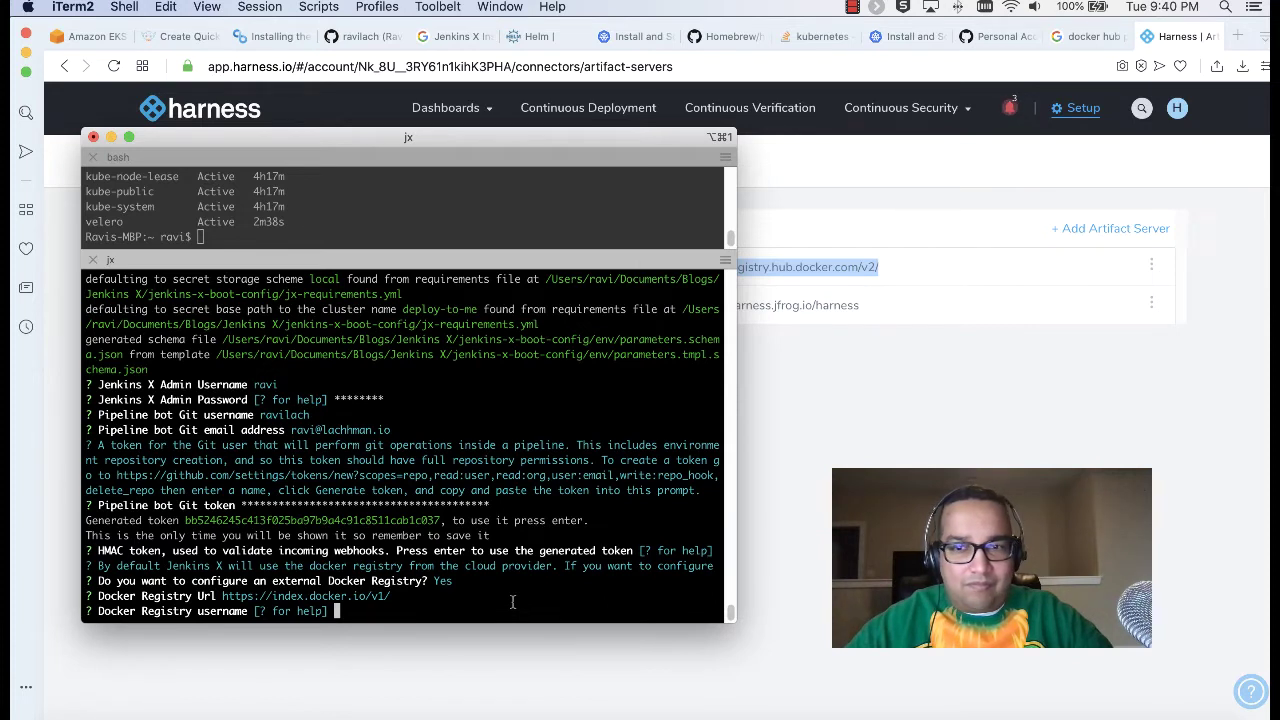
{"action": "key", "text": "Return"}
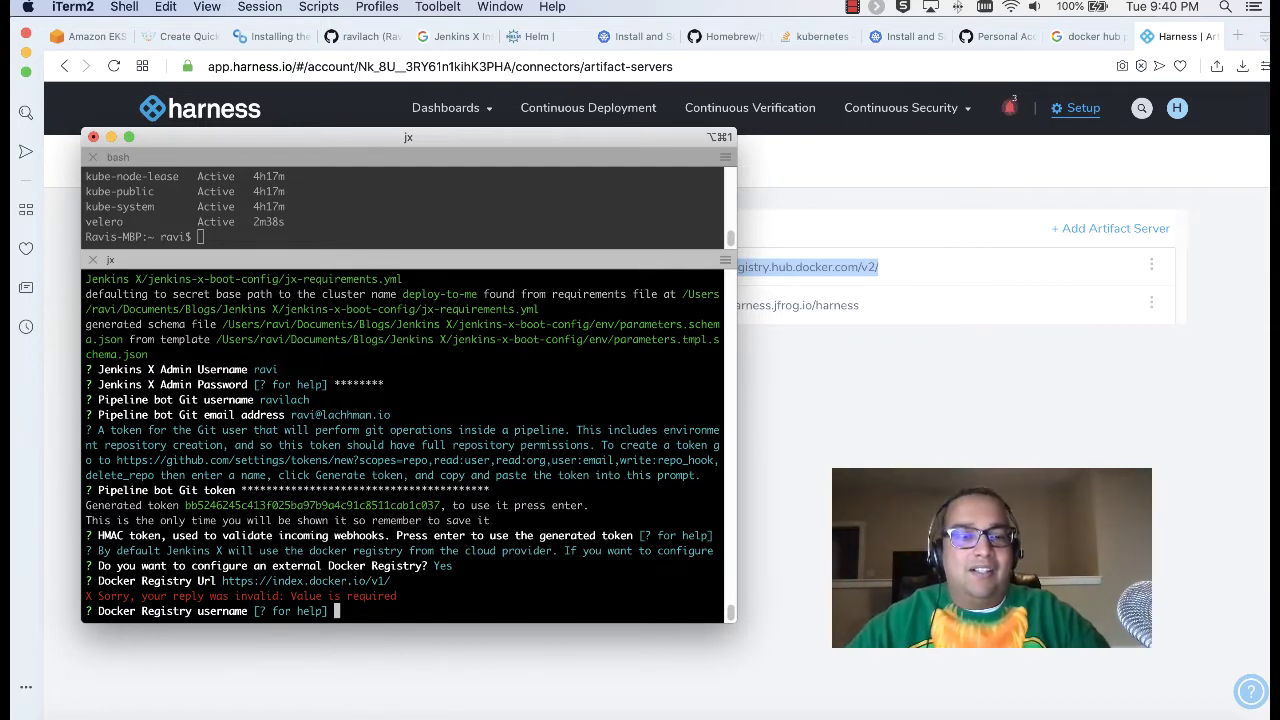
{"action": "type", "text": "rlachhman"}
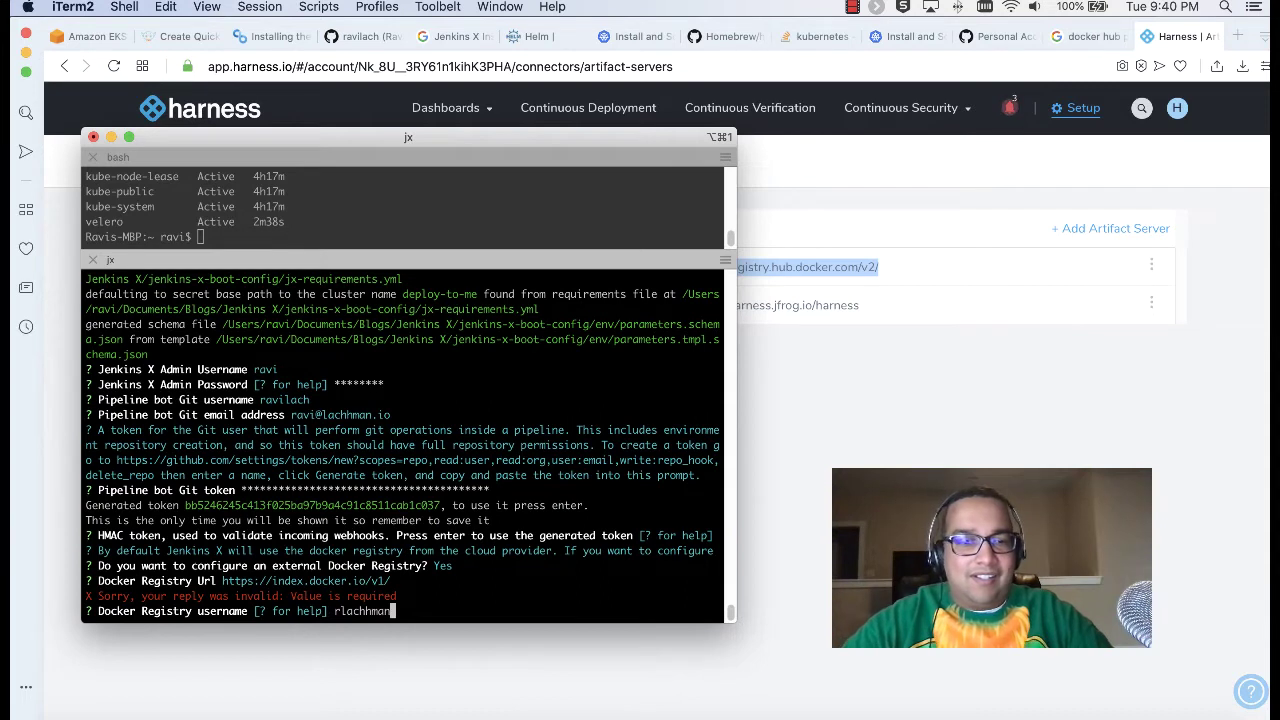
{"action": "key", "text": "Return"}
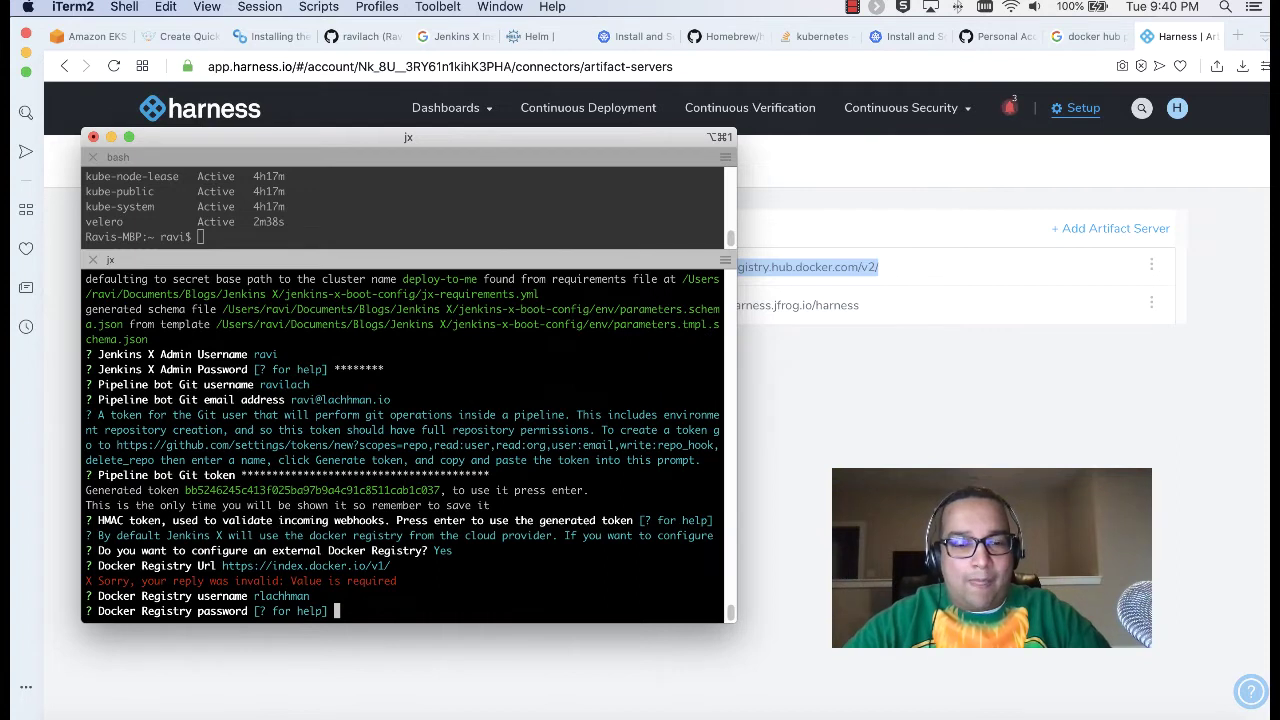
{"action": "type", "text": "********"}
{"action": "key", "text": "Return"}
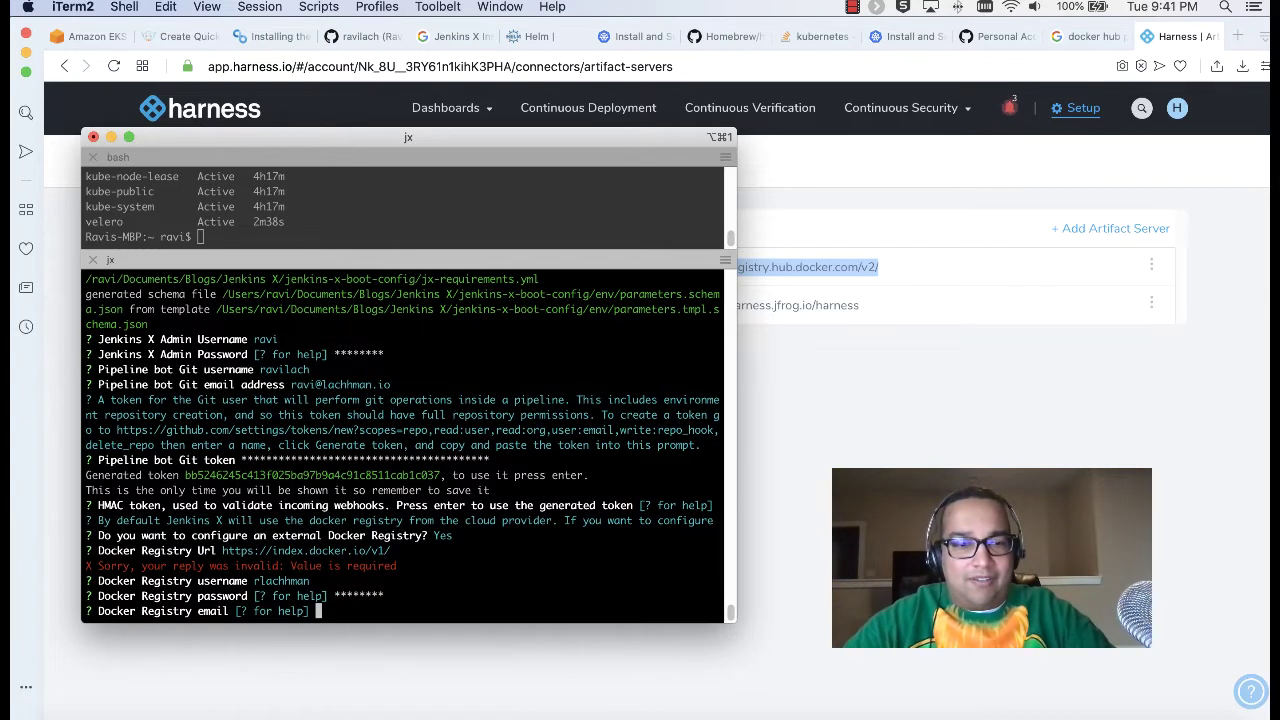
{"action": "key", "text": "Return"}
{"action": "key", "text": "Return"}
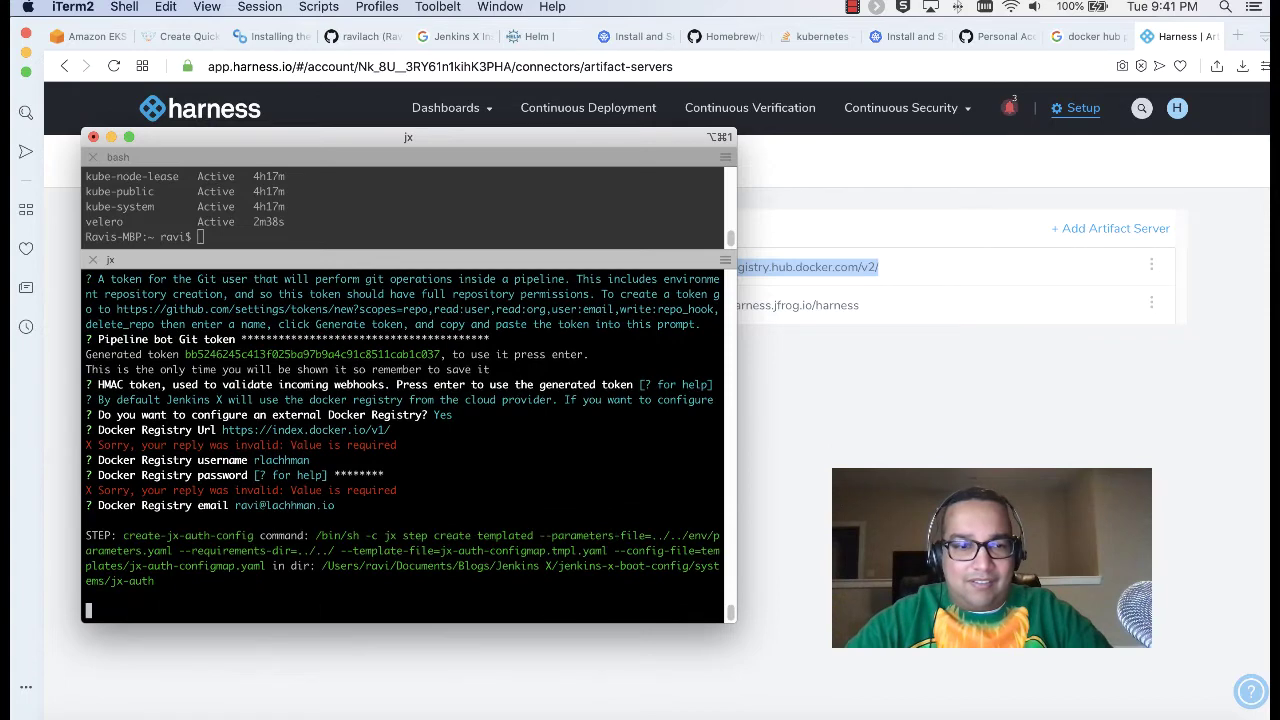
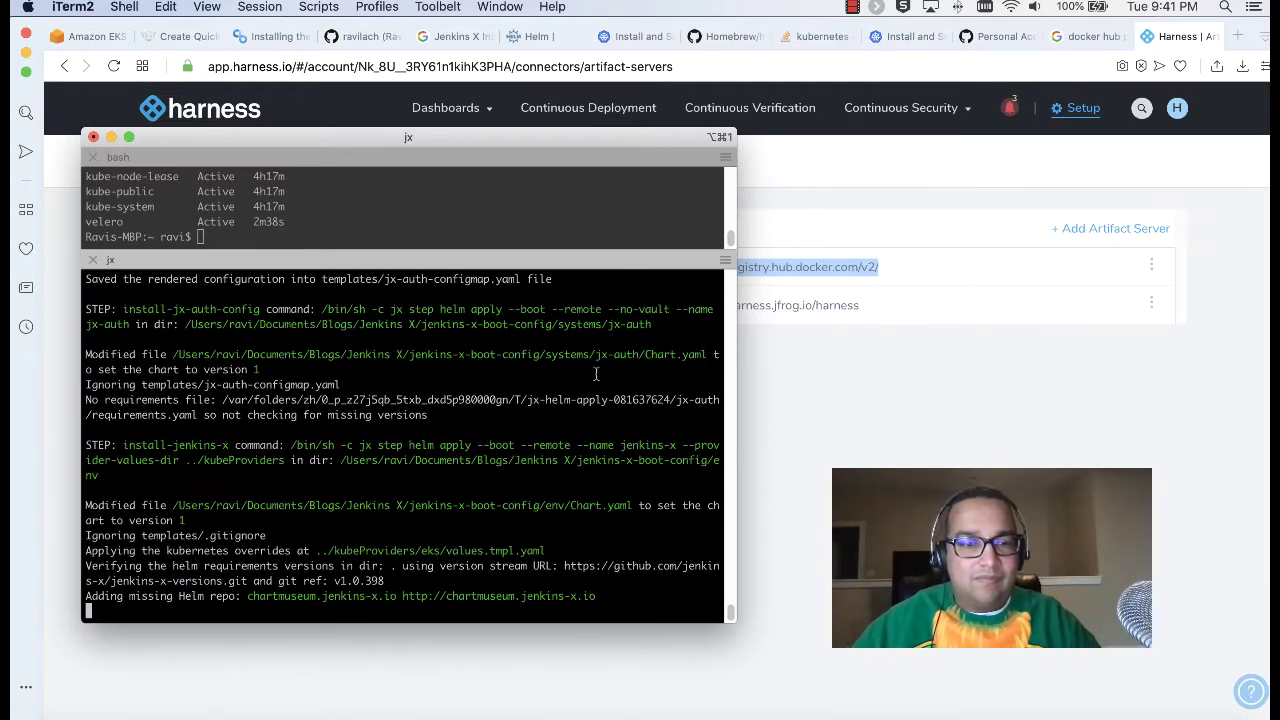
Step: Close the Harness and Docker Hub search tabs and switch to the Create Quickstart guide
{"action": "left_click", "coordinate": [1146, 40]}
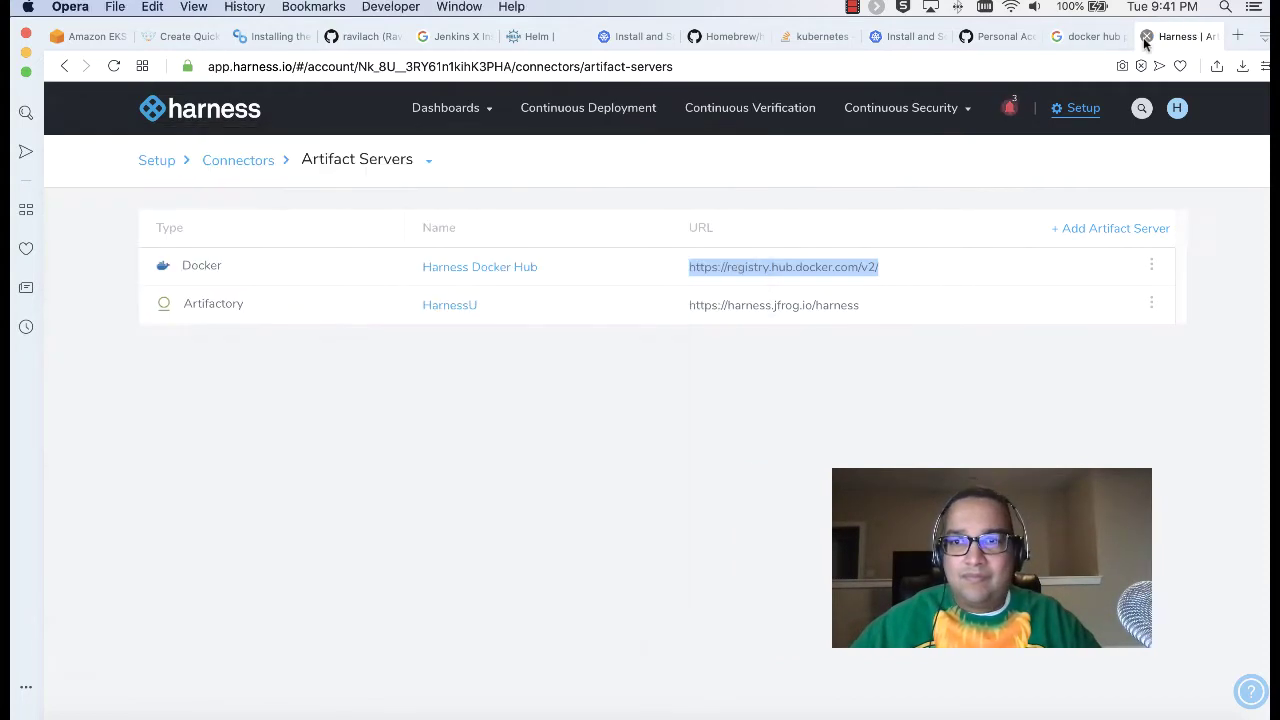
{"action": "left_click", "coordinate": [1146, 37]}
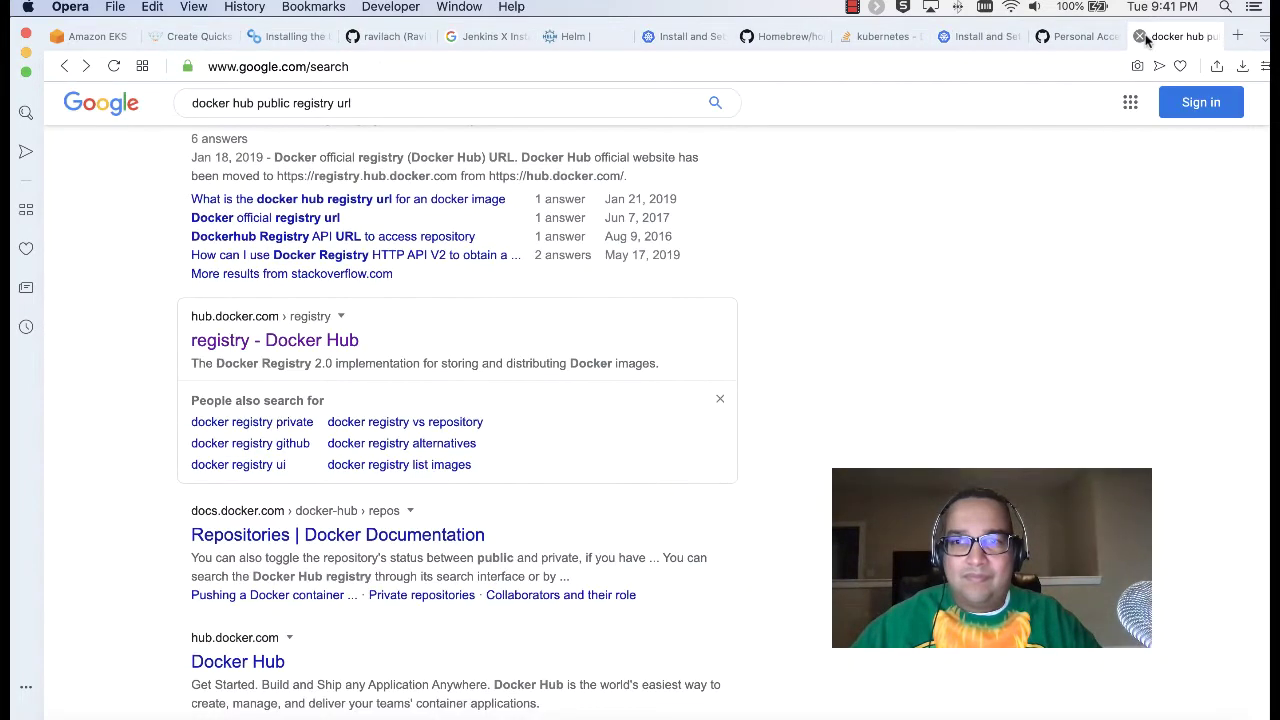
{"action": "left_click", "coordinate": [1140, 37]}
{"action": "left_click", "coordinate": [195, 36]}
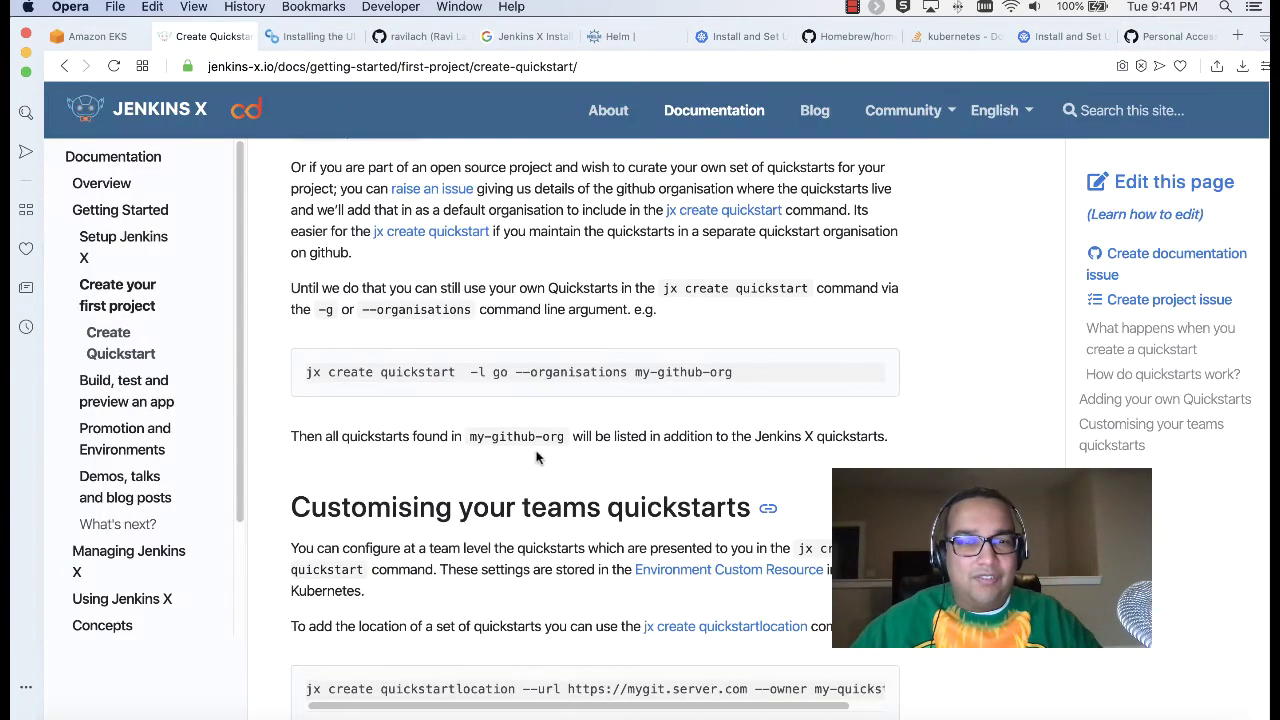
Step: Open and close an extra terminal window, returning to the jx terminal
{"action": "left_click", "coordinate": [120, 707]}
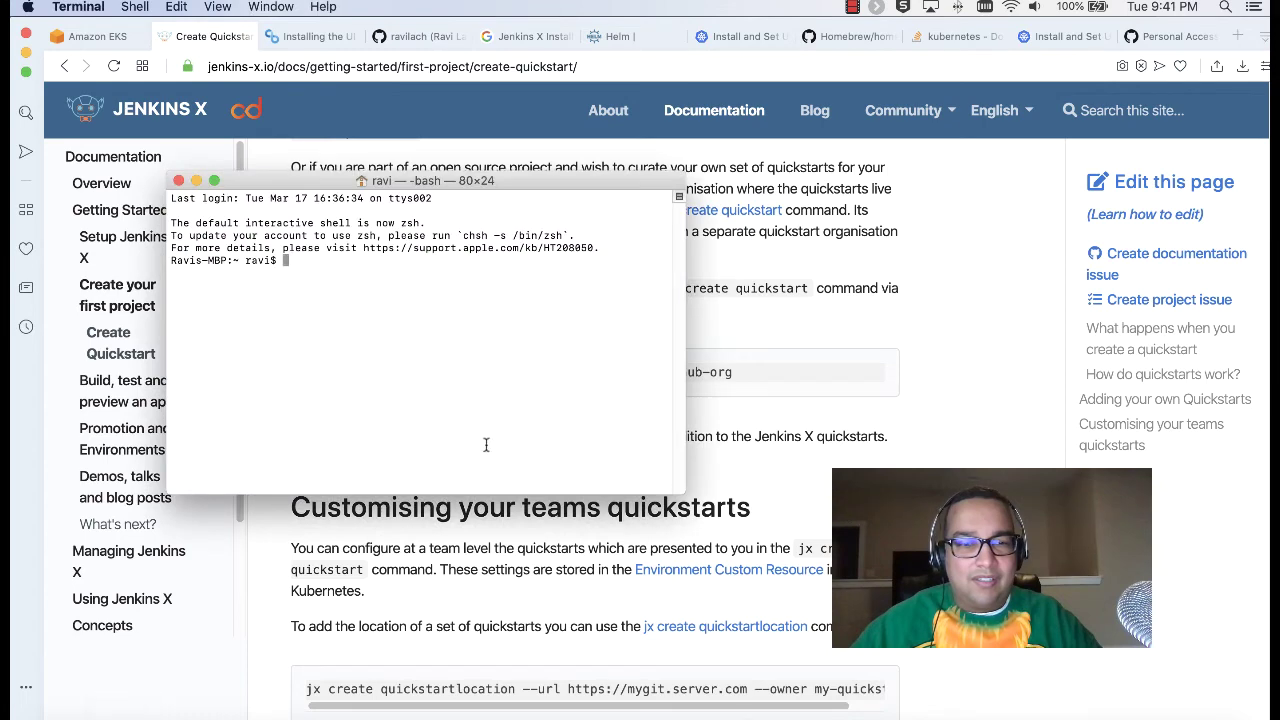
{"action": "left_click", "coordinate": [178, 180]}
{"action": "left_click", "coordinate": [184, 712]}
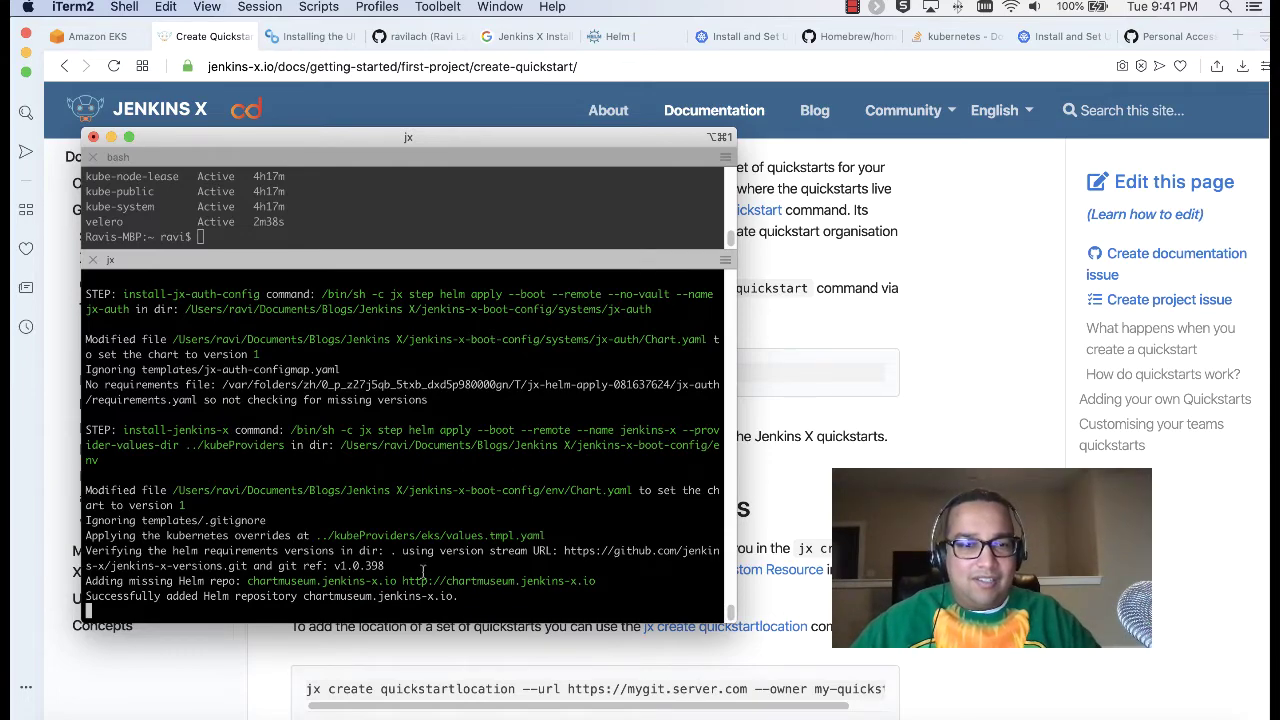
Step: Scroll up the Create Quickstart guide to review its Dockerfile and Jenkinsfile lines
{"action": "key", "text": "super+Tab"}
{"action": "scroll", "coordinate": [595, 420], "scroll_direction": "up", "scroll_amount": 6}
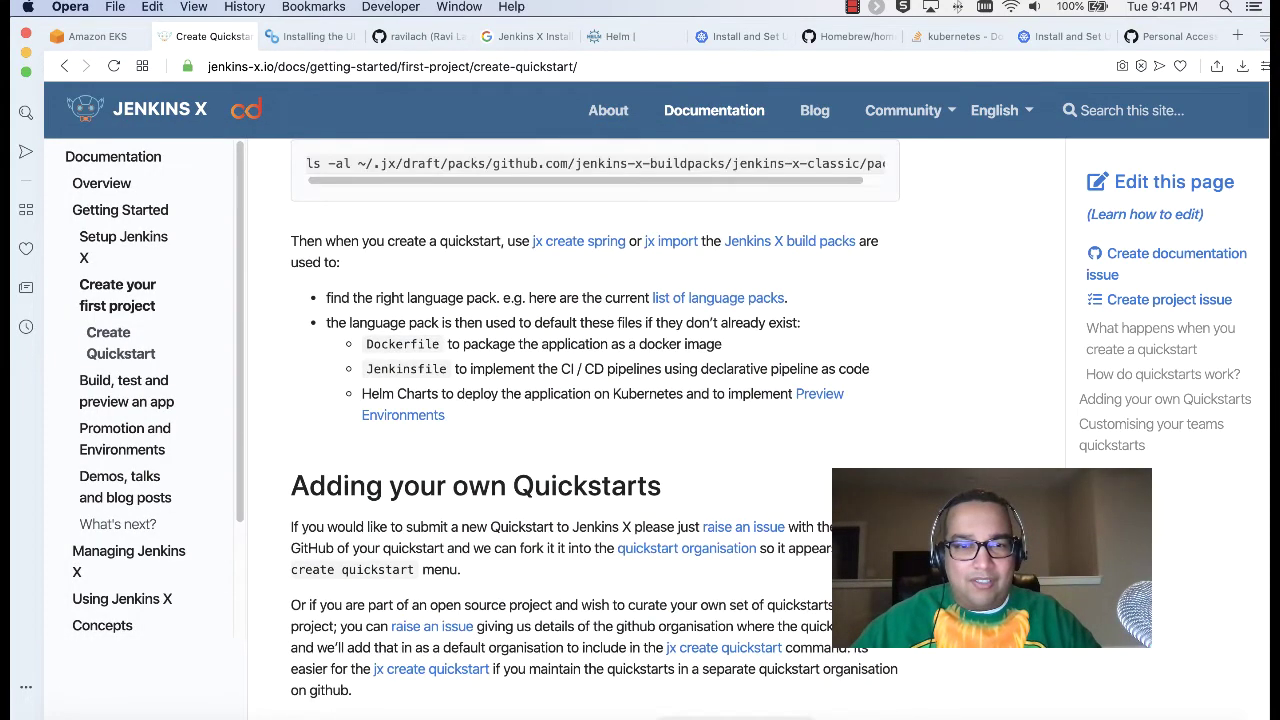
{"action": "scroll", "coordinate": [595, 420], "scroll_direction": "up", "scroll_amount": 3}
{"action": "scroll", "coordinate": [580, 459], "scroll_direction": "up", "scroll_amount": 6}
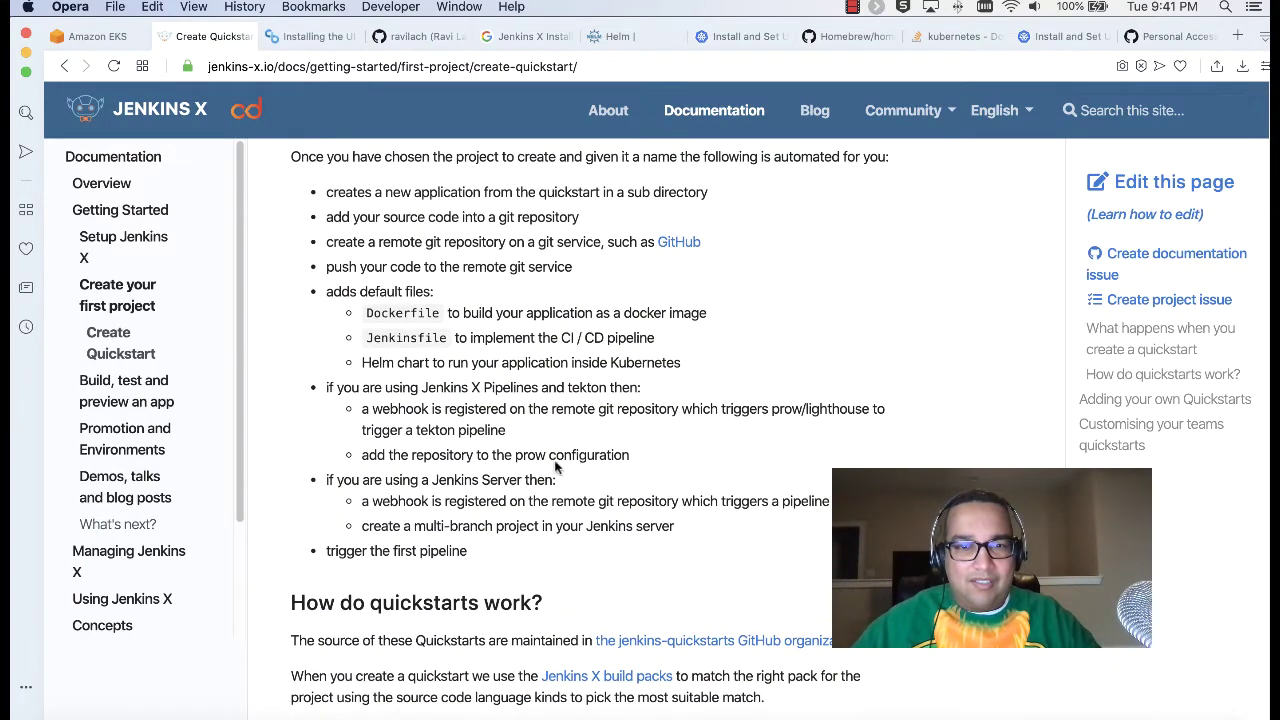
{"action": "left_click_drag", "start_coordinate": [385, 310], "coordinate": [600, 342]}
{"action": "left_click", "coordinate": [600, 342]}
{"action": "scroll", "coordinate": [558, 343], "scroll_direction": "up", "scroll_amount": 2}
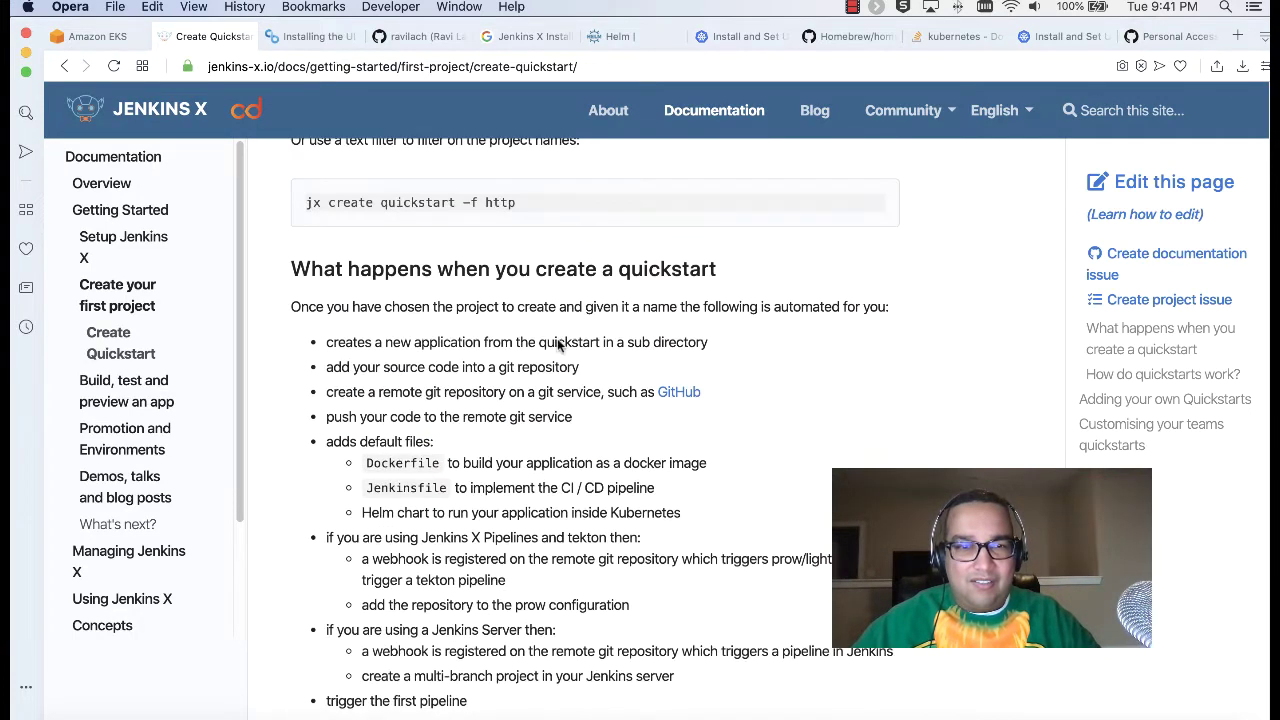
{"action": "scroll", "coordinate": [558, 344], "scroll_direction": "up", "scroll_amount": 2}
{"action": "scroll", "coordinate": [558, 345], "scroll_direction": "up", "scroll_amount": 2}
Step: Scroll down through the guide's explanation of how quickstarts use build packs
{"action": "scroll", "coordinate": [558, 345], "scroll_direction": "down", "scroll_amount": 3}
{"action": "scroll", "coordinate": [557, 340], "scroll_direction": "down", "scroll_amount": 4}
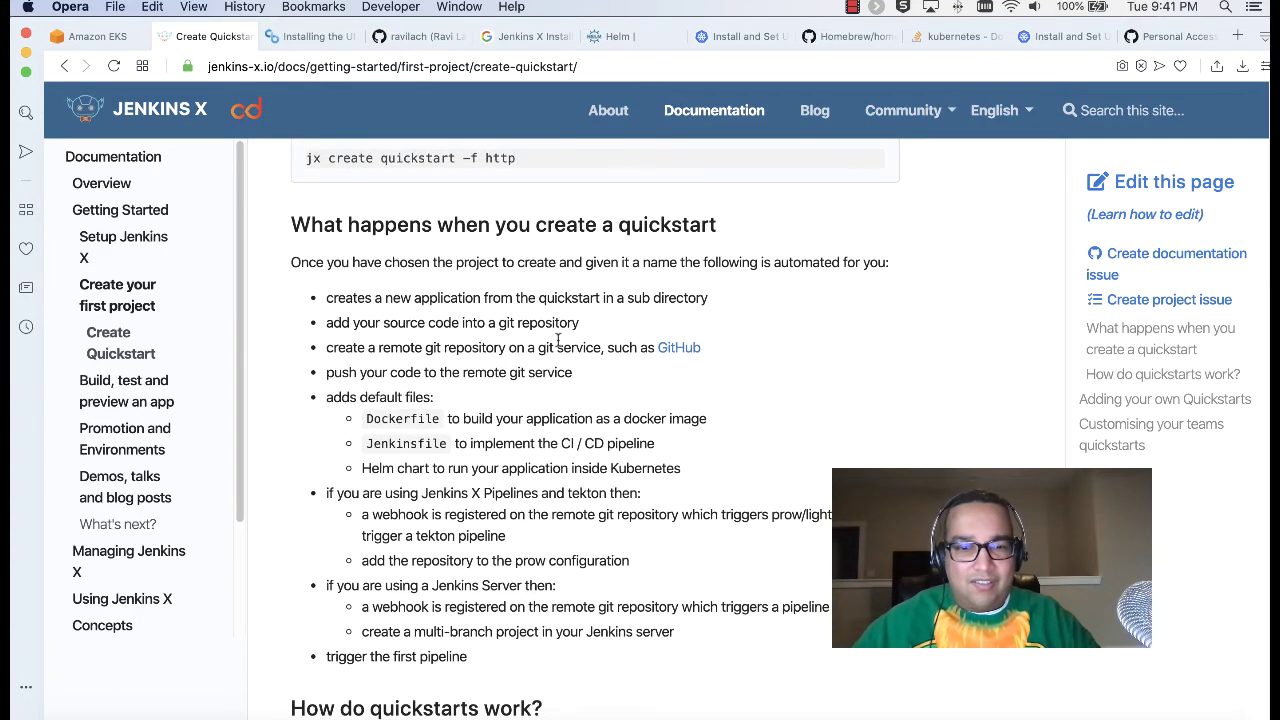
{"action": "scroll", "coordinate": [558, 344], "scroll_direction": "down", "scroll_amount": 3}
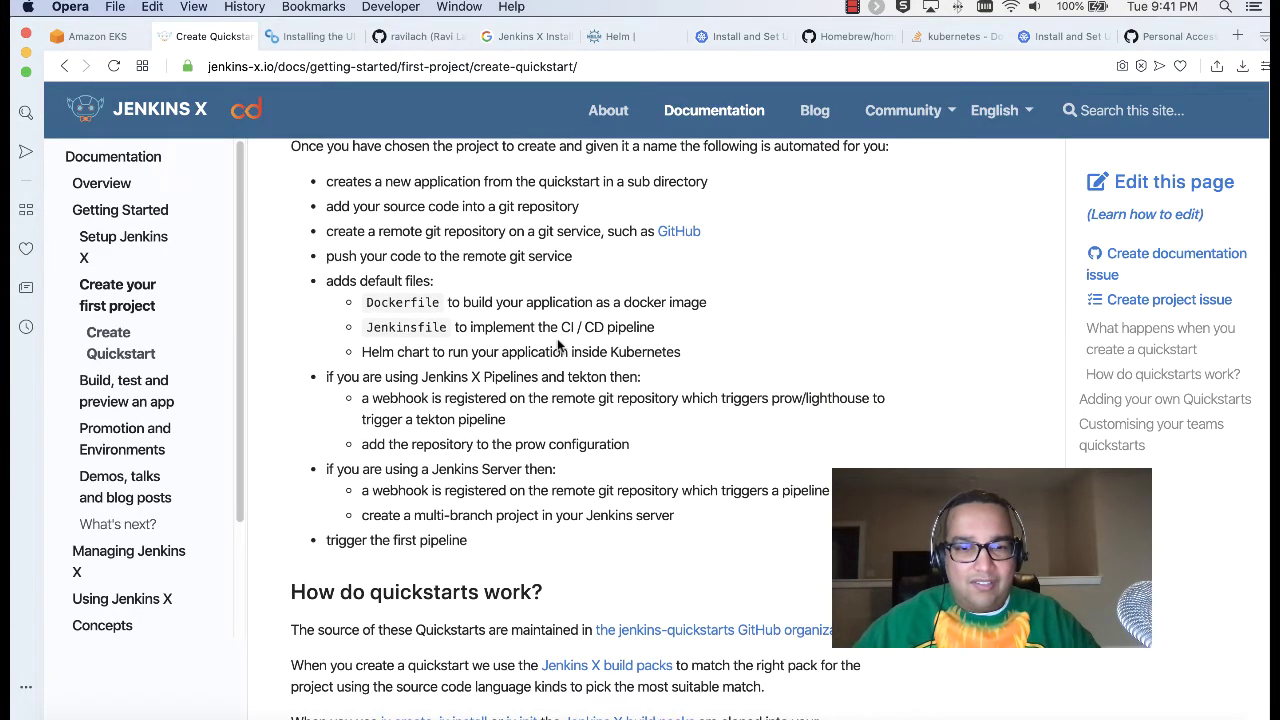
{"action": "scroll", "coordinate": [558, 343], "scroll_direction": "down", "scroll_amount": 3}
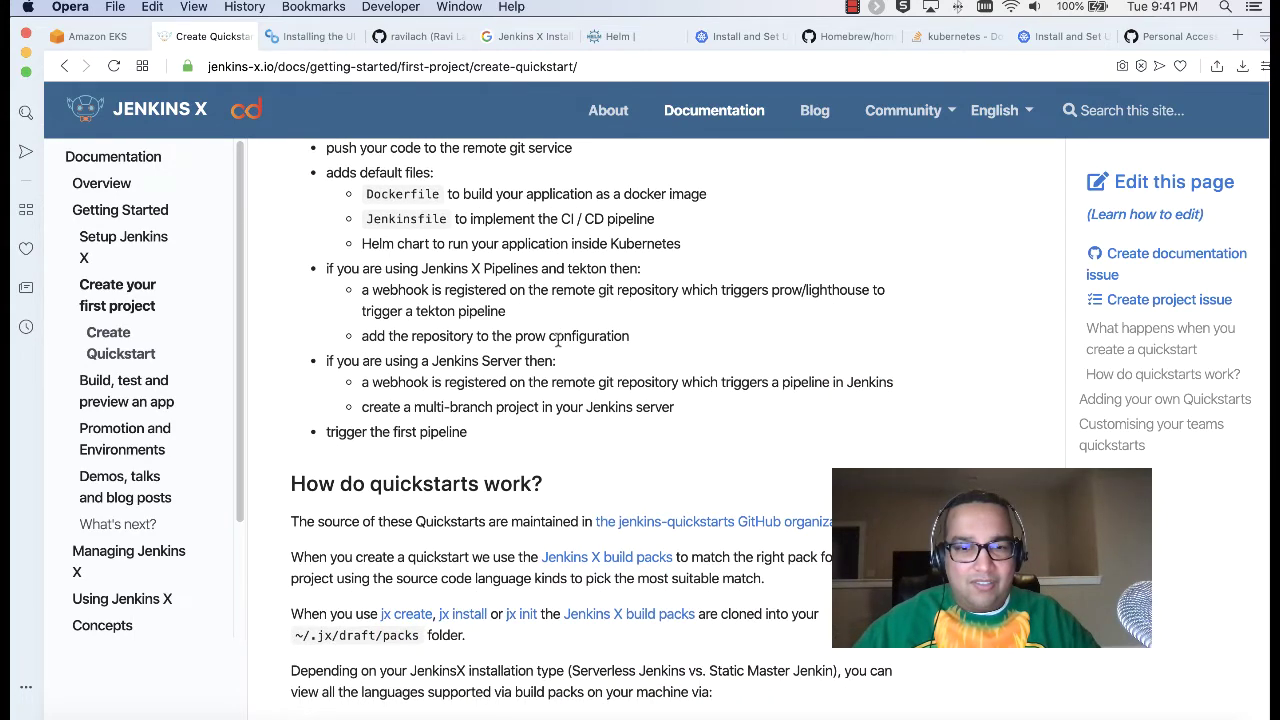
{"action": "scroll", "coordinate": [550, 404], "scroll_direction": "down", "scroll_amount": 3}
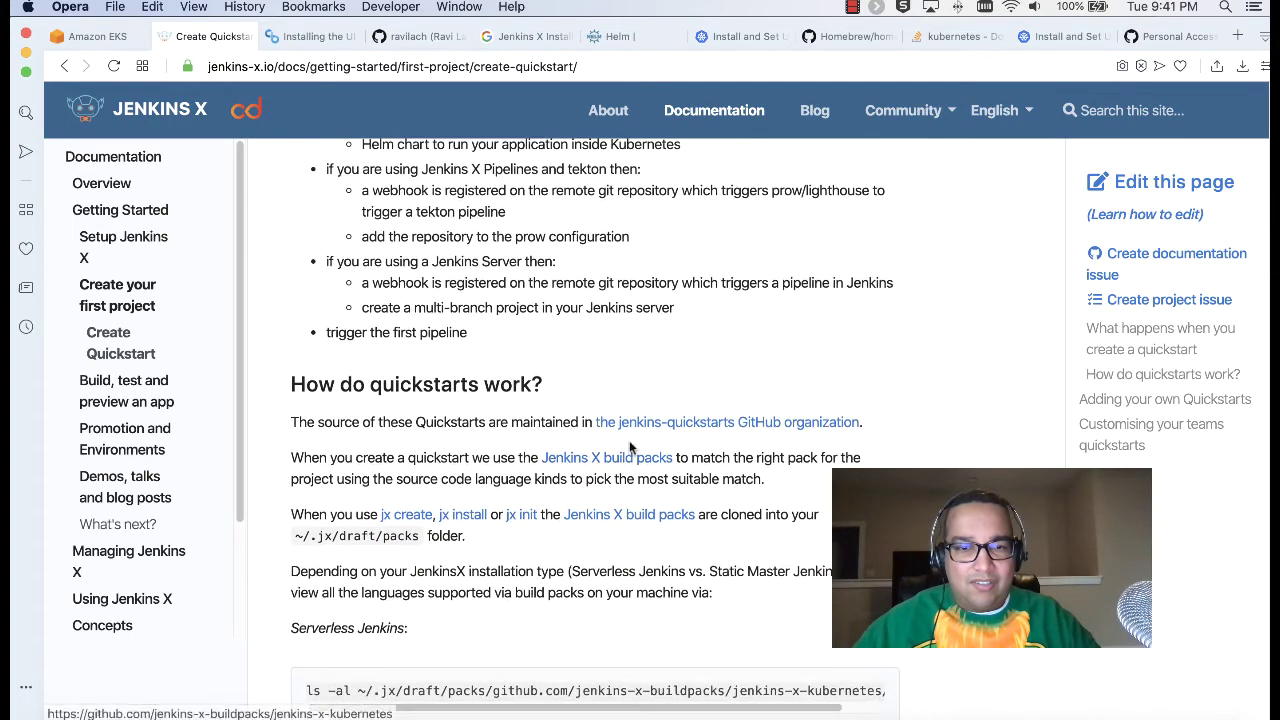
{"action": "scroll", "coordinate": [469, 530], "scroll_direction": "down", "scroll_amount": 4}
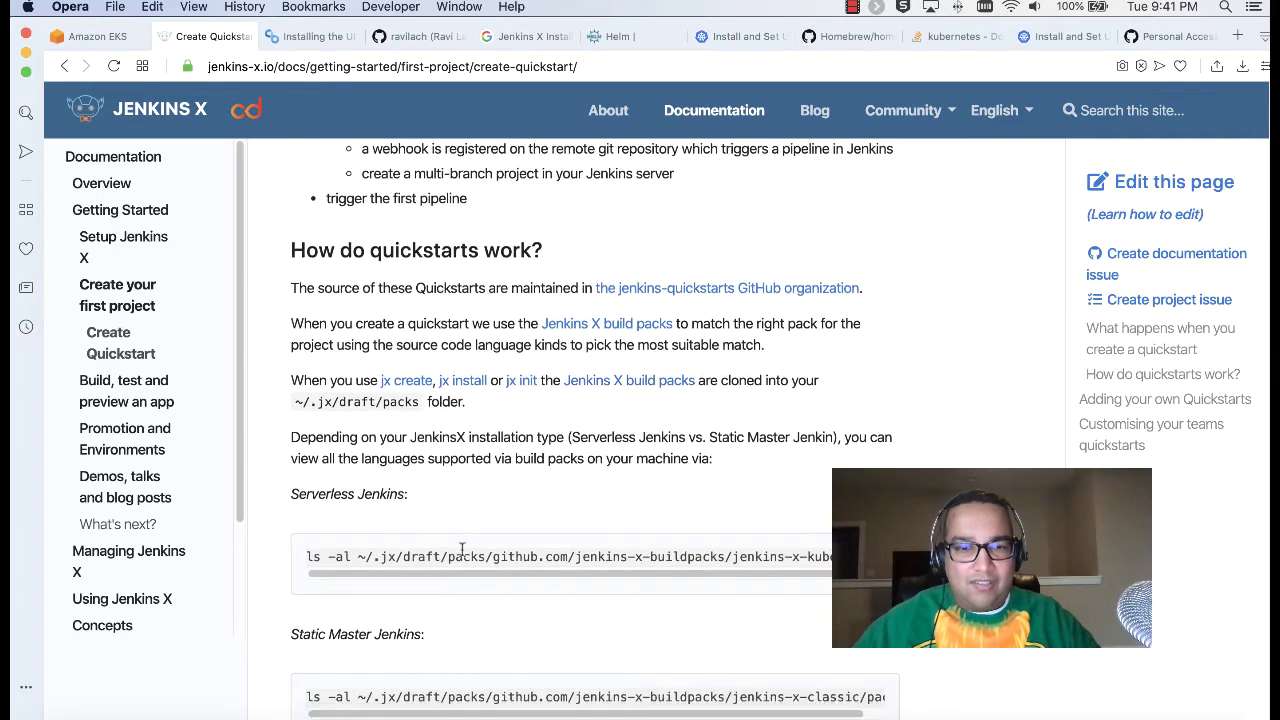
{"action": "scroll", "coordinate": [500, 578], "scroll_direction": "right", "scroll_amount": 2}
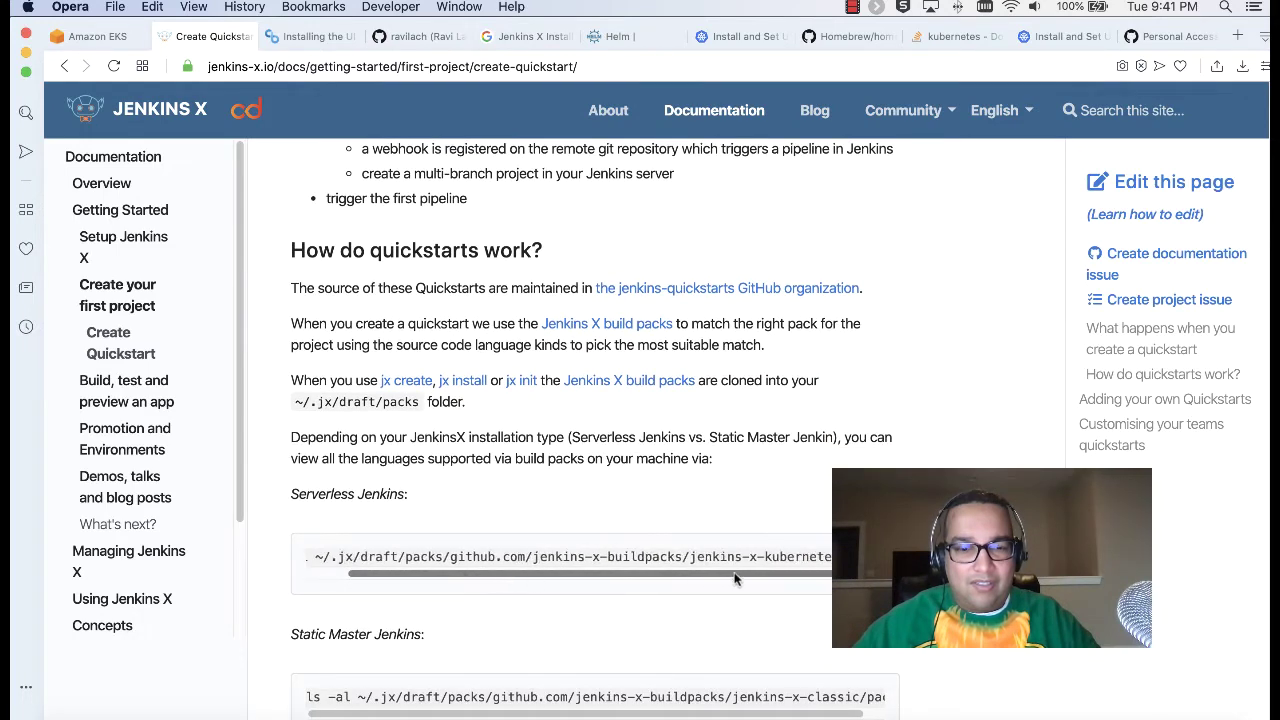
{"action": "scroll", "coordinate": [575, 453], "scroll_direction": "down", "scroll_amount": 2}
Step: Accept the default at jx boot's Docker registry email prompt
{"action": "key", "text": "super+Tab"}
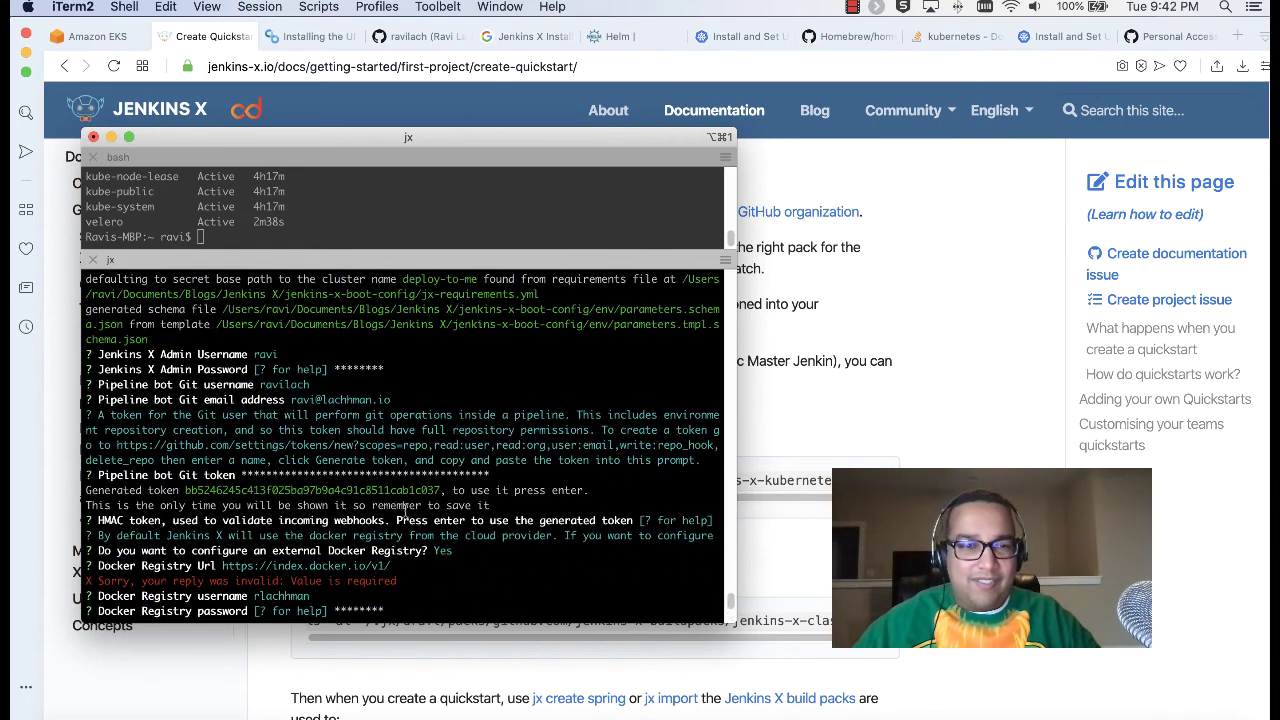
{"action": "key", "text": "Return"}
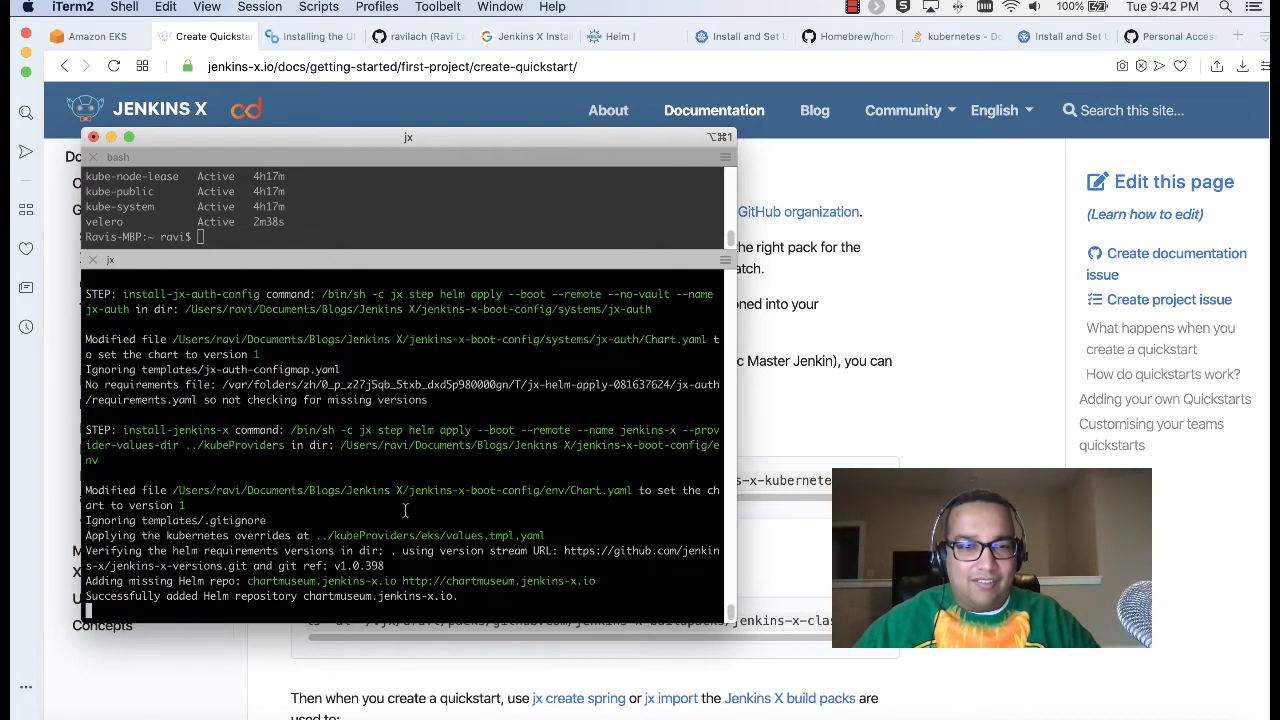
{"action": "key", "text": "super+Tab"}
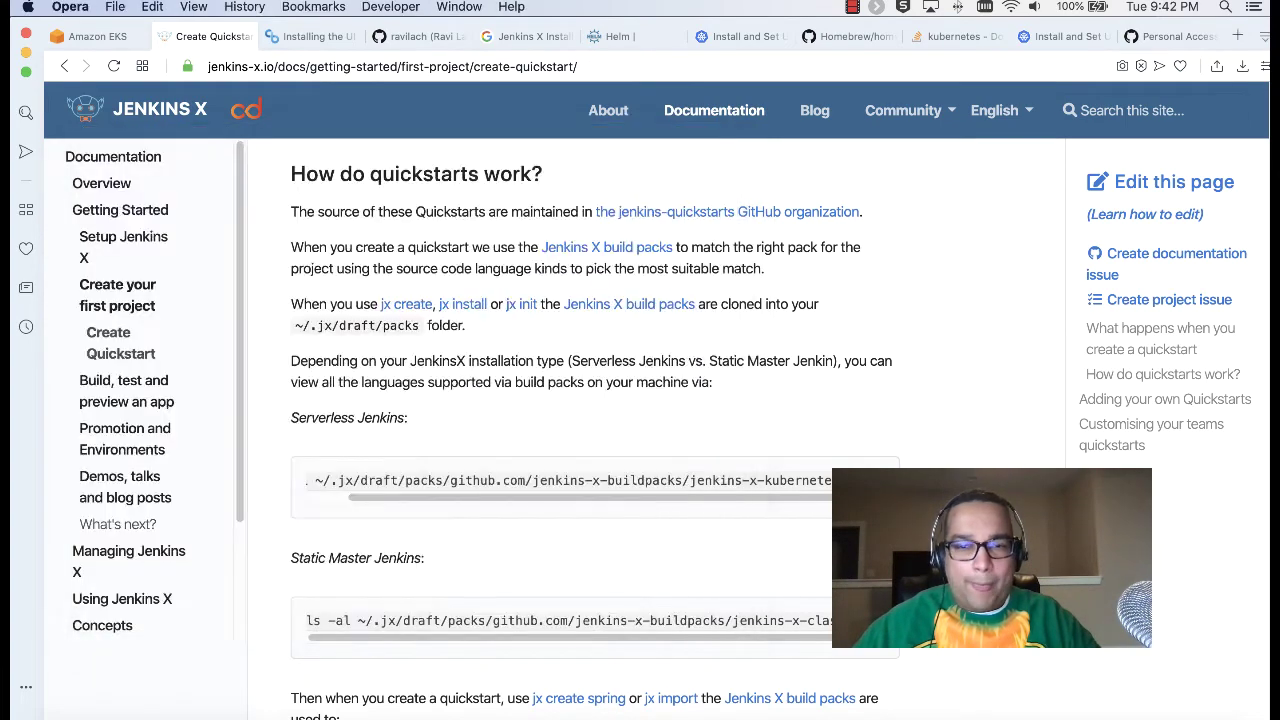
Step: Continue reading the guide down to the Adding your own Quickstarts section
{"action": "scroll", "coordinate": [724, 417], "scroll_direction": "down", "scroll_amount": 4}
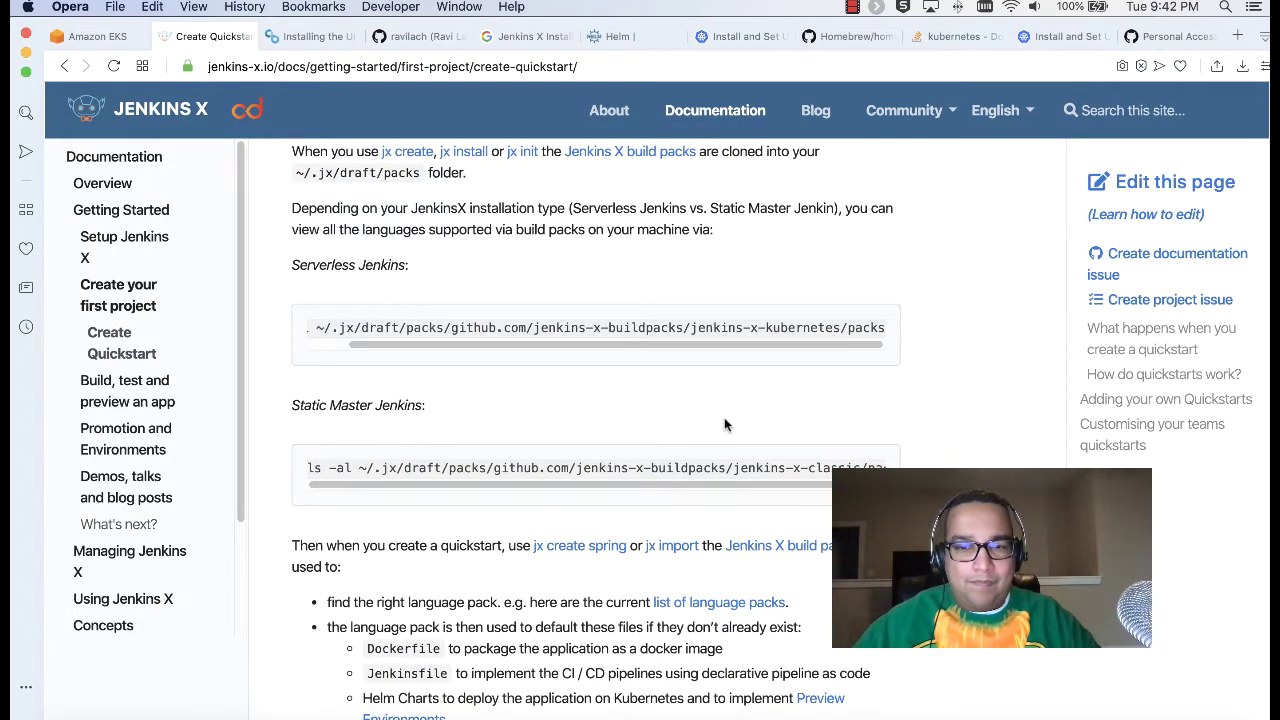
{"action": "scroll", "coordinate": [724, 422], "scroll_direction": "down", "scroll_amount": 7}
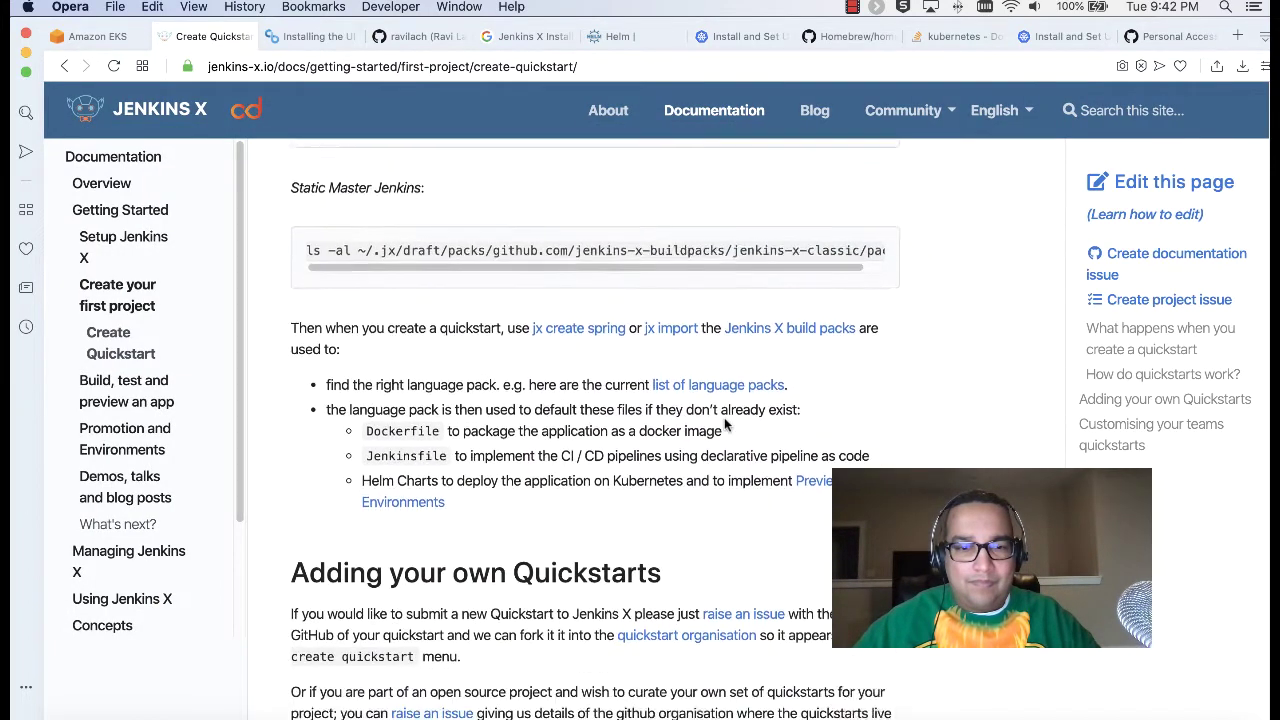
{"action": "scroll", "coordinate": [724, 424], "scroll_direction": "down", "scroll_amount": 6}
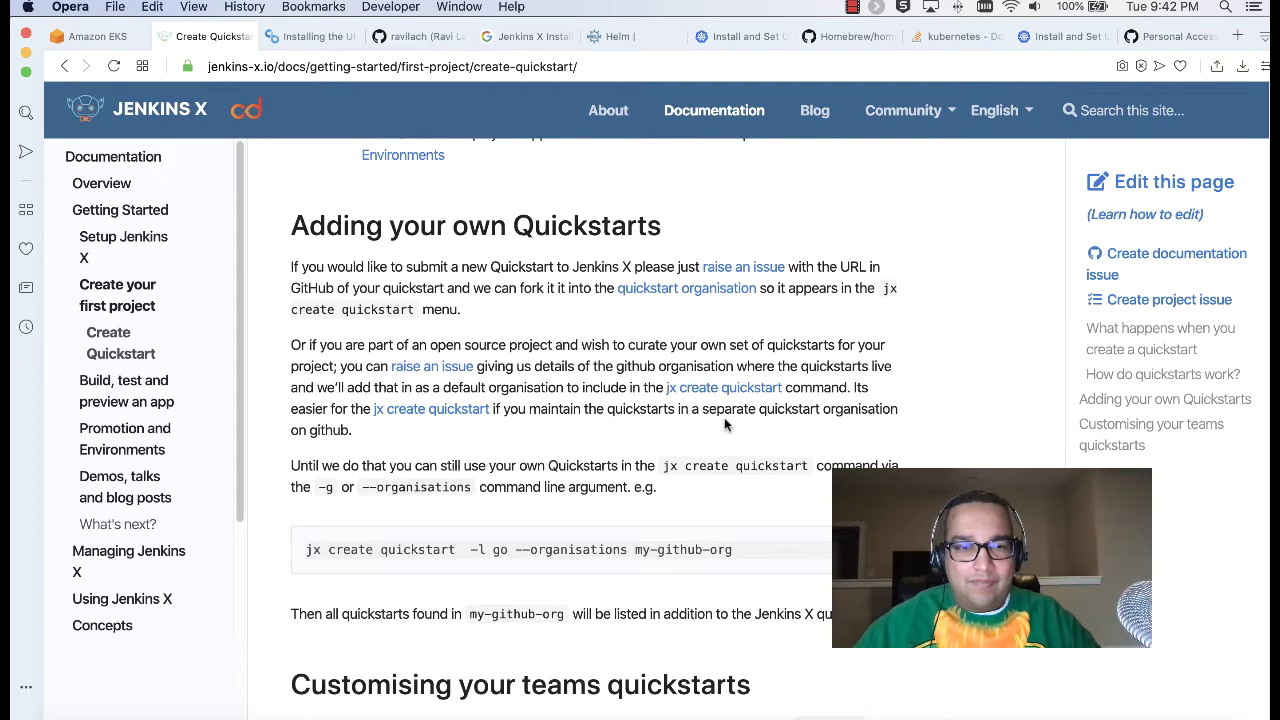
Step: Scroll the CloudBees Installing the UI page to its footer and back, then return to the jx boot terminal
{"action": "left_click", "coordinate": [312, 36]}
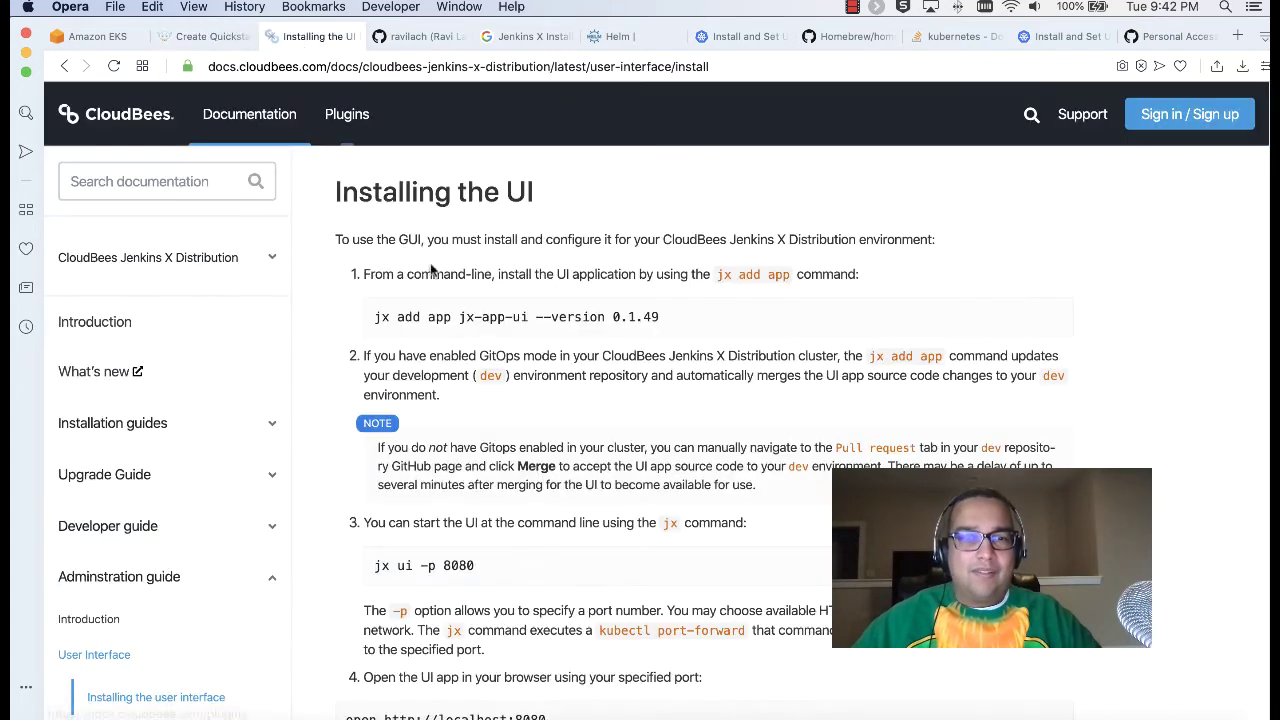
{"action": "scroll", "coordinate": [487, 390], "scroll_direction": "down", "scroll_amount": 2}
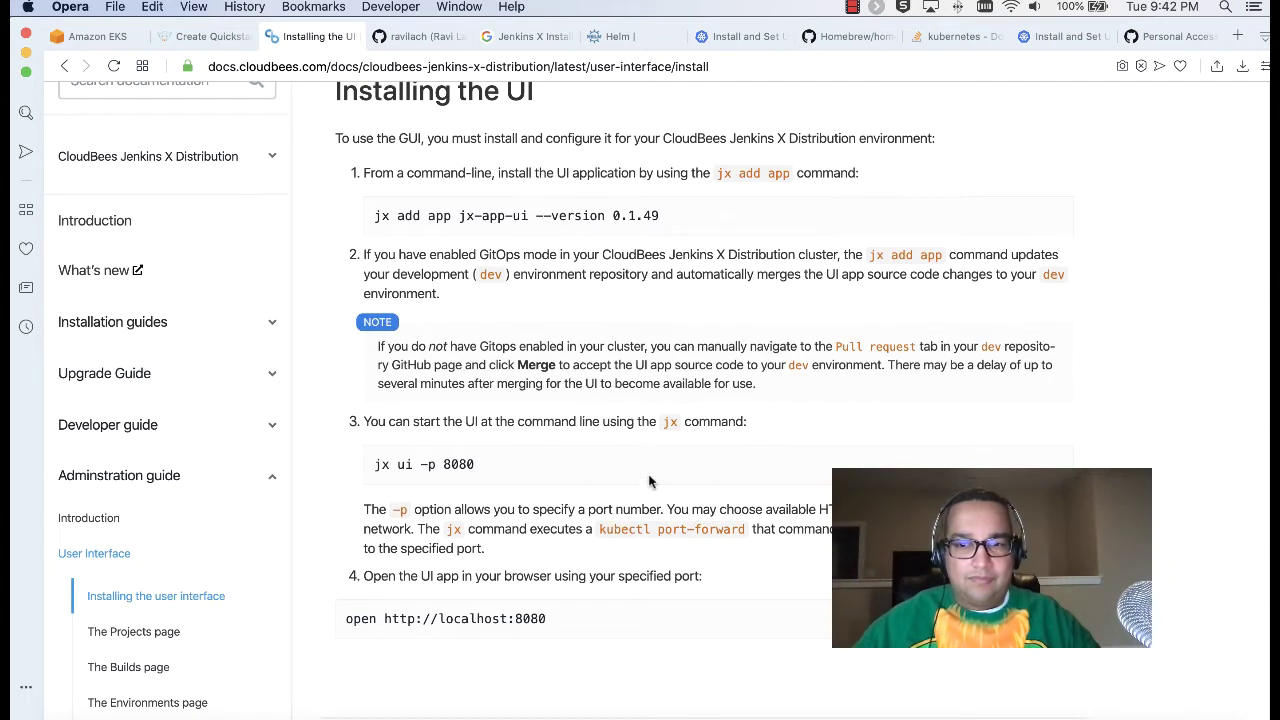
{"action": "scroll", "coordinate": [649, 482], "scroll_direction": "down", "scroll_amount": 4}
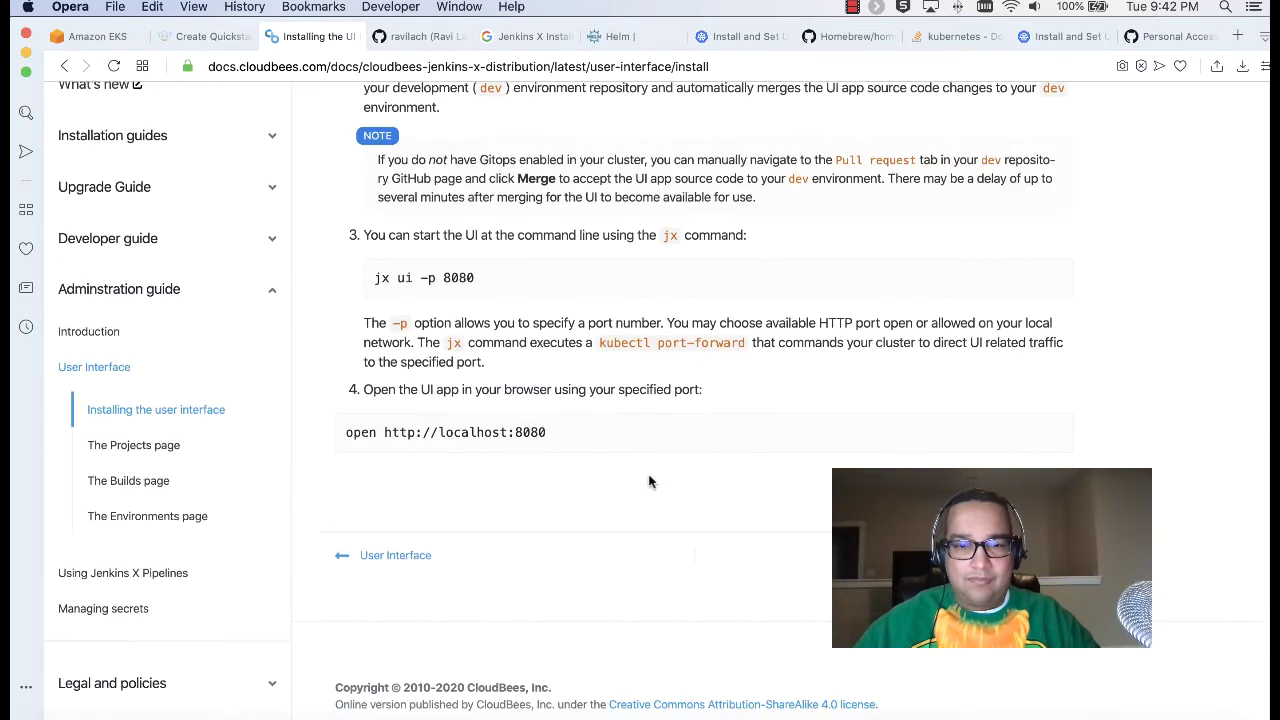
{"action": "scroll", "coordinate": [649, 482], "scroll_direction": "down", "scroll_amount": 3}
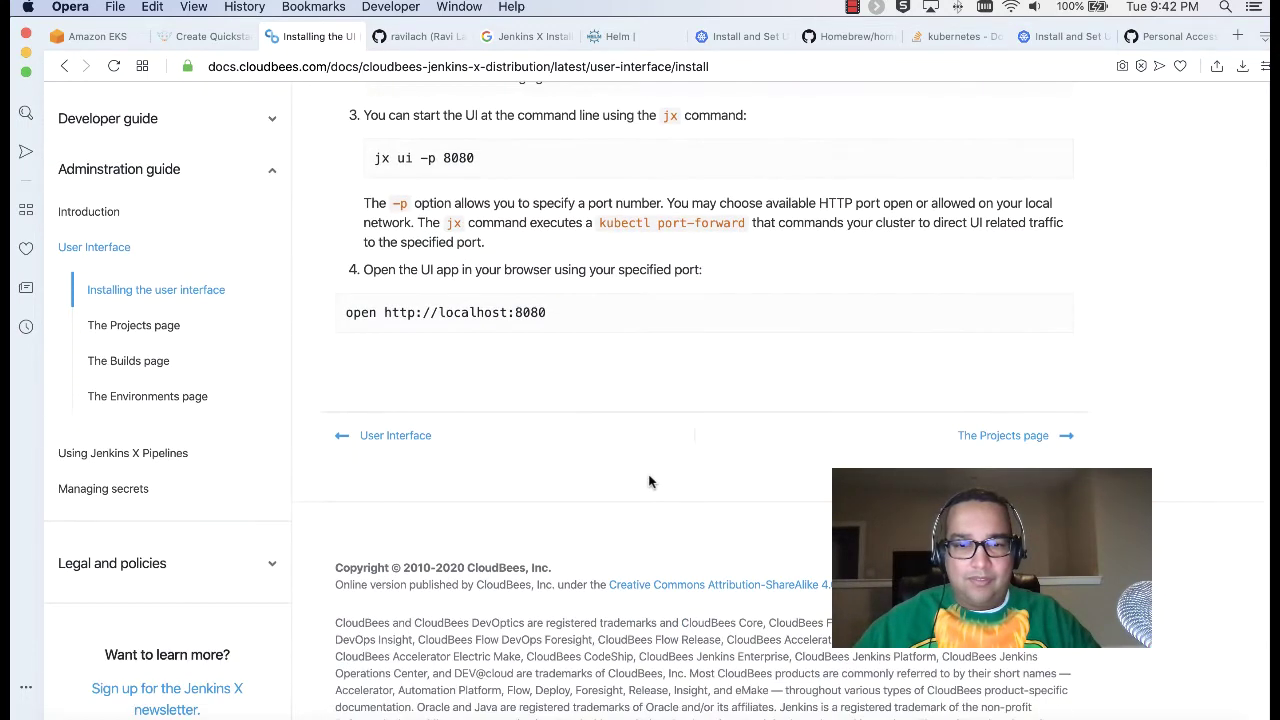
{"action": "scroll", "coordinate": [649, 482], "scroll_direction": "up", "scroll_amount": 9}
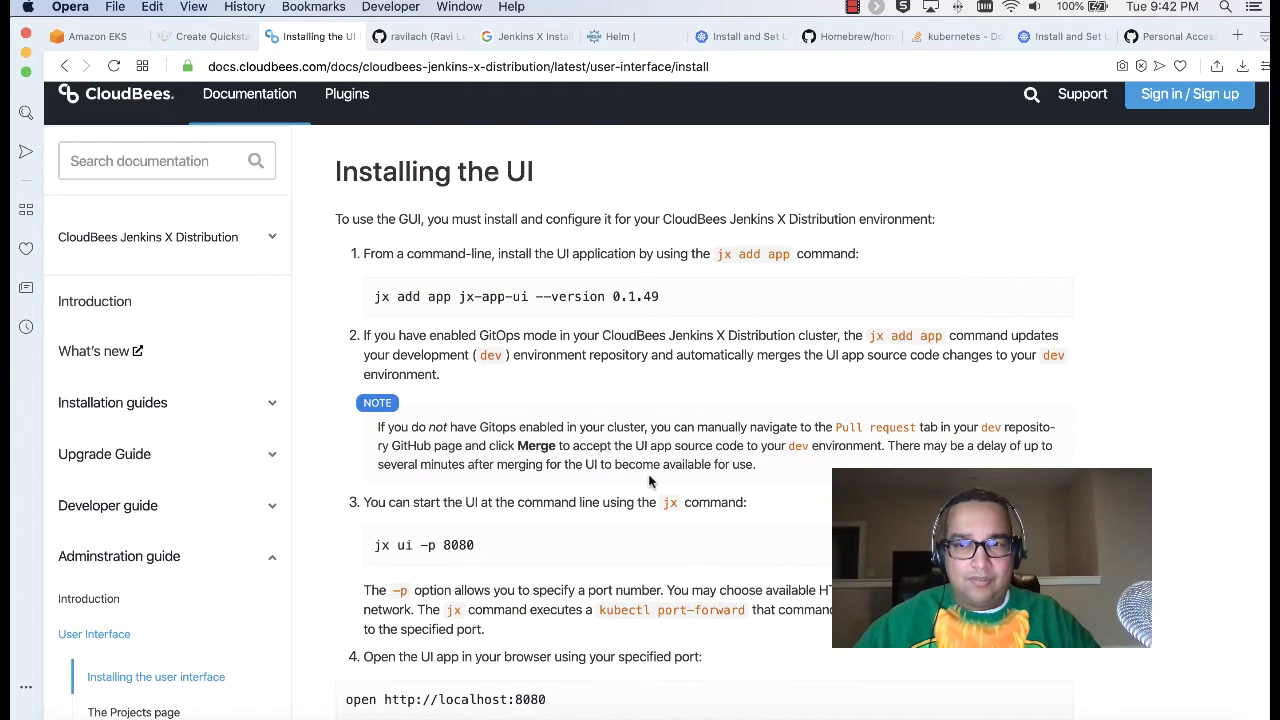
{"action": "scroll", "coordinate": [649, 482], "scroll_direction": "up", "scroll_amount": 1}
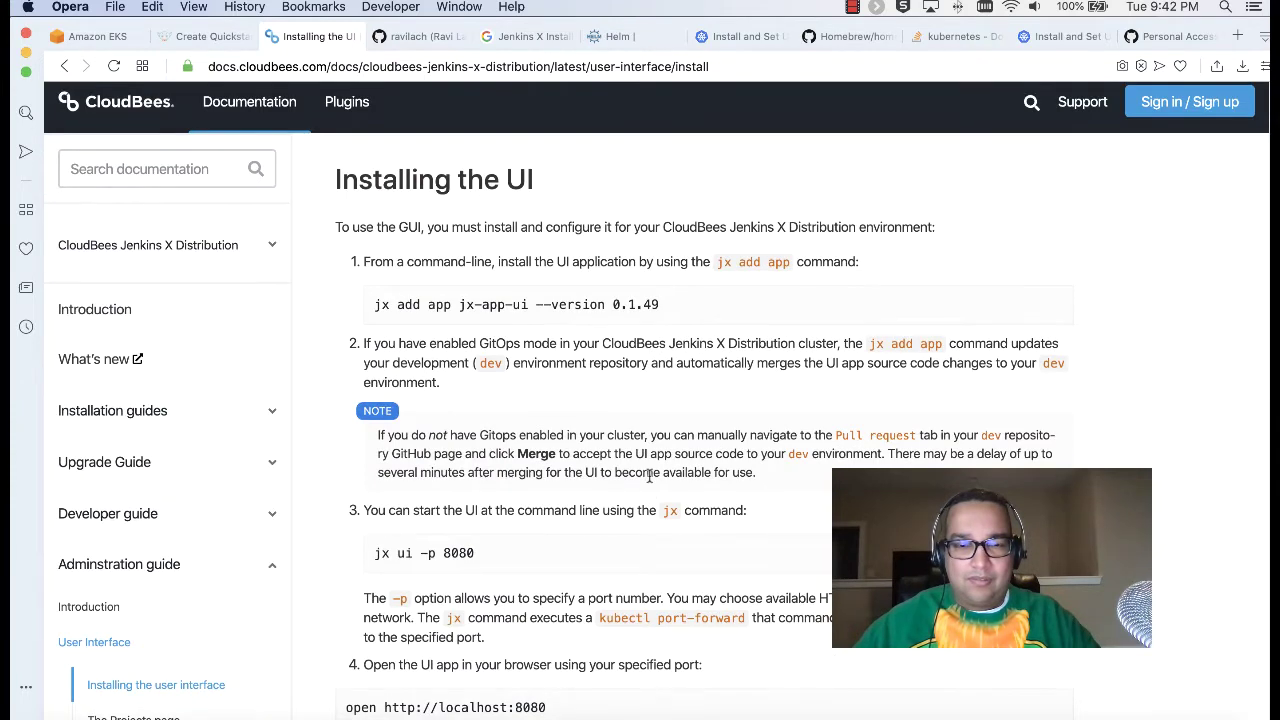
{"action": "left_click", "coordinate": [266, 708]}
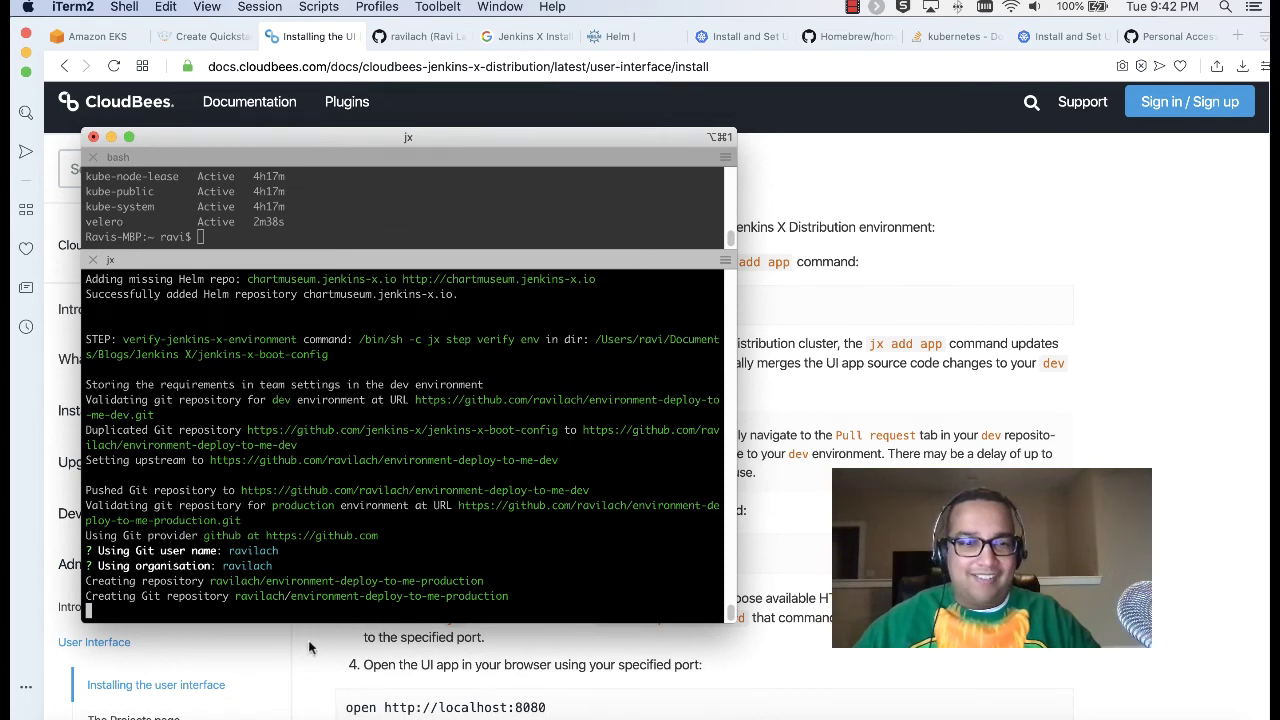
Step: Load github.com in a new browser tab
{"action": "left_click", "coordinate": [1142, 36]}
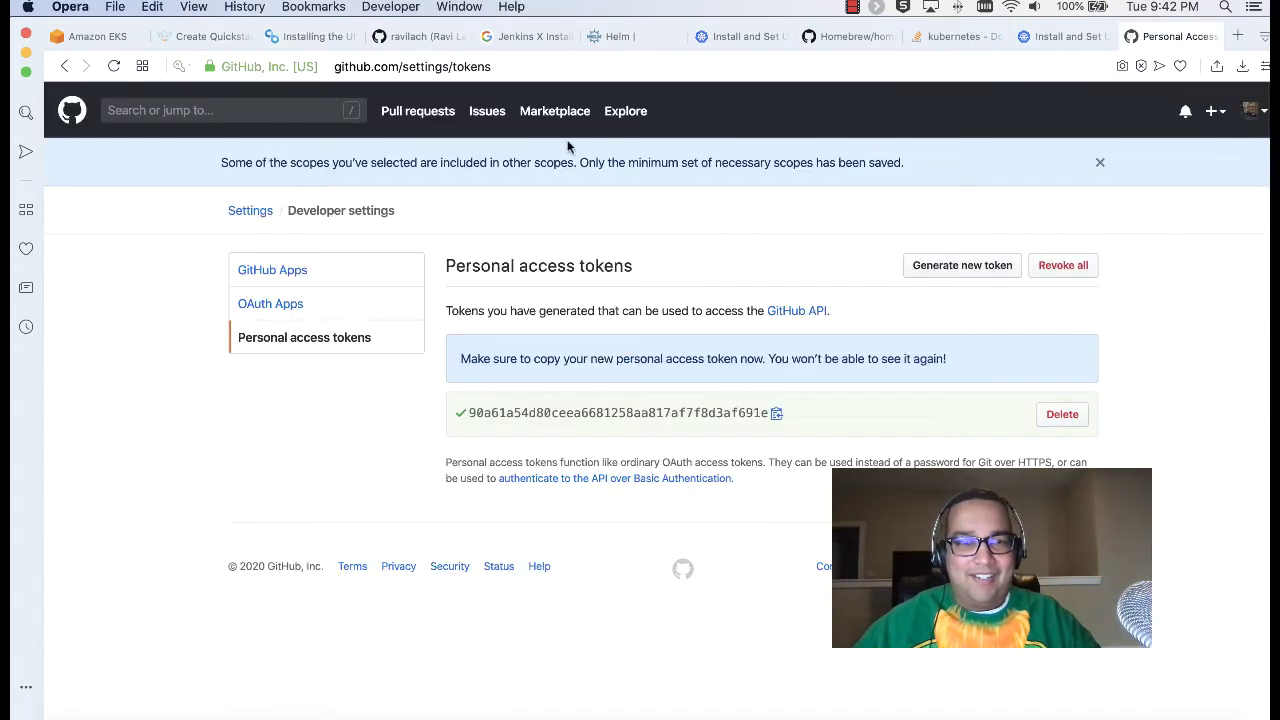
{"action": "left_click", "coordinate": [1240, 35]}
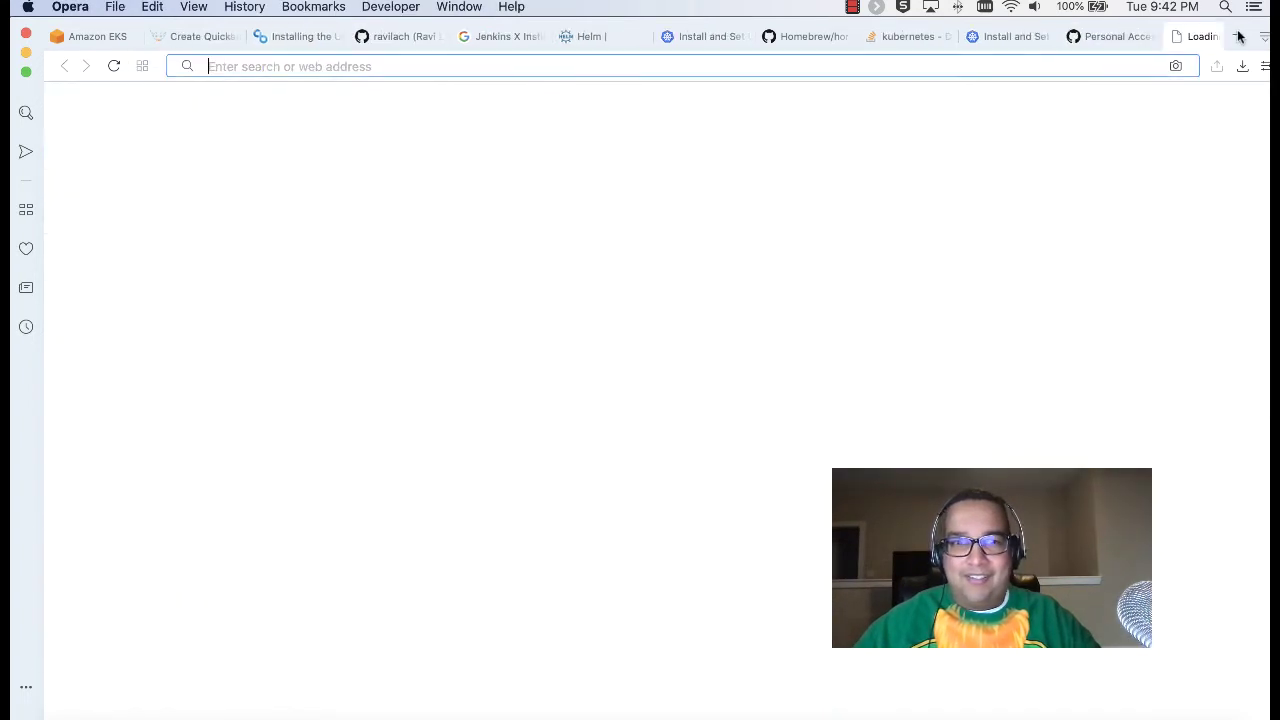
{"action": "type", "text": "githu"}
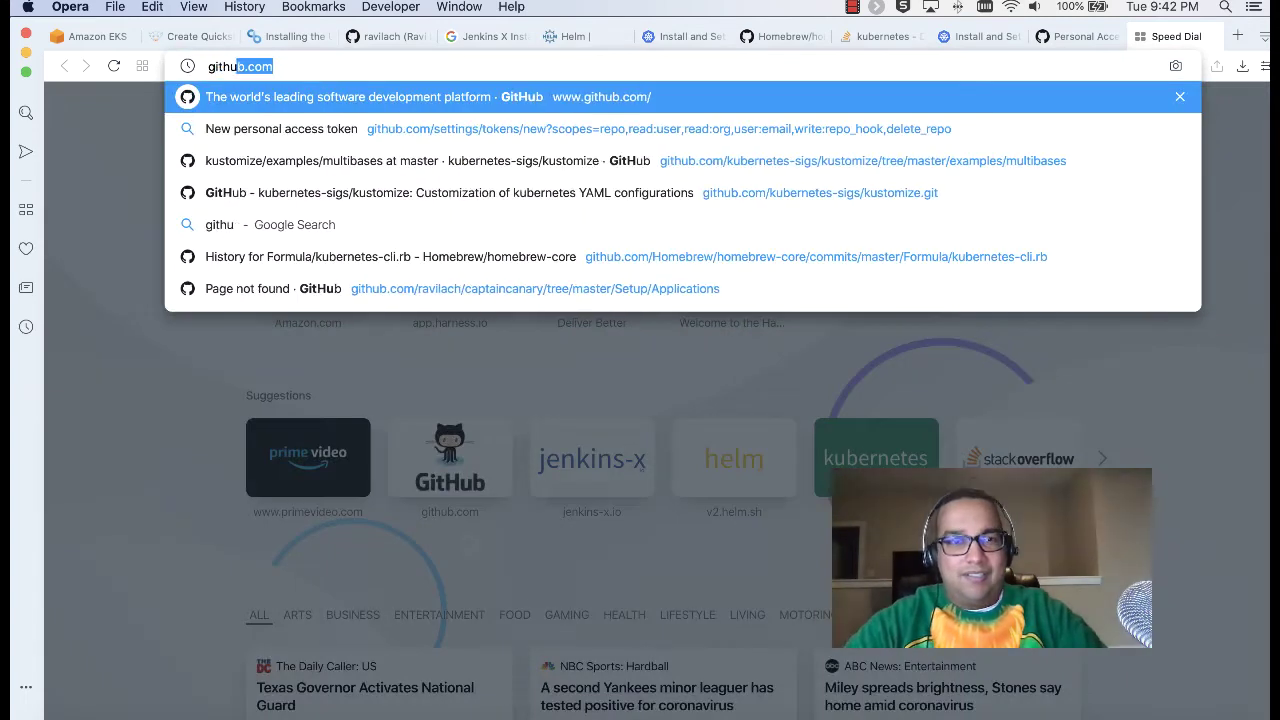
{"action": "key", "text": "Return"}
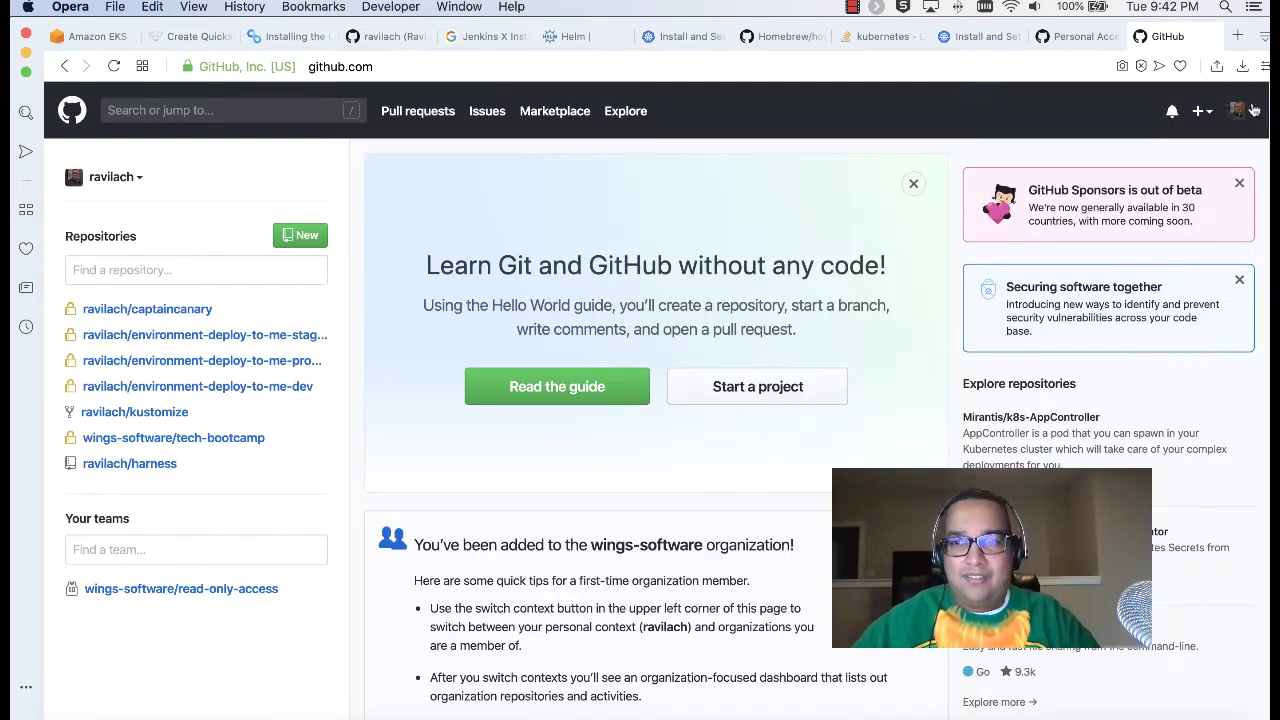
Step: Check the GitHub profile's repositories for the new staging, production and dev repos, then return to the terminal
{"action": "left_click", "coordinate": [1245, 110]}
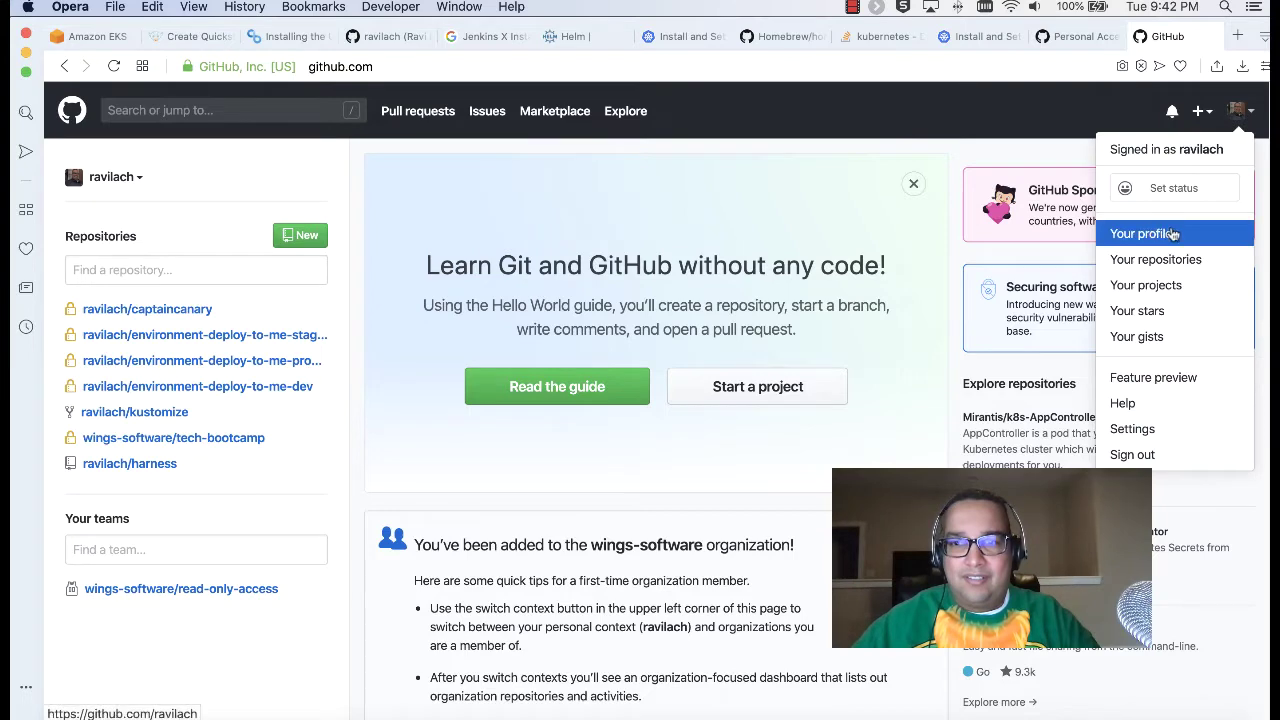
{"action": "left_click", "coordinate": [1203, 243]}
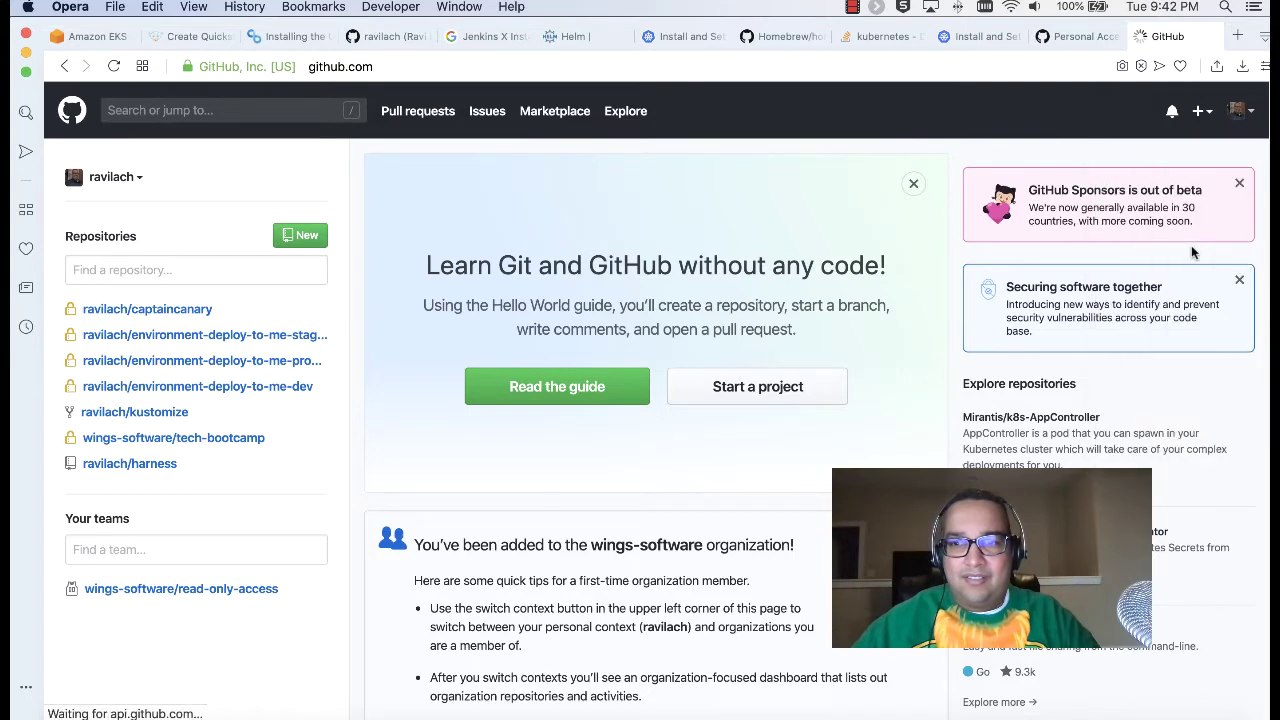
{"action": "scroll", "coordinate": [606, 316], "scroll_direction": "down", "scroll_amount": 3}
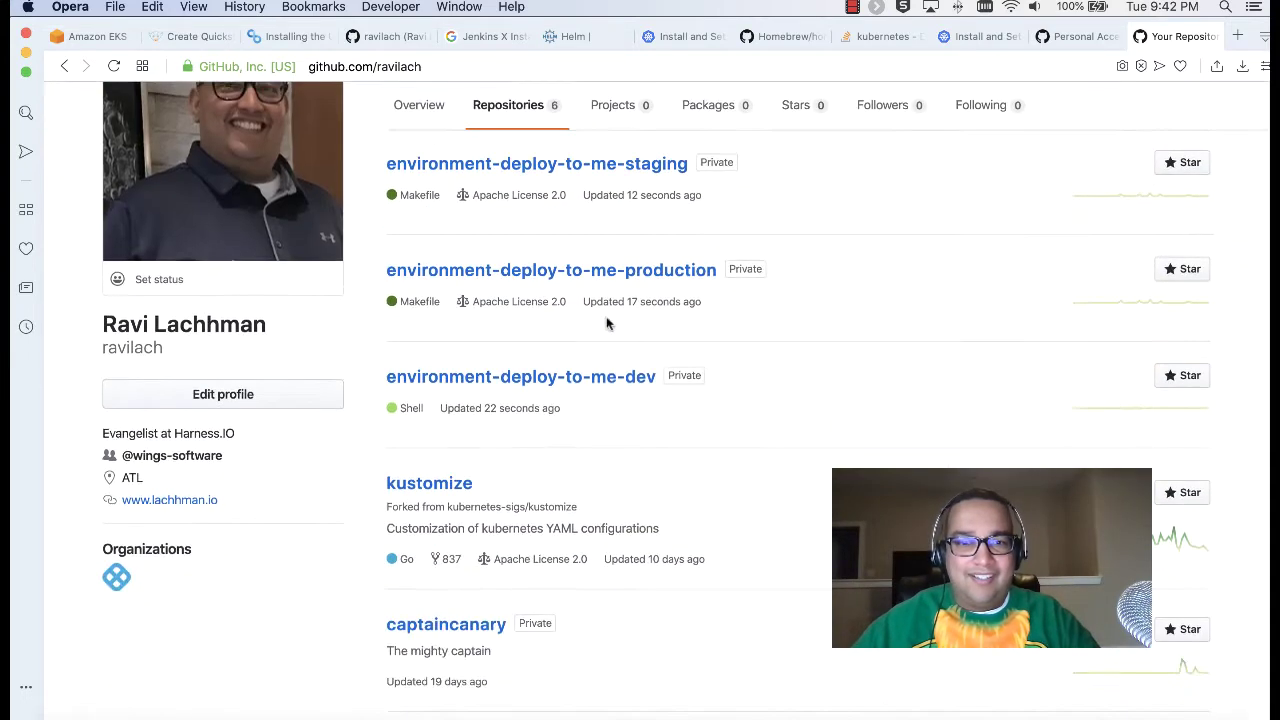
{"action": "scroll", "coordinate": [591, 434], "scroll_direction": "up", "scroll_amount": 2}
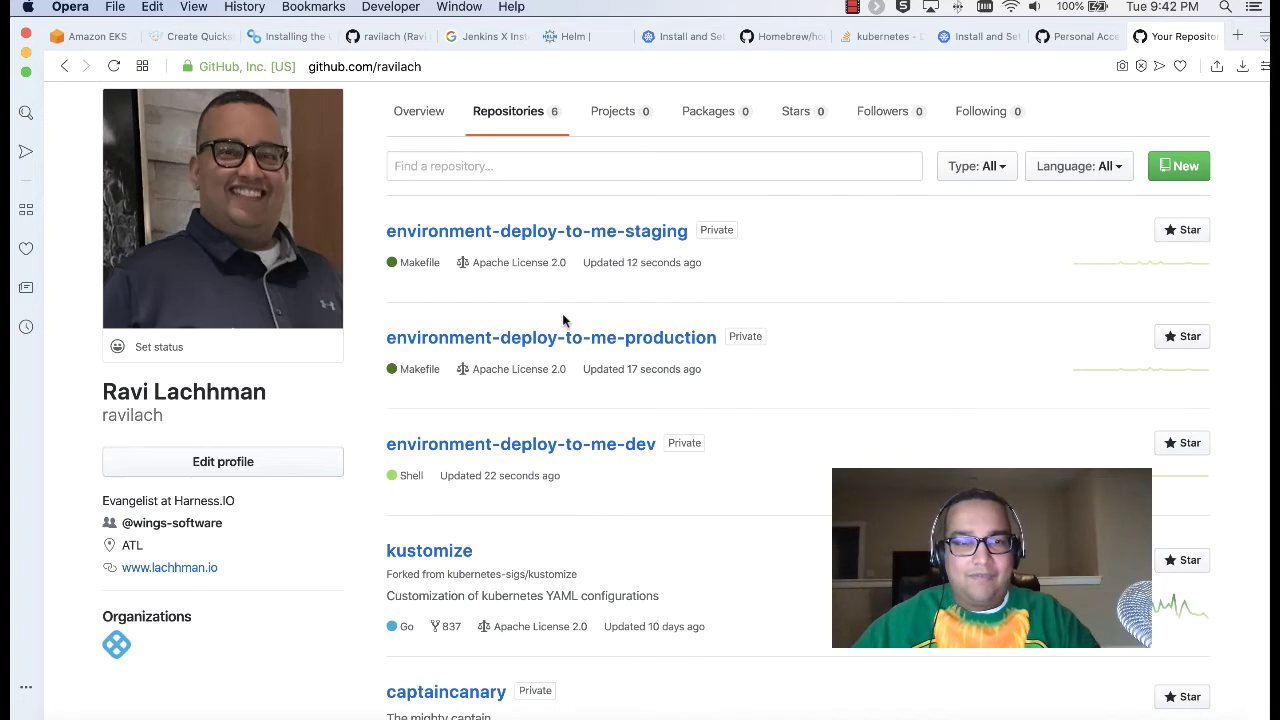
{"action": "key", "text": "super+Tab"}
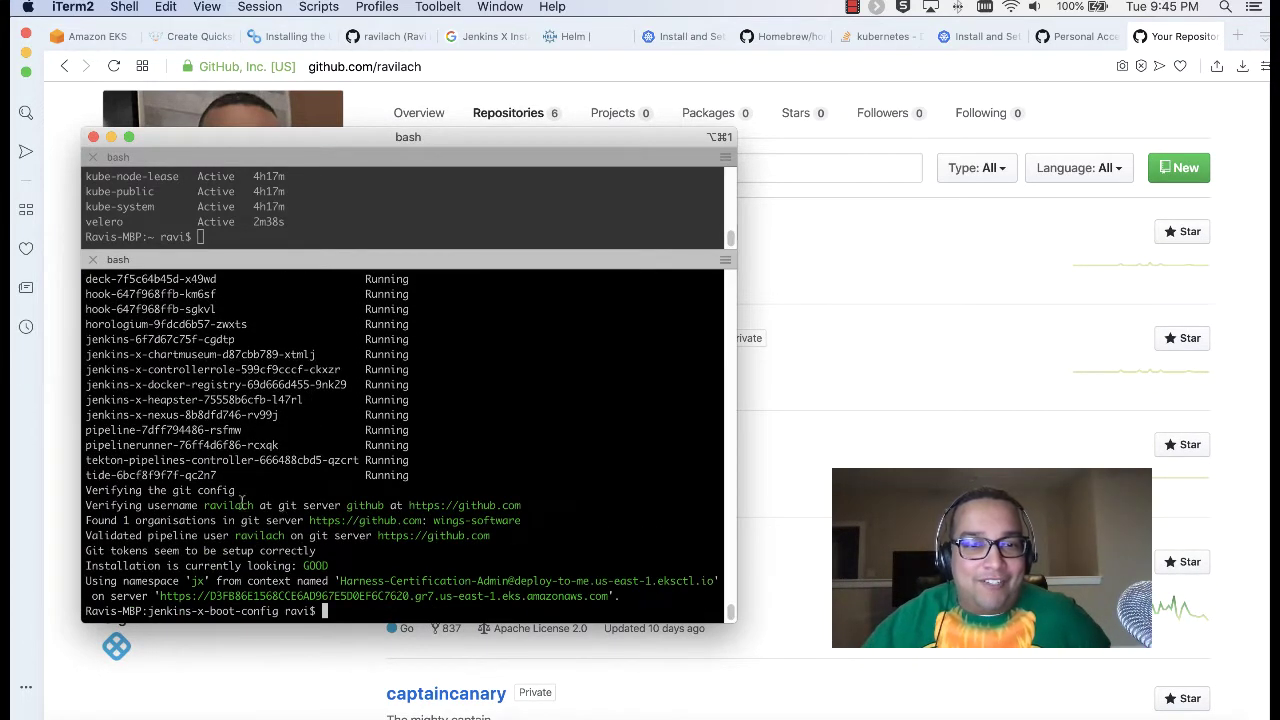
Step: Highlight the git server verification lines and the GOOD installation status in the terminal
{"action": "left_click_drag", "start_coordinate": [198, 505], "coordinate": [532, 528]}
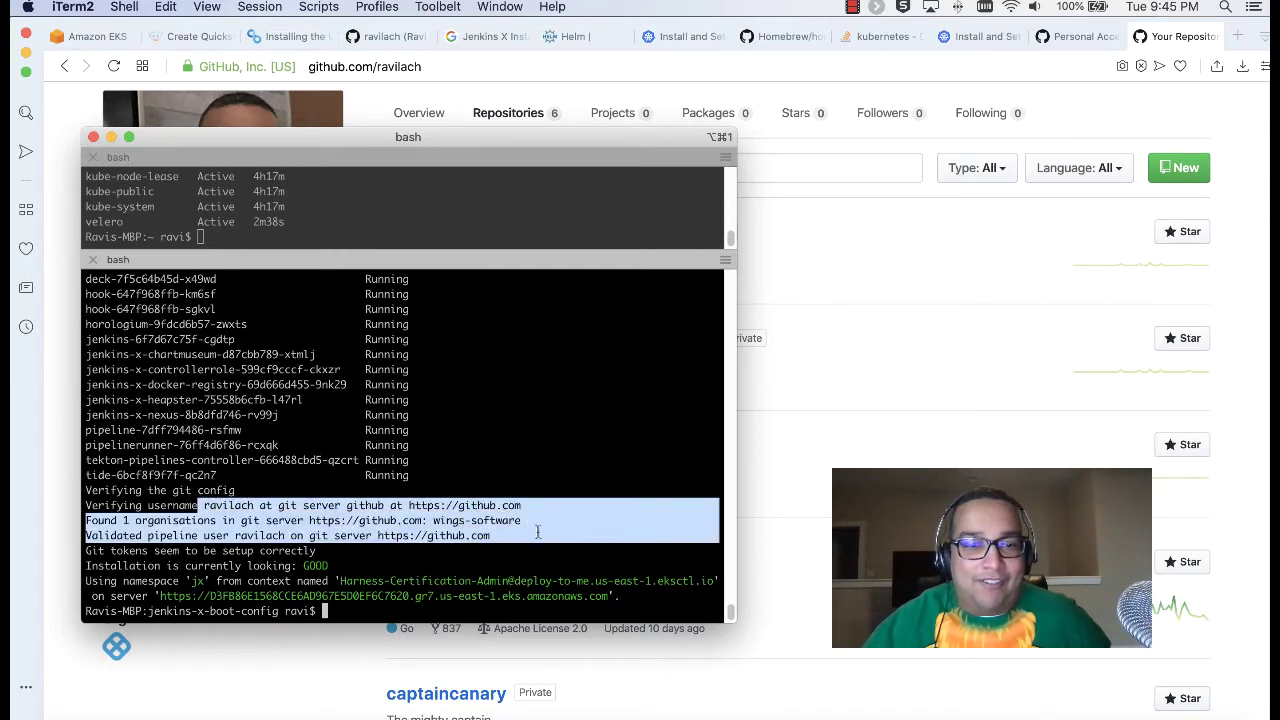
{"action": "left_click", "coordinate": [502, 477]}
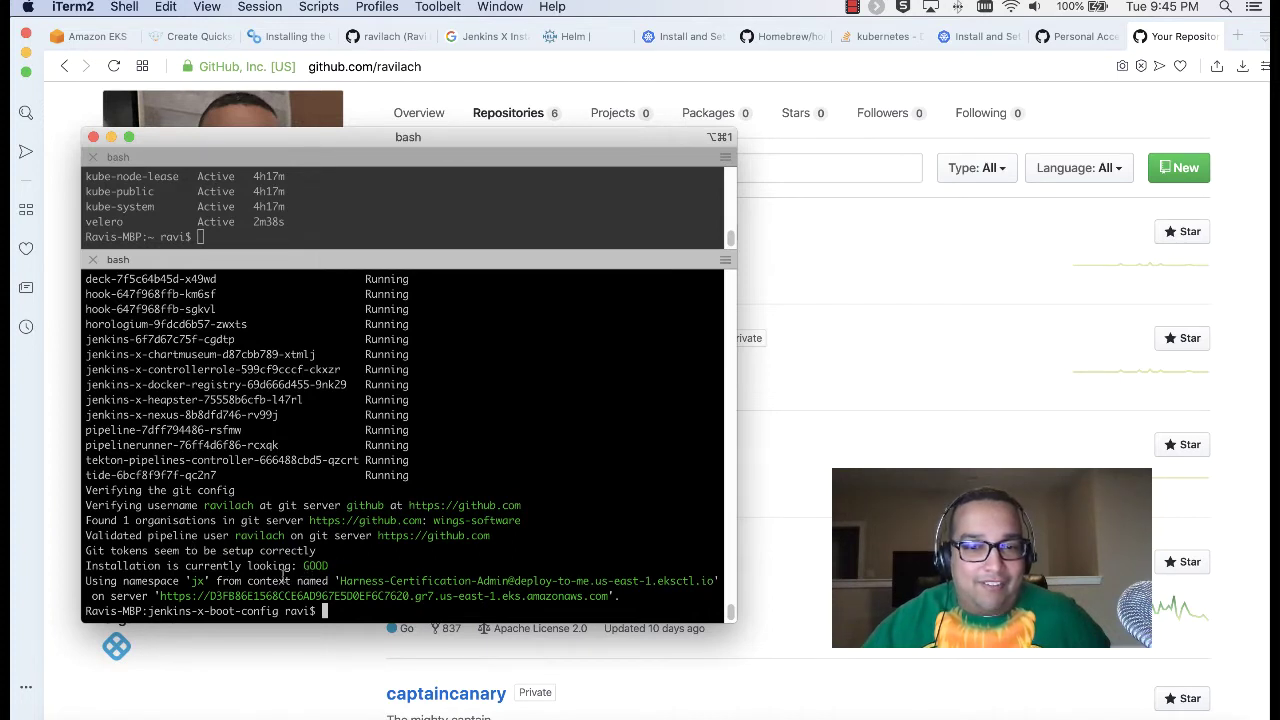
{"action": "left_click_drag", "start_coordinate": [316, 566], "coordinate": [332, 566]}
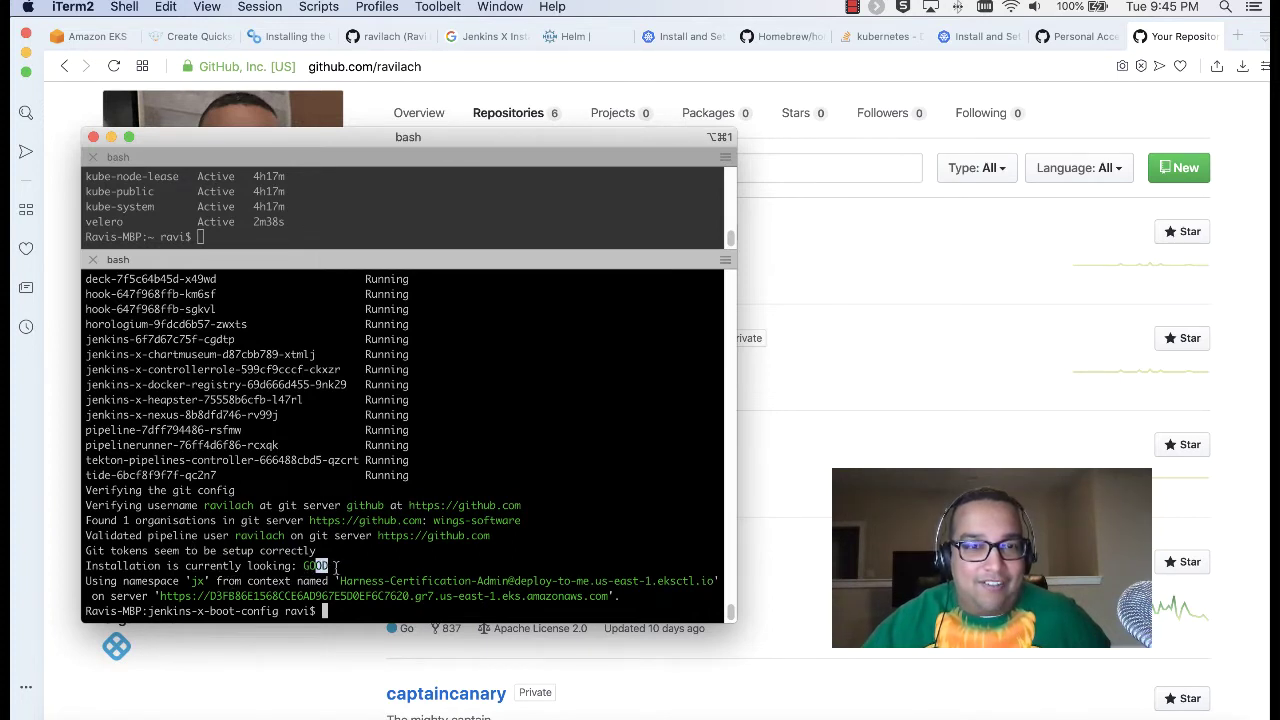
Step: Switch to the GitHub profile page and skim its Overview
{"action": "left_click", "coordinate": [374, 37]}
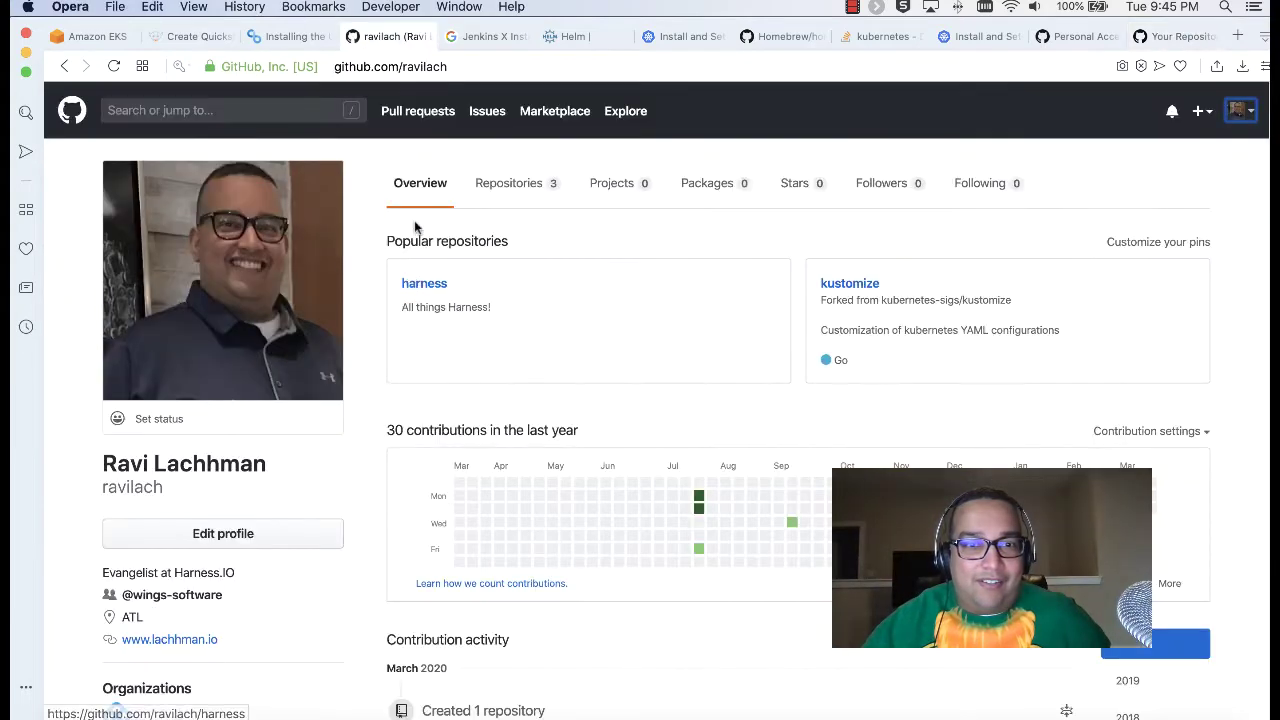
{"action": "scroll", "coordinate": [395, 144], "scroll_direction": "down", "scroll_amount": 5}
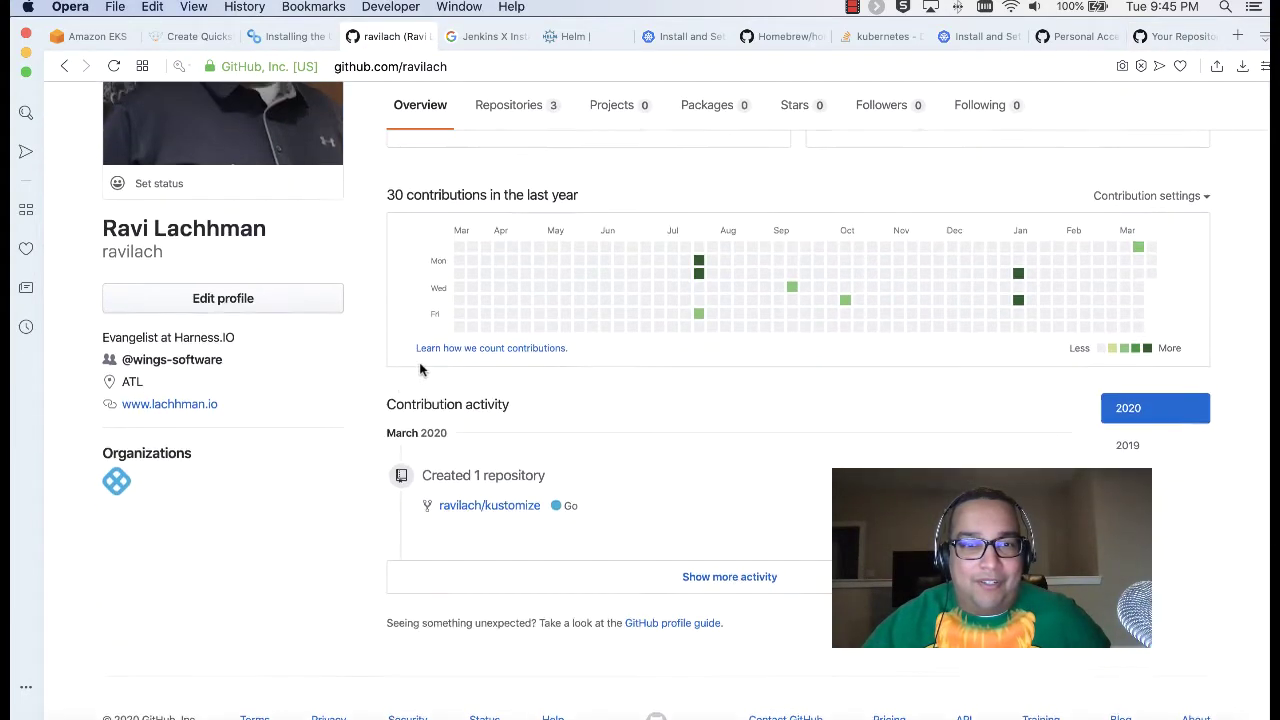
{"action": "scroll", "coordinate": [420, 365], "scroll_direction": "up", "scroll_amount": 5}
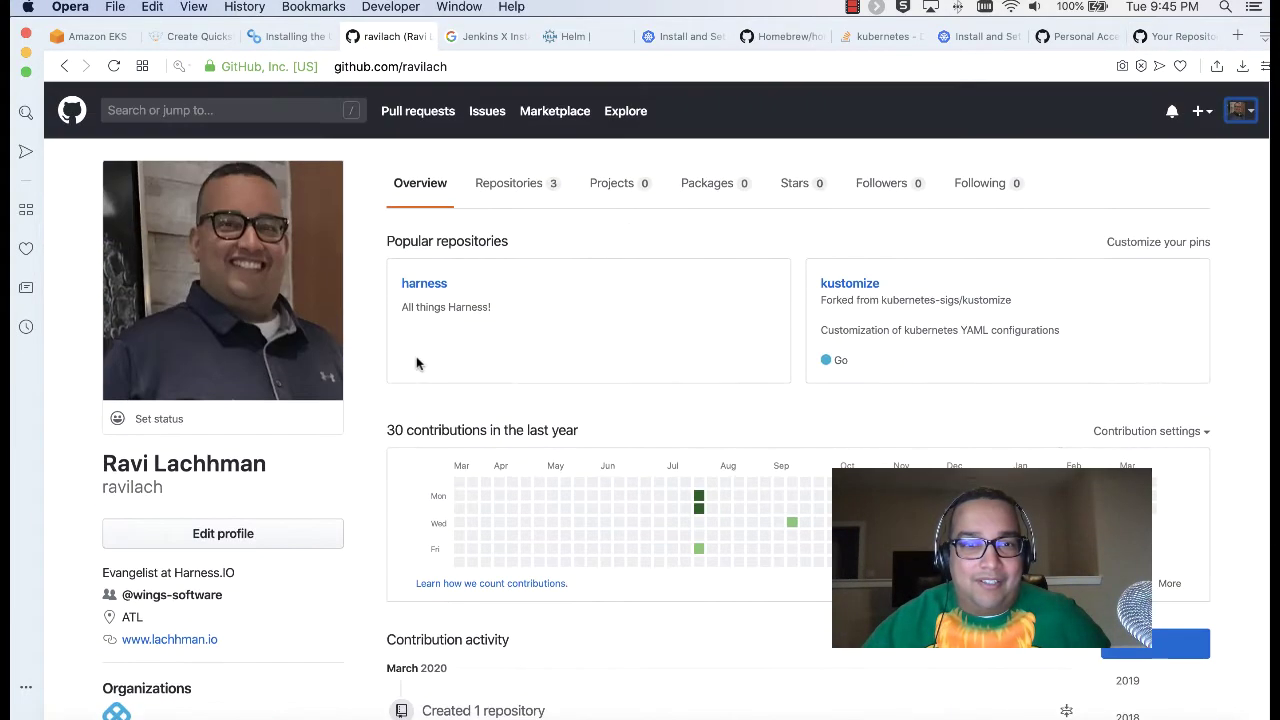
Step: Review the profile's six repositories, then switch to the Amazon EKS deploy-to-me cluster page
{"action": "left_click", "coordinate": [507, 190]}
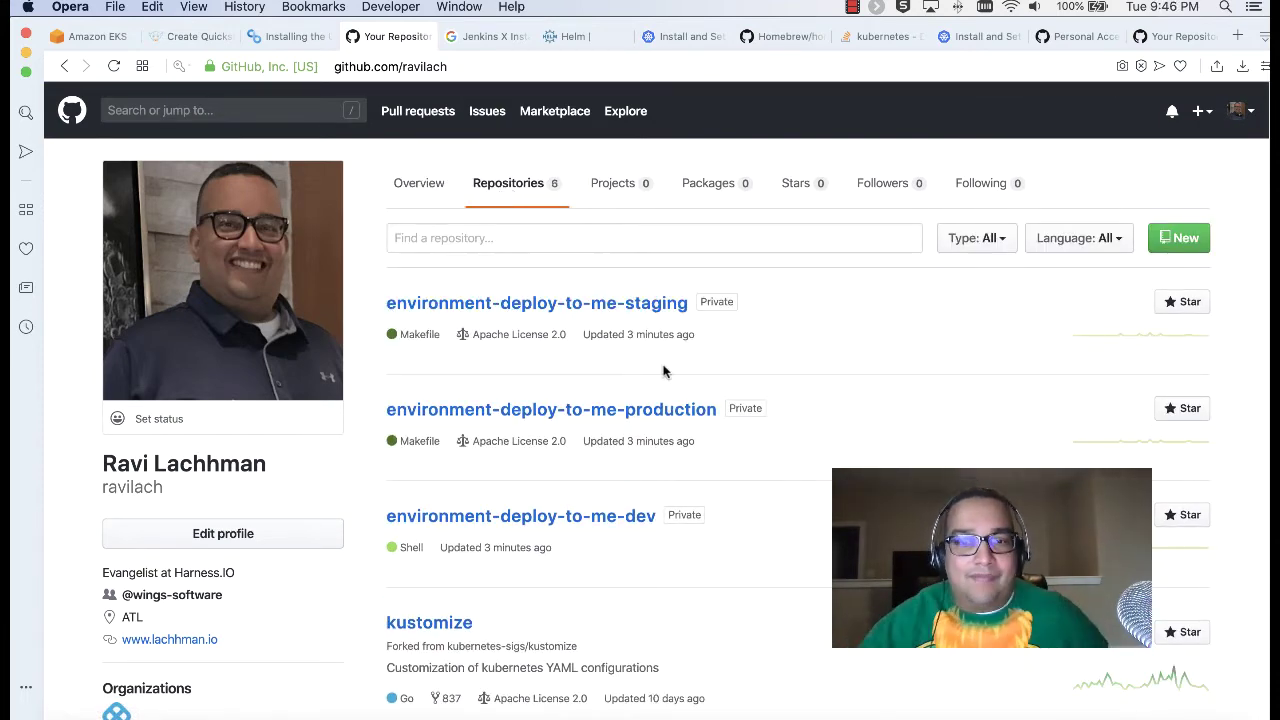
{"action": "scroll", "coordinate": [590, 297], "scroll_direction": "down", "scroll_amount": 3}
{"action": "scroll", "coordinate": [600, 297], "scroll_direction": "up", "scroll_amount": 3}
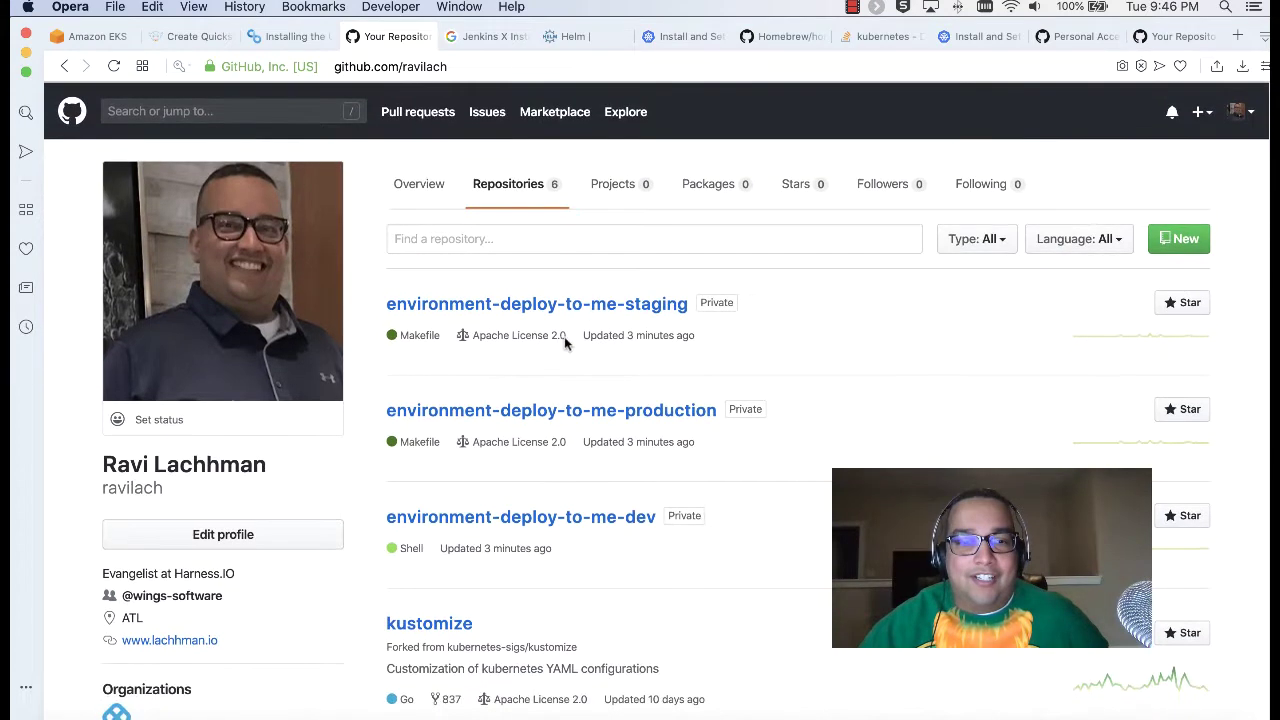
{"action": "left_click", "coordinate": [96, 37]}
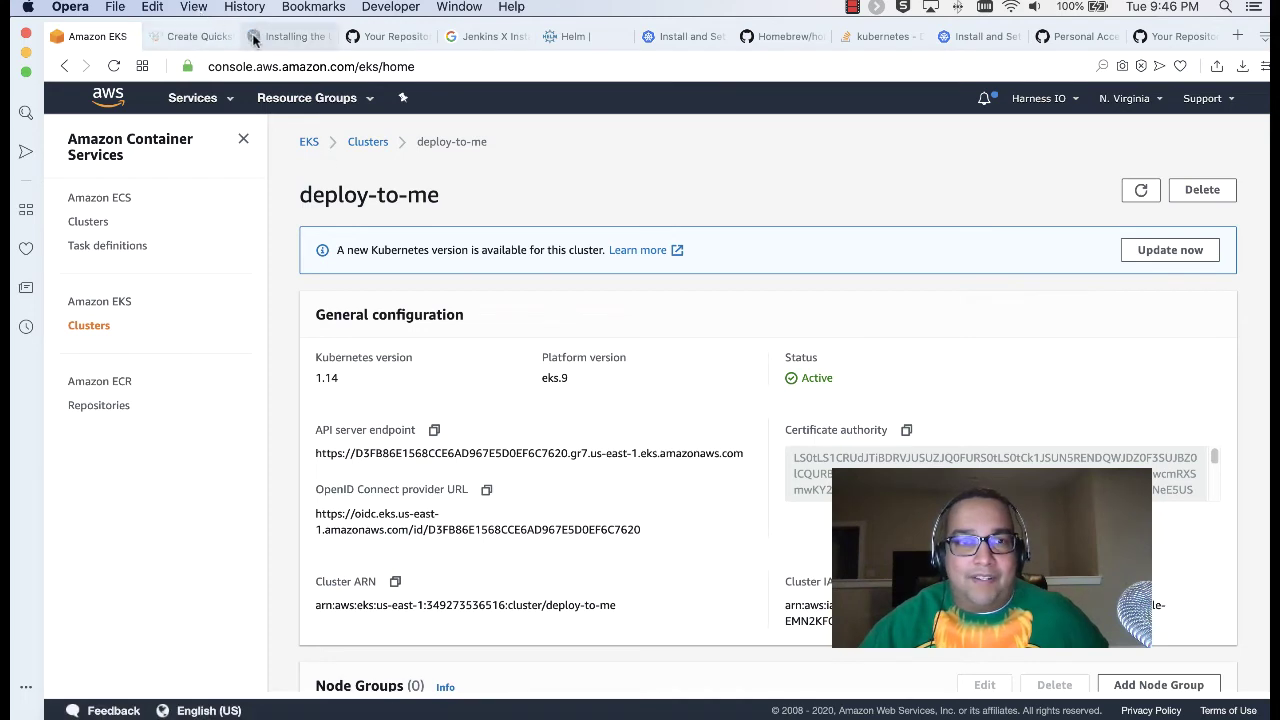
Step: Copy 'jx add app jx-app-ui --version 0.1.49' from the Installing the UI page and focus the terminal prompt
{"action": "left_click", "coordinate": [278, 38]}
{"action": "left_click_drag", "start_coordinate": [662, 304], "coordinate": [380, 305]}
{"action": "right_click", "coordinate": [402, 305]}
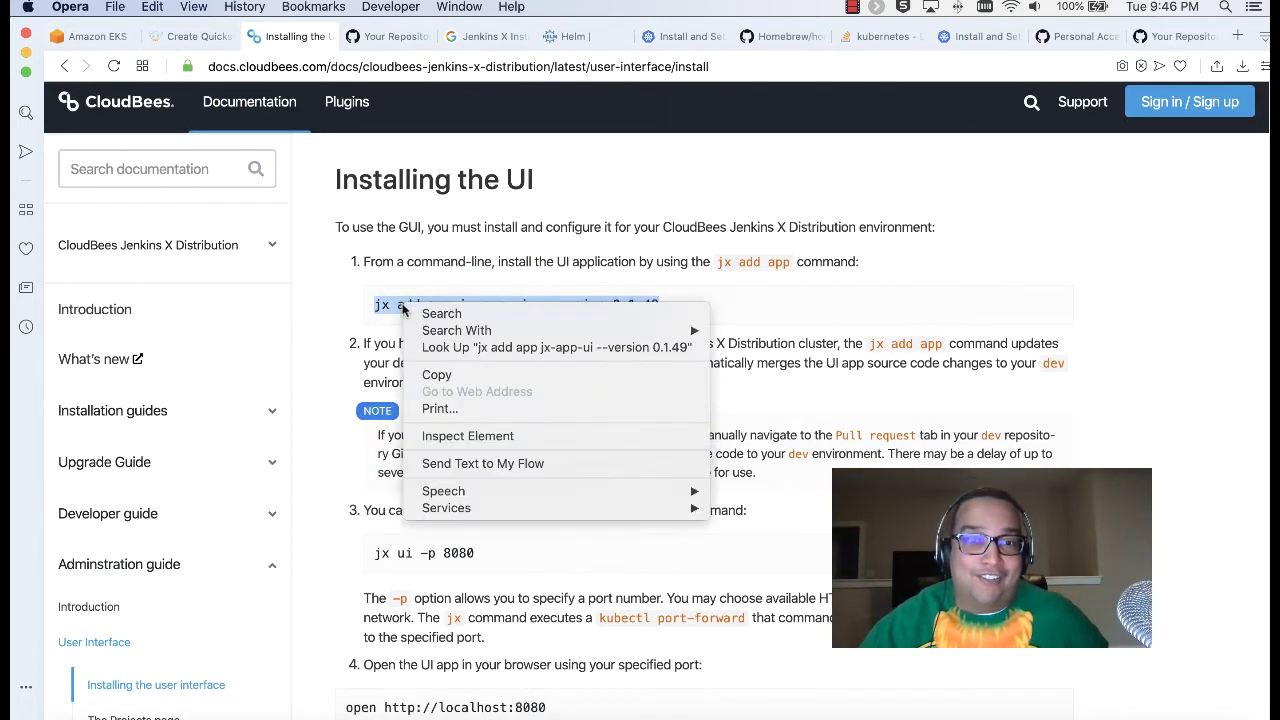
{"action": "left_click", "coordinate": [436, 374]}
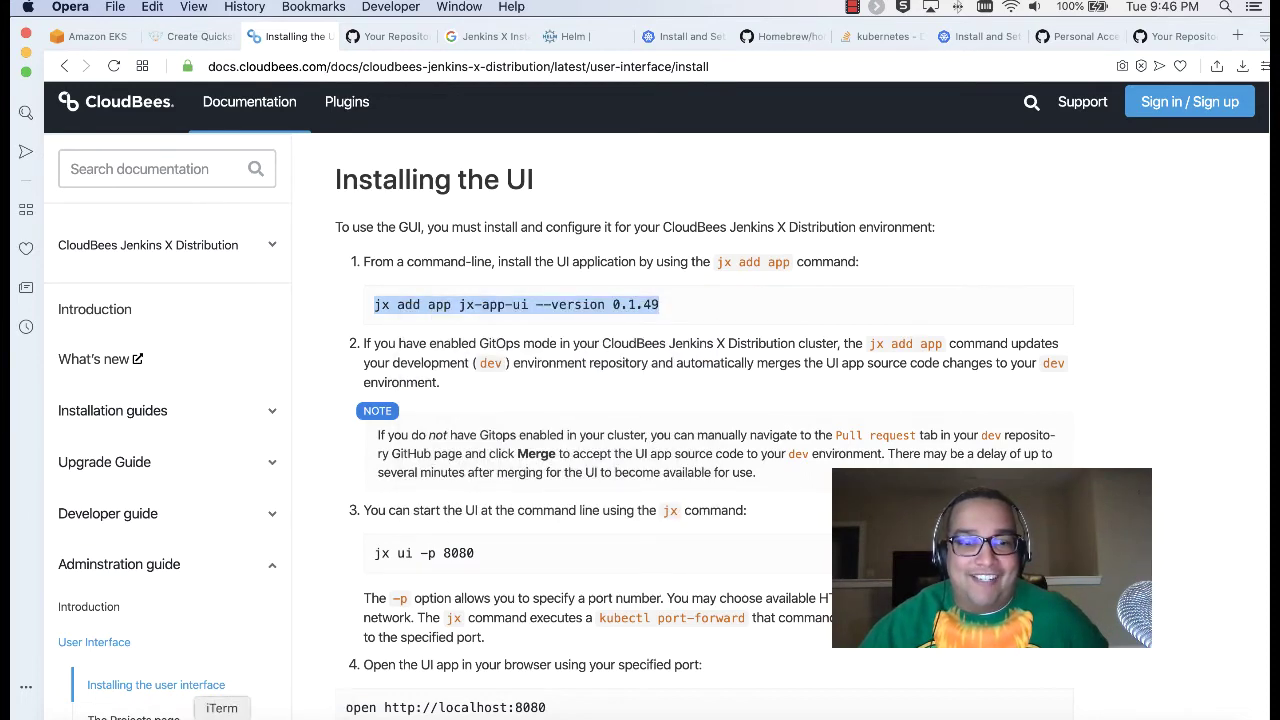
{"action": "left_click", "coordinate": [222, 716]}
{"action": "left_click", "coordinate": [366, 614]}
Step: Paste and run 'jx add app jx-app-ui --version 0.1.49' in the terminal
{"action": "key", "text": "super+v"}
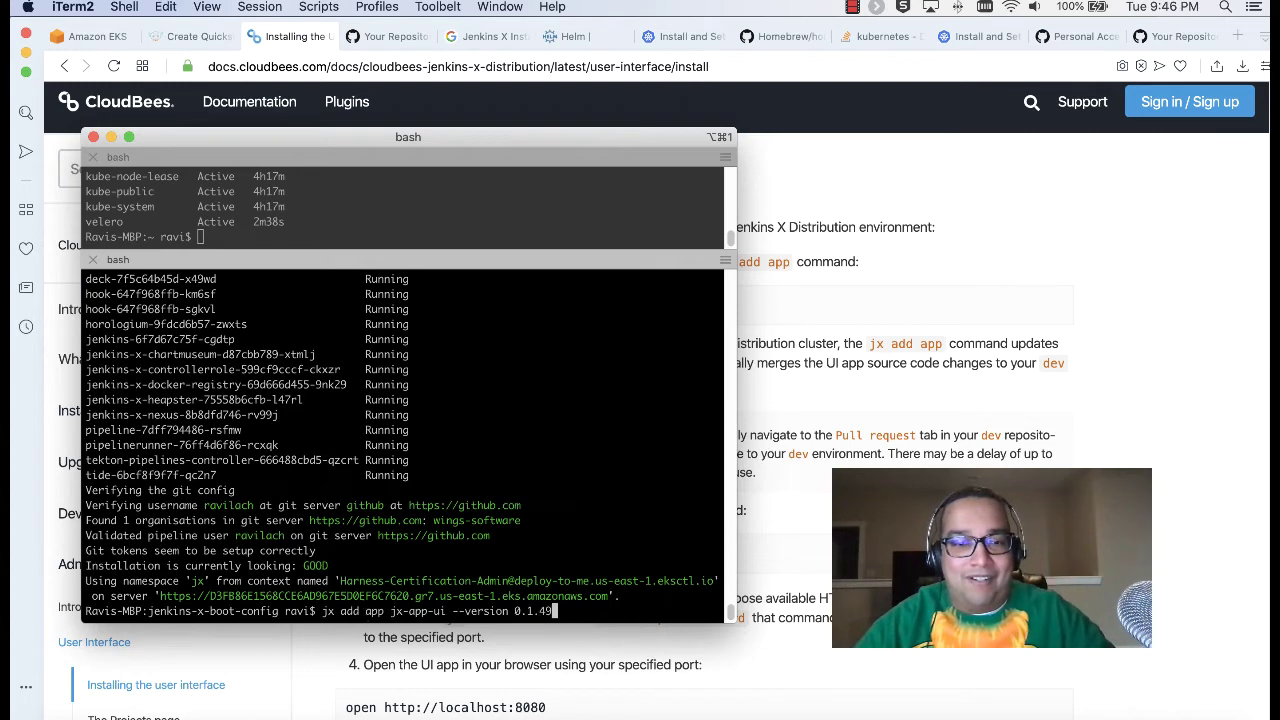
{"action": "key", "text": "Return"}
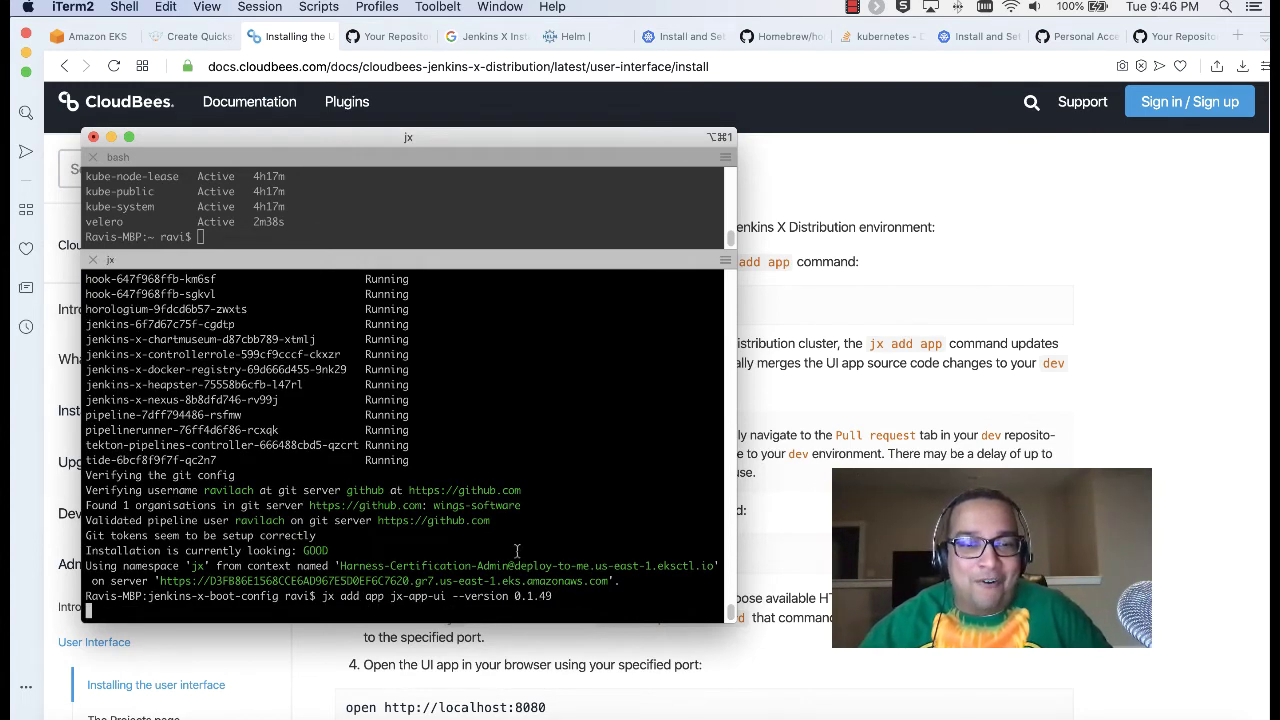
{"action": "key", "text": "super+Tab"}
Step: Read steps 1-2 and the NOTE of the Installing the UI docs, checking the terminal progress once
{"action": "left_click_drag", "start_coordinate": [430, 261], "coordinate": [674, 261]}
{"action": "left_click", "coordinate": [676, 262]}
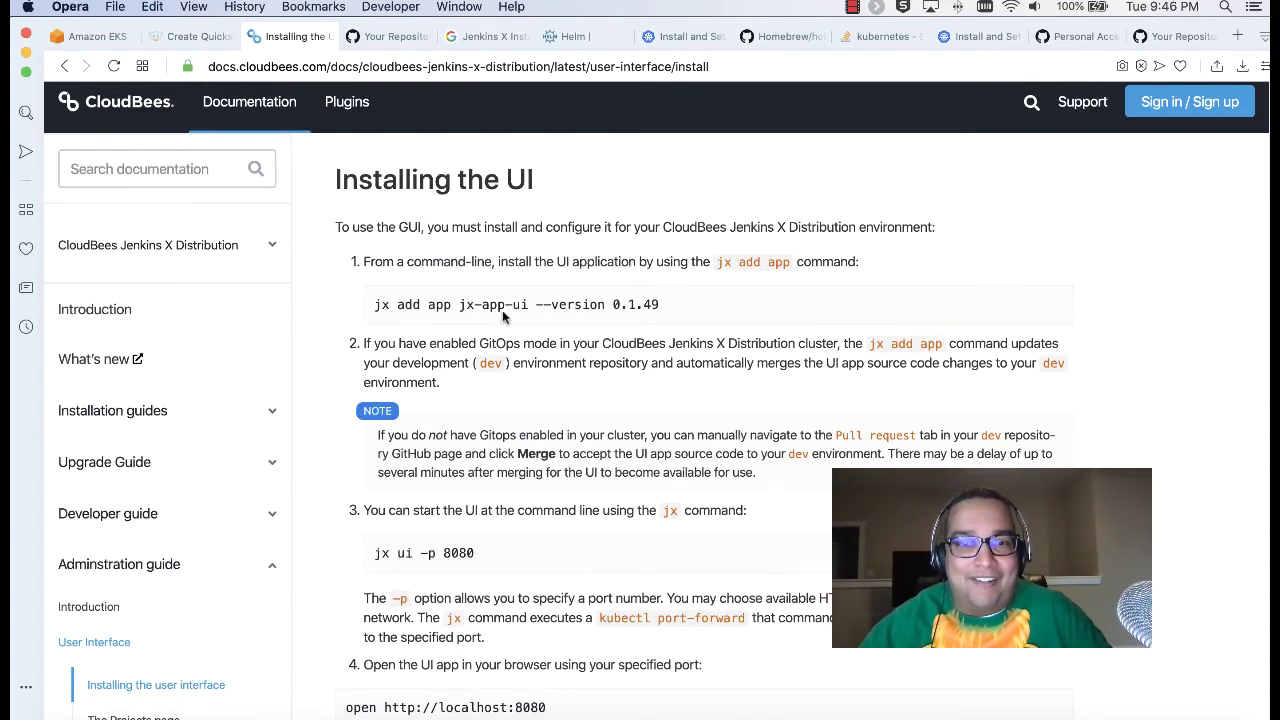
{"action": "left_click_drag", "start_coordinate": [388, 343], "coordinate": [716, 343]}
{"action": "left_click", "coordinate": [716, 343]}
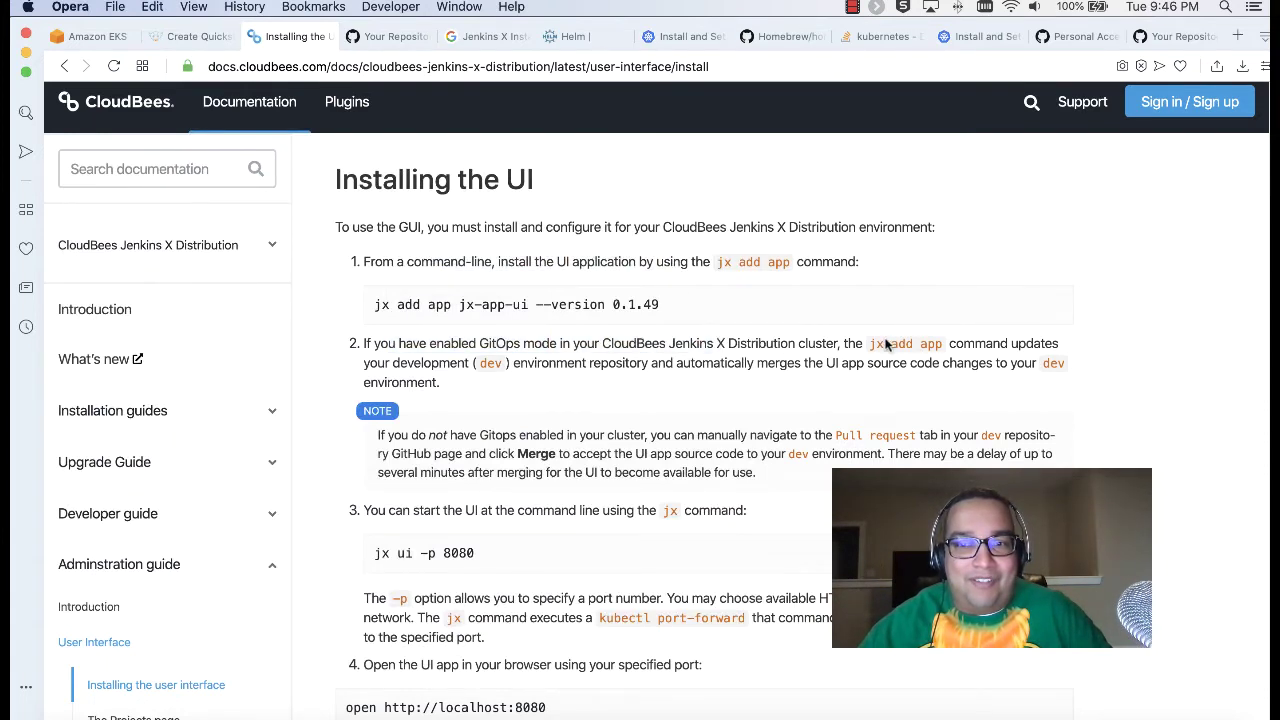
{"action": "left_click_drag", "start_coordinate": [569, 363], "coordinate": [846, 366]}
{"action": "left_click", "coordinate": [846, 368]}
{"action": "left_click_drag", "start_coordinate": [436, 451], "coordinate": [835, 436]}
{"action": "left_click", "coordinate": [835, 436]}
{"action": "scroll", "coordinate": [835, 436], "scroll_direction": "down", "scroll_amount": 4}
{"action": "left_click", "coordinate": [222, 716]}
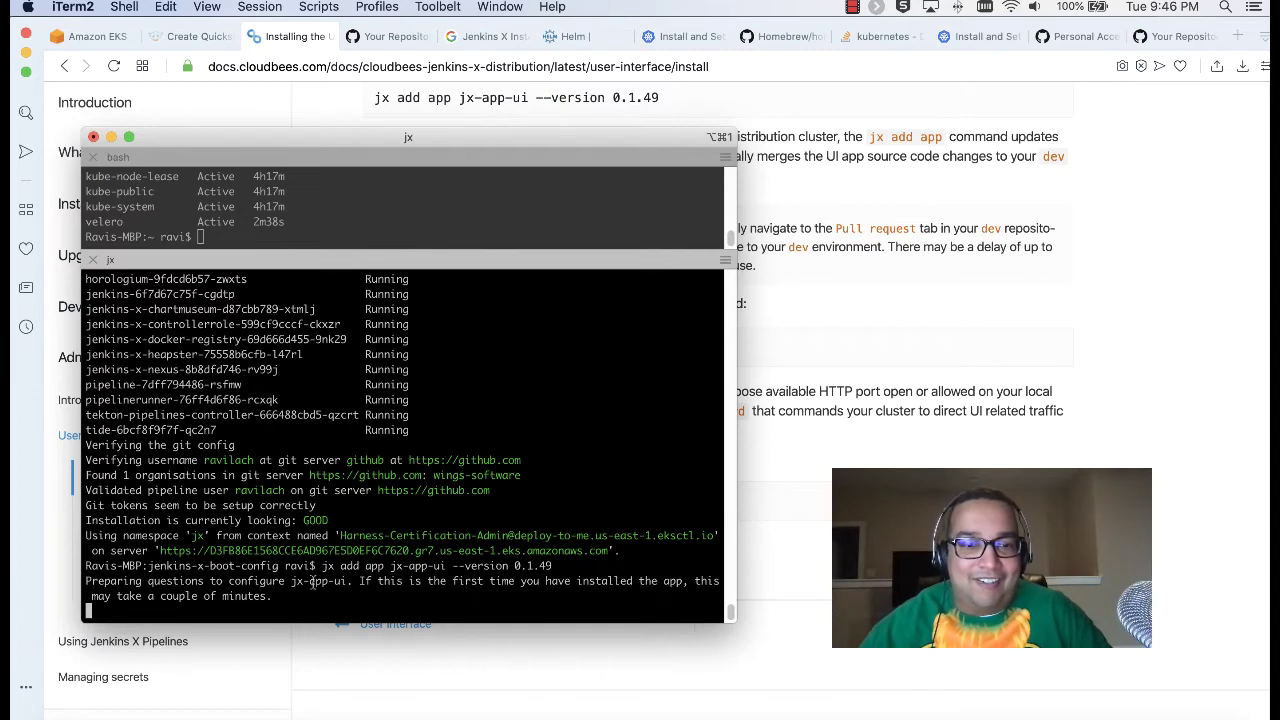
{"action": "key", "text": "super+Tab"}
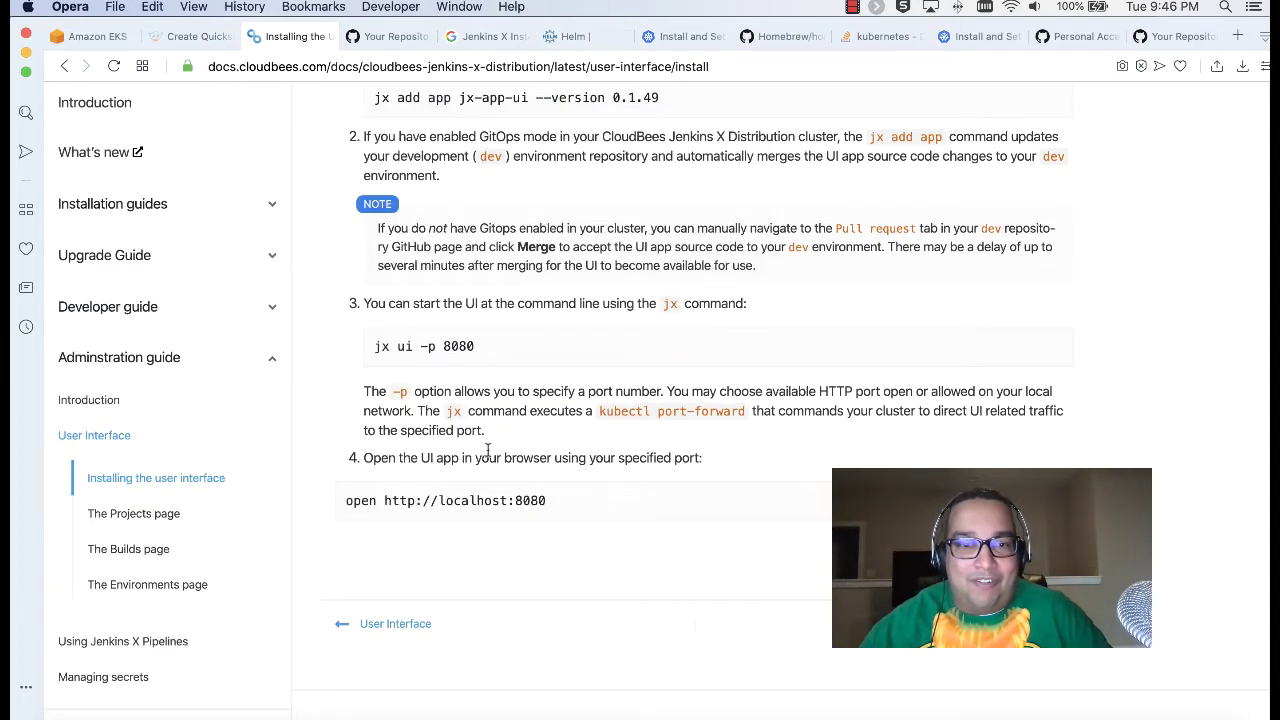
Step: Read the jx ui kubectl port-forward and -p option explanation
{"action": "scroll", "coordinate": [388, 366], "scroll_direction": "down", "scroll_amount": 1}
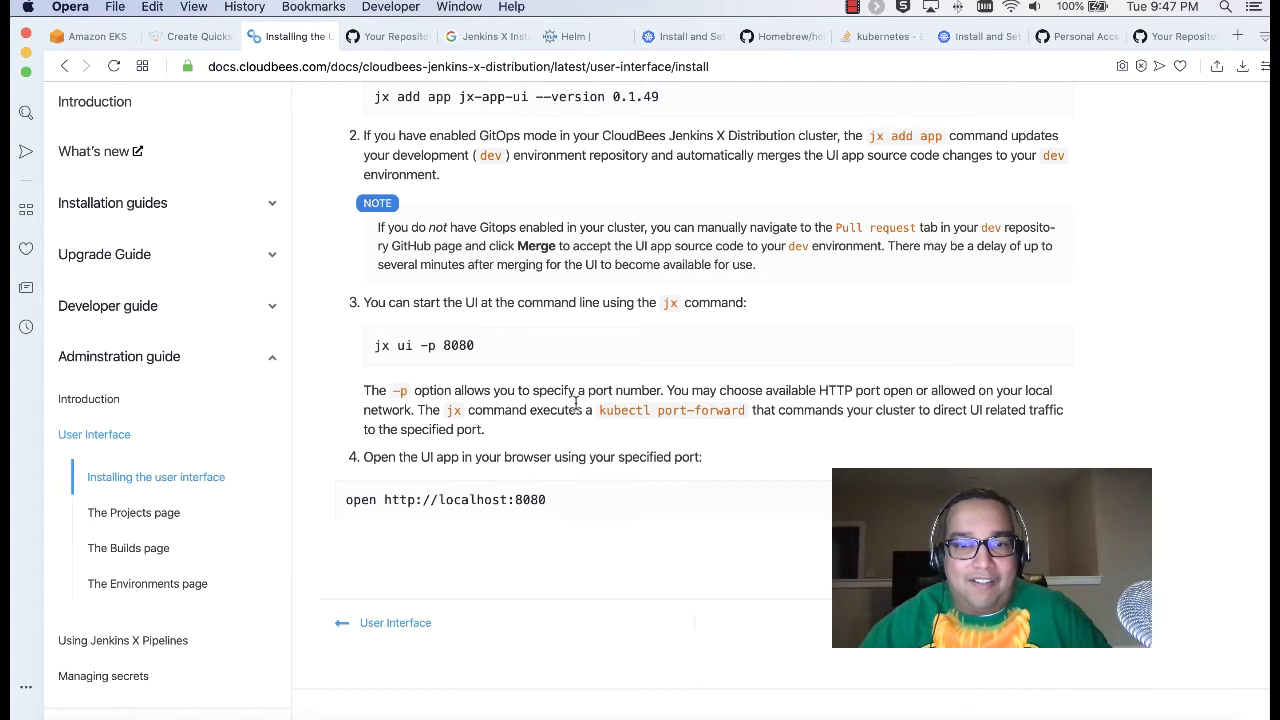
{"action": "left_click_drag", "start_coordinate": [603, 411], "coordinate": [1016, 415]}
{"action": "left_click", "coordinate": [806, 450]}
{"action": "left_click_drag", "start_coordinate": [484, 432], "coordinate": [706, 418]}
{"action": "left_click", "coordinate": [457, 405]}
{"action": "left_click", "coordinate": [708, 420]}
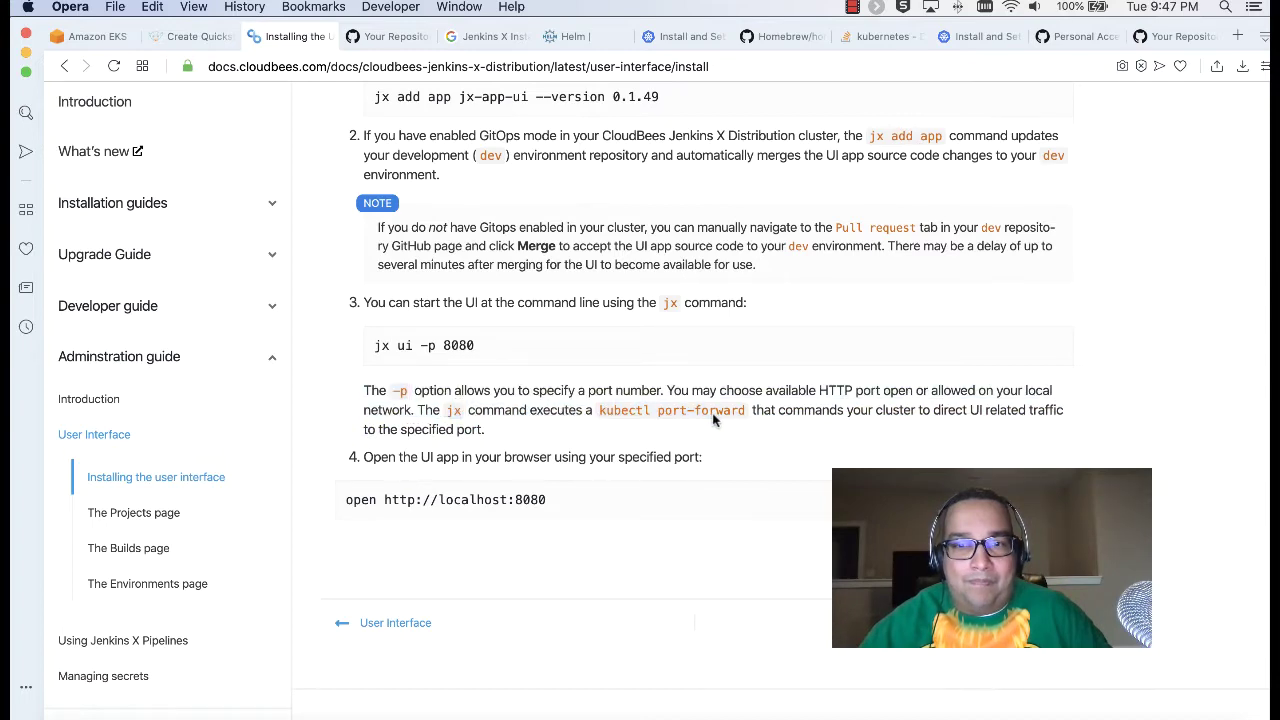
{"action": "scroll", "coordinate": [715, 420], "scroll_direction": "up", "scroll_amount": 2}
Step: Check the cluster's API server URL in the terminal output, then open a new browser tab
{"action": "left_click", "coordinate": [217, 712]}
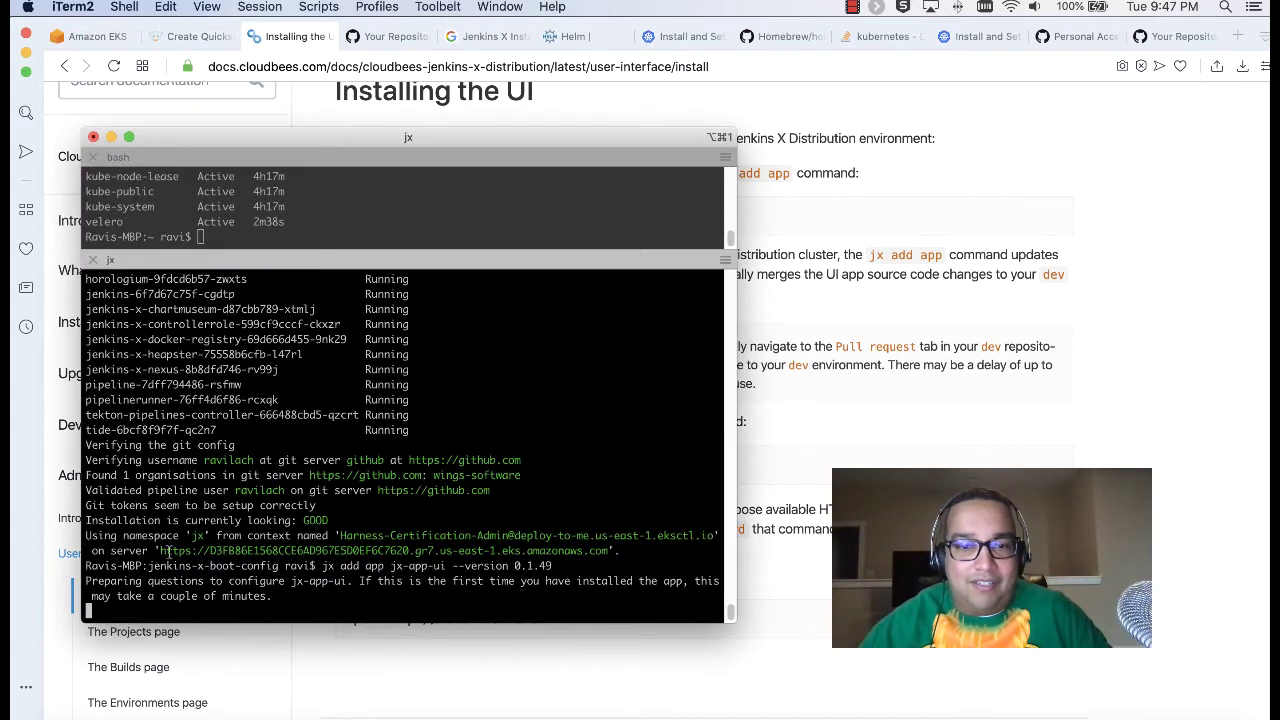
{"action": "left_click_drag", "start_coordinate": [168, 550], "coordinate": [606, 551]}
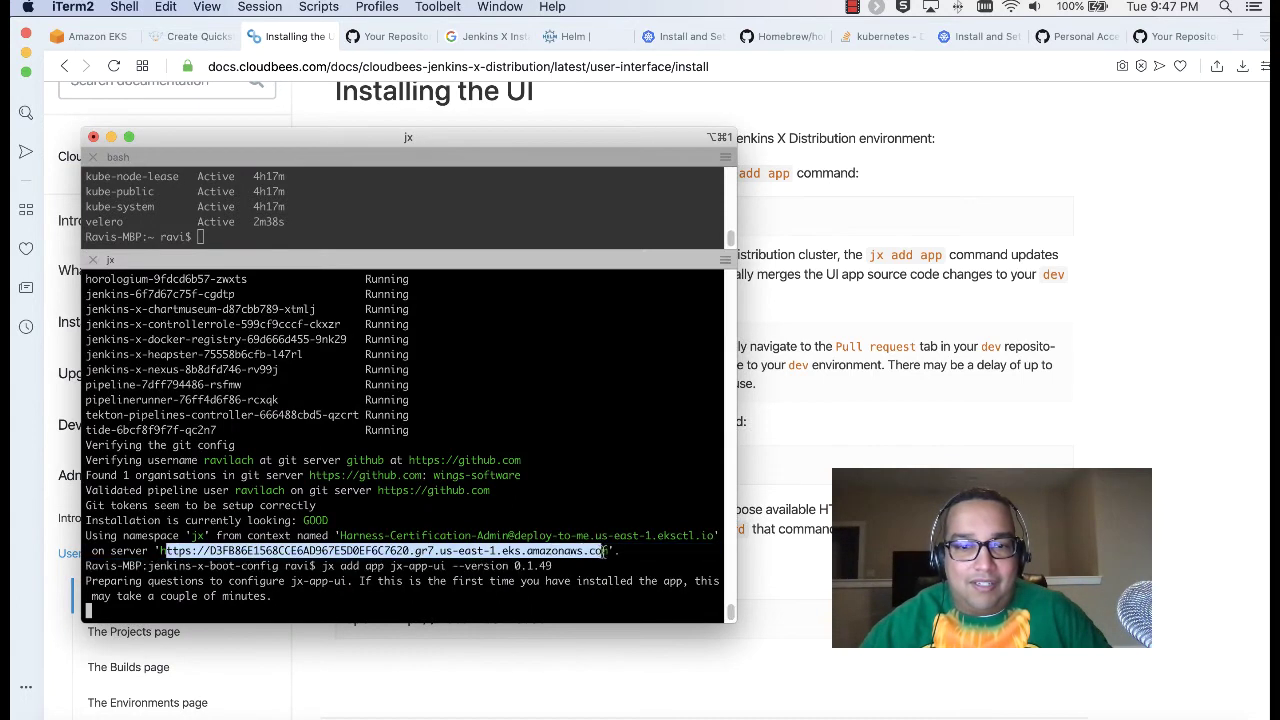
{"action": "left_click", "coordinate": [583, 544]}
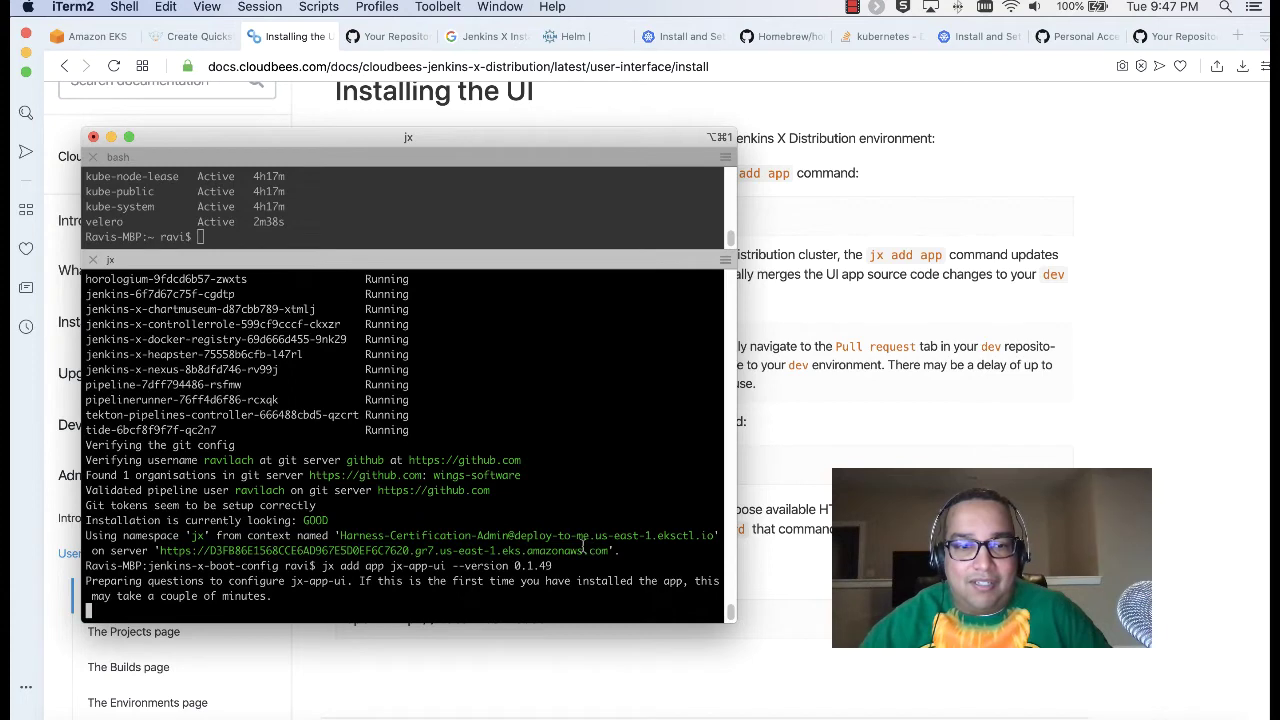
{"action": "key", "text": "super+Tab"}
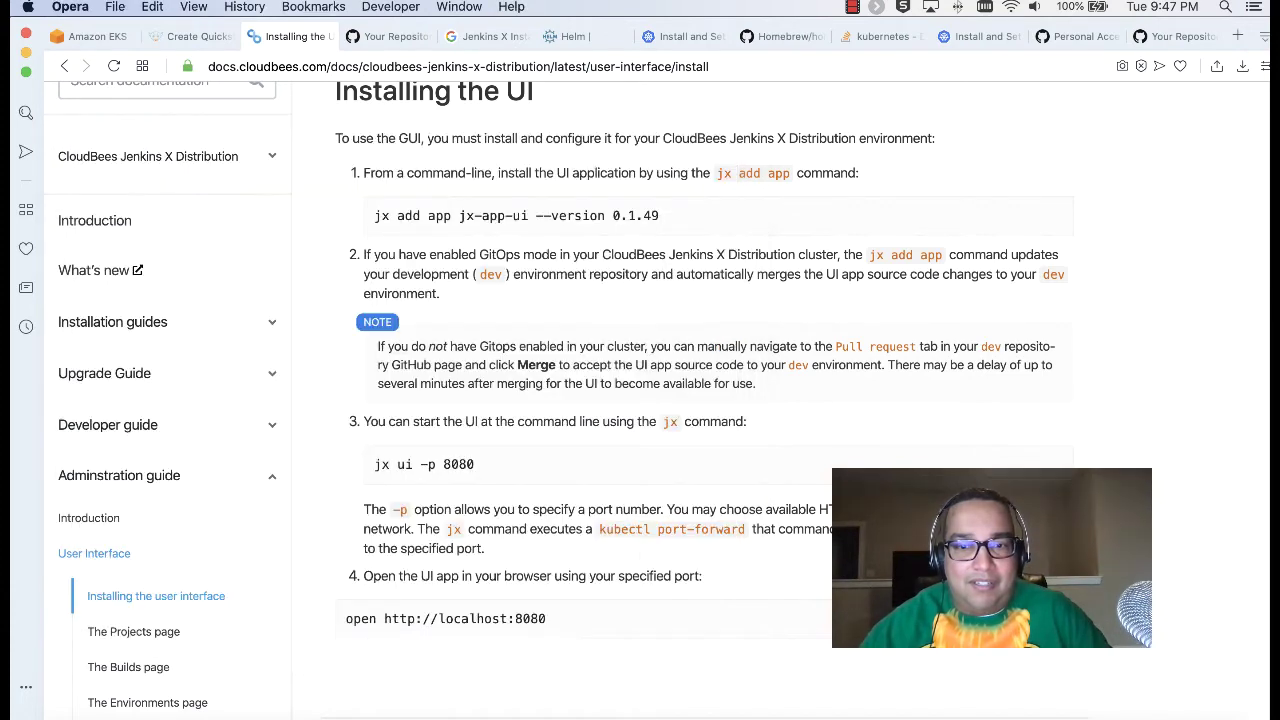
{"action": "left_click", "coordinate": [1237, 36]}
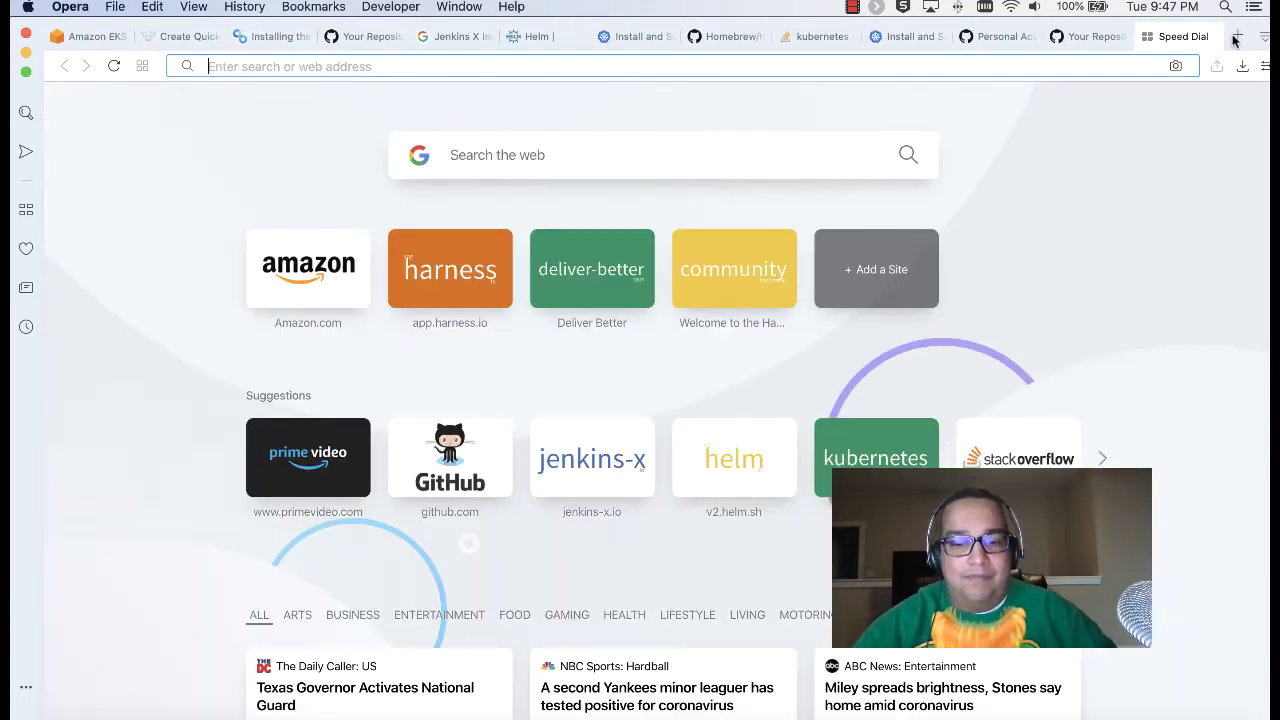
Step: Search 'eks port foward location' and skim the Kubernetes port forwarding guide result
{"action": "type", "text": "eks port fow"}
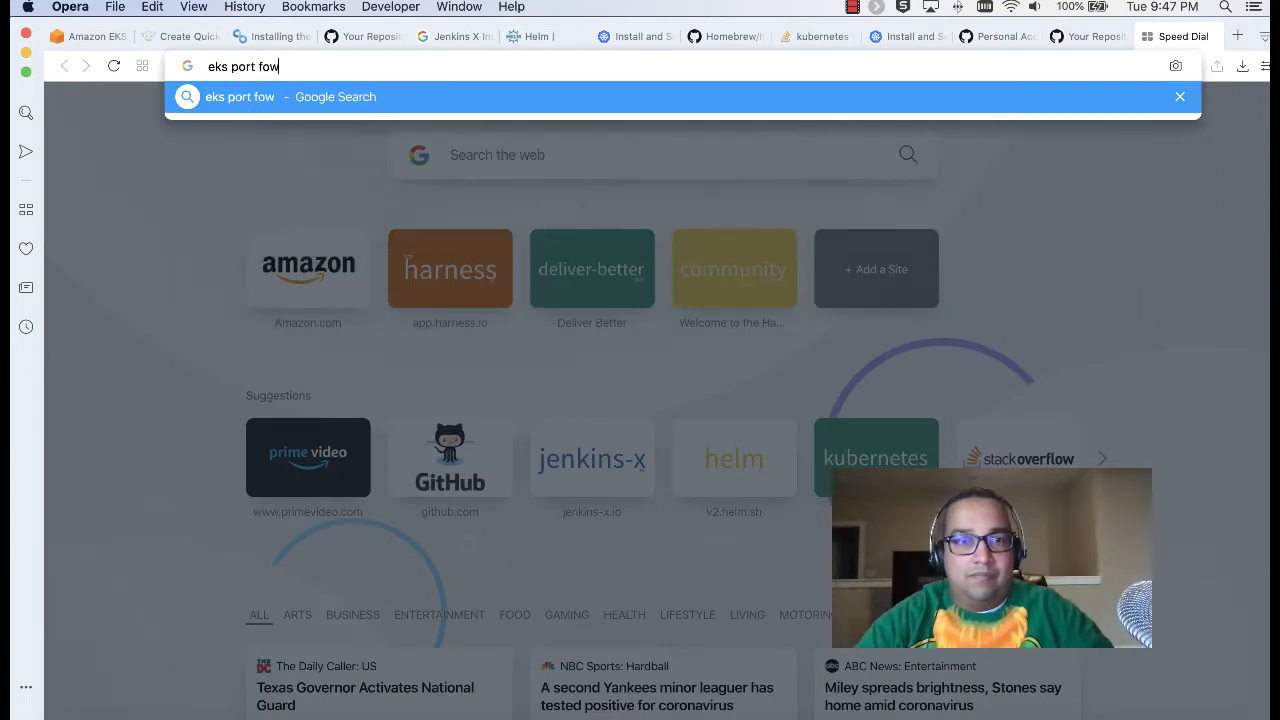
{"action": "type", "text": "ard location"}
{"action": "key", "text": "Return"}
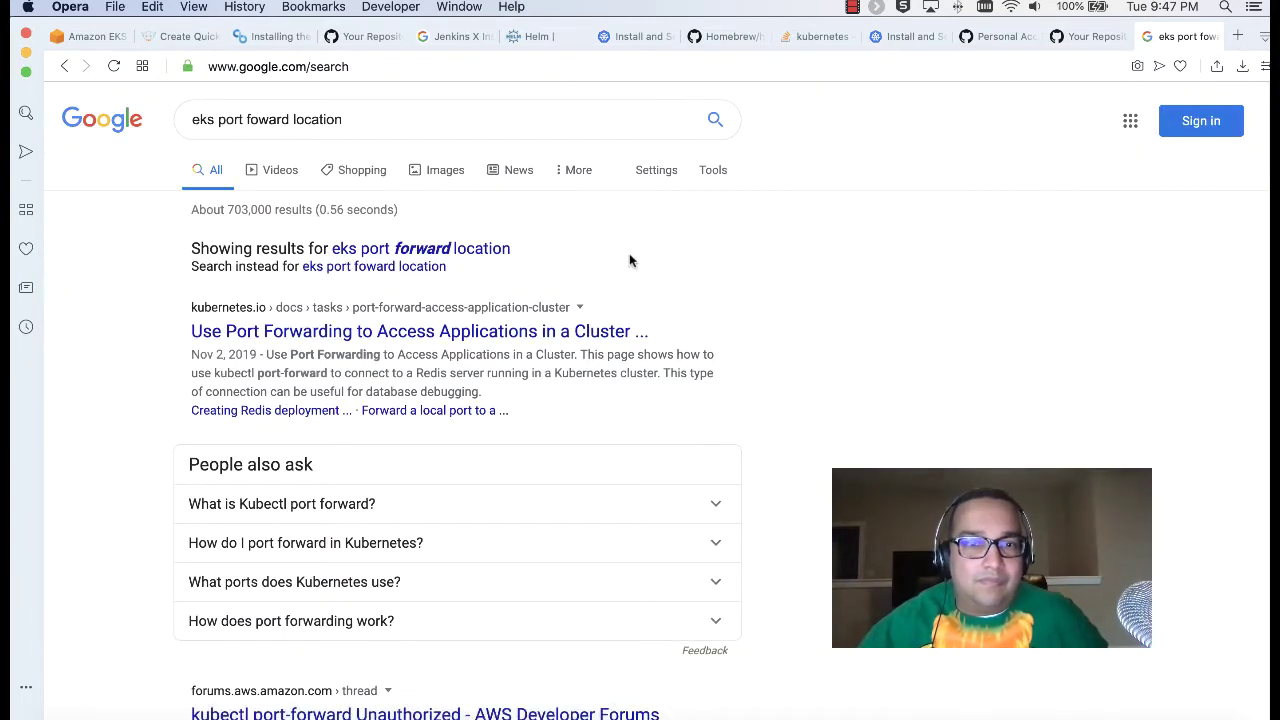
{"action": "left_click", "coordinate": [540, 338]}
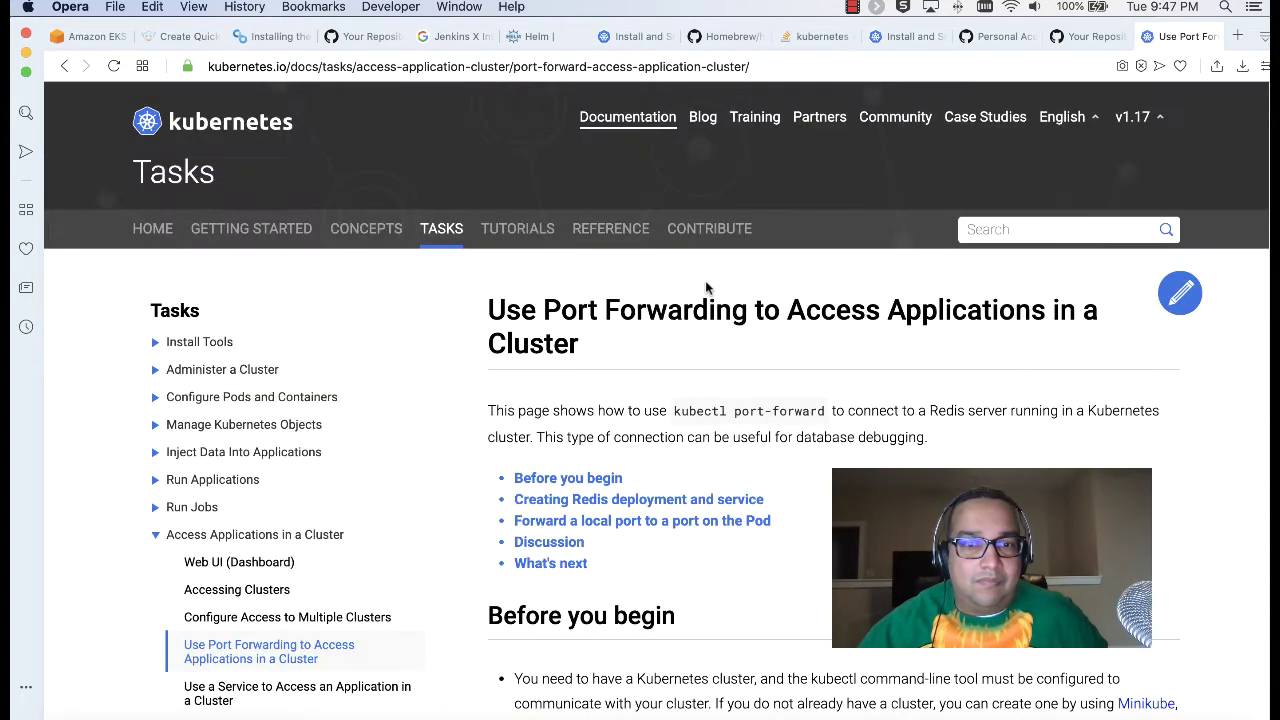
{"action": "scroll", "coordinate": [705, 283], "scroll_direction": "down", "scroll_amount": 10}
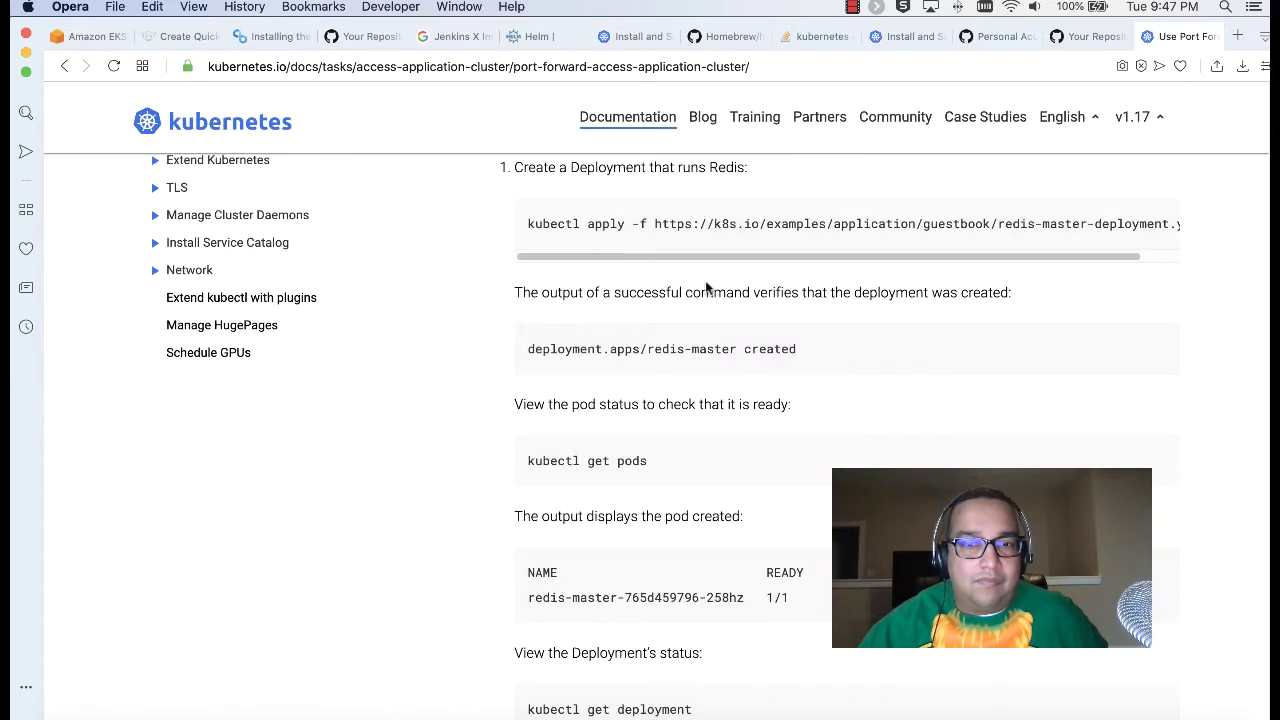
{"action": "scroll", "coordinate": [705, 288], "scroll_direction": "down", "scroll_amount": 5}
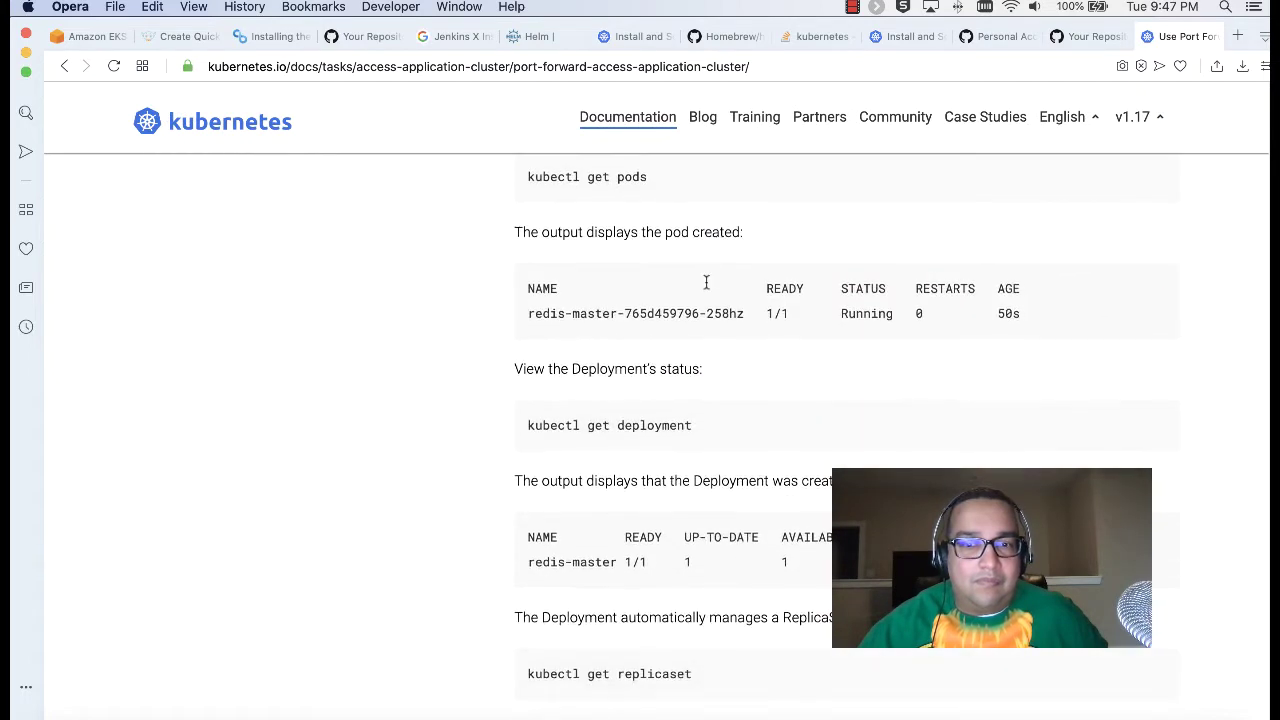
{"action": "scroll", "coordinate": [706, 283], "scroll_direction": "down", "scroll_amount": 20}
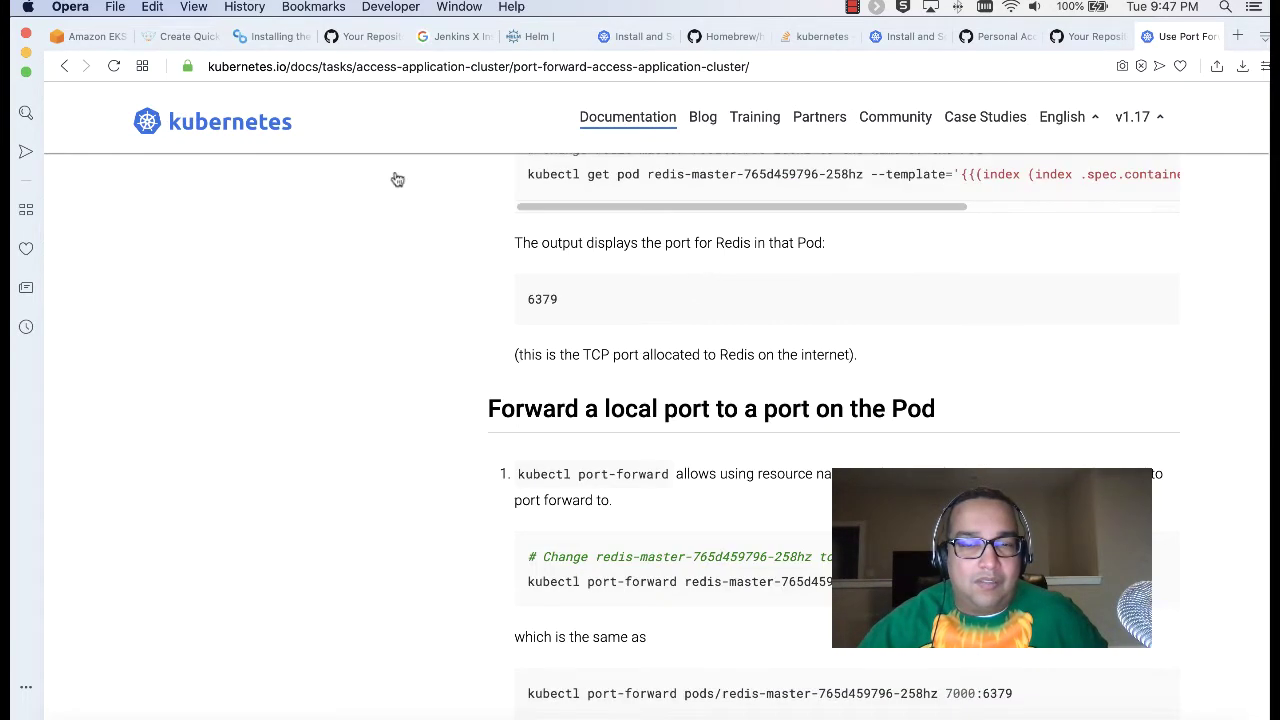
{"action": "left_click", "coordinate": [64, 67]}
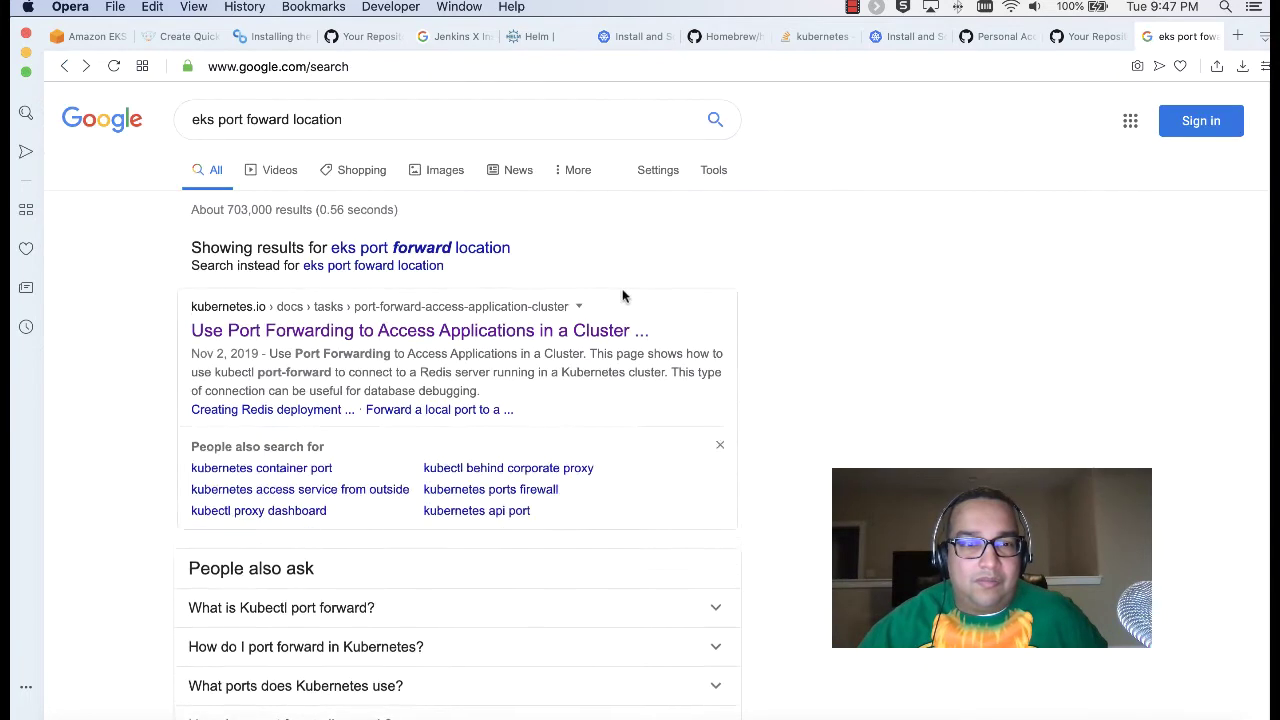
Step: Read the AWS forum thread on port-forward Unauthorized errors, then open the Medium port-forwarding article
{"action": "scroll", "coordinate": [622, 296], "scroll_direction": "down", "scroll_amount": 4}
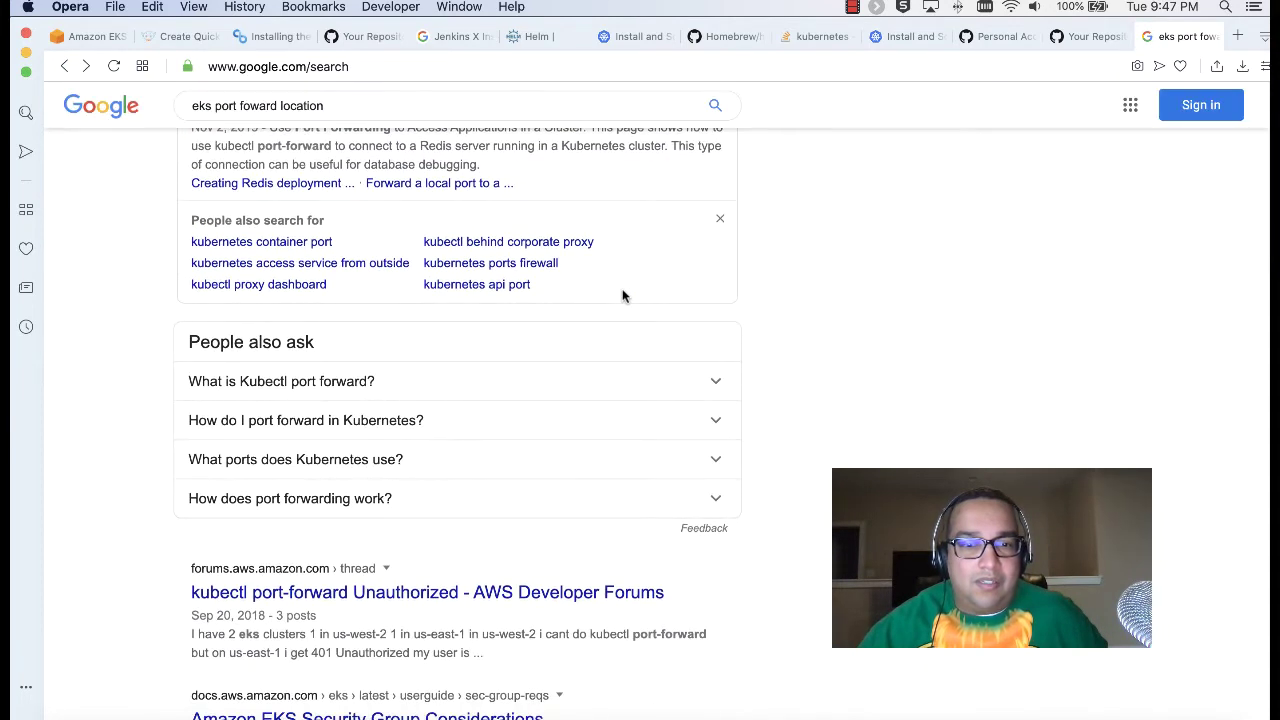
{"action": "scroll", "coordinate": [622, 296], "scroll_direction": "down", "scroll_amount": 4}
{"action": "scroll", "coordinate": [550, 330], "scroll_direction": "up", "scroll_amount": 1}
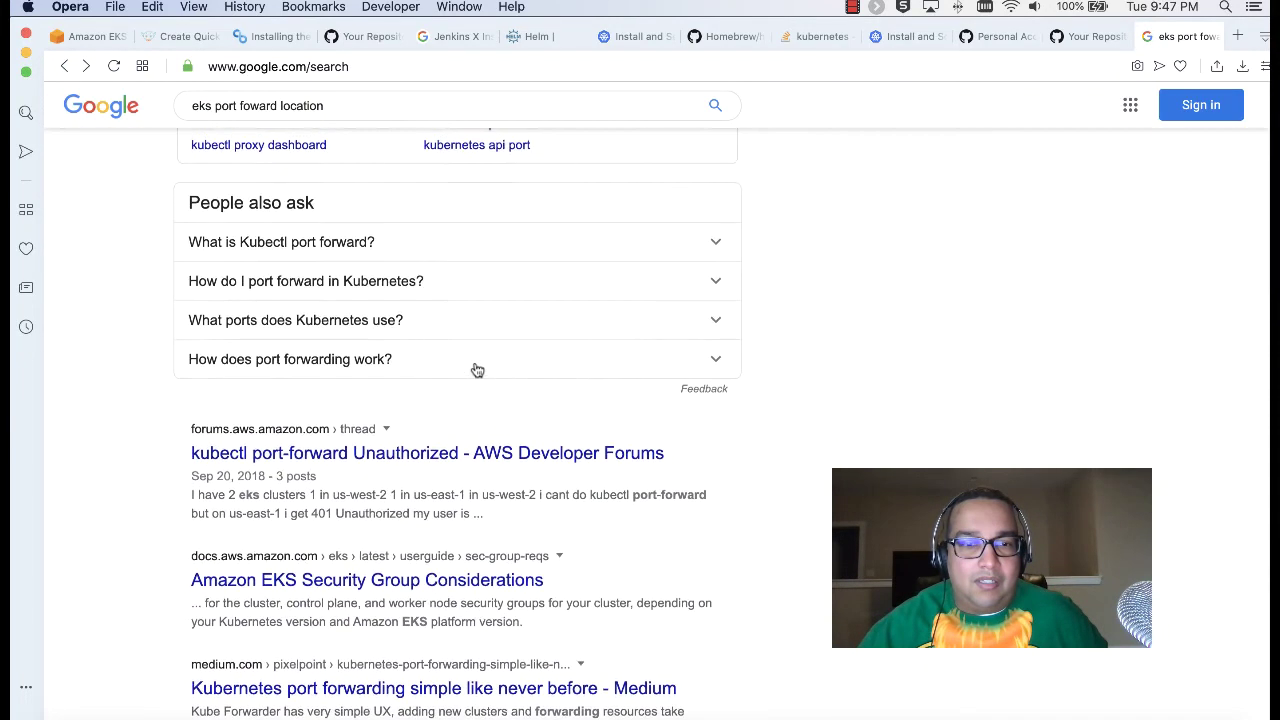
{"action": "left_click", "coordinate": [489, 455]}
{"action": "scroll", "coordinate": [699, 431], "scroll_direction": "down", "scroll_amount": 6}
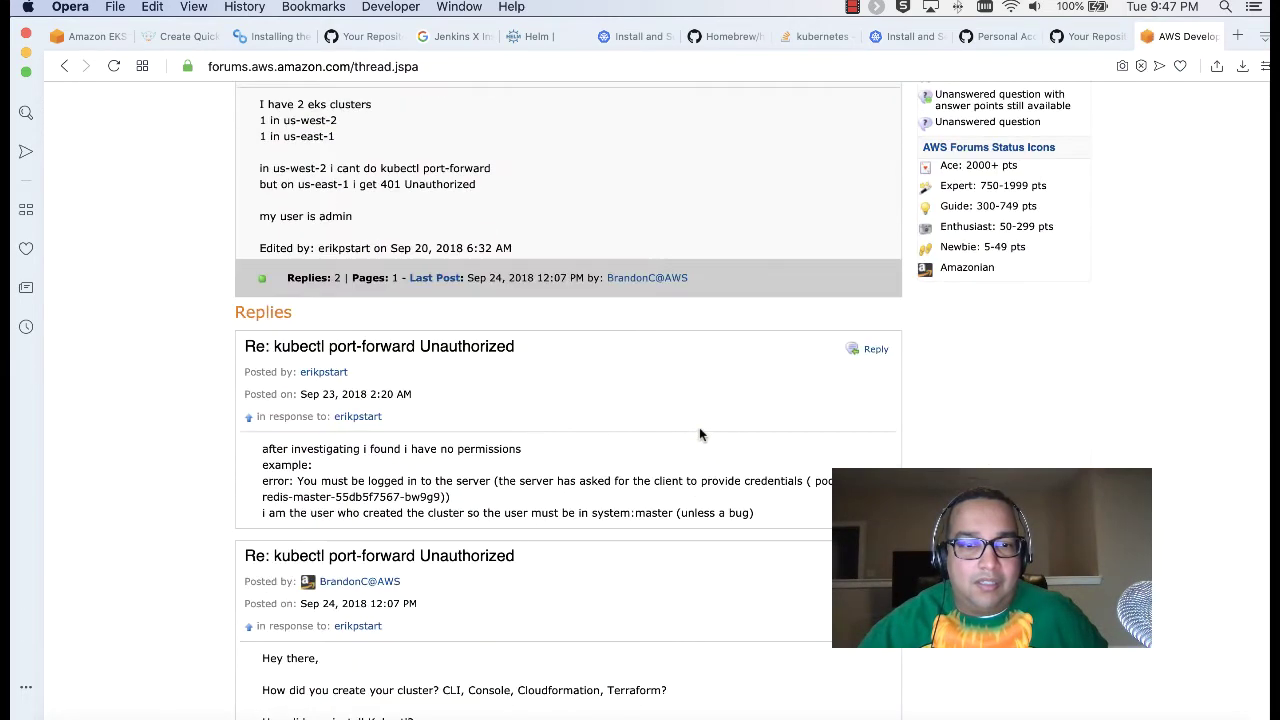
{"action": "scroll", "coordinate": [664, 428], "scroll_direction": "down", "scroll_amount": 3}
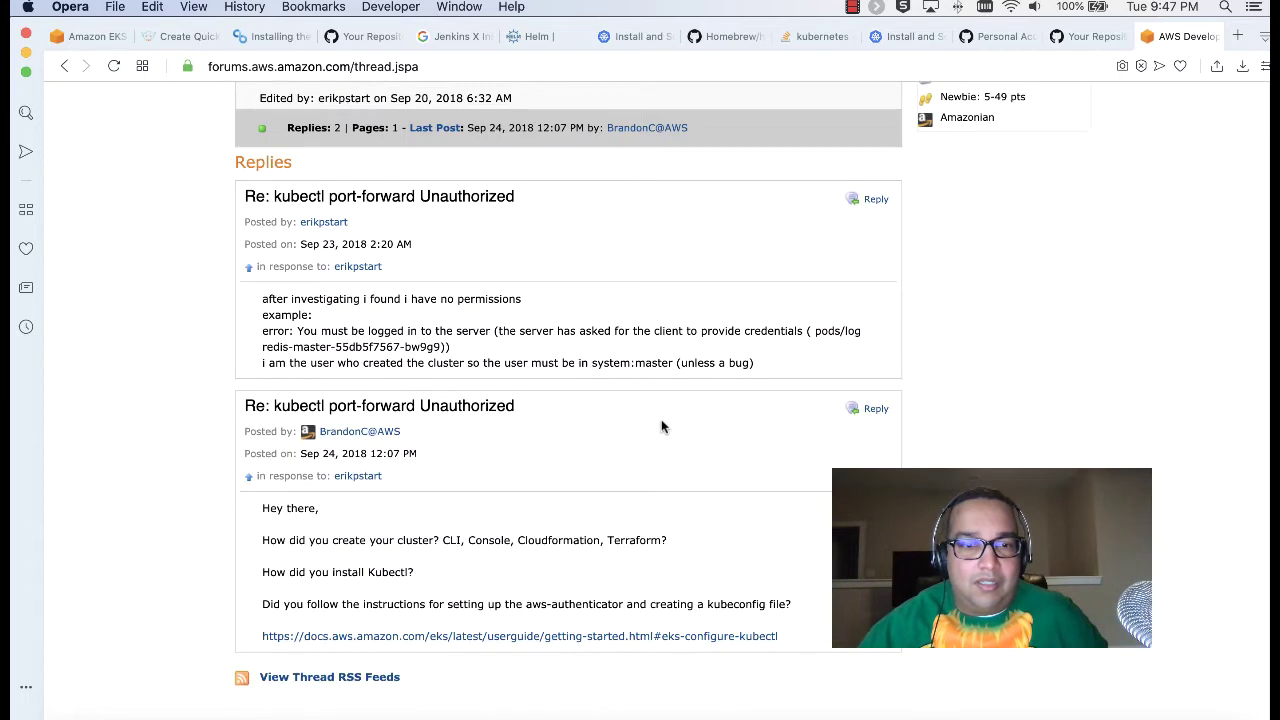
{"action": "scroll", "coordinate": [661, 427], "scroll_direction": "down", "scroll_amount": 6}
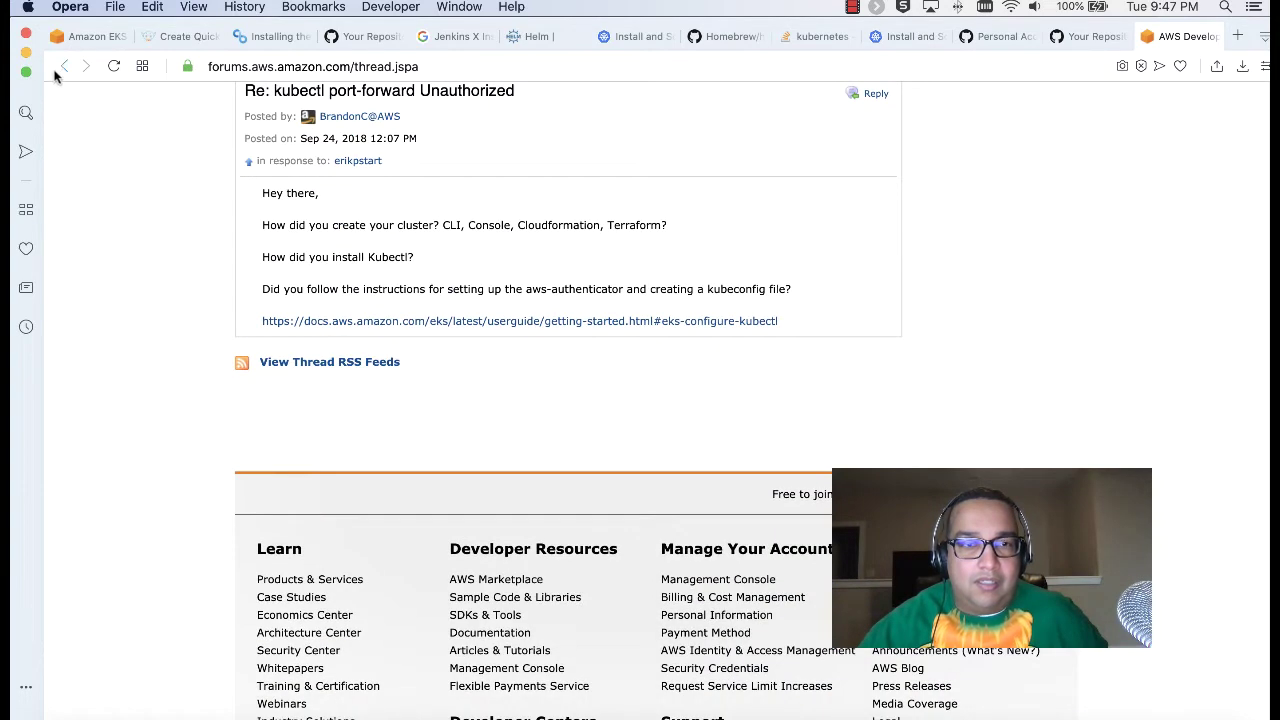
{"action": "left_click", "coordinate": [60, 68]}
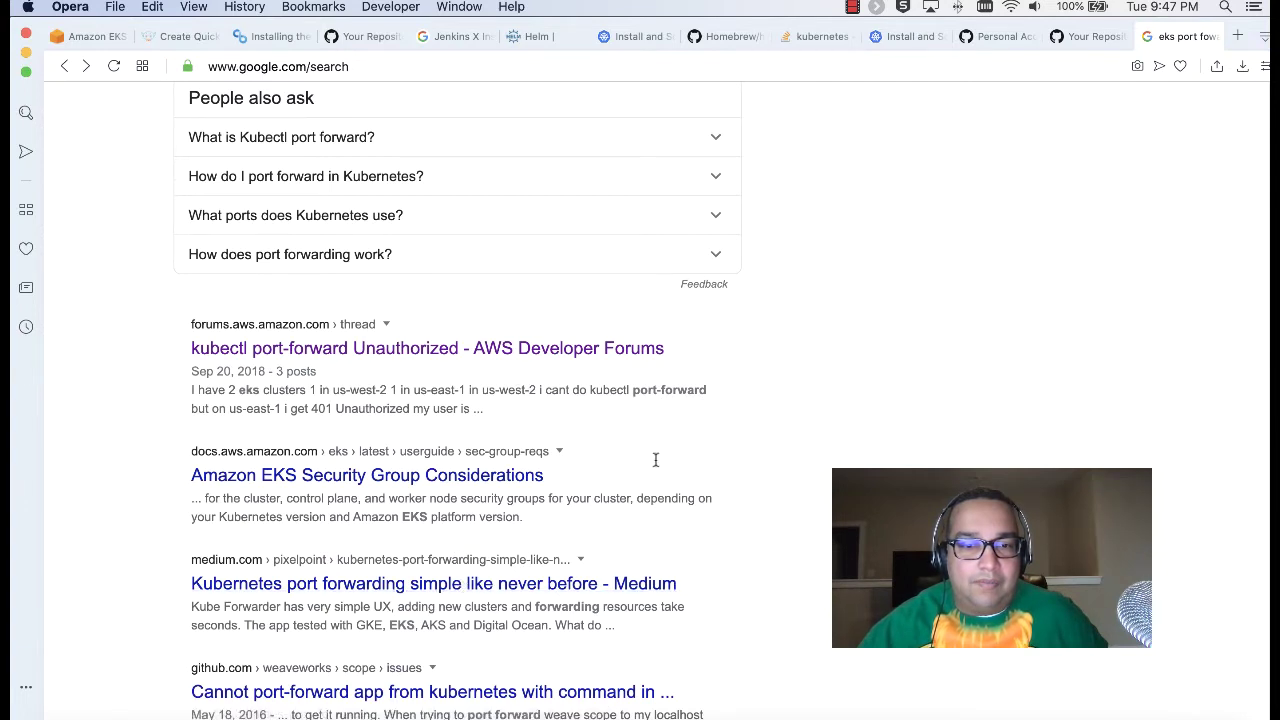
{"action": "left_click", "coordinate": [532, 580]}
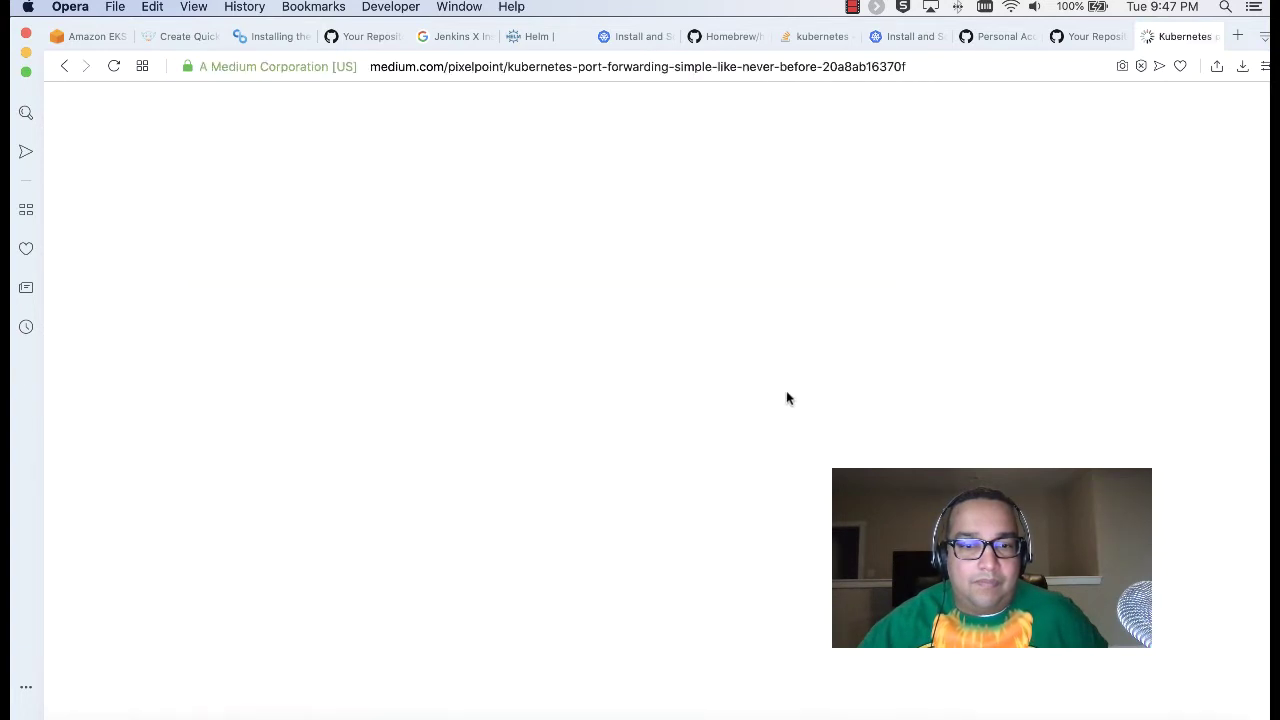
Step: Read 'Kubernetes port forwarding simple like never before' through its Kube Forwarder solution, then close it
{"action": "scroll", "coordinate": [548, 375], "scroll_direction": "down", "scroll_amount": 4}
{"action": "scroll", "coordinate": [548, 375], "scroll_direction": "down", "scroll_amount": 10}
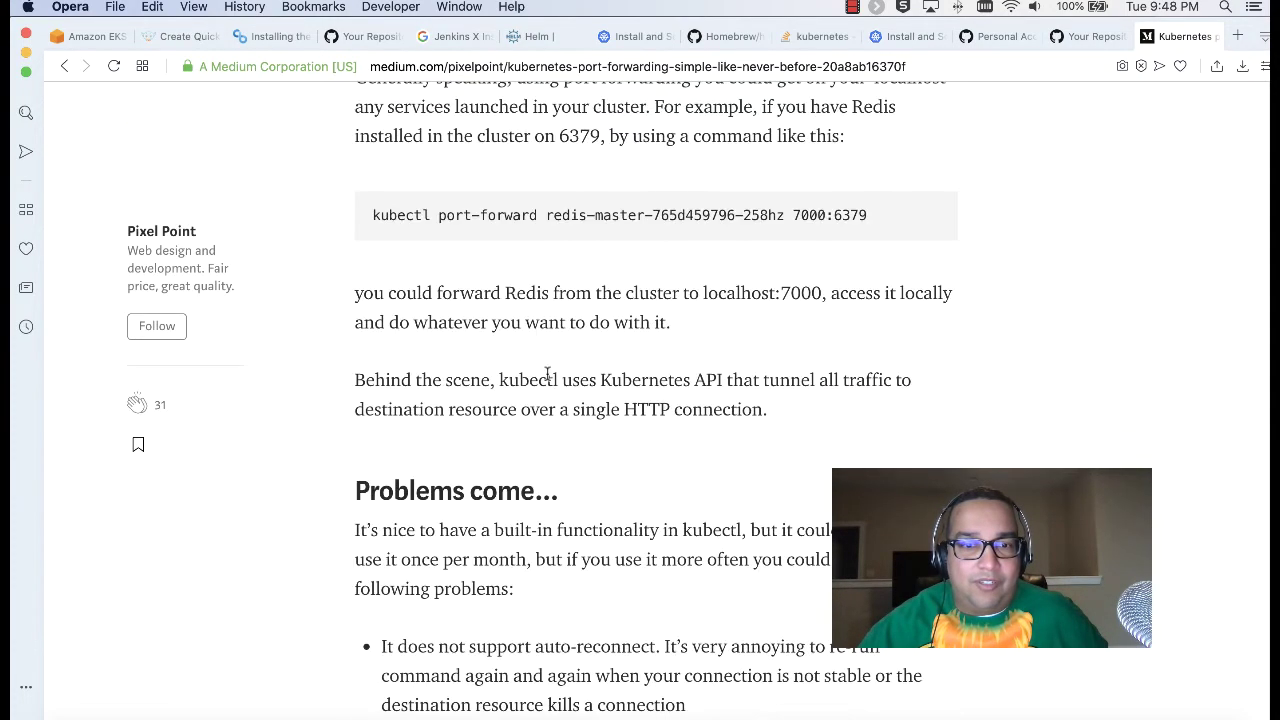
{"action": "scroll", "coordinate": [548, 375], "scroll_direction": "down", "scroll_amount": 4}
{"action": "scroll", "coordinate": [548, 375], "scroll_direction": "down", "scroll_amount": 7}
{"action": "scroll", "coordinate": [548, 375], "scroll_direction": "up", "scroll_amount": 6}
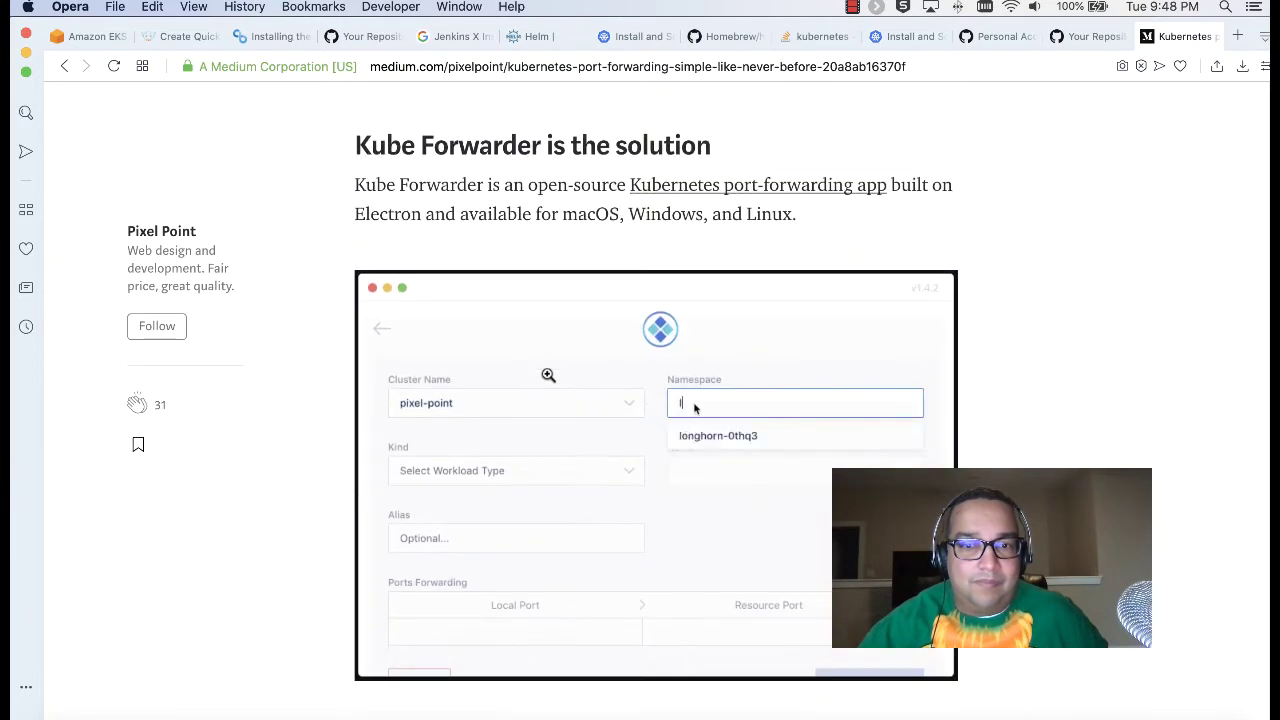
{"action": "scroll", "coordinate": [548, 373], "scroll_direction": "down", "scroll_amount": 9}
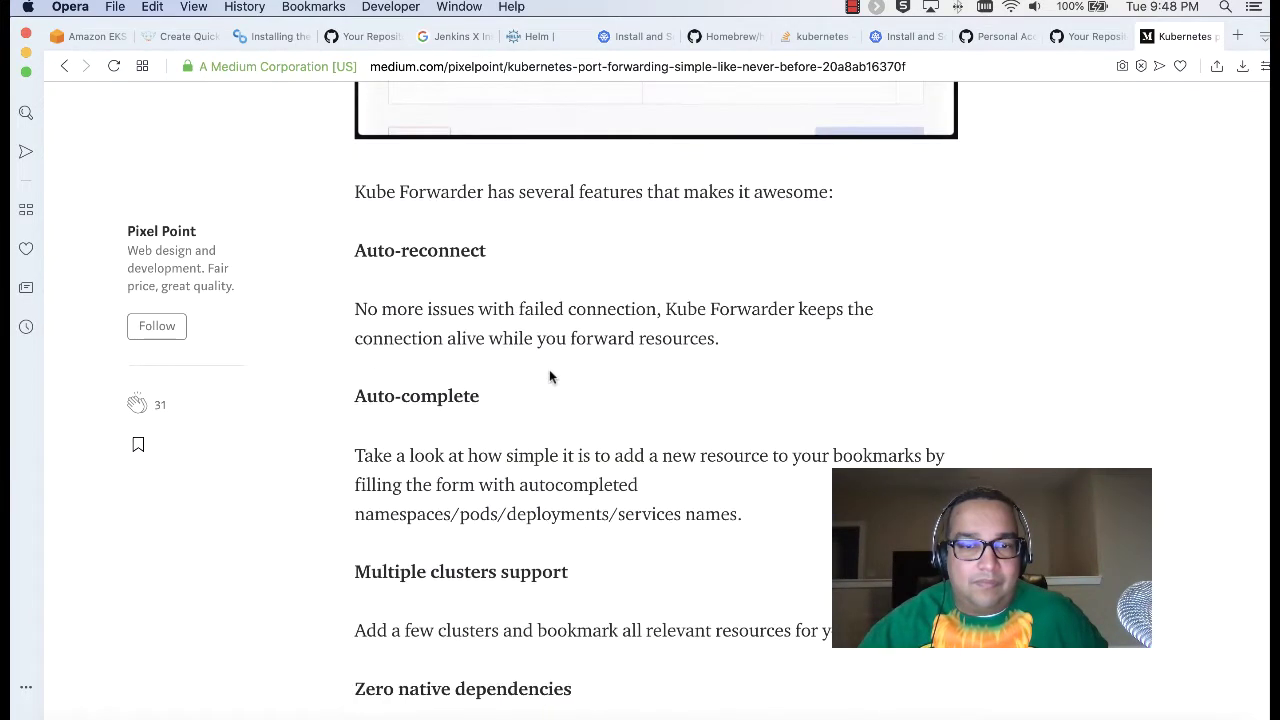
{"action": "scroll", "coordinate": [549, 371], "scroll_direction": "down", "scroll_amount": 15}
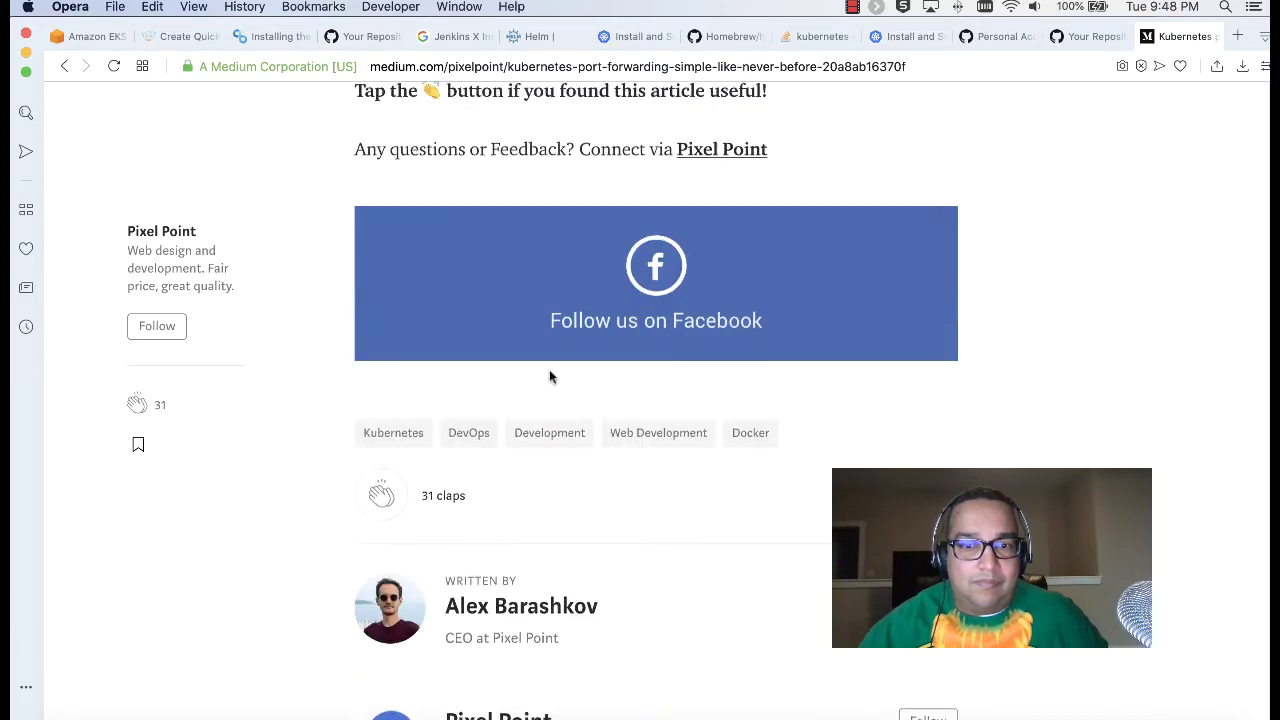
{"action": "scroll", "coordinate": [549, 376], "scroll_direction": "up", "scroll_amount": 20}
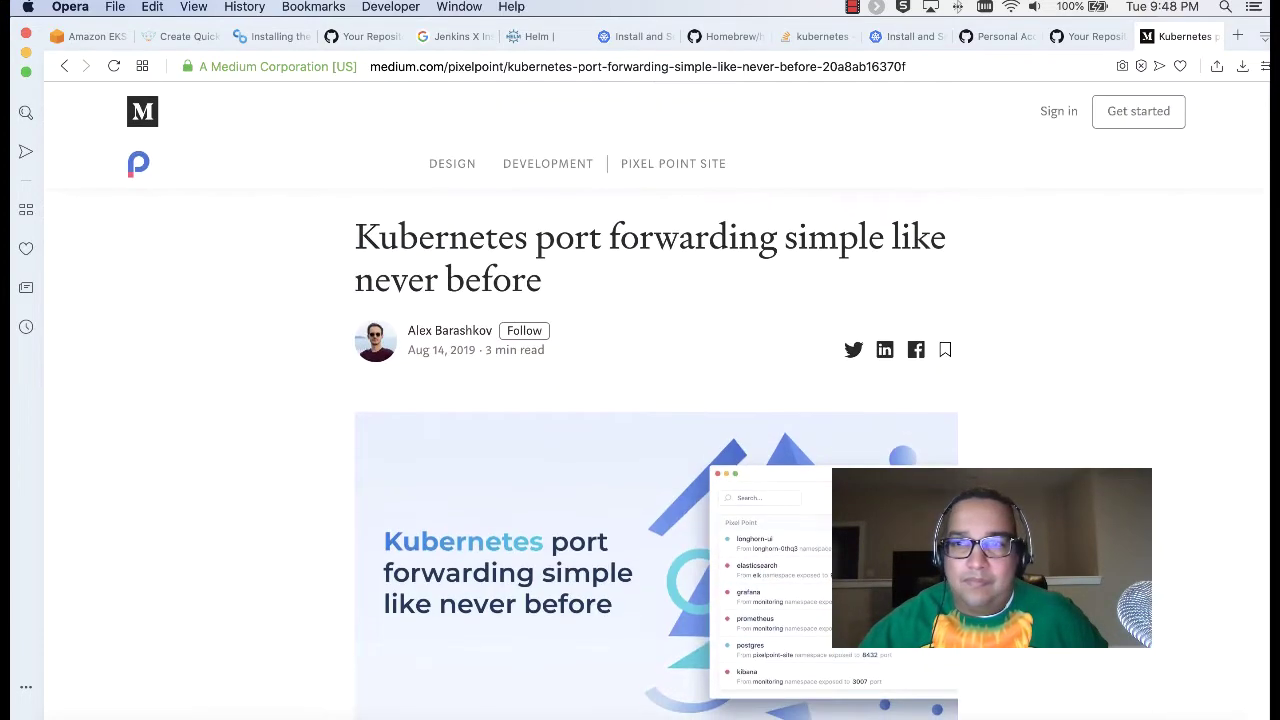
{"action": "left_click", "coordinate": [1148, 37]}
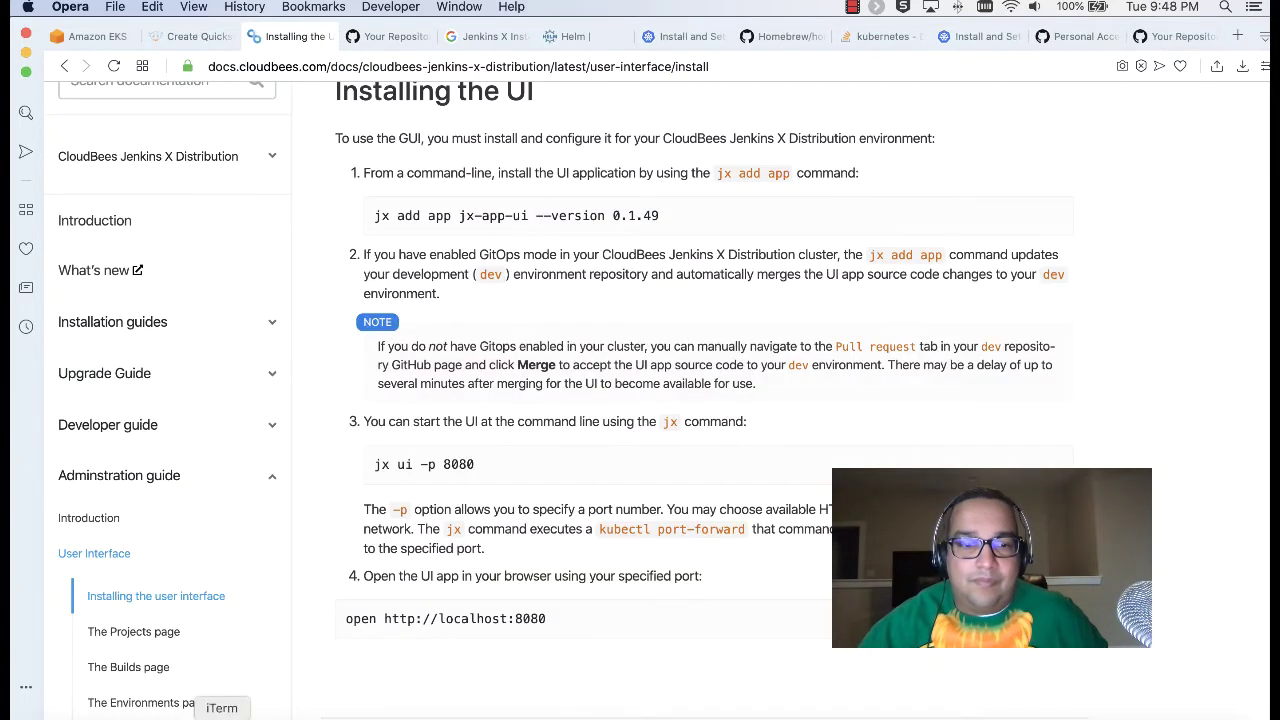
Step: Review the environment-deploy-to-me-dev repository files on GitHub, then show the Amazon EKS deploy-to-me cluster page
{"action": "left_click", "coordinate": [222, 714]}
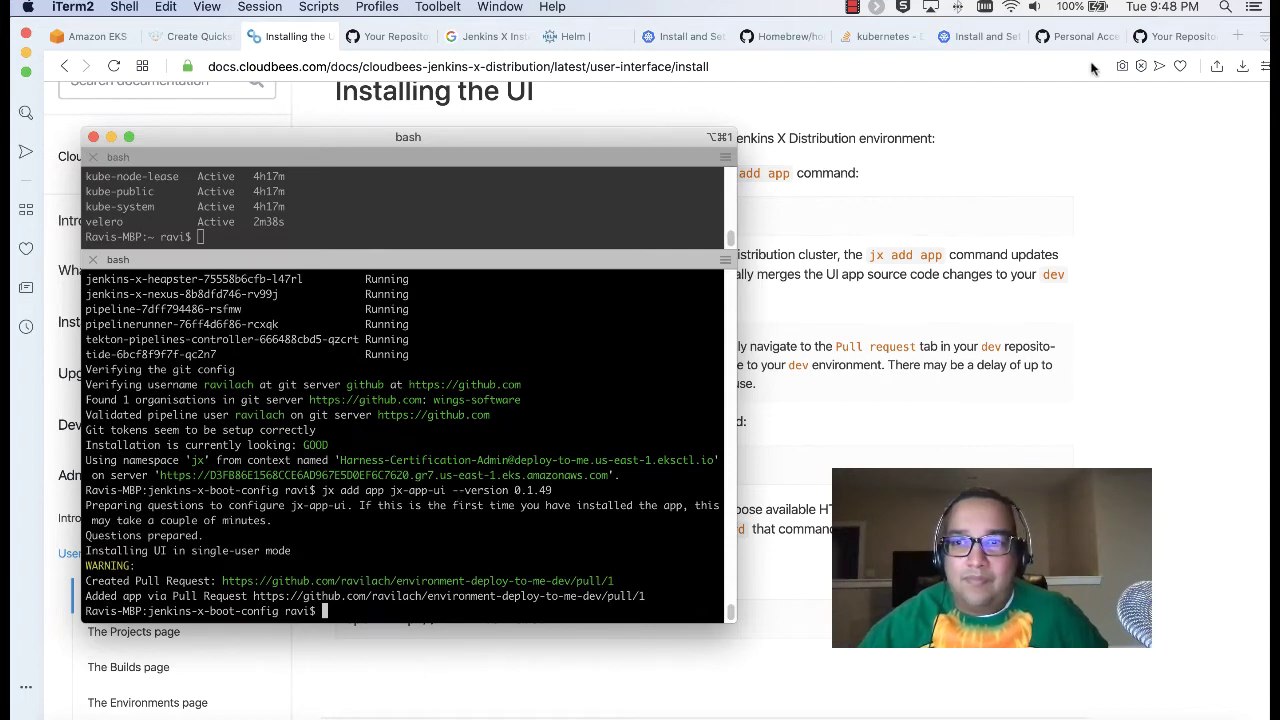
{"action": "left_click", "coordinate": [1180, 37]}
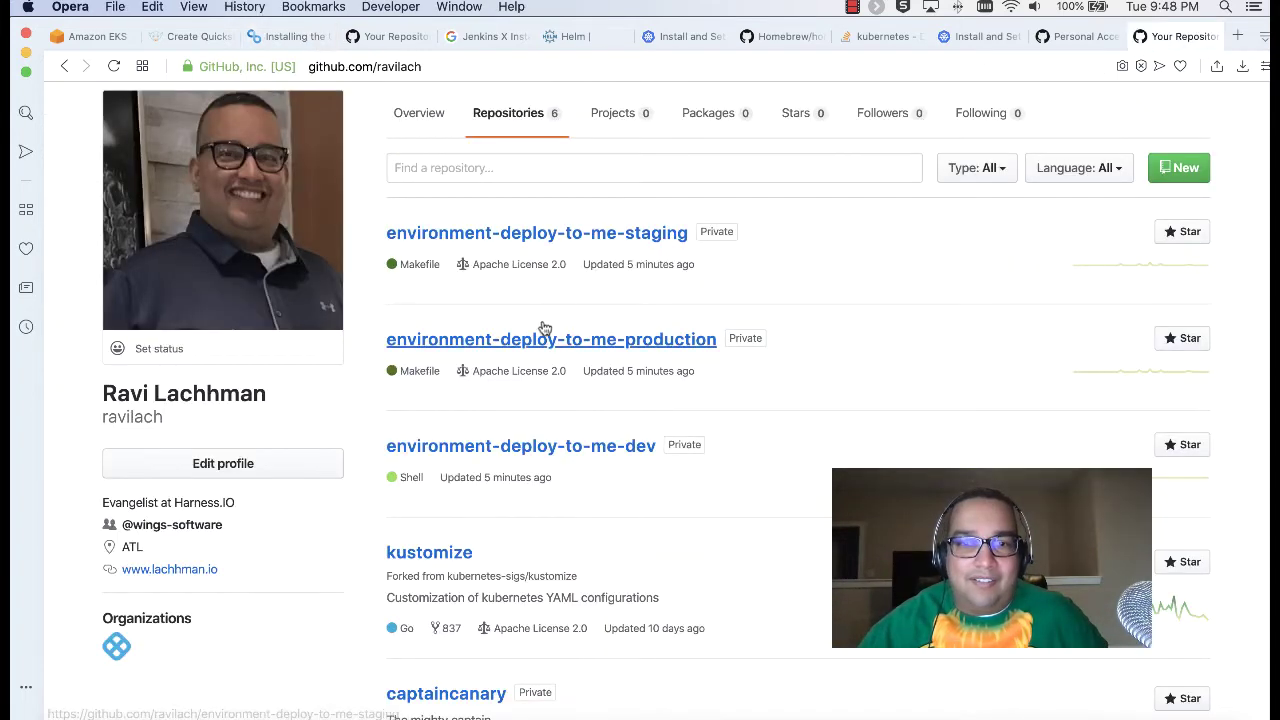
{"action": "left_click", "coordinate": [612, 446]}
{"action": "scroll", "coordinate": [637, 425], "scroll_direction": "down", "scroll_amount": 5}
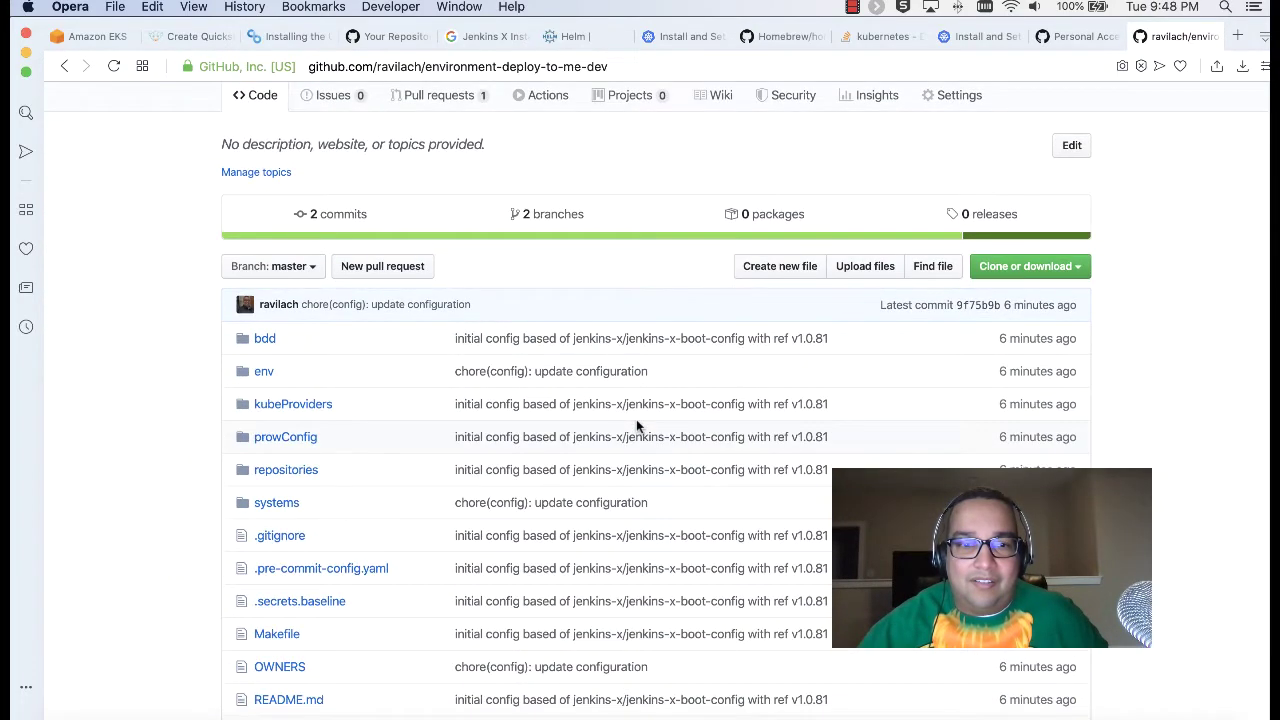
{"action": "scroll", "coordinate": [636, 419], "scroll_direction": "down", "scroll_amount": 5}
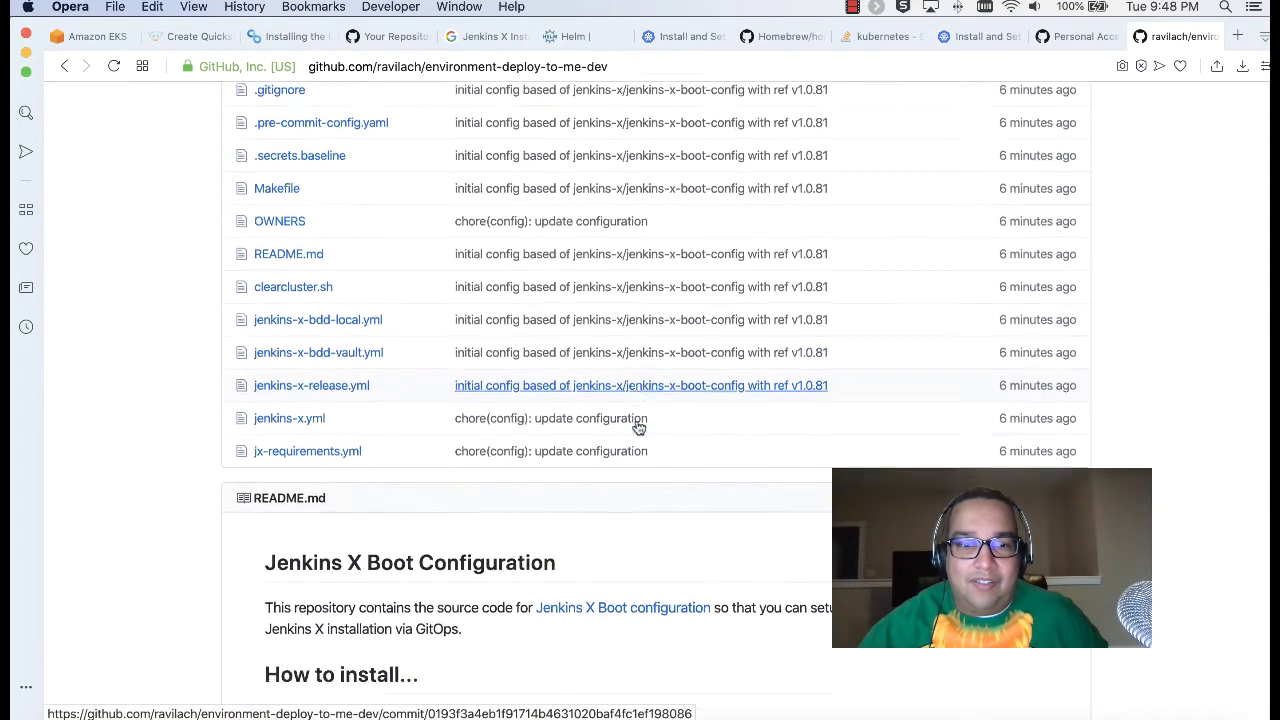
{"action": "scroll", "coordinate": [637, 425], "scroll_direction": "down", "scroll_amount": 15}
{"action": "scroll", "coordinate": [637, 425], "scroll_direction": "down", "scroll_amount": 5}
{"action": "scroll", "coordinate": [636, 425], "scroll_direction": "up", "scroll_amount": 20}
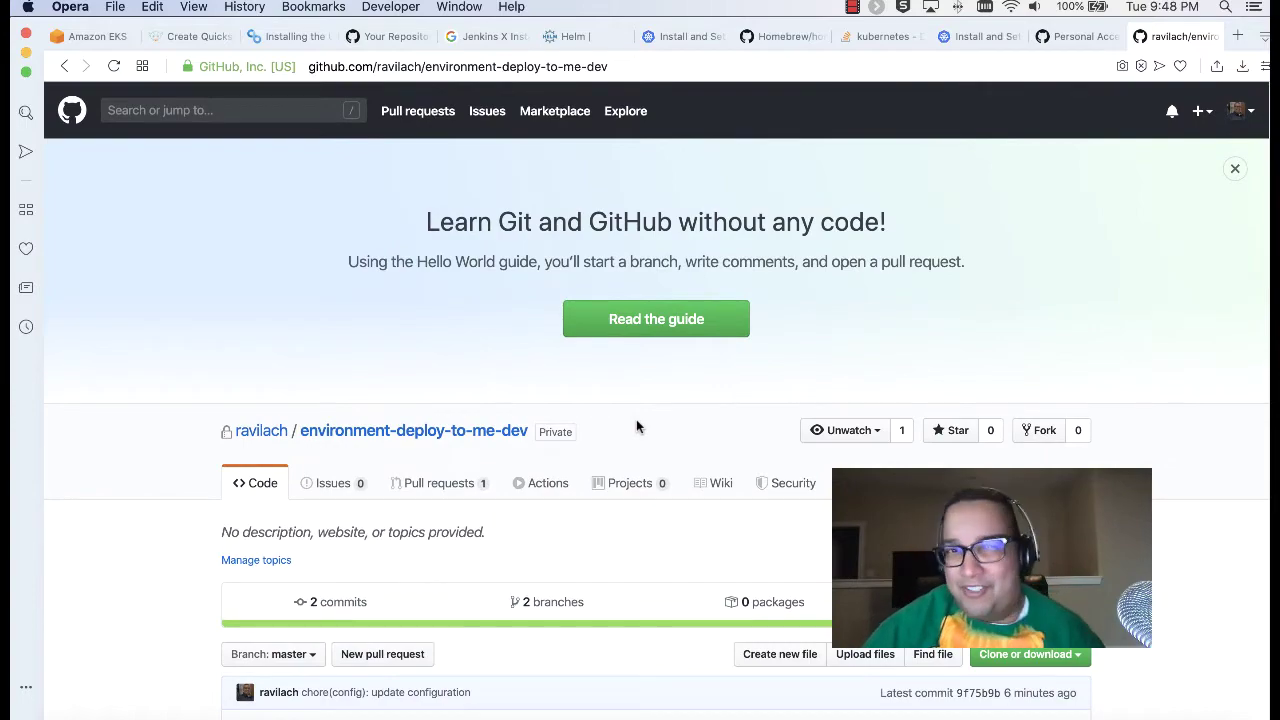
{"action": "scroll", "coordinate": [637, 425], "scroll_direction": "down", "scroll_amount": 4}
{"action": "scroll", "coordinate": [636, 421], "scroll_direction": "down", "scroll_amount": 6}
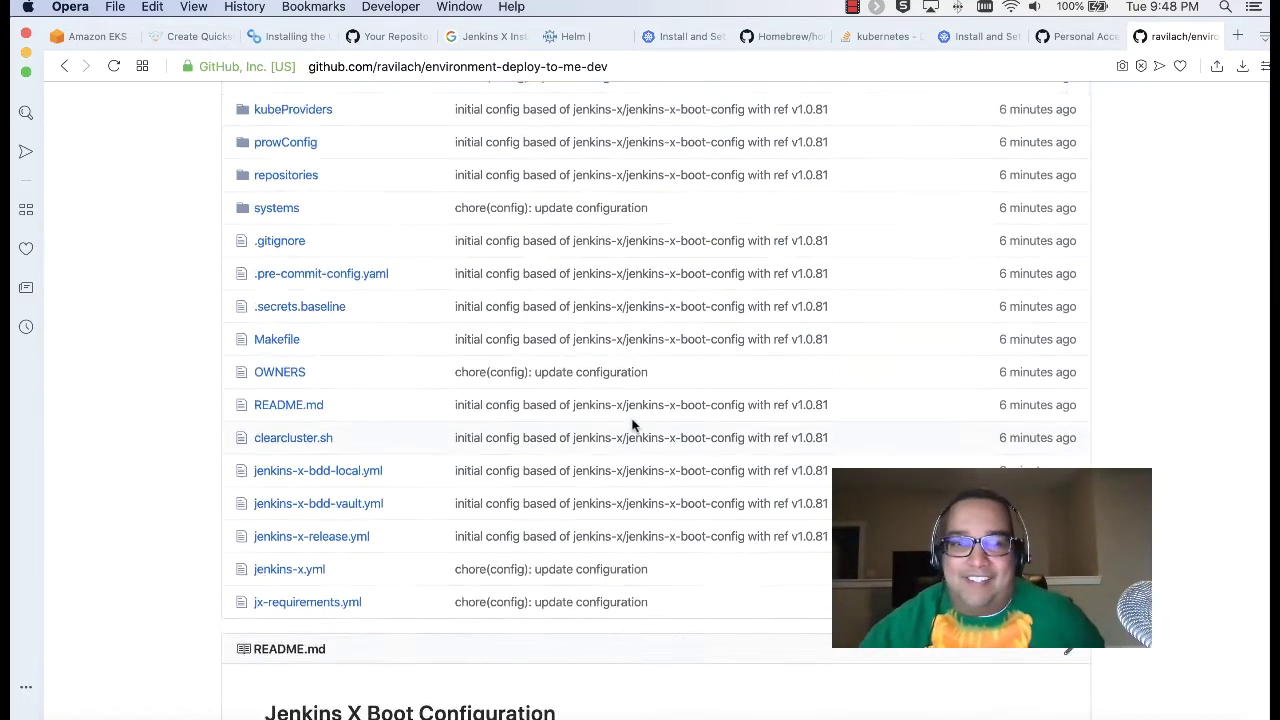
{"action": "scroll", "coordinate": [600, 422], "scroll_direction": "up", "scroll_amount": 3}
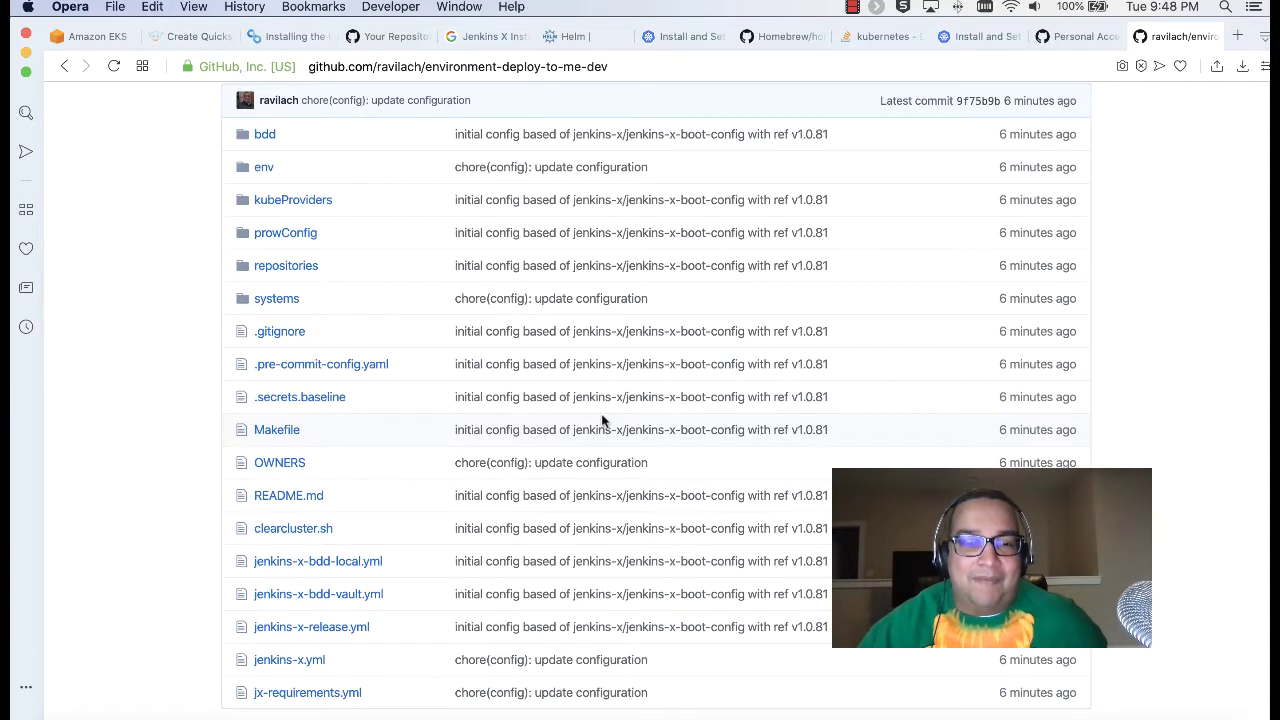
{"action": "scroll", "coordinate": [563, 411], "scroll_direction": "up", "scroll_amount": 2}
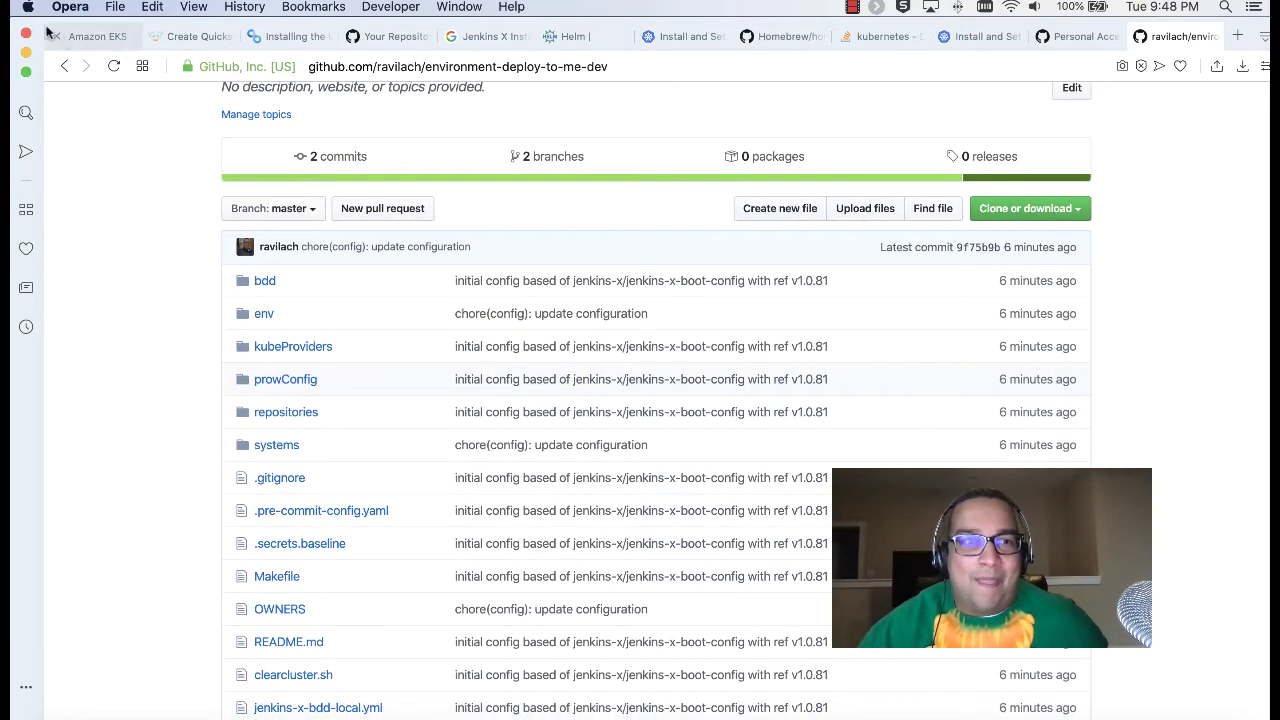
{"action": "left_click", "coordinate": [77, 40]}
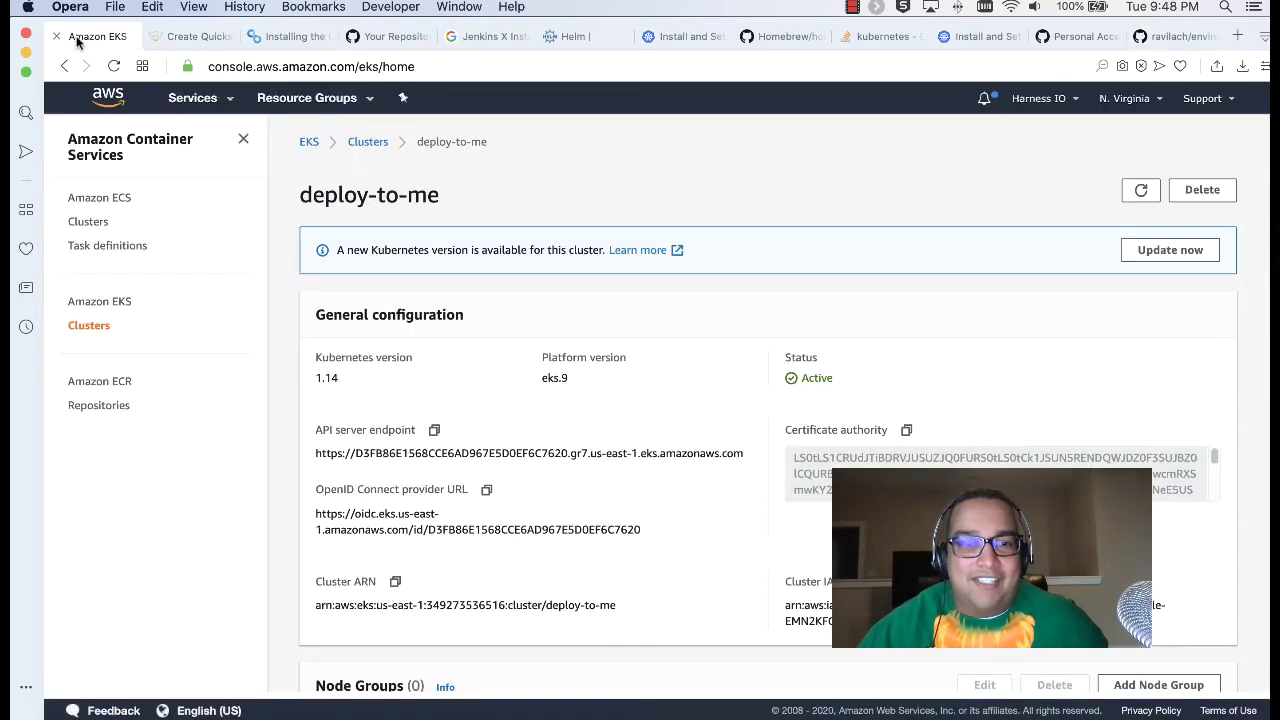
Step: Copy the jx ui -p 8080 command from the CloudBees Installing the UI docs
{"action": "left_click", "coordinate": [155, 36]}
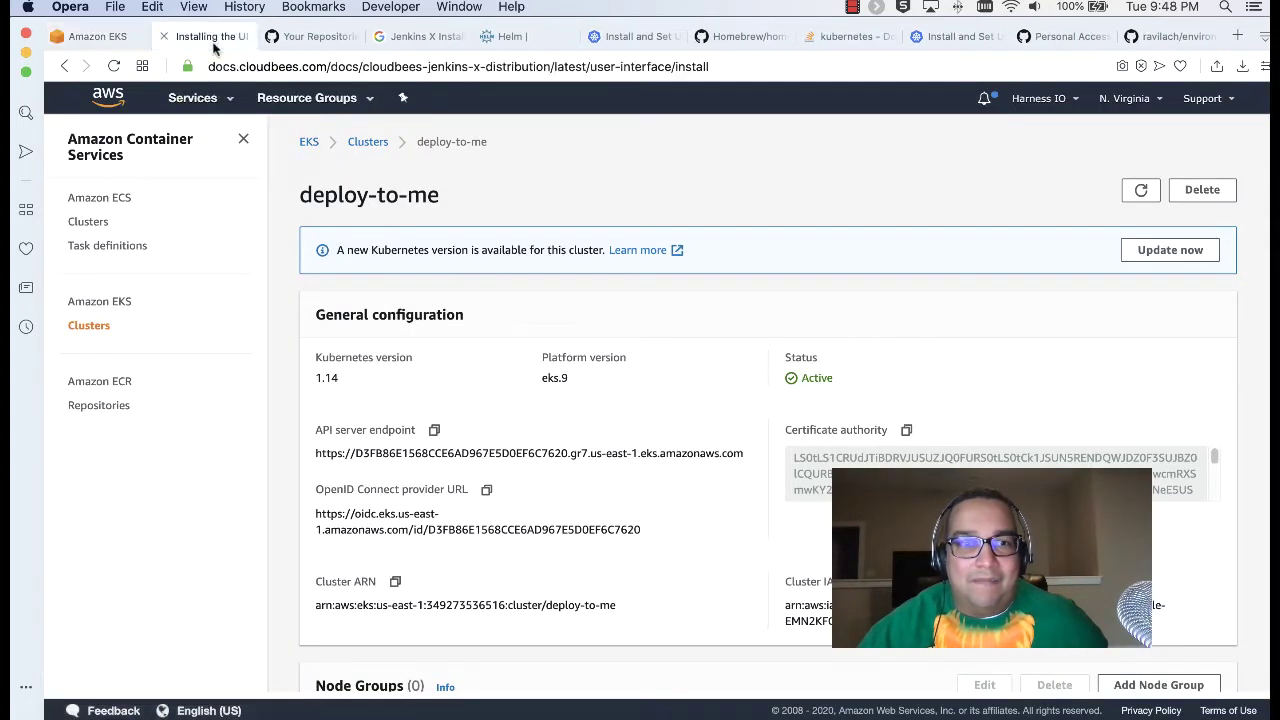
{"action": "left_click", "coordinate": [213, 40]}
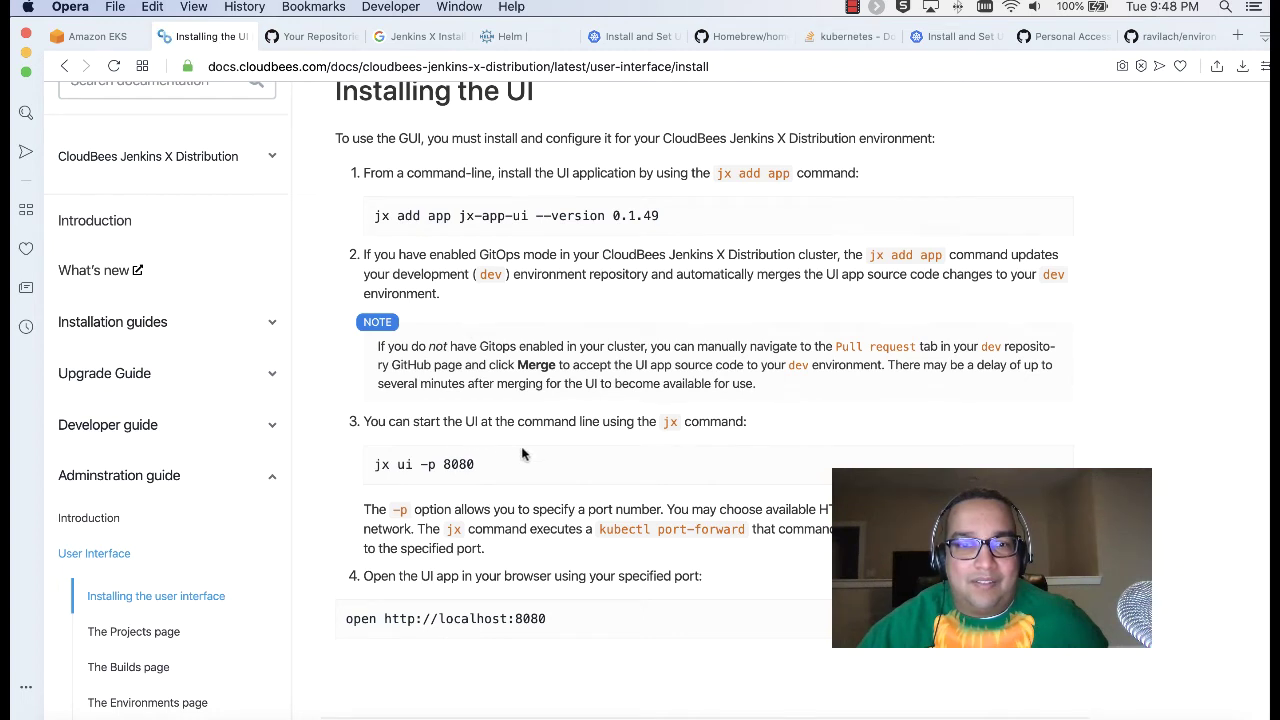
{"action": "left_click_drag", "start_coordinate": [500, 462], "coordinate": [376, 465]}
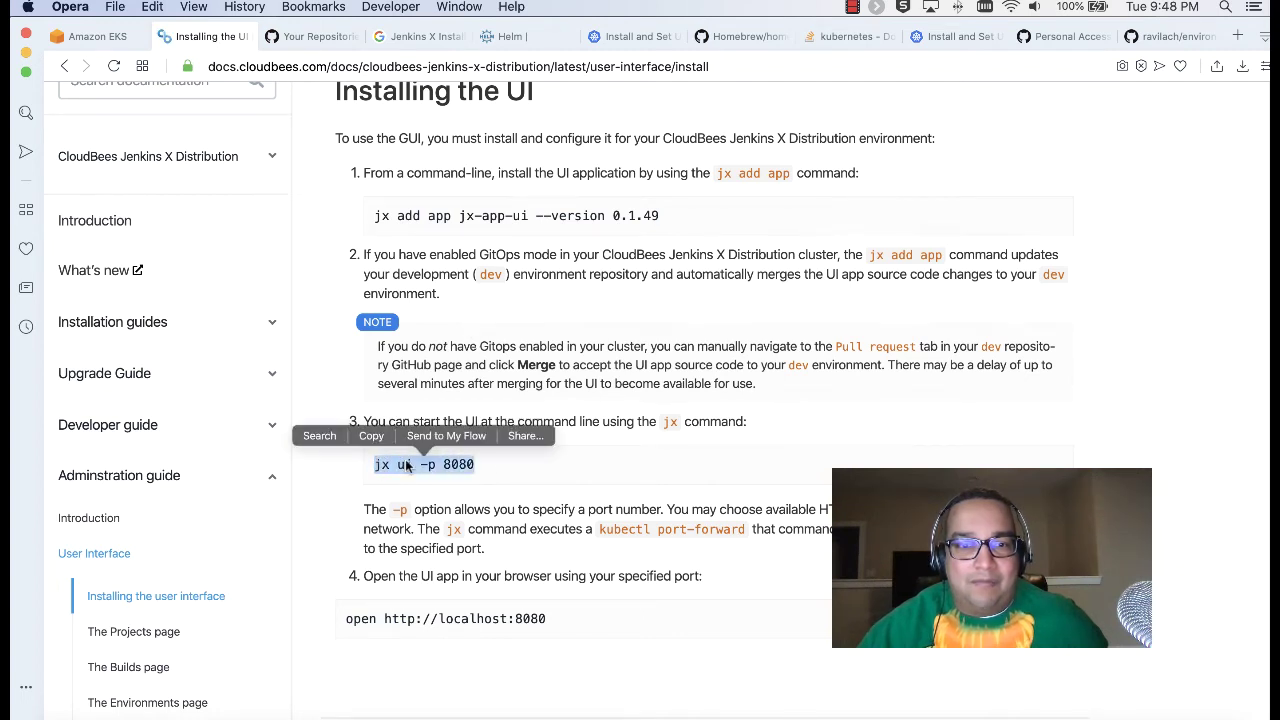
{"action": "right_click", "coordinate": [406, 465]}
{"action": "left_click", "coordinate": [437, 528]}
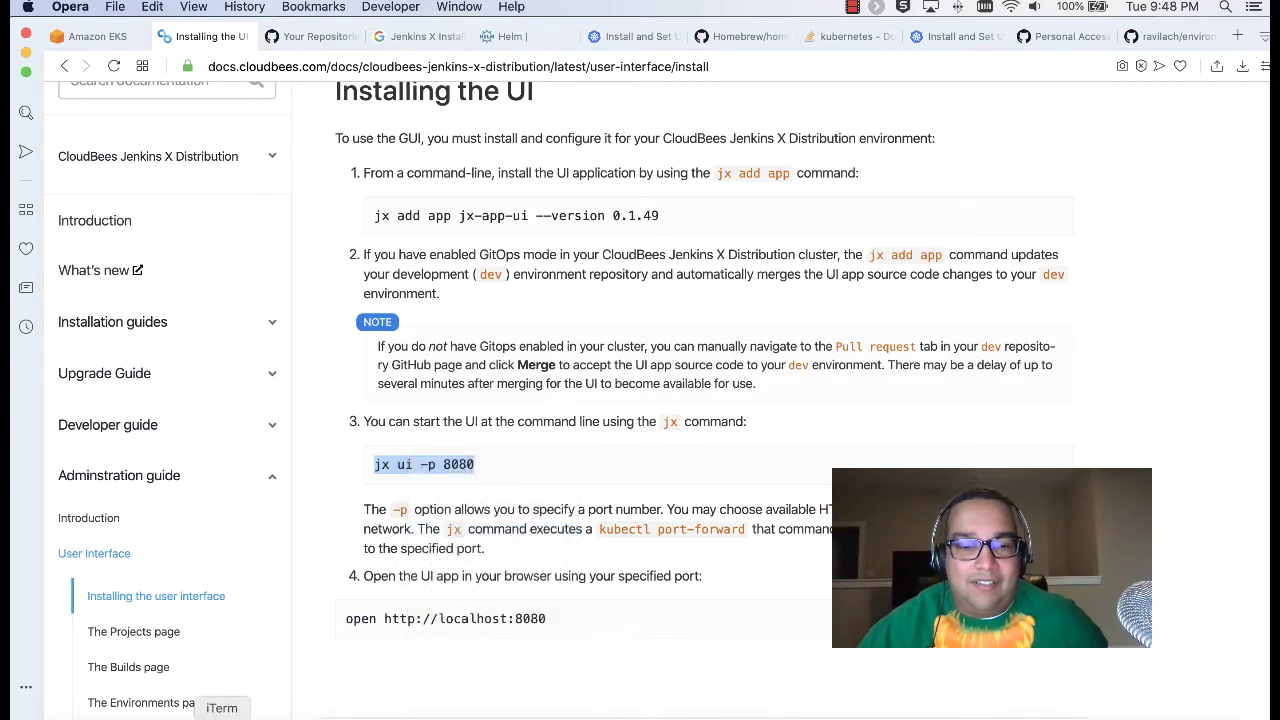
Step: Run jx ui -p 8080 in iTerm2, which fails because jx-app-ui isn't installed
{"action": "left_click", "coordinate": [222, 715]}
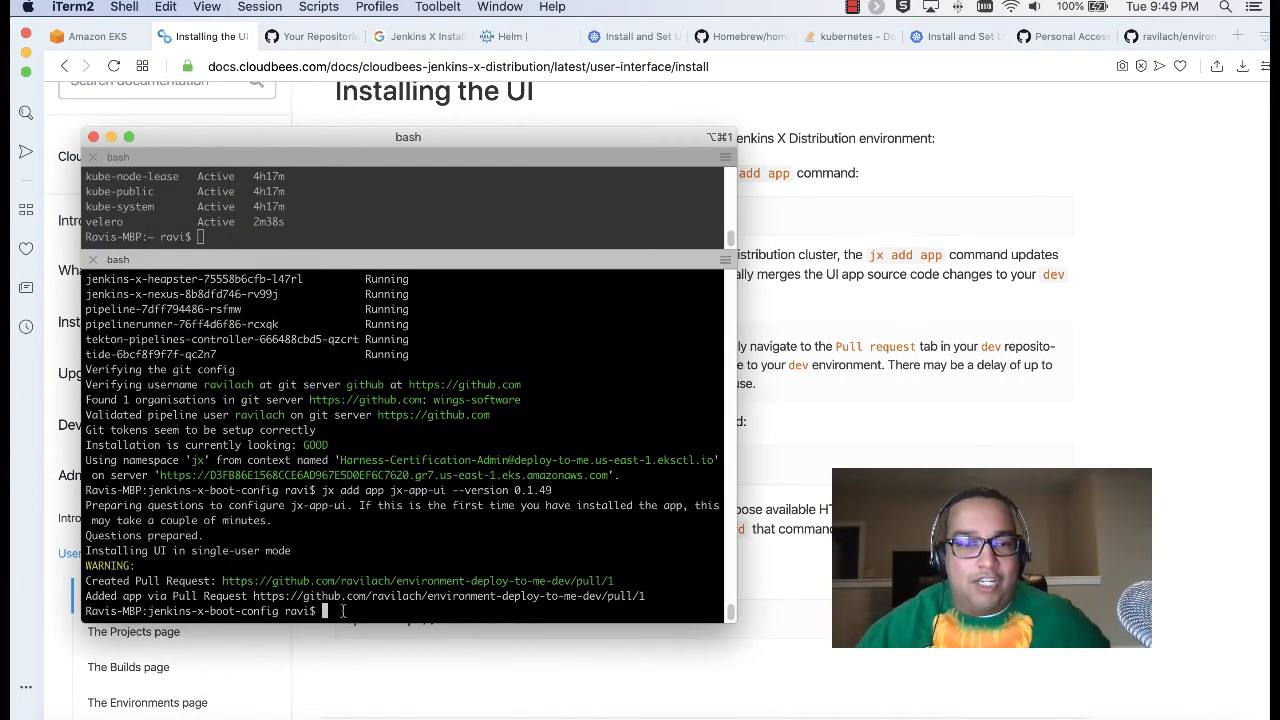
{"action": "key", "text": "super+v"}
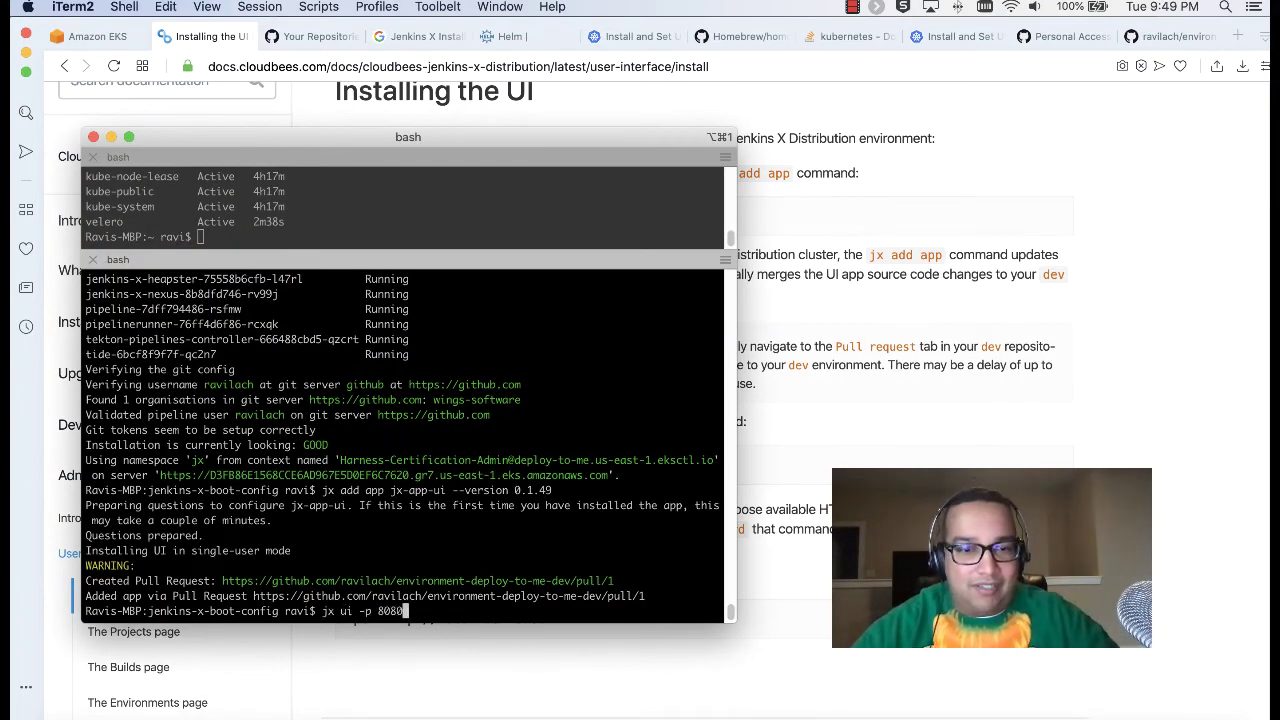
{"action": "key", "text": "Return"}
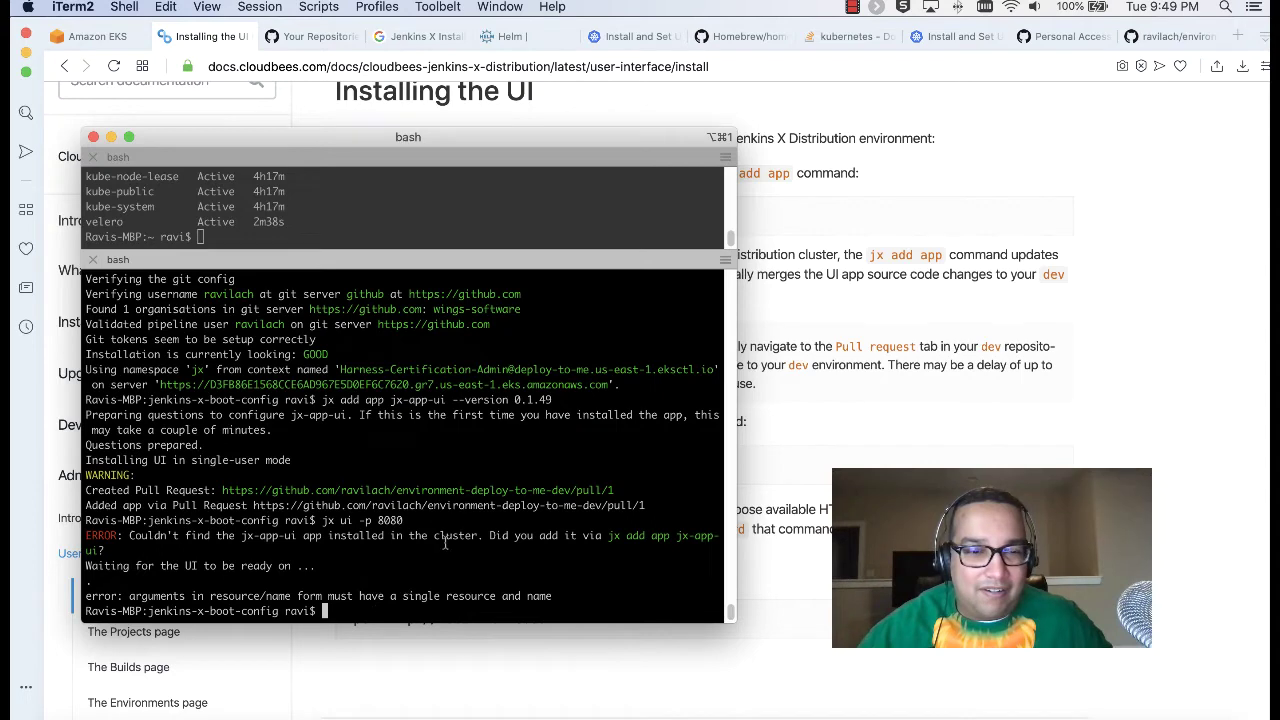
{"action": "left_click", "coordinate": [783, 440]}
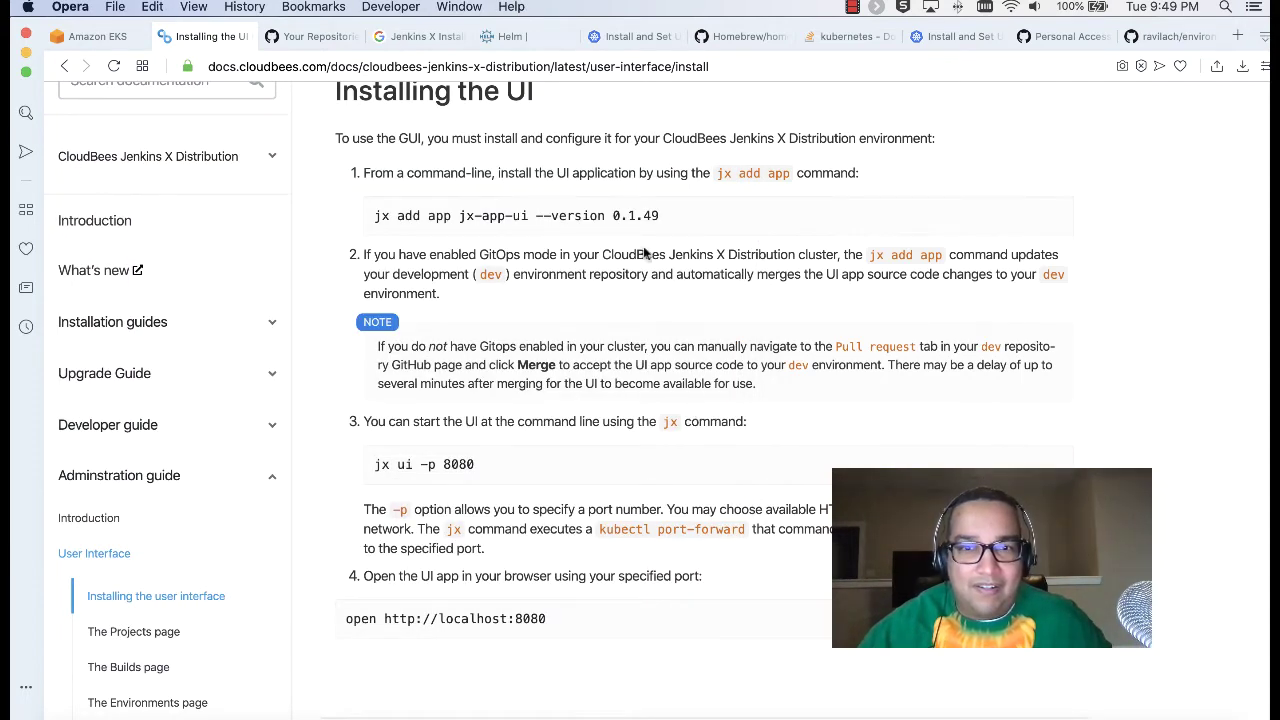
Step: Open environment-deploy-to-me-dev's pull requests and locate the Add jx-app-ui 0.1.49 request
{"action": "left_click_drag", "start_coordinate": [556, 254], "coordinate": [890, 256]}
{"action": "left_click", "coordinate": [890, 256]}
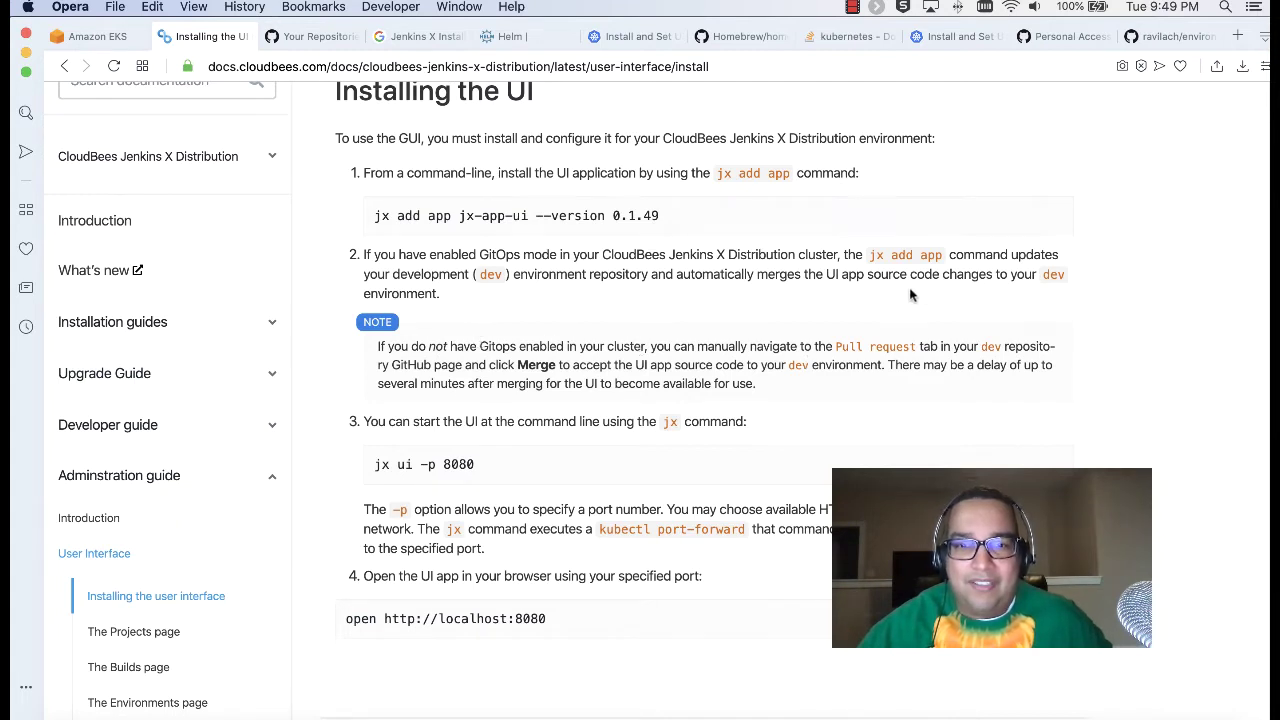
{"action": "left_click", "coordinate": [1155, 38]}
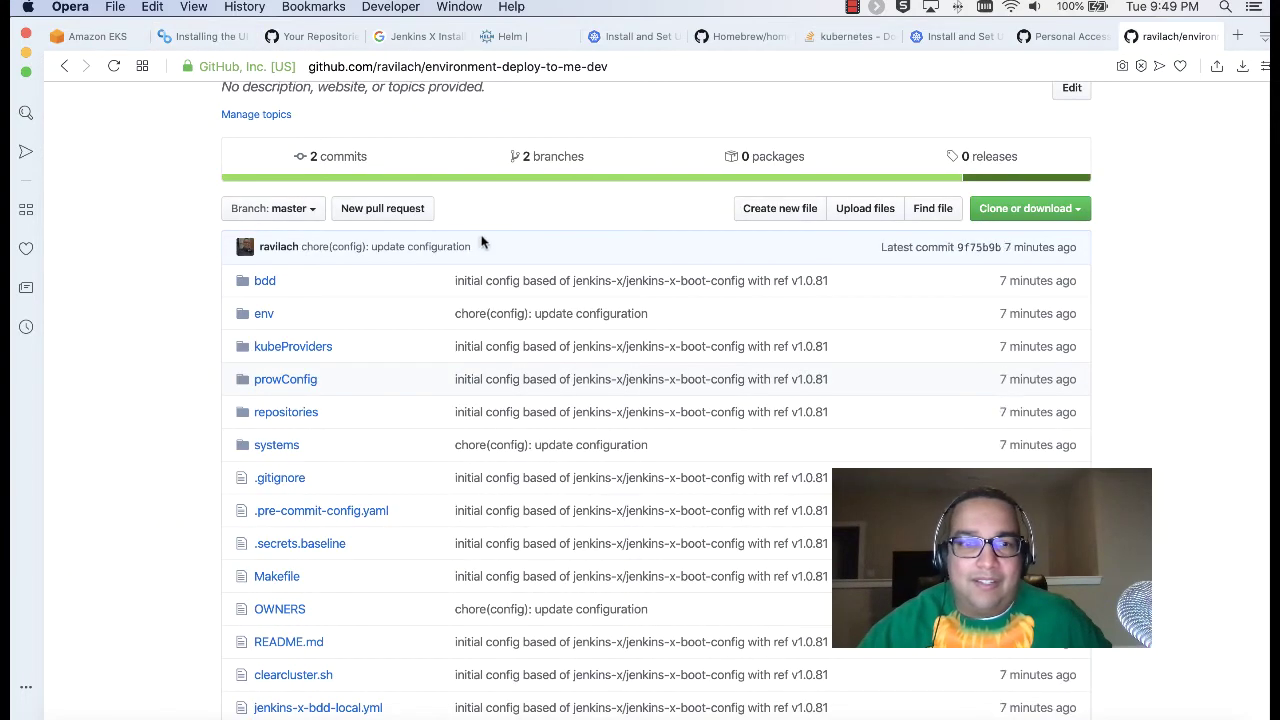
{"action": "scroll", "coordinate": [482, 244], "scroll_direction": "up", "scroll_amount": 5}
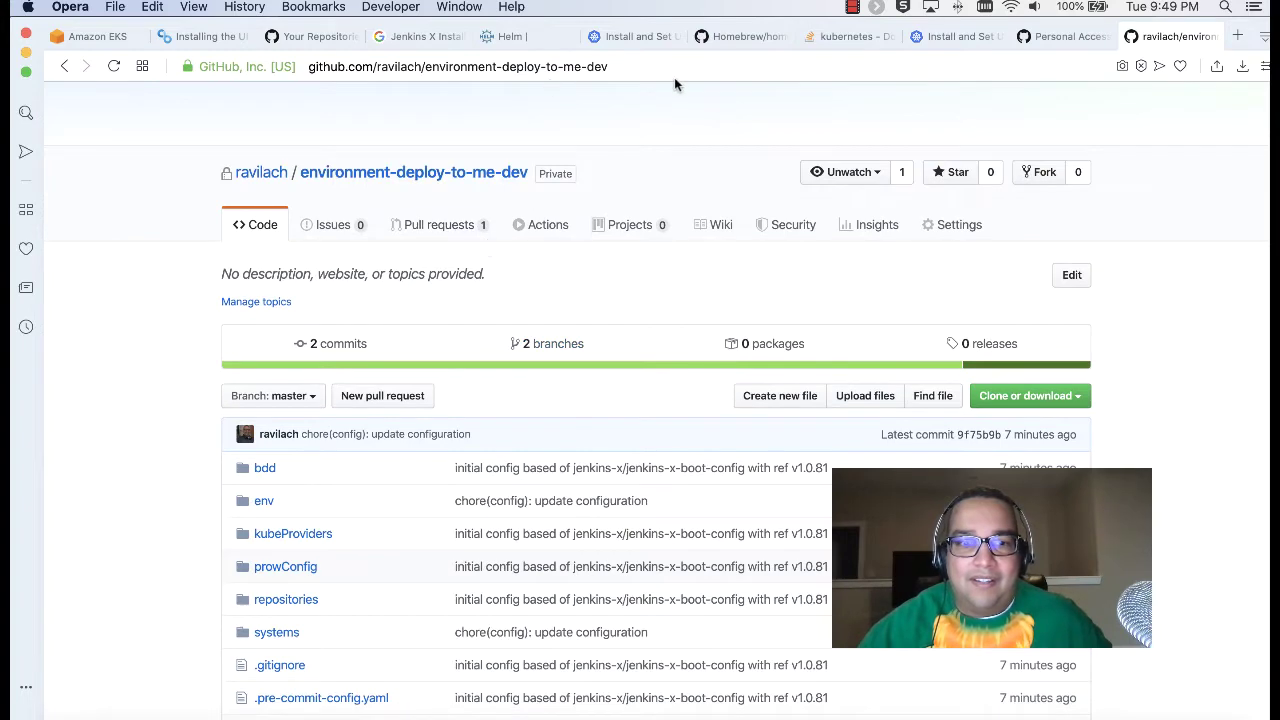
{"action": "left_click", "coordinate": [191, 36]}
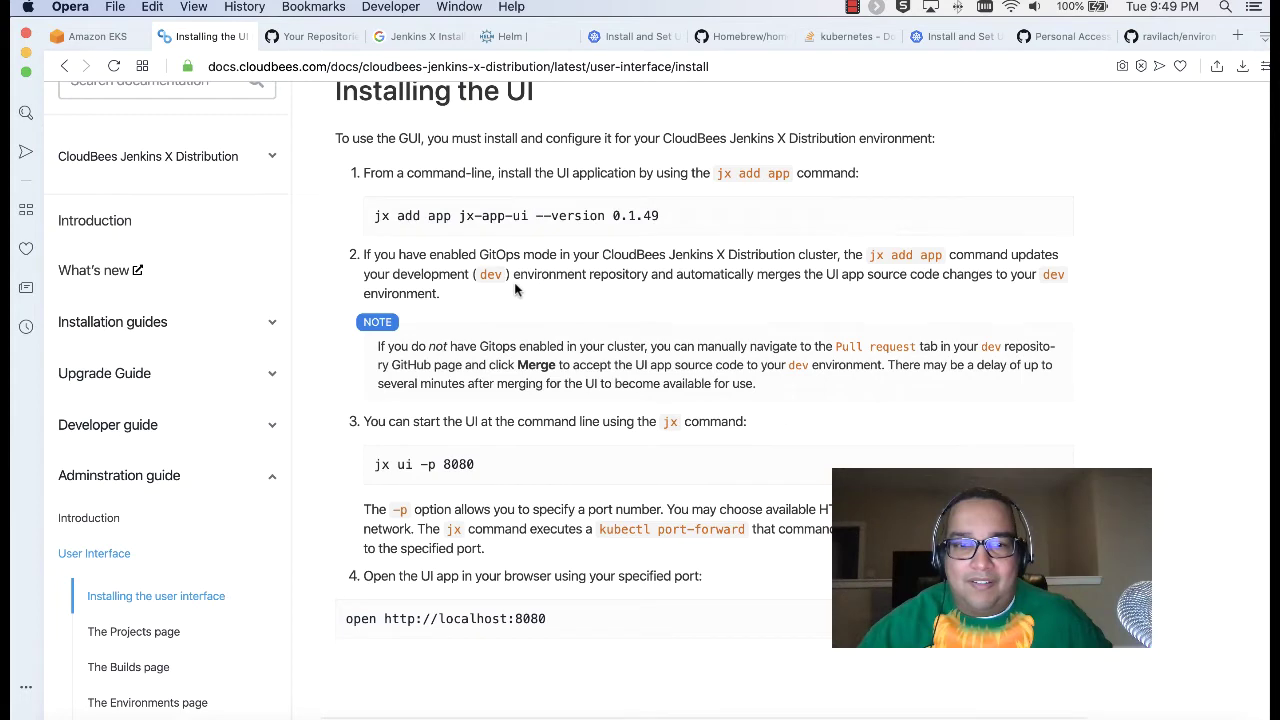
{"action": "left_click", "coordinate": [1162, 36]}
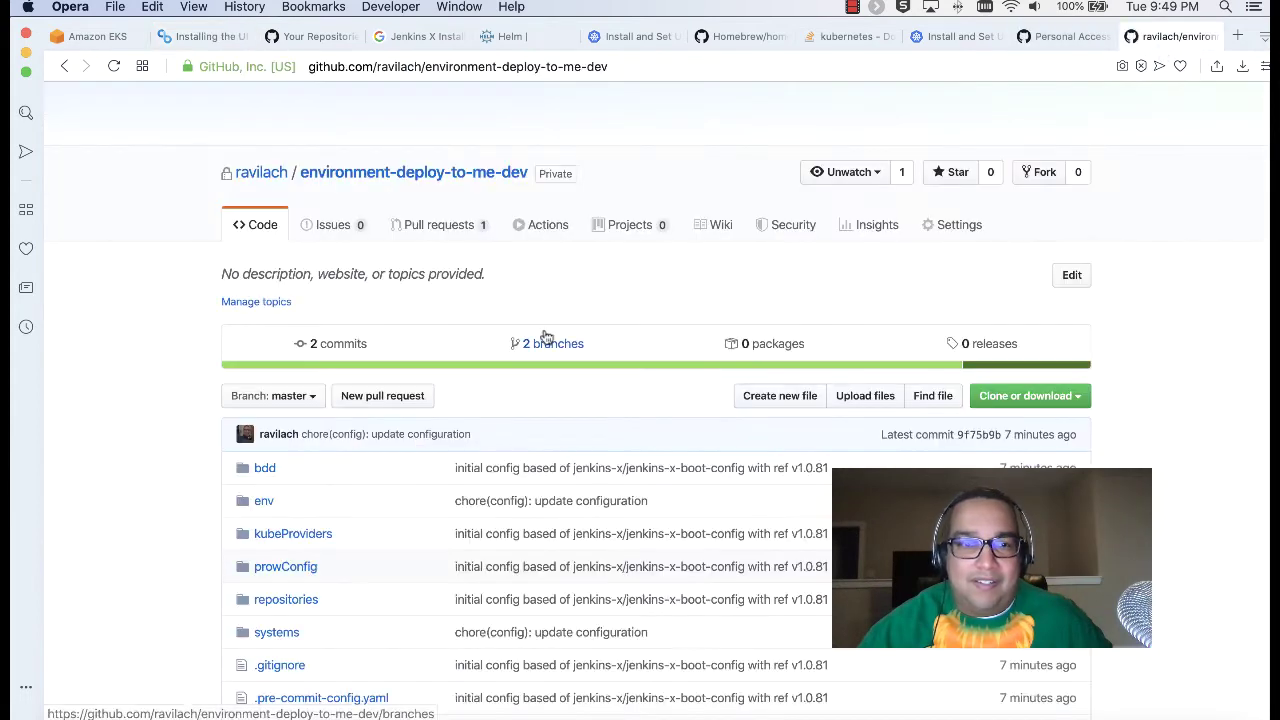
{"action": "left_click", "coordinate": [436, 222]}
{"action": "scroll", "coordinate": [808, 442], "scroll_direction": "down", "scroll_amount": 3}
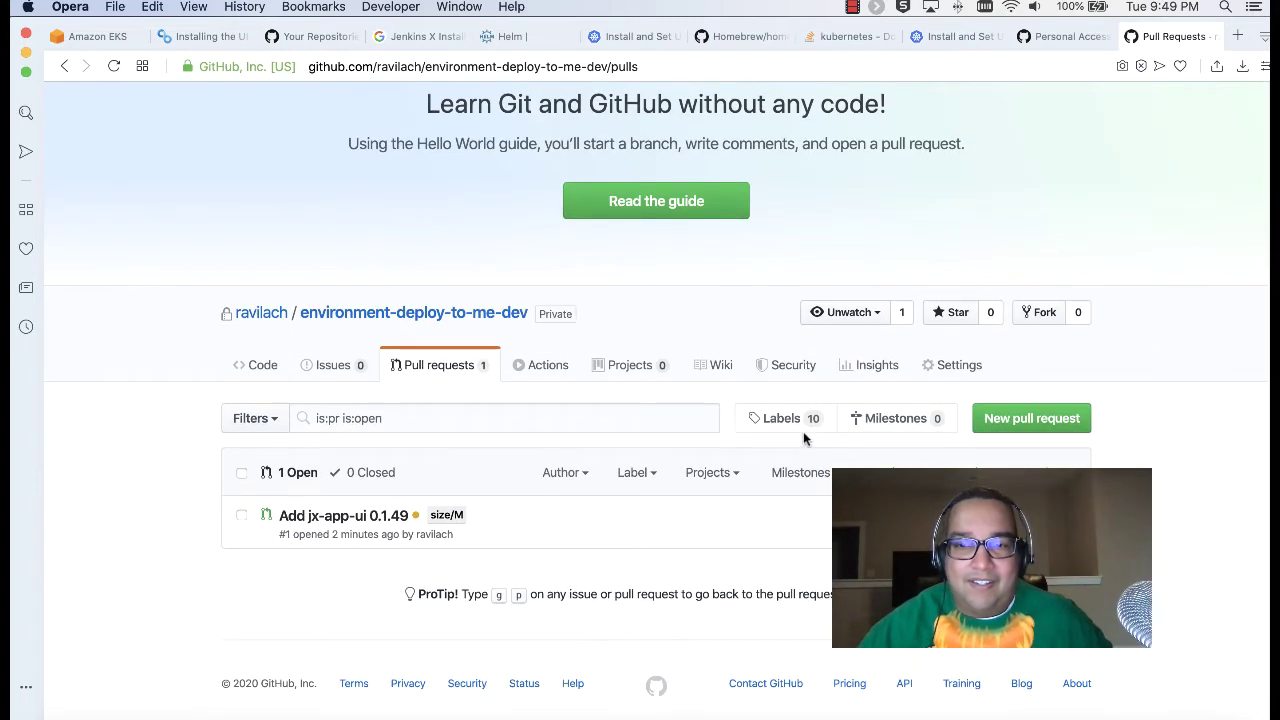
{"action": "left_click", "coordinate": [242, 515]}
{"action": "scroll", "coordinate": [700, 480], "scroll_direction": "down", "scroll_amount": 1}
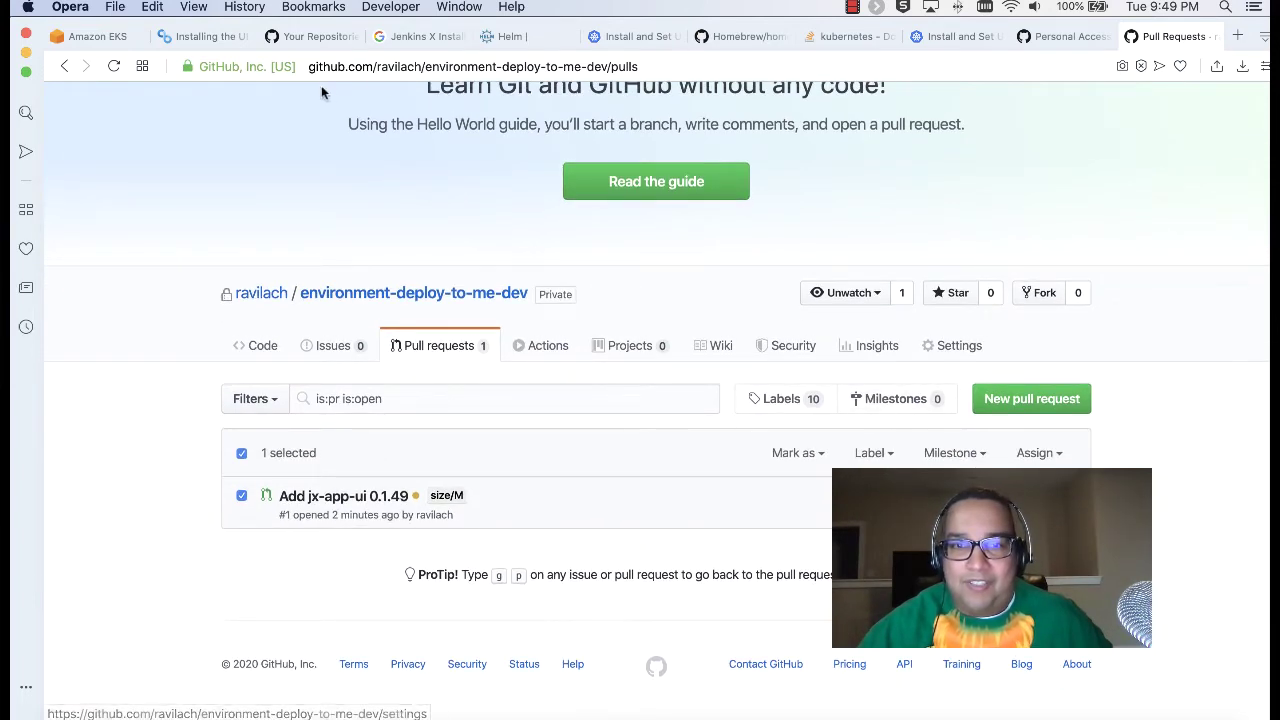
Step: Close the Helm page and reopen environment-deploy-to-me-dev's pull requests from Your Repositories
{"action": "left_click", "coordinate": [210, 38]}
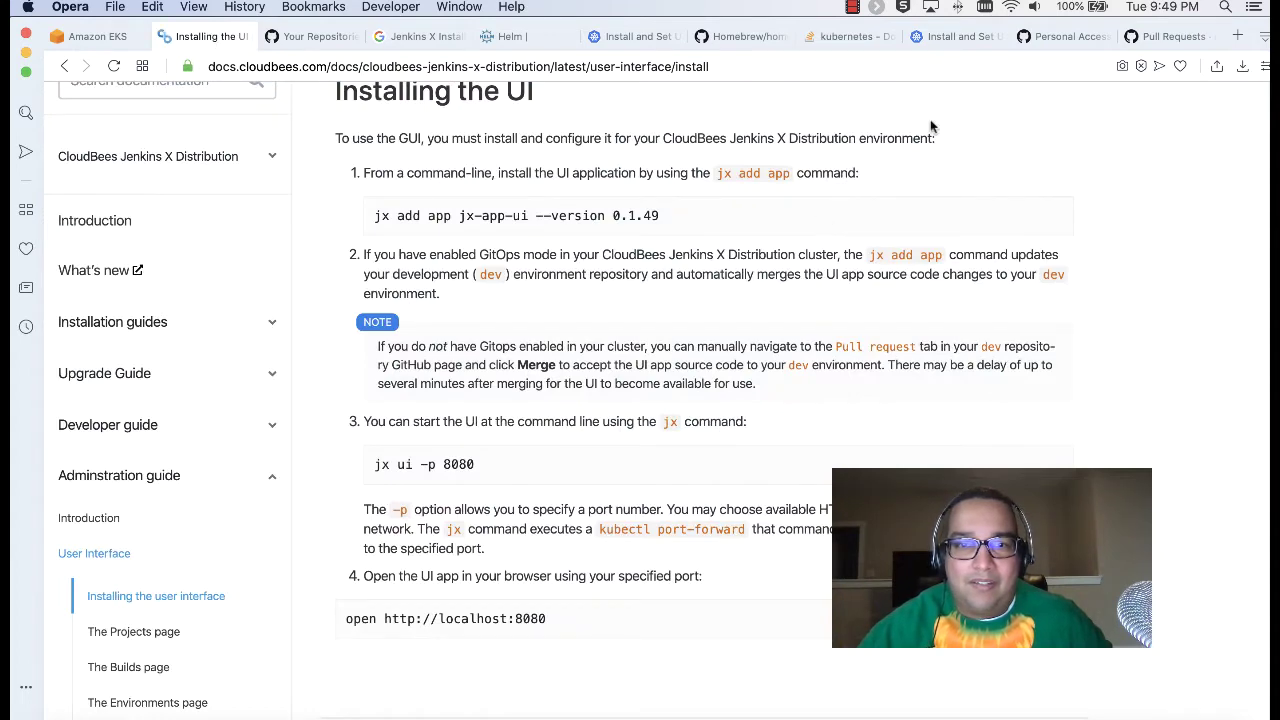
{"action": "left_click", "coordinate": [1128, 37]}
{"action": "left_click", "coordinate": [1117, 38]}
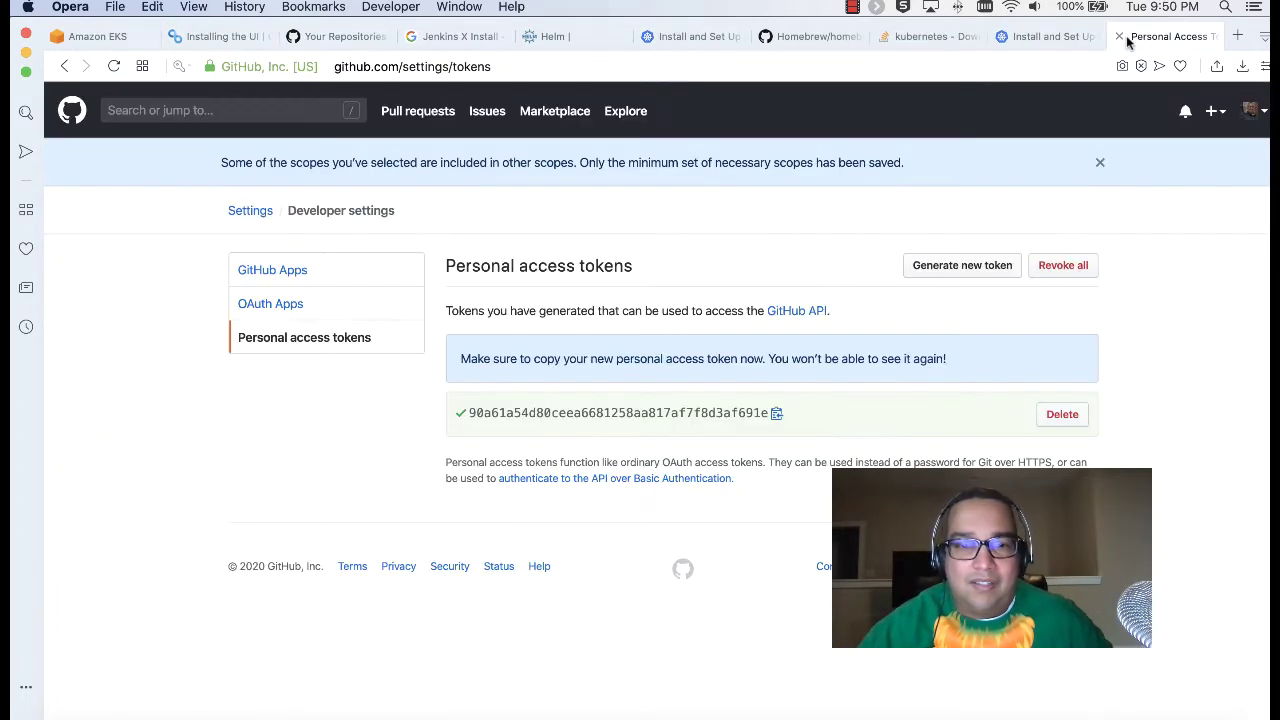
{"action": "left_click", "coordinate": [785, 37]}
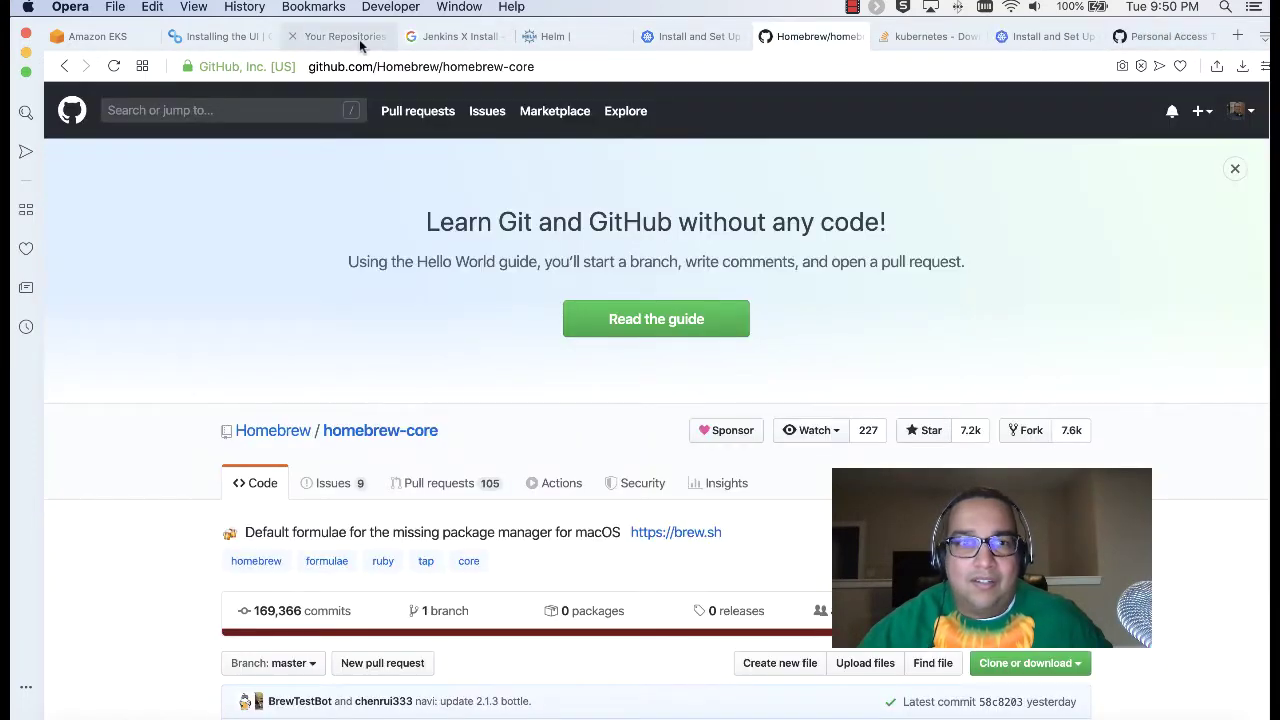
{"action": "left_click", "coordinate": [335, 38]}
{"action": "left_click_drag", "start_coordinate": [1125, 38], "coordinate": [475, 40]}
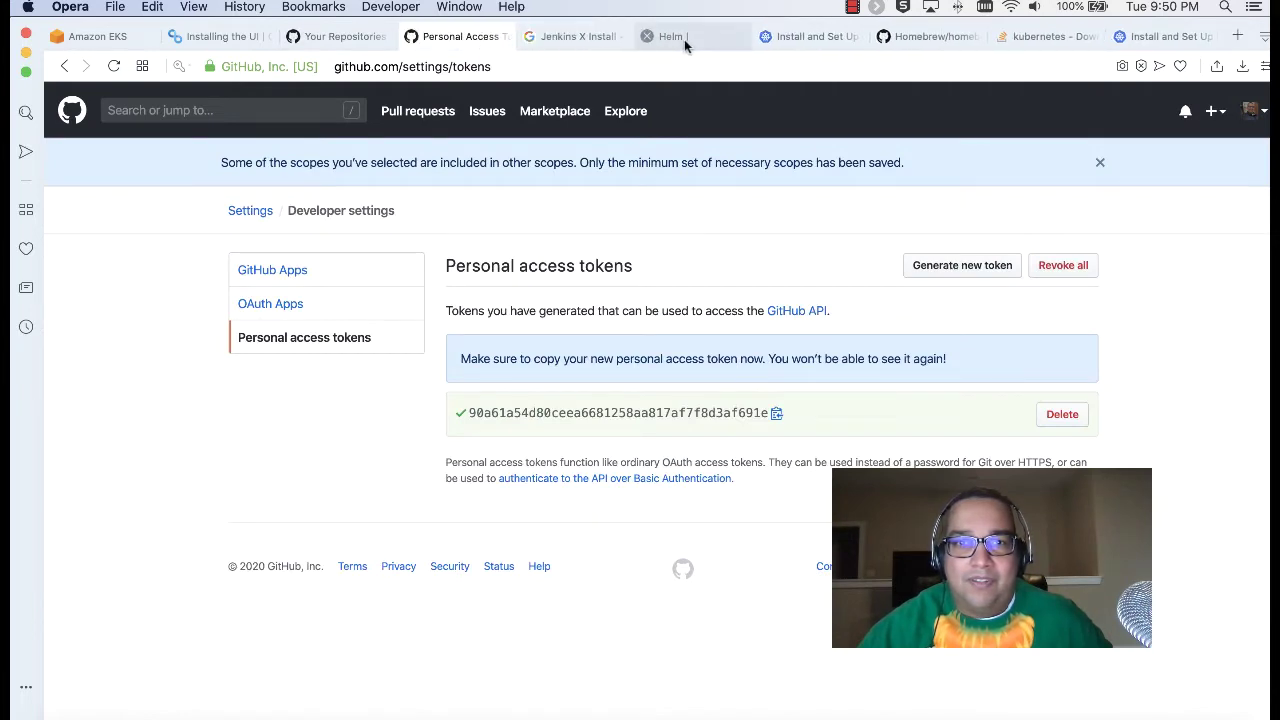
{"action": "left_click", "coordinate": [683, 38]}
{"action": "left_click", "coordinate": [649, 36]}
{"action": "left_click", "coordinate": [325, 42]}
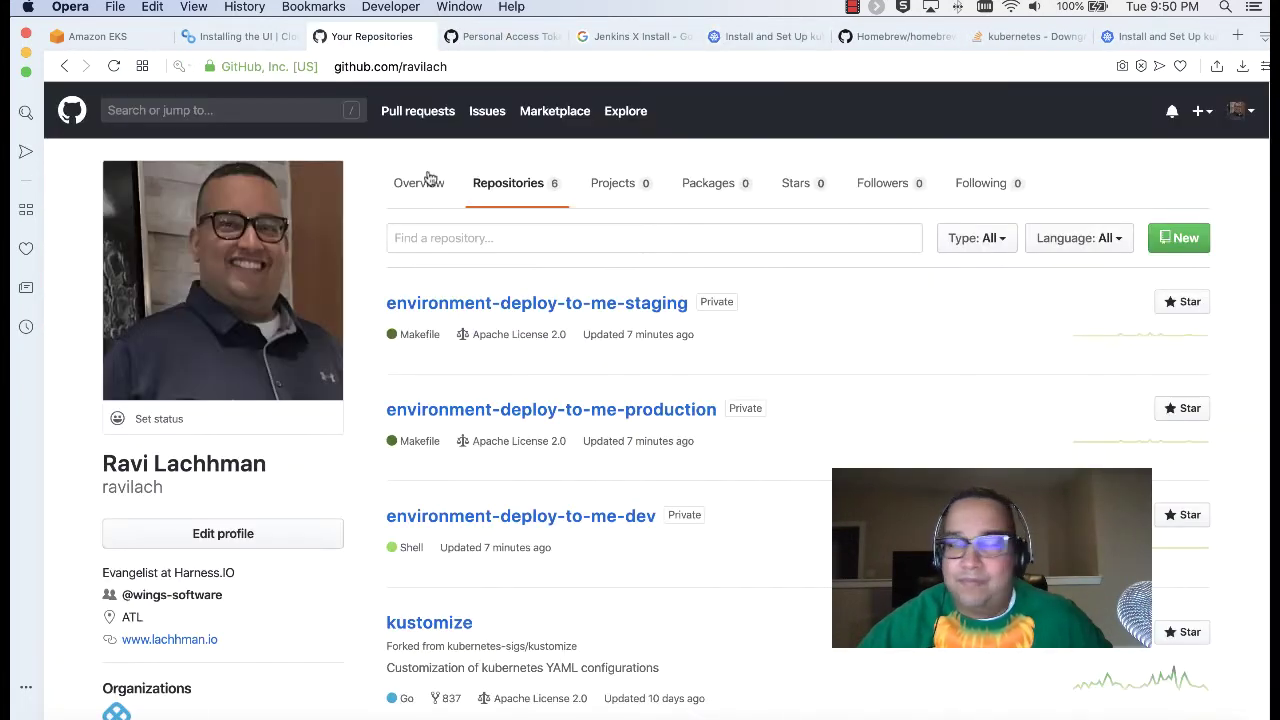
{"action": "left_click", "coordinate": [570, 514]}
{"action": "scroll", "coordinate": [568, 503], "scroll_direction": "down", "scroll_amount": 3}
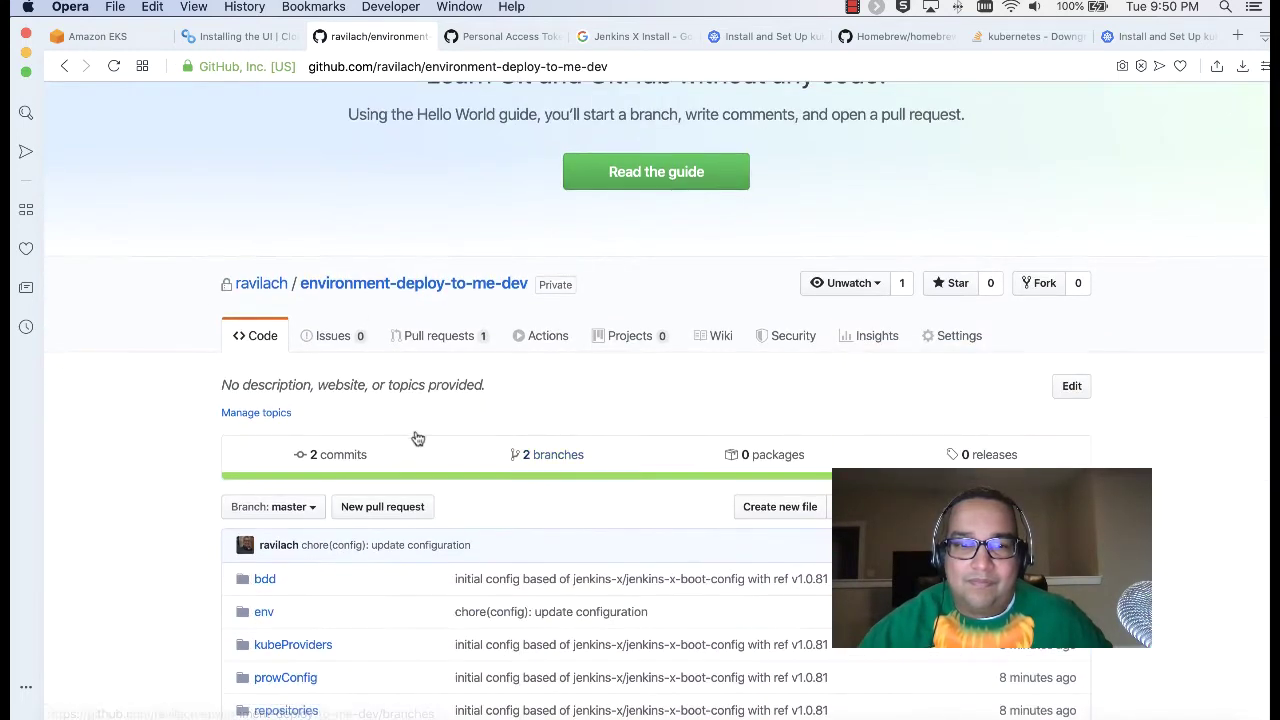
{"action": "left_click", "coordinate": [428, 338]}
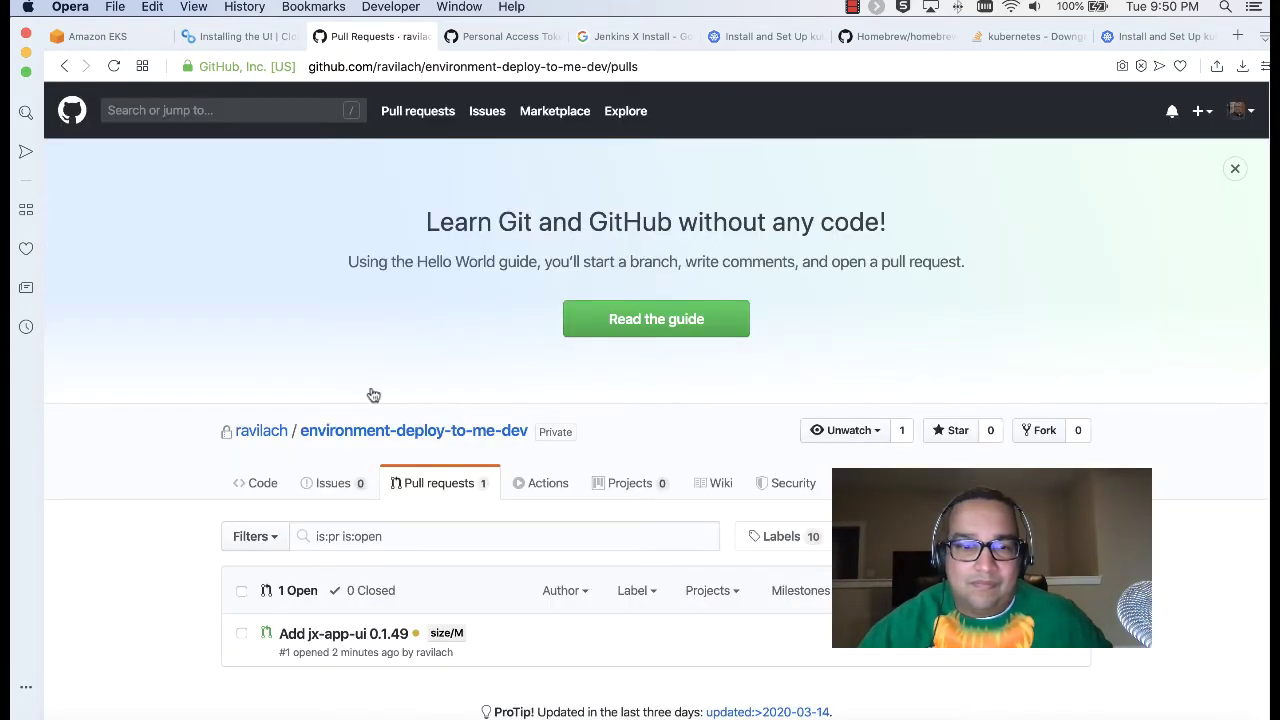
Step: Merge pull request #1 'Add jx-app-ui 0.1.49' into master and confirm the merge
{"action": "left_click", "coordinate": [305, 637]}
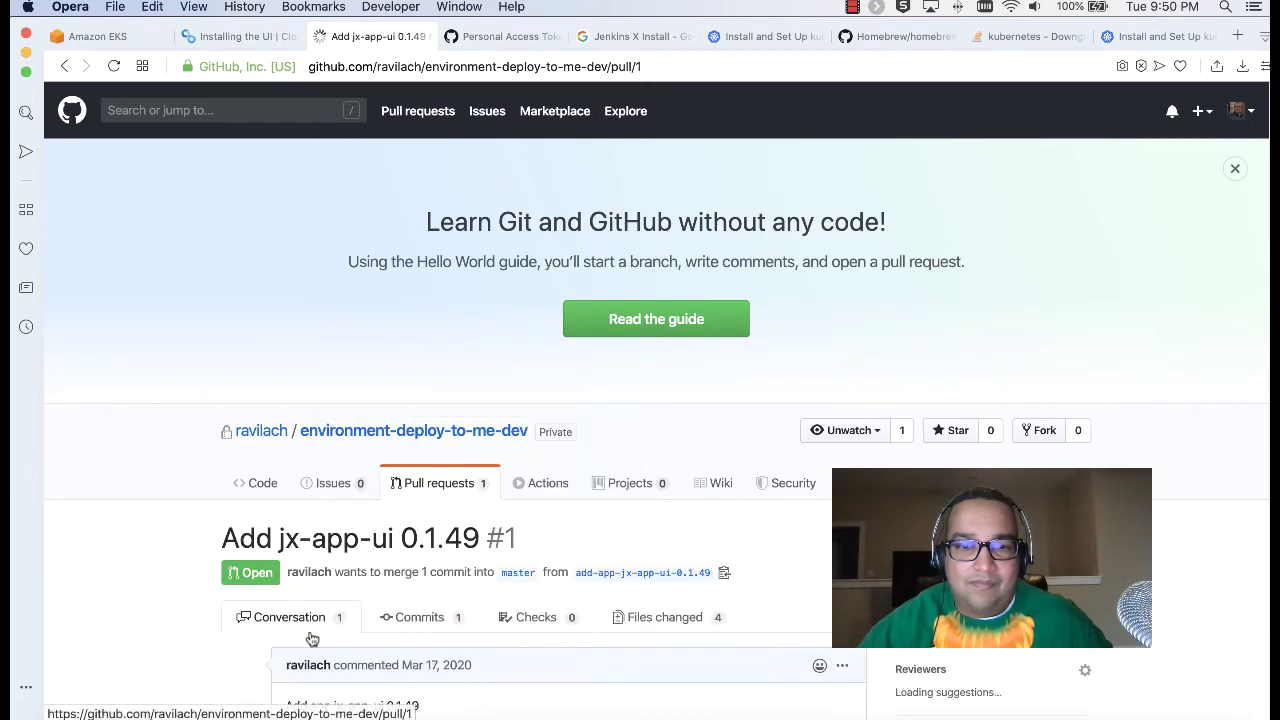
{"action": "scroll", "coordinate": [539, 480], "scroll_direction": "down", "scroll_amount": 4}
{"action": "scroll", "coordinate": [539, 484], "scroll_direction": "down", "scroll_amount": 1}
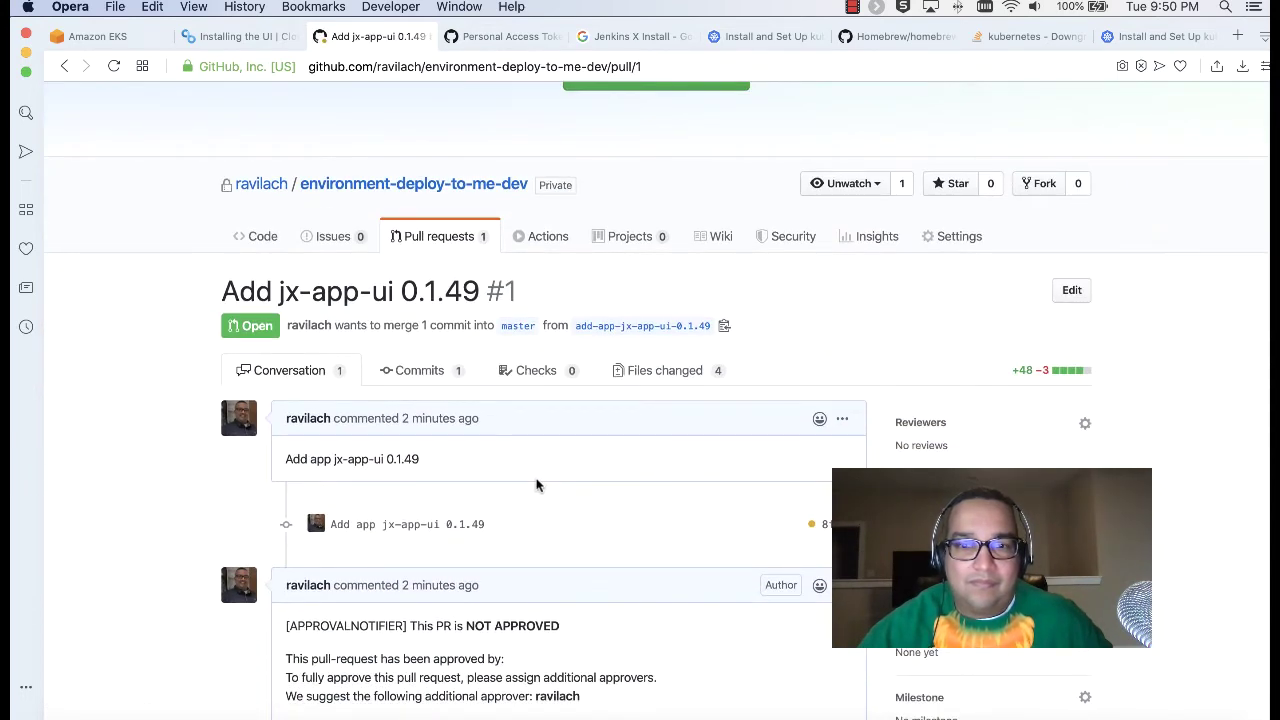
{"action": "scroll", "coordinate": [536, 485], "scroll_direction": "down", "scroll_amount": 6}
{"action": "scroll", "coordinate": [536, 485], "scroll_direction": "down", "scroll_amount": 6}
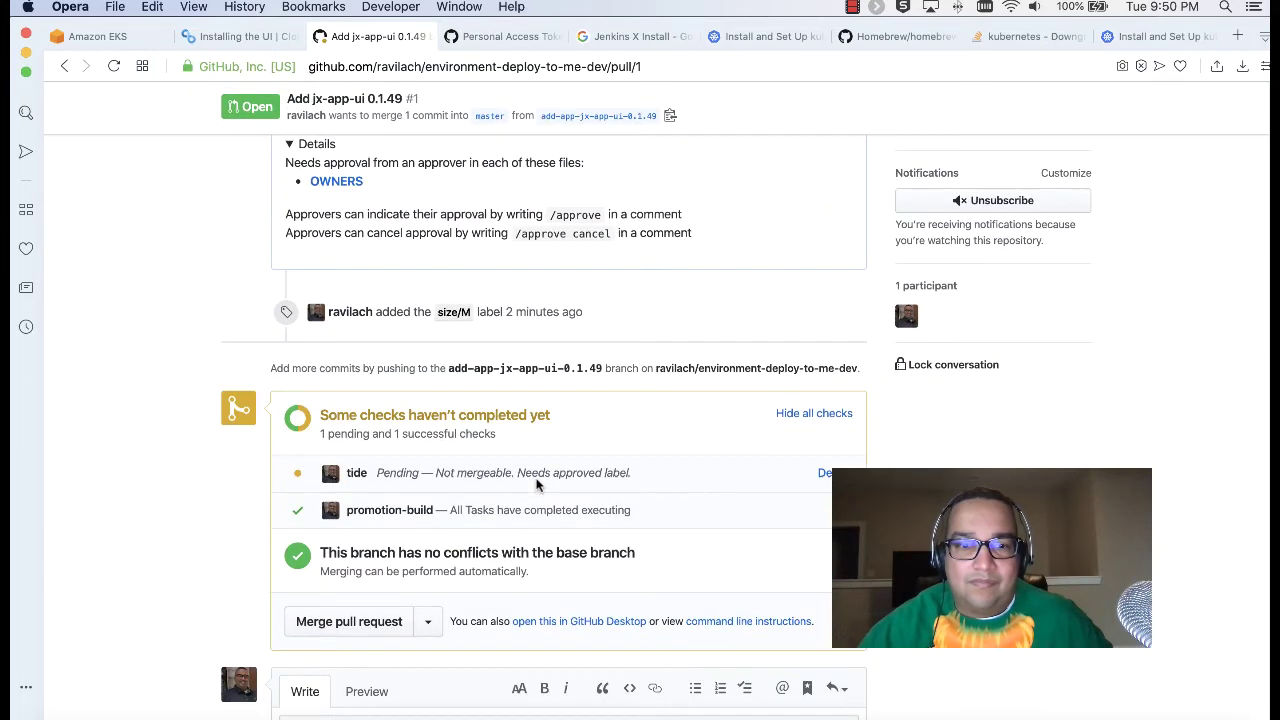
{"action": "scroll", "coordinate": [519, 480], "scroll_direction": "down", "scroll_amount": 2}
{"action": "left_click", "coordinate": [356, 531]}
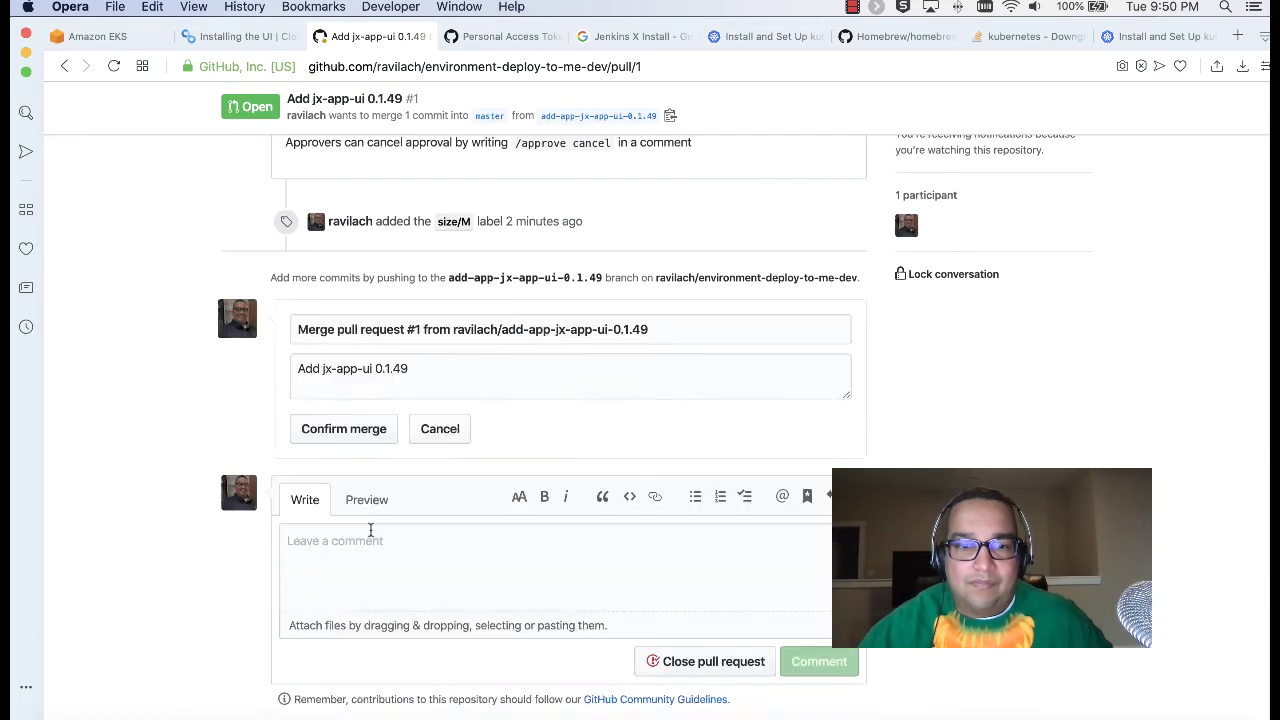
{"action": "left_click", "coordinate": [374, 427]}
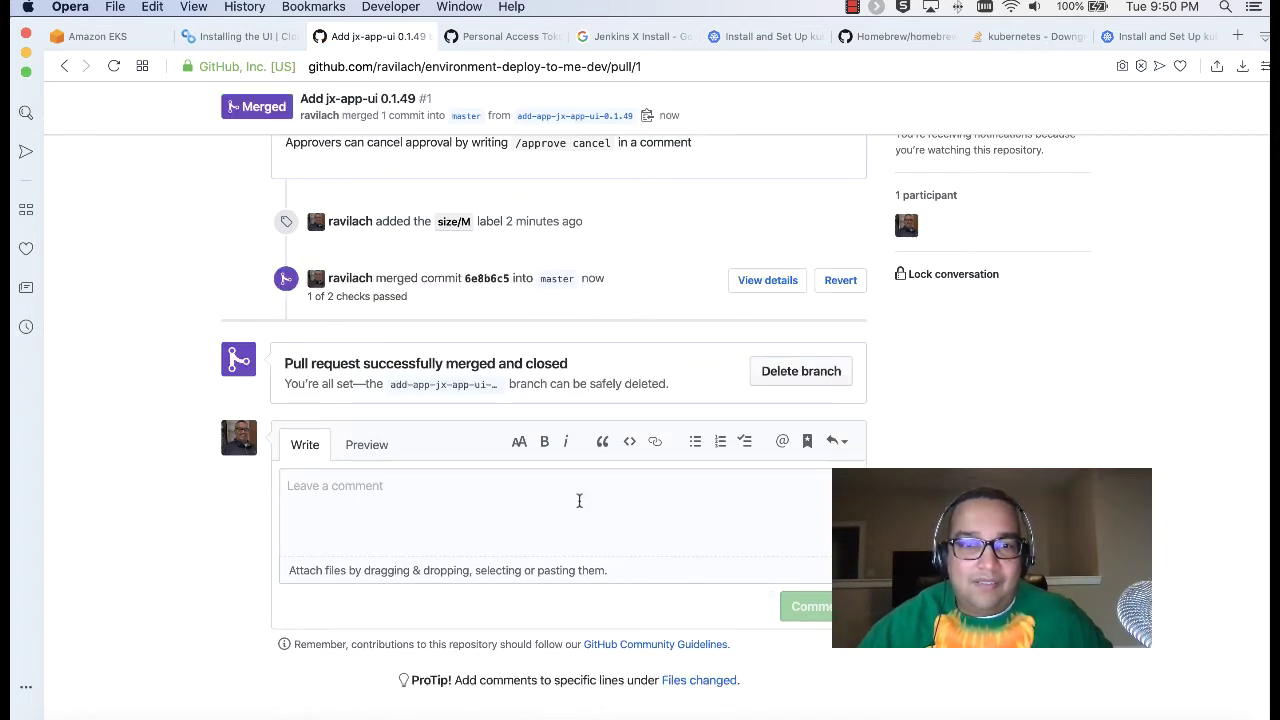
{"action": "scroll", "coordinate": [579, 500], "scroll_direction": "up", "scroll_amount": 3}
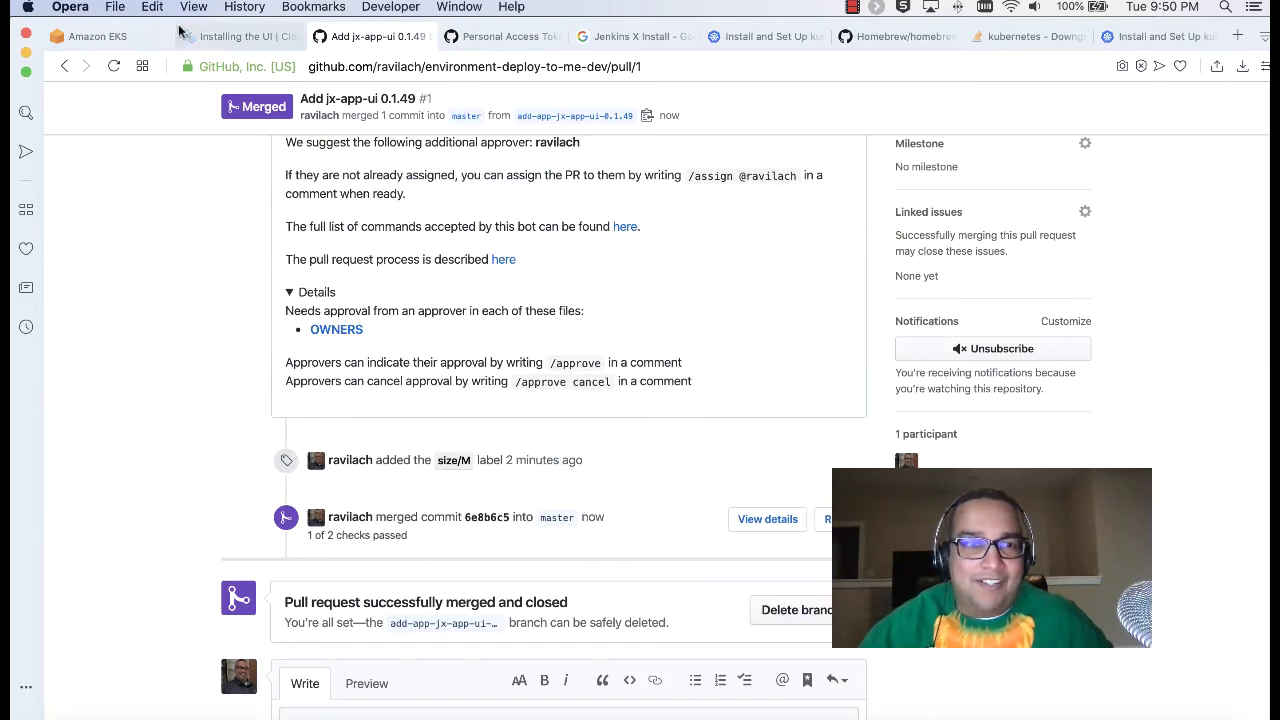
{"action": "left_click", "coordinate": [238, 38]}
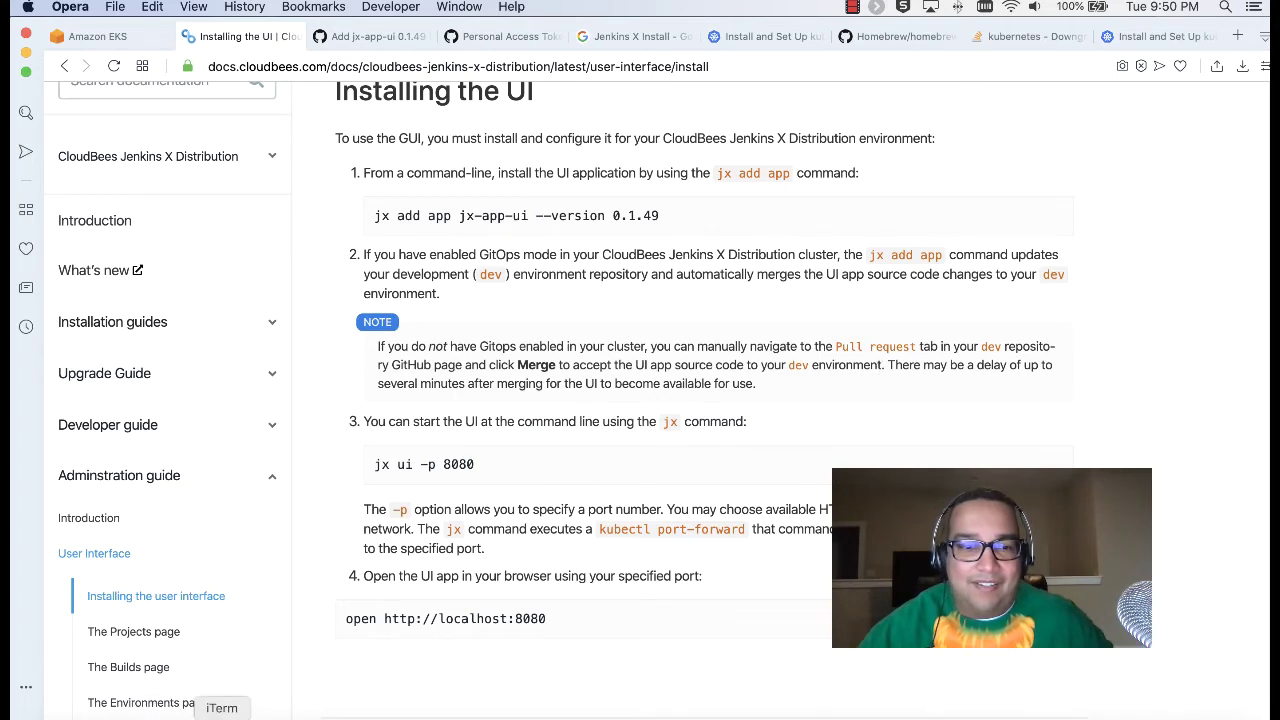
Step: Copy step 3's jx ui -p 8080 command from the Installing the UI page
{"action": "left_click", "coordinate": [455, 712]}
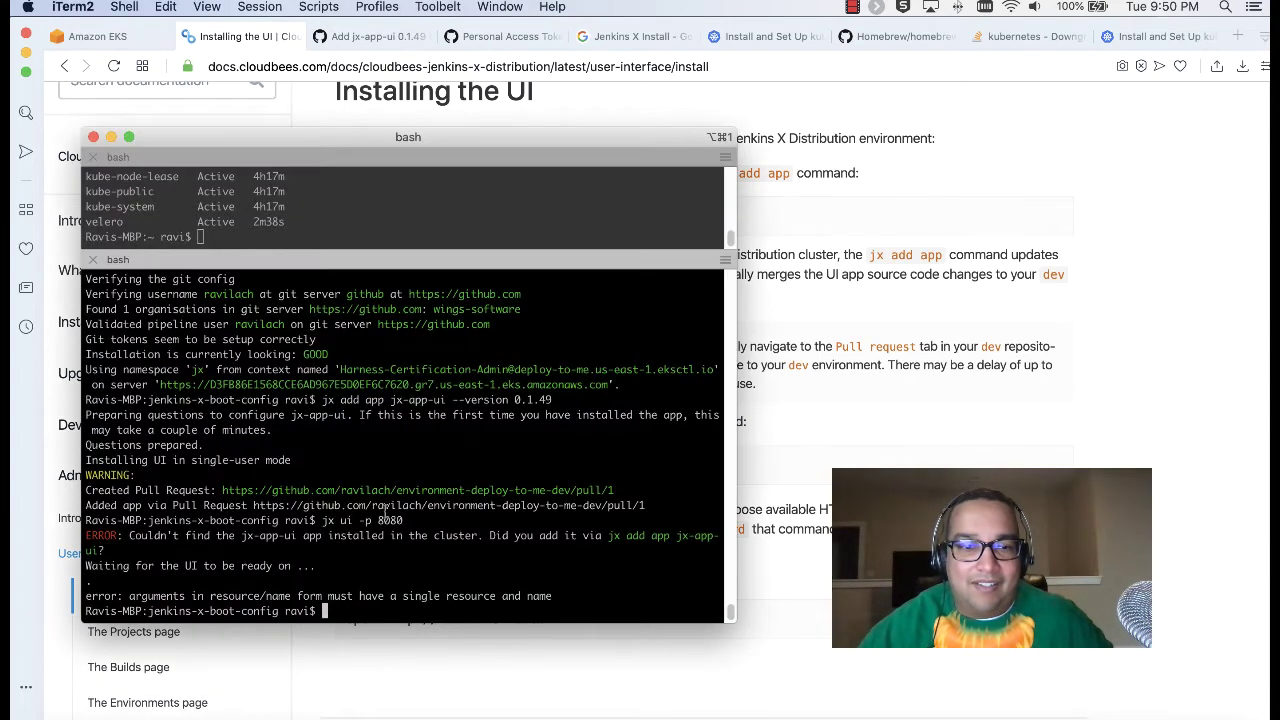
{"action": "left_click", "coordinate": [830, 395]}
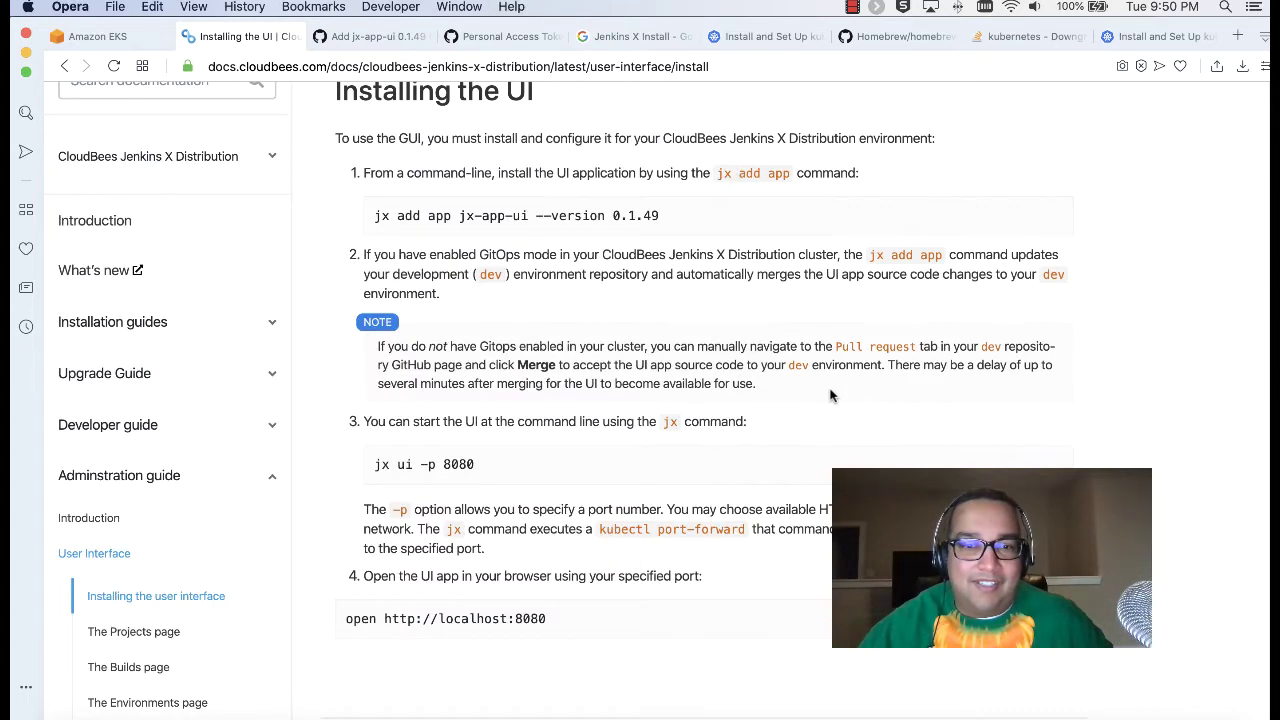
{"action": "scroll", "coordinate": [830, 395], "scroll_direction": "up", "scroll_amount": 1}
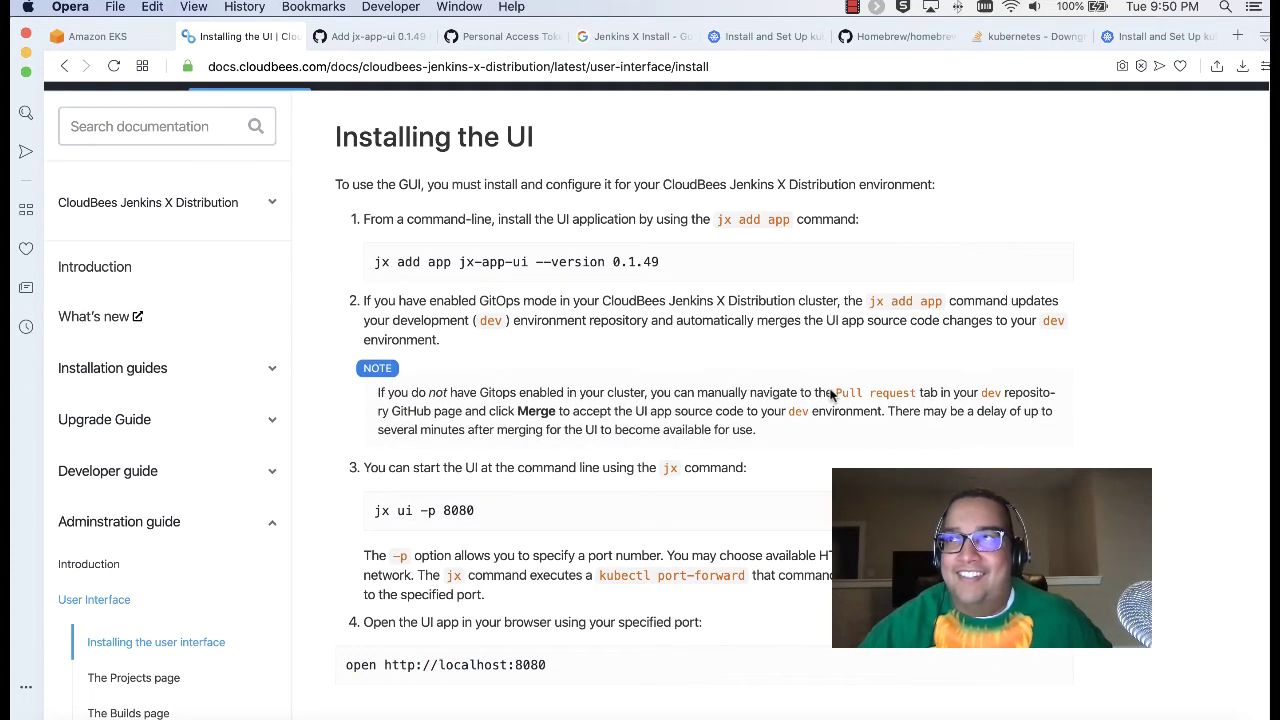
{"action": "scroll", "coordinate": [815, 375], "scroll_direction": "up", "scroll_amount": 1}
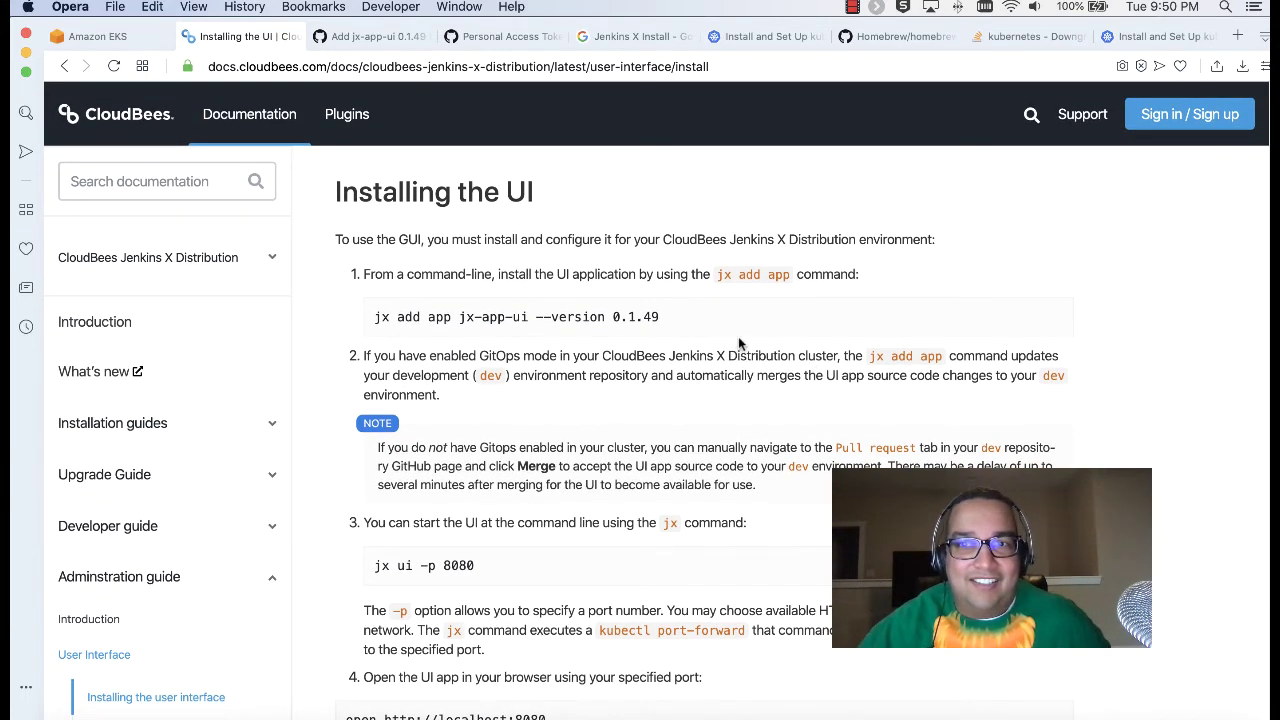
{"action": "scroll", "coordinate": [397, 428], "scroll_direction": "down", "scroll_amount": 3}
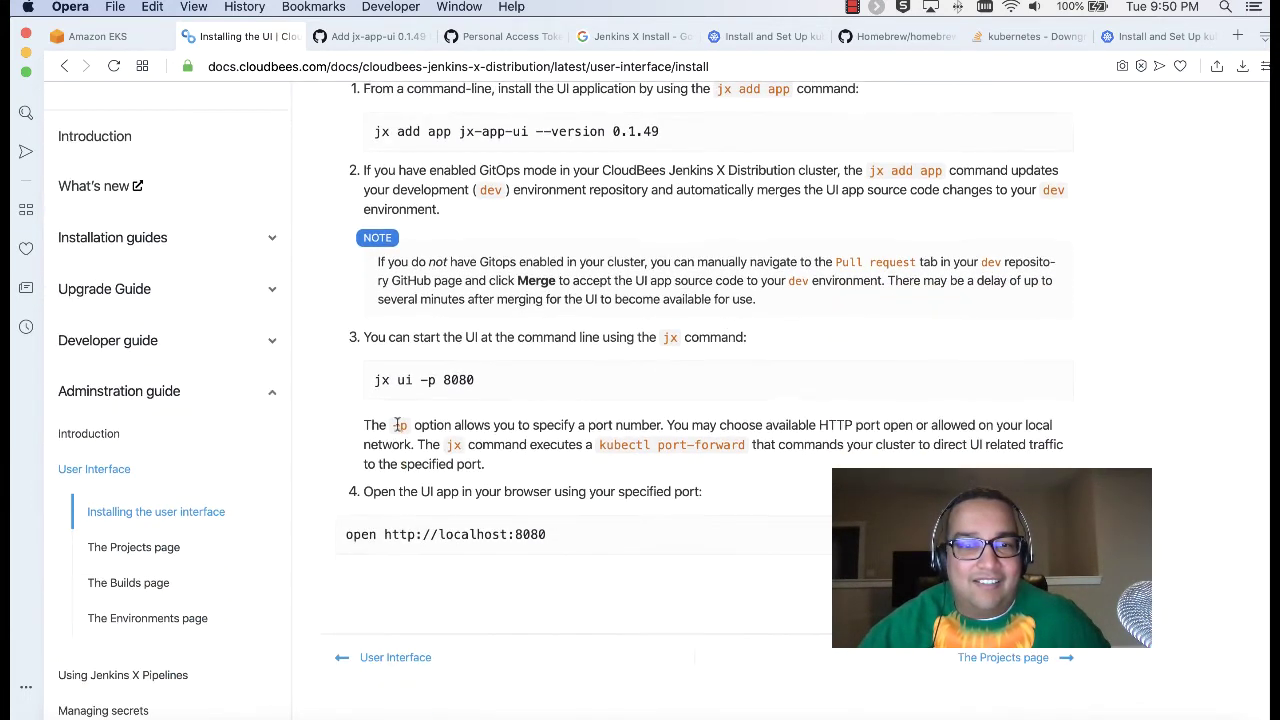
{"action": "left_click_drag", "start_coordinate": [477, 388], "coordinate": [383, 386]}
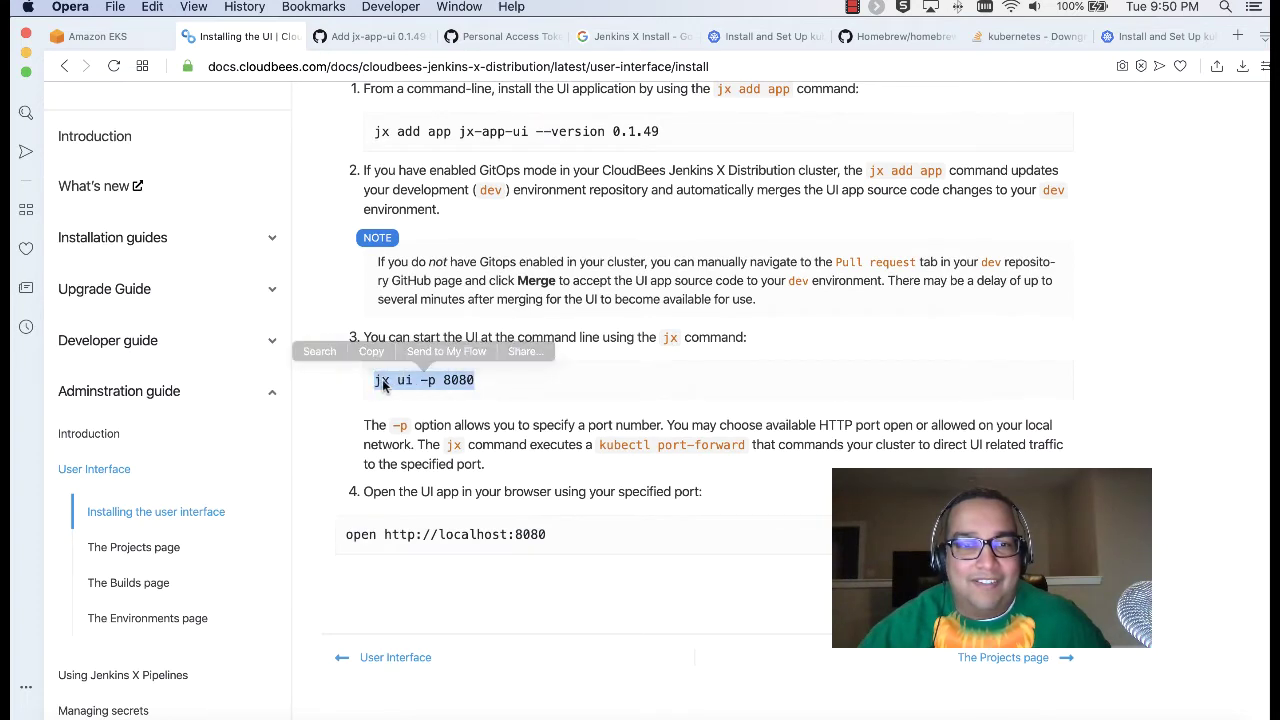
{"action": "right_click", "coordinate": [383, 386]}
{"action": "left_click", "coordinate": [425, 448]}
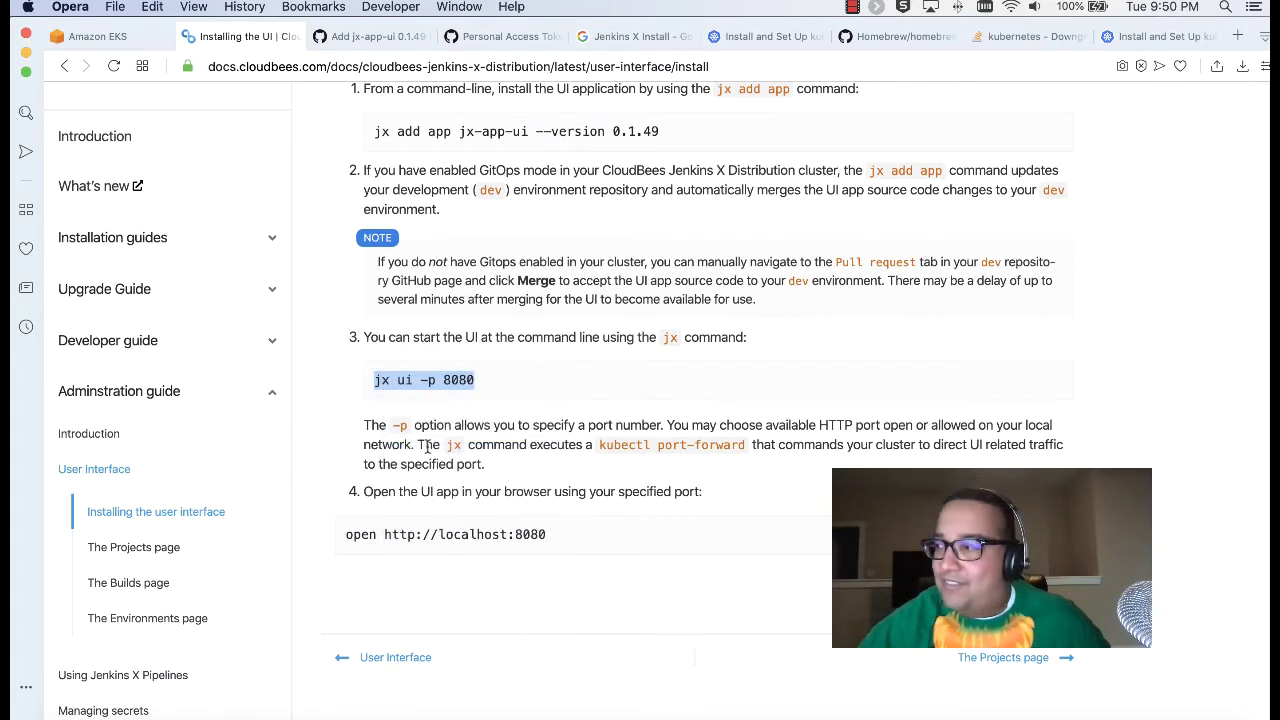
Step: Rerun jx ui -p 8080 in iTerm2, getting the same jx-app-ui not found error
{"action": "left_click", "coordinate": [216, 712]}
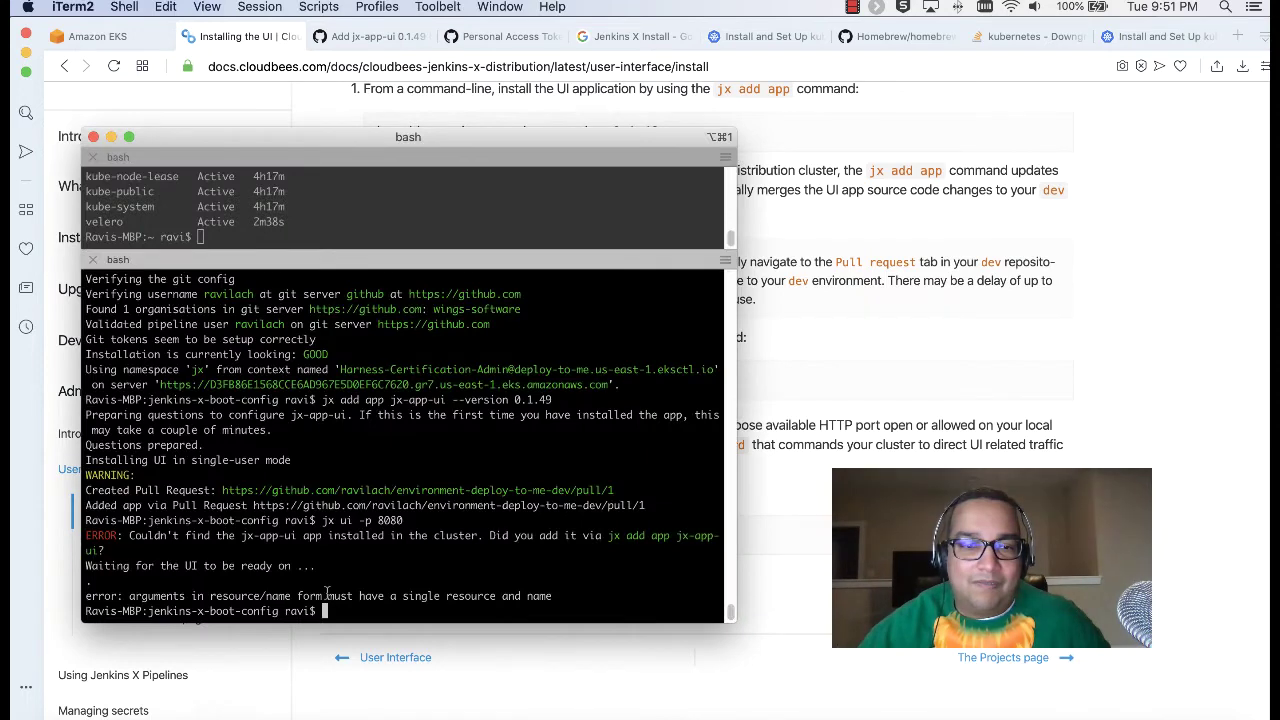
{"action": "key", "text": "super+v"}
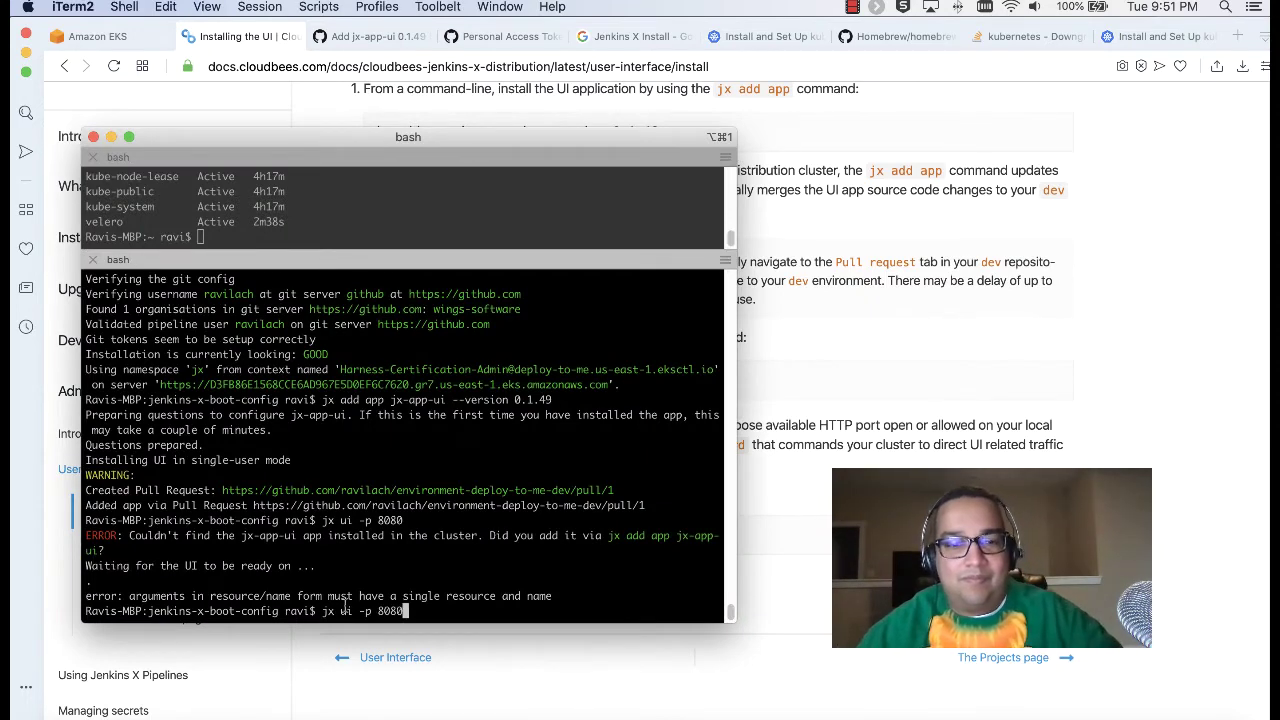
{"action": "key", "text": "Return"}
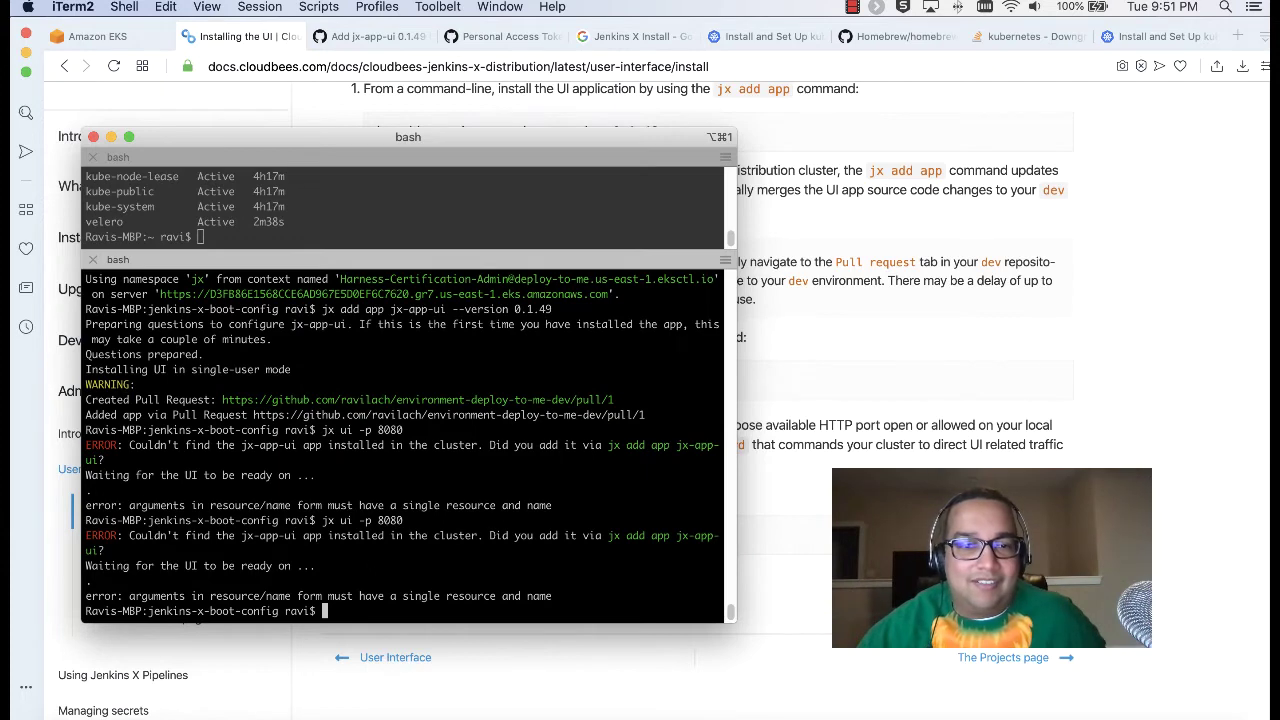
{"action": "key", "text": "super+Tab"}
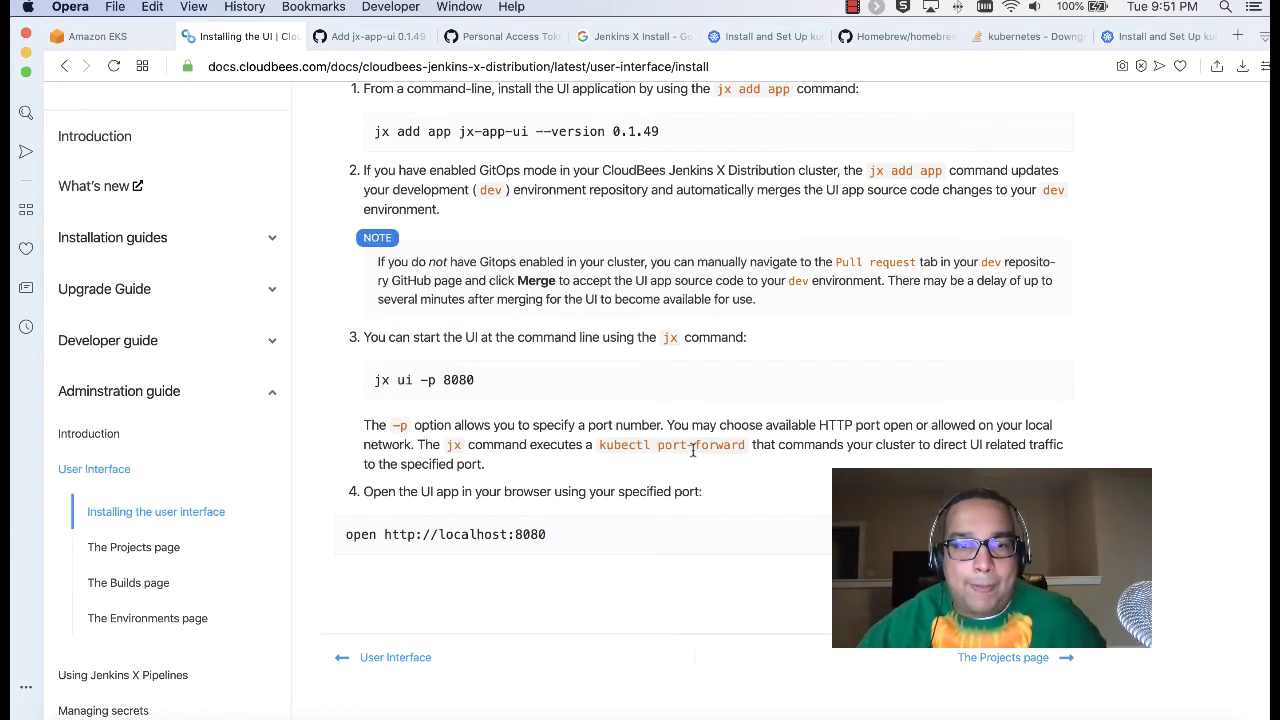
{"action": "left_click_drag", "start_coordinate": [533, 425], "coordinate": [866, 428]}
{"action": "left_click", "coordinate": [907, 430]}
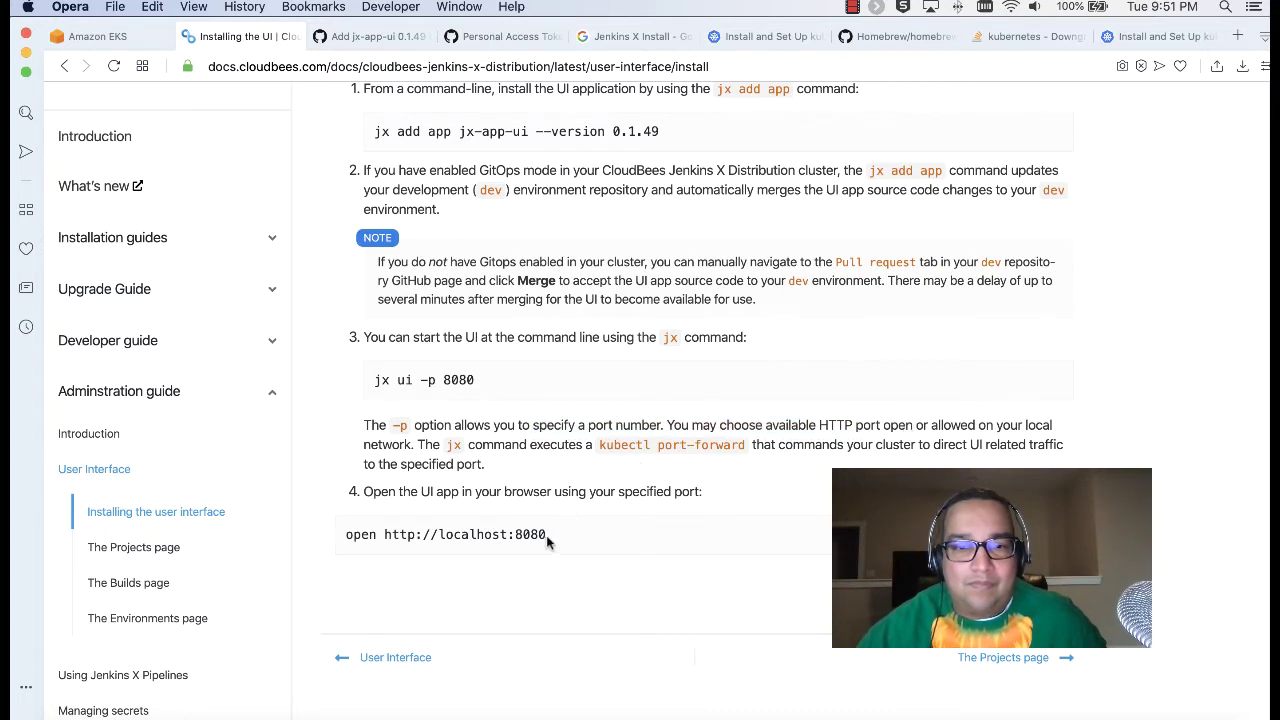
{"action": "left_click_drag", "start_coordinate": [548, 535], "coordinate": [348, 535]}
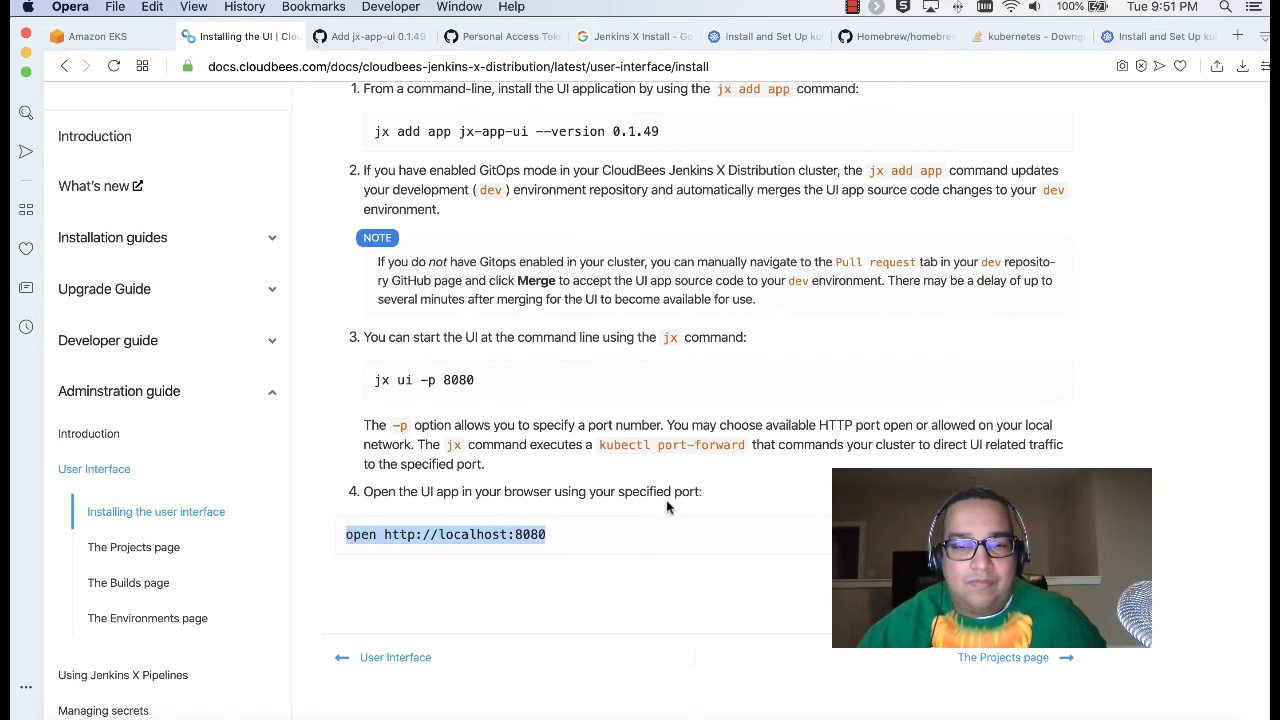
{"action": "scroll", "coordinate": [668, 508], "scroll_direction": "down", "scroll_amount": 5}
{"action": "scroll", "coordinate": [668, 508], "scroll_direction": "up", "scroll_amount": 9}
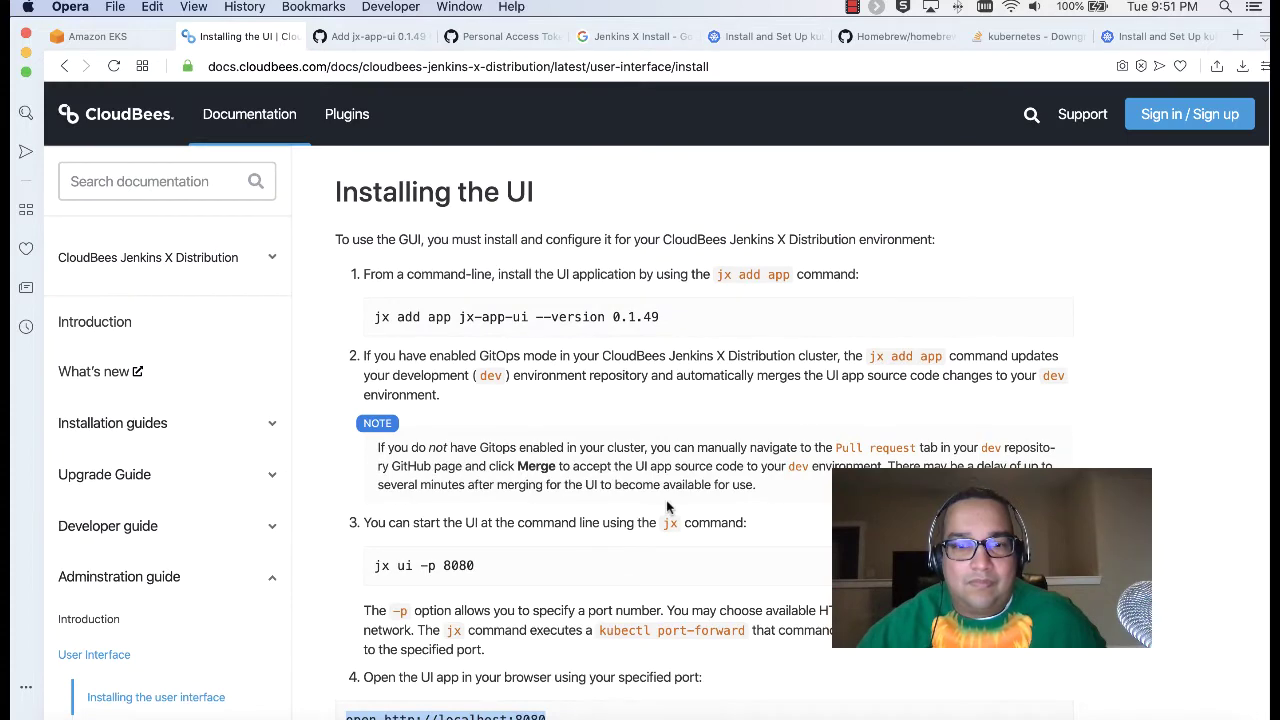
{"action": "scroll", "coordinate": [668, 508], "scroll_direction": "down", "scroll_amount": 3}
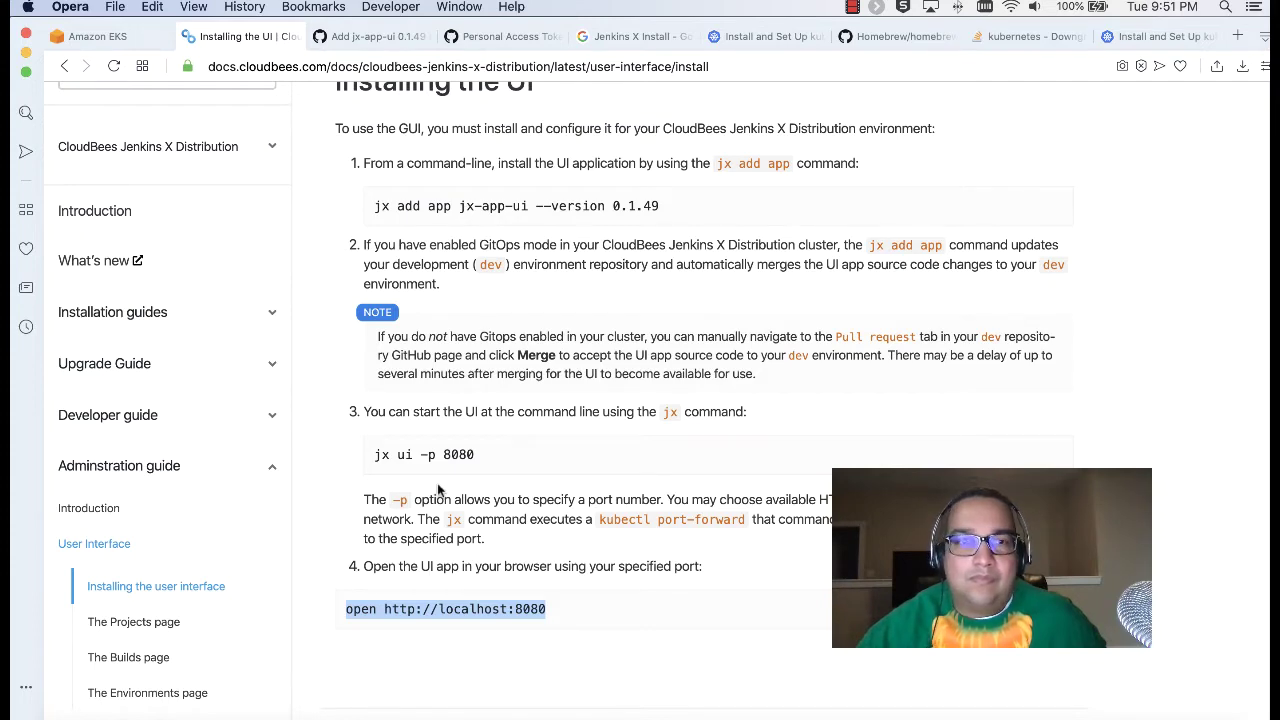
Step: Check the terminal, then bring up JenkinsX Commands.txt in Sublime Text
{"action": "left_click", "coordinate": [222, 716]}
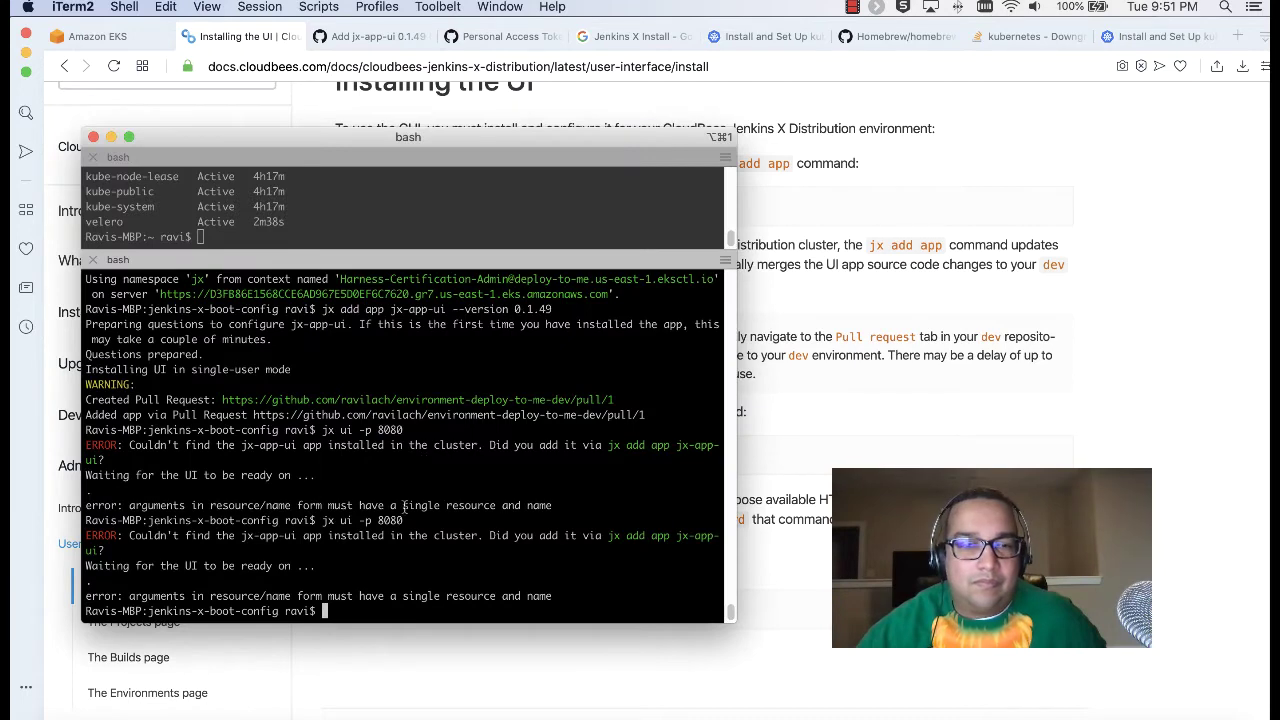
{"action": "left_click", "coordinate": [895, 417]}
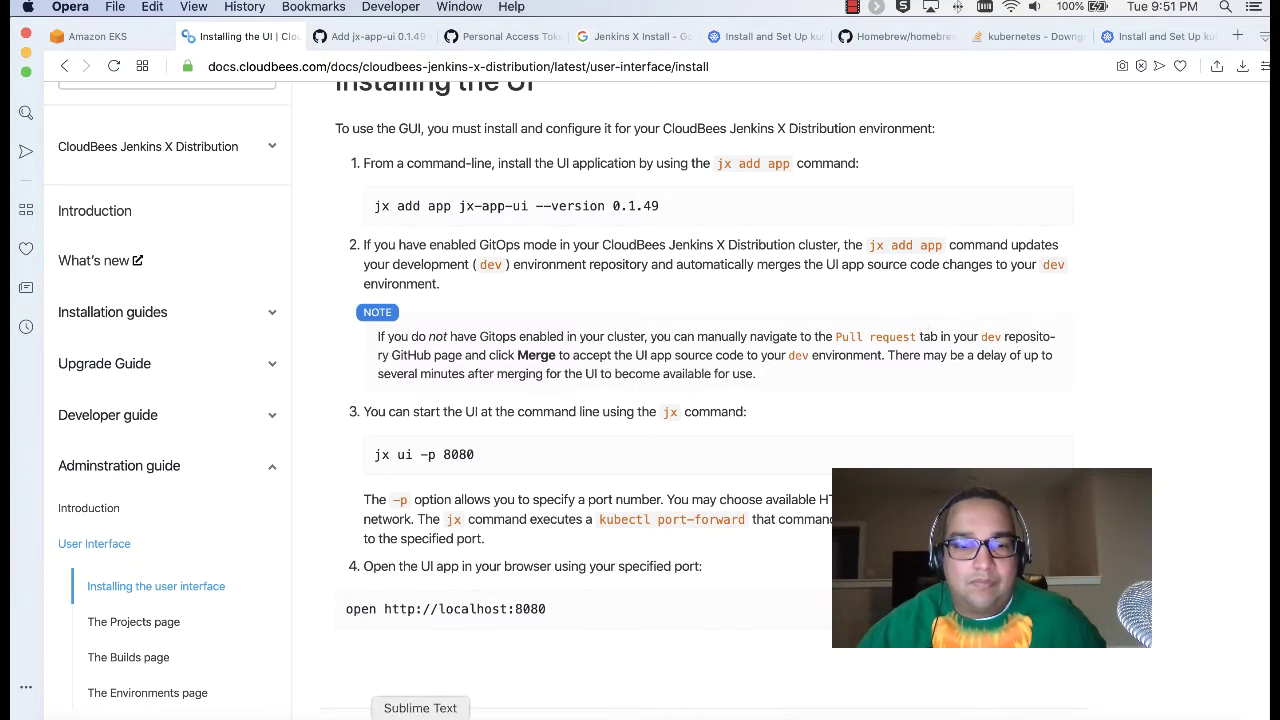
{"action": "left_click", "coordinate": [408, 710]}
Step: Add a '#Merge PR' comment line below the jx add app command in JenkinsX Commands.txt
{"action": "left_click", "coordinate": [806, 545]}
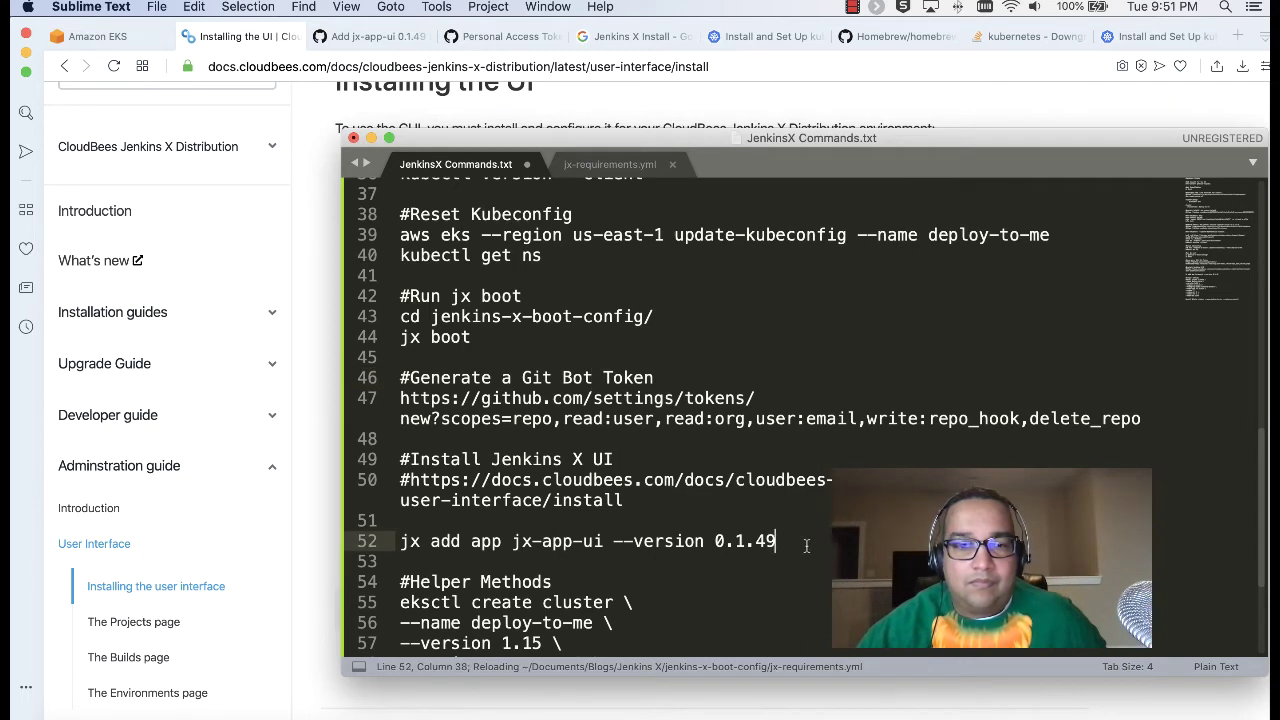
{"action": "key", "text": "Return"}
{"action": "key", "text": "Return"}
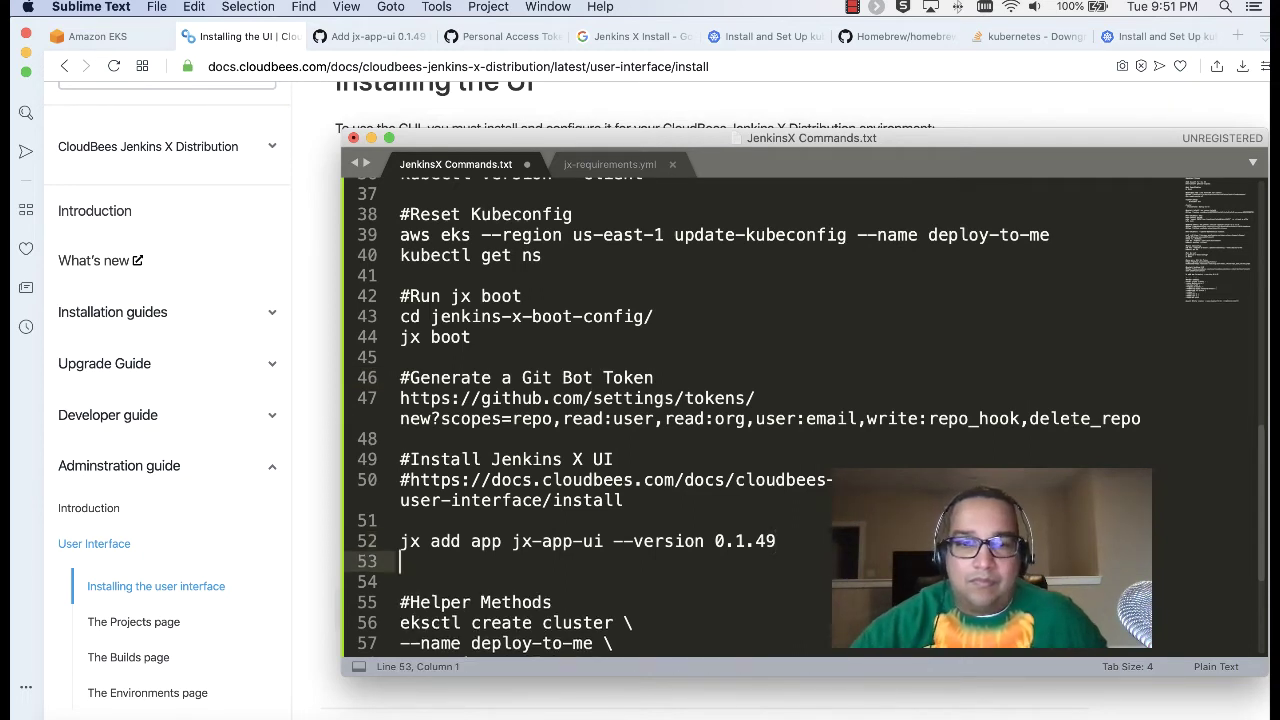
{"action": "type", "text": "#Merge PR"}
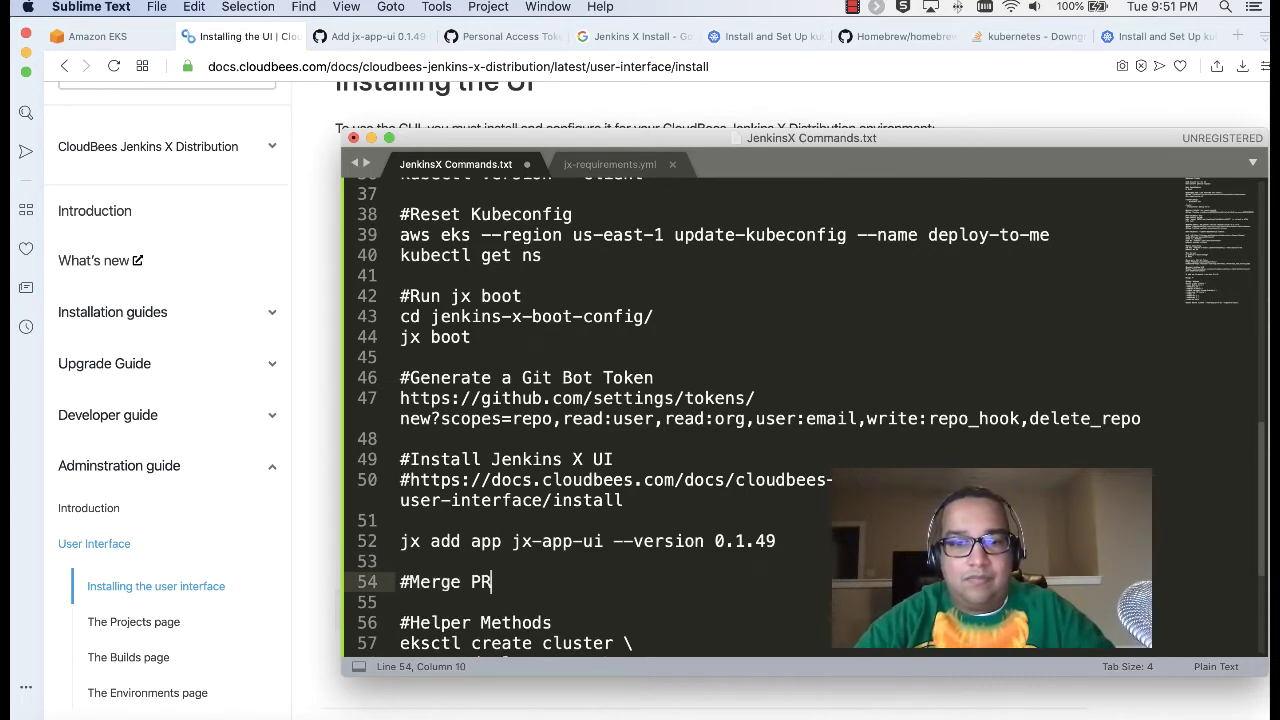
{"action": "key", "text": "Return"}
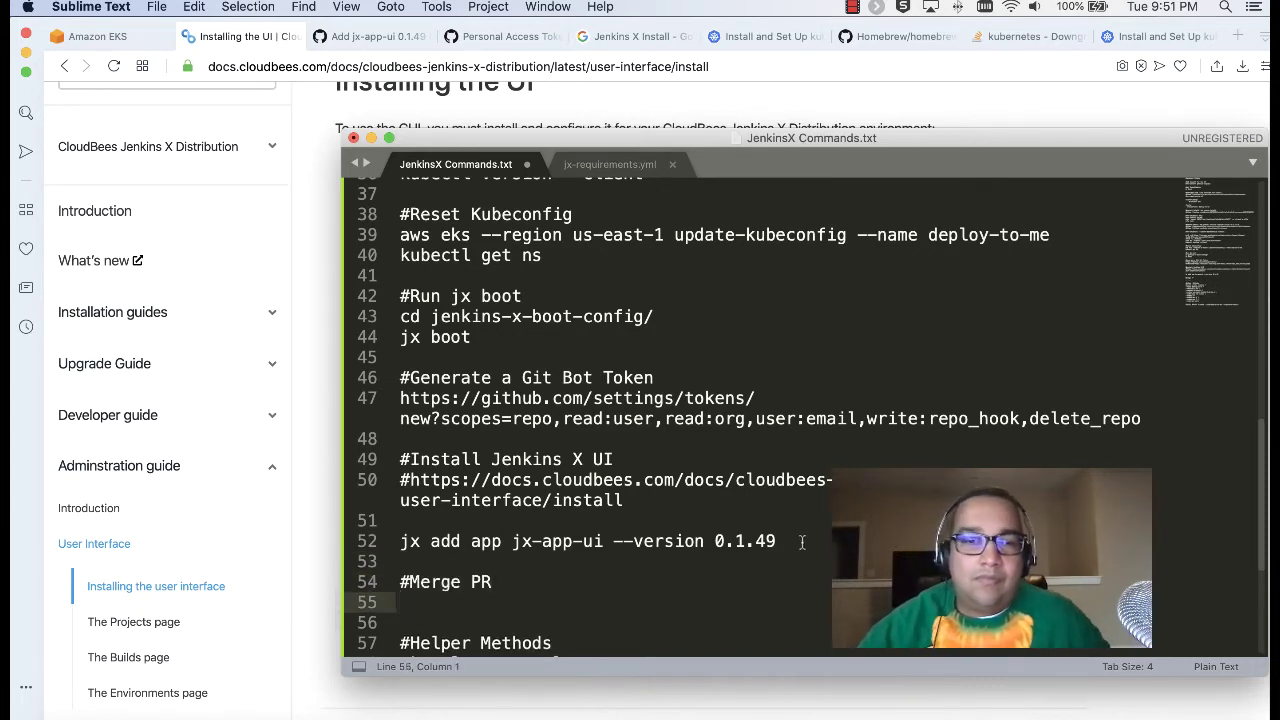
{"action": "left_click", "coordinate": [286, 246]}
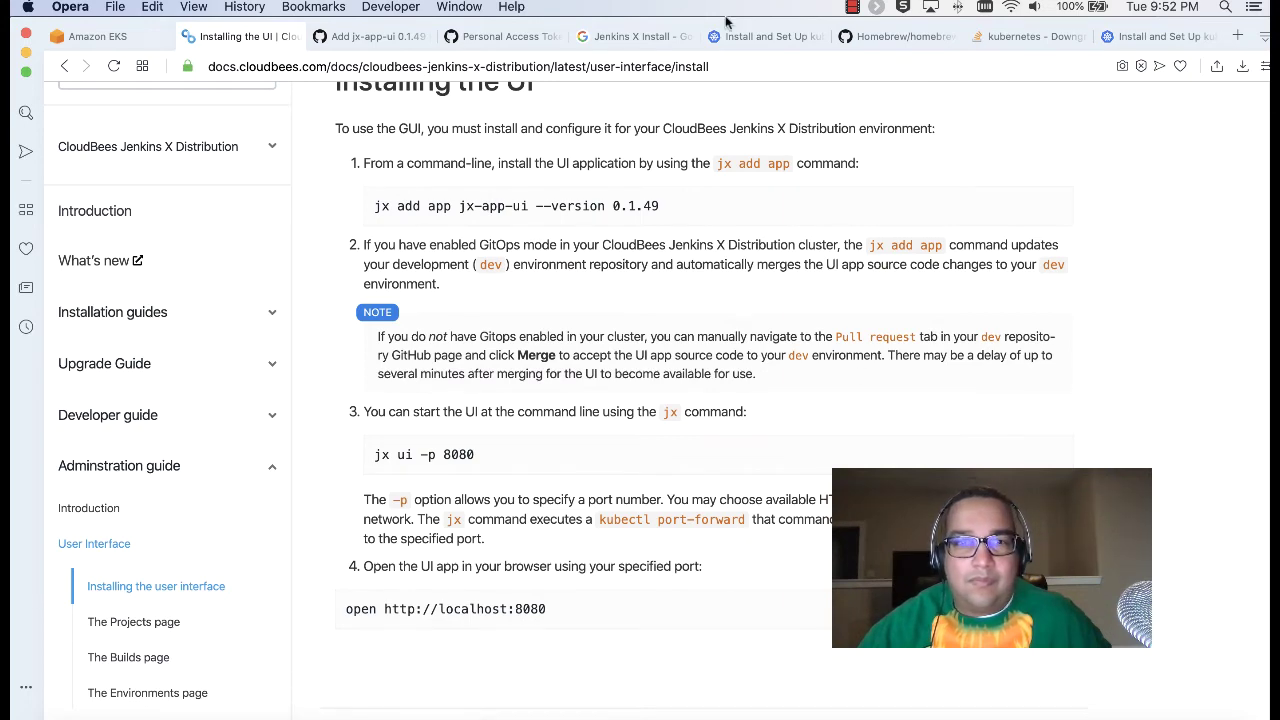
Step: Paste the Add jx-app-ui 0.1.49 pull request URL under #Merge PR, replacing its account name with 'repo'
{"action": "left_click", "coordinate": [380, 37]}
{"action": "scroll", "coordinate": [380, 169], "scroll_direction": "up", "scroll_amount": 5}
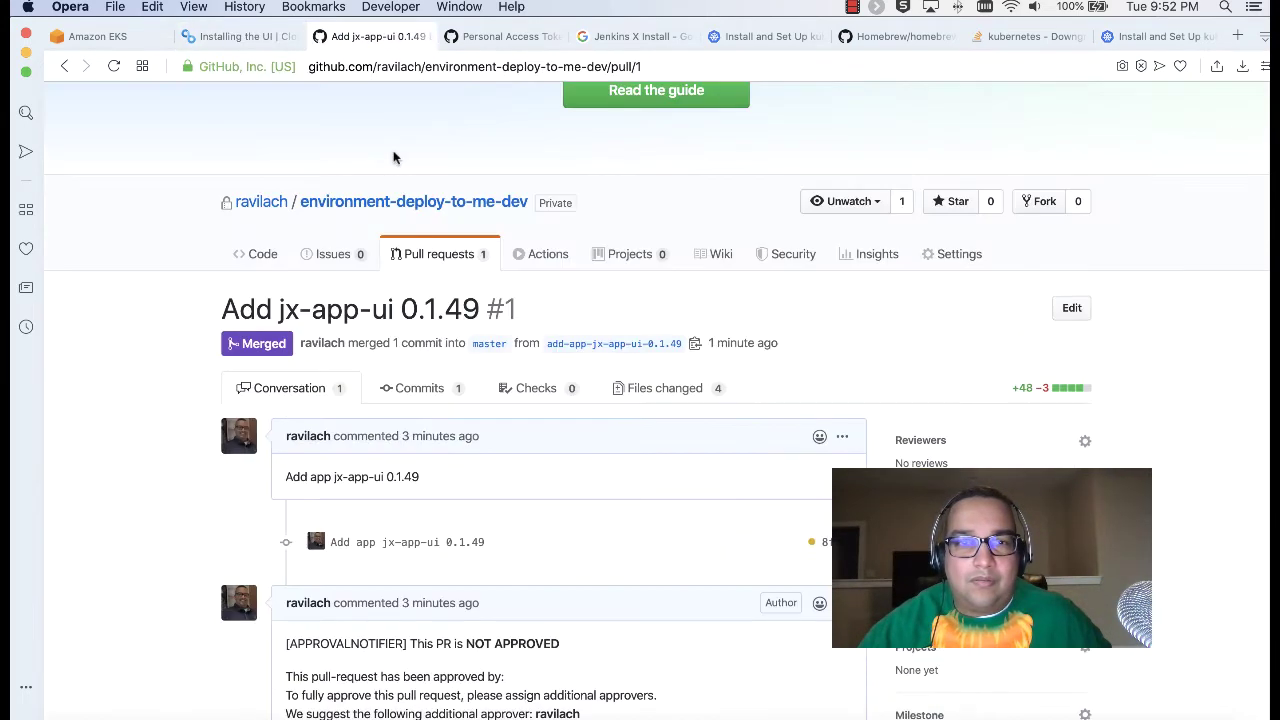
{"action": "left_click", "coordinate": [646, 66]}
{"action": "left_click", "coordinate": [643, 65]}
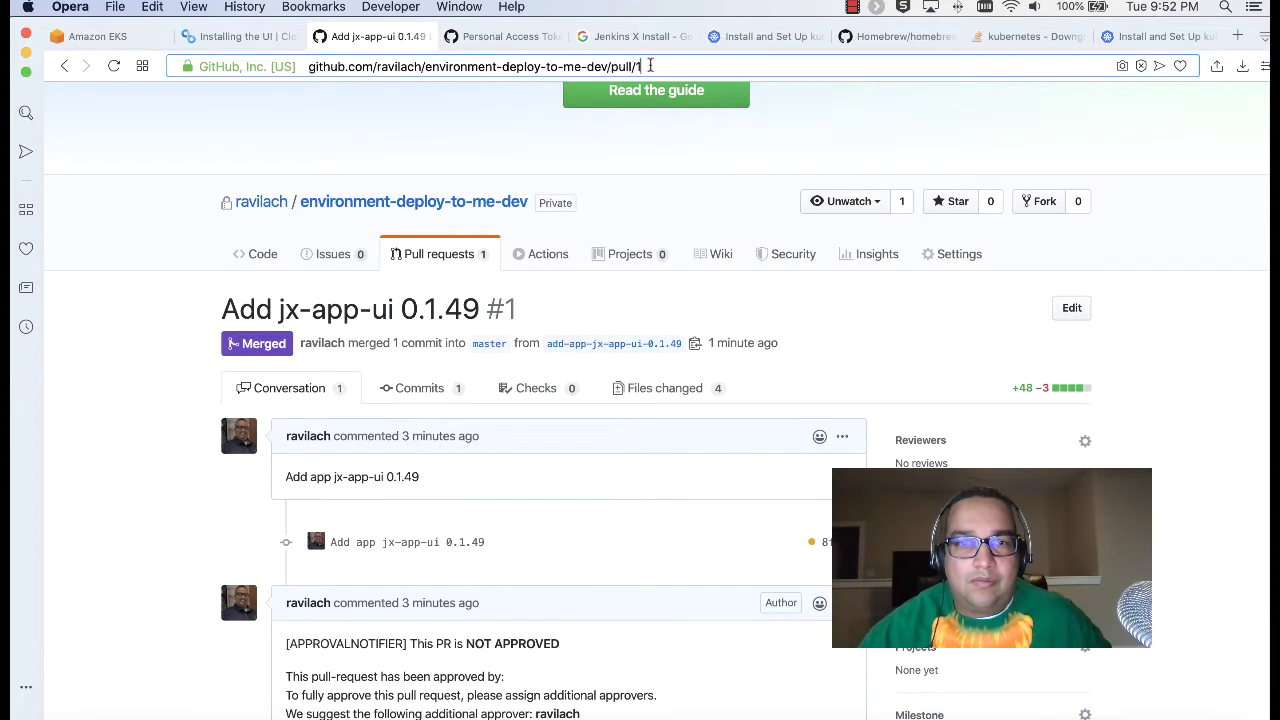
{"action": "left_click_drag", "start_coordinate": [561, 62], "coordinate": [437, 70]}
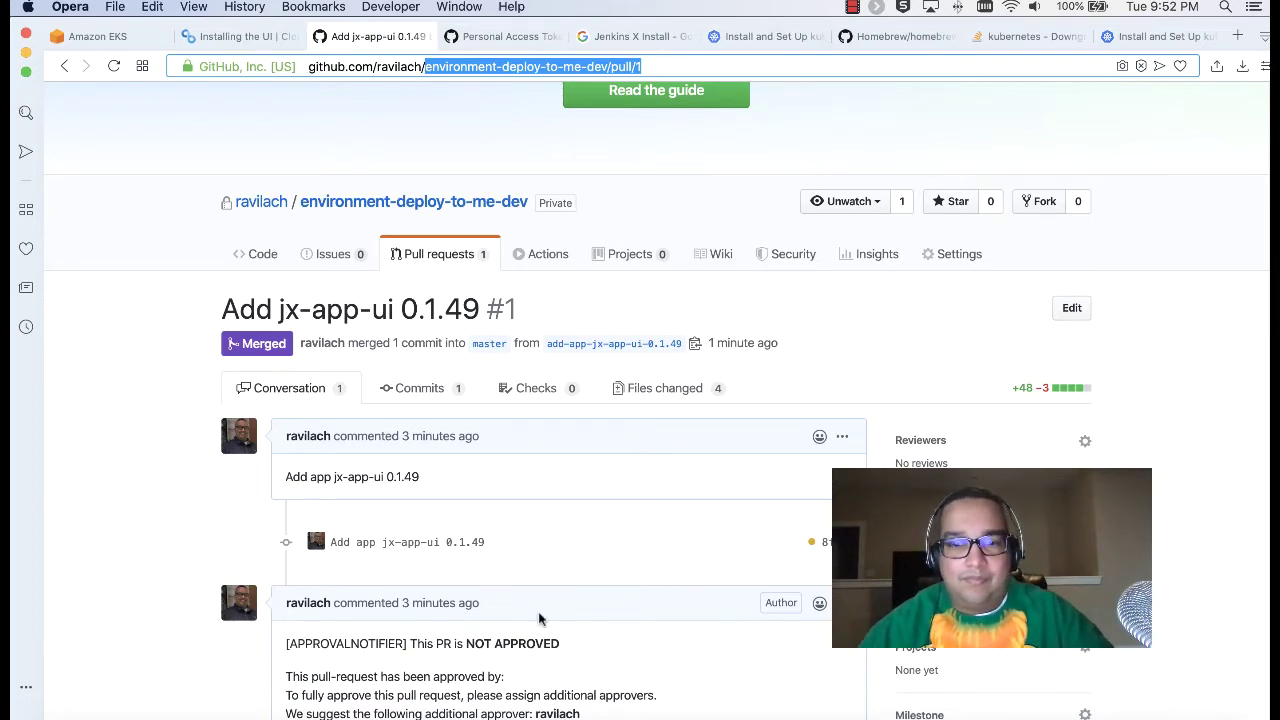
{"action": "left_click", "coordinate": [421, 712]}
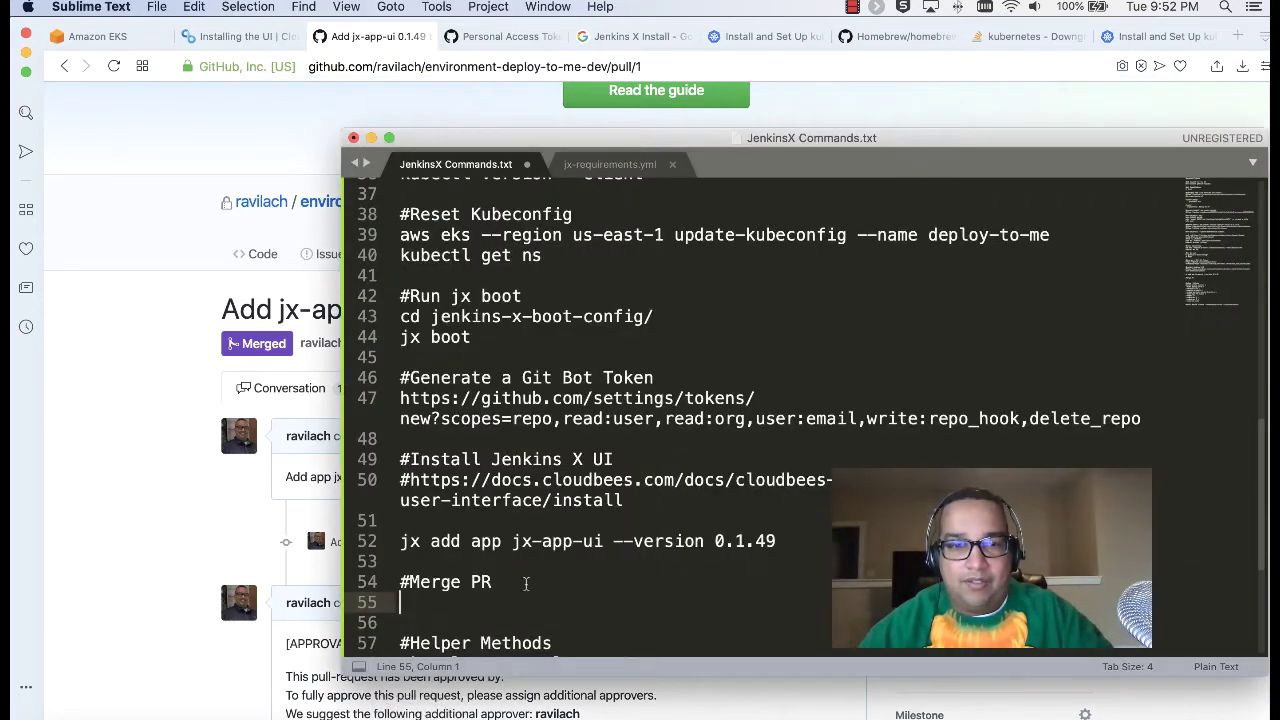
{"action": "left_click", "coordinate": [497, 68]}
{"action": "key", "text": "super+c"}
{"action": "left_click", "coordinate": [421, 712]}
{"action": "key", "text": "super+v"}
{"action": "double_click", "coordinate": [648, 604]}
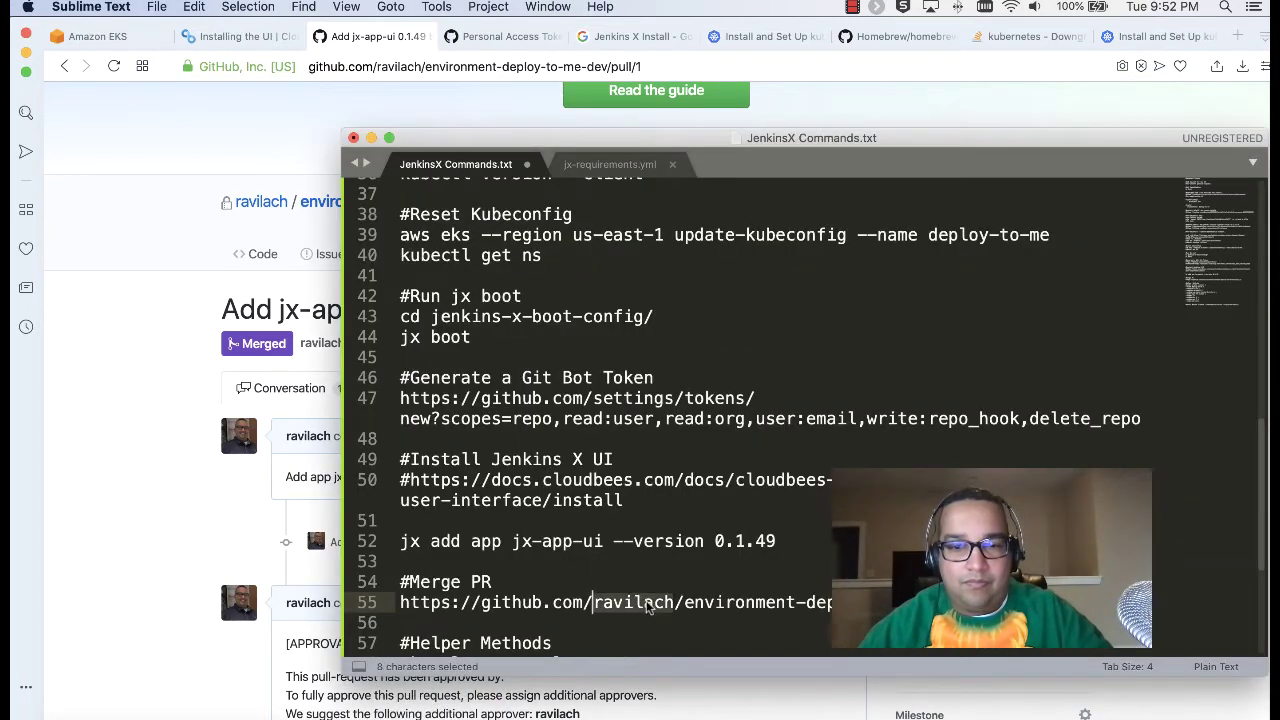
{"action": "type", "text": "repo"}
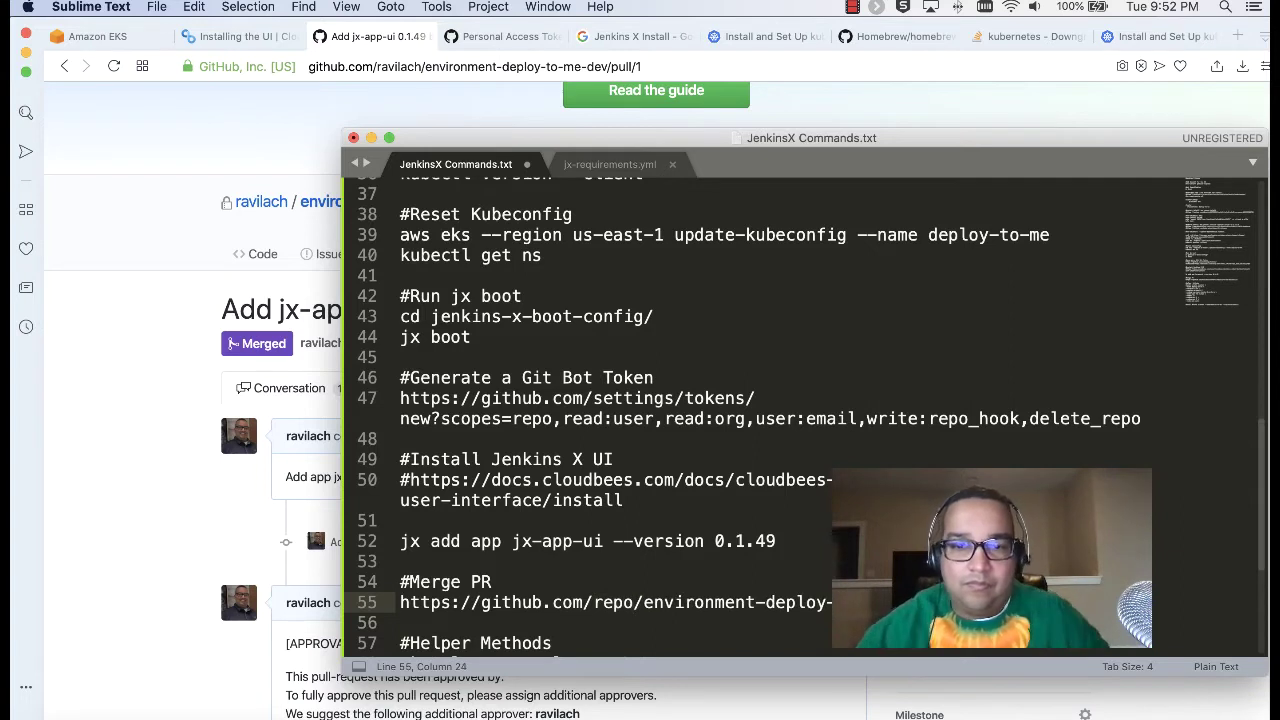
{"action": "scroll", "coordinate": [746, 556], "scroll_direction": "down", "scroll_amount": 1}
{"action": "scroll", "coordinate": [746, 556], "scroll_direction": "down", "scroll_amount": 2}
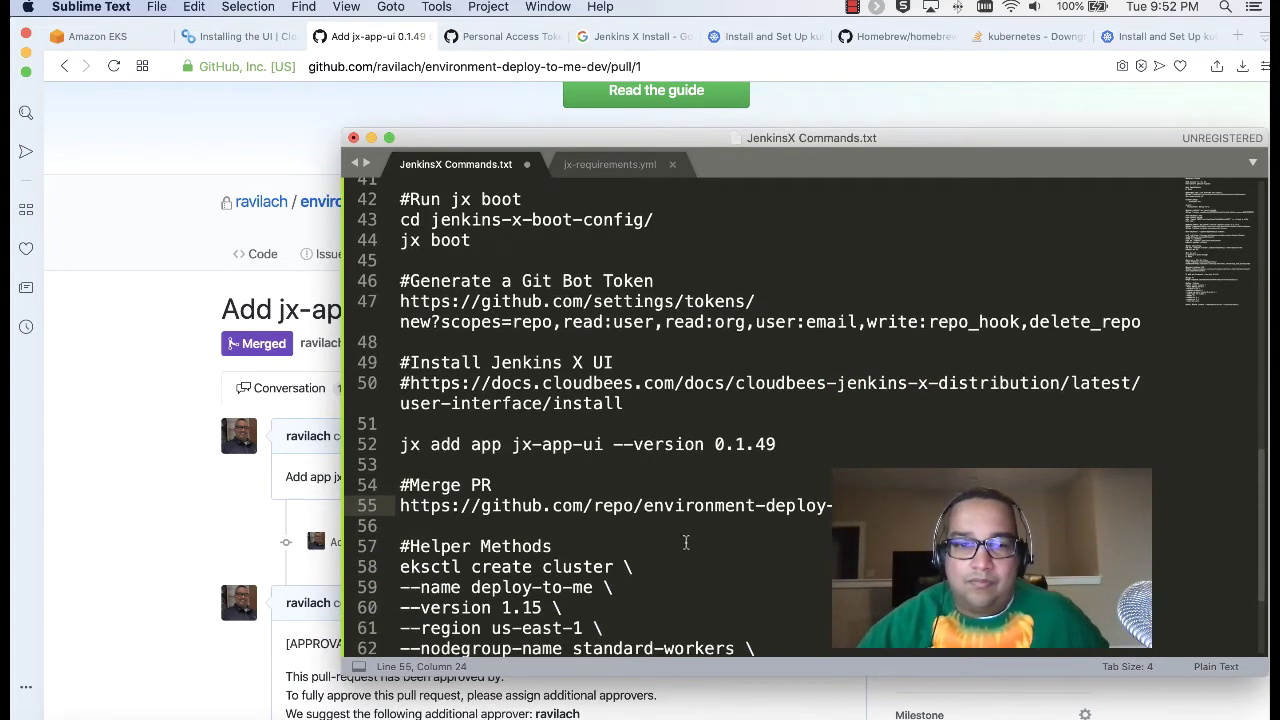
Step: Rerun jx ui -p 8080 in the terminal, which still reports jx-app-ui missing
{"action": "left_click", "coordinate": [190, 460]}
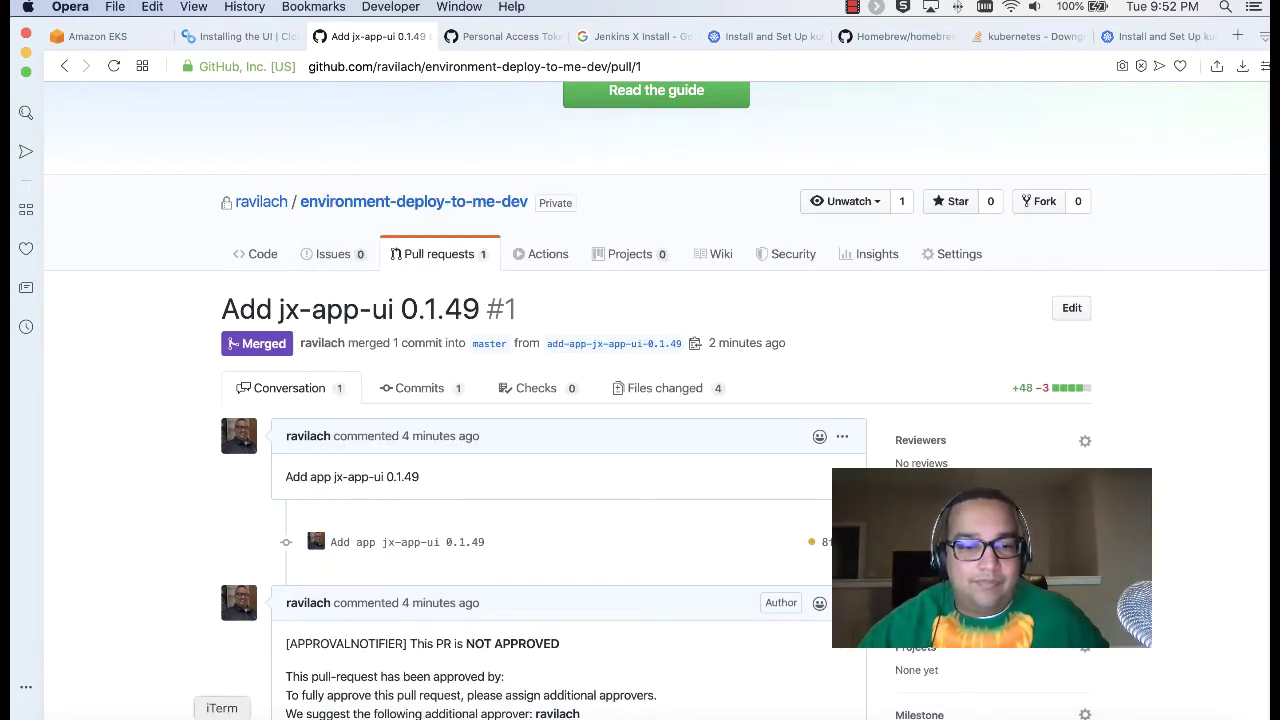
{"action": "left_click", "coordinate": [222, 716]}
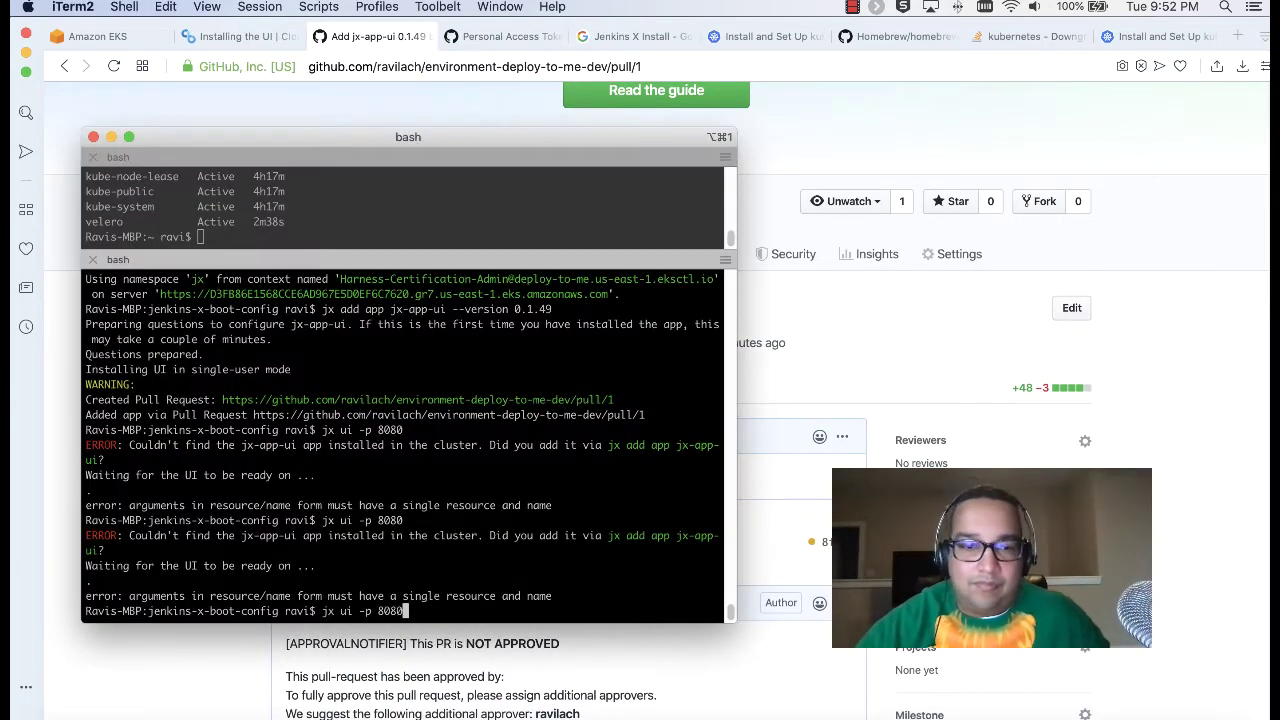
{"action": "key", "text": "Up"}
{"action": "key", "text": "Return"}
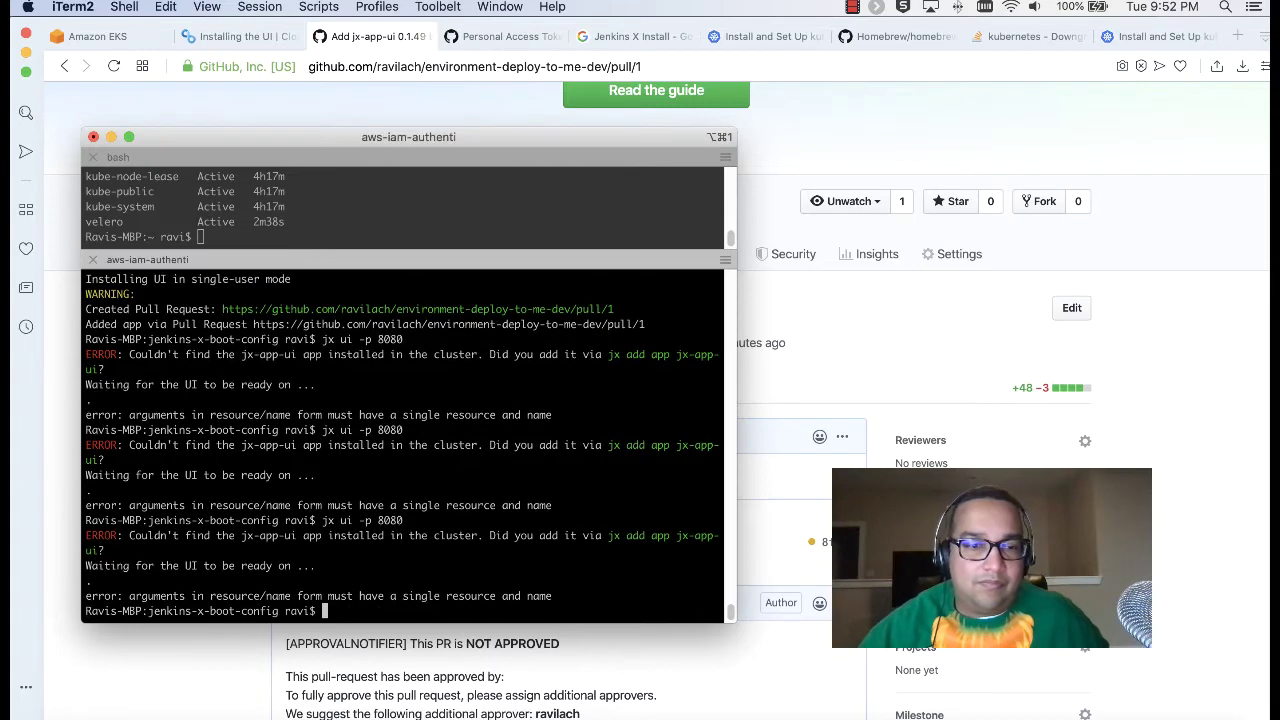
{"action": "left_click", "coordinate": [840, 363]}
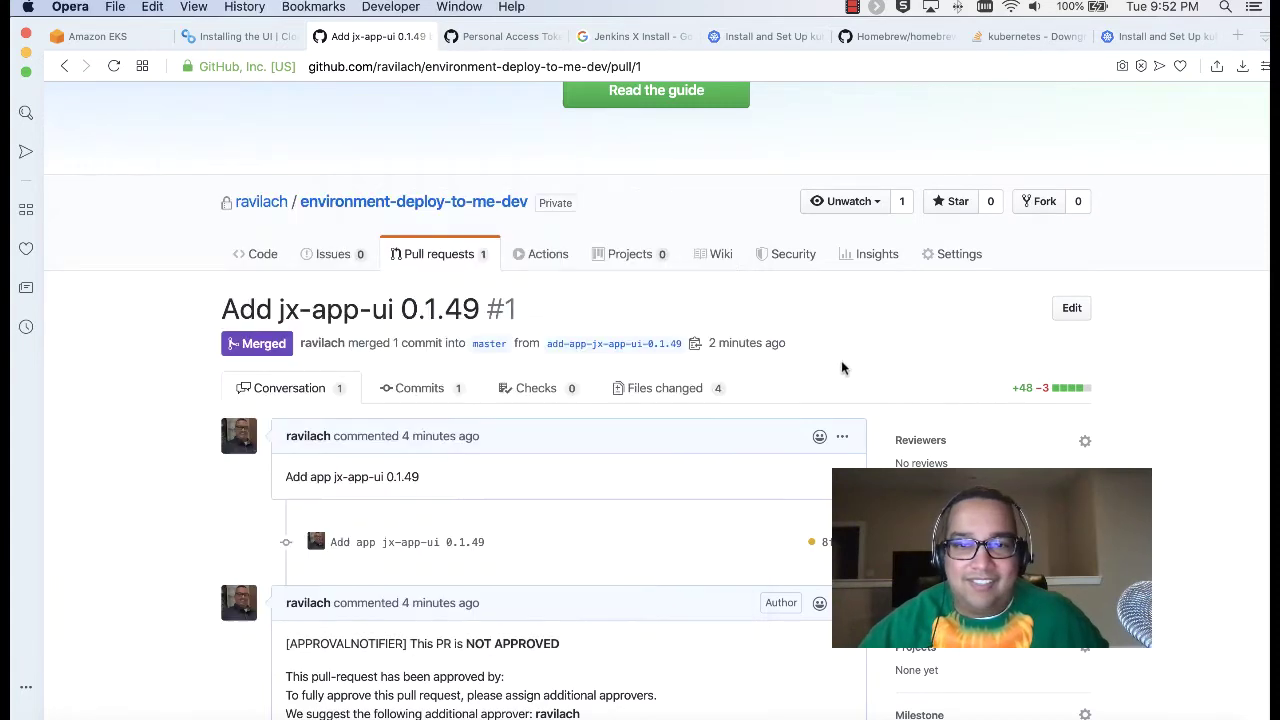
Step: Read the manual-merge NOTE in the docs and review the merged Add jx-app-ui 0.1.49 pull request
{"action": "left_click", "coordinate": [240, 38]}
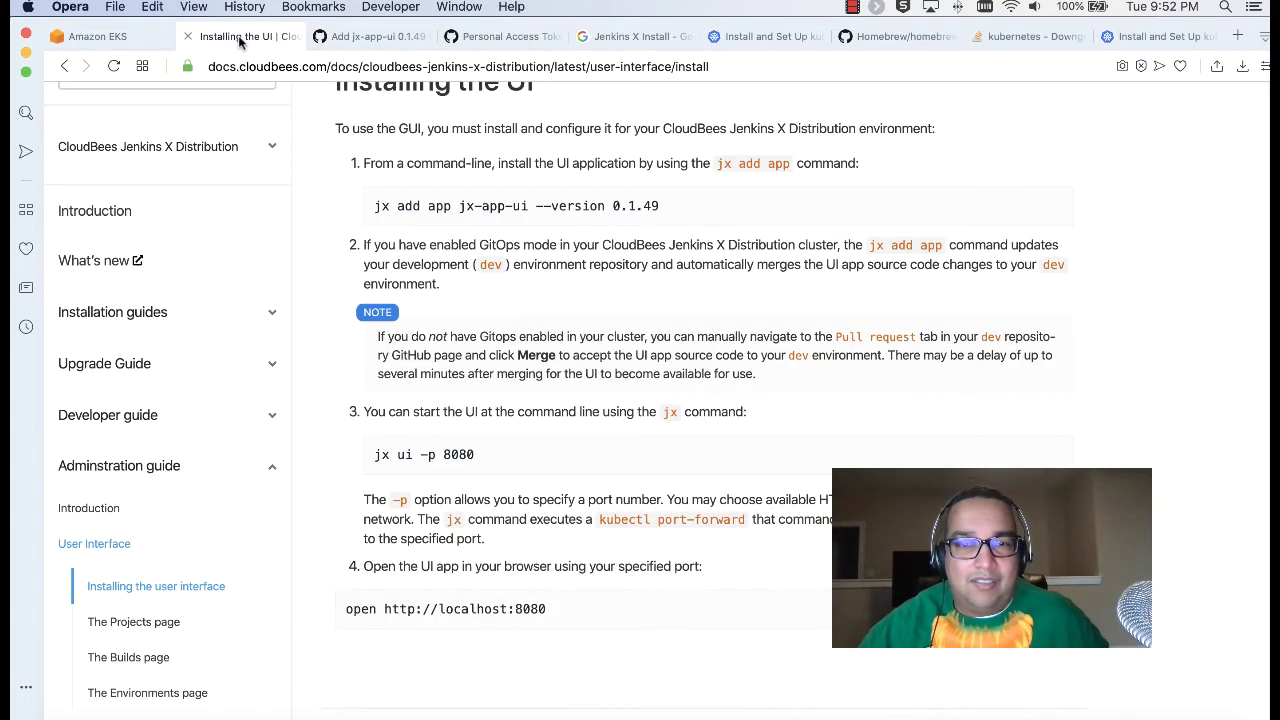
{"action": "triple_click", "coordinate": [432, 338]}
{"action": "left_click", "coordinate": [790, 384]}
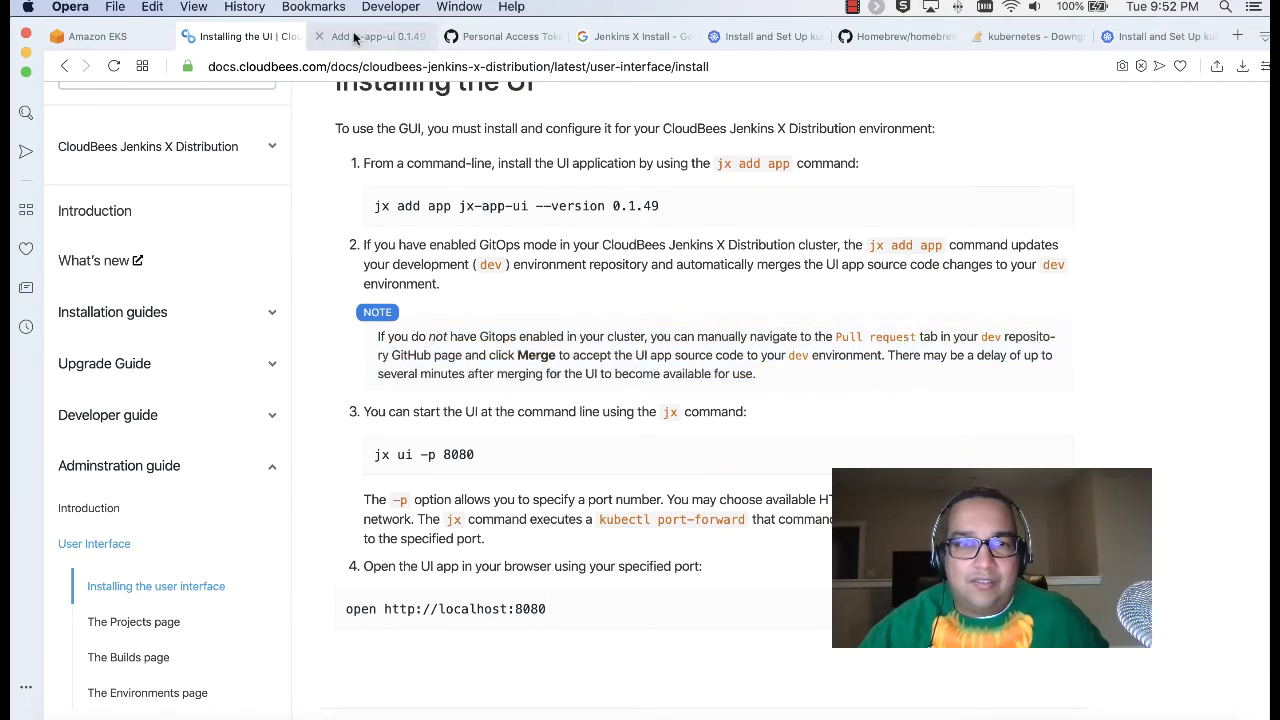
{"action": "left_click", "coordinate": [370, 40]}
{"action": "scroll", "coordinate": [459, 403], "scroll_direction": "down", "scroll_amount": 3}
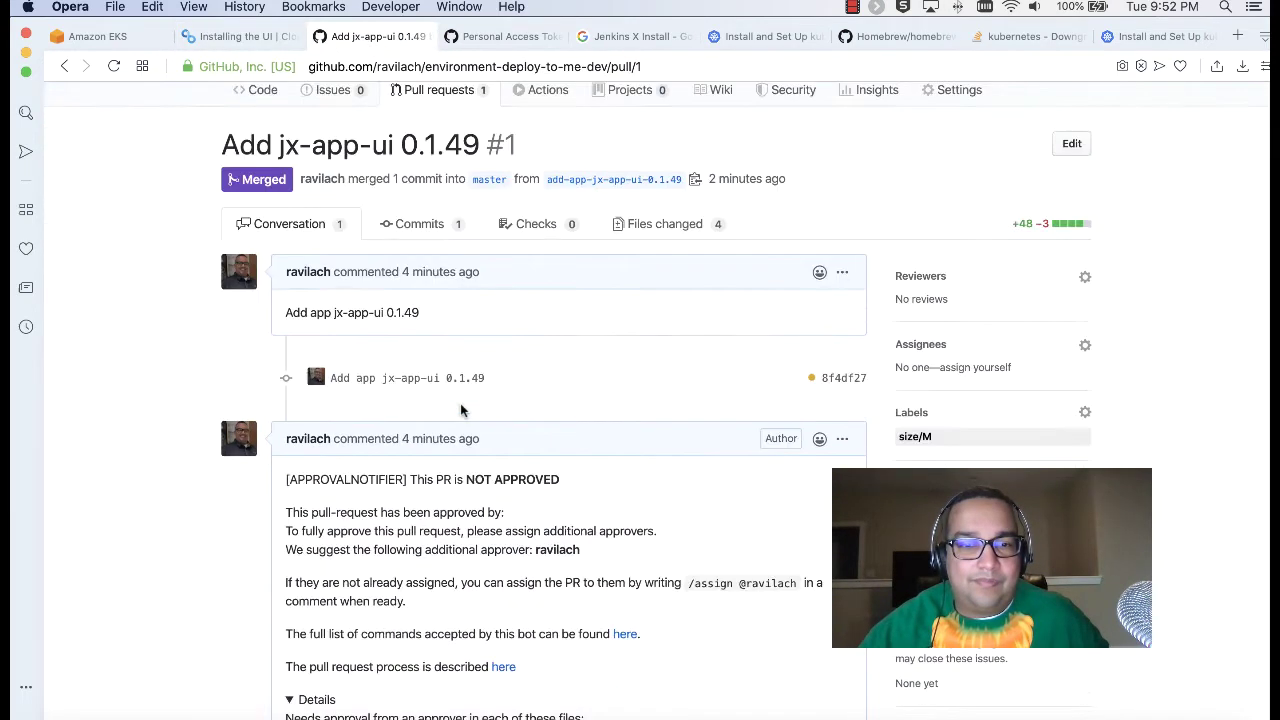
{"action": "scroll", "coordinate": [459, 403], "scroll_direction": "down", "scroll_amount": 10}
{"action": "scroll", "coordinate": [459, 403], "scroll_direction": "up", "scroll_amount": 5}
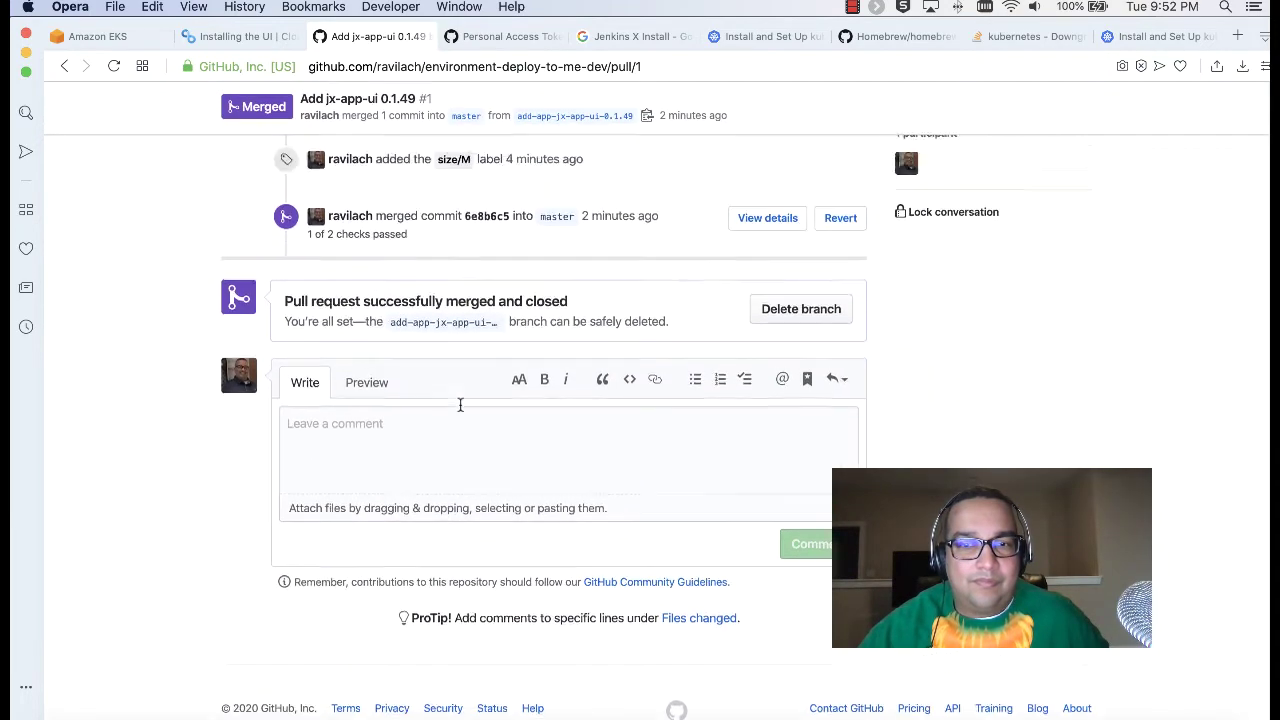
{"action": "scroll", "coordinate": [454, 404], "scroll_direction": "up", "scroll_amount": 2}
{"action": "scroll", "coordinate": [454, 404], "scroll_direction": "down", "scroll_amount": 4}
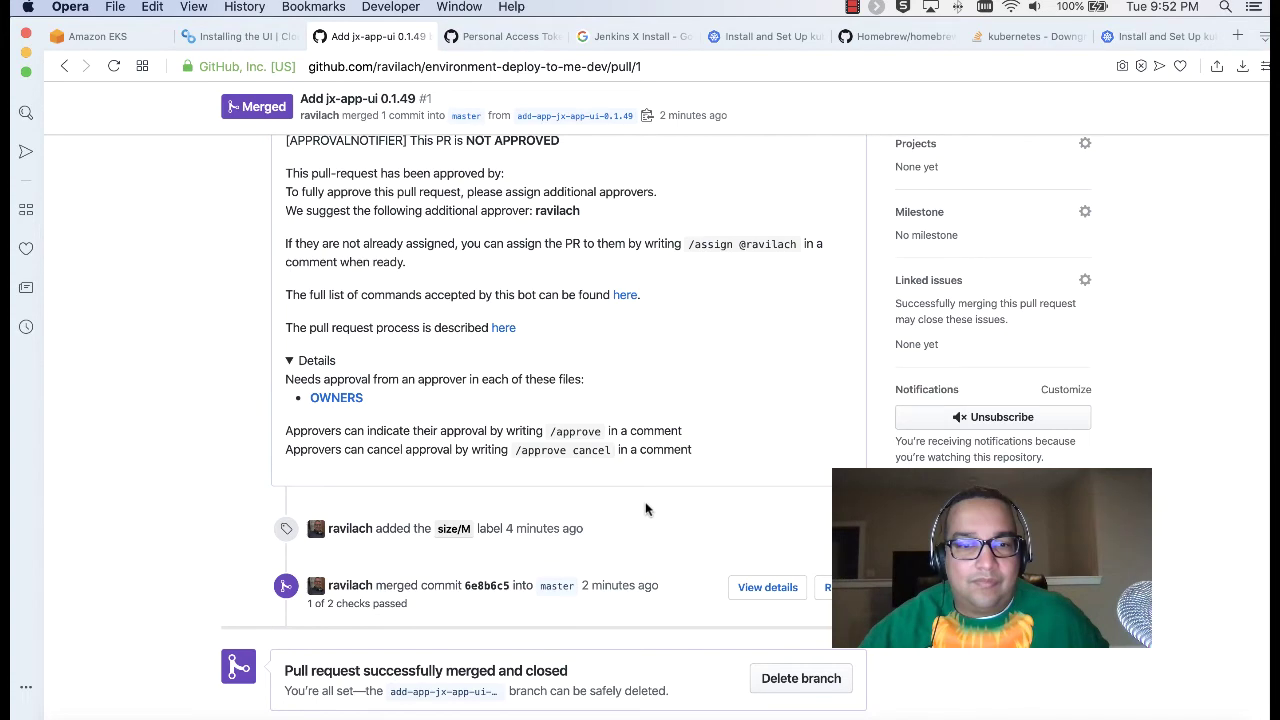
{"action": "scroll", "coordinate": [643, 509], "scroll_direction": "down", "scroll_amount": 1}
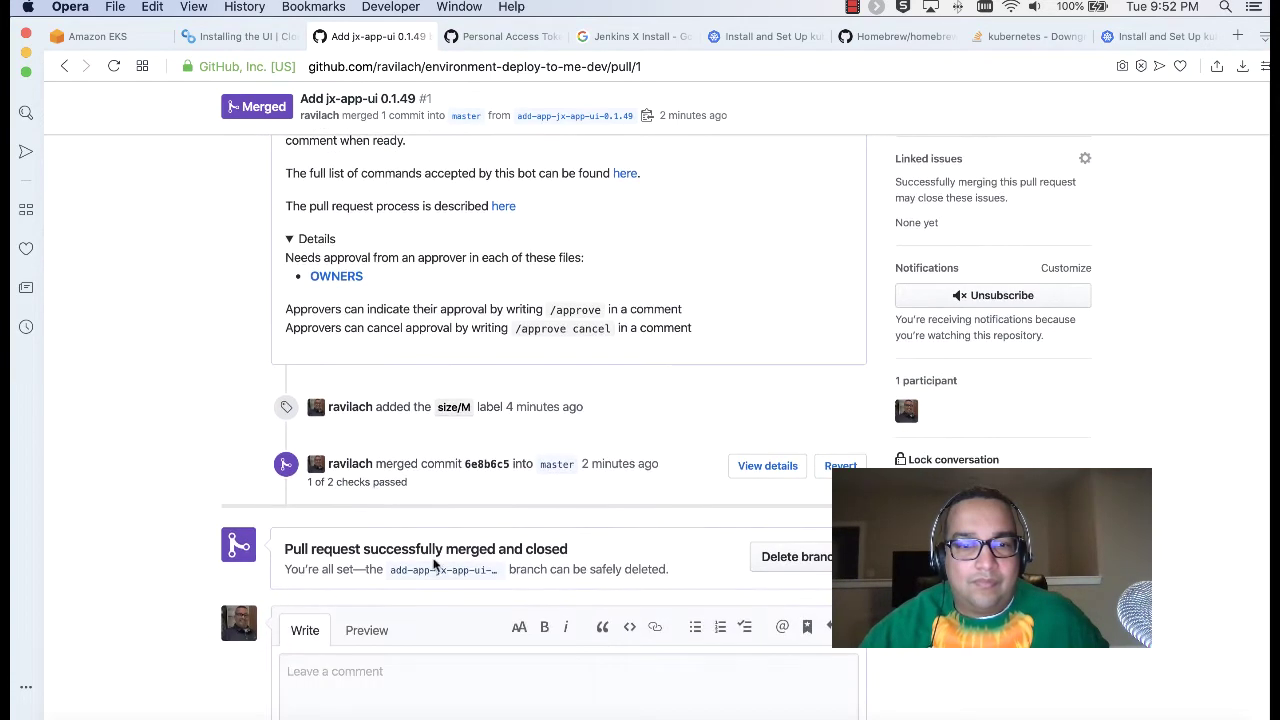
{"action": "scroll", "coordinate": [443, 557], "scroll_direction": "up", "scroll_amount": 1}
{"action": "scroll", "coordinate": [443, 557], "scroll_direction": "up", "scroll_amount": 15}
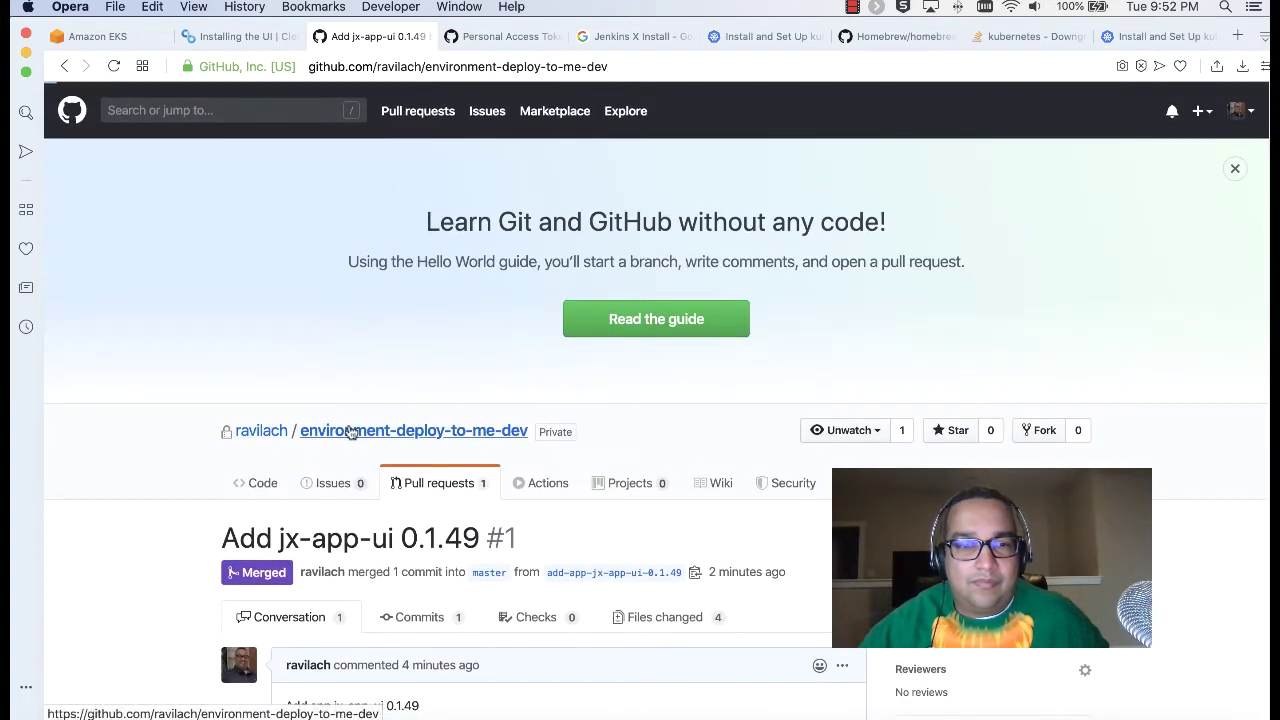
Step: Check the repository's latest PR #1 merge commit, then show the Installing the UI docs from the top
{"action": "left_click", "coordinate": [525, 432]}
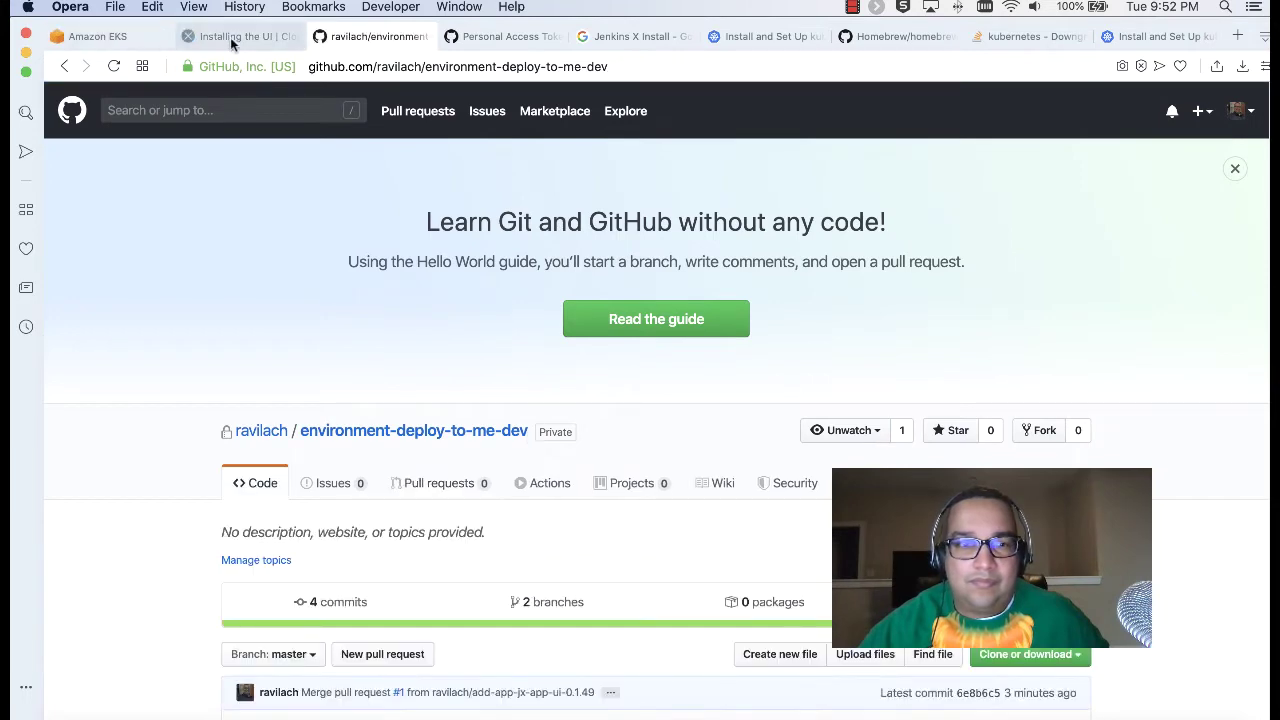
{"action": "left_click", "coordinate": [230, 37]}
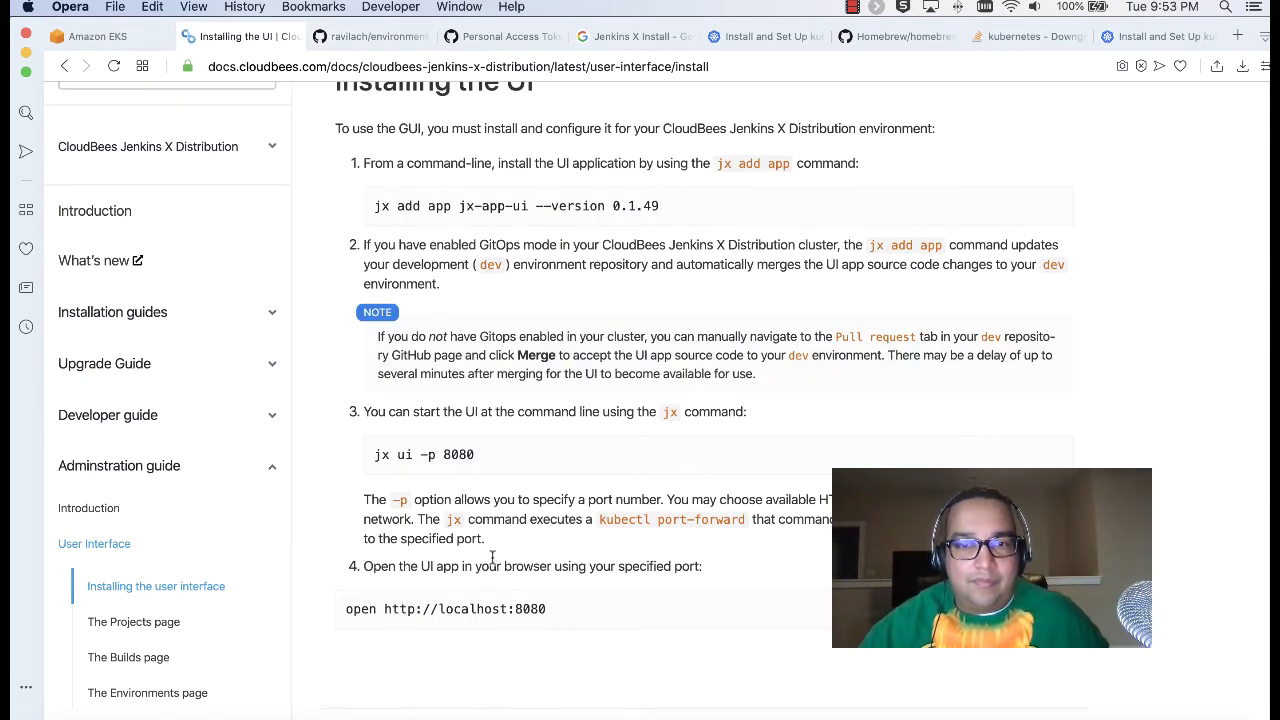
{"action": "scroll", "coordinate": [492, 556], "scroll_direction": "up", "scroll_amount": 3}
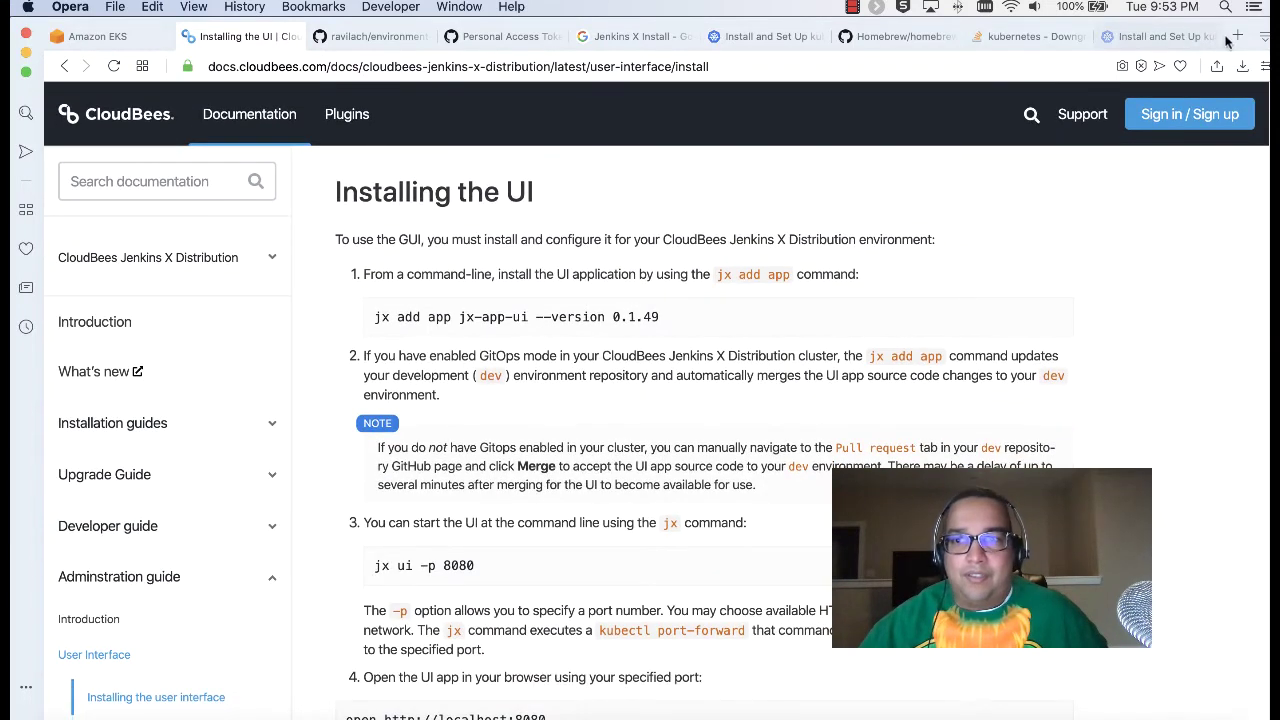
Step: Replace the Jenkins X Install search tab with a jenkins-x.io tab in second position
{"action": "left_click", "coordinate": [1237, 38]}
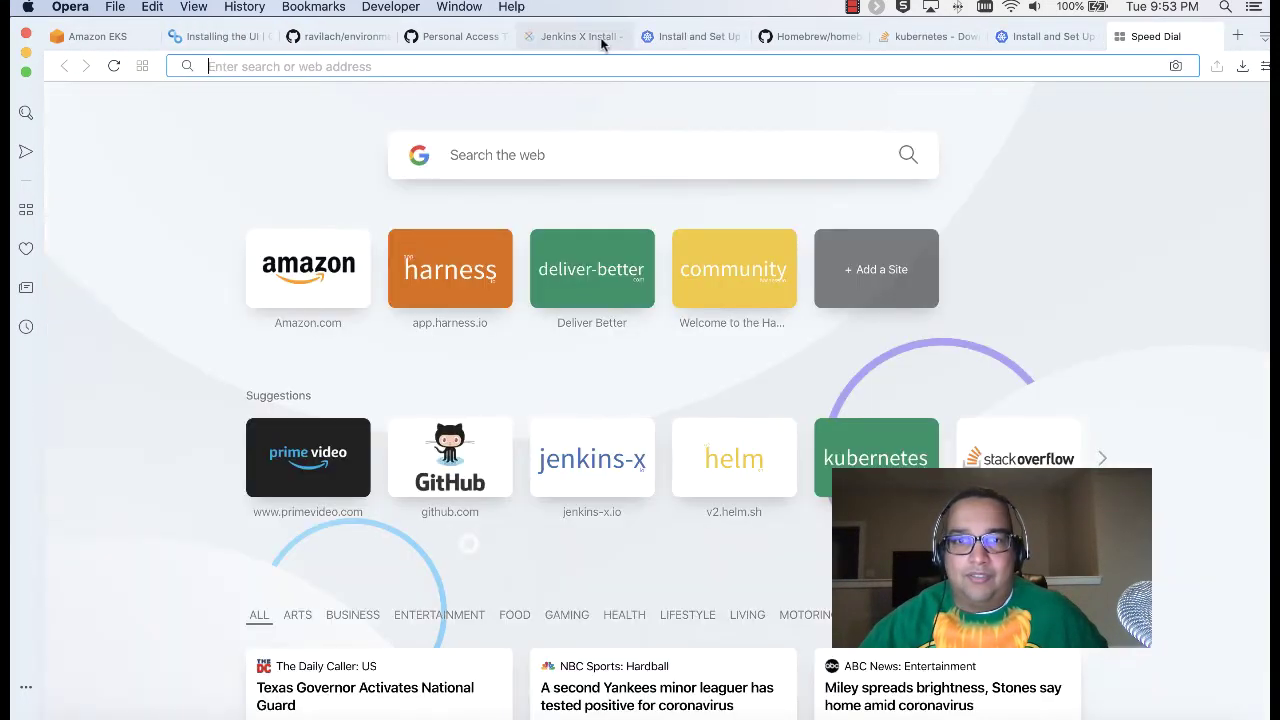
{"action": "left_click", "coordinate": [570, 37]}
{"action": "left_click", "coordinate": [529, 37]}
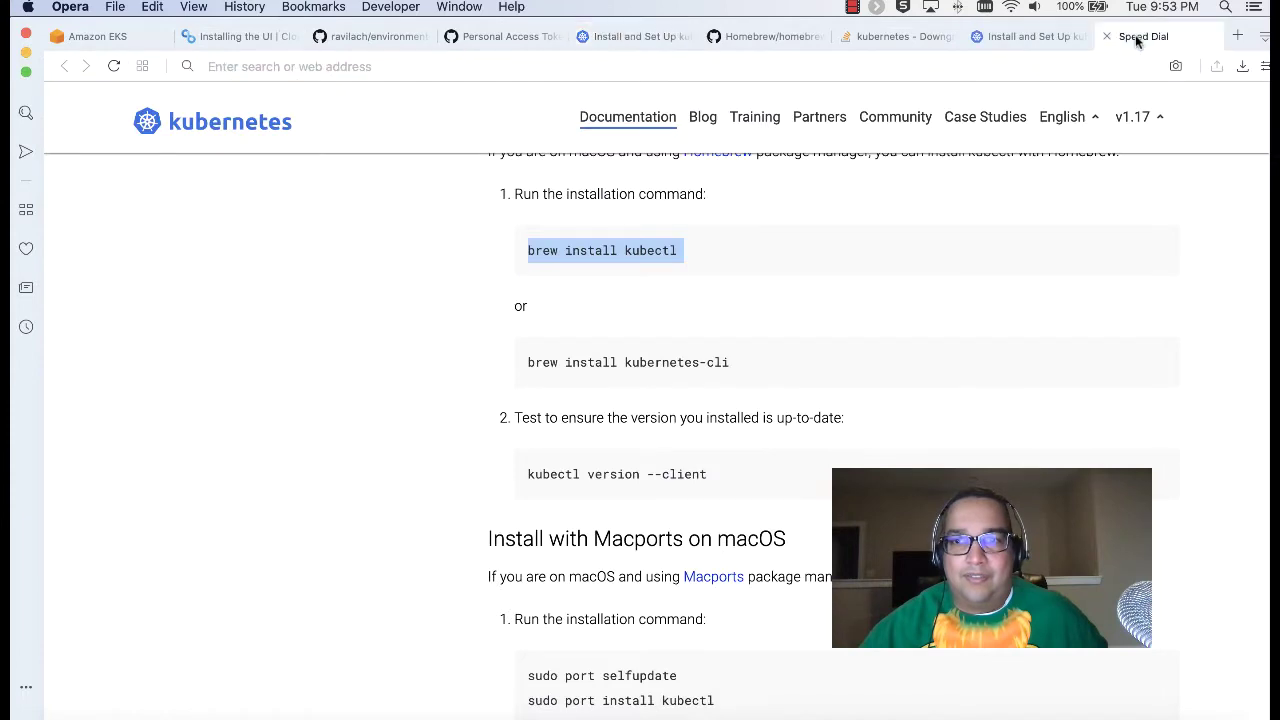
{"action": "left_click", "coordinate": [1137, 37]}
{"action": "type", "text": "jen"}
{"action": "key", "text": "Return"}
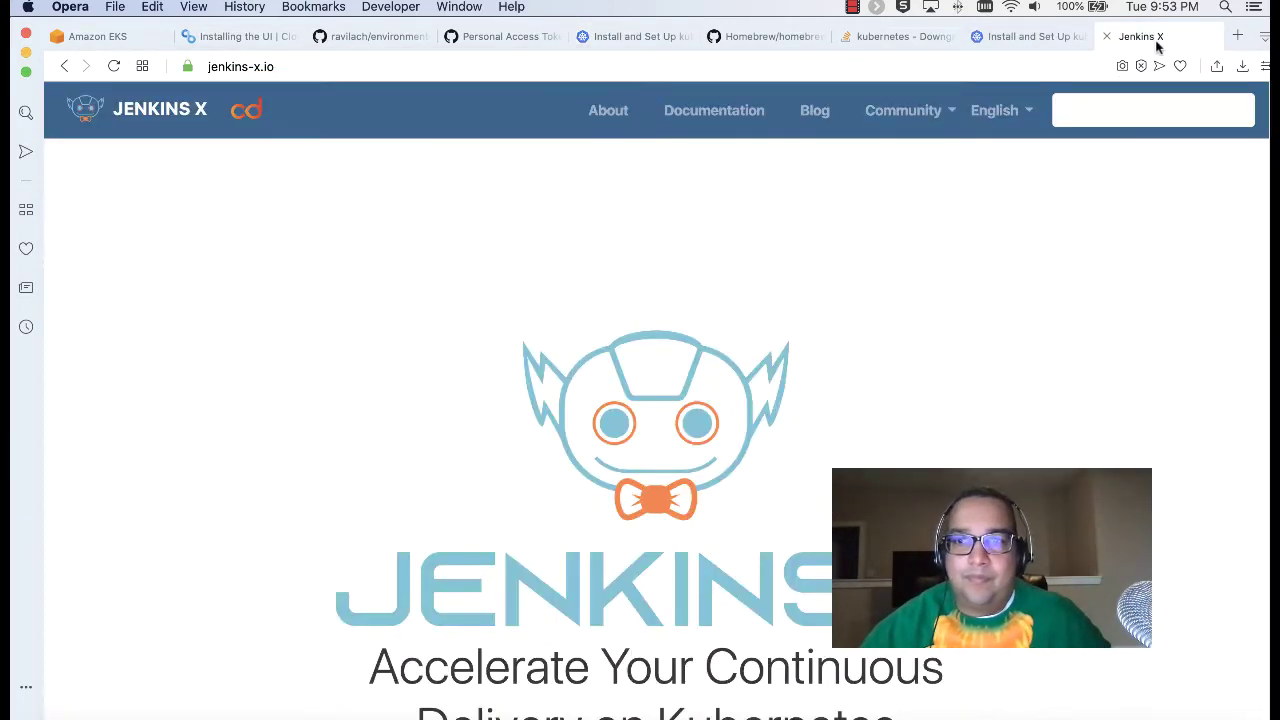
{"action": "left_click_drag", "start_coordinate": [1137, 38], "coordinate": [235, 37]}
Step: Open the Getting Started docs and read the 'Build, test and preview an app' guide
{"action": "left_click", "coordinate": [738, 112]}
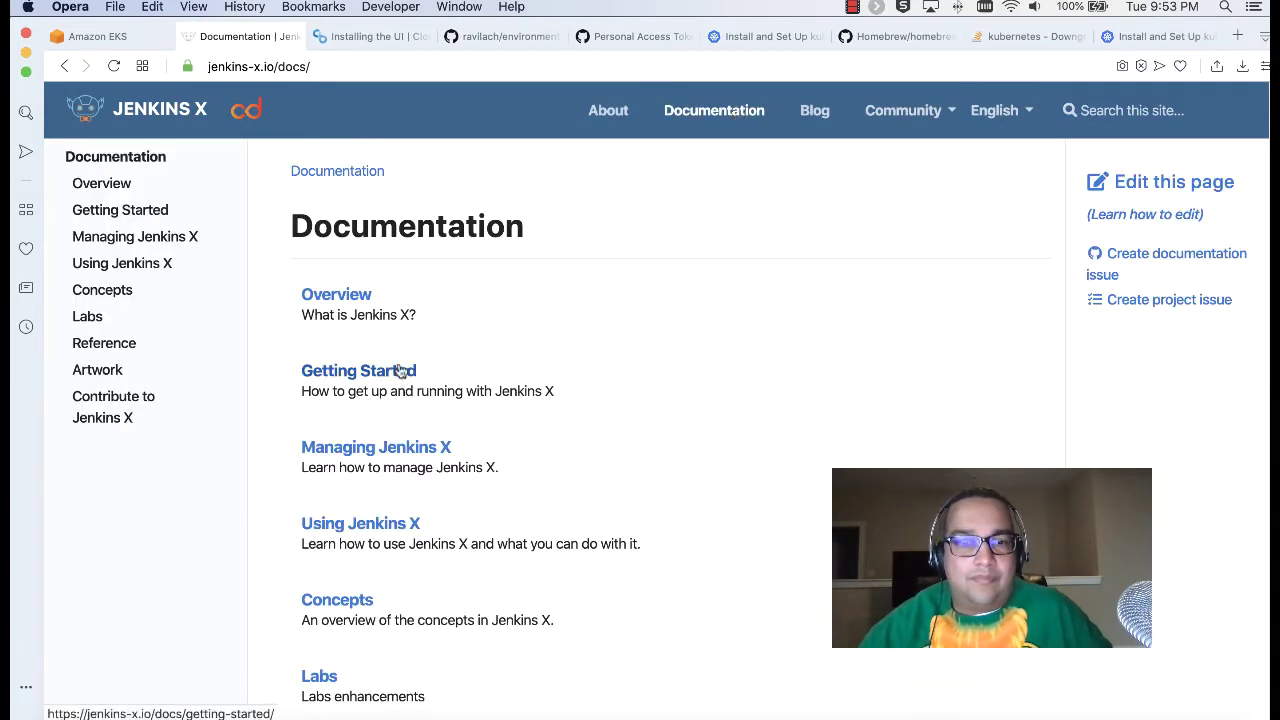
{"action": "left_click", "coordinate": [400, 371]}
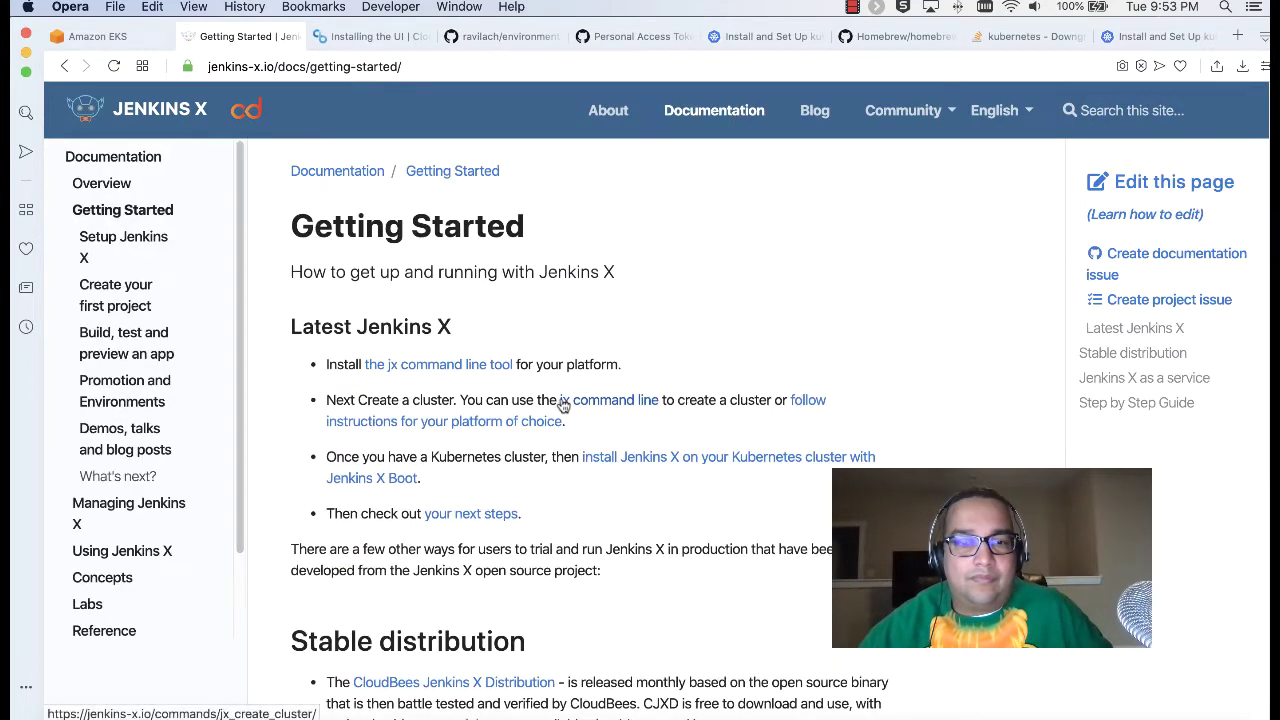
{"action": "scroll", "coordinate": [560, 400], "scroll_direction": "down", "scroll_amount": 5}
{"action": "scroll", "coordinate": [561, 403], "scroll_direction": "down", "scroll_amount": 1}
{"action": "scroll", "coordinate": [561, 403], "scroll_direction": "down", "scroll_amount": 4}
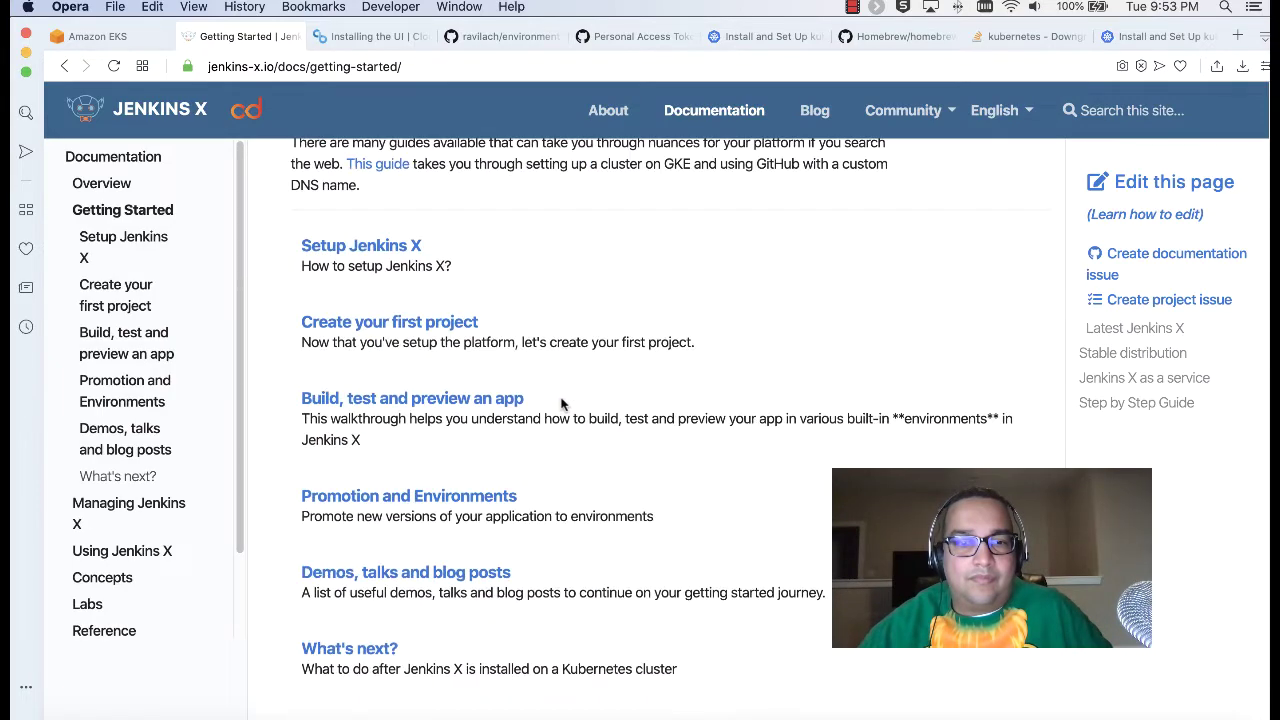
{"action": "left_click", "coordinate": [493, 407]}
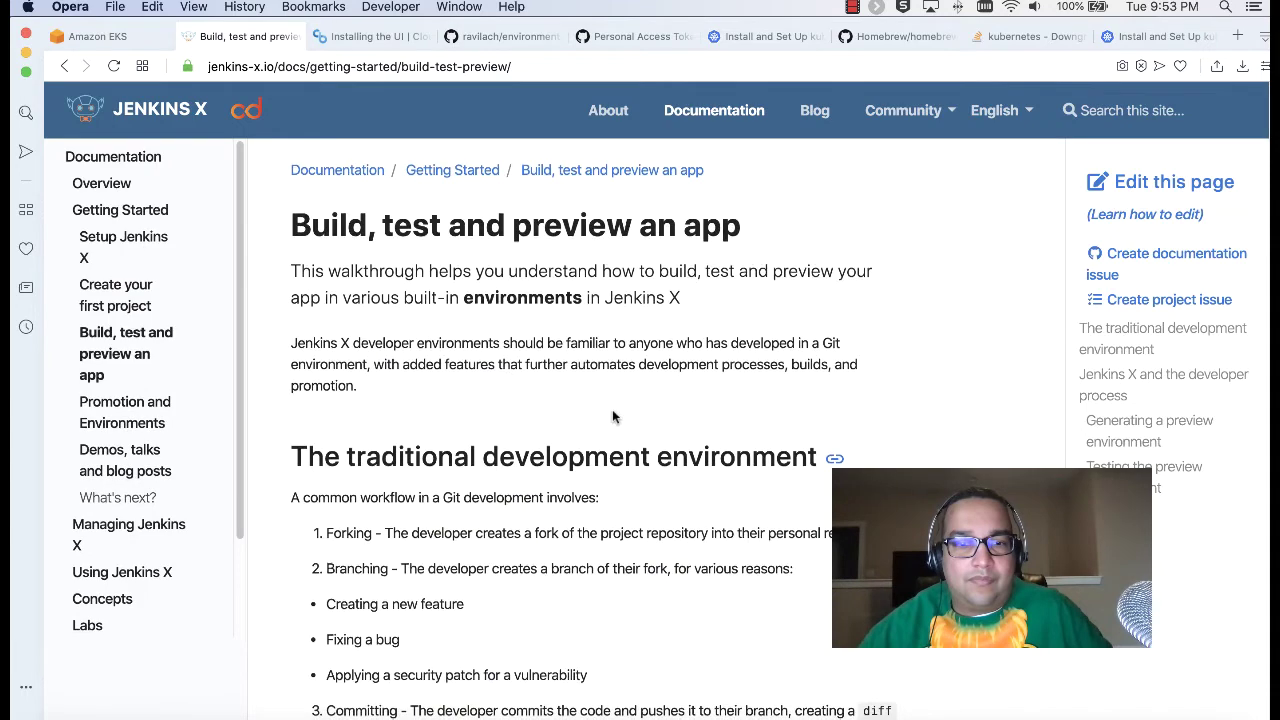
{"action": "scroll", "coordinate": [612, 409], "scroll_direction": "down", "scroll_amount": 7}
{"action": "scroll", "coordinate": [612, 409], "scroll_direction": "down", "scroll_amount": 6}
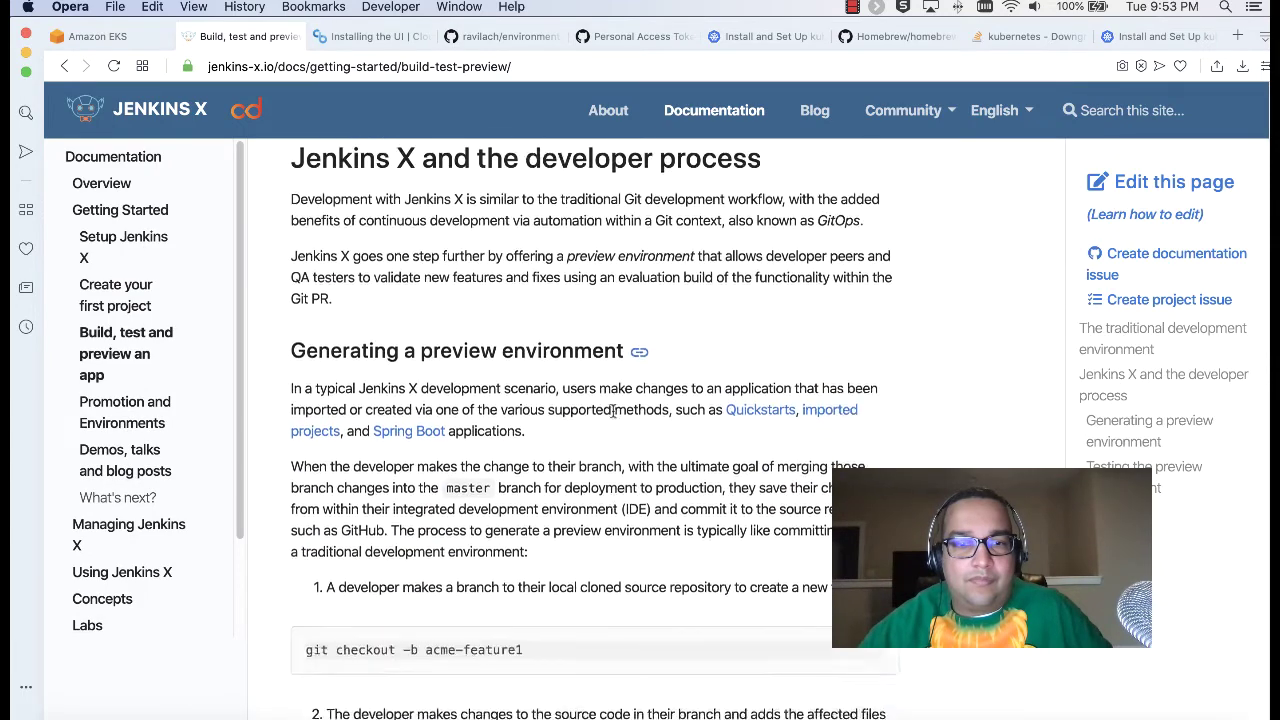
{"action": "scroll", "coordinate": [612, 416], "scroll_direction": "down", "scroll_amount": 3}
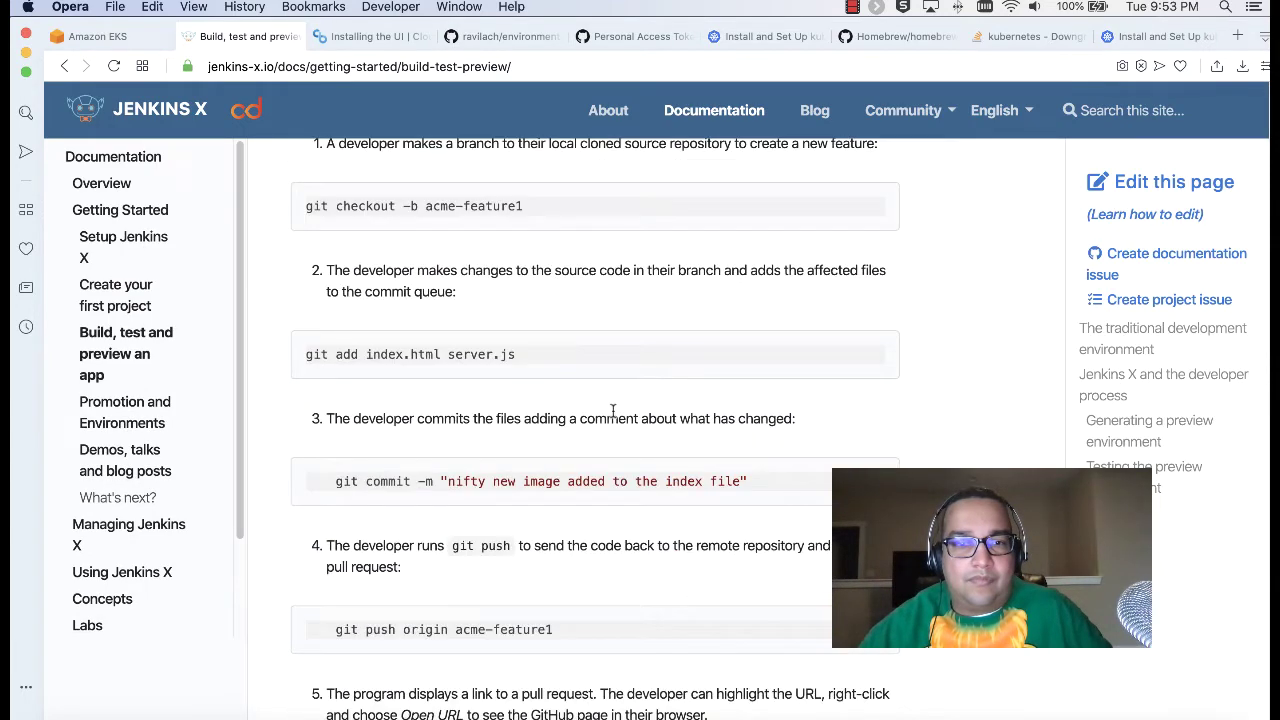
{"action": "scroll", "coordinate": [612, 409], "scroll_direction": "down", "scroll_amount": 6}
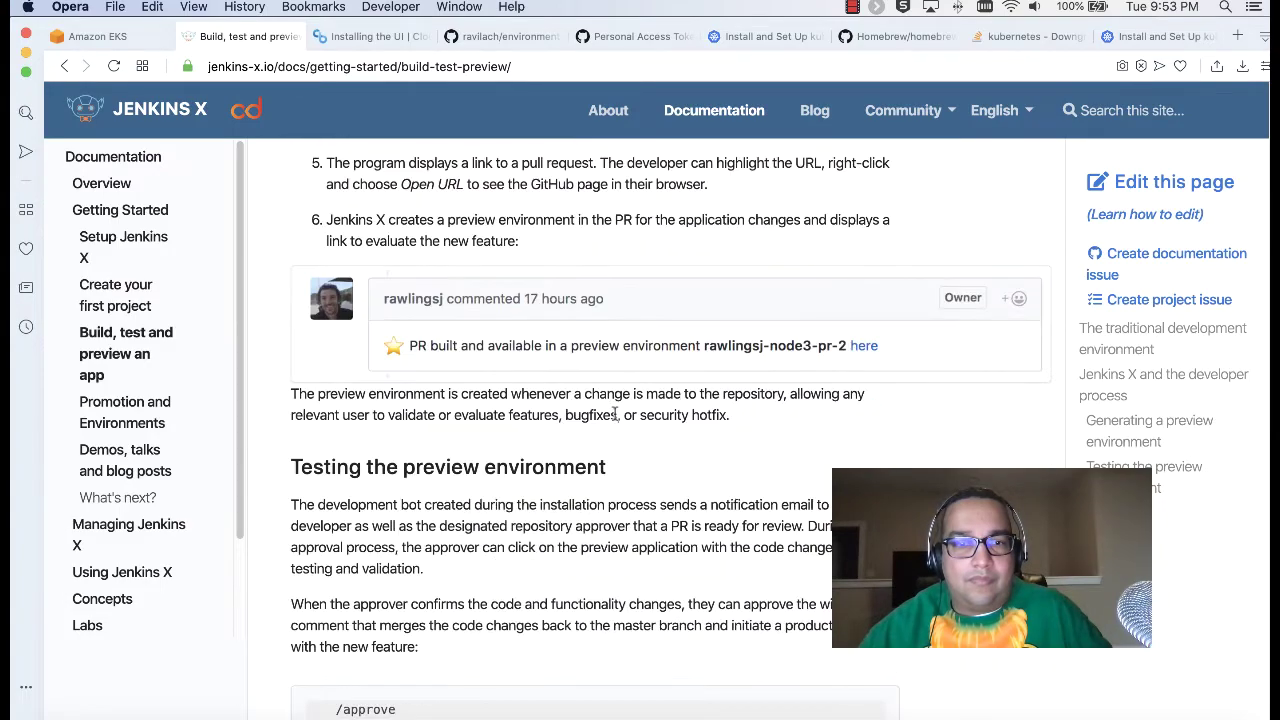
{"action": "scroll", "coordinate": [617, 413], "scroll_direction": "down", "scroll_amount": 5}
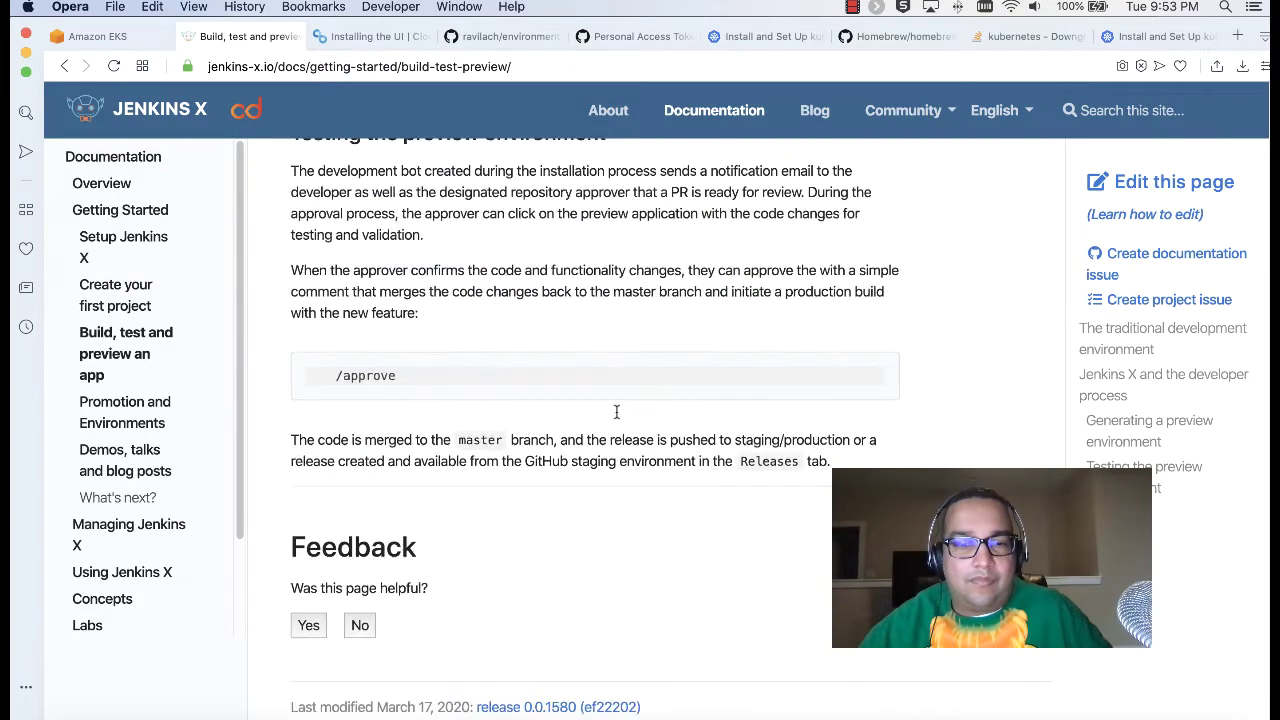
{"action": "scroll", "coordinate": [617, 413], "scroll_direction": "up", "scroll_amount": 20}
{"action": "left_click", "coordinate": [120, 211]}
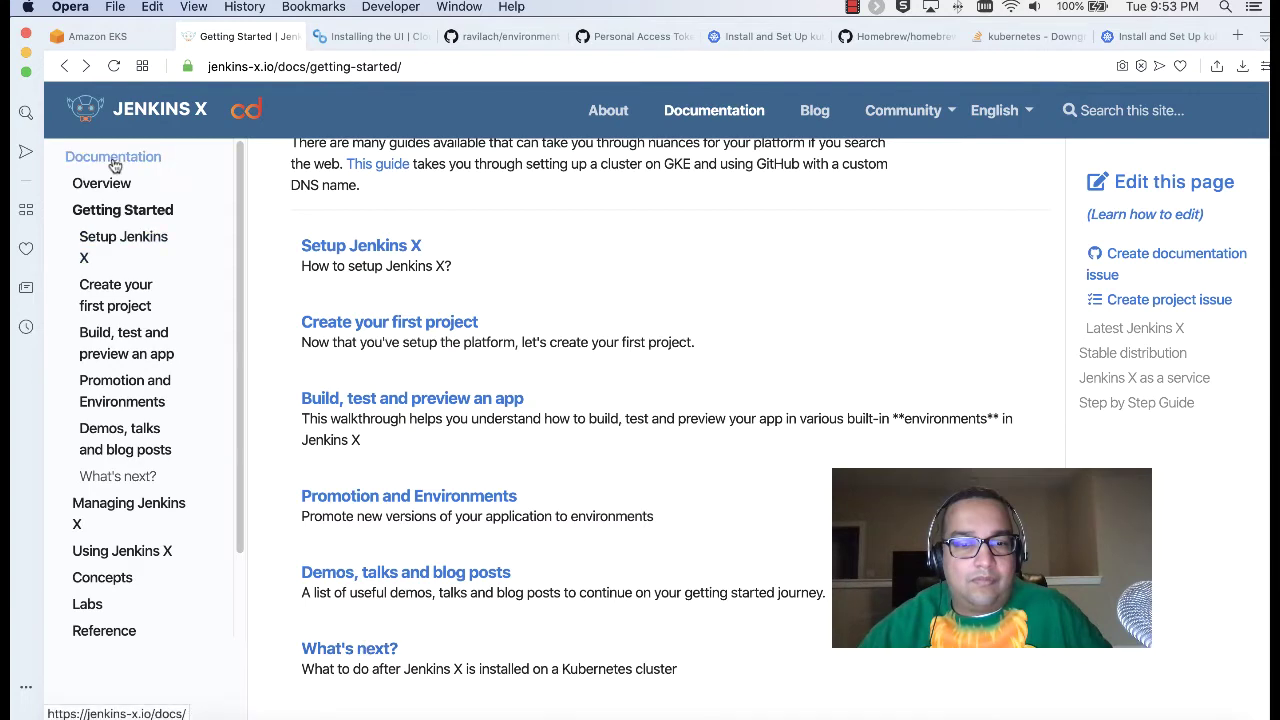
Step: Read the What's next? page and Create Spring Boot guide, then return to Getting Started
{"action": "left_click", "coordinate": [358, 650]}
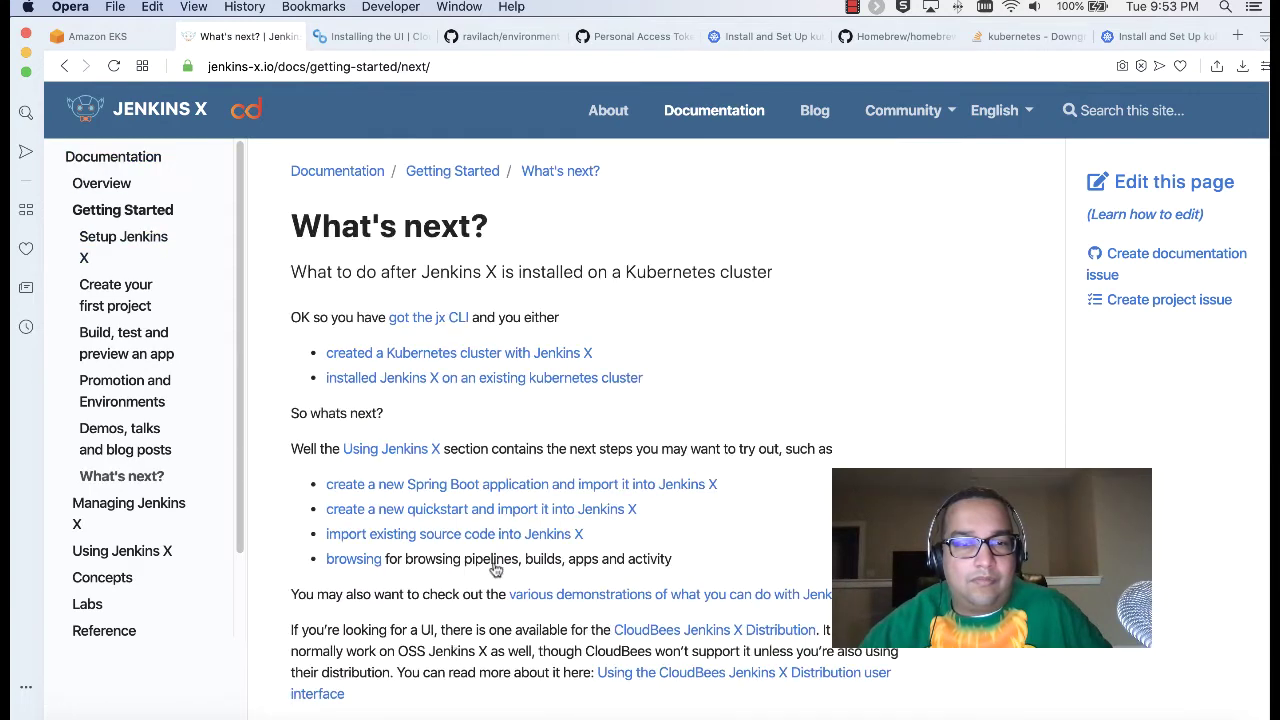
{"action": "scroll", "coordinate": [783, 437], "scroll_direction": "down", "scroll_amount": 2}
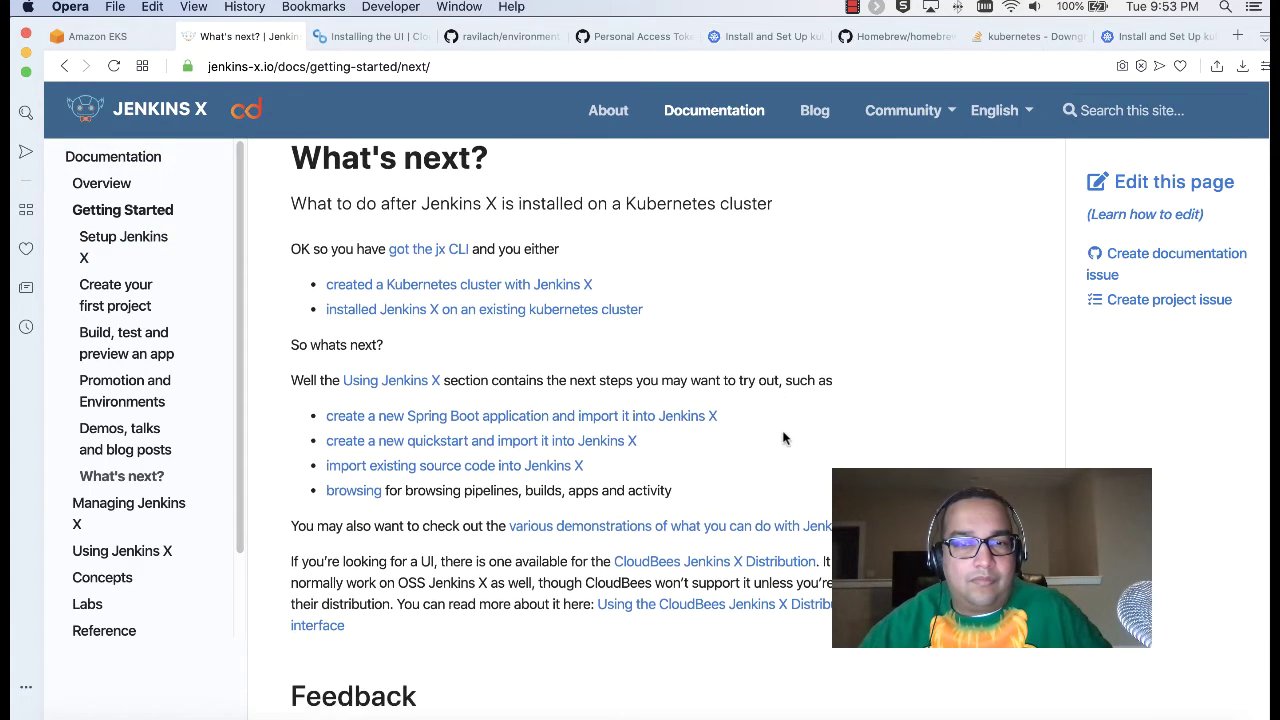
{"action": "left_click", "coordinate": [600, 416]}
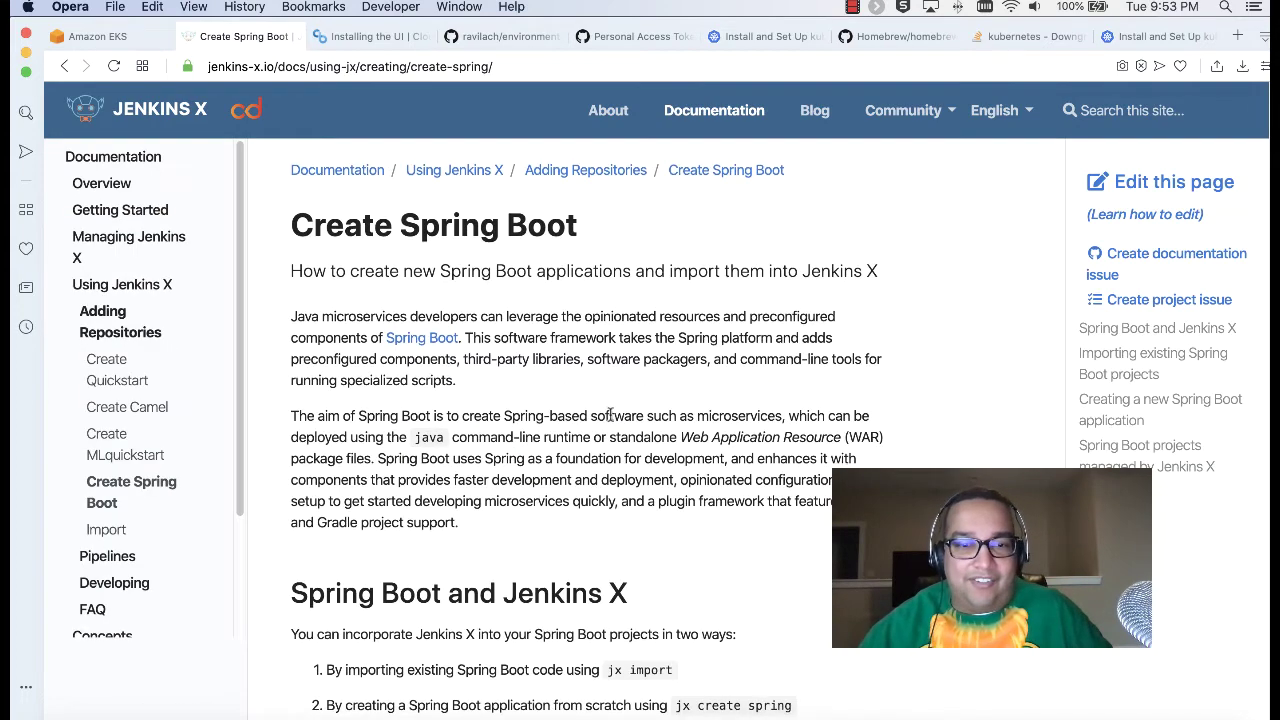
{"action": "scroll", "coordinate": [612, 420], "scroll_direction": "down", "scroll_amount": 5}
{"action": "scroll", "coordinate": [612, 420], "scroll_direction": "down", "scroll_amount": 15}
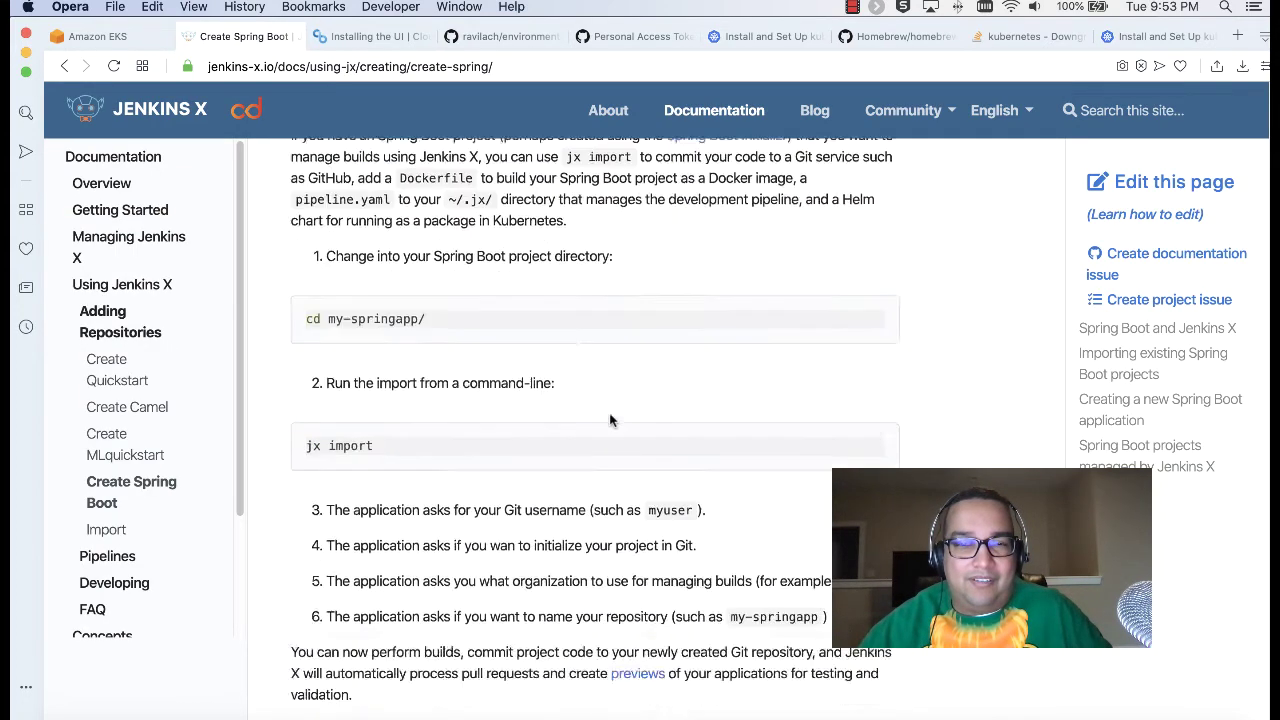
{"action": "scroll", "coordinate": [612, 420], "scroll_direction": "down", "scroll_amount": 10}
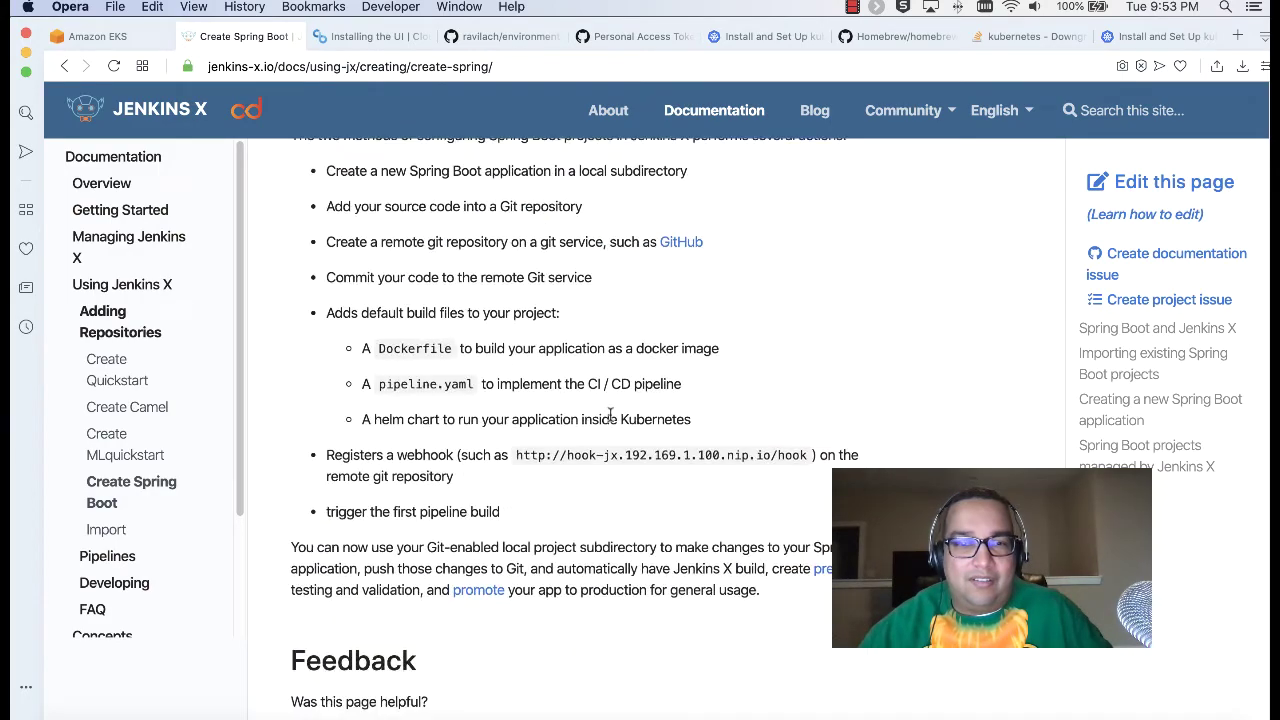
{"action": "scroll", "coordinate": [610, 415], "scroll_direction": "up", "scroll_amount": 2}
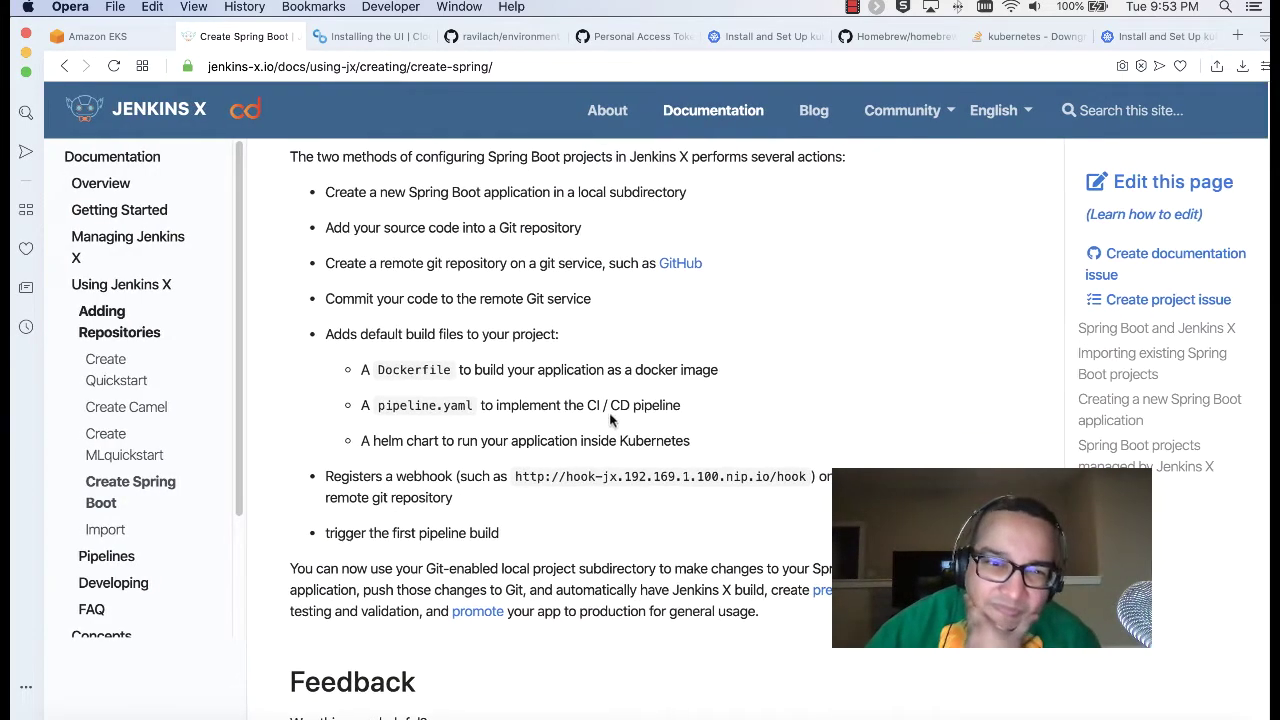
{"action": "scroll", "coordinate": [610, 424], "scroll_direction": "down", "scroll_amount": 8}
{"action": "scroll", "coordinate": [614, 423], "scroll_direction": "up", "scroll_amount": 20}
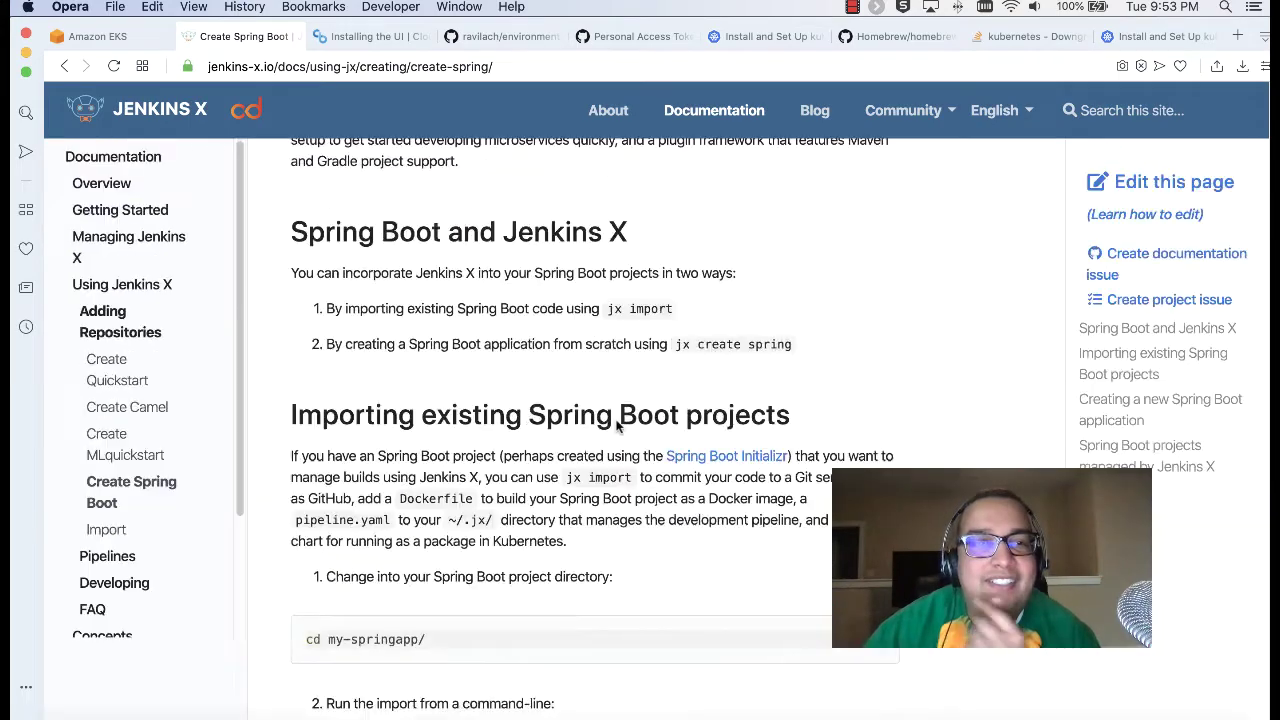
{"action": "left_click", "coordinate": [64, 66]}
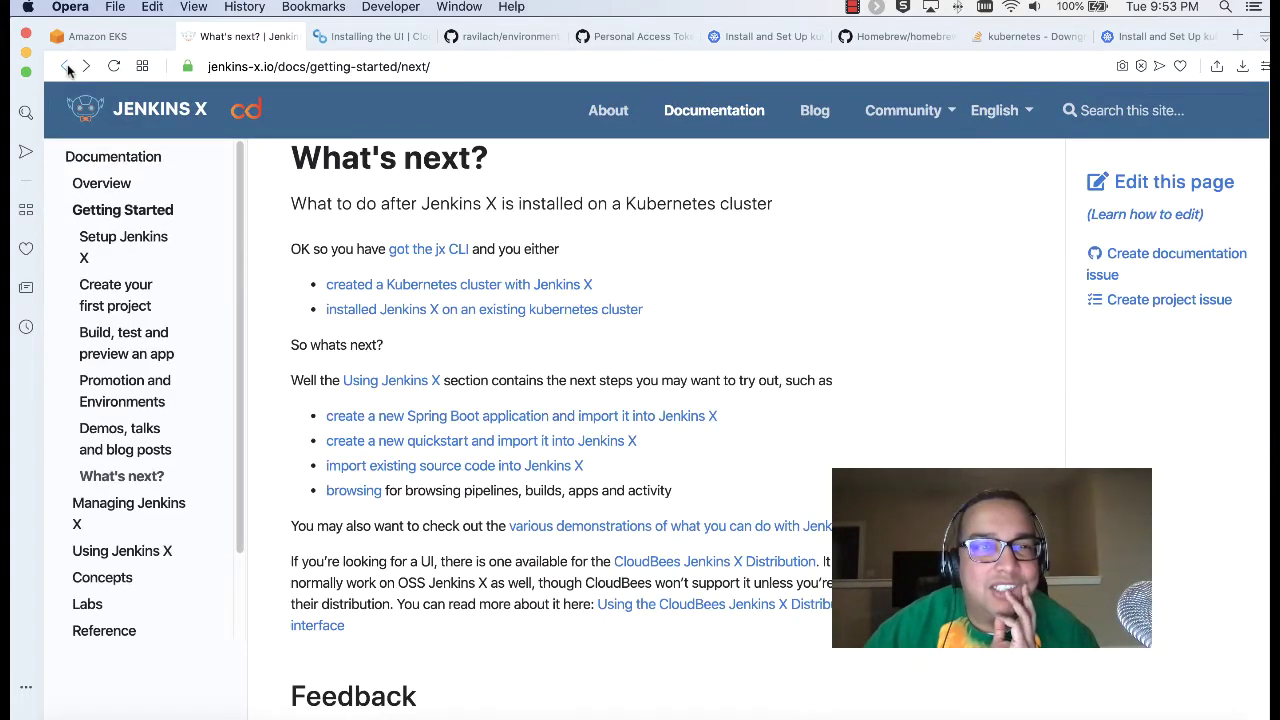
{"action": "left_click", "coordinate": [64, 66]}
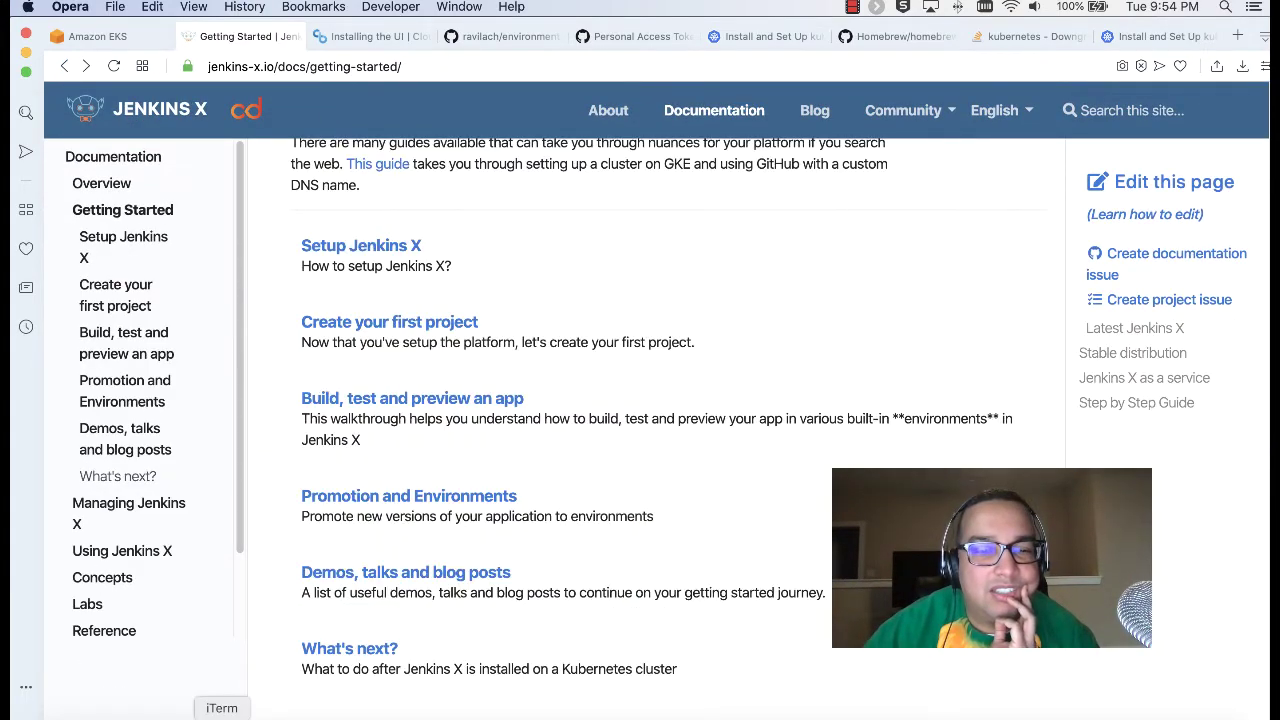
{"action": "left_click", "coordinate": [222, 714]}
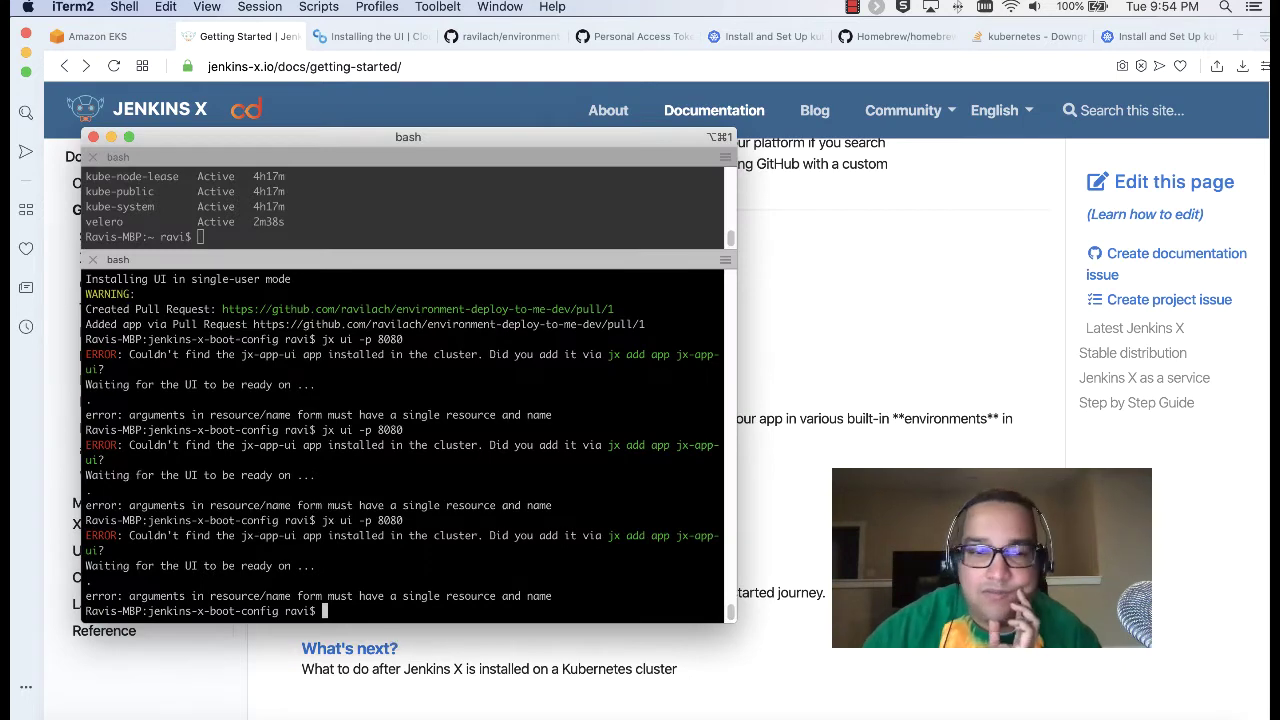
Step: Rerun 'jx ui -p 8080' from shell history to reopen the Jenkins X UI
{"action": "key", "text": "Up"}
{"action": "key", "text": "Return"}
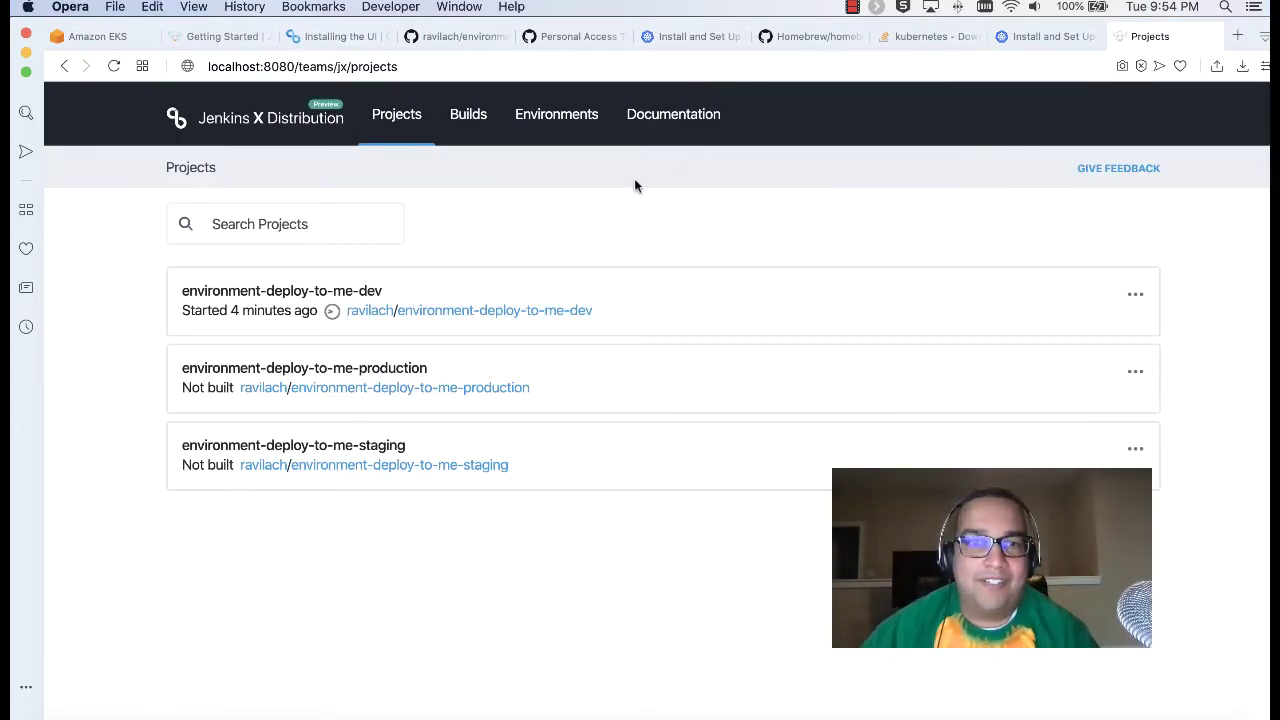
Step: Browse the Builds, Environments and Documentation pages, then recheck Builds for both successful deploys
{"action": "left_click", "coordinate": [465, 117]}
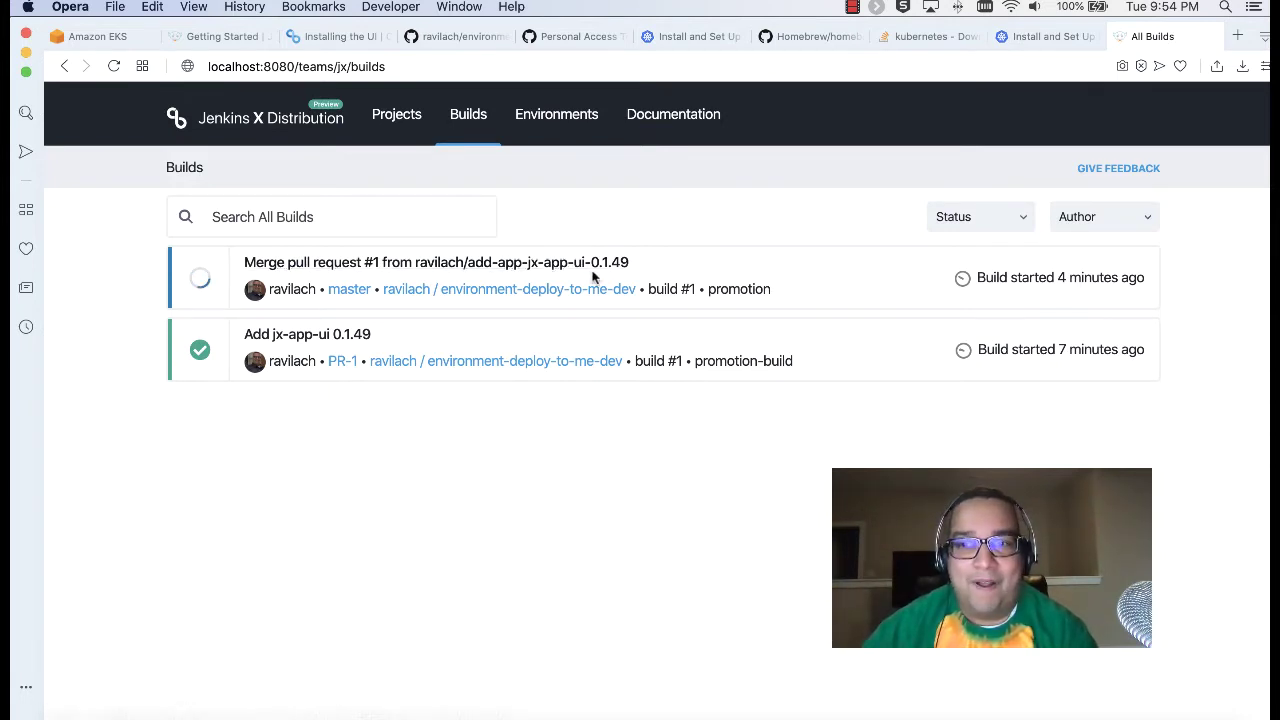
{"action": "left_click", "coordinate": [576, 120]}
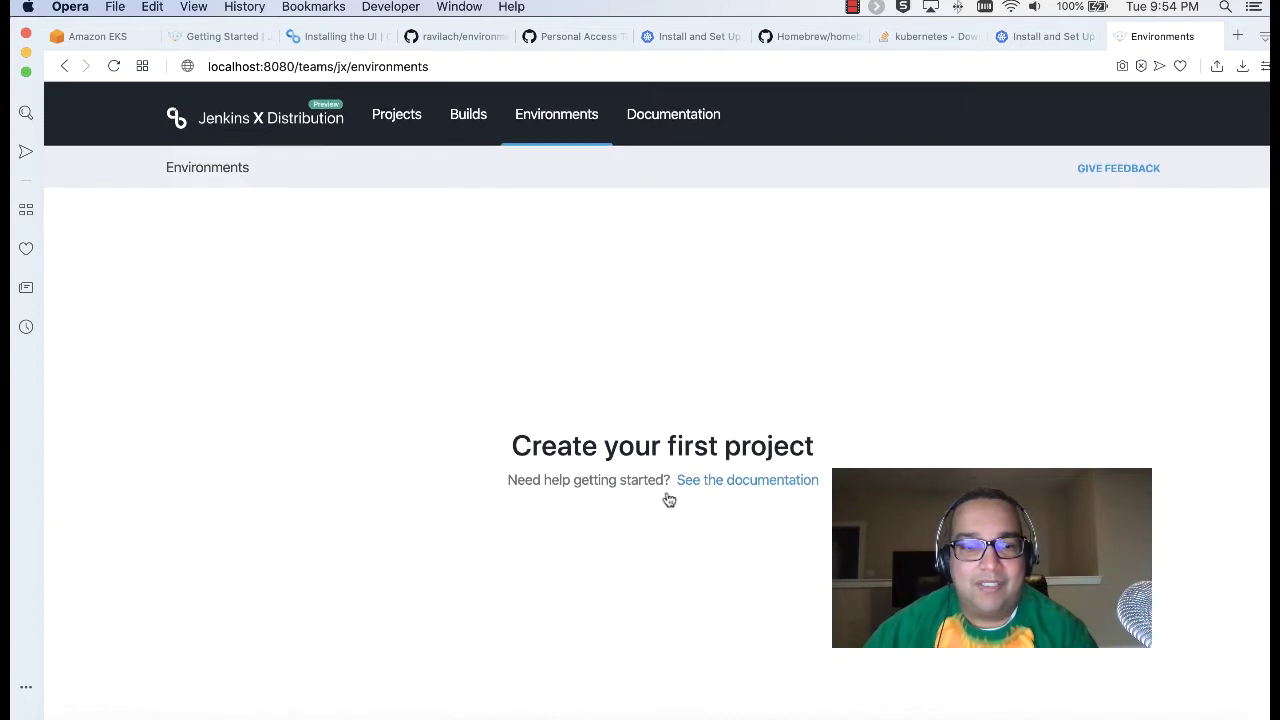
{"action": "left_click", "coordinate": [650, 117]}
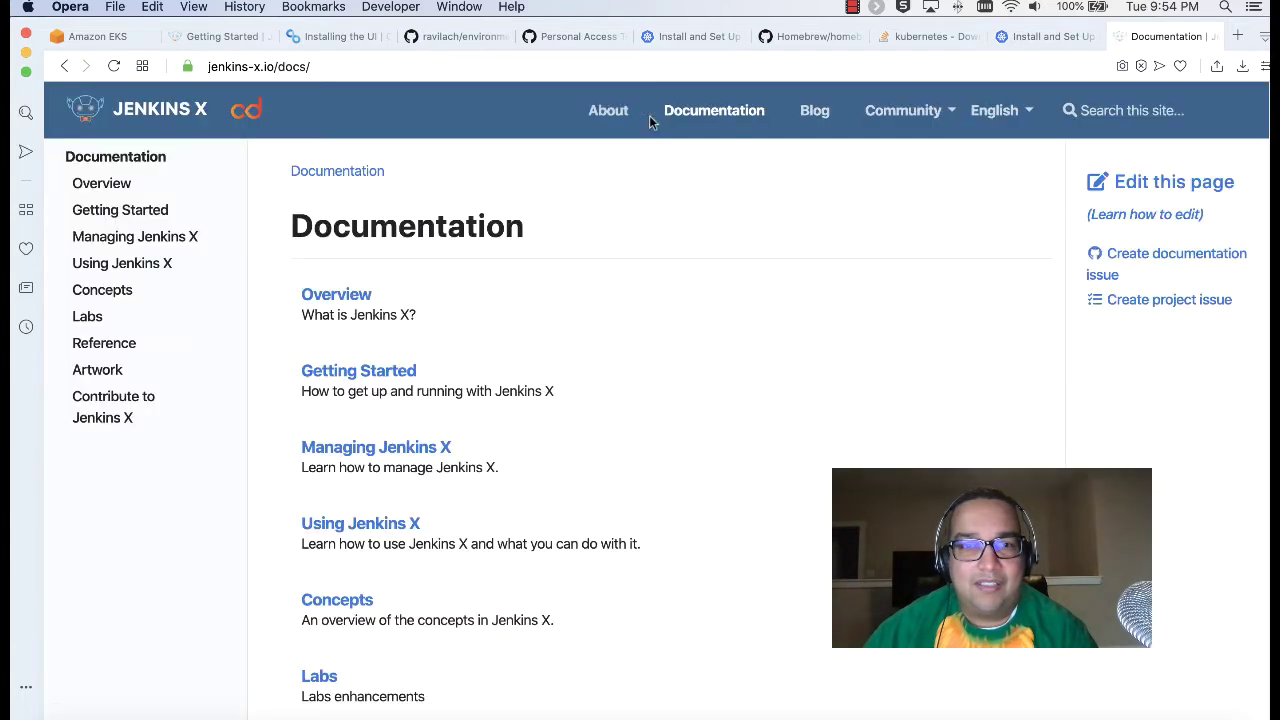
{"action": "left_click", "coordinate": [63, 66]}
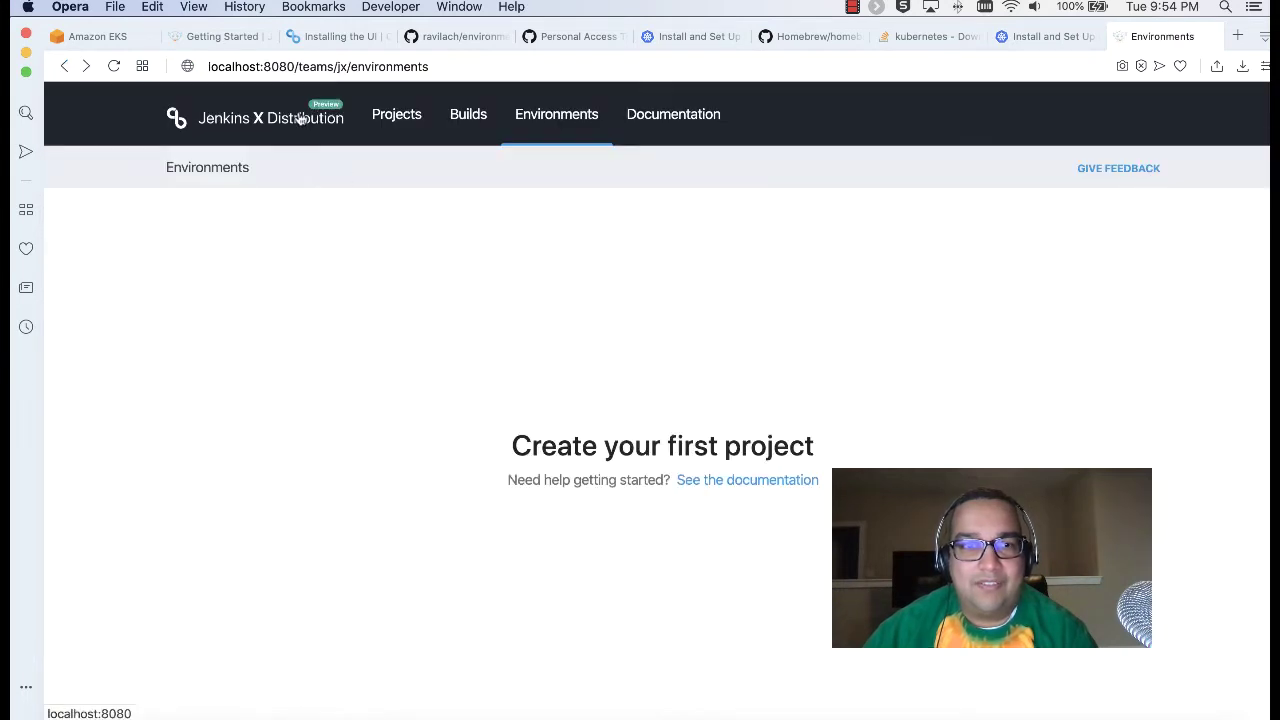
{"action": "left_click", "coordinate": [300, 118]}
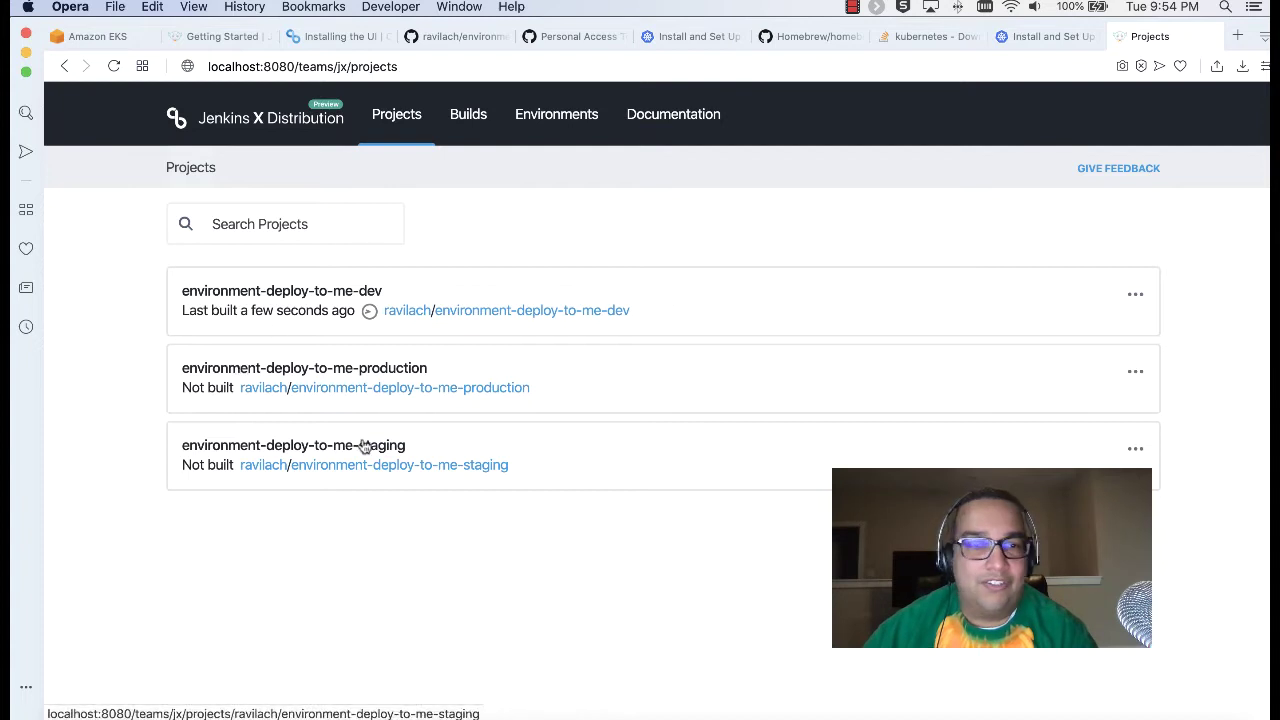
{"action": "left_click", "coordinate": [449, 127]}
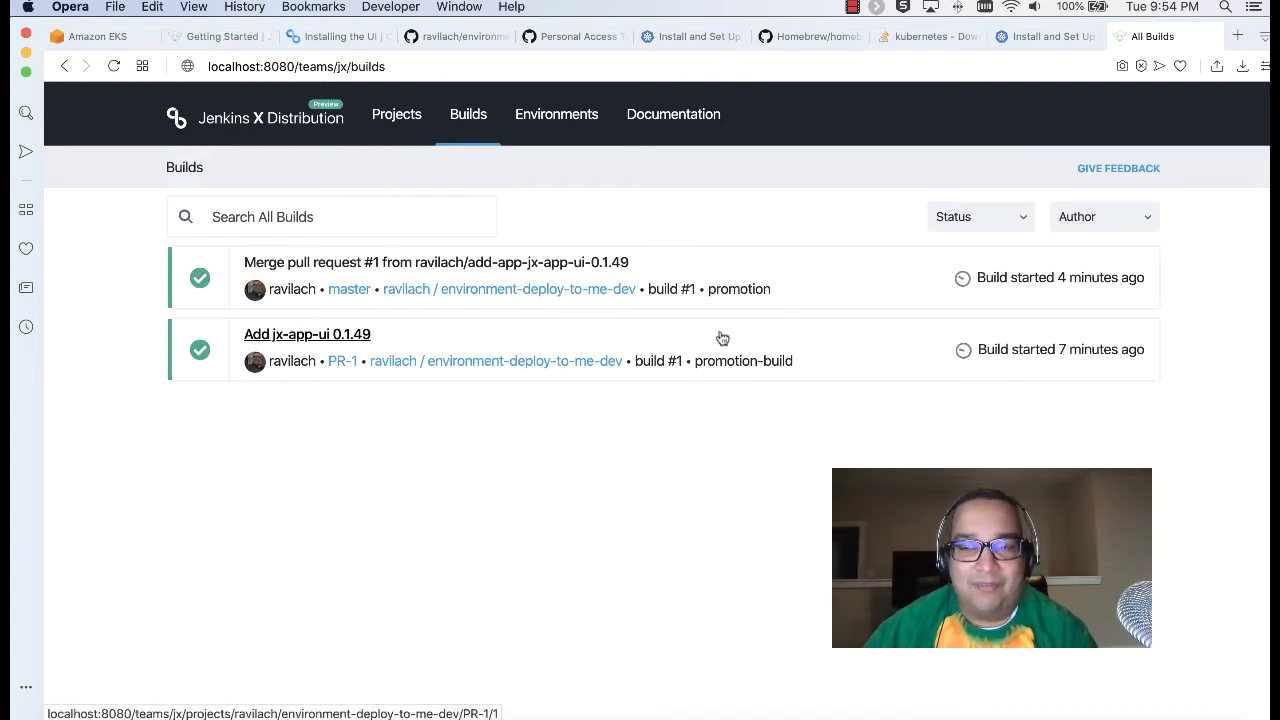
{"action": "left_click", "coordinate": [204, 37]}
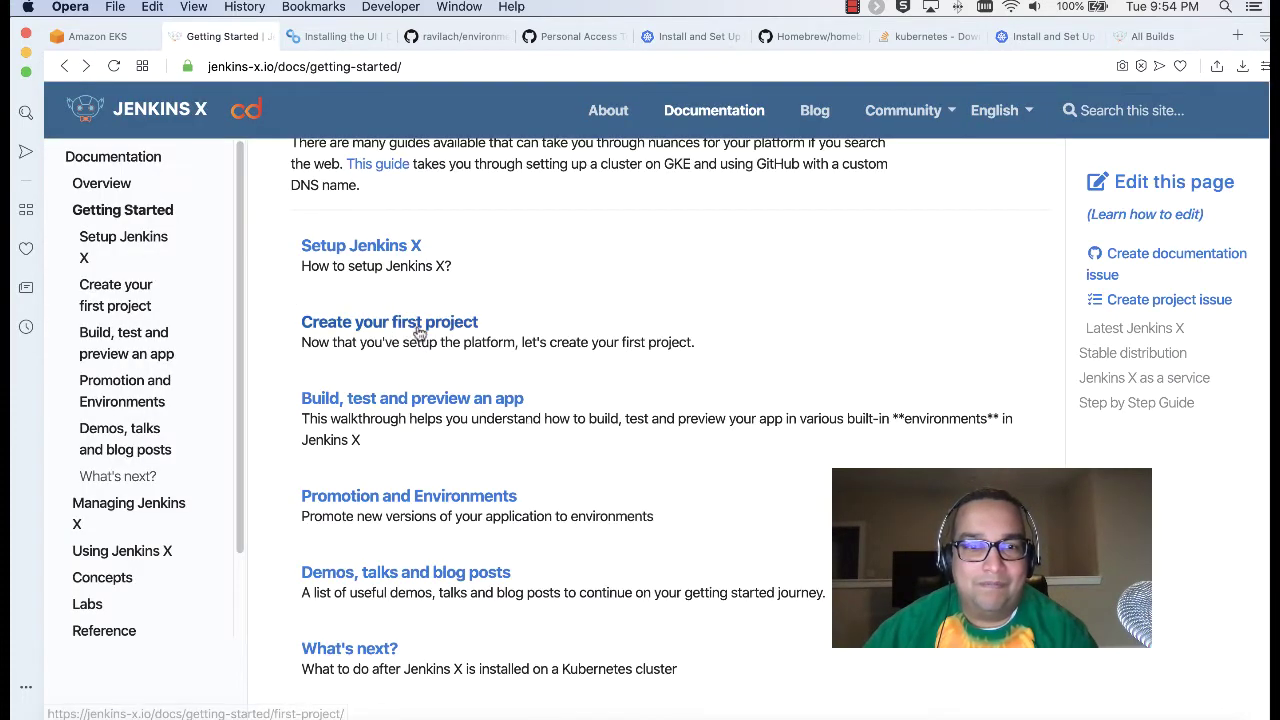
Step: Open the Create Quickstart docs page and copy the 'jx create quickstart -f http' command
{"action": "left_click", "coordinate": [410, 324]}
{"action": "left_click", "coordinate": [398, 345]}
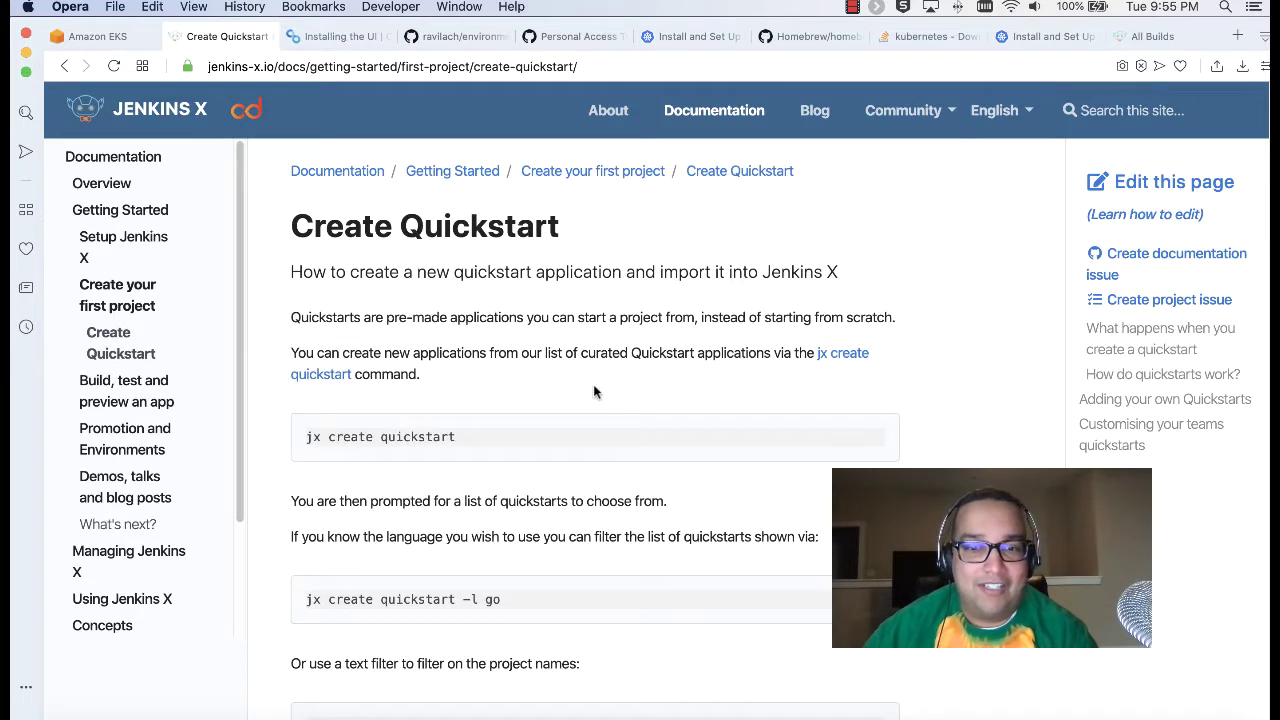
{"action": "scroll", "coordinate": [593, 391], "scroll_direction": "down", "scroll_amount": 5}
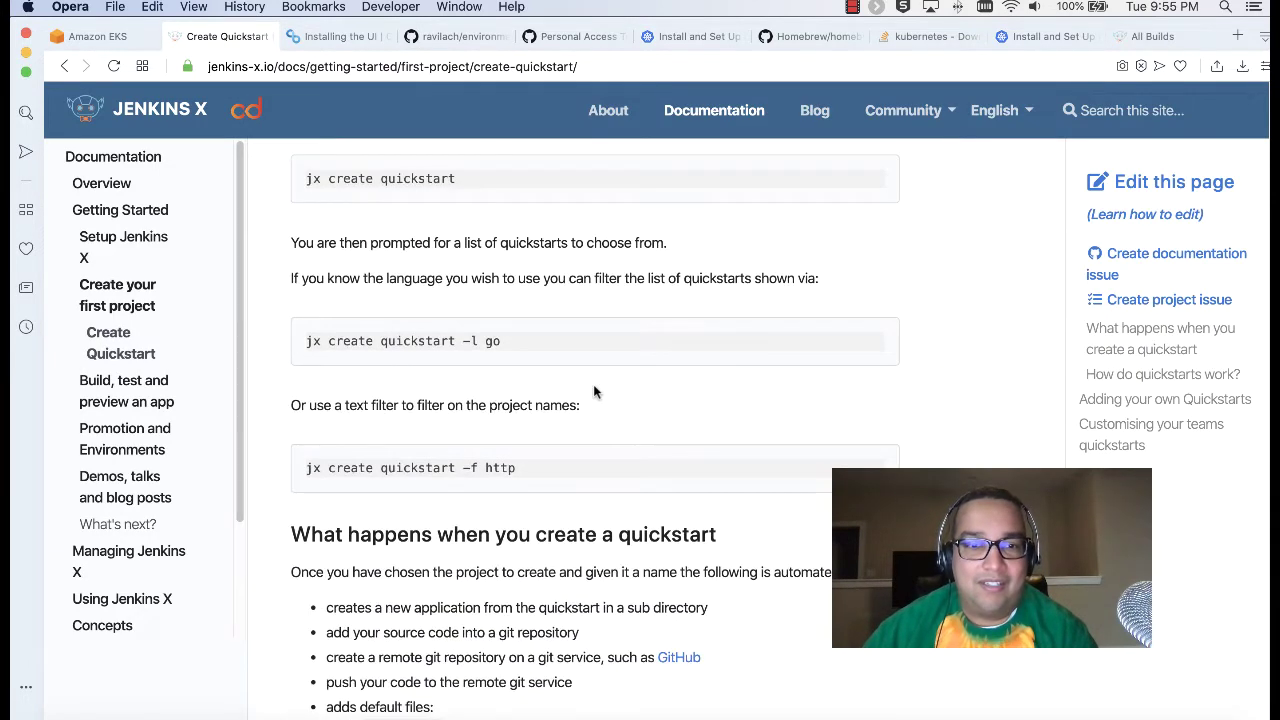
{"action": "scroll", "coordinate": [593, 391], "scroll_direction": "down", "scroll_amount": 2}
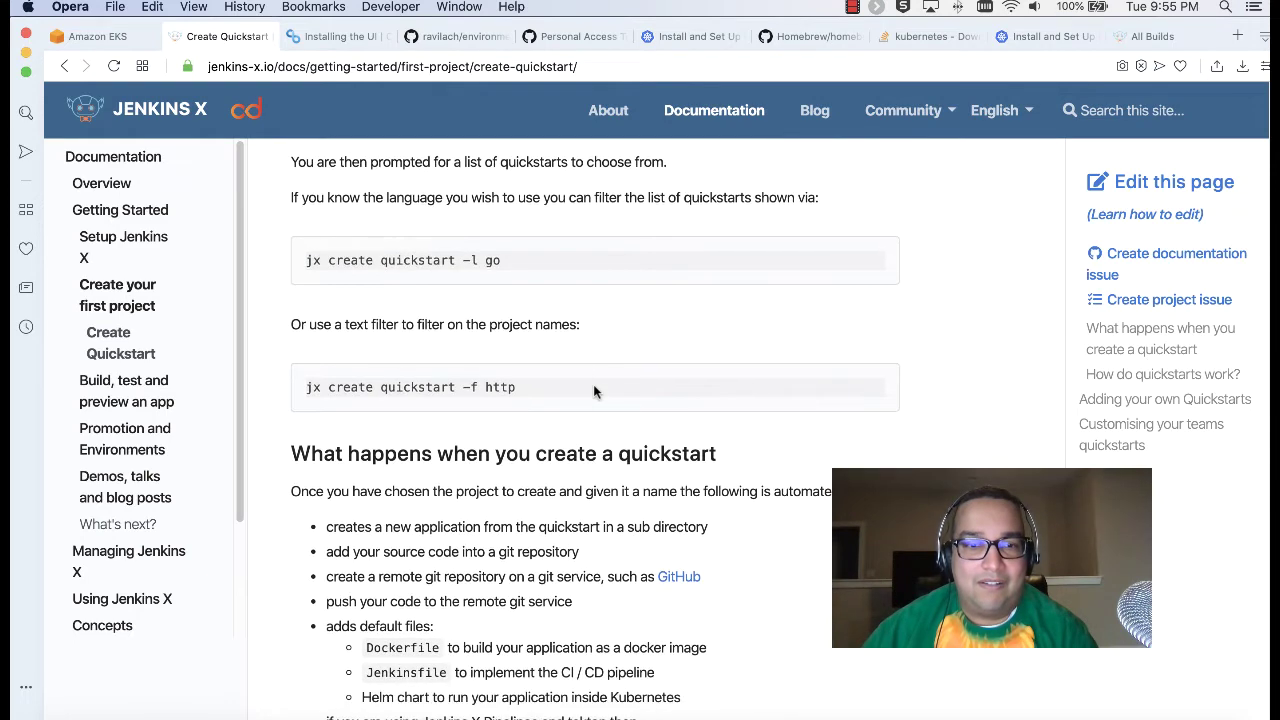
{"action": "scroll", "coordinate": [668, 578], "scroll_direction": "down", "scroll_amount": 2}
{"action": "scroll", "coordinate": [624, 494], "scroll_direction": "up", "scroll_amount": 3}
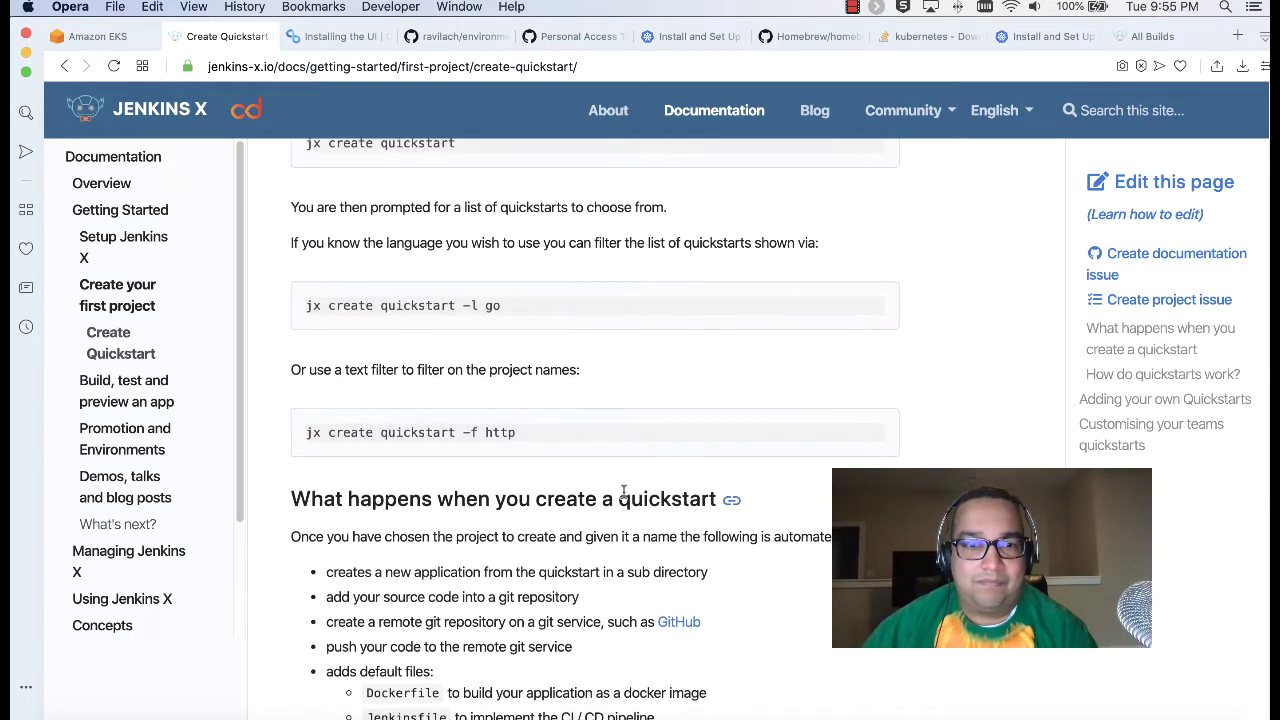
{"action": "left_click_drag", "start_coordinate": [516, 434], "coordinate": [307, 432]}
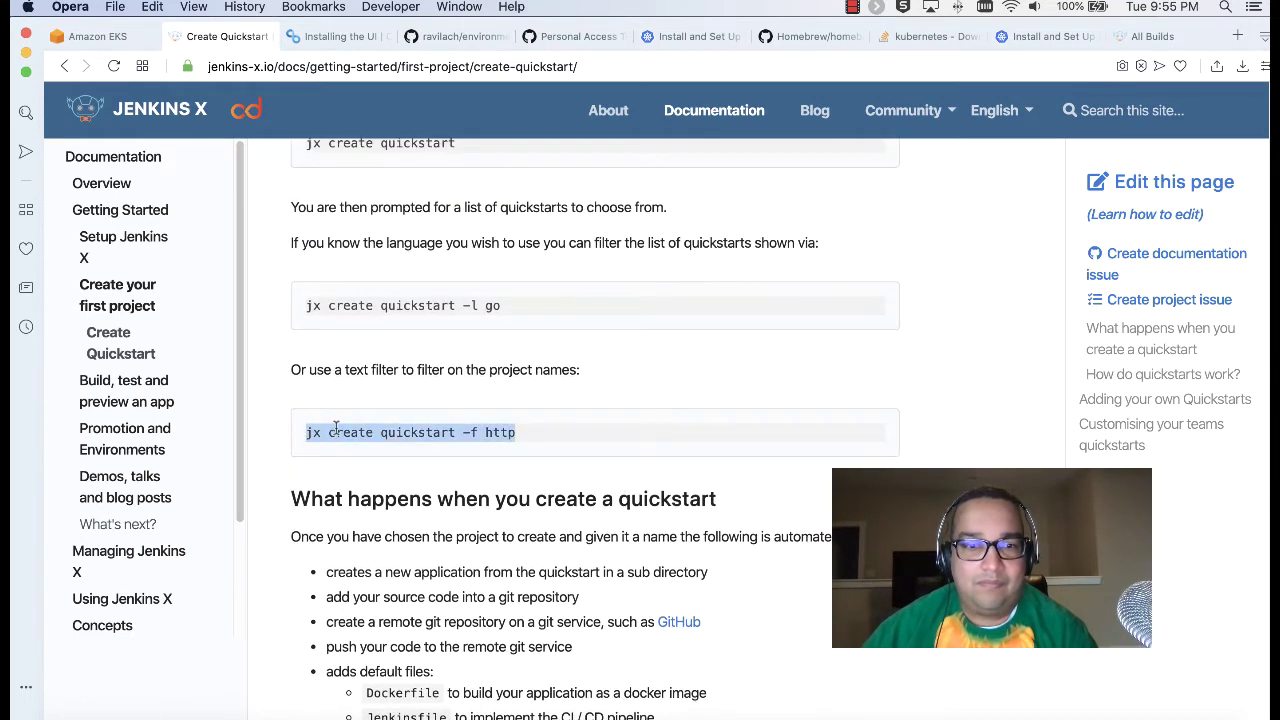
{"action": "right_click", "coordinate": [341, 430]}
{"action": "left_click", "coordinate": [390, 497]}
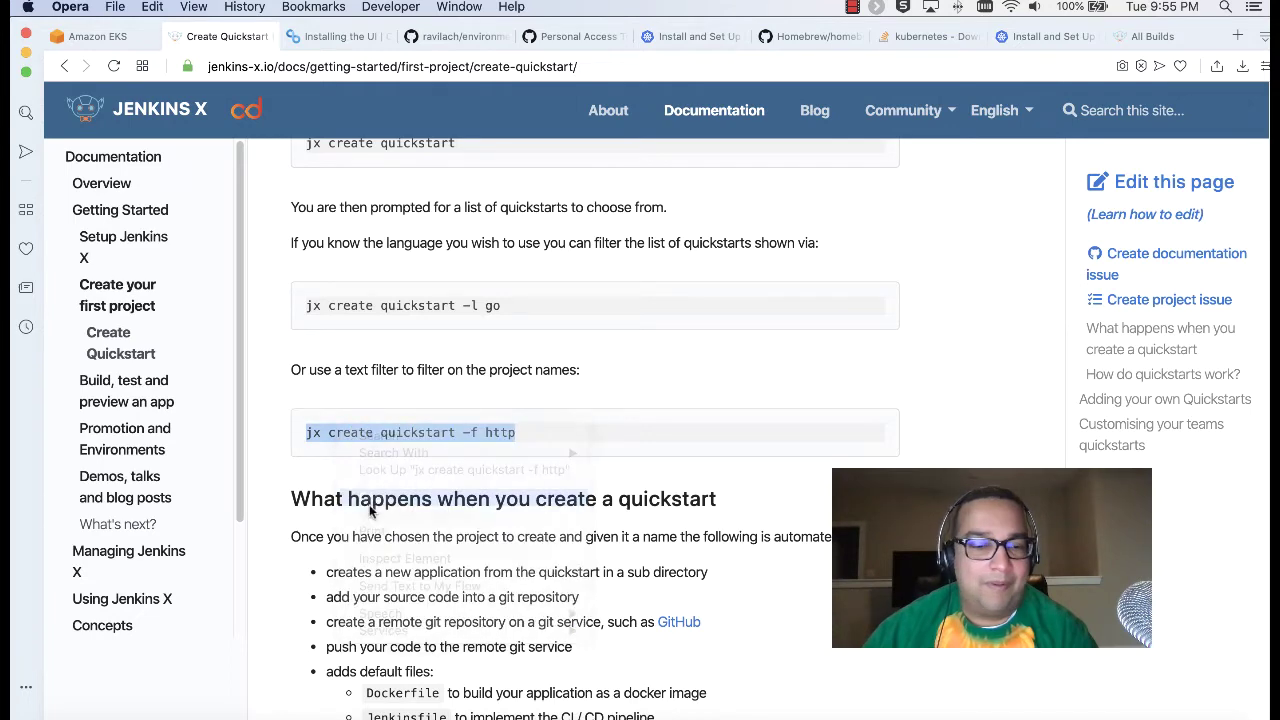
{"action": "key", "text": "super+Tab"}
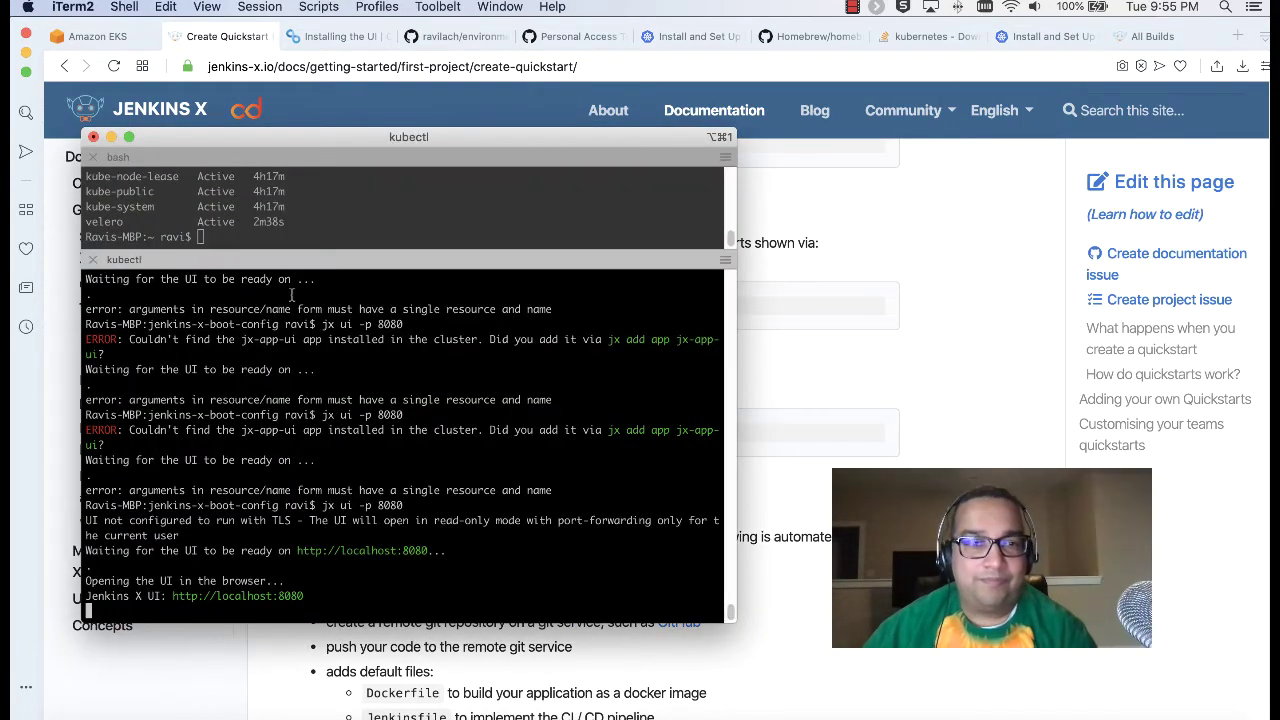
Step: Enlarge the upper bash pane and clear it
{"action": "left_click", "coordinate": [328, 237]}
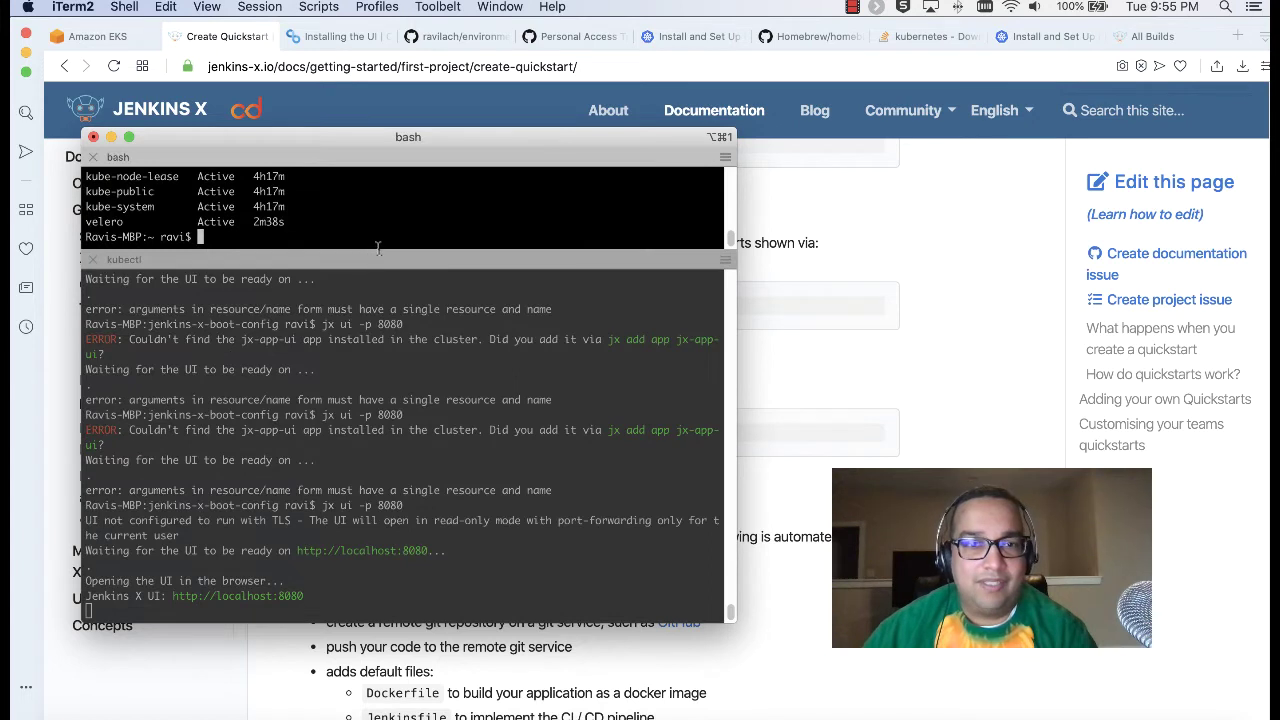
{"action": "left_click_drag", "start_coordinate": [377, 249], "coordinate": [325, 420]}
{"action": "double_click", "coordinate": [319, 401]}
{"action": "left_click", "coordinate": [319, 401]}
{"action": "type", "text": "cl"}
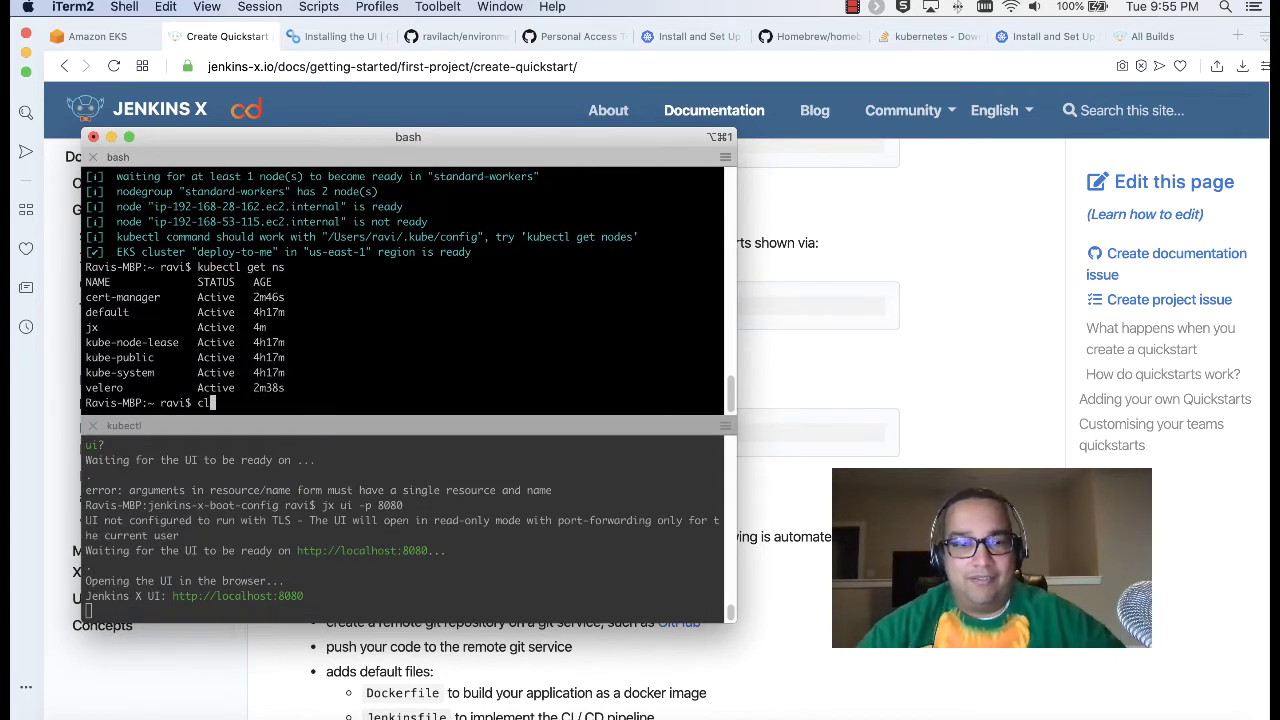
{"action": "type", "text": "ear"}
{"action": "key", "text": "Return"}
Step: Change into Documents/Blogs/Jenkins X/jenkins-x-boot-config and clear the pane
{"action": "type", "text": "cd Doc"}
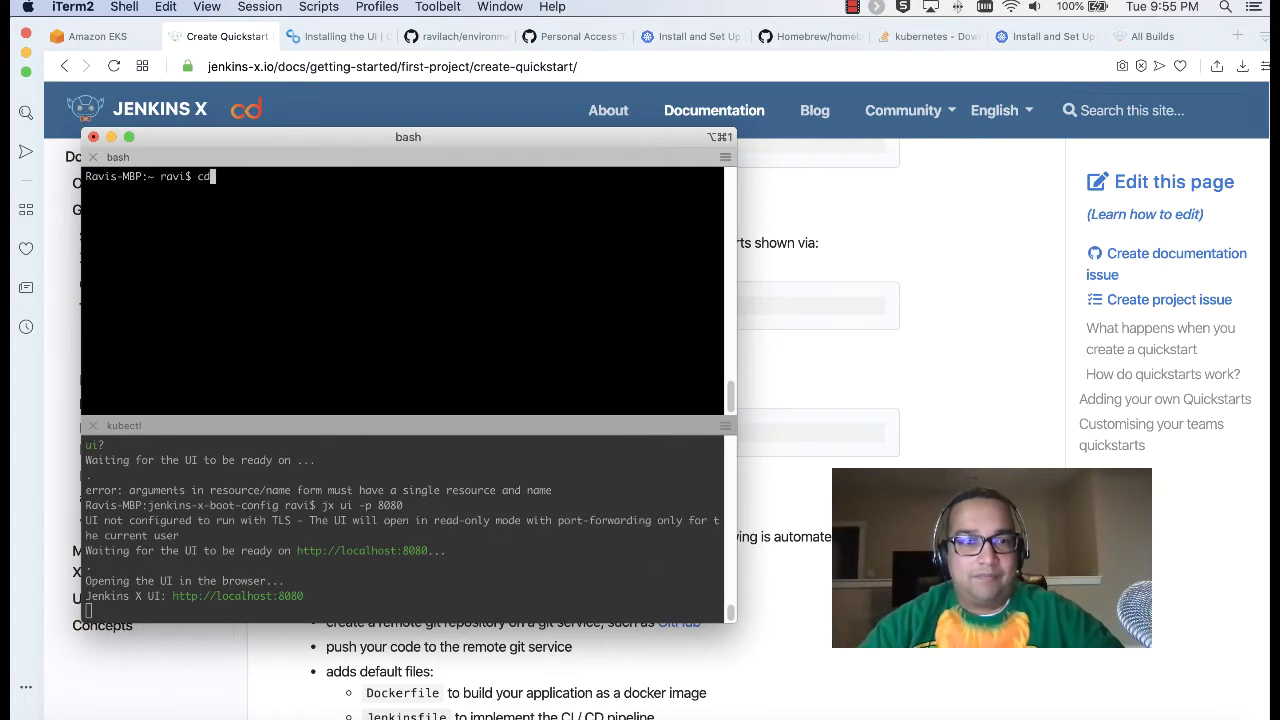
{"action": "key", "text": "Tab"}
{"action": "type", "text": "Bl"}
{"action": "key", "text": "Tab"}
{"action": "type", "text": "Je"}
{"action": "key", "text": "Tab"}
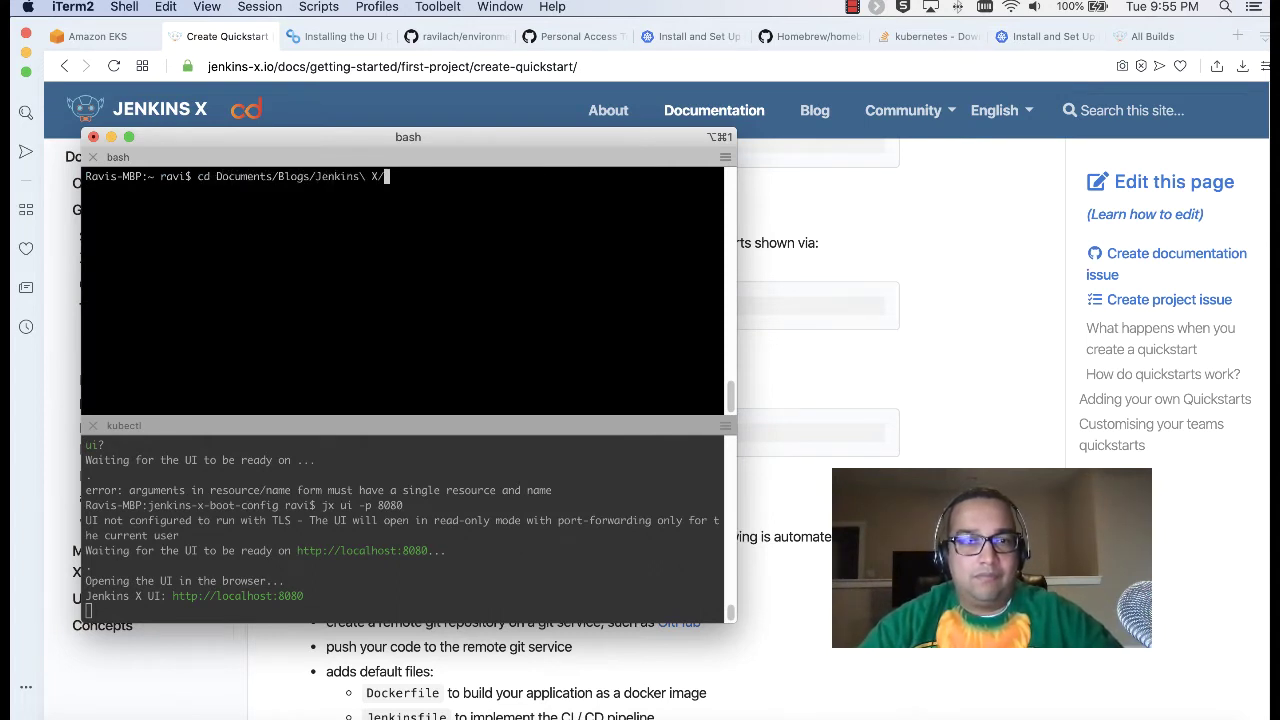
{"action": "key", "text": "Return"}
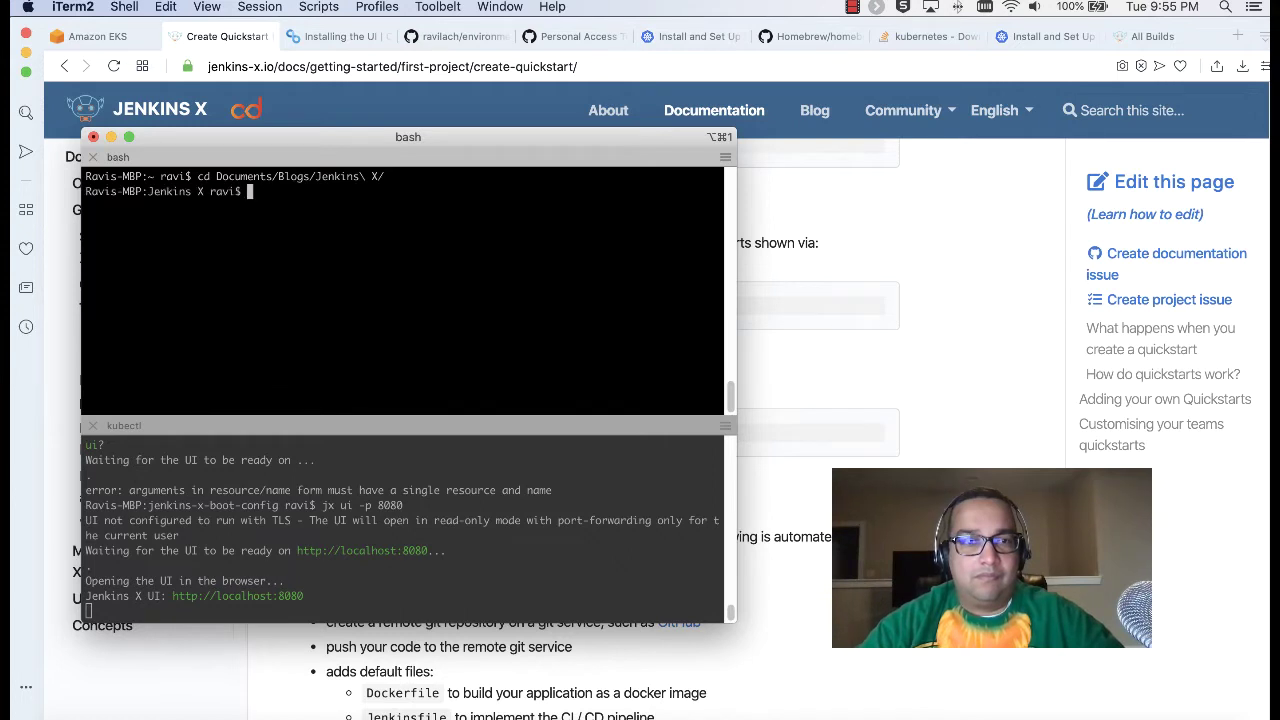
{"action": "type", "text": "ls"}
{"action": "key", "text": "Return"}
{"action": "type", "text": "cd je"}
{"action": "key", "text": "Tab"}
{"action": "key", "text": "Return"}
{"action": "type", "text": "clear"}
{"action": "key", "text": "Return"}
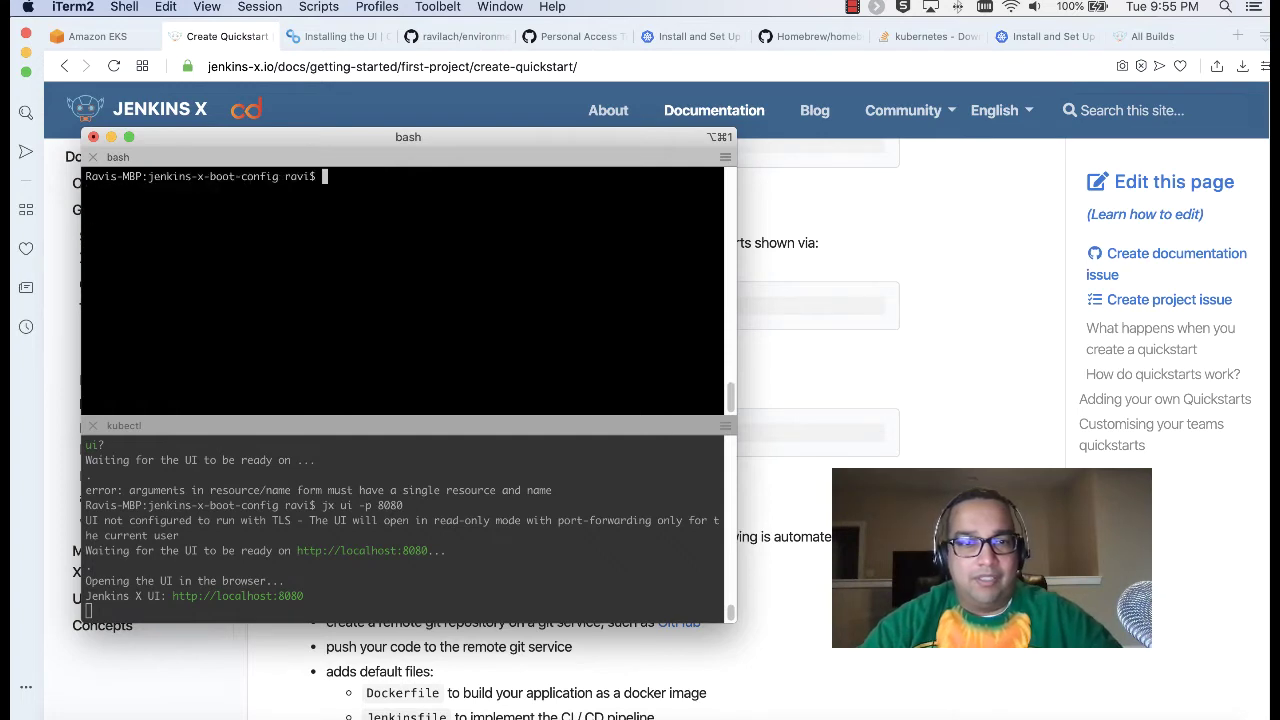
Step: Run 'jx create quickstart -f http' copied from the docs, listing the available http quickstarts
{"action": "key", "text": "super+Tab"}
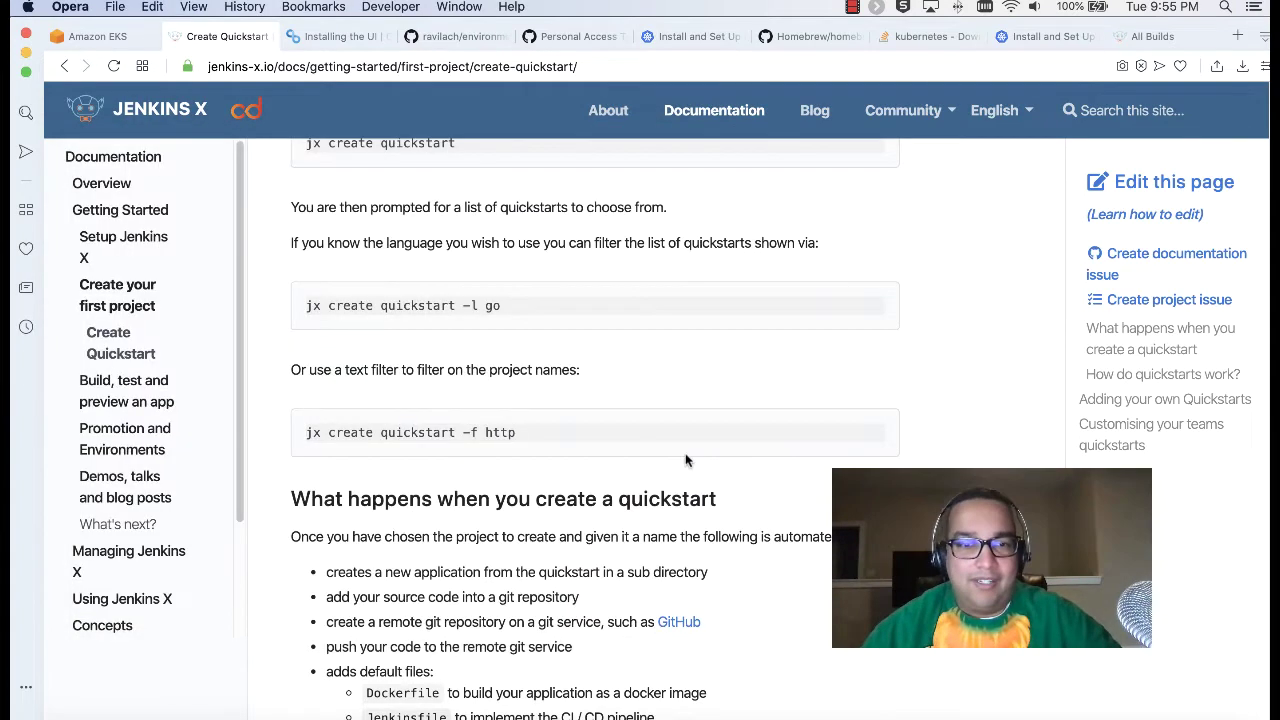
{"action": "left_click_drag", "start_coordinate": [560, 443], "coordinate": [312, 440]}
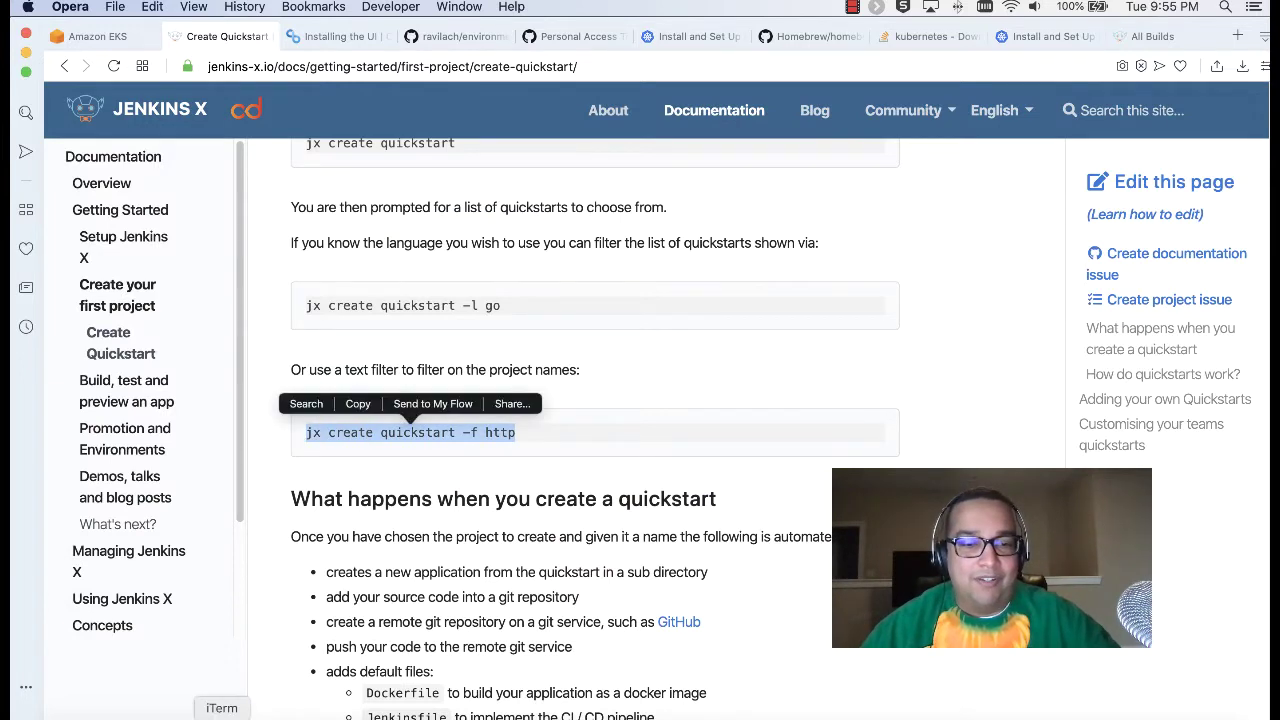
{"action": "key", "text": "super+Tab"}
{"action": "key", "text": "super+v"}
{"action": "key", "text": "Return"}
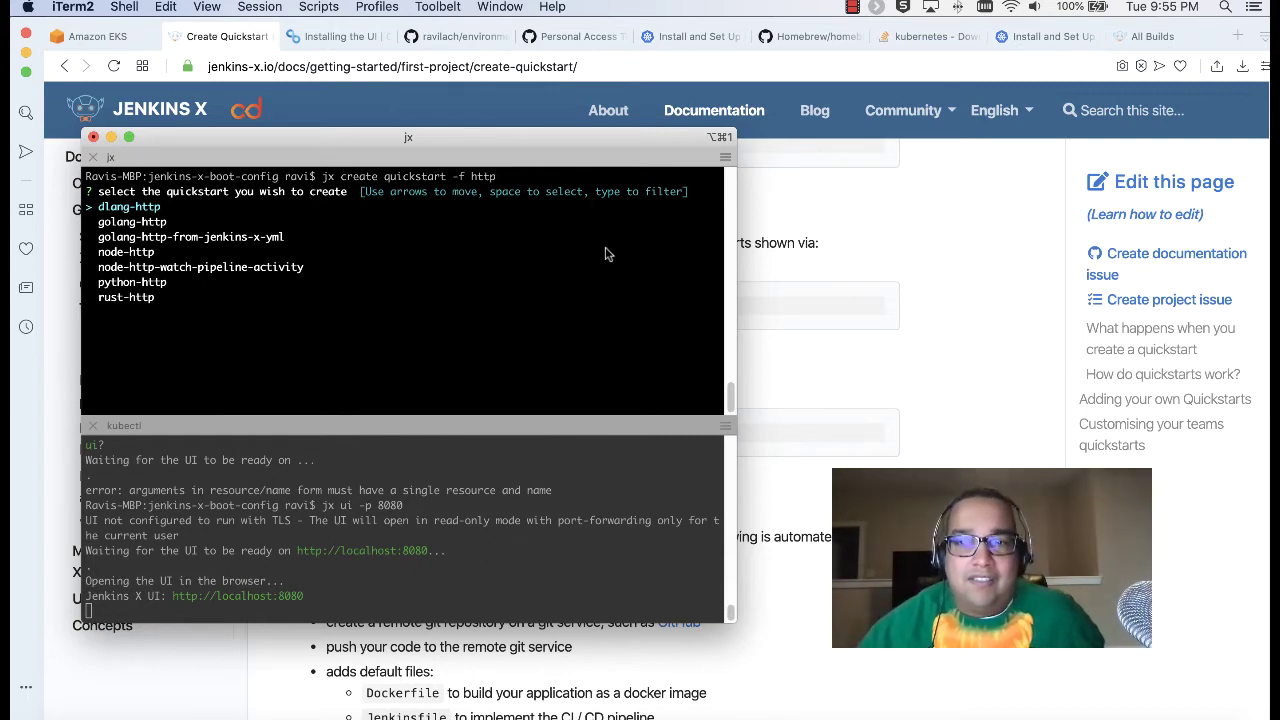
{"action": "left_click", "coordinate": [838, 330]}
{"action": "scroll", "coordinate": [710, 380], "scroll_direction": "down", "scroll_amount": 3}
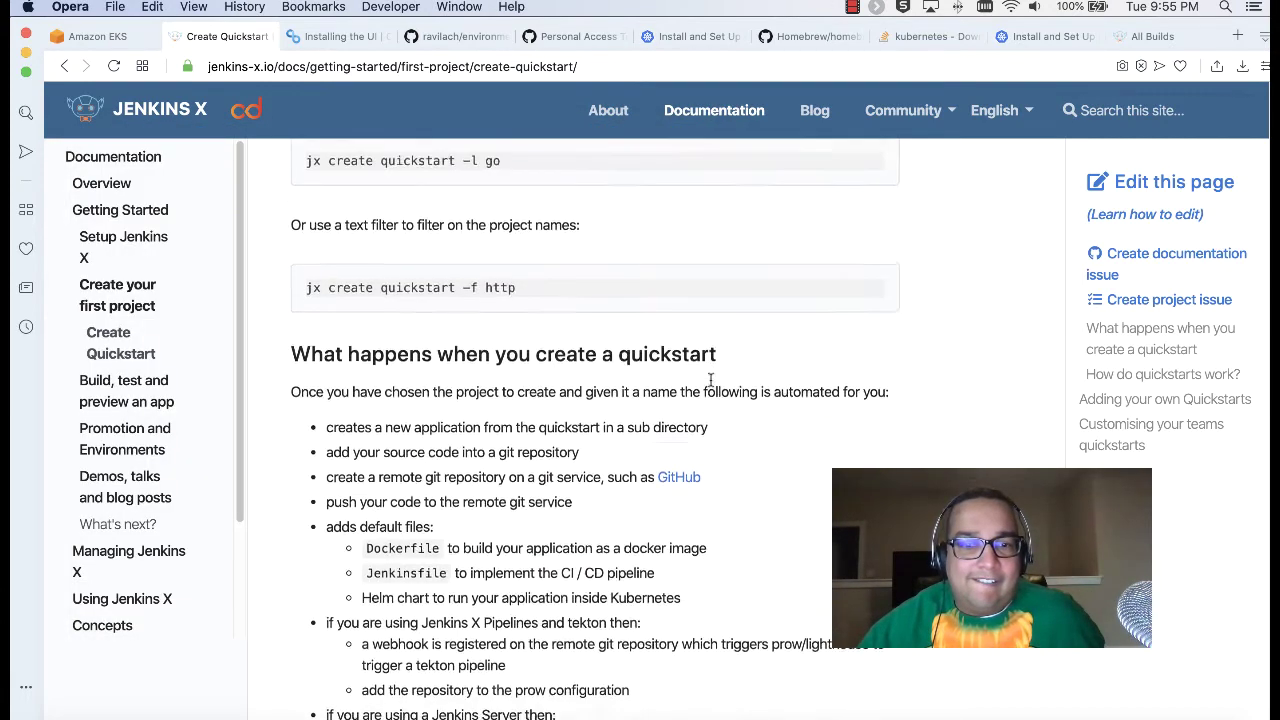
{"action": "scroll", "coordinate": [710, 380], "scroll_direction": "down", "scroll_amount": 4}
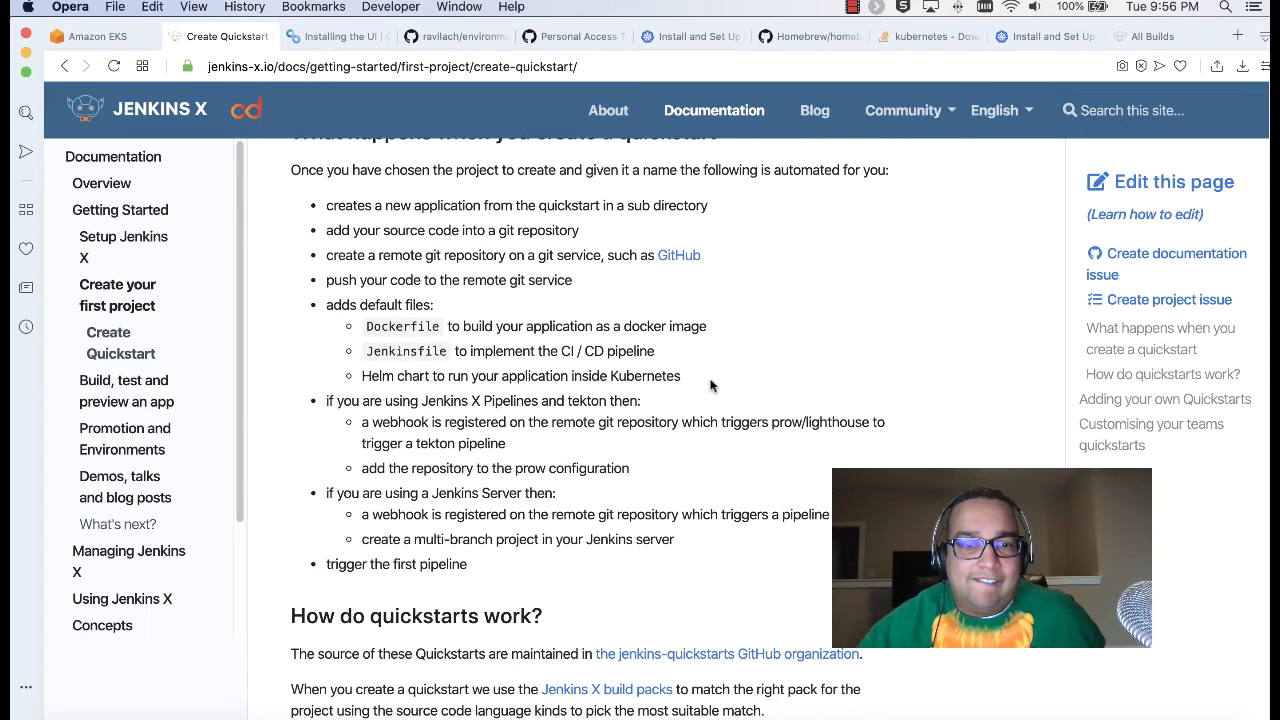
Step: Open the jenkins-quickstarts GitHub organization link from 'How do quickstarts work?' in a new tab
{"action": "scroll", "coordinate": [710, 385], "scroll_direction": "down", "scroll_amount": 3}
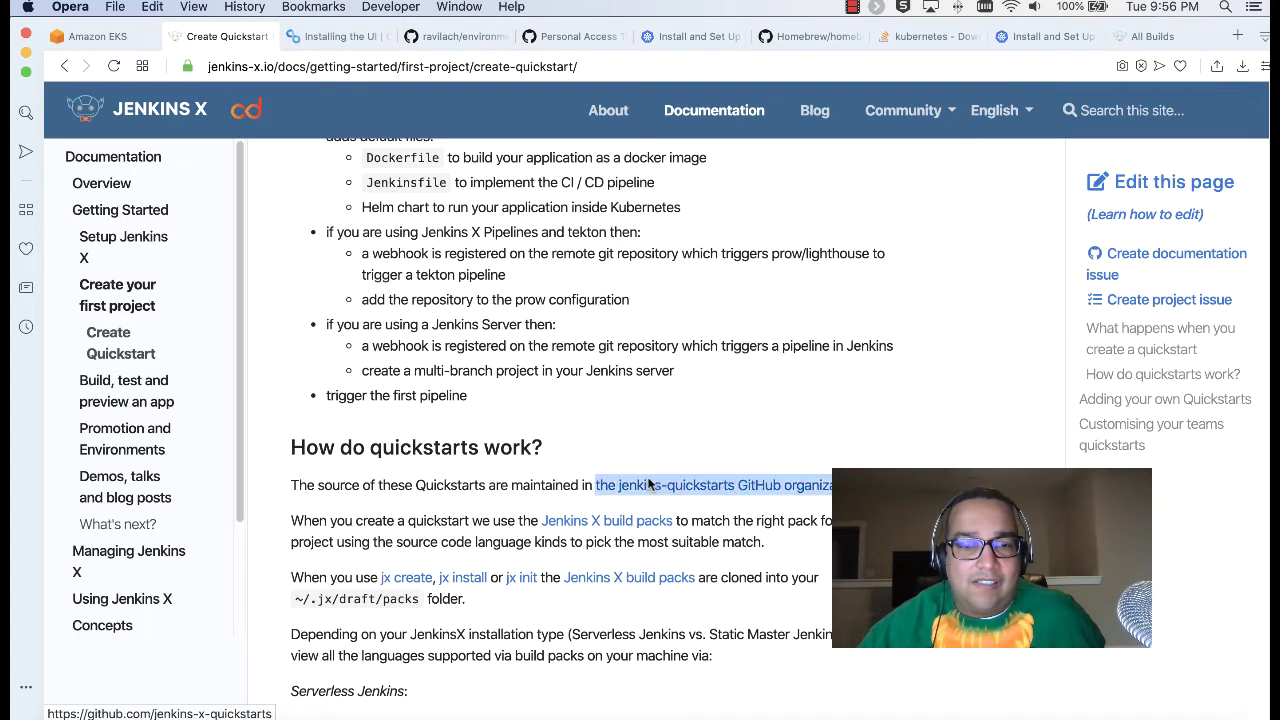
{"action": "right_click", "coordinate": [650, 485]}
{"action": "left_click", "coordinate": [718, 390]}
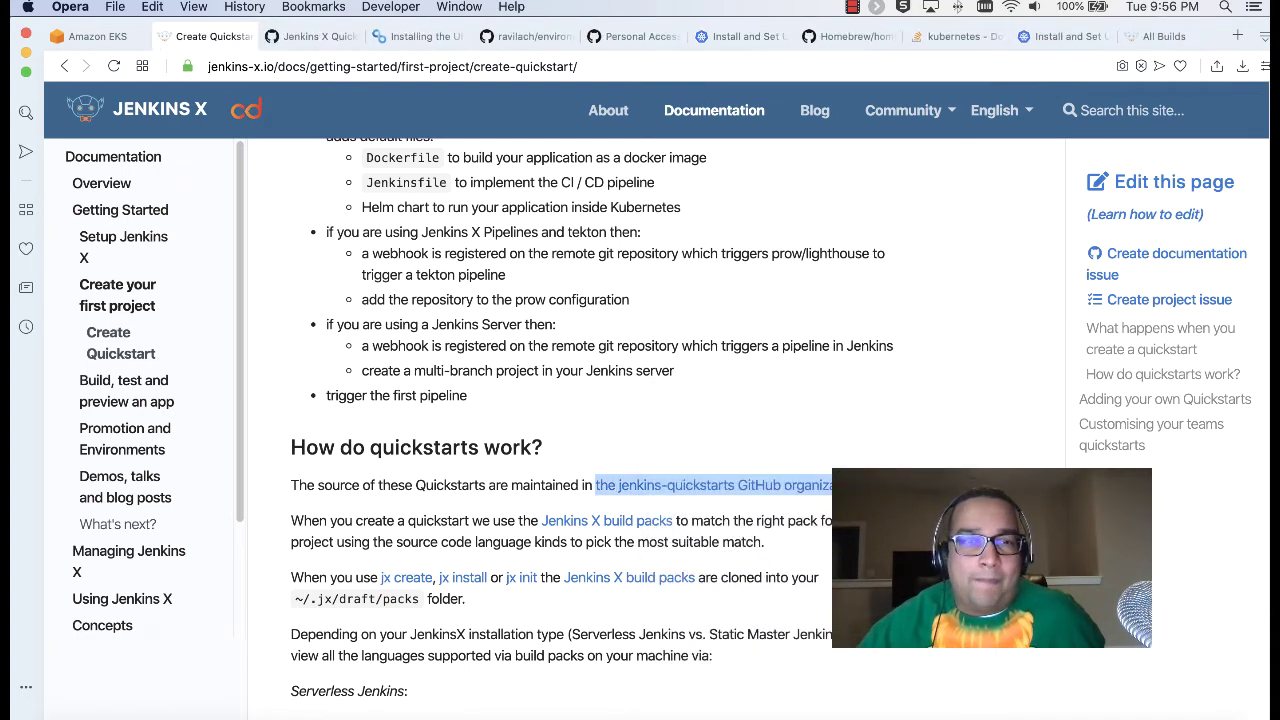
{"action": "left_click", "coordinate": [305, 36]}
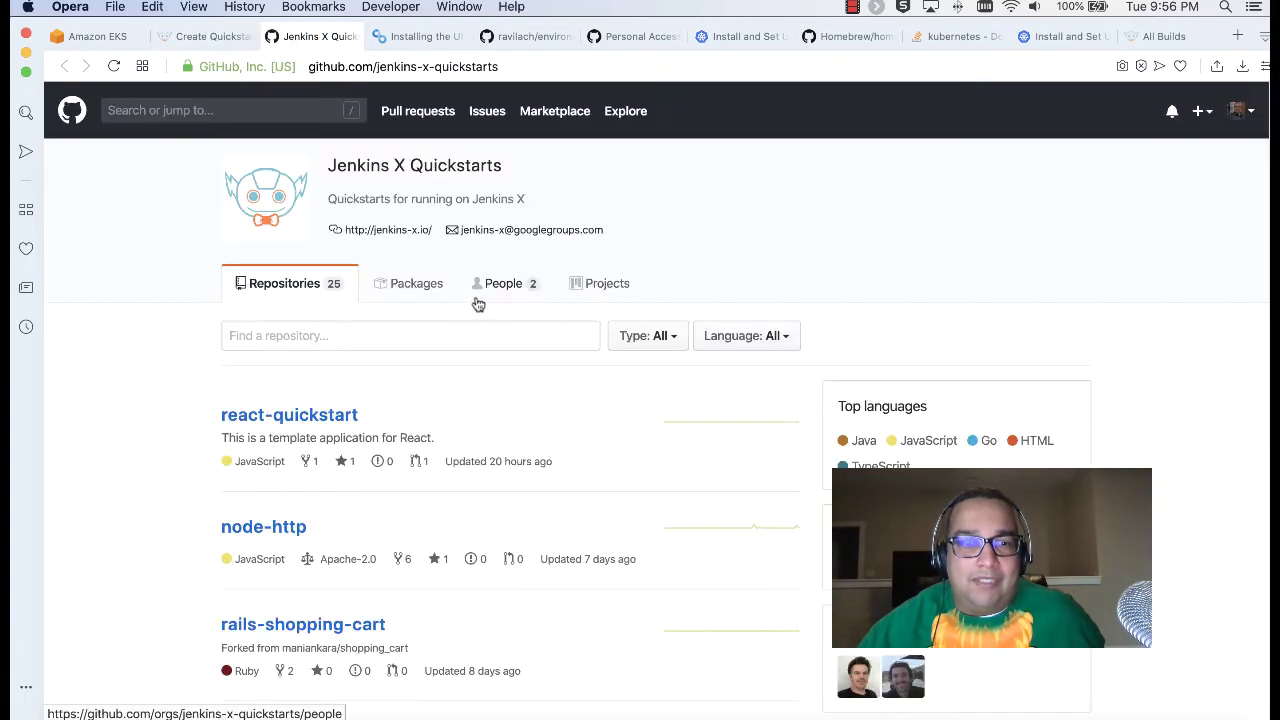
Step: Scroll through all 25 jenkins-x-quickstarts repositories down to the footer and back to the top
{"action": "scroll", "coordinate": [493, 305], "scroll_direction": "down", "scroll_amount": 5}
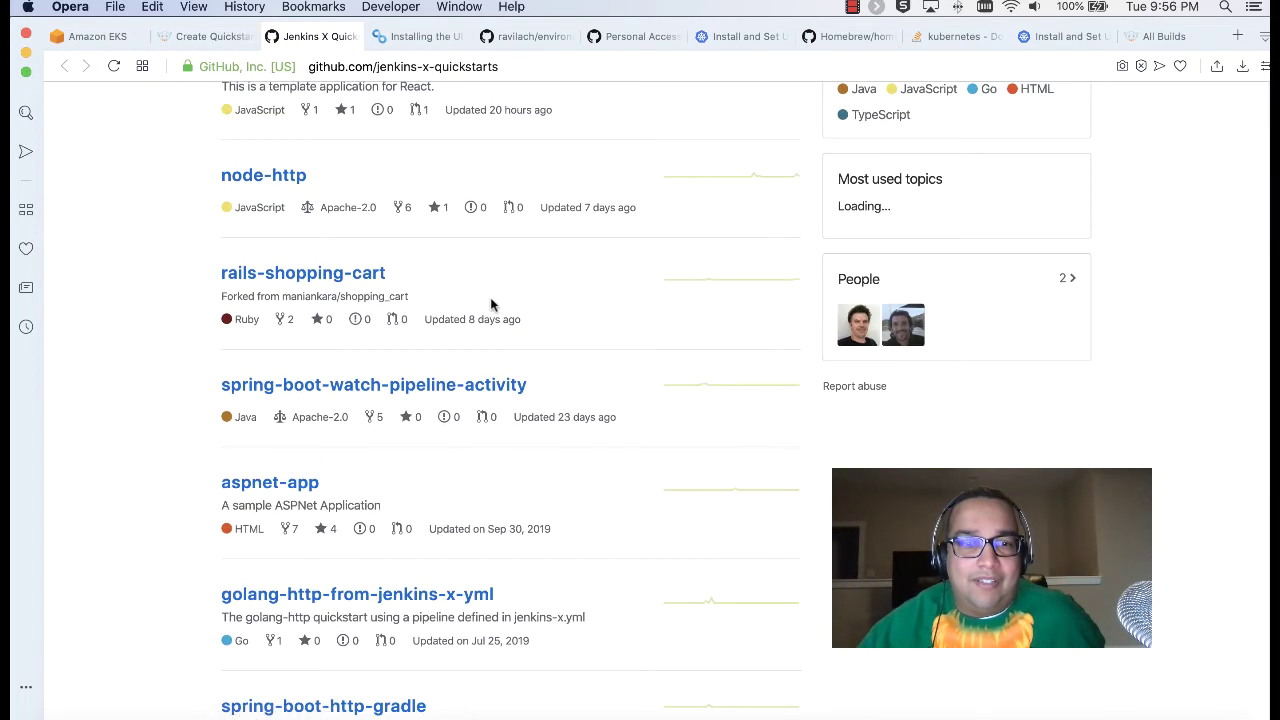
{"action": "scroll", "coordinate": [491, 304], "scroll_direction": "down", "scroll_amount": 2}
{"action": "scroll", "coordinate": [491, 304], "scroll_direction": "down", "scroll_amount": 7}
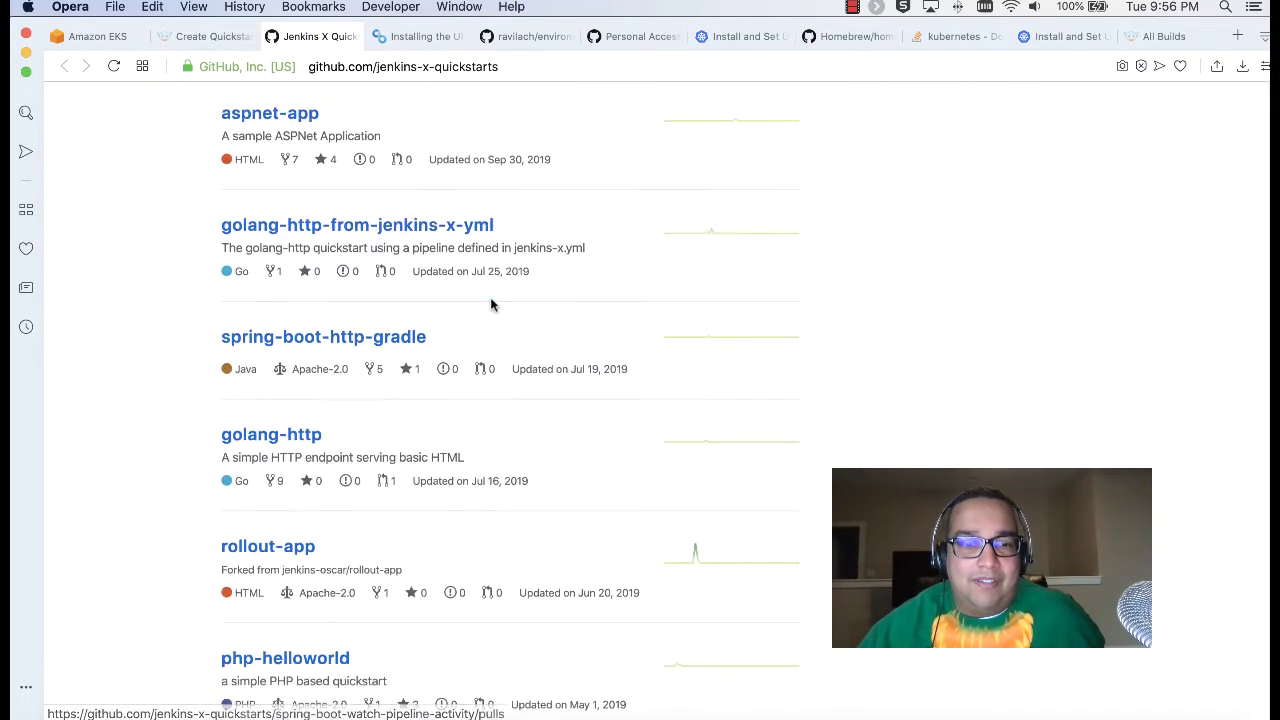
{"action": "scroll", "coordinate": [491, 304], "scroll_direction": "down", "scroll_amount": 2}
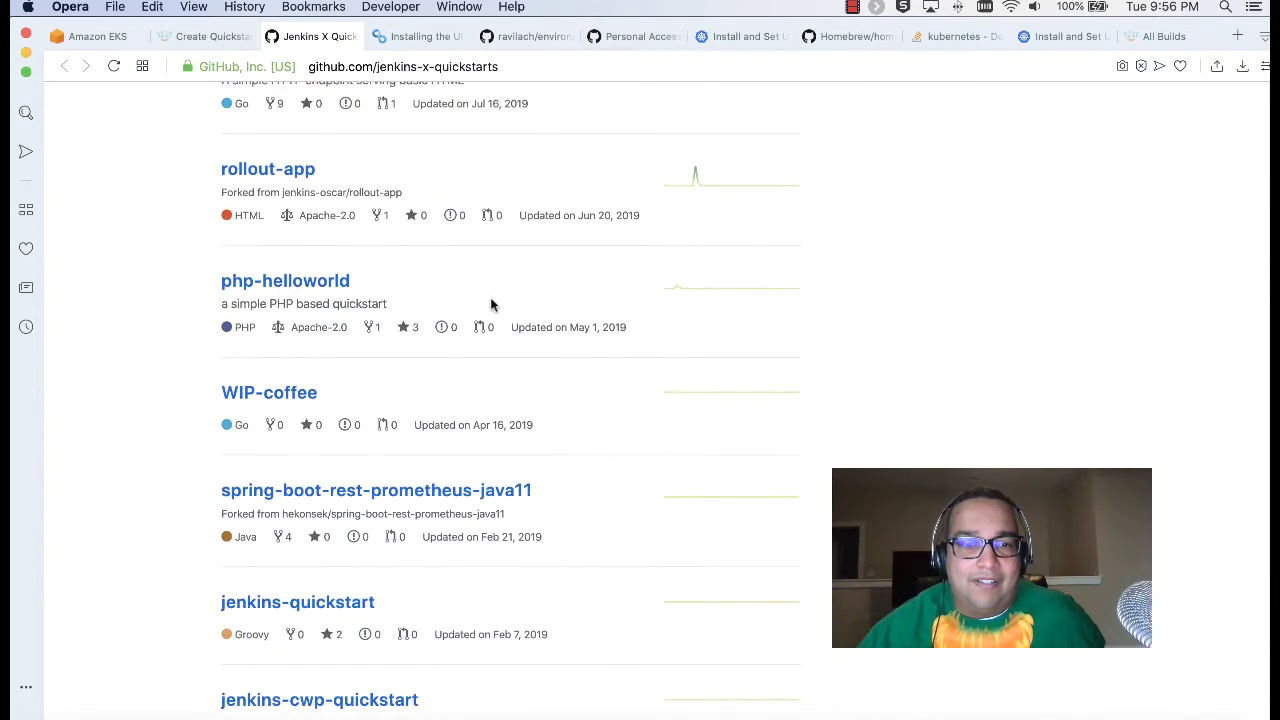
{"action": "scroll", "coordinate": [491, 304], "scroll_direction": "down", "scroll_amount": 3}
{"action": "scroll", "coordinate": [491, 305], "scroll_direction": "down", "scroll_amount": 6}
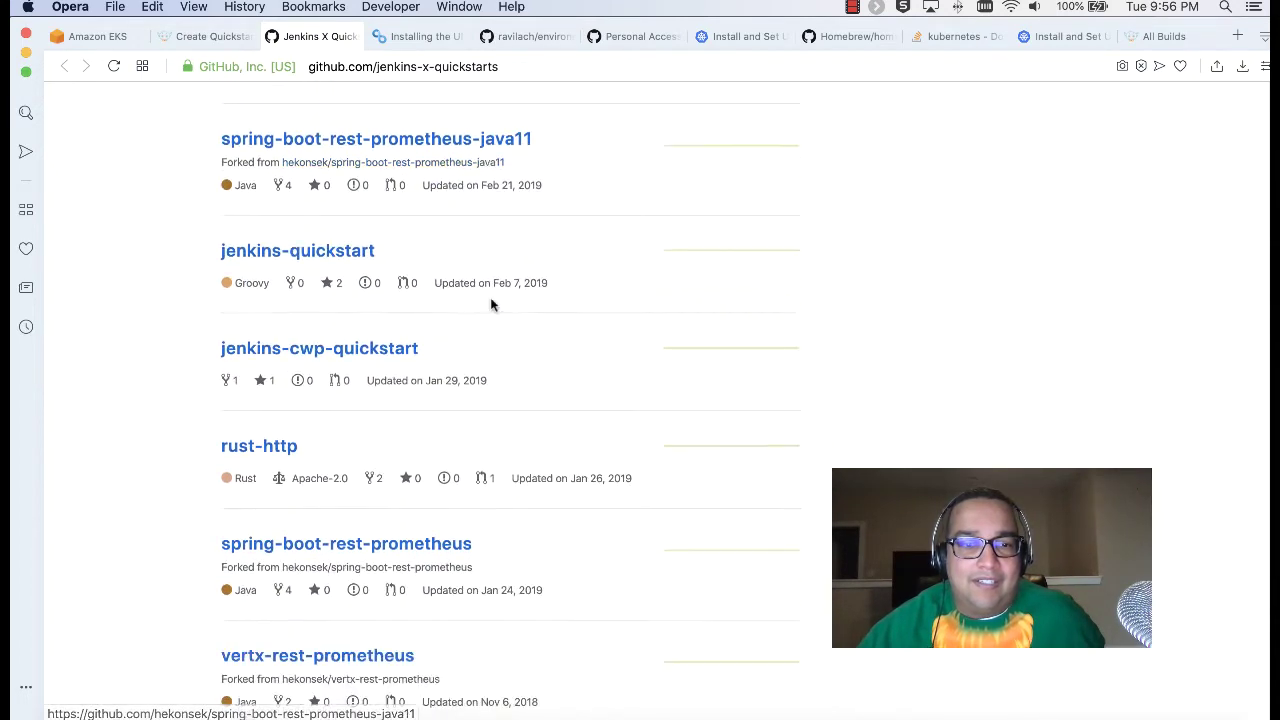
{"action": "scroll", "coordinate": [491, 304], "scroll_direction": "down", "scroll_amount": 3}
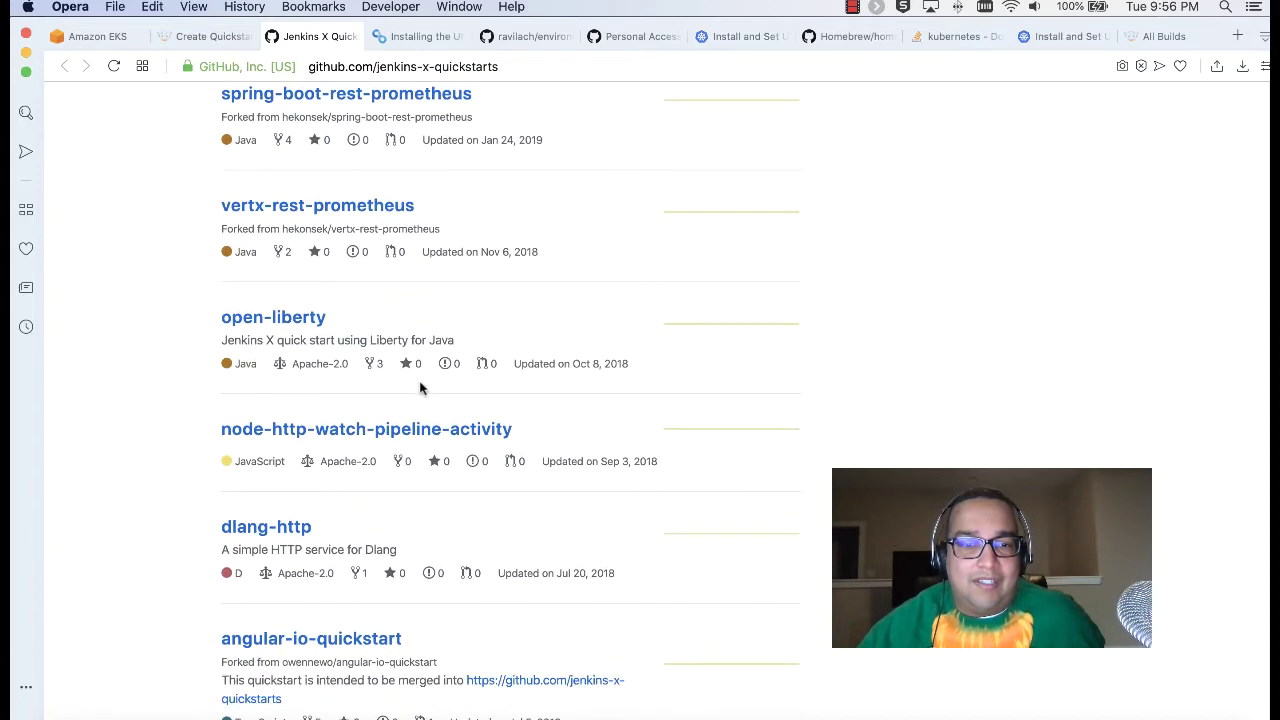
{"action": "scroll", "coordinate": [420, 388], "scroll_direction": "down", "scroll_amount": 6}
{"action": "scroll", "coordinate": [420, 388], "scroll_direction": "down", "scroll_amount": 4}
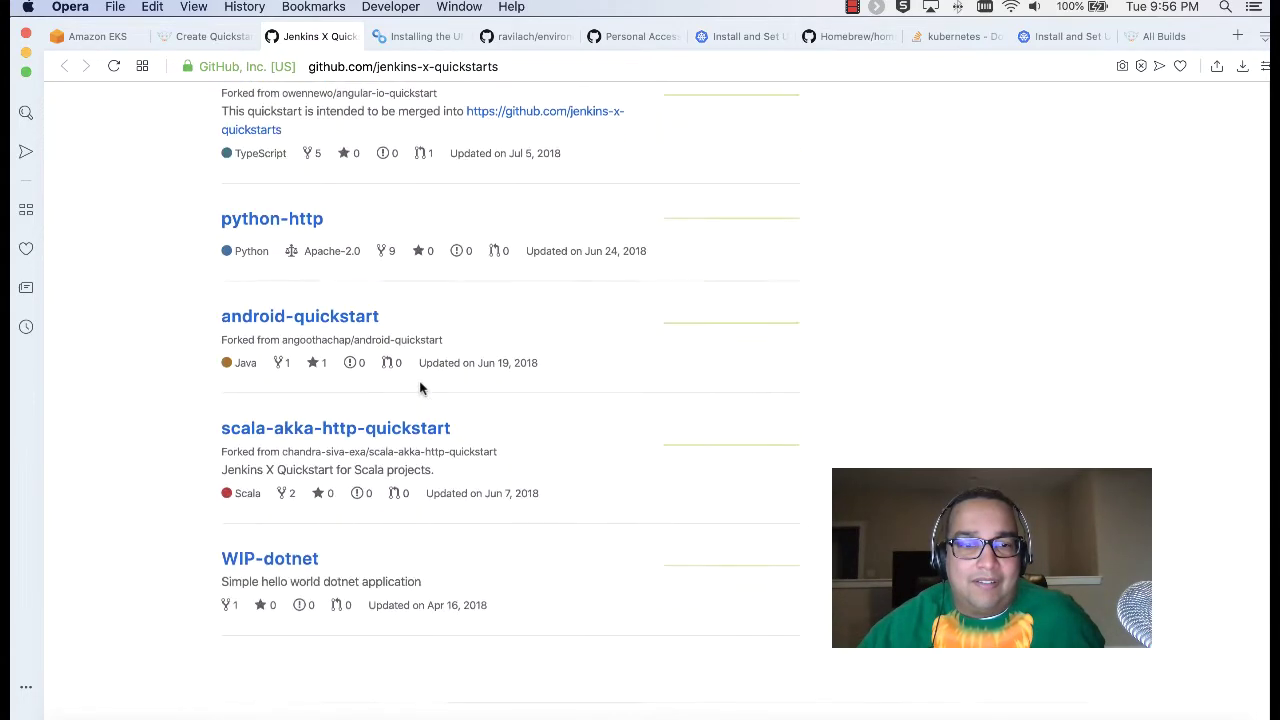
{"action": "scroll", "coordinate": [420, 385], "scroll_direction": "up", "scroll_amount": 5}
{"action": "scroll", "coordinate": [420, 385], "scroll_direction": "up", "scroll_amount": 15}
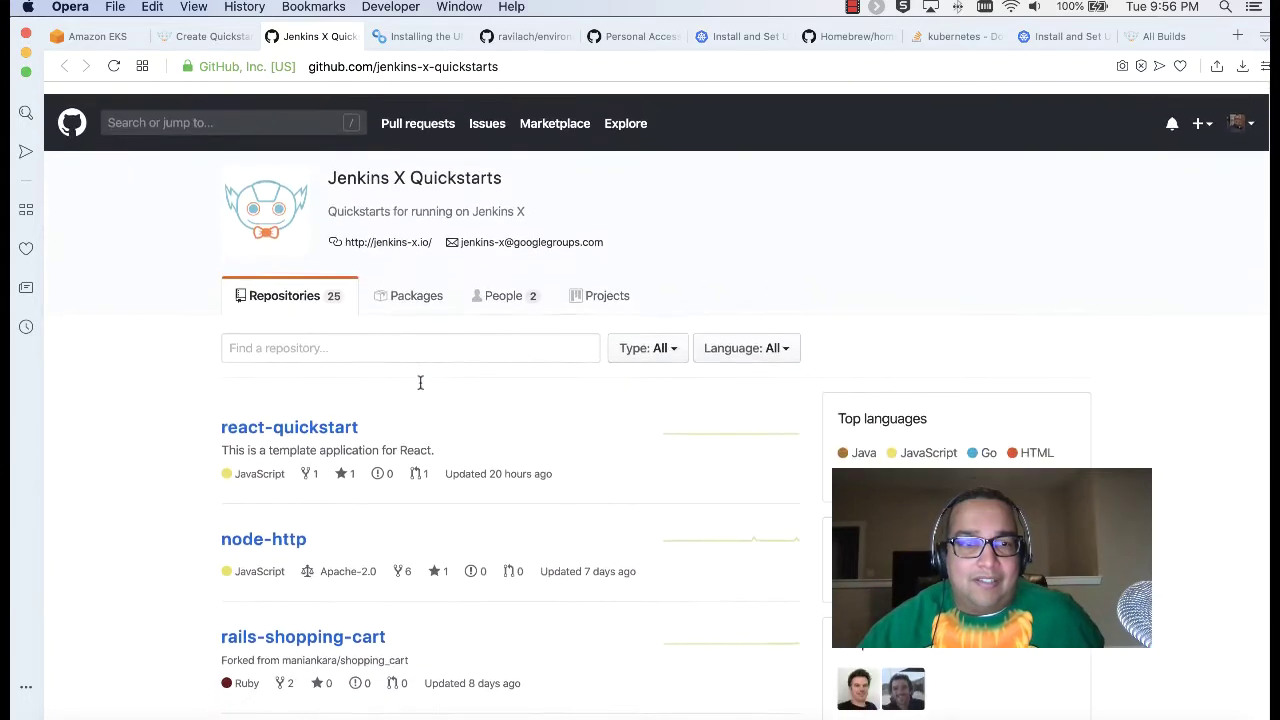
{"action": "scroll", "coordinate": [420, 388], "scroll_direction": "down", "scroll_amount": 1}
{"action": "scroll", "coordinate": [420, 388], "scroll_direction": "down", "scroll_amount": 3}
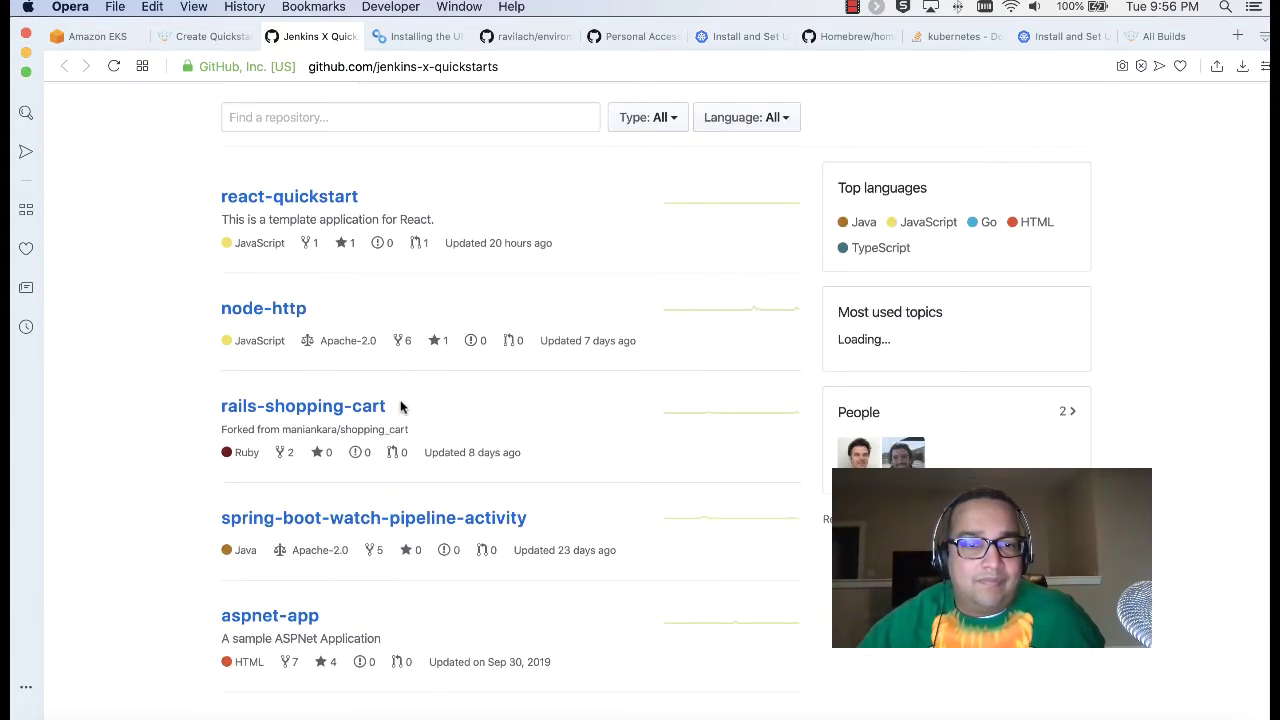
{"action": "scroll", "coordinate": [402, 407], "scroll_direction": "down", "scroll_amount": 1}
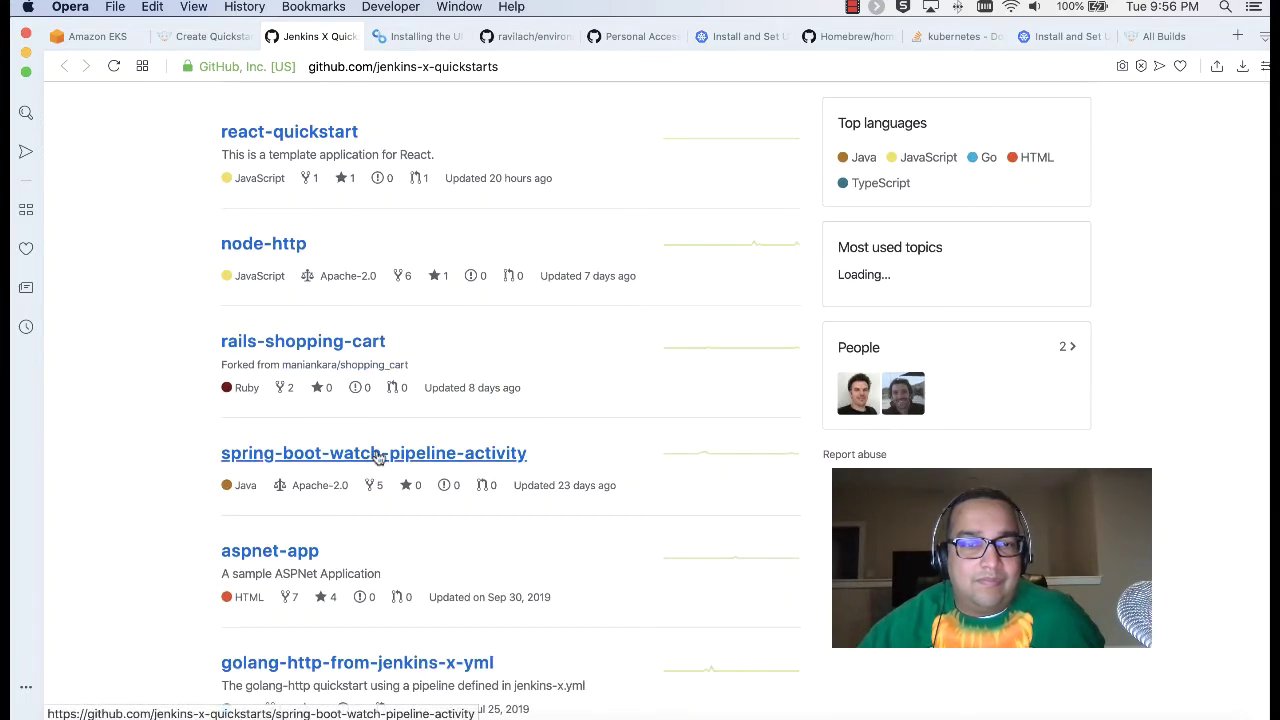
{"action": "scroll", "coordinate": [560, 472], "scroll_direction": "up", "scroll_amount": 5}
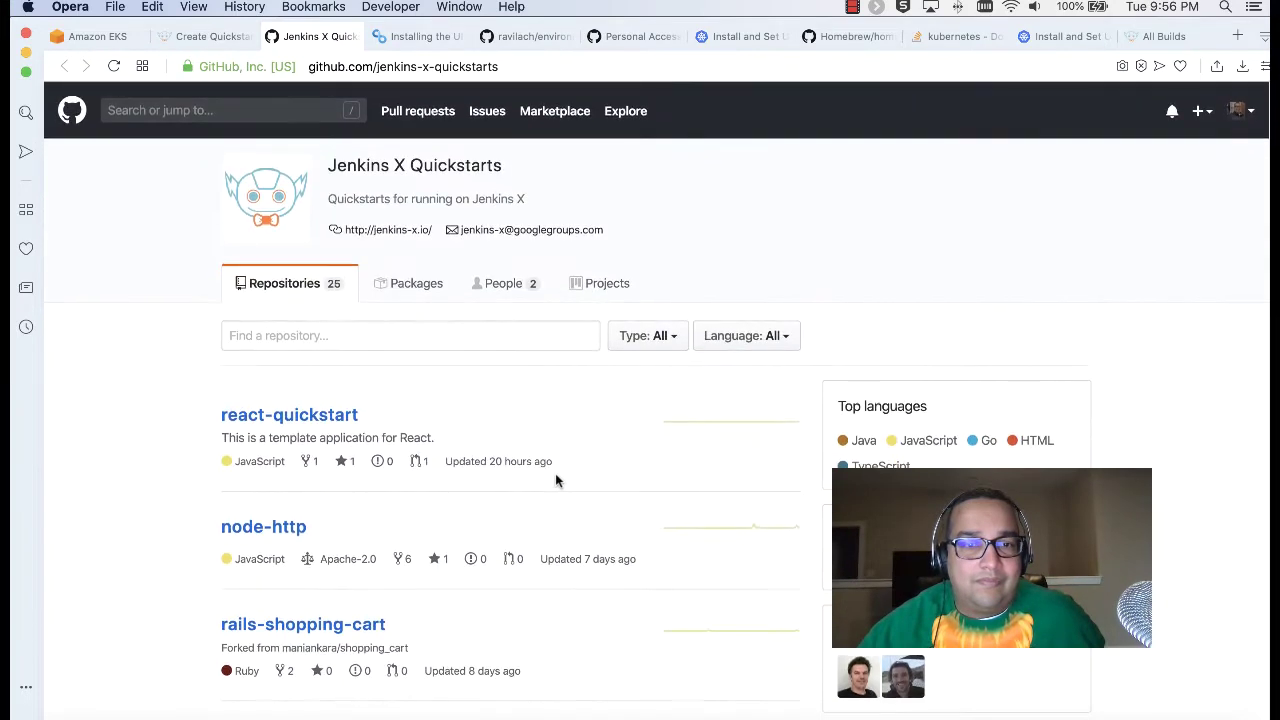
{"action": "scroll", "coordinate": [555, 475], "scroll_direction": "down", "scroll_amount": 1}
{"action": "scroll", "coordinate": [555, 481], "scroll_direction": "down", "scroll_amount": 5}
{"action": "scroll", "coordinate": [555, 478], "scroll_direction": "down", "scroll_amount": 3}
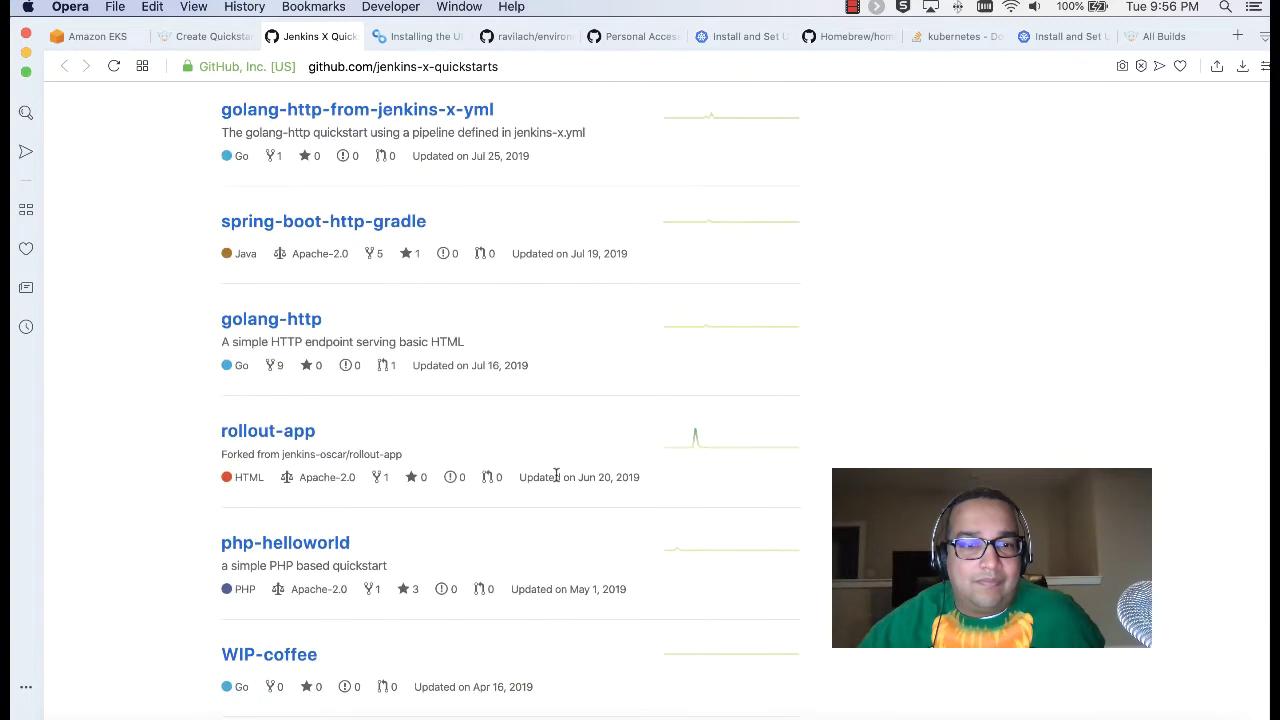
{"action": "scroll", "coordinate": [556, 478], "scroll_direction": "down", "scroll_amount": 3}
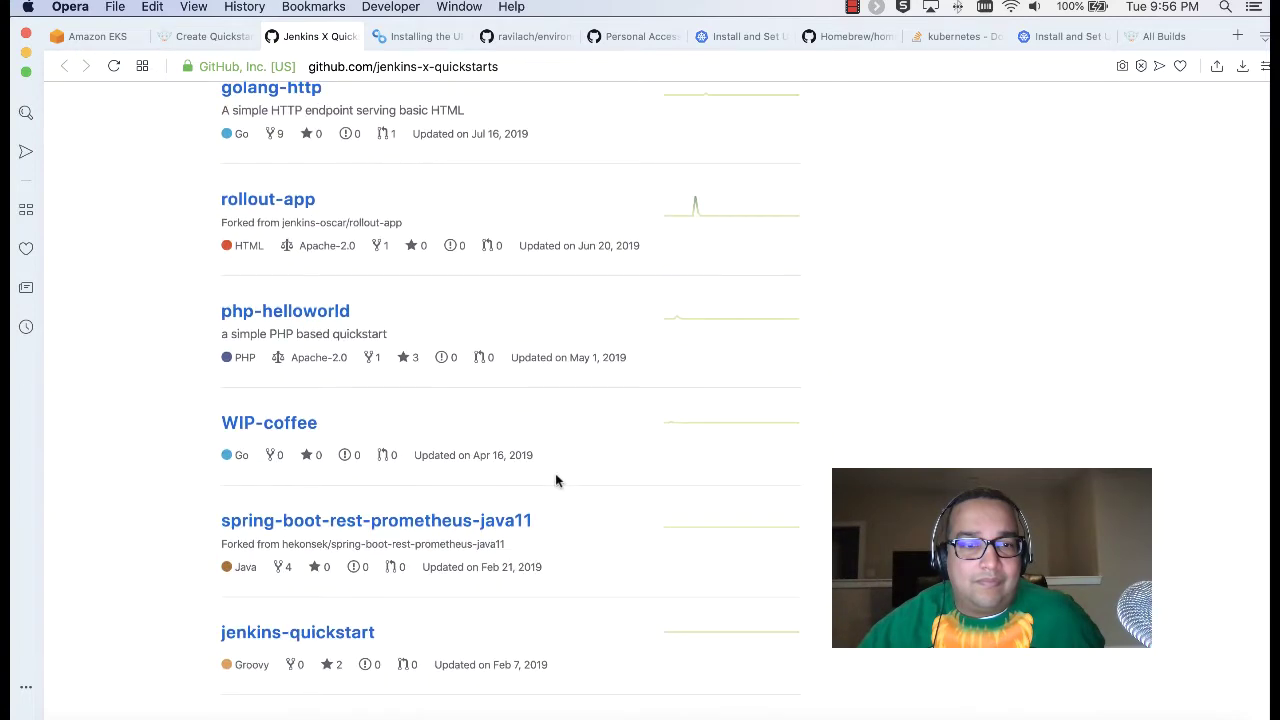
{"action": "scroll", "coordinate": [547, 475], "scroll_direction": "down", "scroll_amount": 3}
{"action": "scroll", "coordinate": [539, 467], "scroll_direction": "down", "scroll_amount": 9}
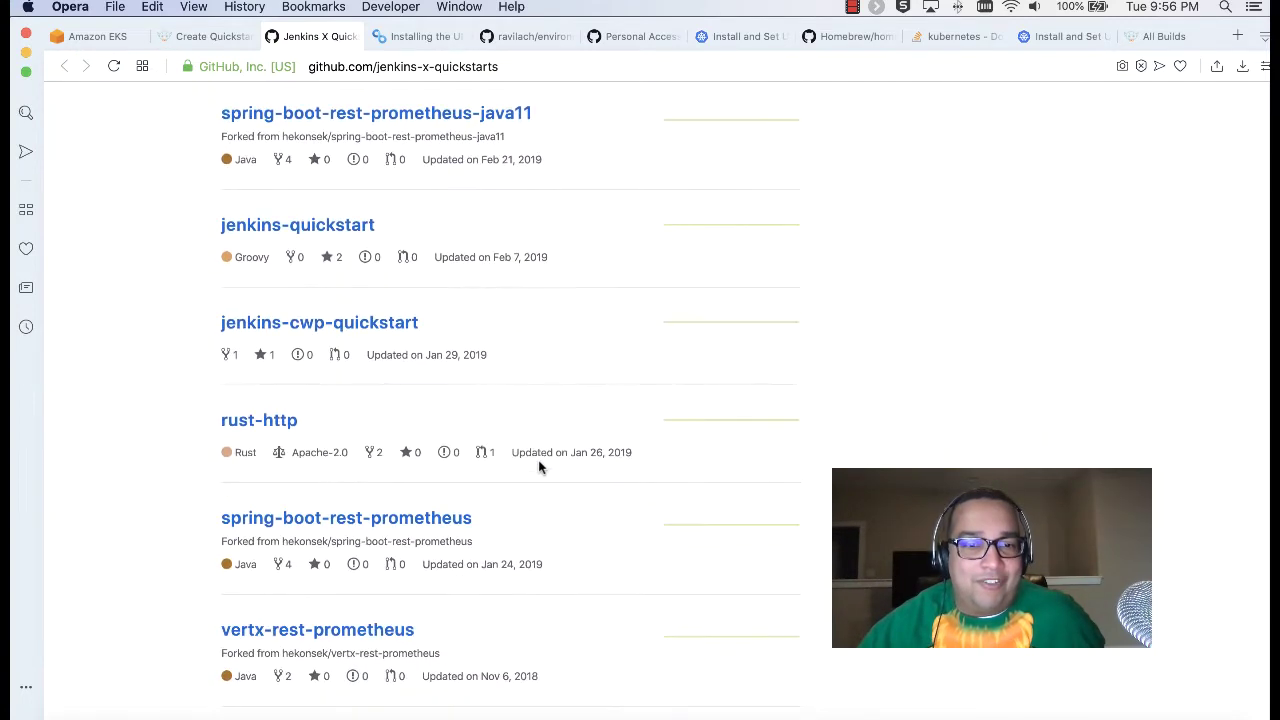
{"action": "scroll", "coordinate": [539, 467], "scroll_direction": "down", "scroll_amount": 4}
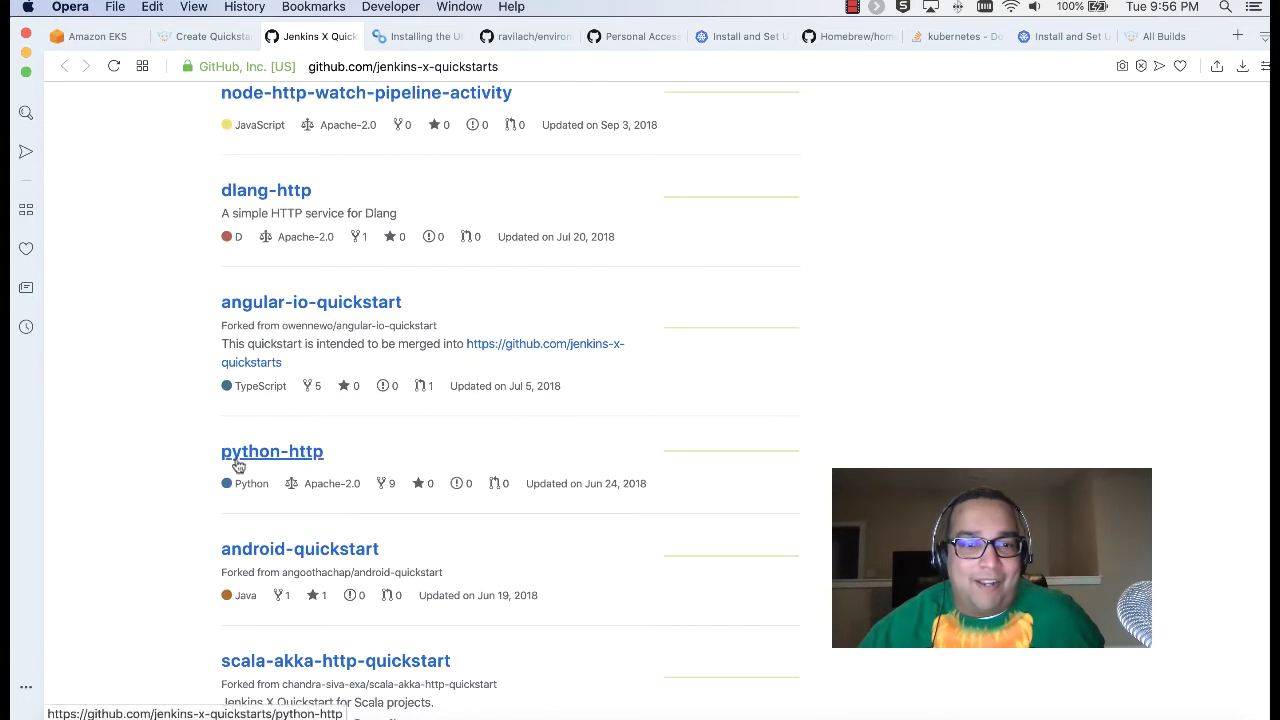
{"action": "scroll", "coordinate": [507, 458], "scroll_direction": "down", "scroll_amount": 3}
{"action": "scroll", "coordinate": [507, 458], "scroll_direction": "down", "scroll_amount": 2}
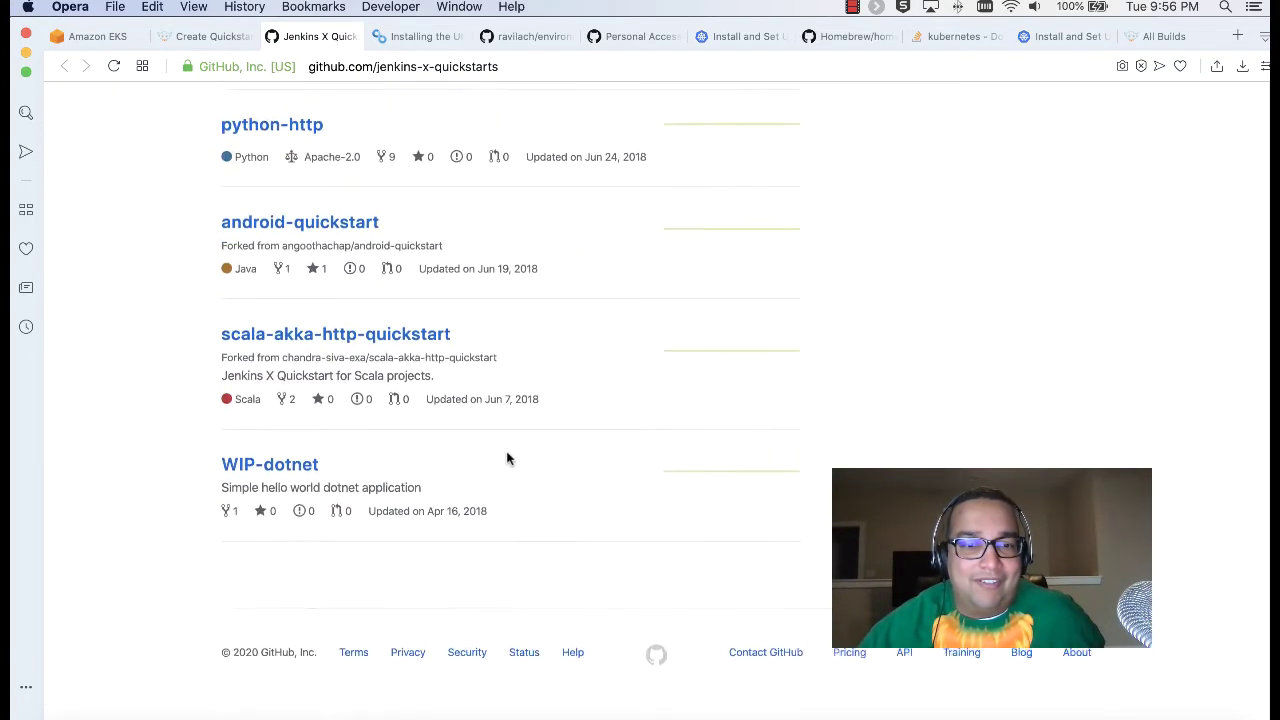
{"action": "scroll", "coordinate": [507, 458], "scroll_direction": "up", "scroll_amount": 20}
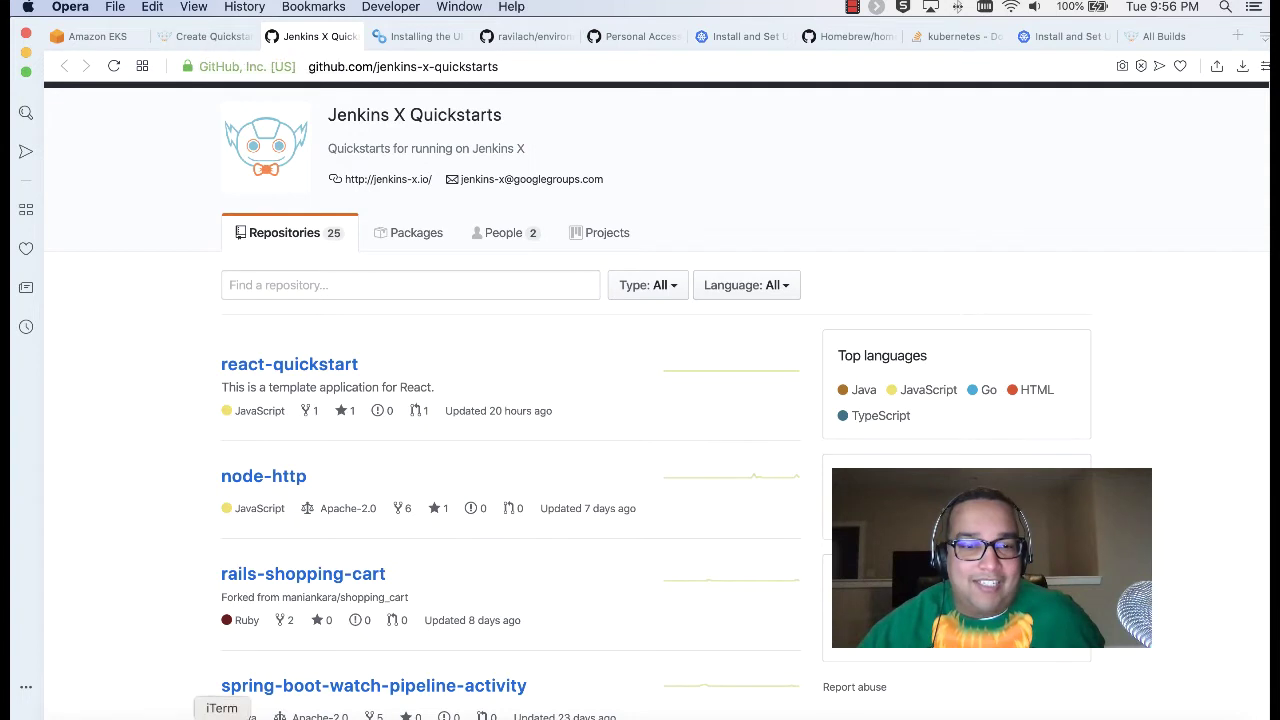
{"action": "left_click", "coordinate": [172, 712]}
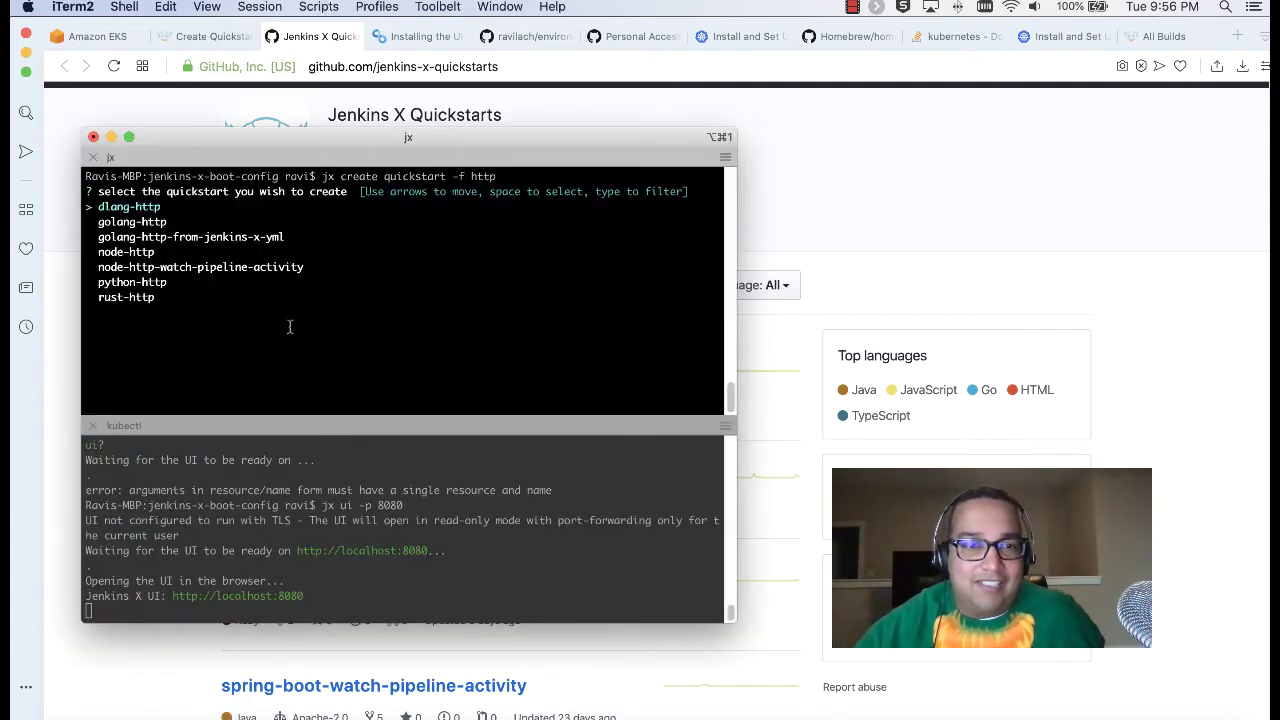
Step: Choose golang-http-from-jenkins-x-yml, enter the GitHub username, and select the token-generation URL
{"action": "key", "text": "Down"}
{"action": "key", "text": "Down"}
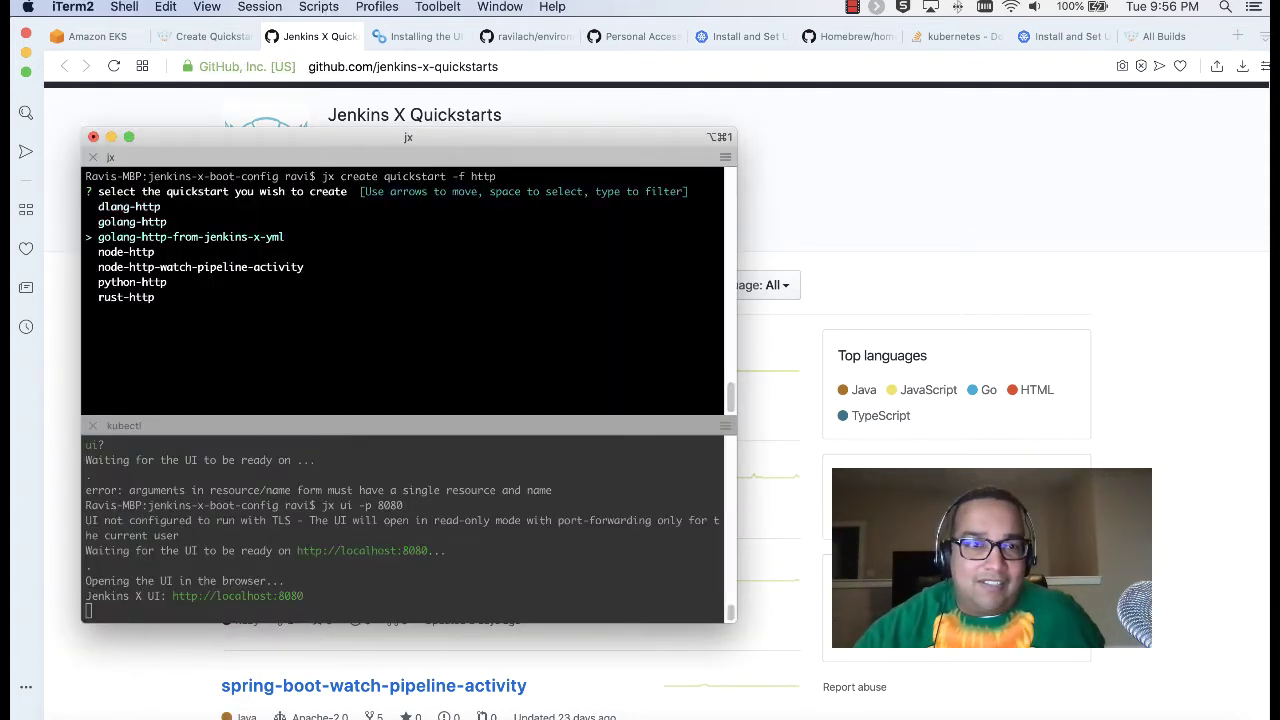
{"action": "key", "text": "Return"}
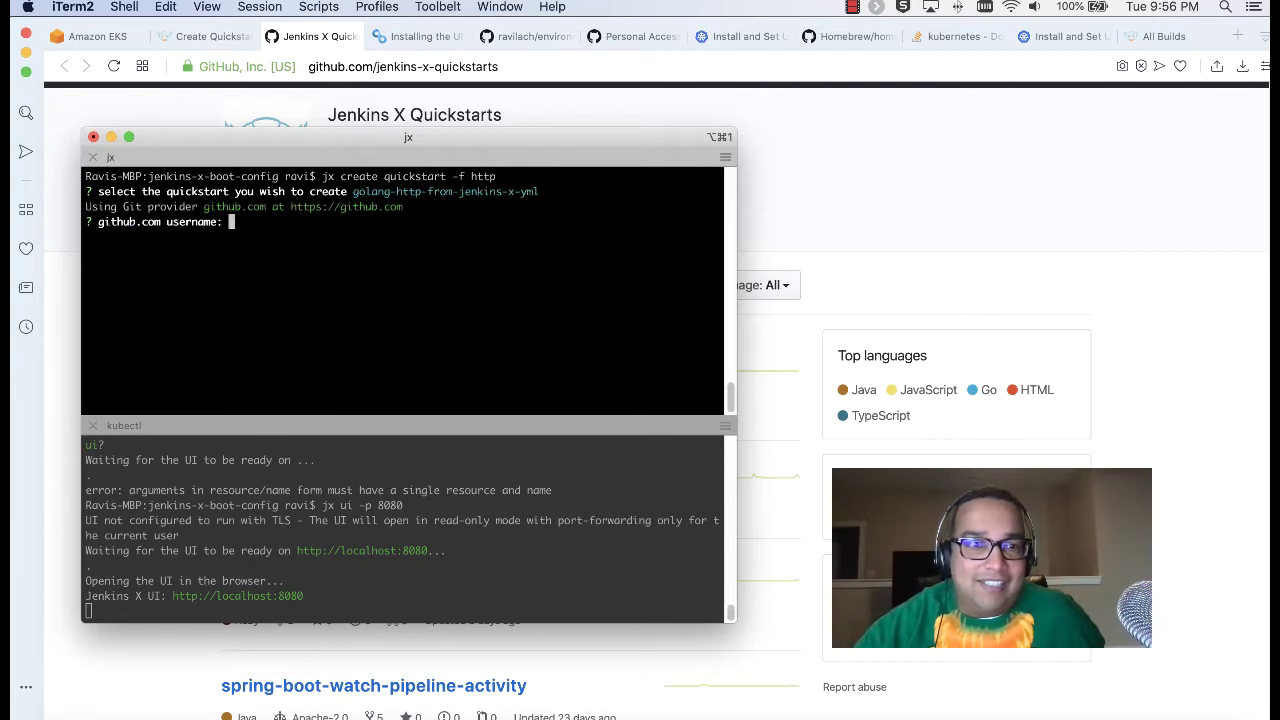
{"action": "type", "text": "ravilach"}
{"action": "key", "text": "Return"}
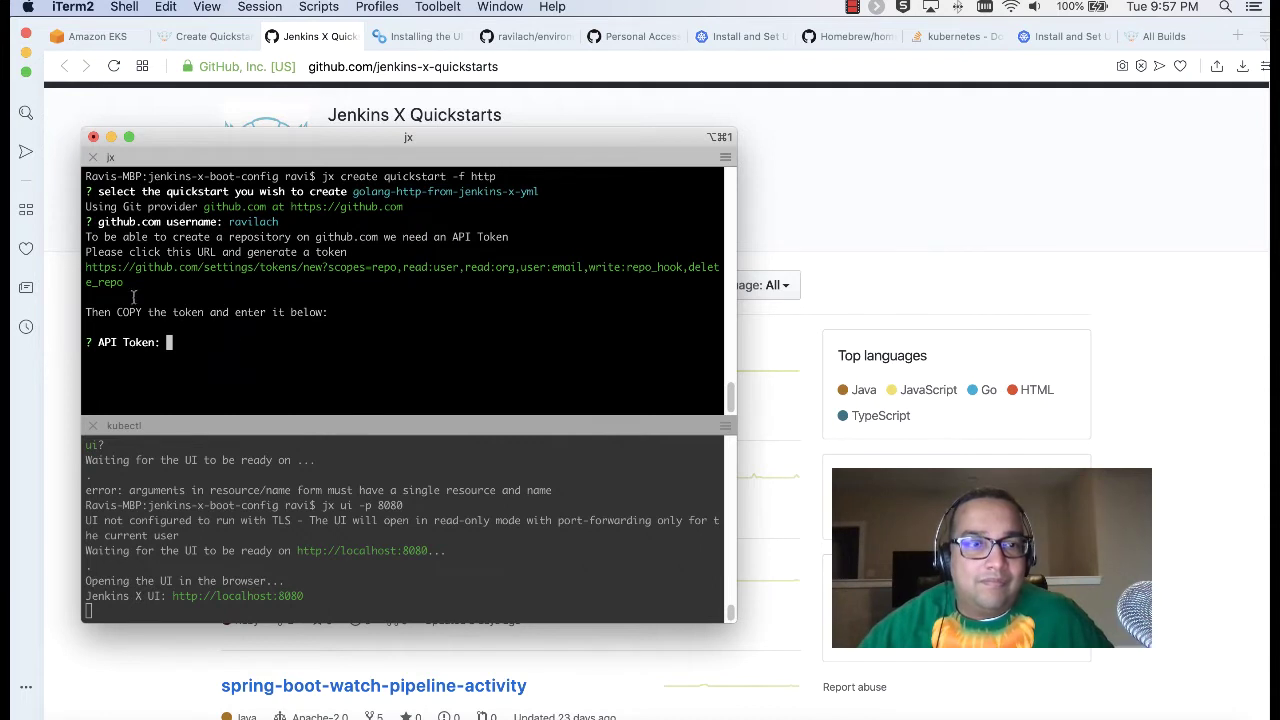
{"action": "left_click_drag", "start_coordinate": [125, 285], "coordinate": [87, 269]}
{"action": "key", "text": "super+c"}
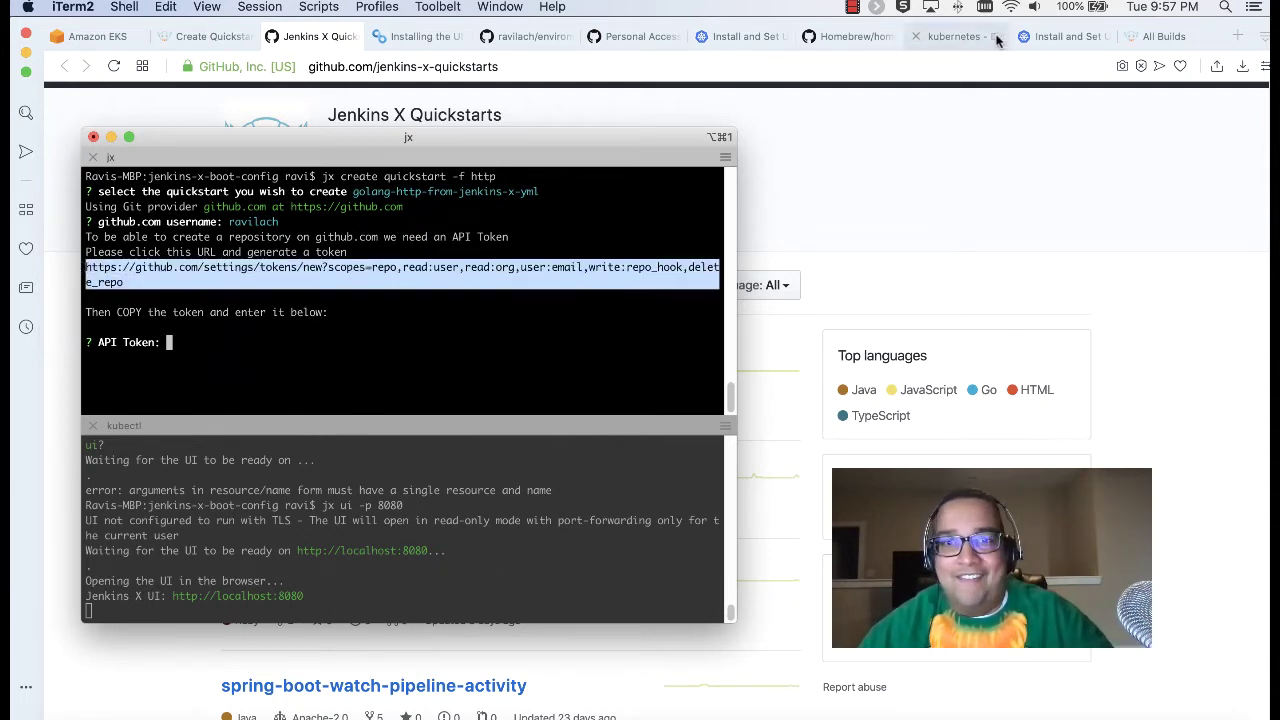
Step: Generate a GitHub personal access token noted 'Quickstart' from the copied token URL
{"action": "left_click", "coordinate": [636, 36]}
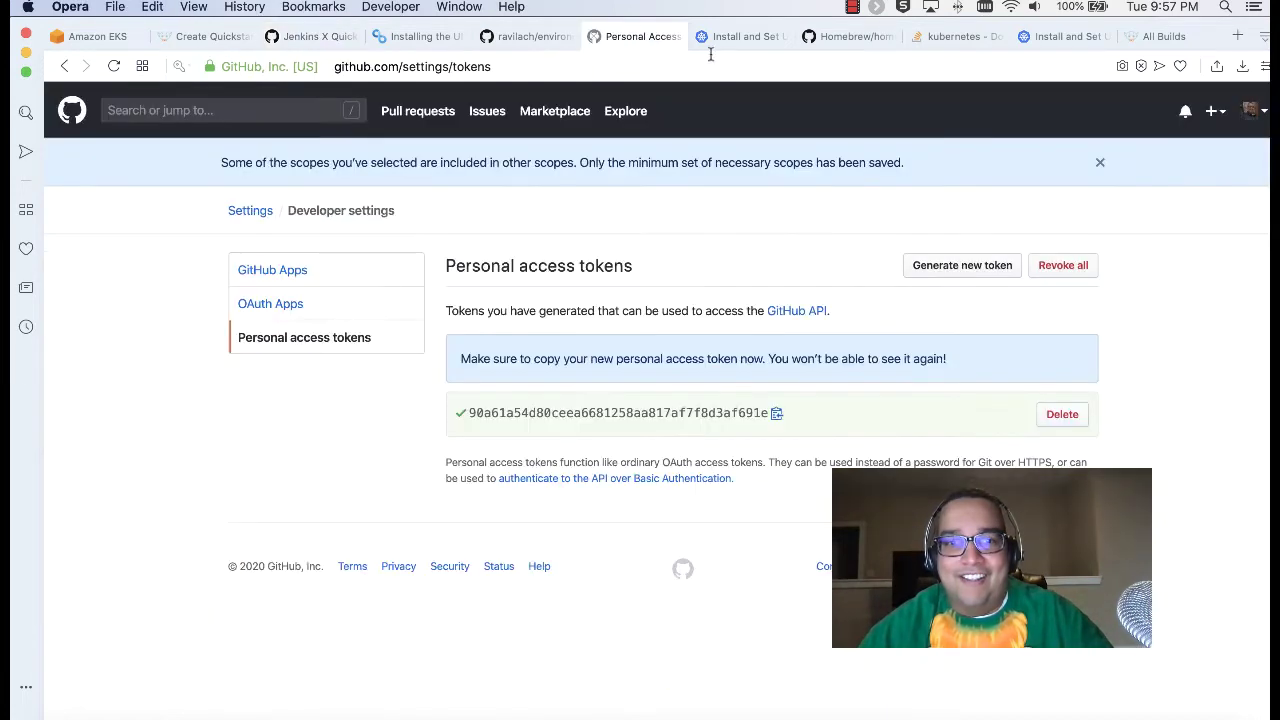
{"action": "left_click", "coordinate": [1236, 37]}
{"action": "key", "text": "super+v"}
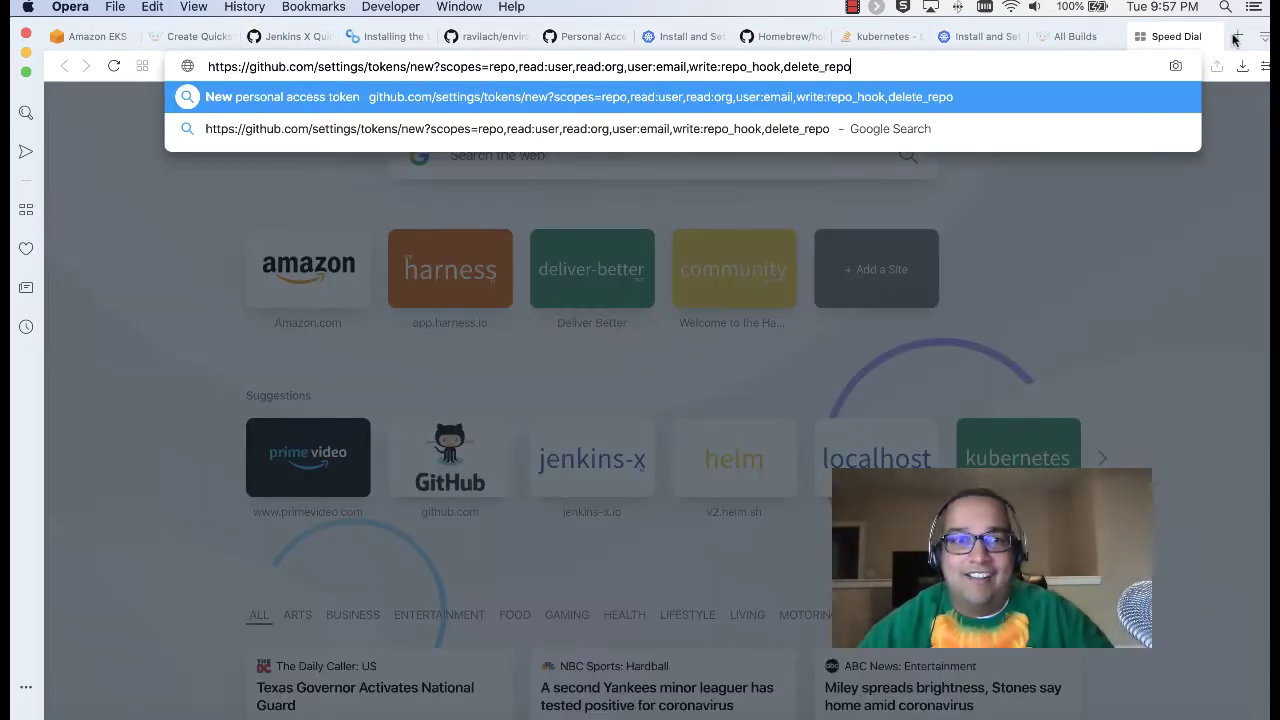
{"action": "key", "text": "Return"}
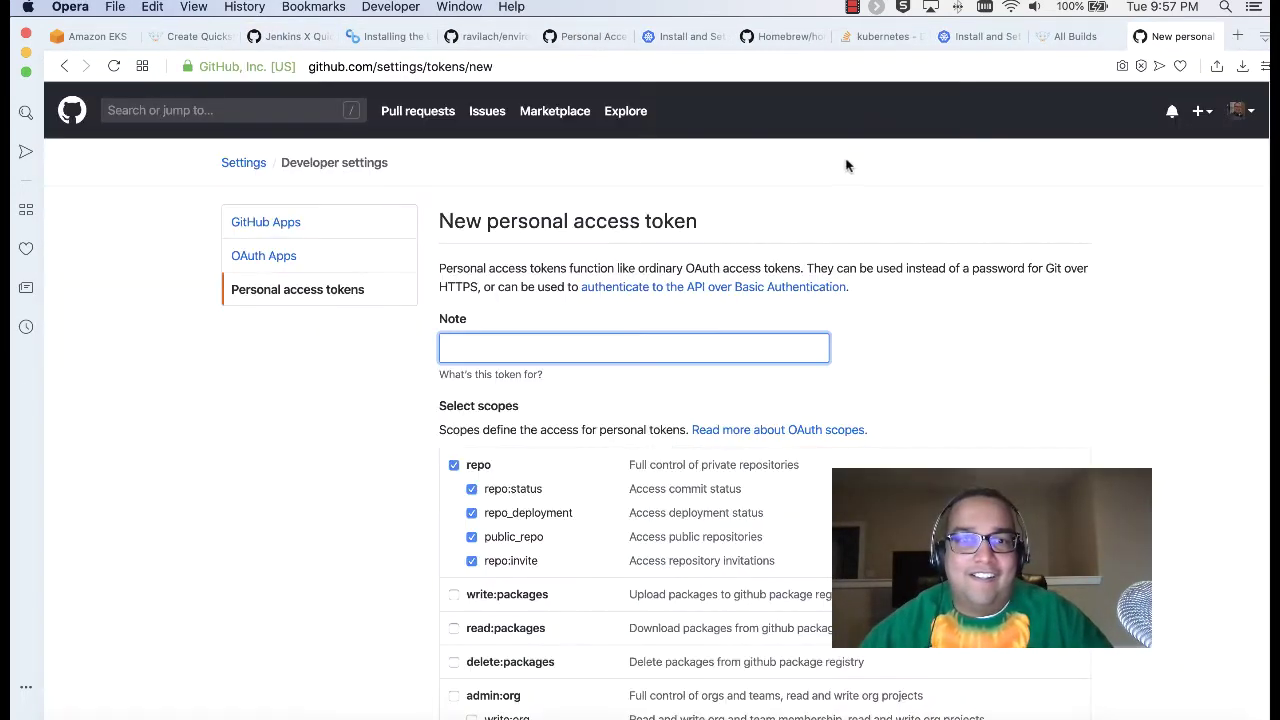
{"action": "scroll", "coordinate": [663, 380], "scroll_direction": "down", "scroll_amount": 15}
{"action": "scroll", "coordinate": [675, 380], "scroll_direction": "up", "scroll_amount": 15}
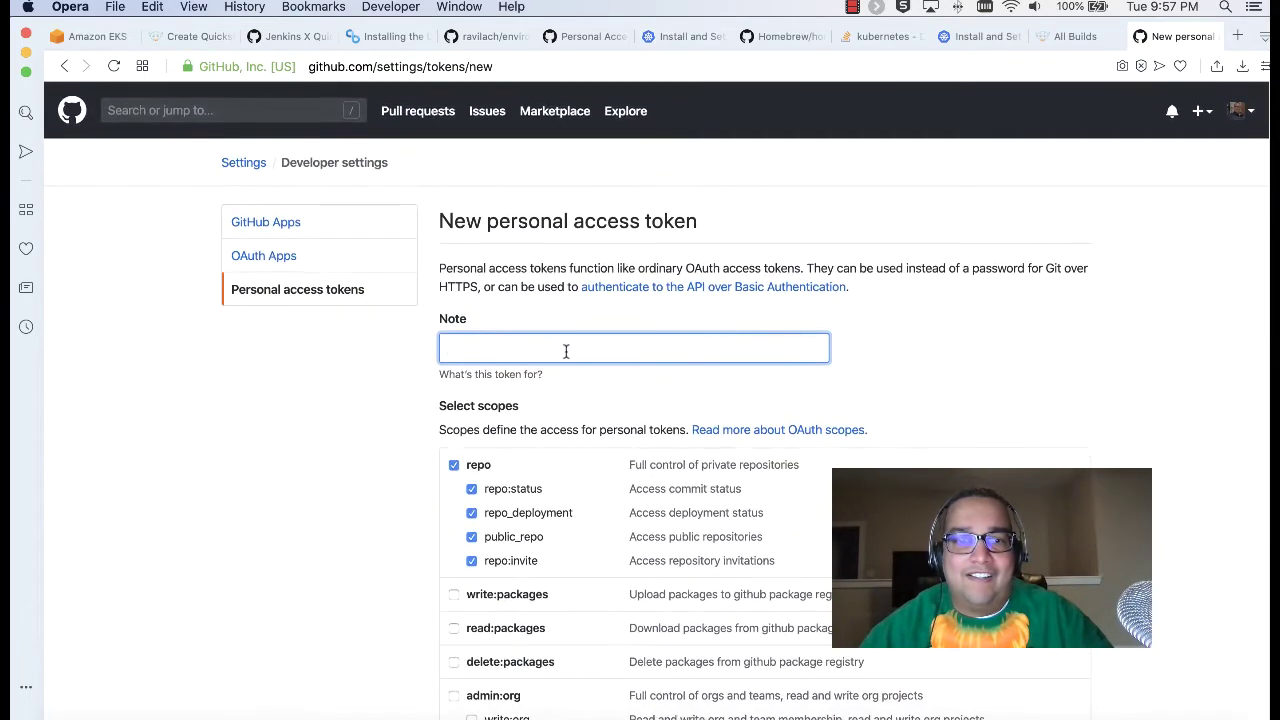
{"action": "type", "text": "Quickstart"}
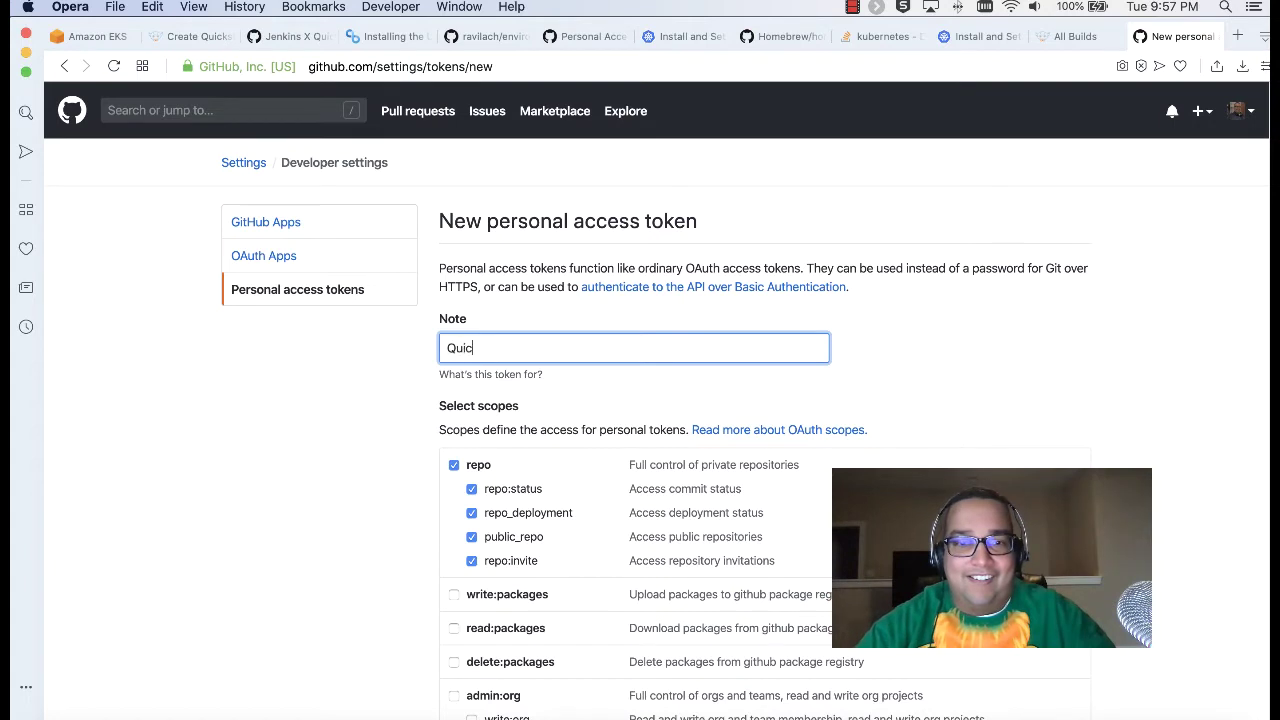
{"action": "key", "text": "Return"}
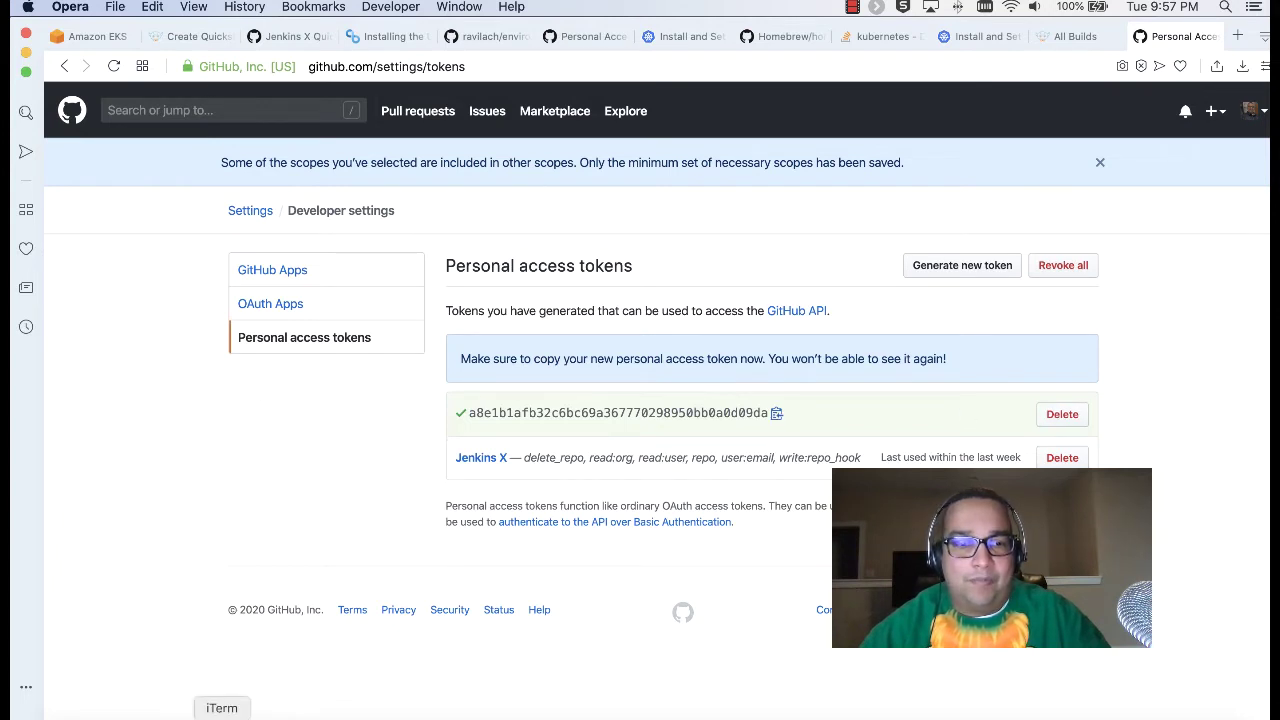
{"action": "left_click", "coordinate": [222, 708]}
Step: Submit the API token, name the repo jenkins-x-quickstart, and initialise git with commit message 'Hello!'
{"action": "key", "text": "super+v"}
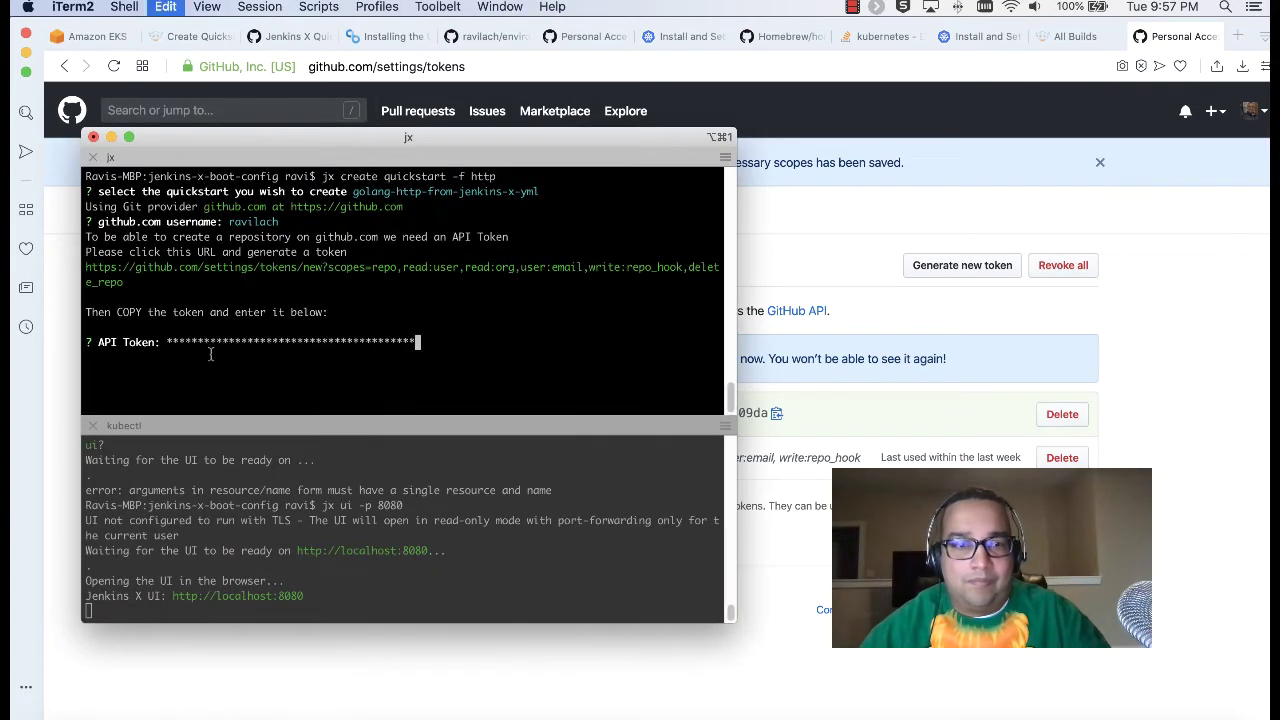
{"action": "key", "text": "Return"}
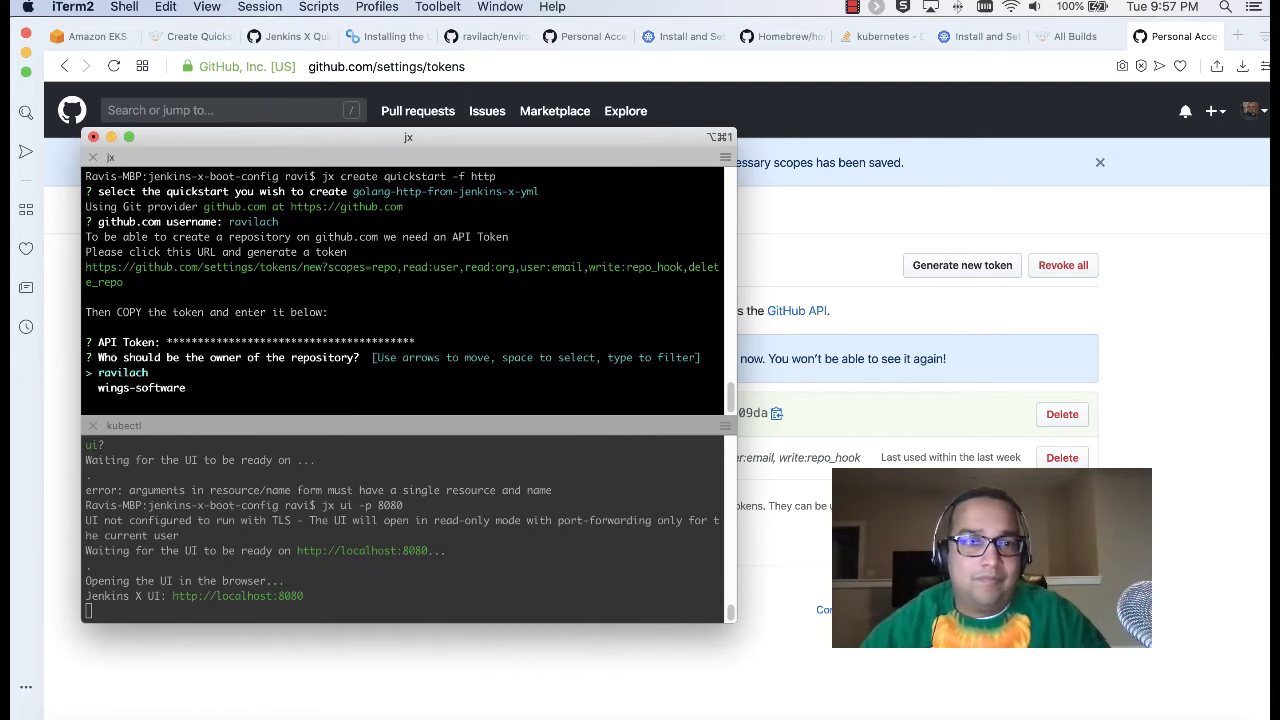
{"action": "key", "text": "Return"}
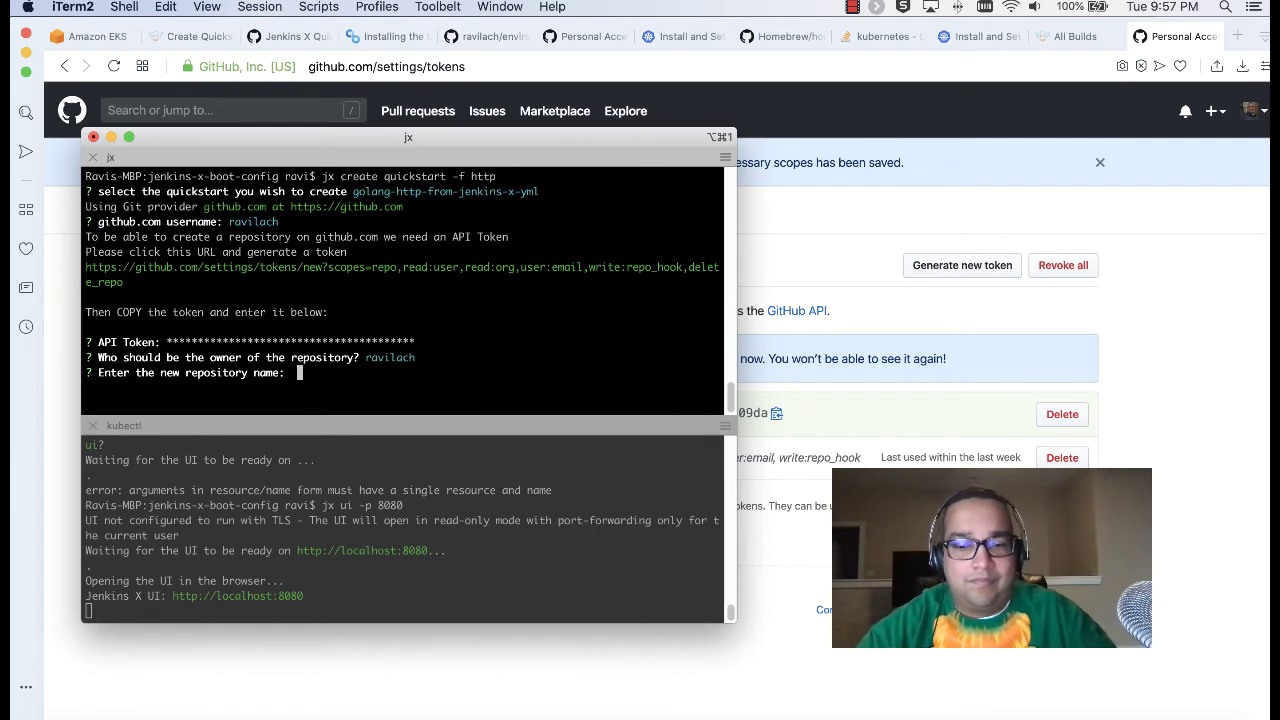
{"action": "type", "text": "jenkinx-"}
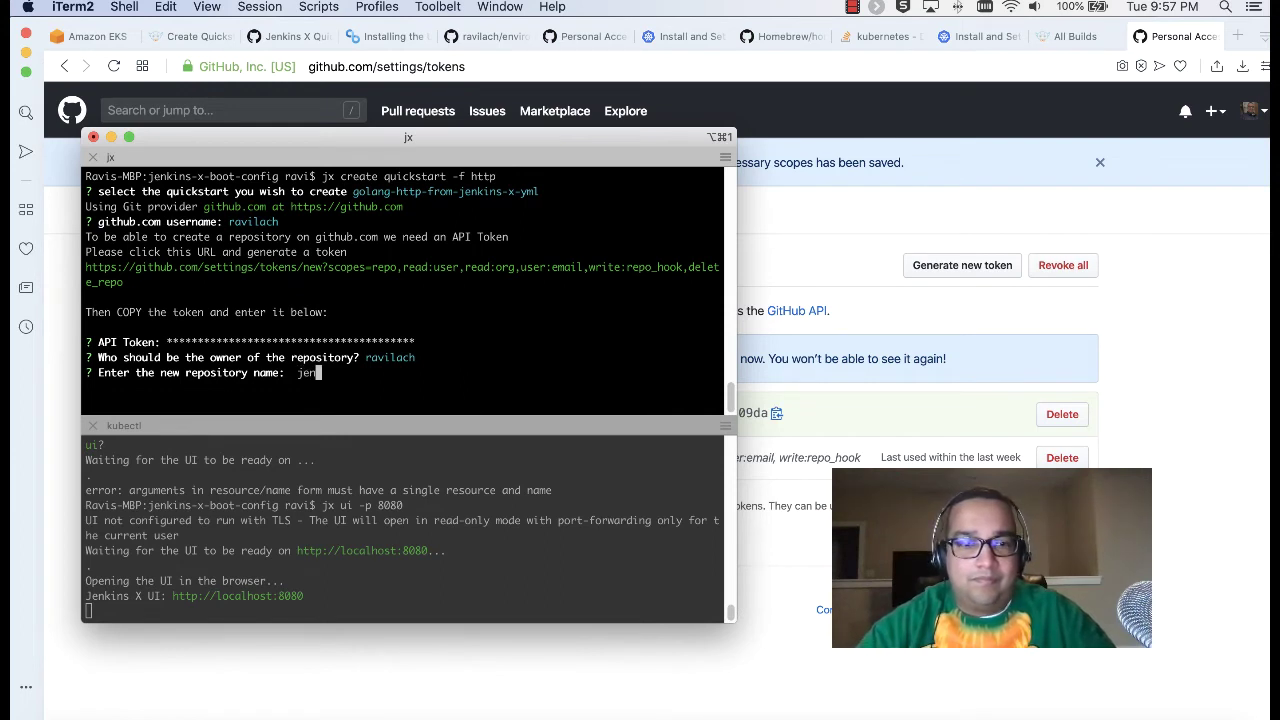
{"action": "key", "text": "BackSpace"}
{"action": "key", "text": "BackSpace"}
{"action": "type", "text": "s-x-quickstart"}
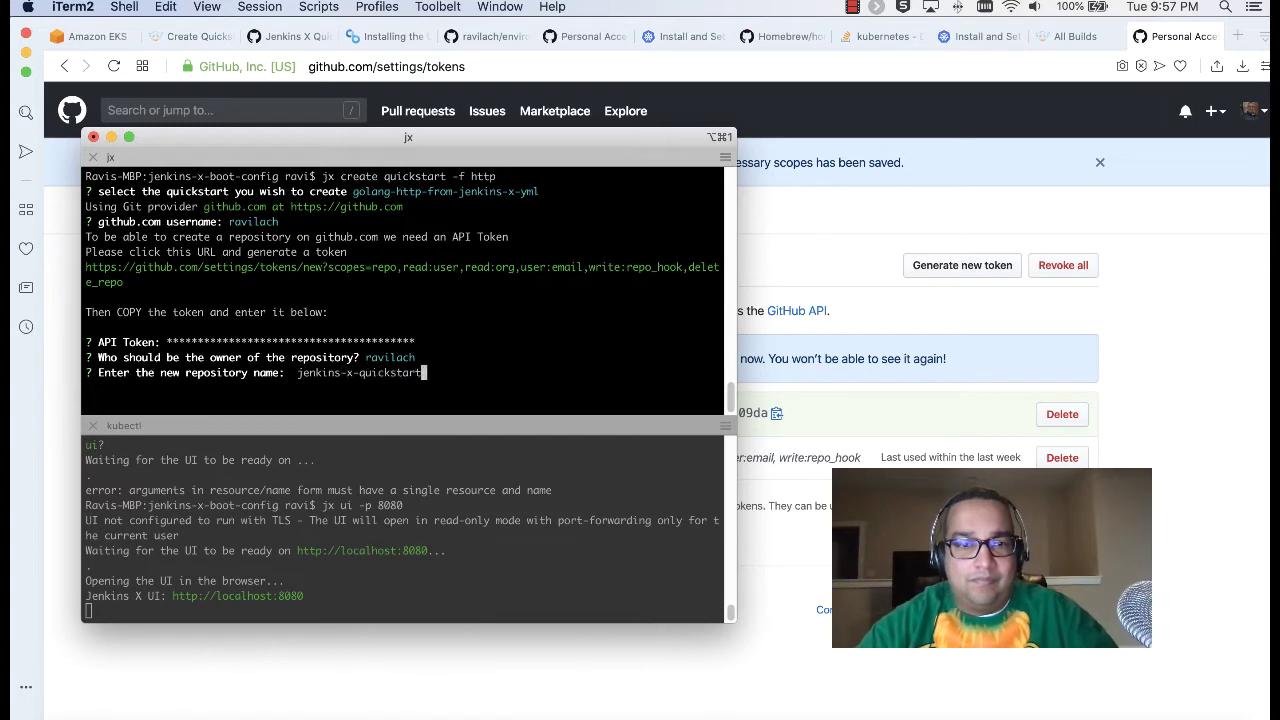
{"action": "key", "text": "Return"}
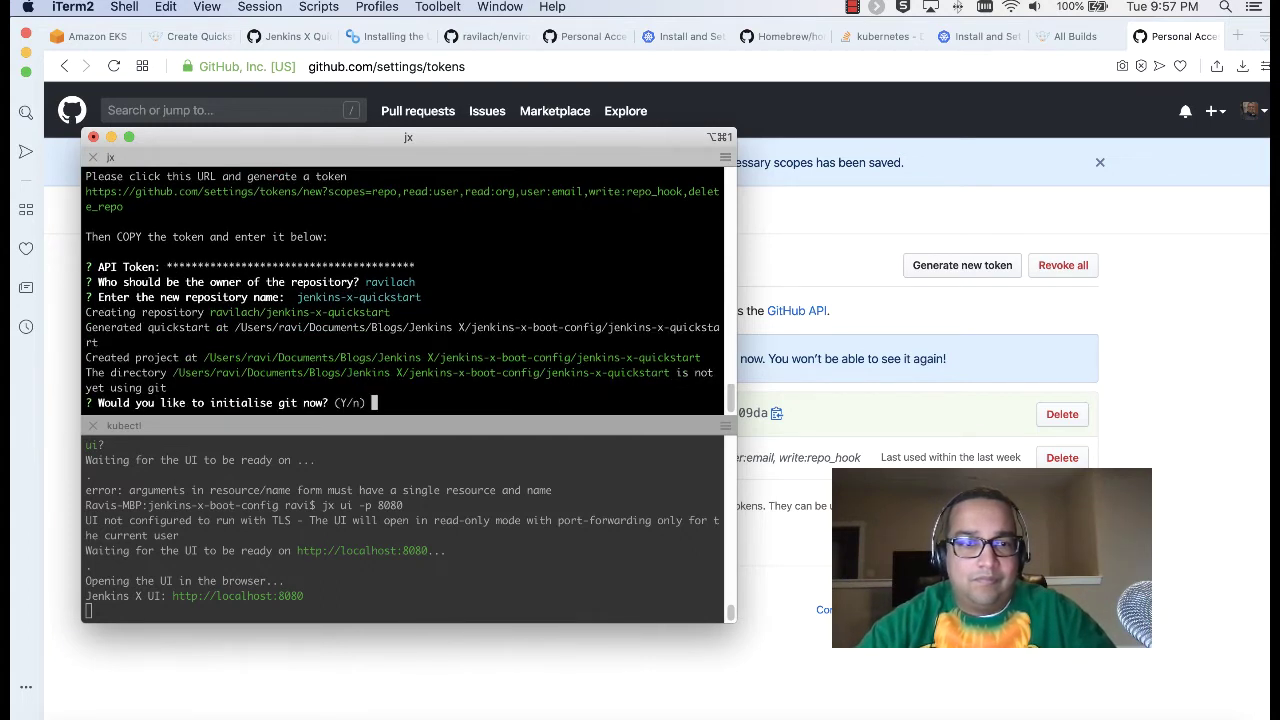
{"action": "type", "text": "y"}
{"action": "key", "text": "Return"}
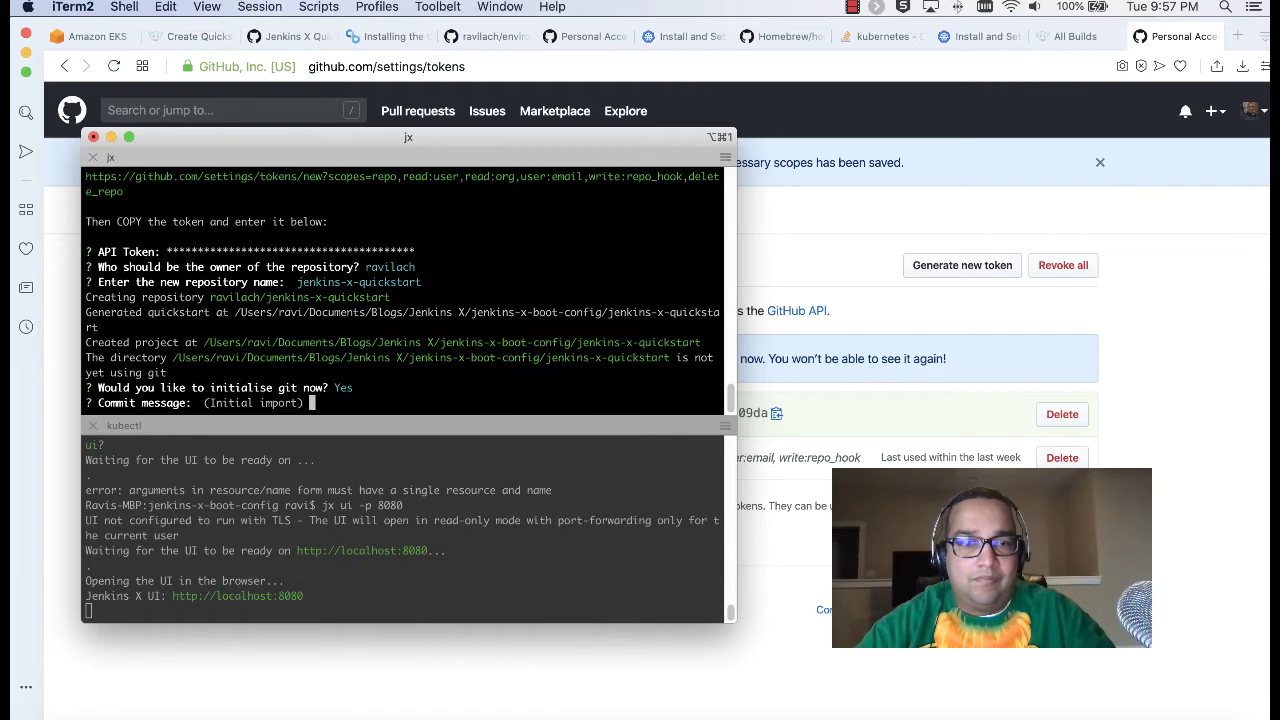
{"action": "type", "text": "Hello!"}
{"action": "key", "text": "Return"}
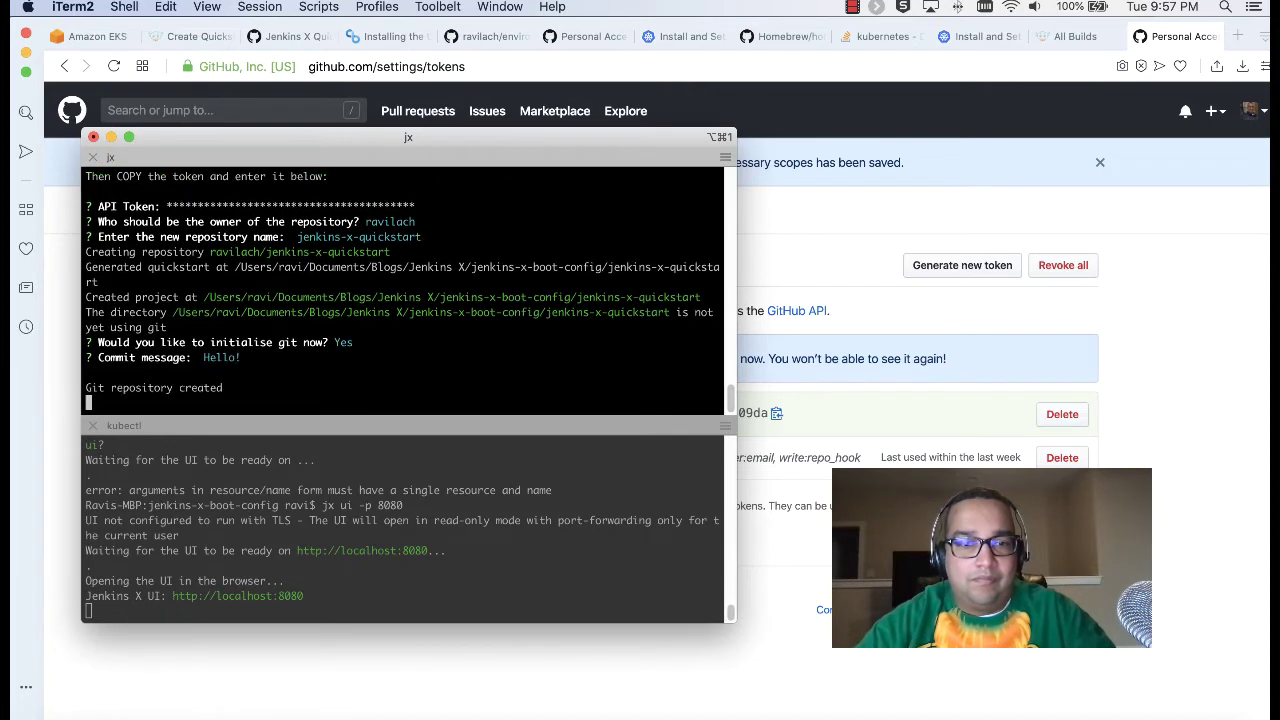
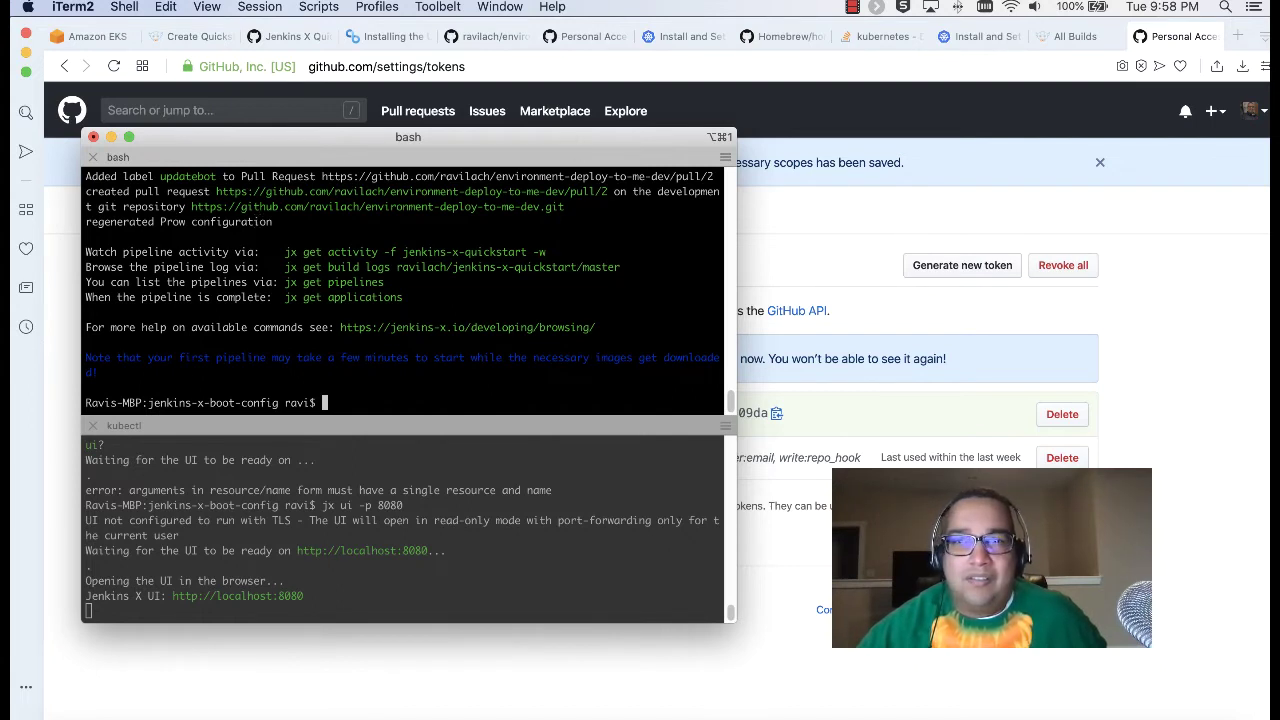
Step: Move the Jenkins X All Builds tab to second place in Opera
{"action": "left_click", "coordinate": [302, 40]}
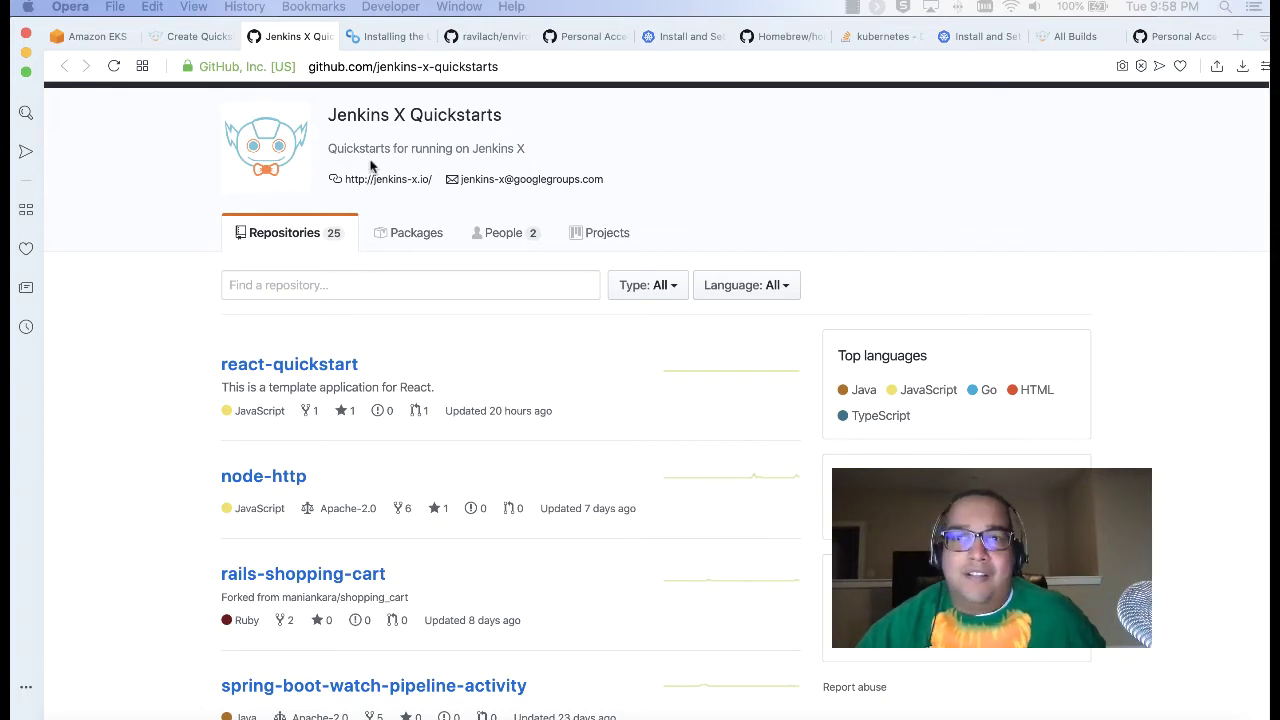
{"action": "left_click", "coordinate": [1065, 38]}
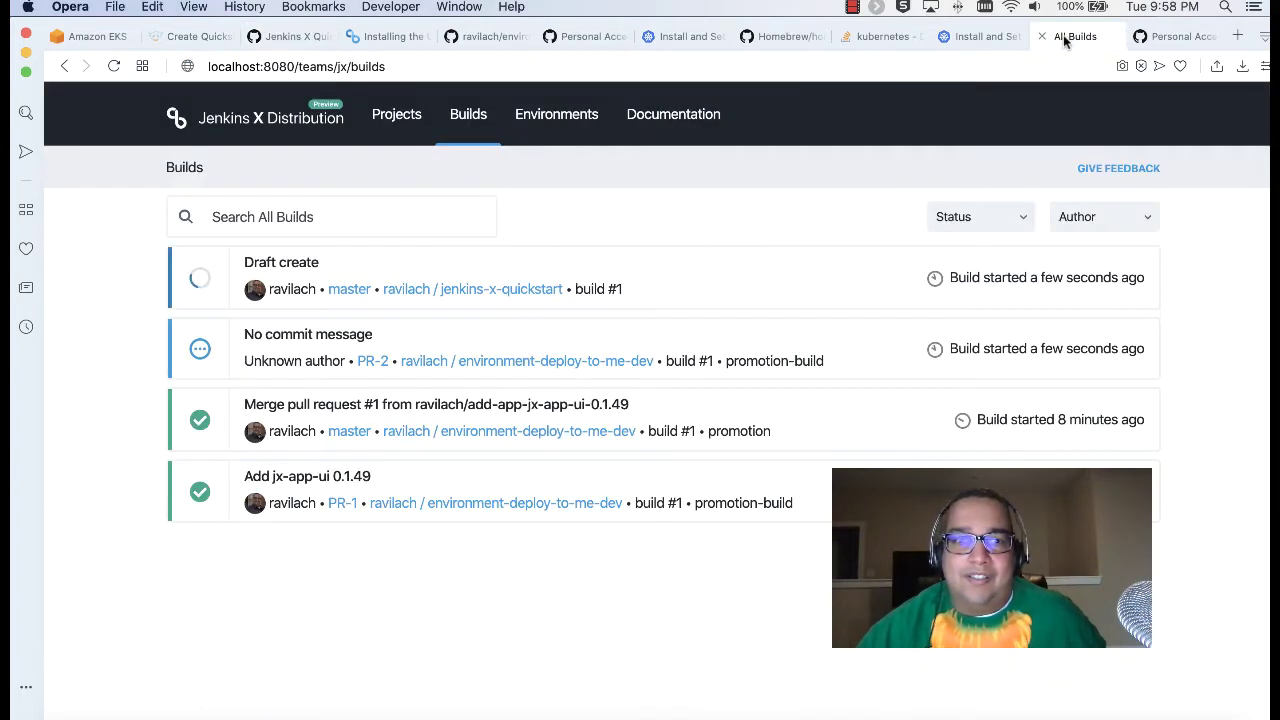
{"action": "left_click_drag", "start_coordinate": [1065, 38], "coordinate": [180, 42]}
{"action": "left_click", "coordinate": [272, 37]}
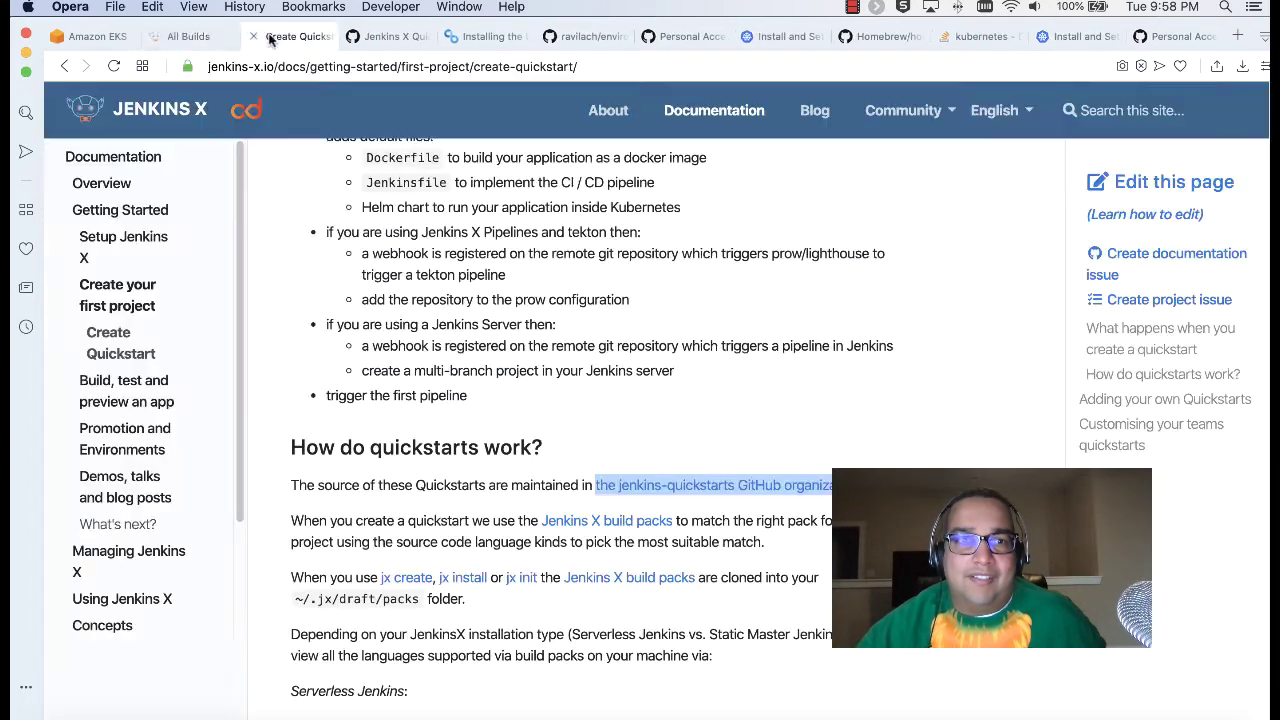
{"action": "left_click", "coordinate": [172, 38]}
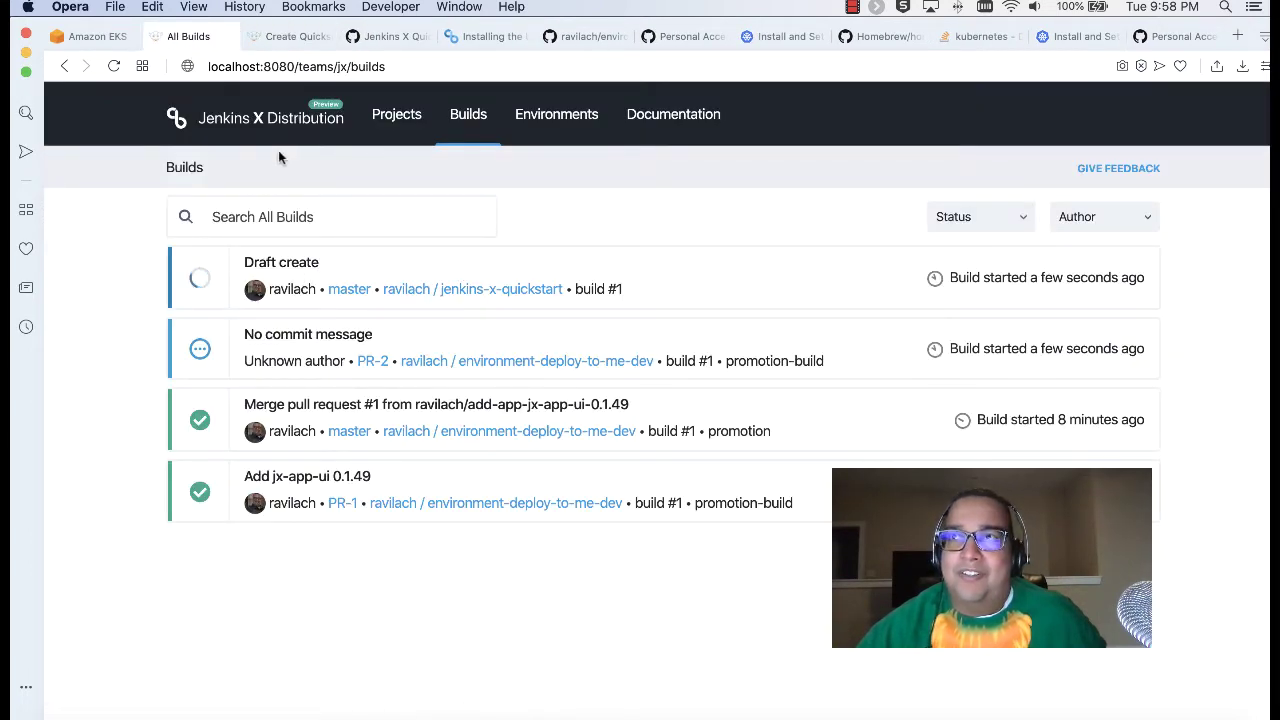
Step: Open the jenkins-x-quickstart project's builds from the Jenkins X Projects list
{"action": "left_click", "coordinate": [386, 118]}
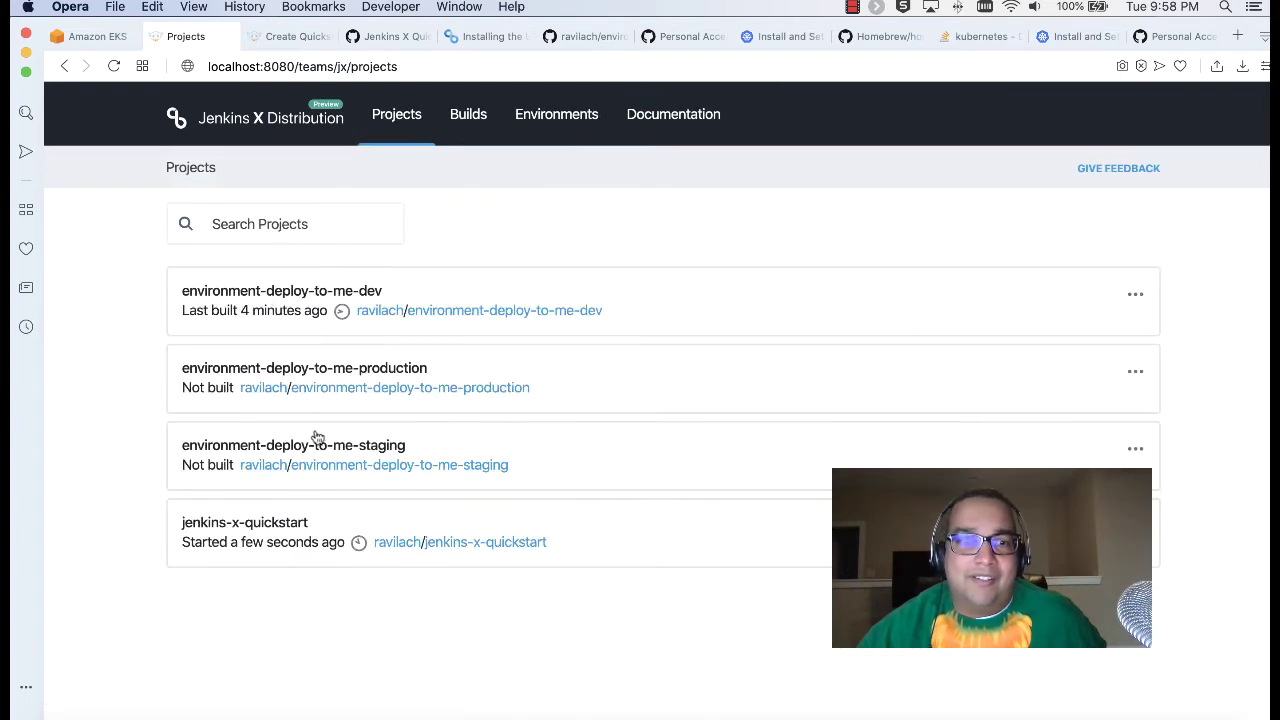
{"action": "left_click", "coordinate": [262, 525]}
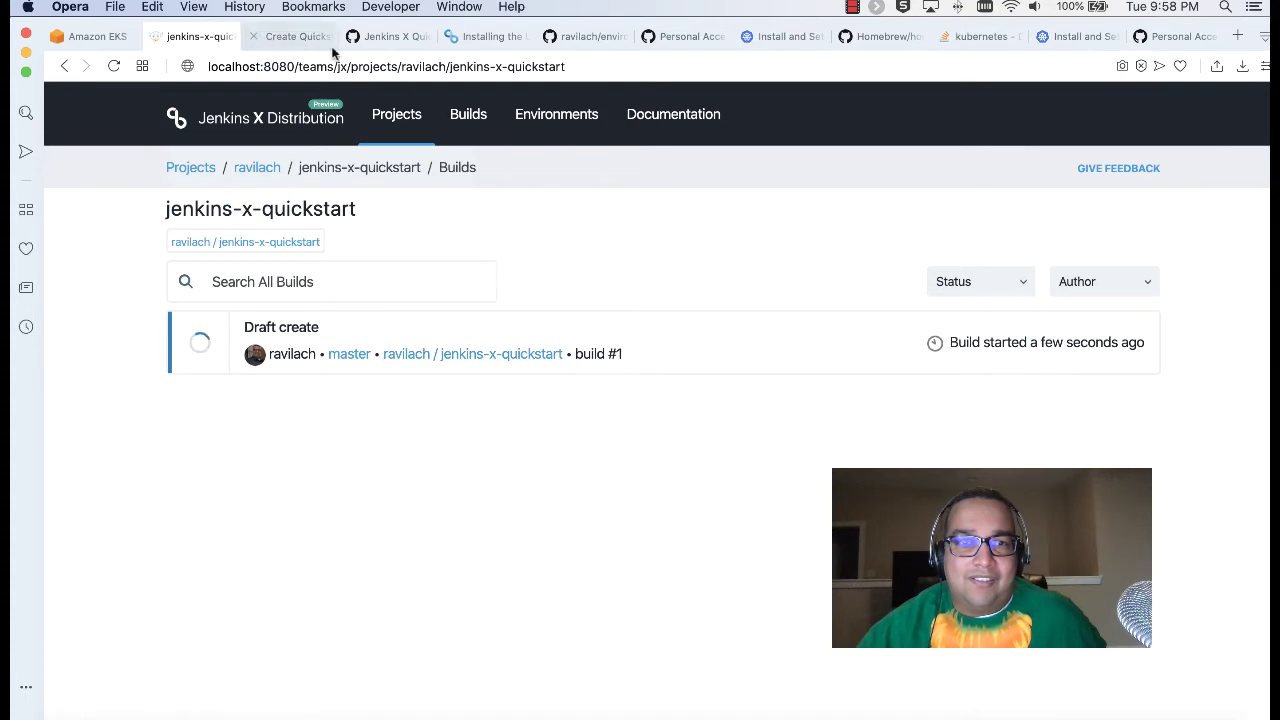
{"action": "left_click", "coordinate": [384, 40]}
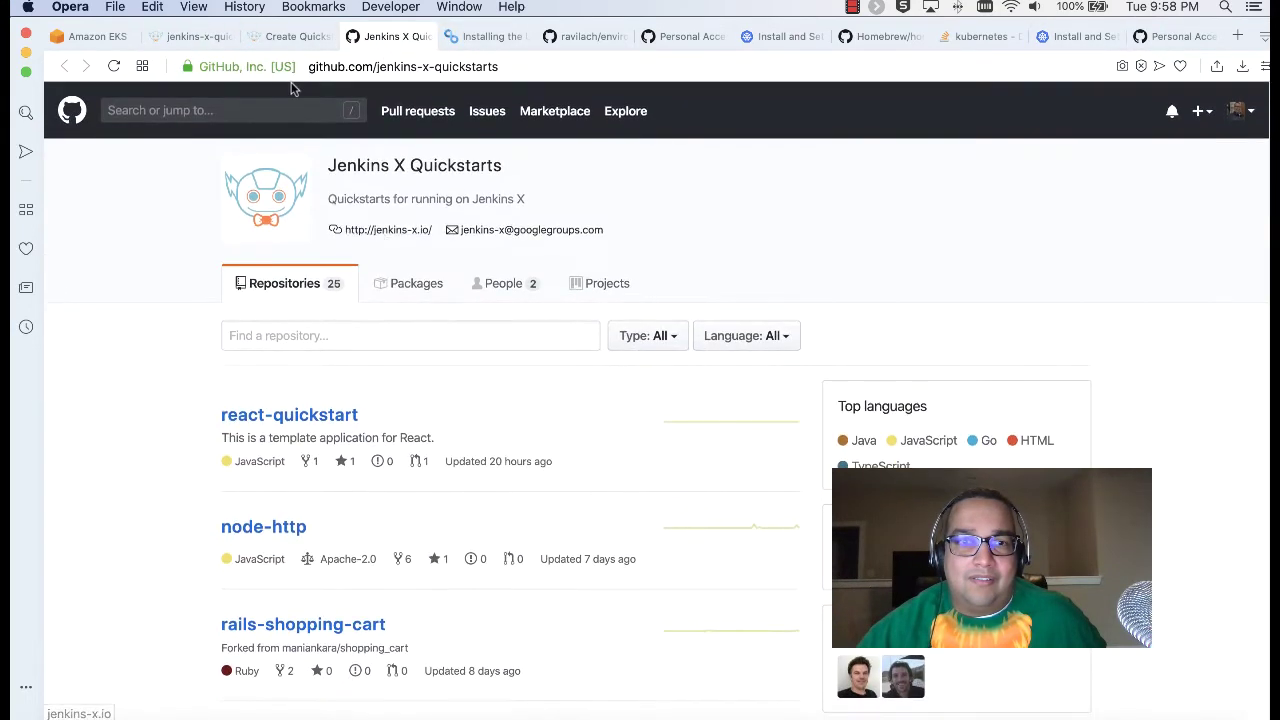
Step: Close the kubectl install, Homebrew, Stack Overflow and duplicate Personal Access Tokens tabs
{"action": "left_click", "coordinate": [600, 37]}
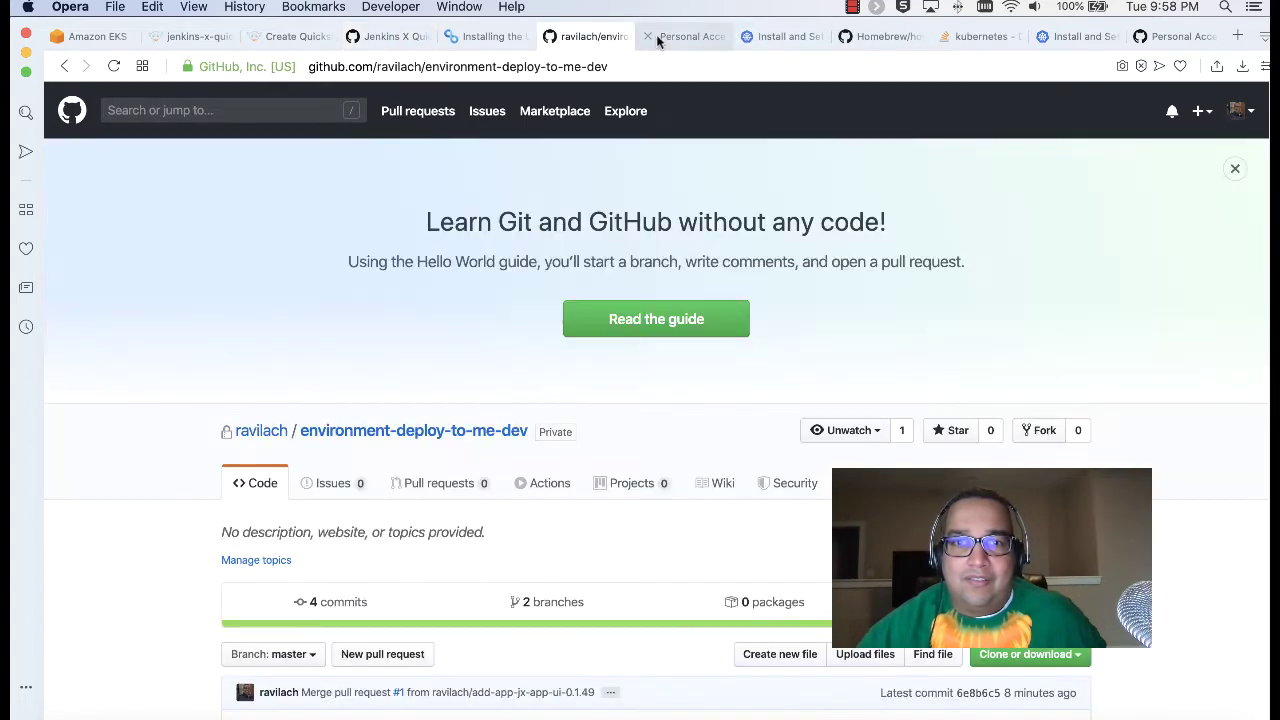
{"action": "left_click", "coordinate": [690, 37]}
{"action": "left_click", "coordinate": [775, 34]}
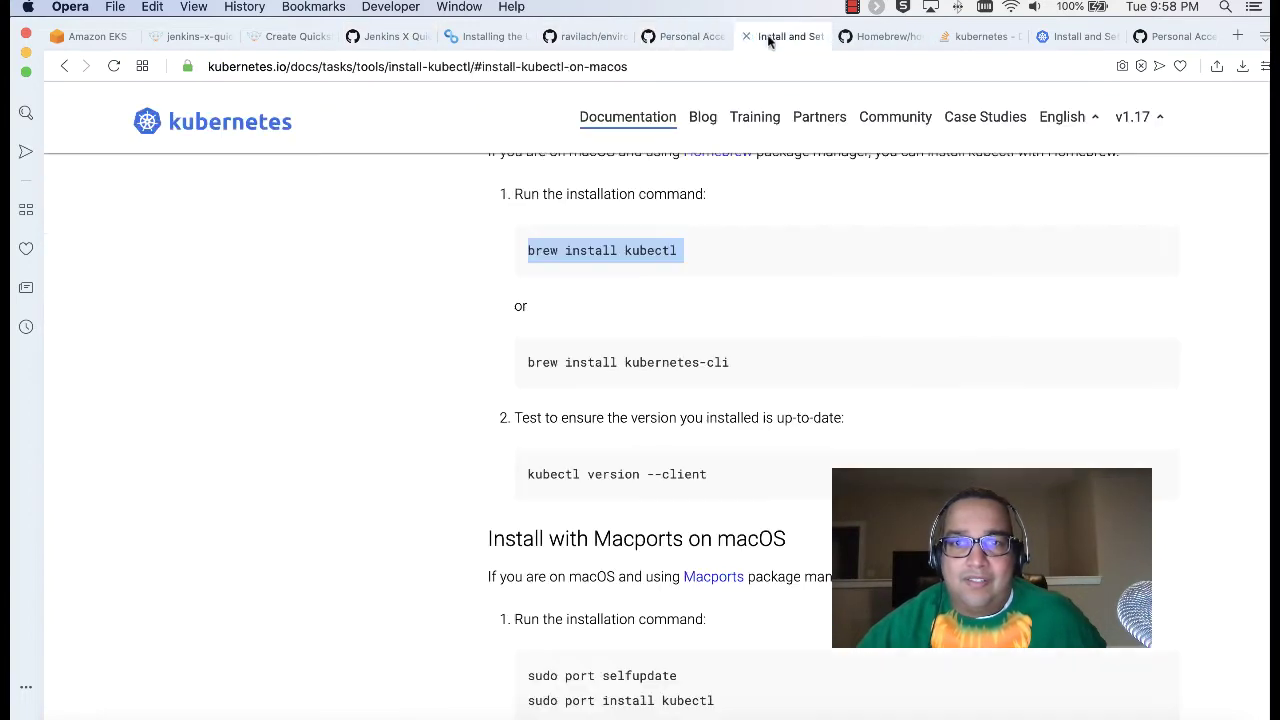
{"action": "left_click", "coordinate": [746, 36]}
{"action": "left_click", "coordinate": [799, 37]}
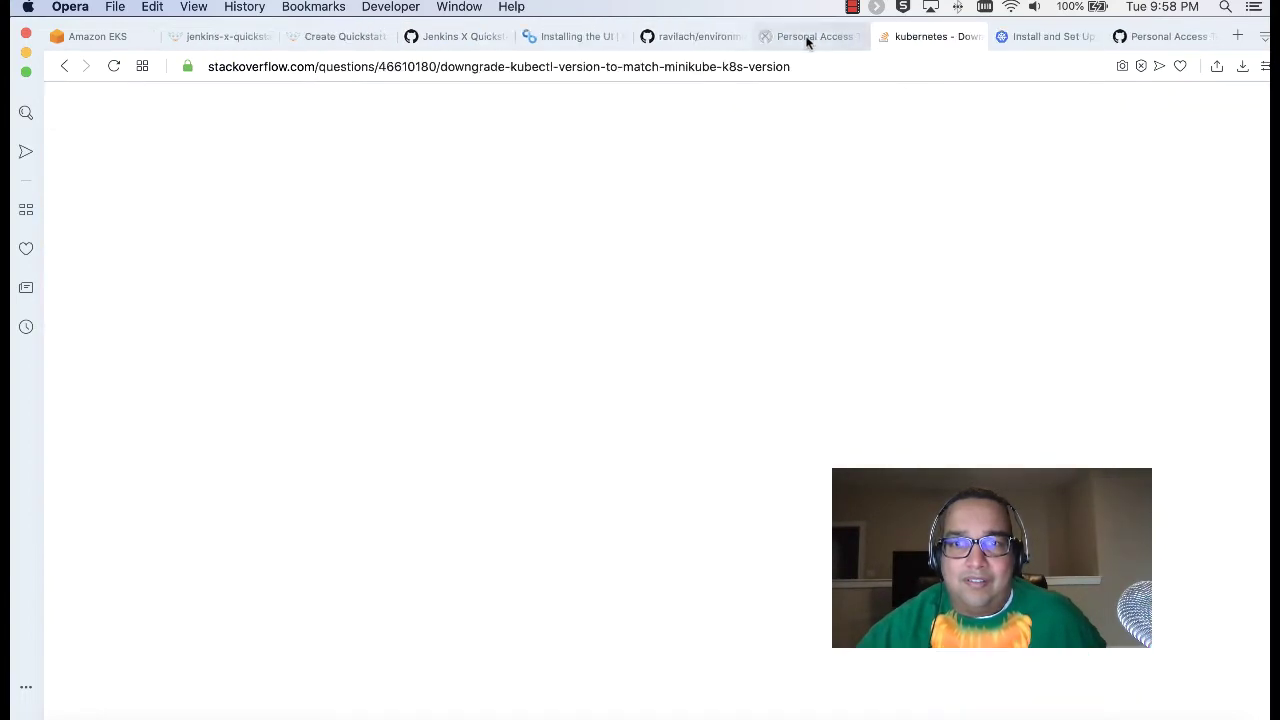
{"action": "left_click", "coordinate": [885, 37]}
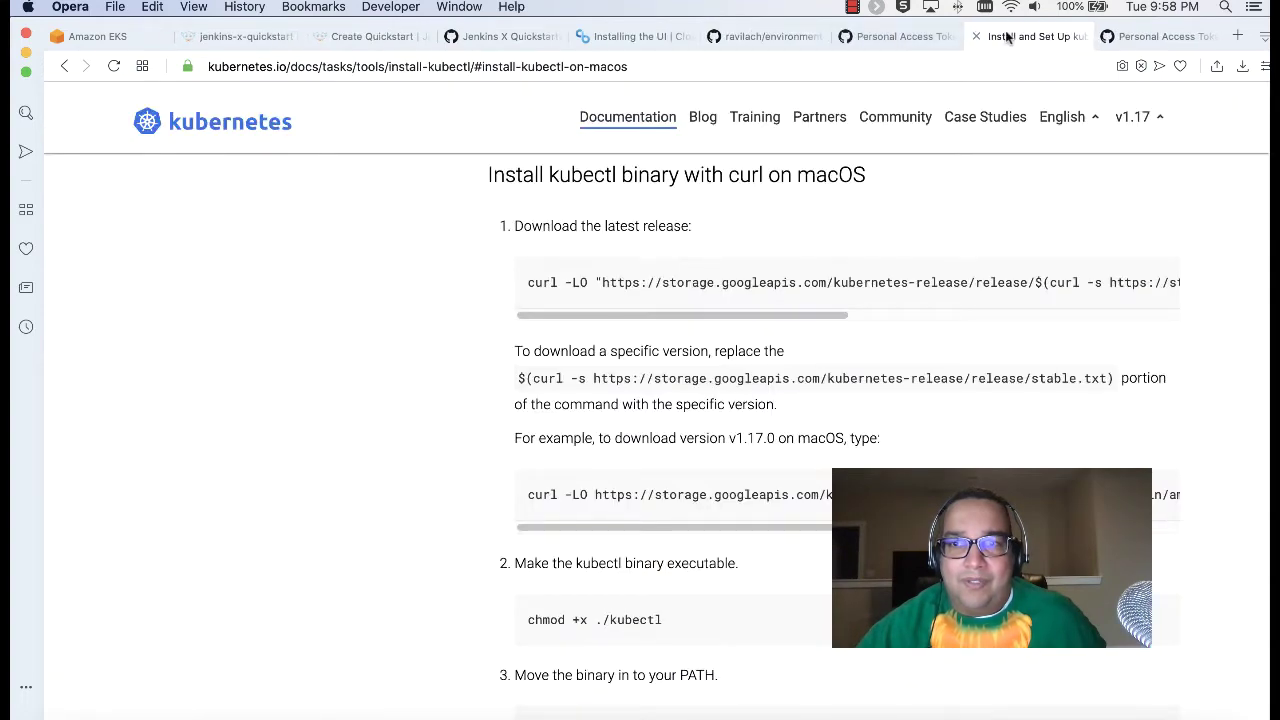
{"action": "left_click", "coordinate": [977, 37]}
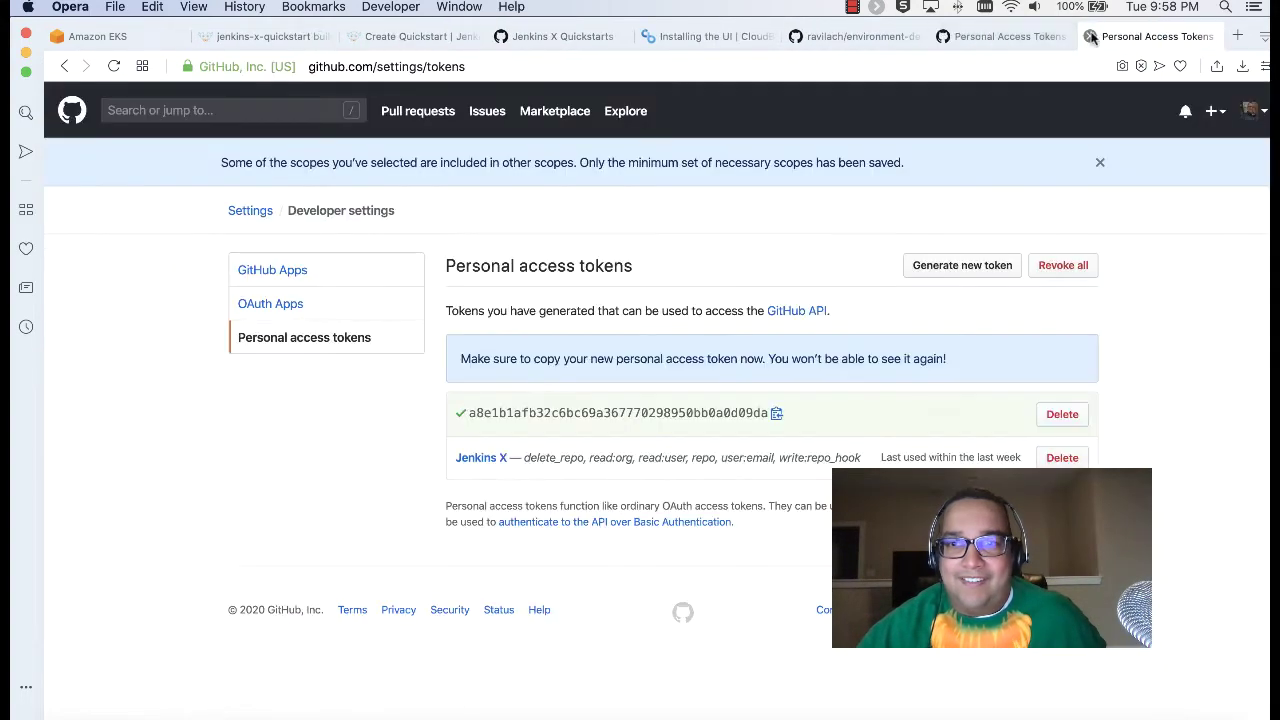
{"action": "left_click", "coordinate": [942, 36]}
Step: Close the Installing the UI docs tab
{"action": "left_click", "coordinate": [781, 44]}
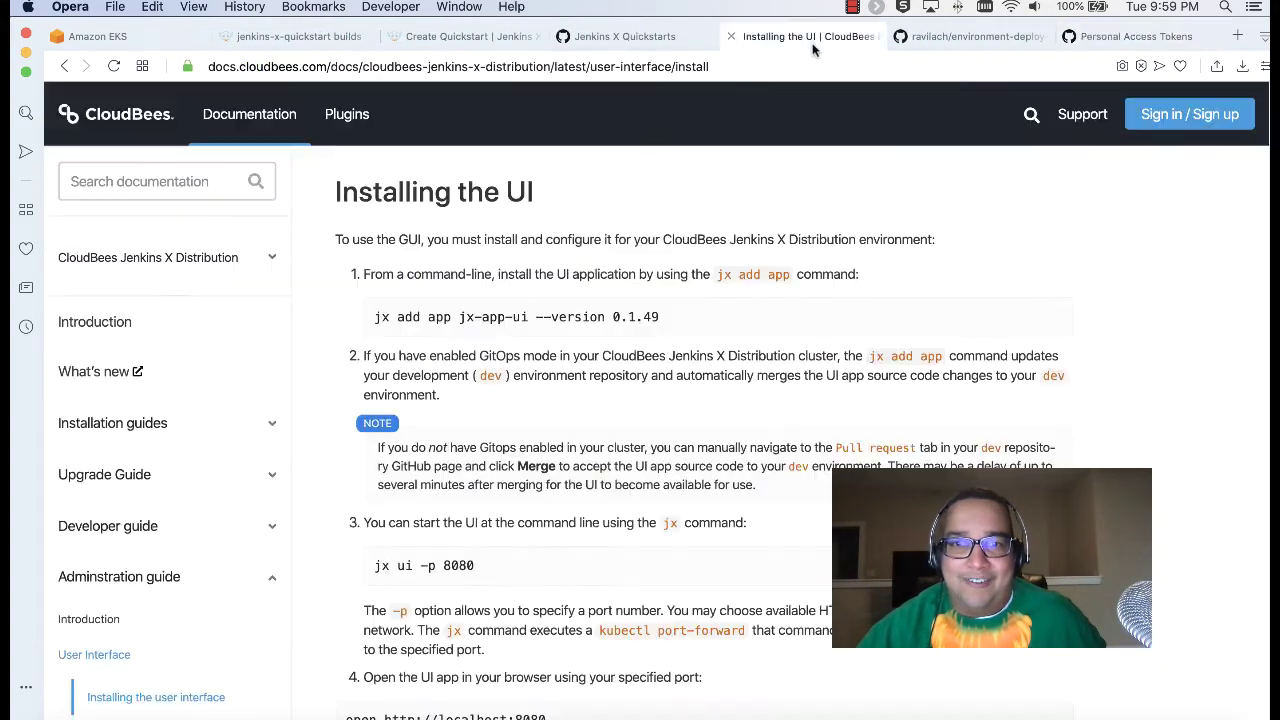
{"action": "left_click", "coordinate": [731, 37]}
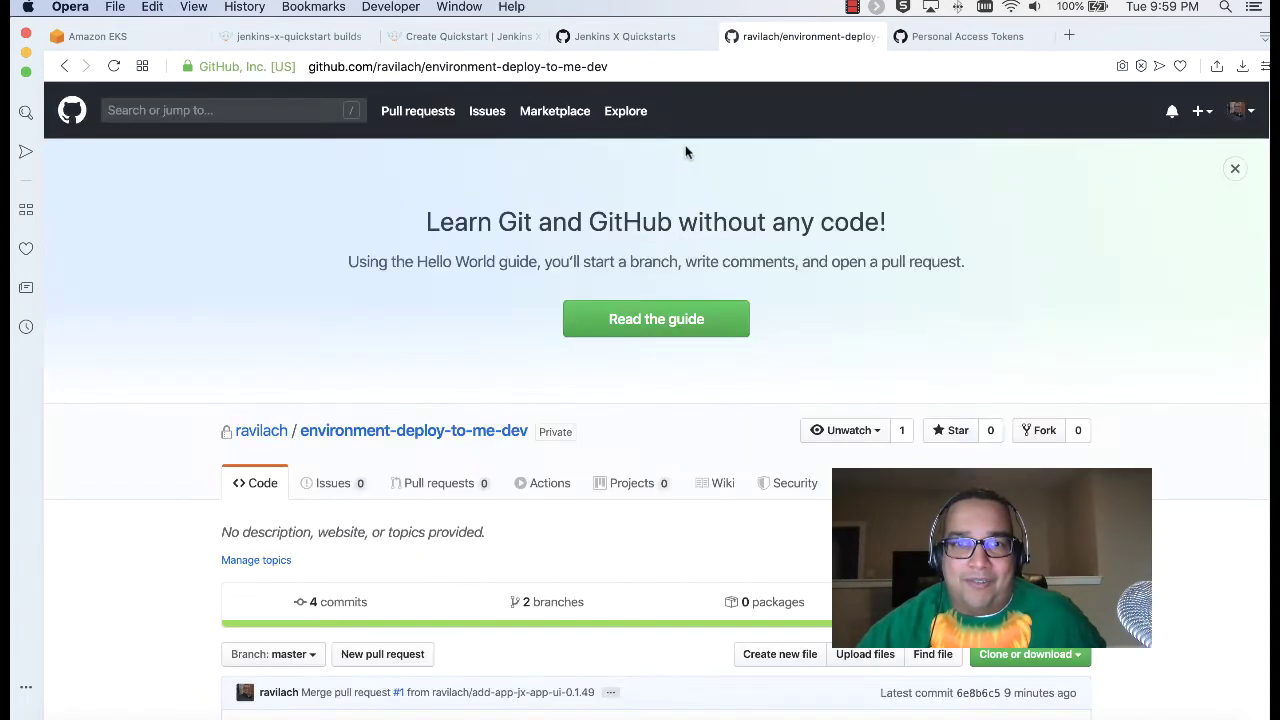
{"action": "left_click", "coordinate": [608, 40]}
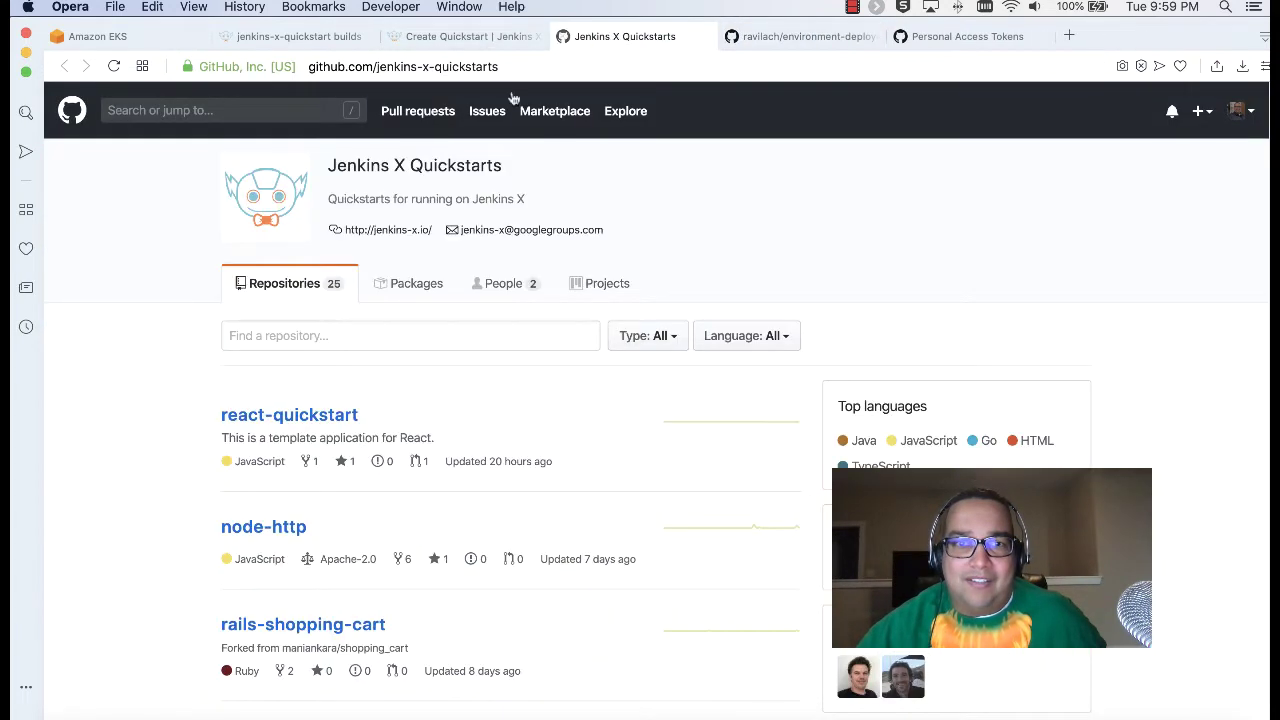
{"action": "left_click", "coordinate": [800, 37]}
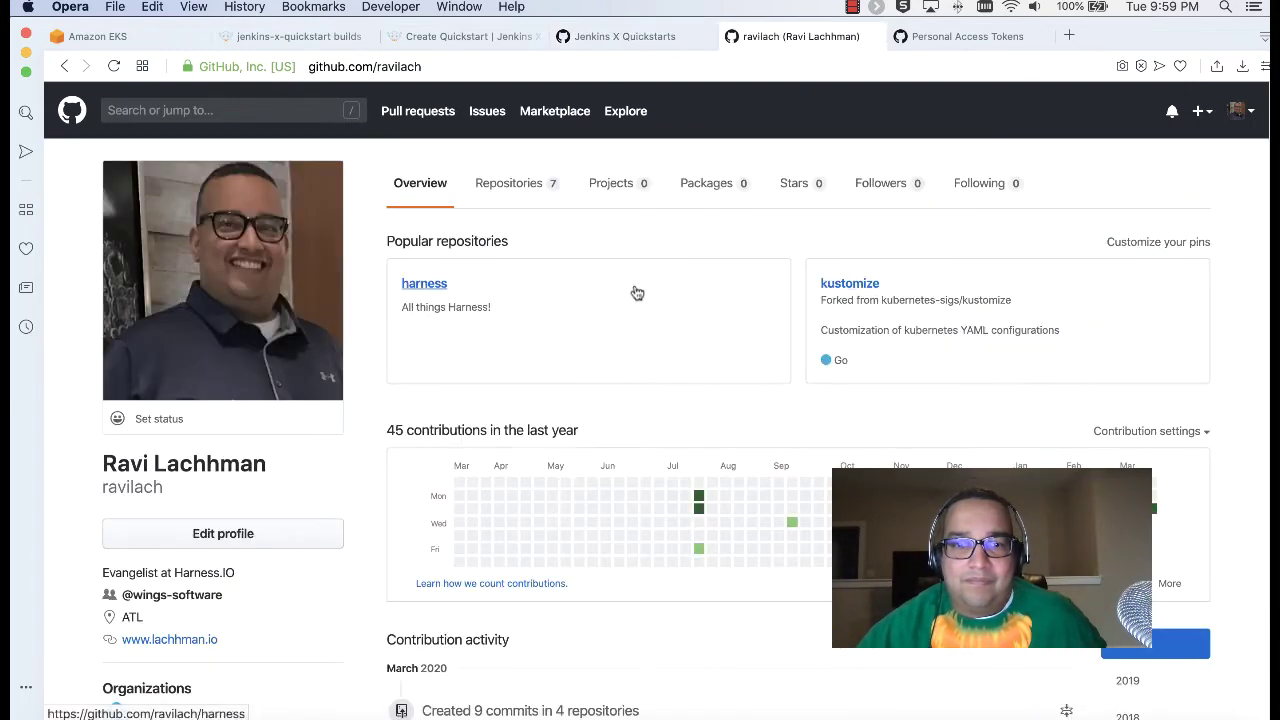
Step: Open the jenkins-x-quickstart repository from Your repositories and browse its files
{"action": "scroll", "coordinate": [640, 292], "scroll_direction": "down", "scroll_amount": 5}
{"action": "scroll", "coordinate": [634, 290], "scroll_direction": "up", "scroll_amount": 5}
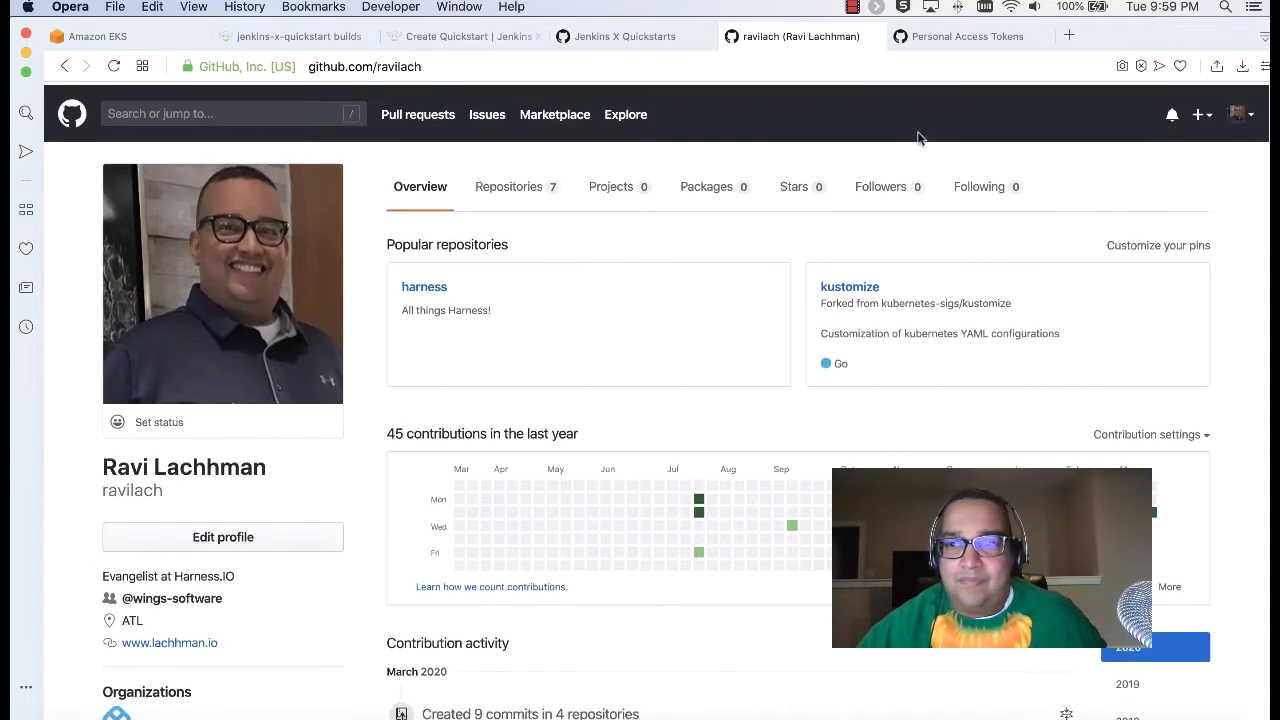
{"action": "left_click", "coordinate": [1240, 110]}
{"action": "left_click", "coordinate": [1146, 259]}
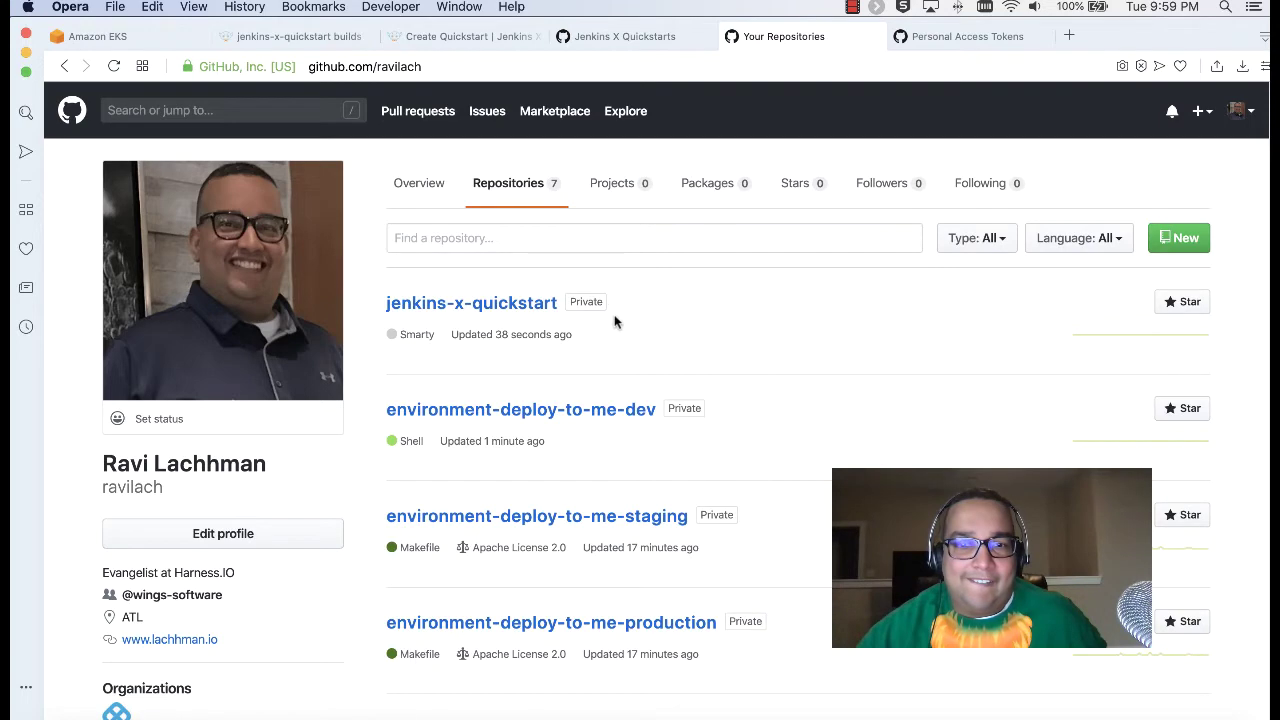
{"action": "left_click", "coordinate": [469, 307]}
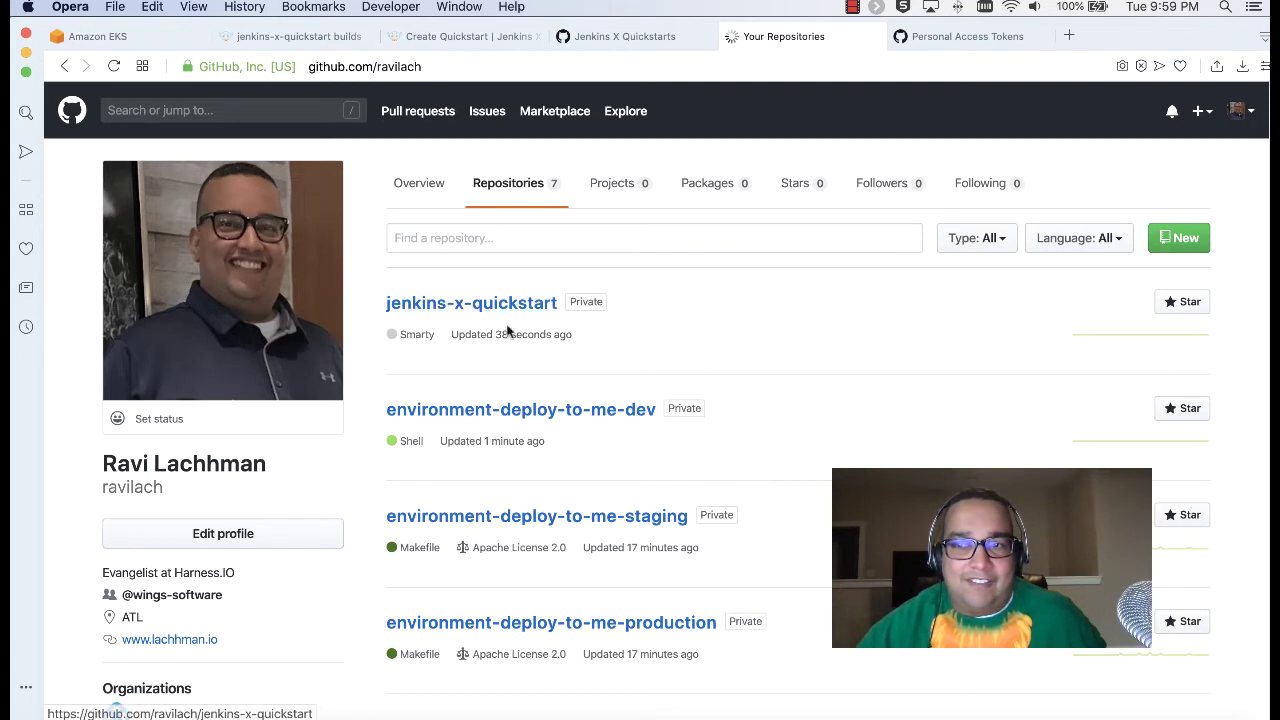
{"action": "scroll", "coordinate": [609, 390], "scroll_direction": "down", "scroll_amount": 5}
{"action": "scroll", "coordinate": [609, 392], "scroll_direction": "down", "scroll_amount": 5}
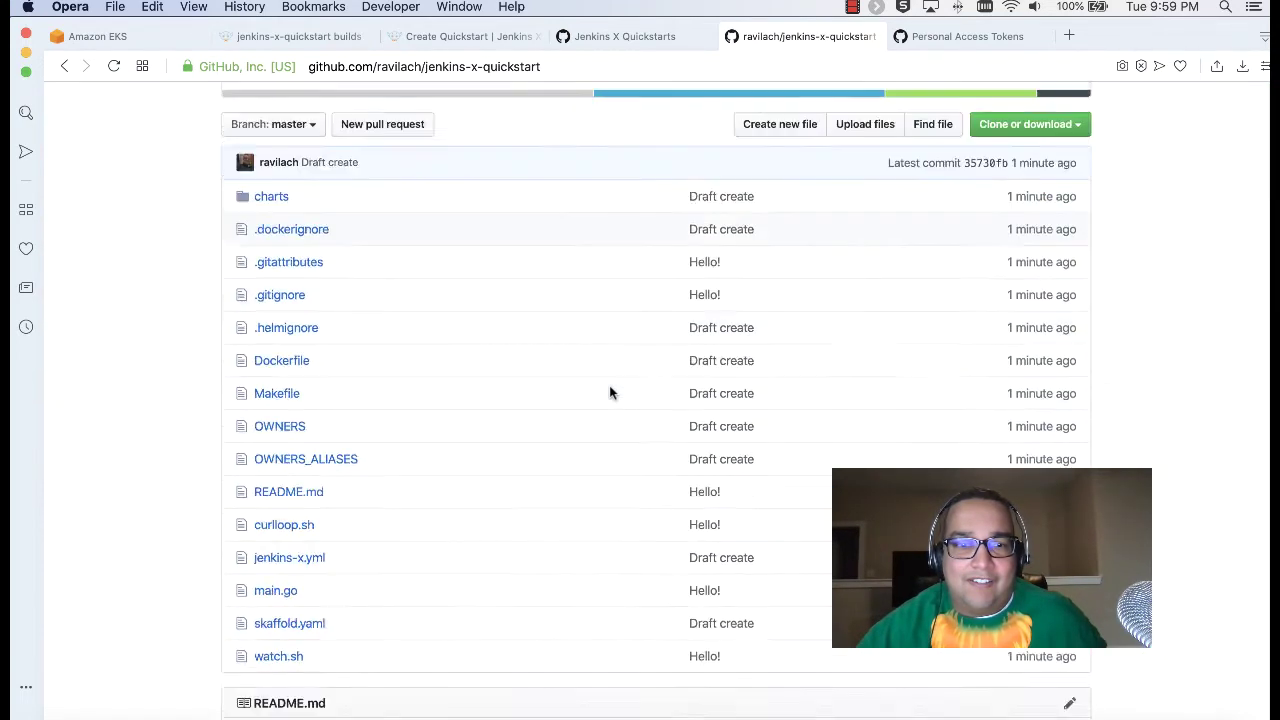
{"action": "scroll", "coordinate": [609, 392], "scroll_direction": "down", "scroll_amount": 1}
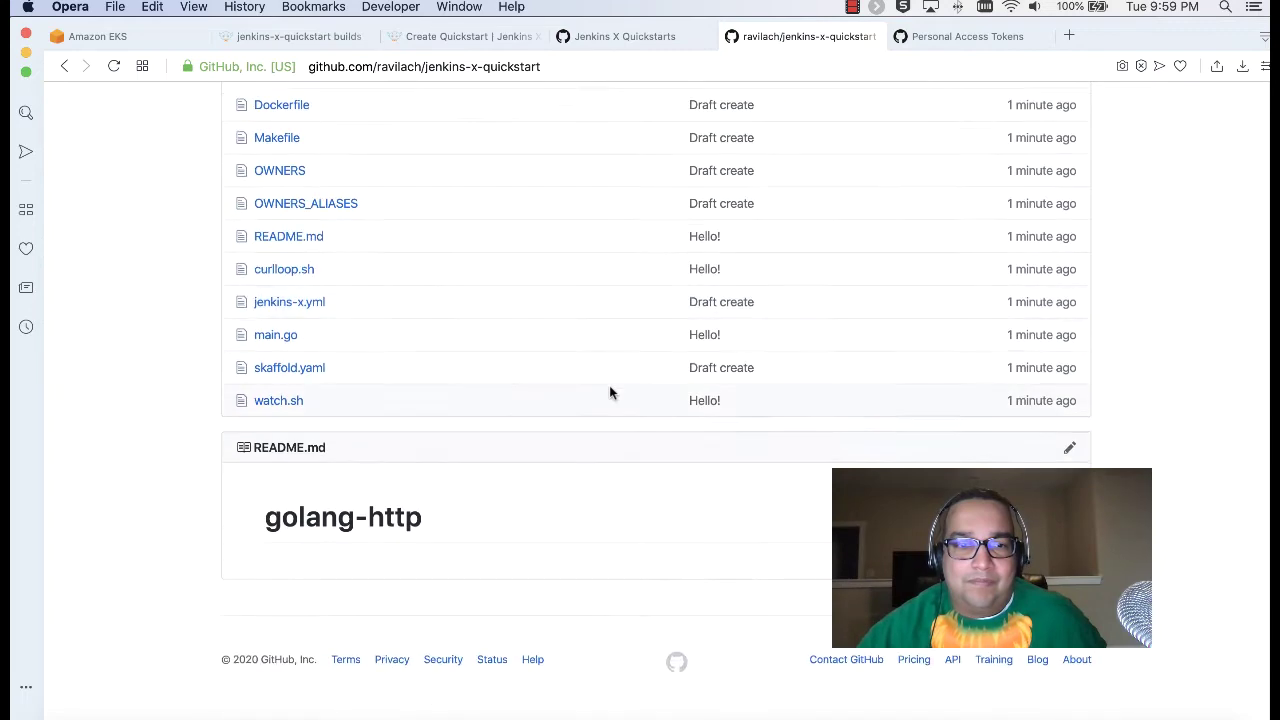
Step: Read main.go, then return to the jenkins-x-quickstart builds in Jenkins X
{"action": "left_click", "coordinate": [287, 345]}
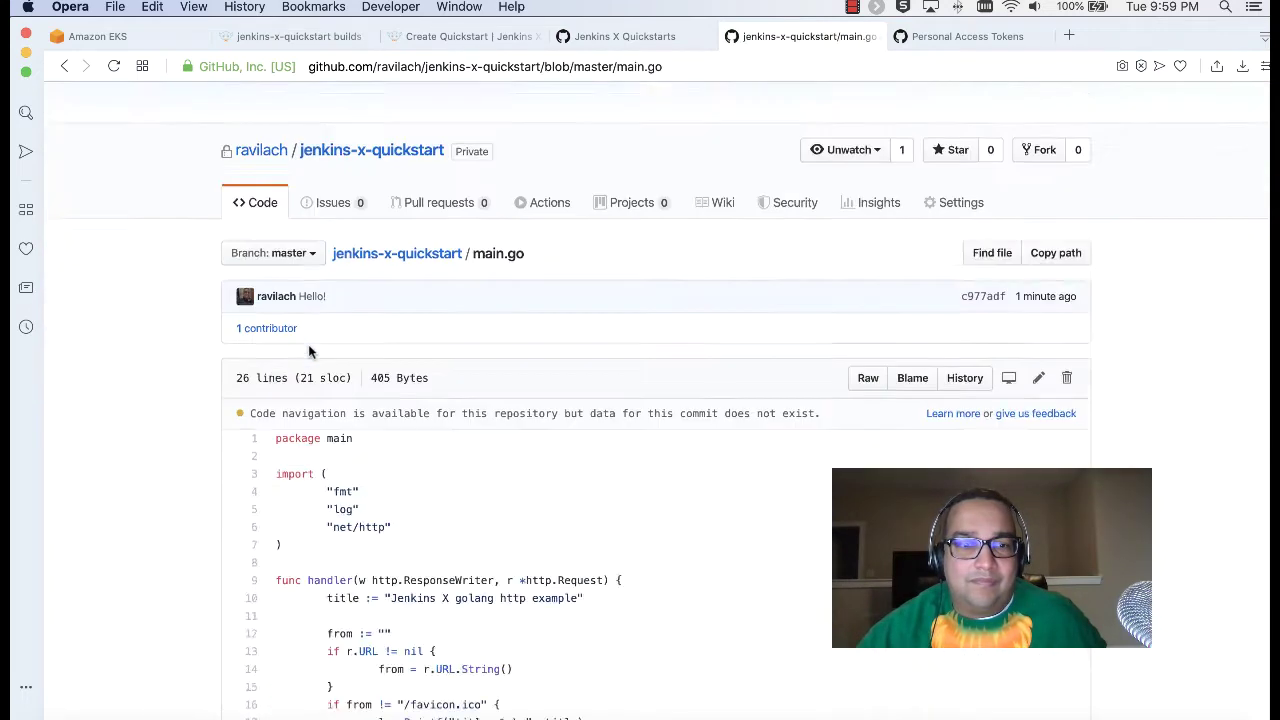
{"action": "scroll", "coordinate": [308, 348], "scroll_direction": "down", "scroll_amount": 3}
{"action": "scroll", "coordinate": [308, 348], "scroll_direction": "up", "scroll_amount": 5}
{"action": "left_click", "coordinate": [63, 66]}
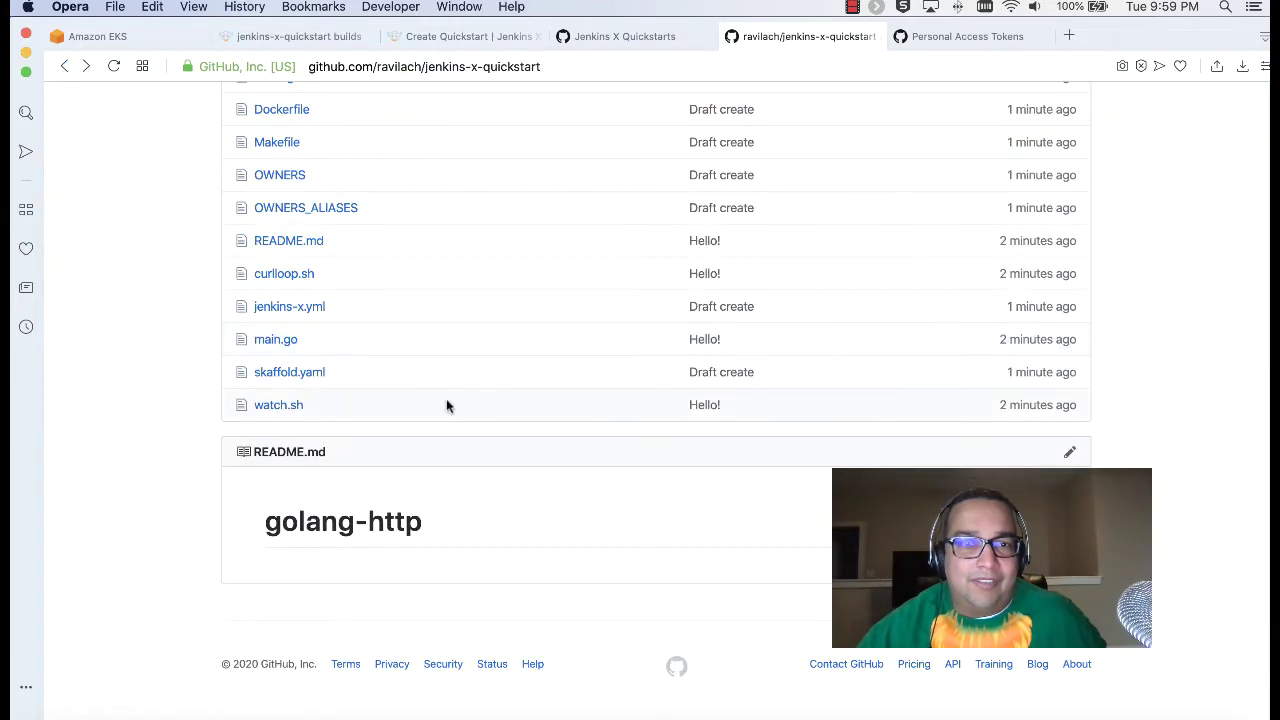
{"action": "scroll", "coordinate": [457, 422], "scroll_direction": "up", "scroll_amount": 4}
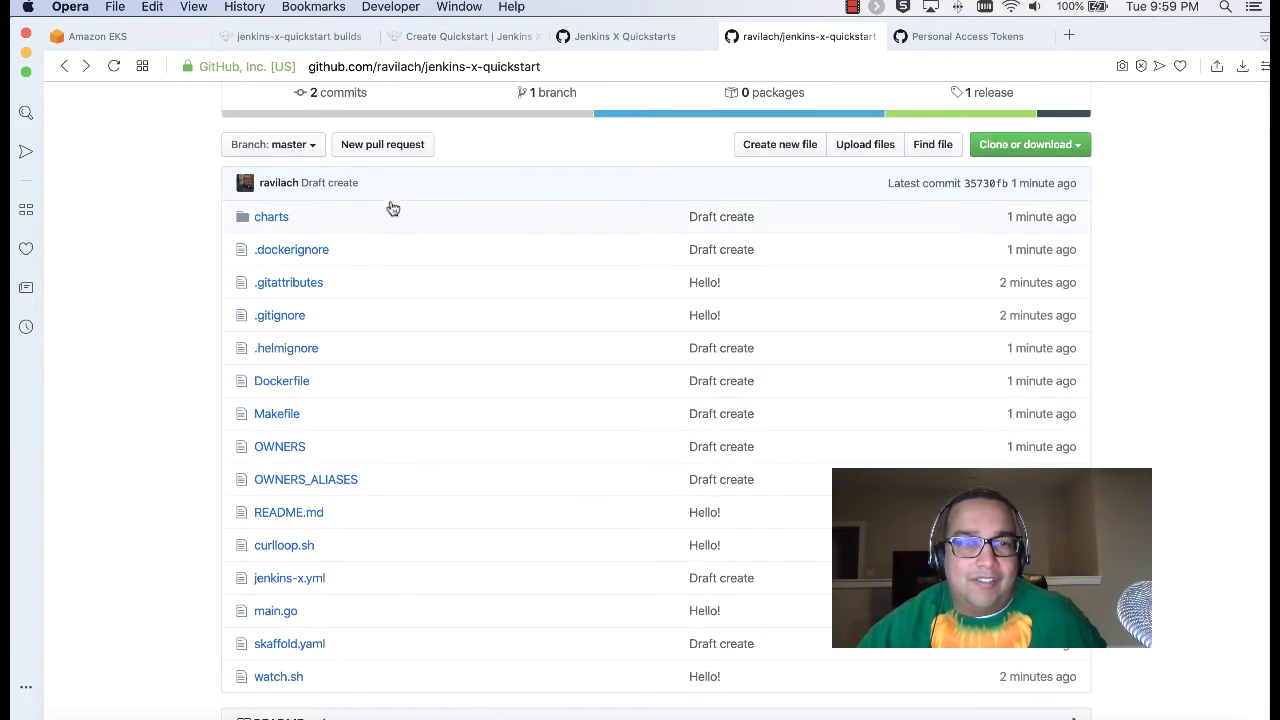
{"action": "left_click", "coordinate": [316, 36]}
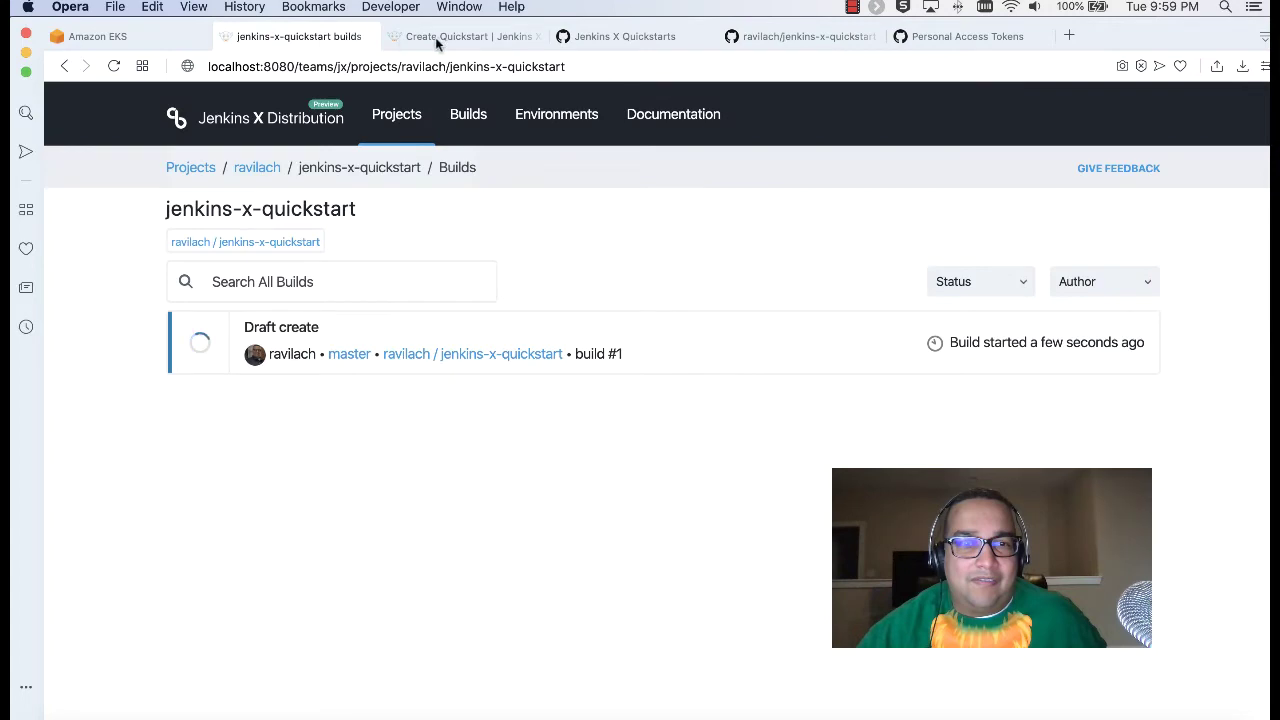
Step: Read the Create Quickstart docs down to Adding your own Quickstarts, then bring up iTerm2
{"action": "left_click", "coordinate": [403, 40]}
{"action": "scroll", "coordinate": [550, 364], "scroll_direction": "down", "scroll_amount": 3}
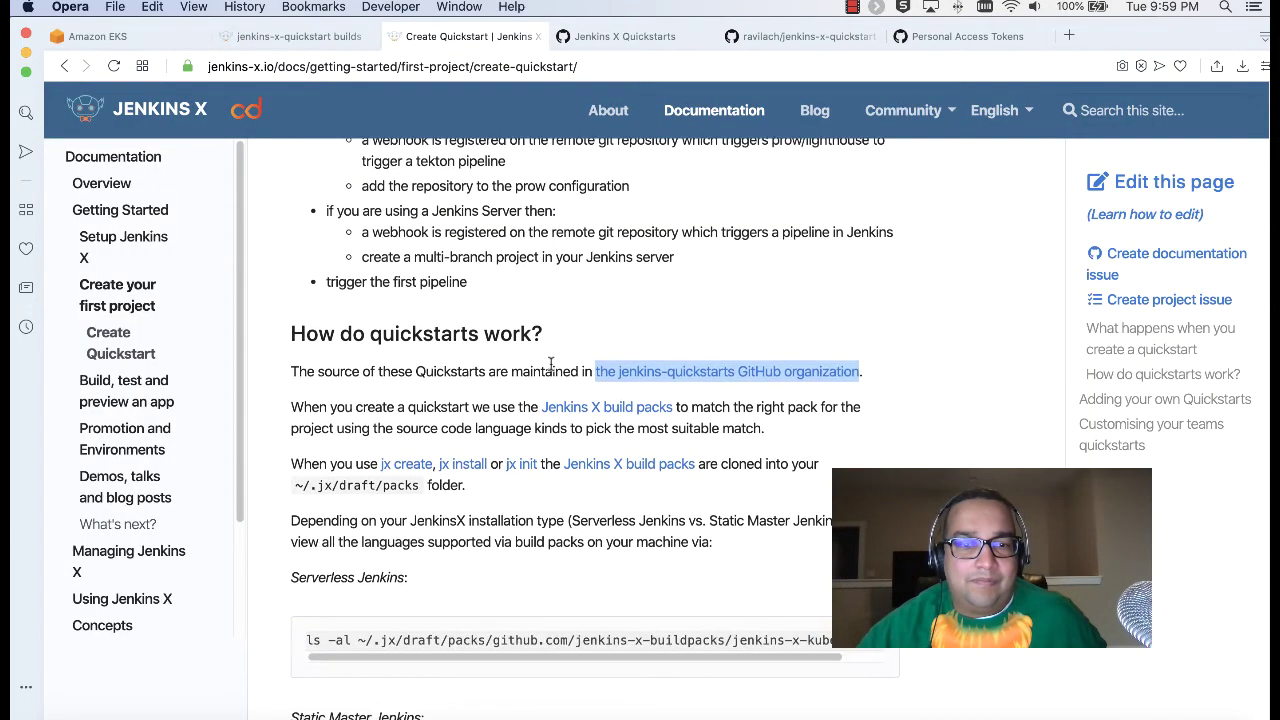
{"action": "scroll", "coordinate": [550, 364], "scroll_direction": "down", "scroll_amount": 12}
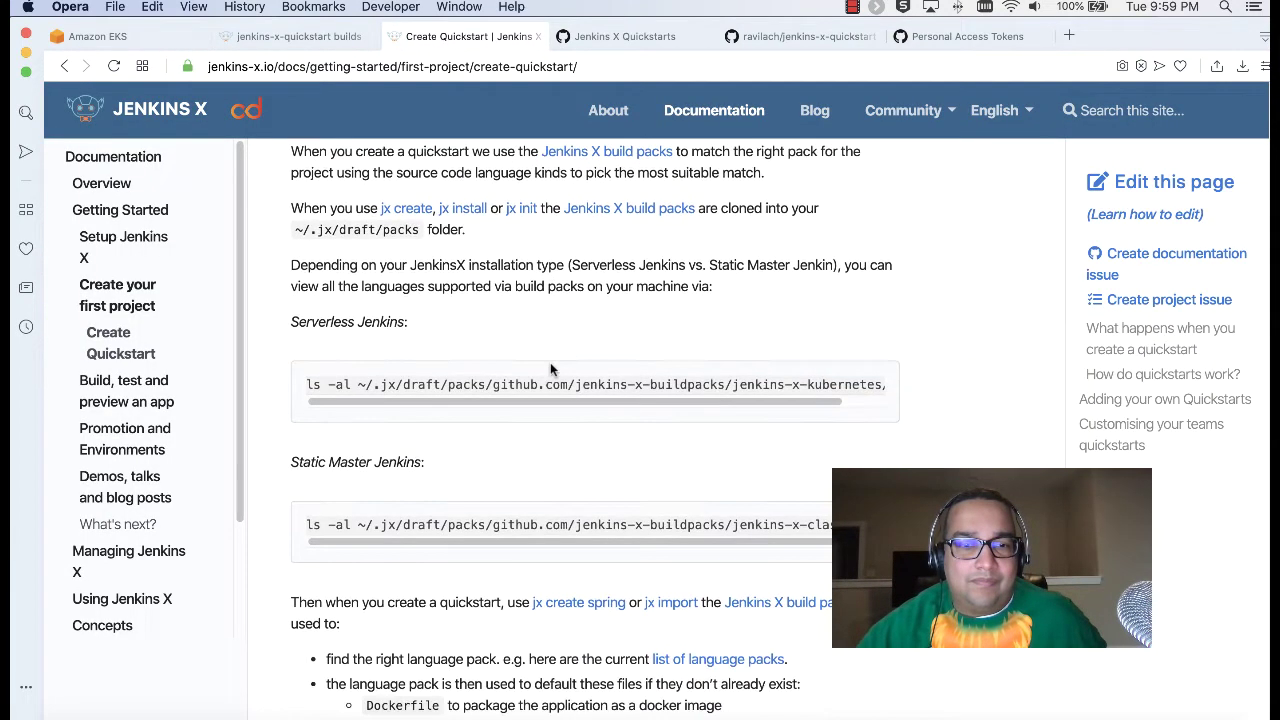
{"action": "scroll", "coordinate": [547, 368], "scroll_direction": "down", "scroll_amount": 11}
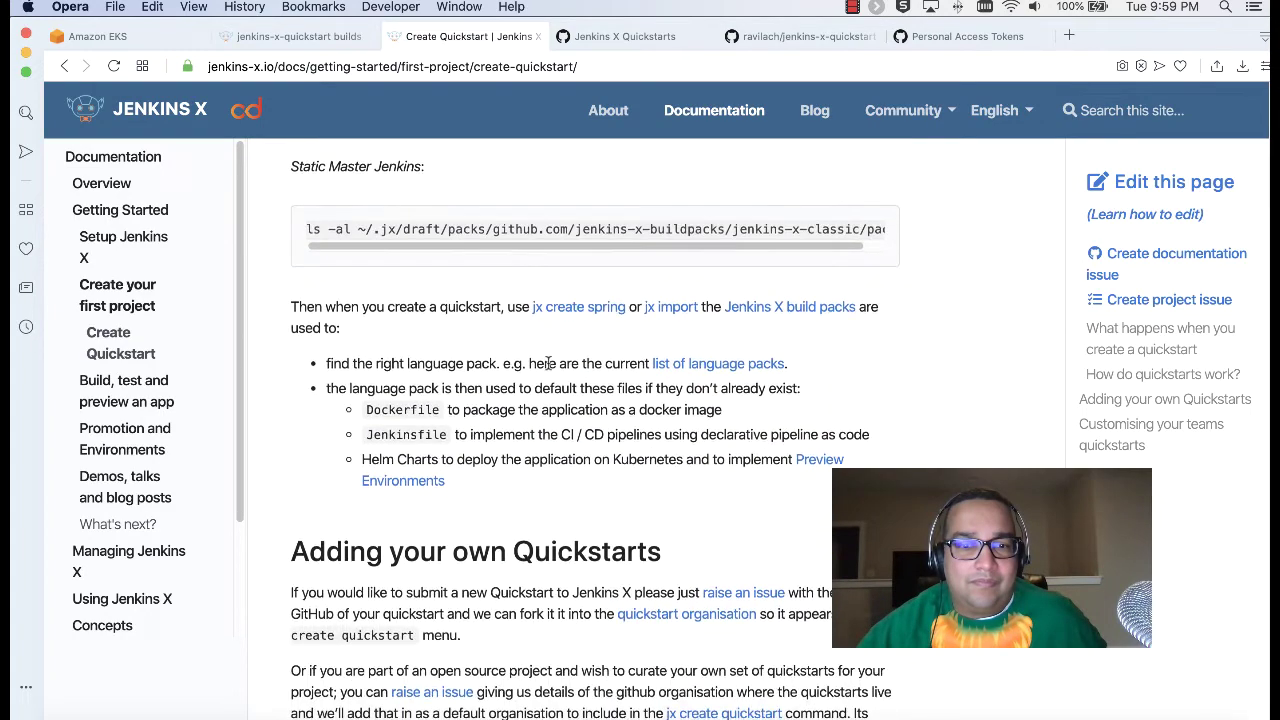
{"action": "left_click", "coordinate": [229, 716]}
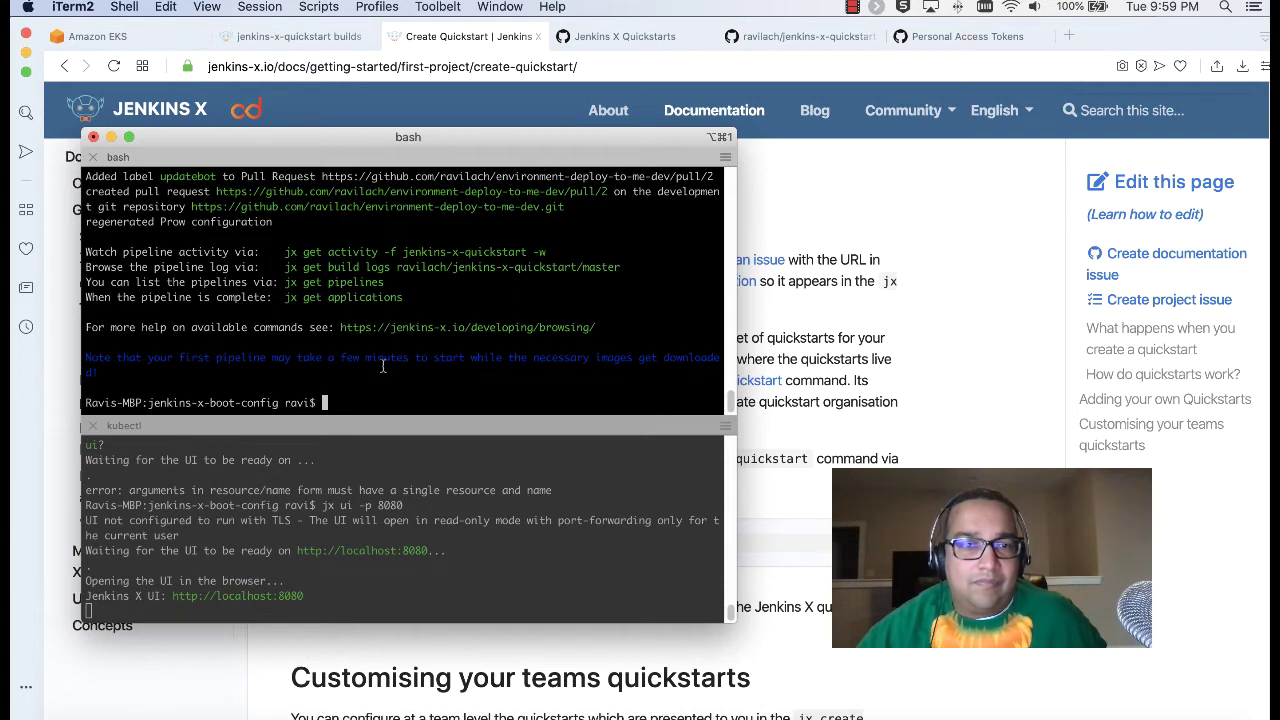
Step: Select the jx get activity command in the terminal output
{"action": "left_click_drag", "start_coordinate": [549, 251], "coordinate": [386, 251]}
{"action": "left_click", "coordinate": [381, 248]}
{"action": "left_click_drag", "start_coordinate": [290, 249], "coordinate": [547, 245]}
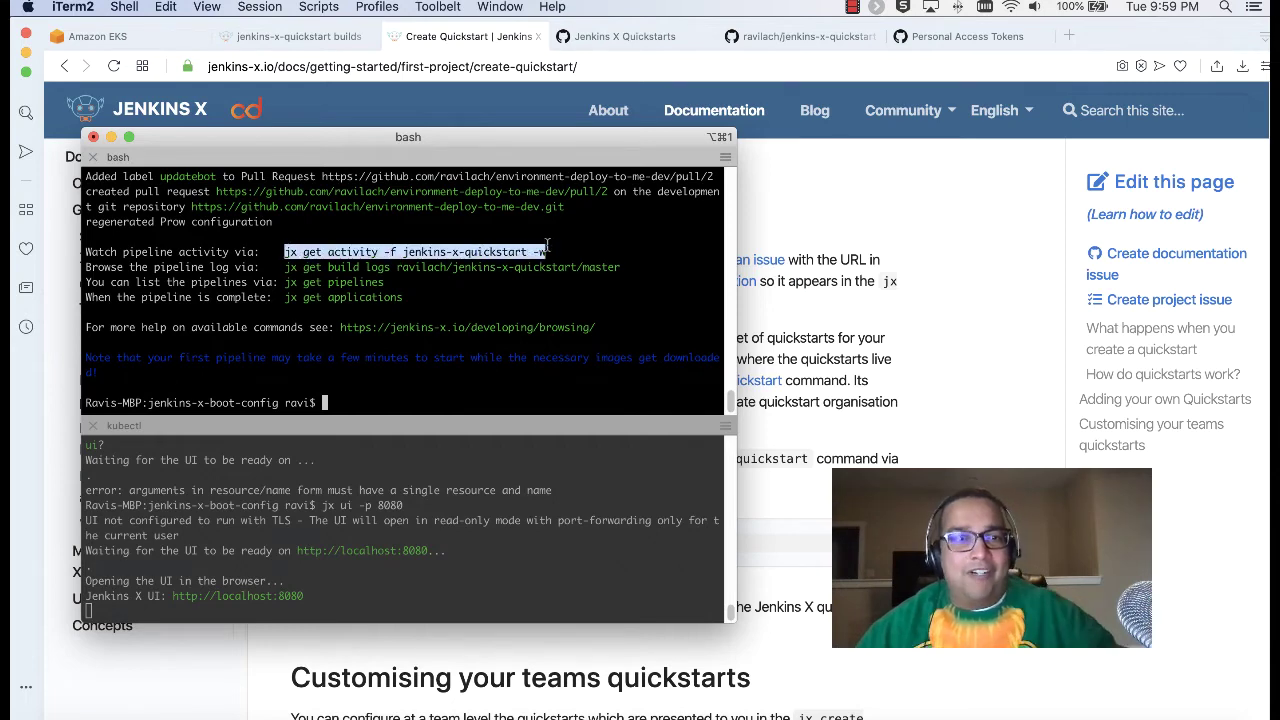
{"action": "left_click", "coordinate": [389, 404]}
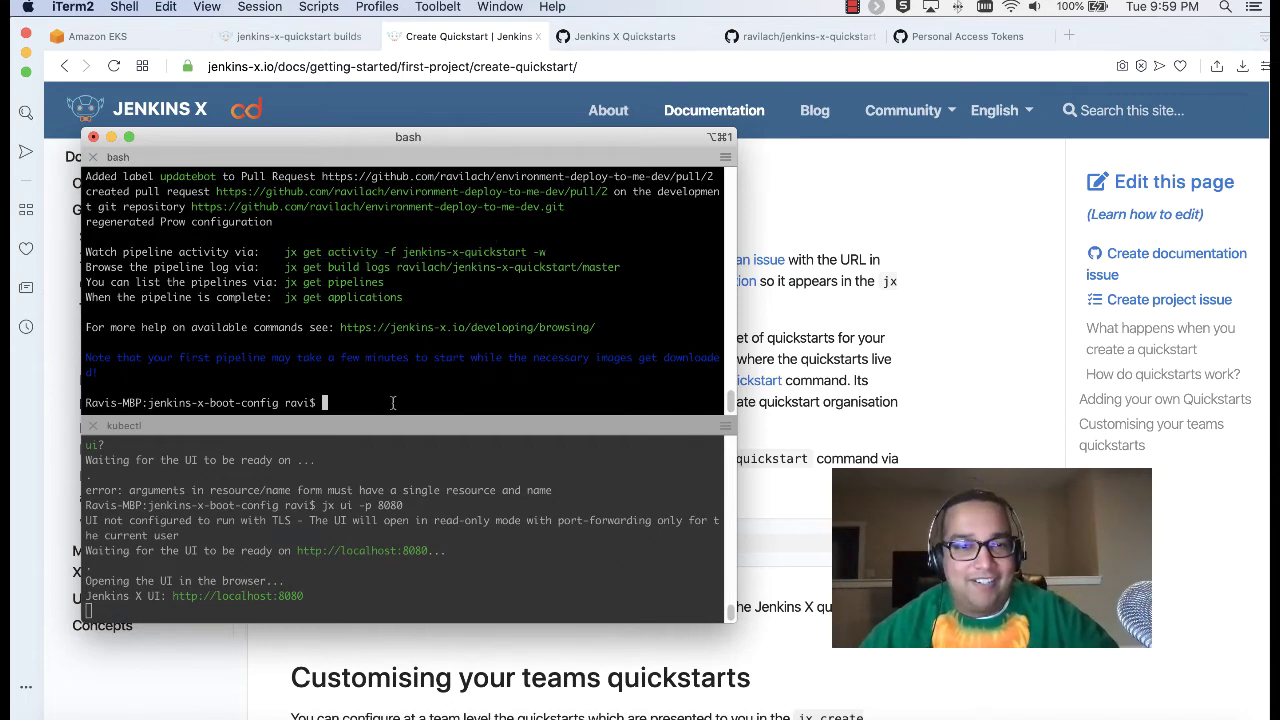
Step: Find and select the earlier 'jx create quickstart -f http' command, then bring up the notes file
{"action": "scroll", "coordinate": [390, 403], "scroll_direction": "up", "scroll_amount": 10}
{"action": "scroll", "coordinate": [393, 403], "scroll_direction": "up", "scroll_amount": 10}
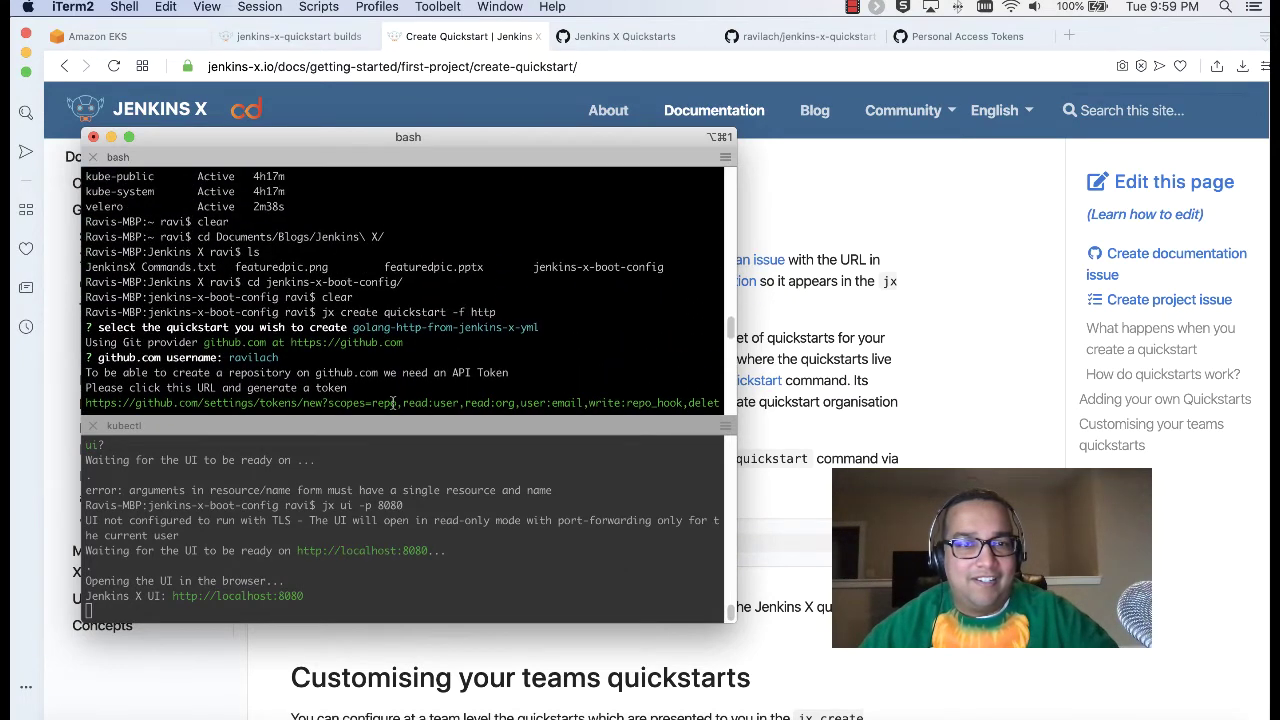
{"action": "scroll", "coordinate": [393, 403], "scroll_direction": "up", "scroll_amount": 1}
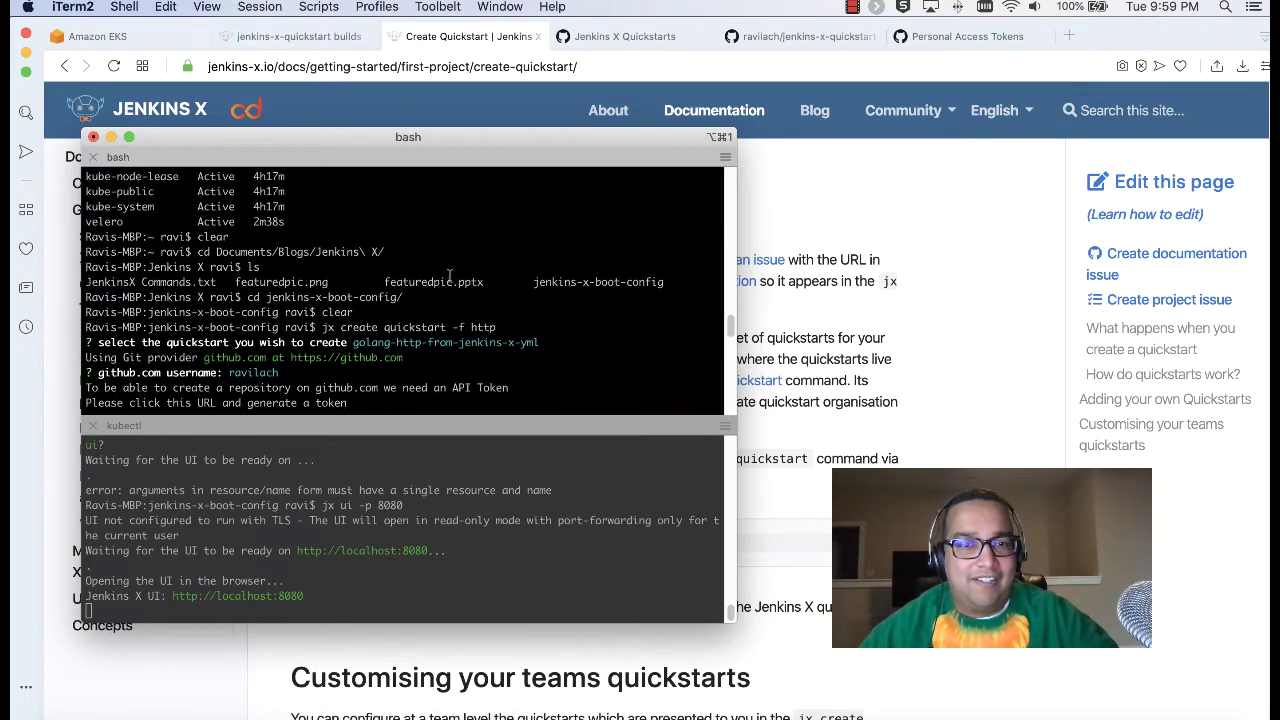
{"action": "left_click_drag", "start_coordinate": [504, 327], "coordinate": [327, 328]}
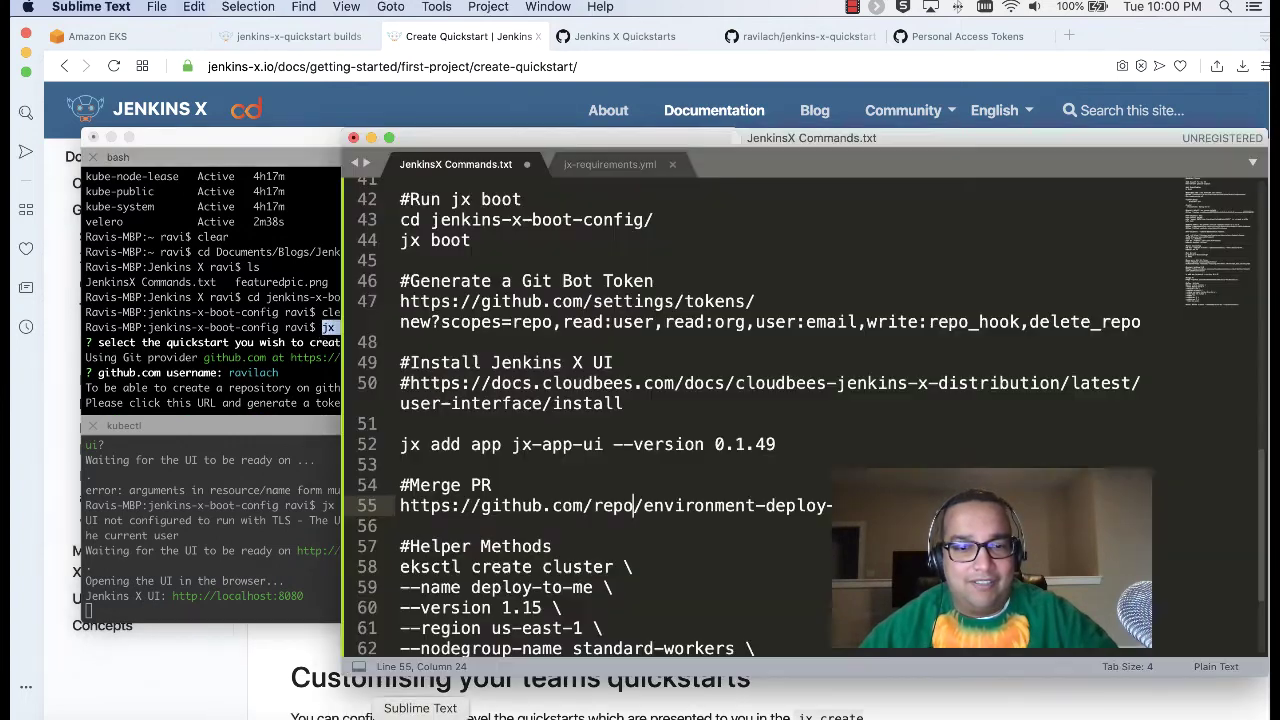
{"action": "left_click", "coordinate": [420, 714]}
{"action": "scroll", "coordinate": [570, 421], "scroll_direction": "down", "scroll_amount": 3}
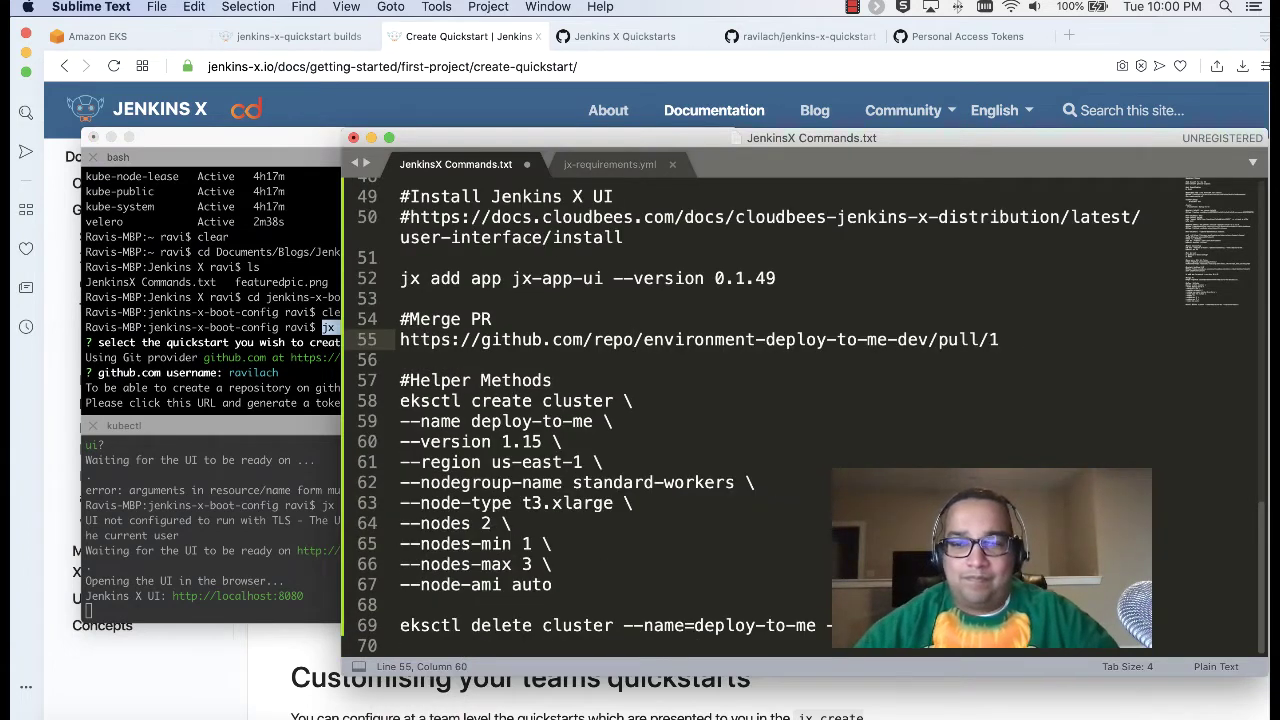
Step: Add a '#Launch a Quickstart' section with 'jx create quickstart -f http' to the notes
{"action": "key", "text": "Return"}
{"action": "key", "text": "Return"}
{"action": "type", "text": "#L"}
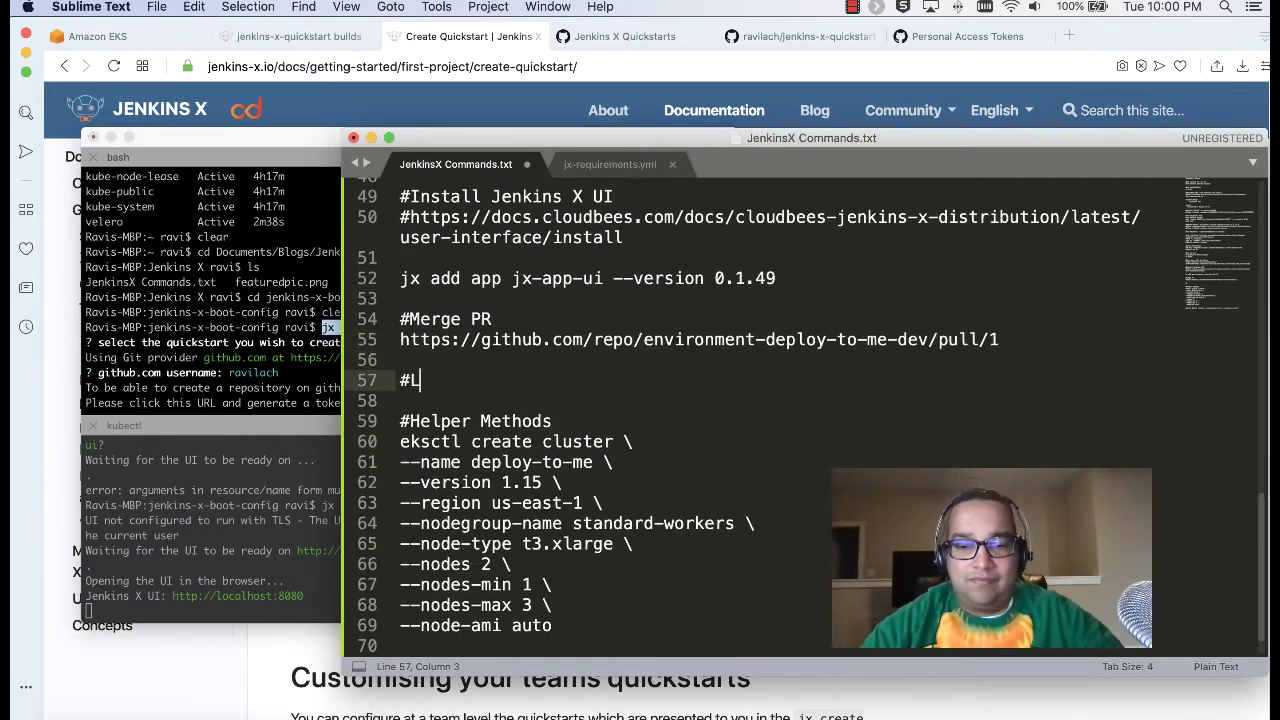
{"action": "type", "text": "aunch a"}
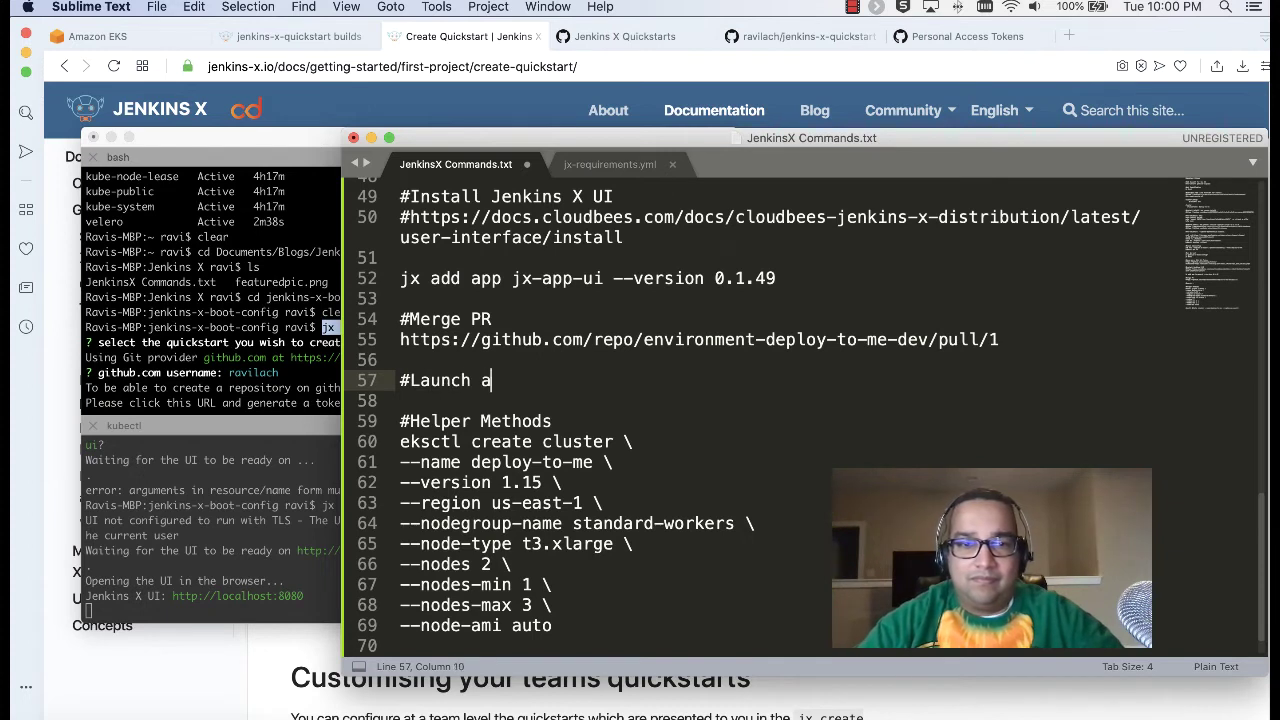
{"action": "type", "text": " Quickstart"}
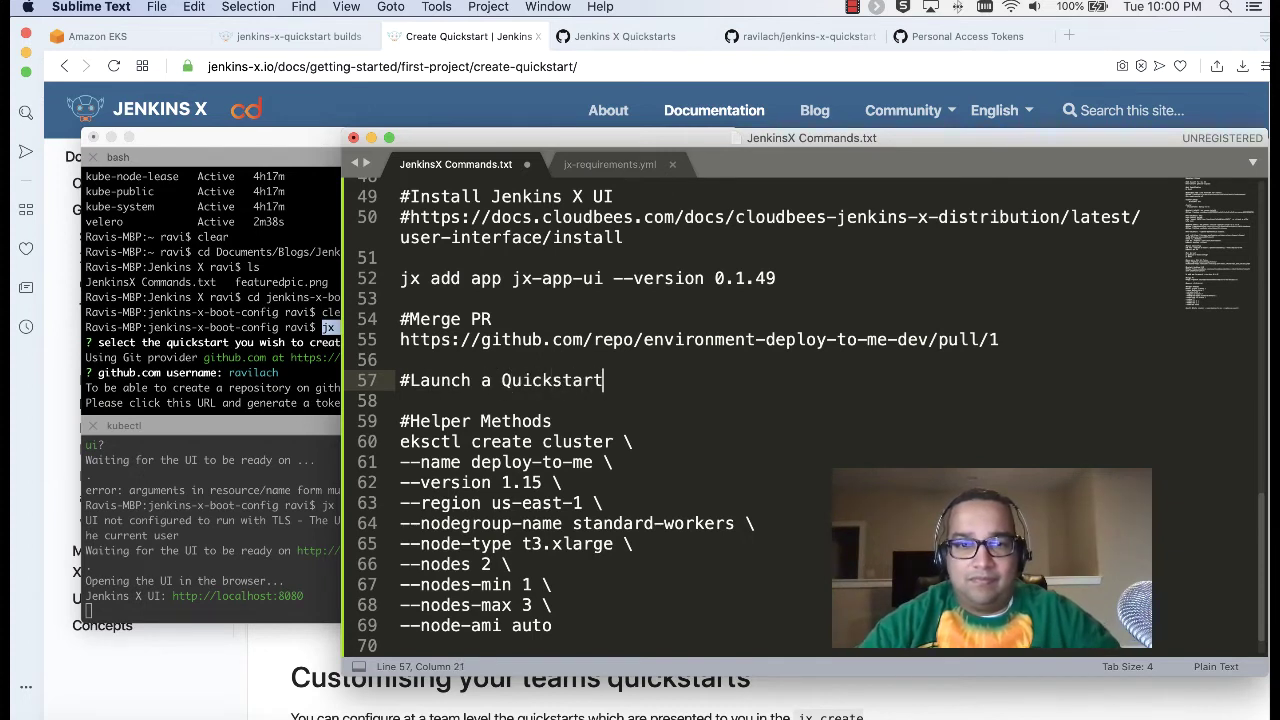
{"action": "key", "text": "Return"}
{"action": "type", "text": "jx create quickstart -f http"}
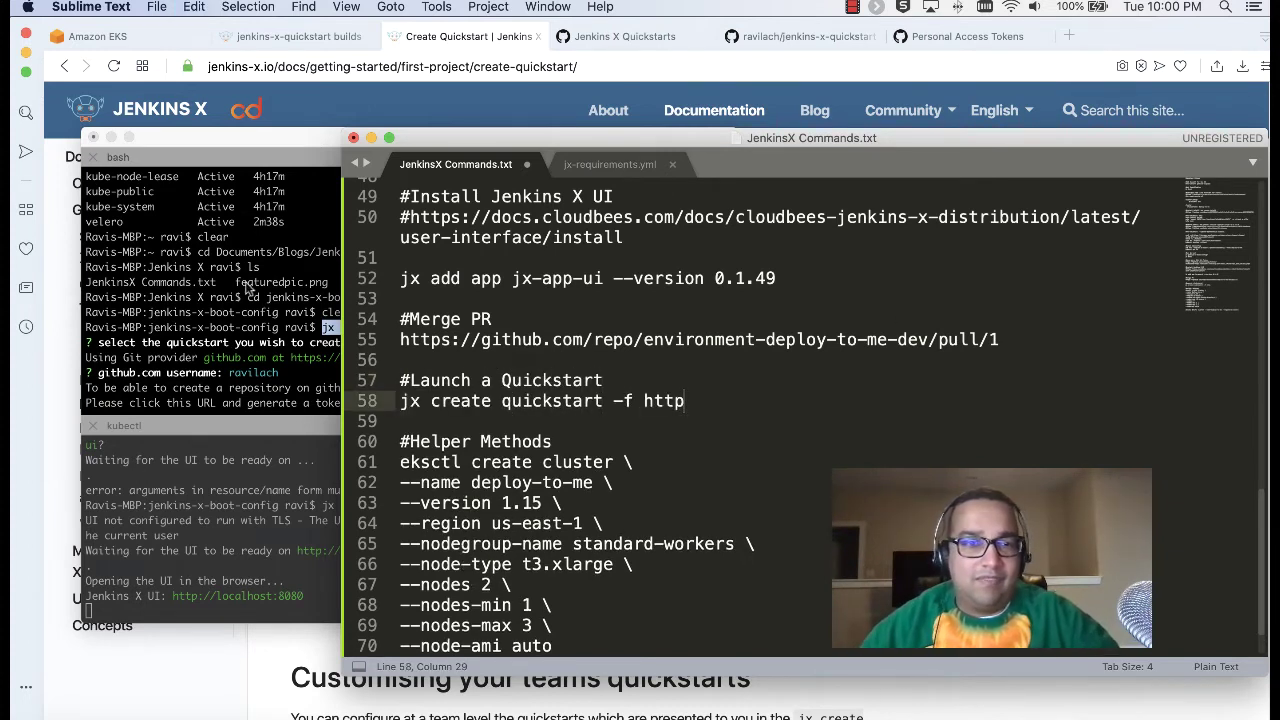
{"action": "left_click", "coordinate": [246, 285]}
{"action": "scroll", "coordinate": [400, 355], "scroll_direction": "down", "scroll_amount": 5}
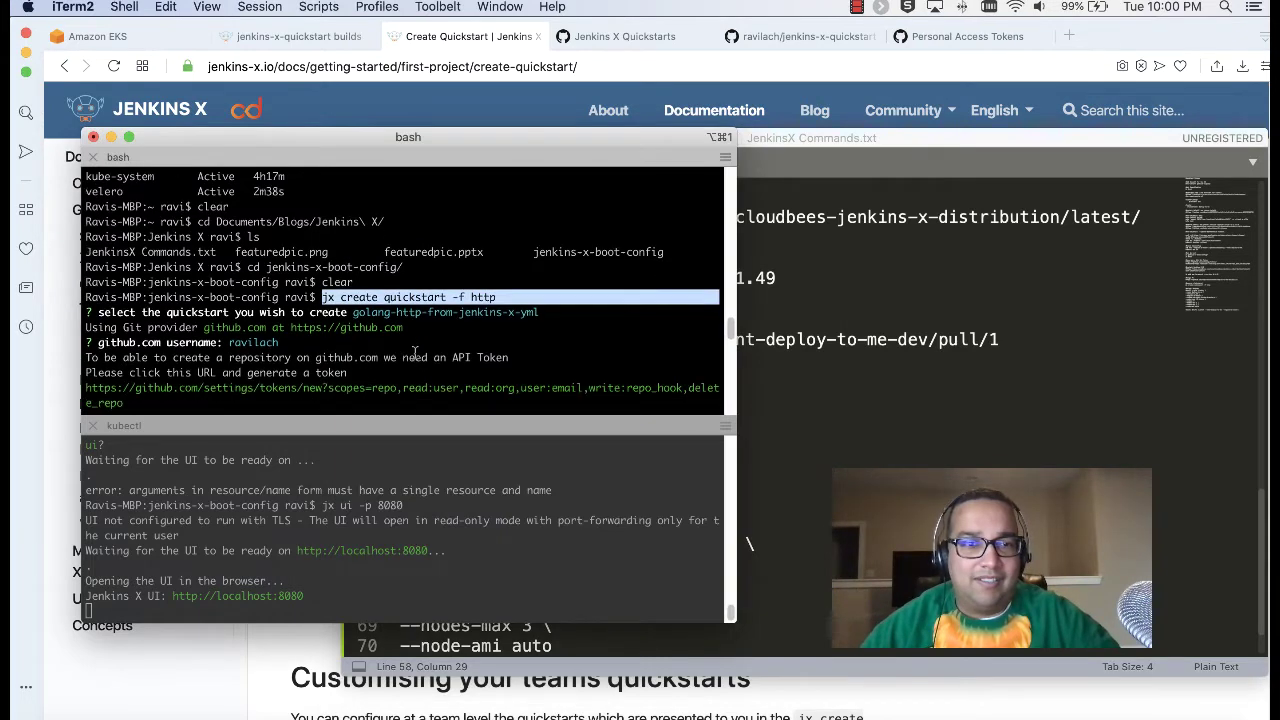
{"action": "scroll", "coordinate": [414, 350], "scroll_direction": "up", "scroll_amount": 1}
{"action": "scroll", "coordinate": [415, 352], "scroll_direction": "down", "scroll_amount": 4}
{"action": "scroll", "coordinate": [415, 352], "scroll_direction": "up", "scroll_amount": 7}
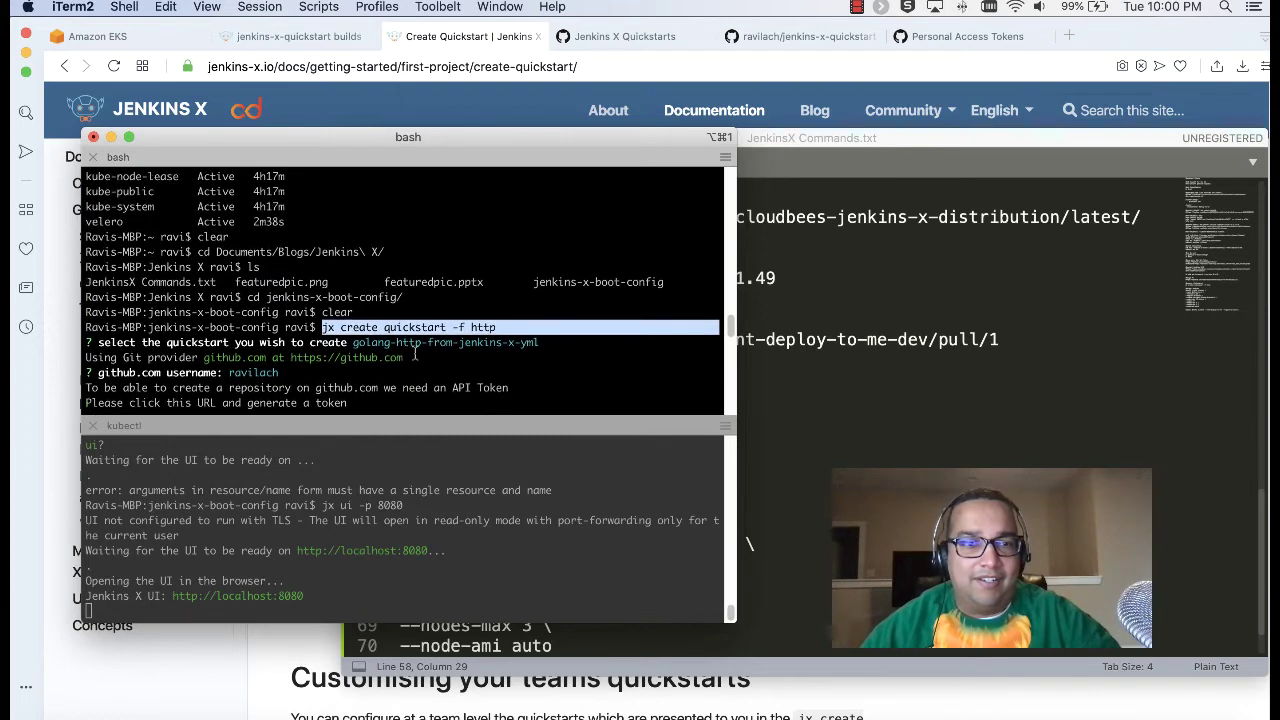
{"action": "scroll", "coordinate": [414, 352], "scroll_direction": "down", "scroll_amount": 1}
{"action": "scroll", "coordinate": [414, 352], "scroll_direction": "down", "scroll_amount": 5}
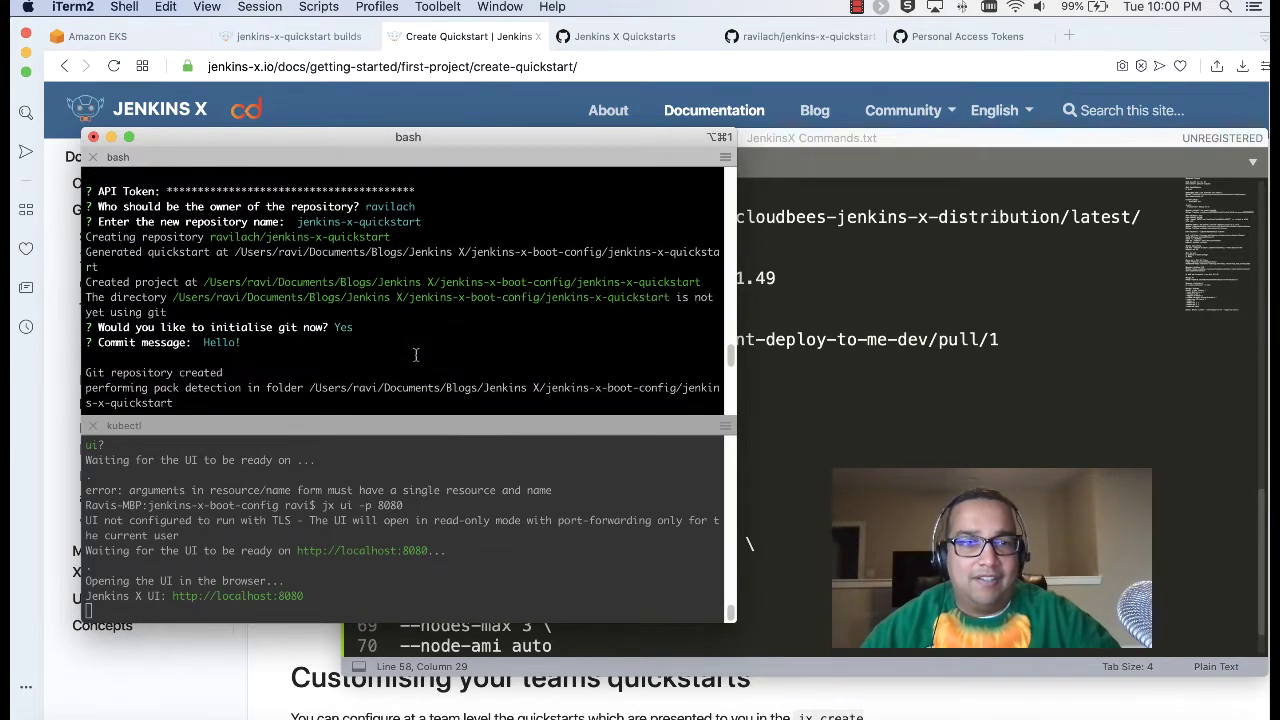
{"action": "scroll", "coordinate": [415, 354], "scroll_direction": "down", "scroll_amount": 10}
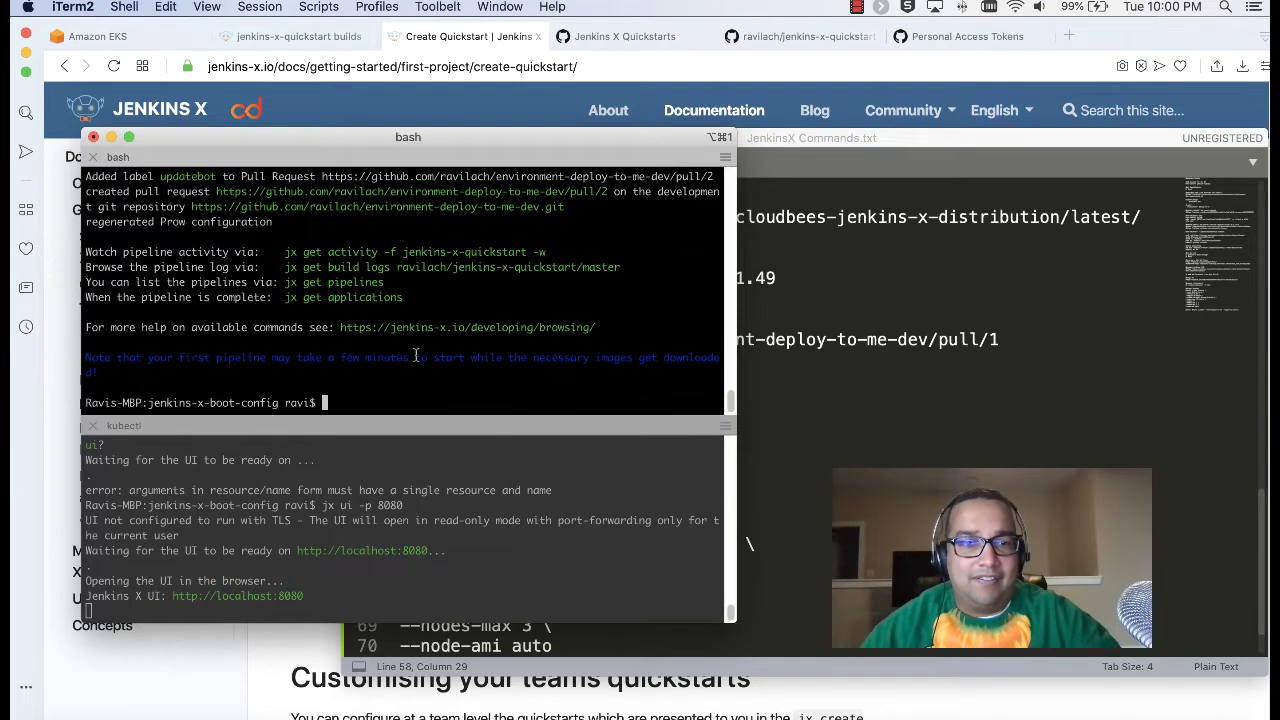
{"action": "left_click_drag", "start_coordinate": [548, 252], "coordinate": [286, 254]}
{"action": "key", "text": "super+c"}
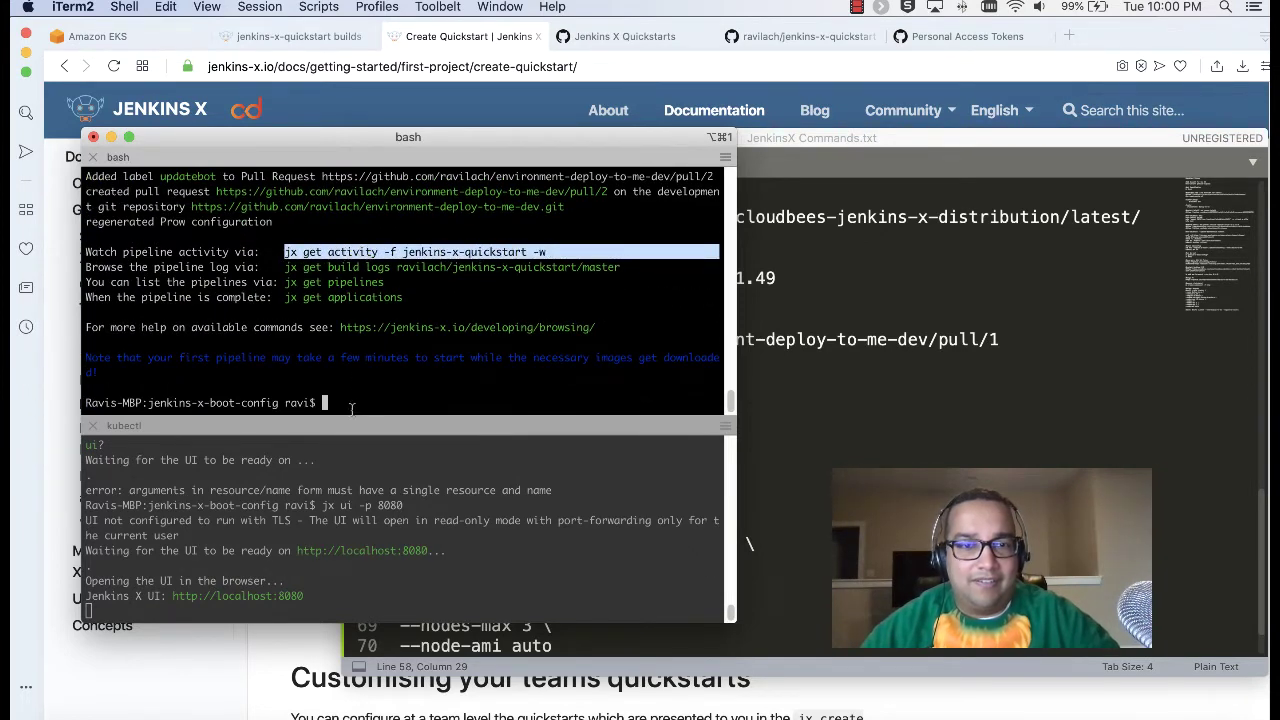
Step: Run 'jx get activity -f jenkins-x-quickstart -w' and review the failed Build Container Build step
{"action": "left_click", "coordinate": [370, 404]}
{"action": "key", "text": "super+v"}
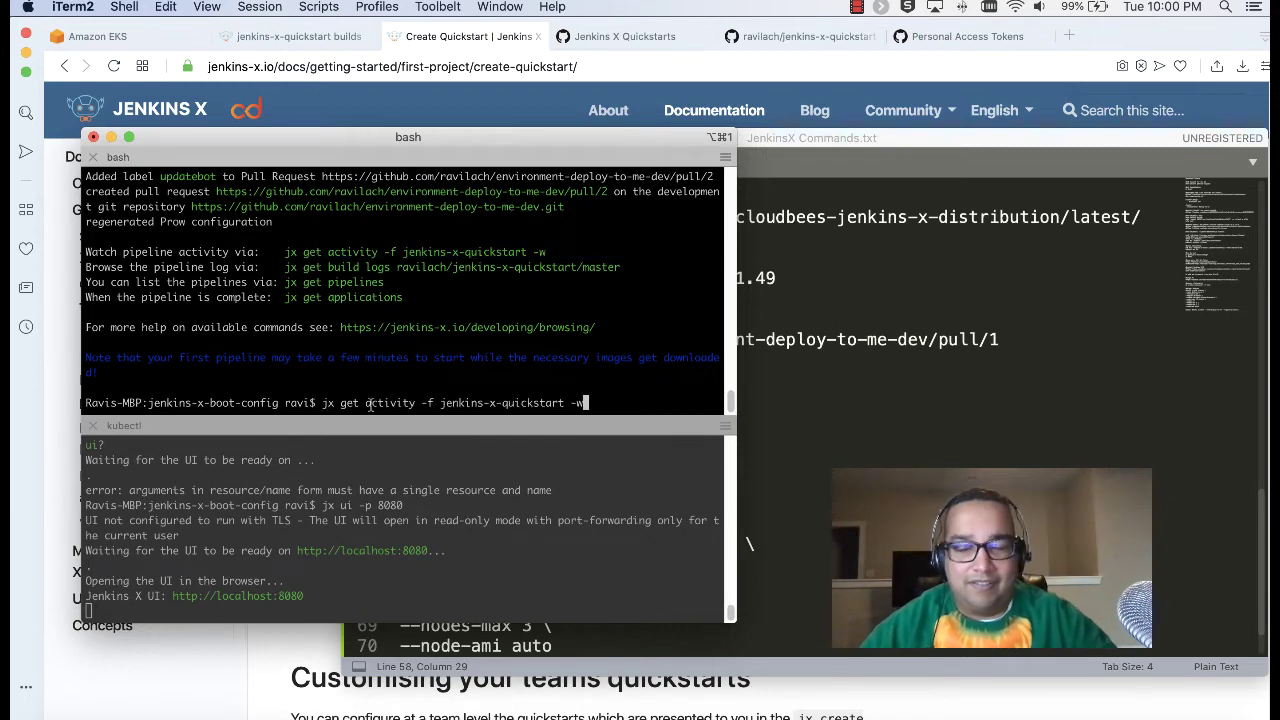
{"action": "key", "text": "Return"}
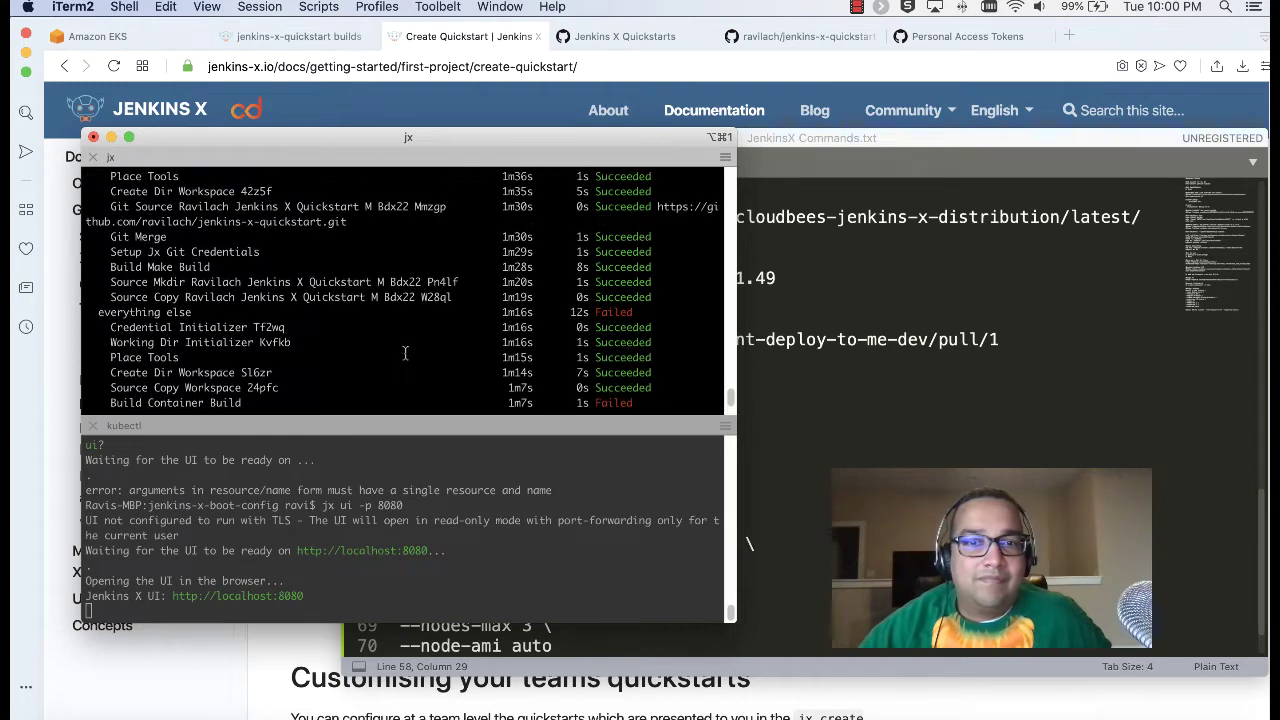
{"action": "scroll", "coordinate": [405, 352], "scroll_direction": "up", "scroll_amount": 2}
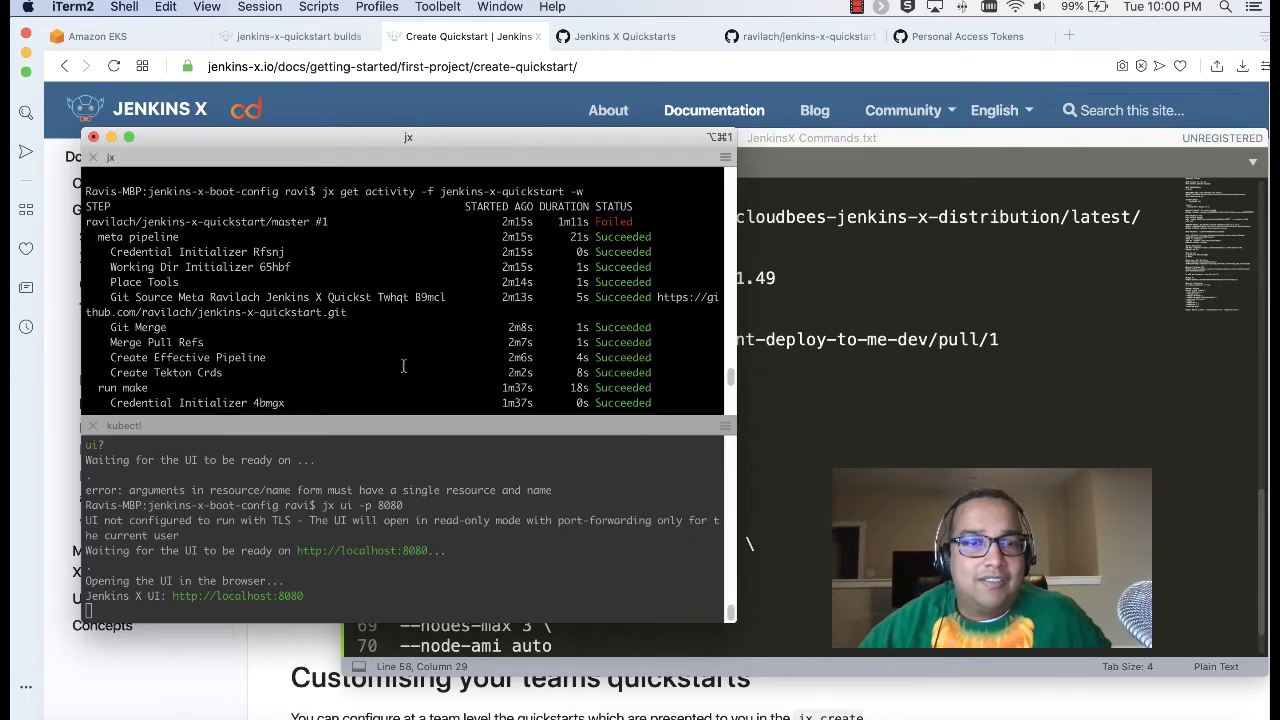
{"action": "scroll", "coordinate": [423, 342], "scroll_direction": "down", "scroll_amount": 2}
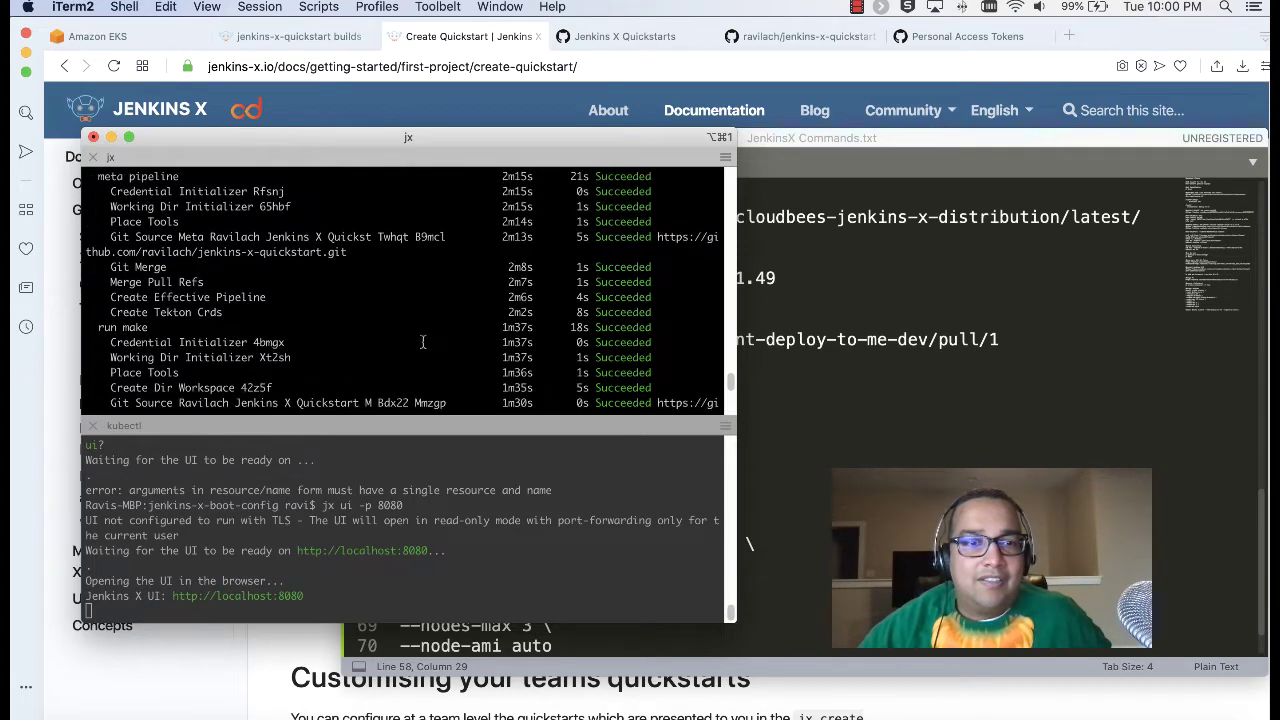
{"action": "scroll", "coordinate": [423, 342], "scroll_direction": "down", "scroll_amount": 5}
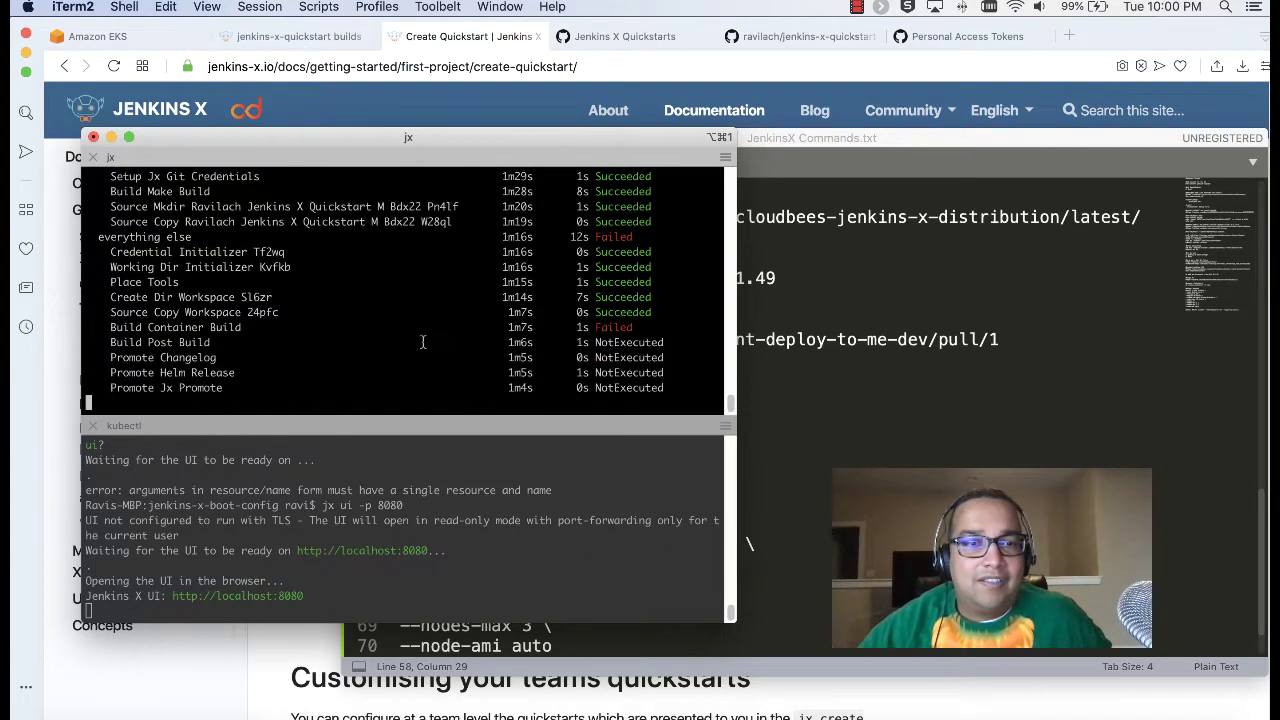
{"action": "left_click", "coordinate": [755, 430]}
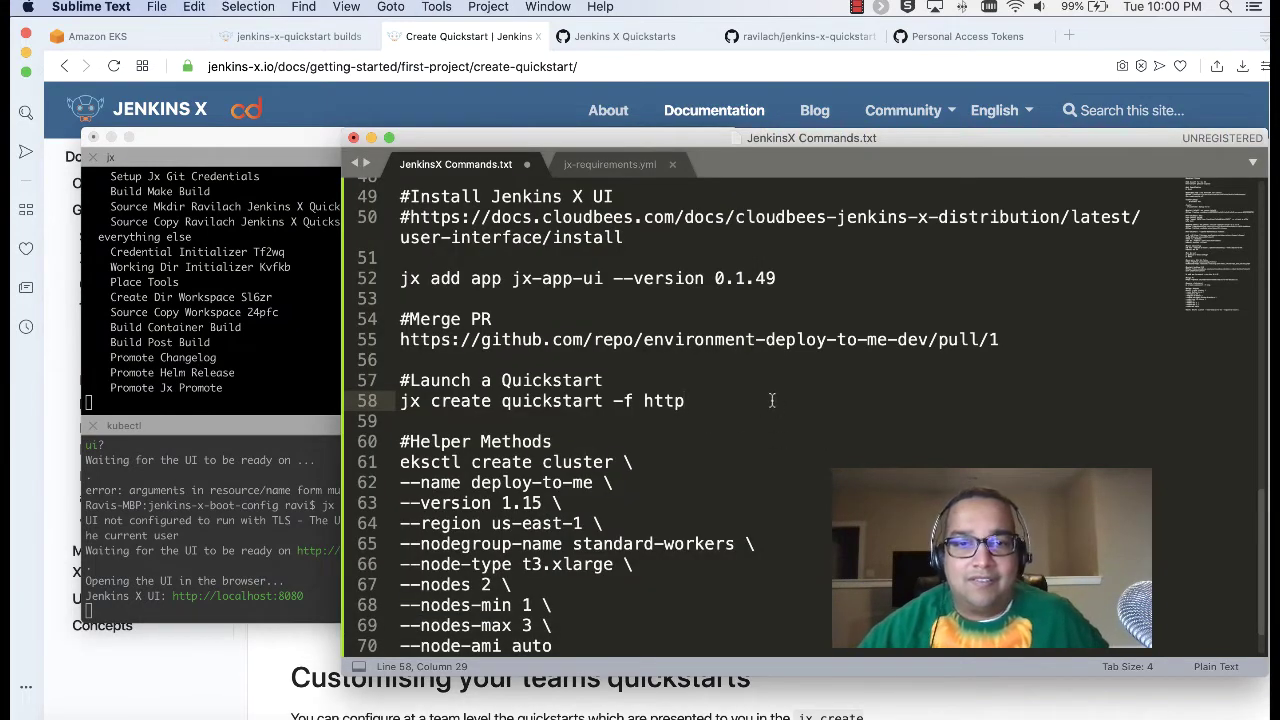
Step: Add a '#Check on Quickstart' heading with the pasted jx get activity command
{"action": "key", "text": "Return"}
{"action": "key", "text": "Return"}
{"action": "type", "text": "#Check on Qu"}
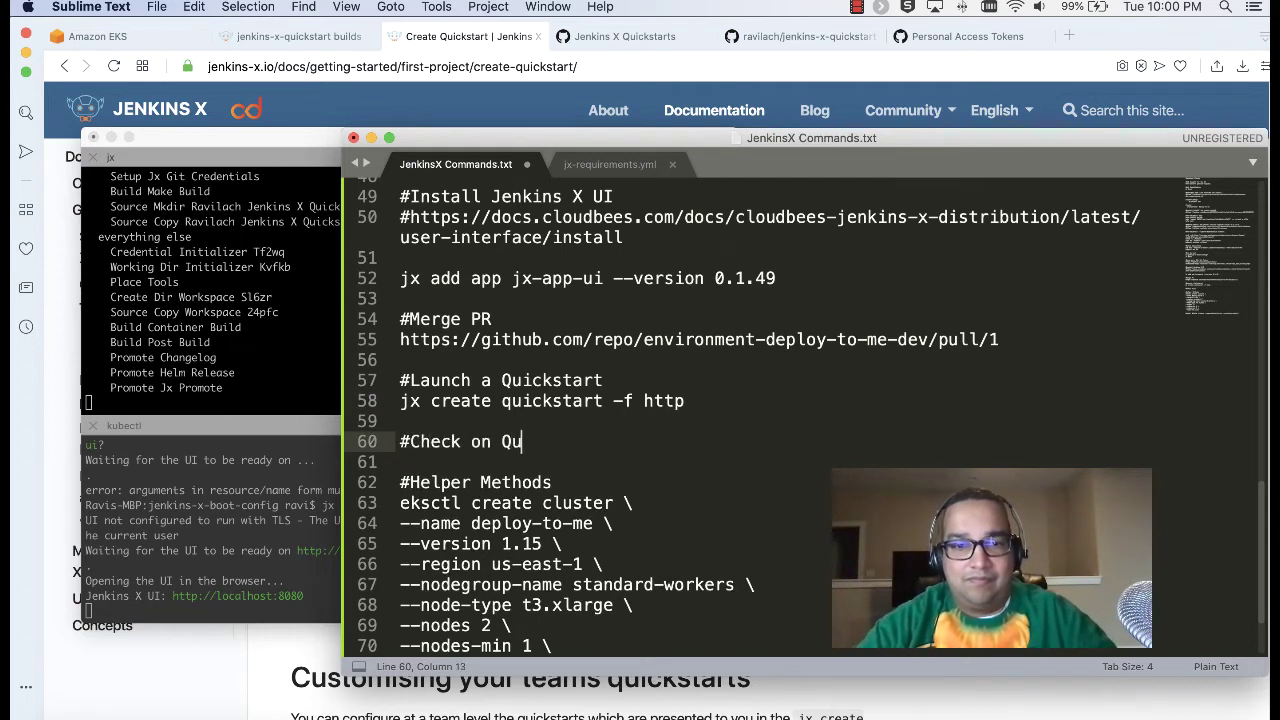
{"action": "type", "text": "ickstart"}
{"action": "key", "text": "Return"}
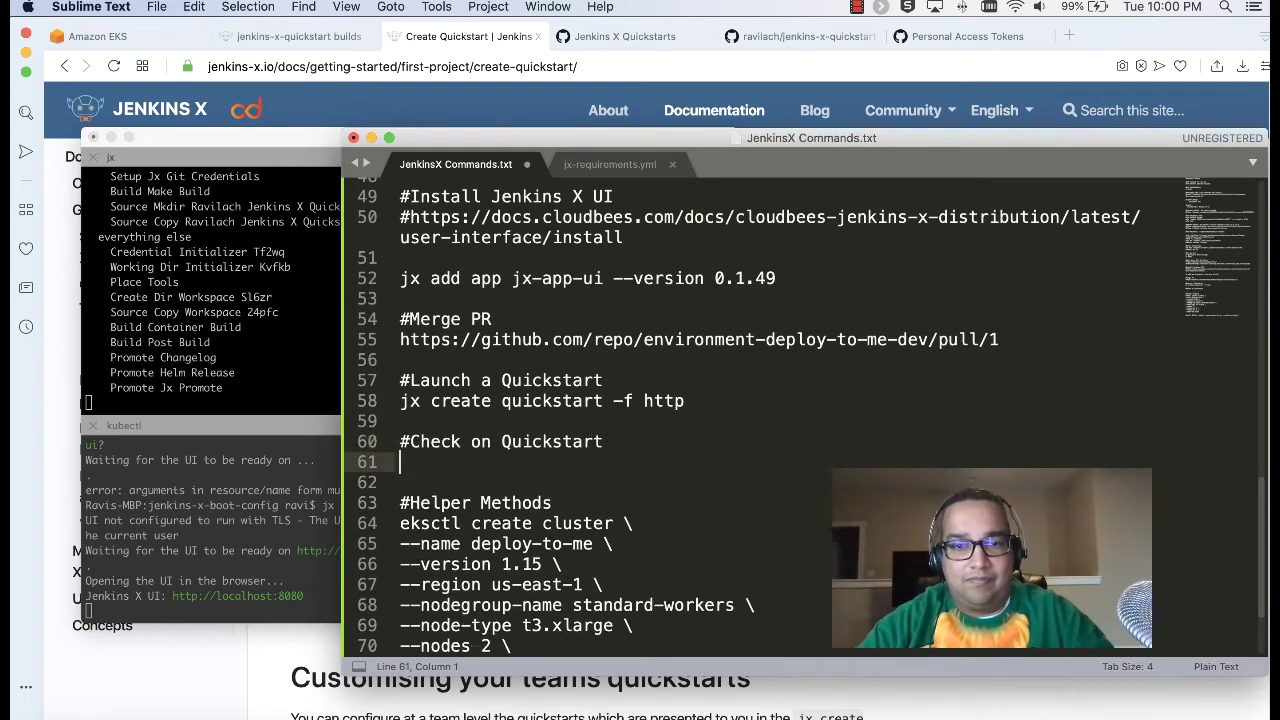
{"action": "key", "text": "super+v"}
{"action": "left_click", "coordinate": [708, 400]}
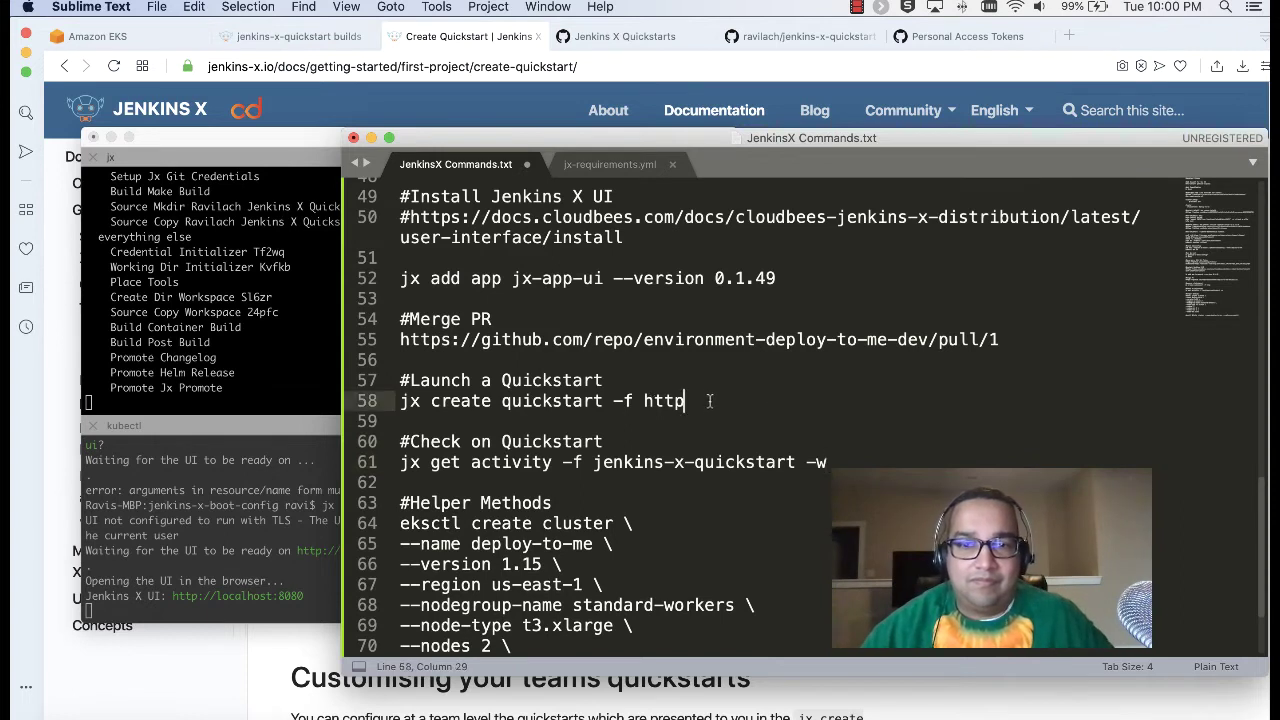
Step: Add a '#name: jenkins-x-quickstart' line and save JenkinsX Commands.txt
{"action": "key", "text": "Return"}
{"action": "key", "text": "Return"}
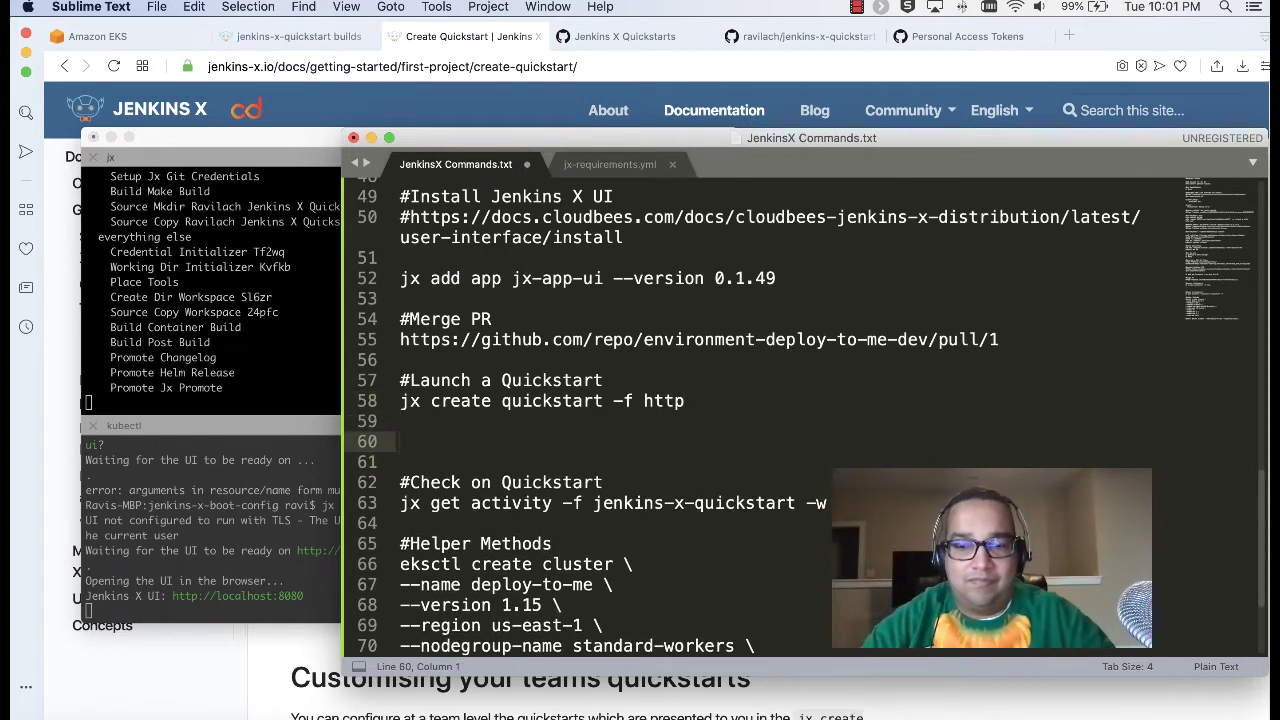
{"action": "type", "text": "#name:"}
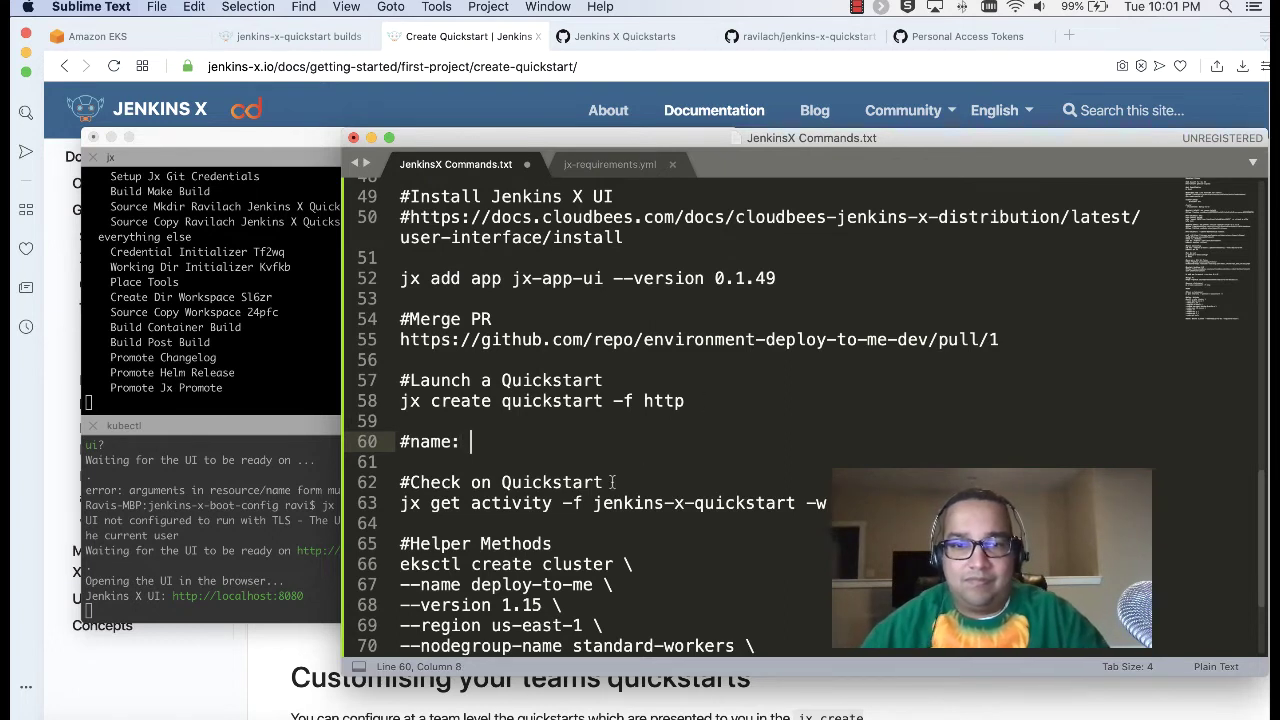
{"action": "left_click_drag", "start_coordinate": [594, 503], "coordinate": [797, 503]}
{"action": "key", "text": "super+c"}
{"action": "left_click", "coordinate": [598, 445]}
{"action": "key", "text": "super+v"}
{"action": "key", "text": "super+s"}
{"action": "left_click", "coordinate": [232, 348]}
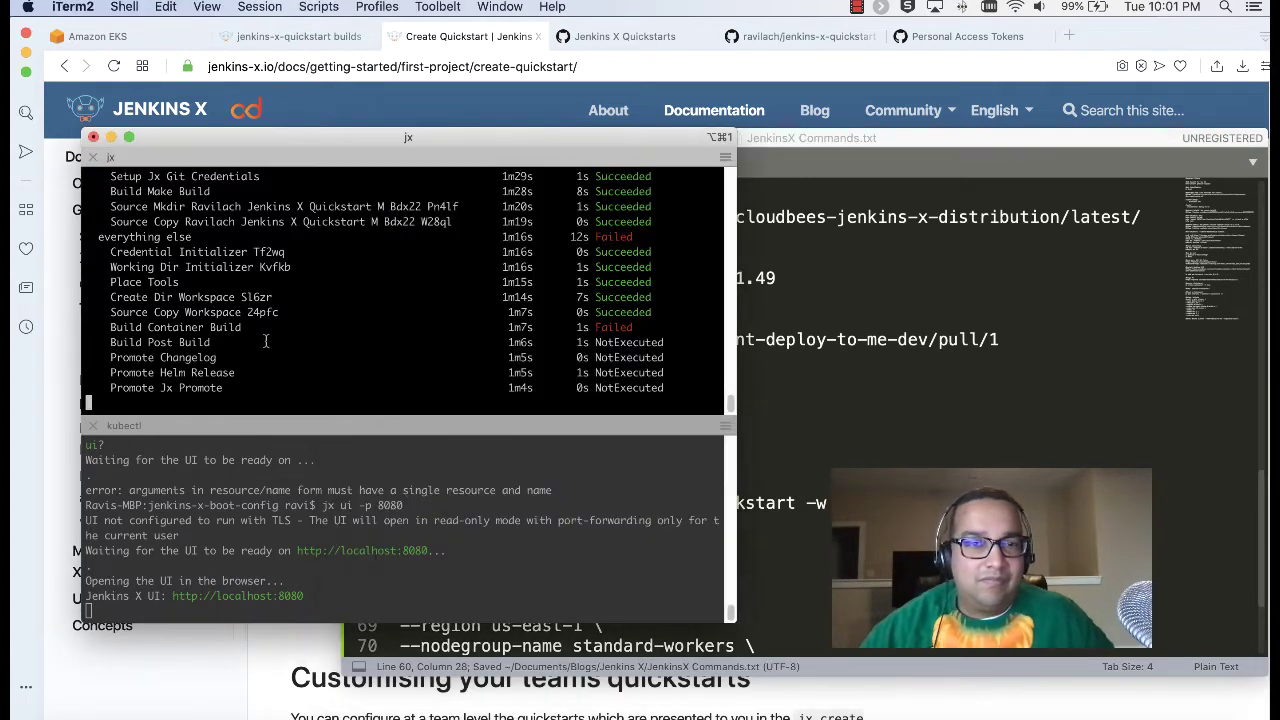
Step: Scroll through the jx pane showing the quickstart pipeline's failed build output
{"action": "scroll", "coordinate": [421, 397], "scroll_direction": "up", "scroll_amount": 1}
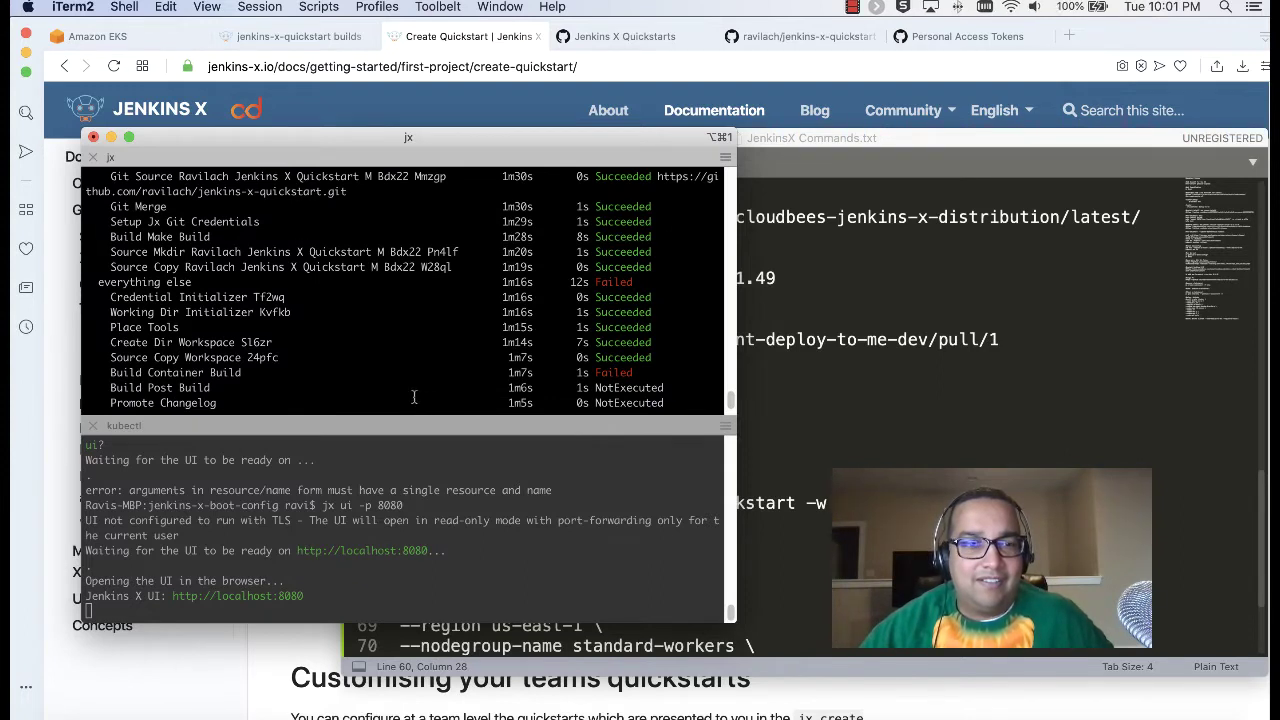
{"action": "scroll", "coordinate": [416, 397], "scroll_direction": "down", "scroll_amount": 1}
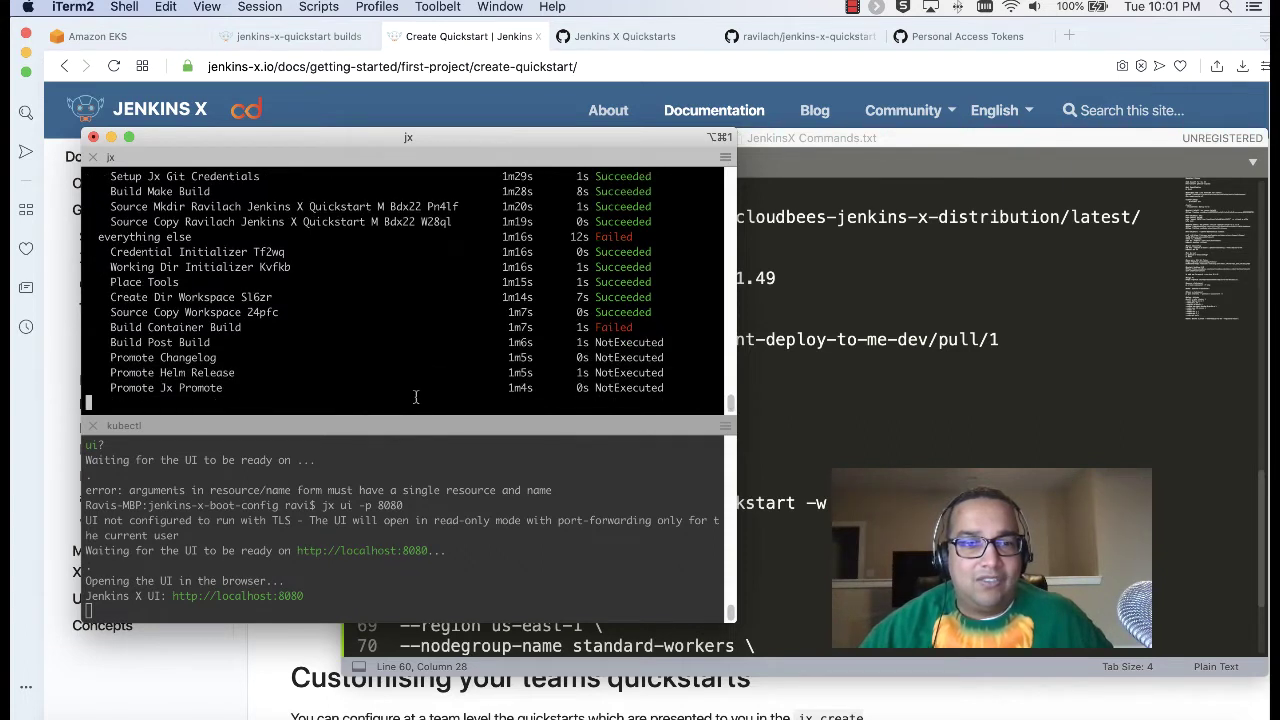
Step: Open master Build #2 of environment-deploy-to-me-dev from the all-builds list
{"action": "left_click", "coordinate": [293, 38]}
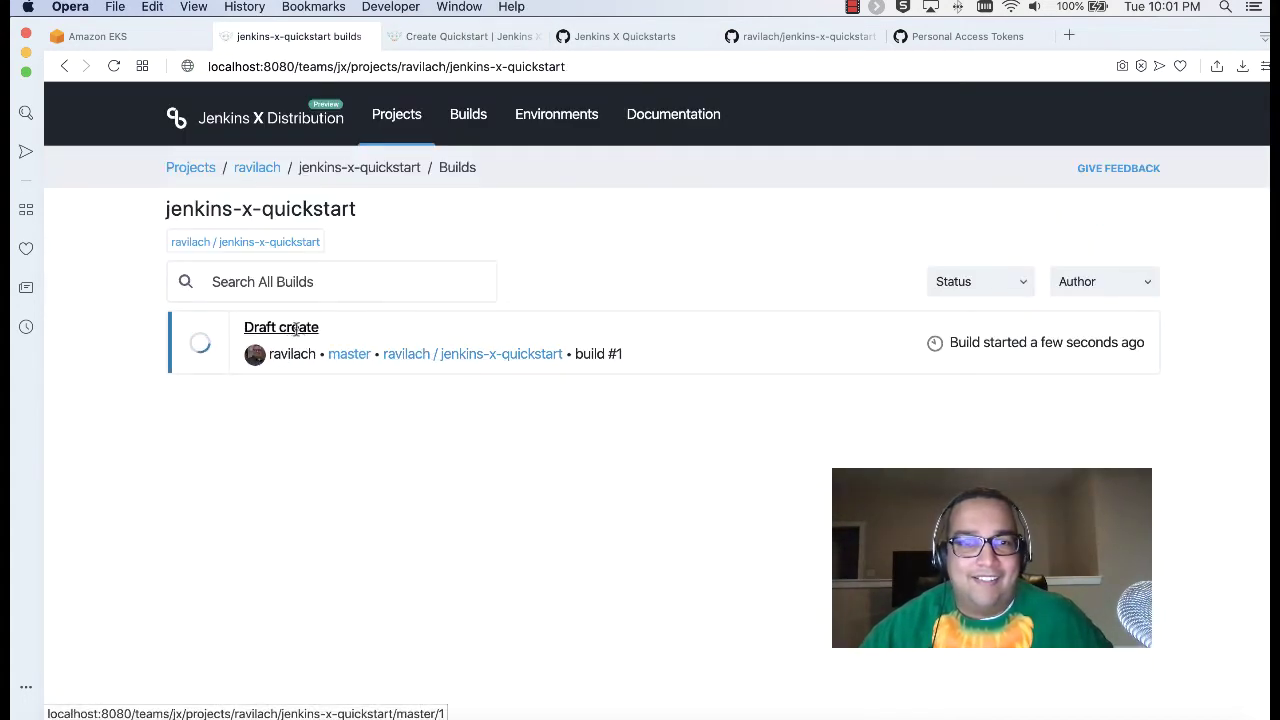
{"action": "left_click", "coordinate": [392, 114]}
{"action": "left_click", "coordinate": [455, 114]}
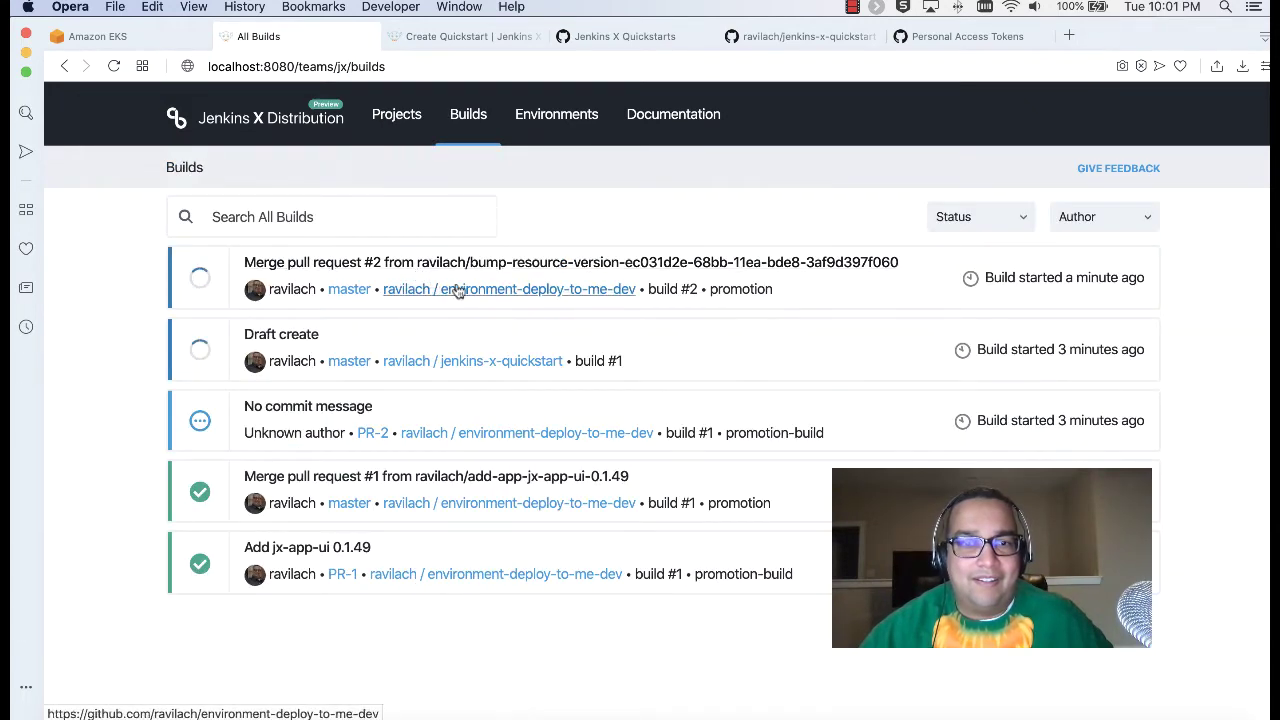
{"action": "left_click", "coordinate": [485, 263]}
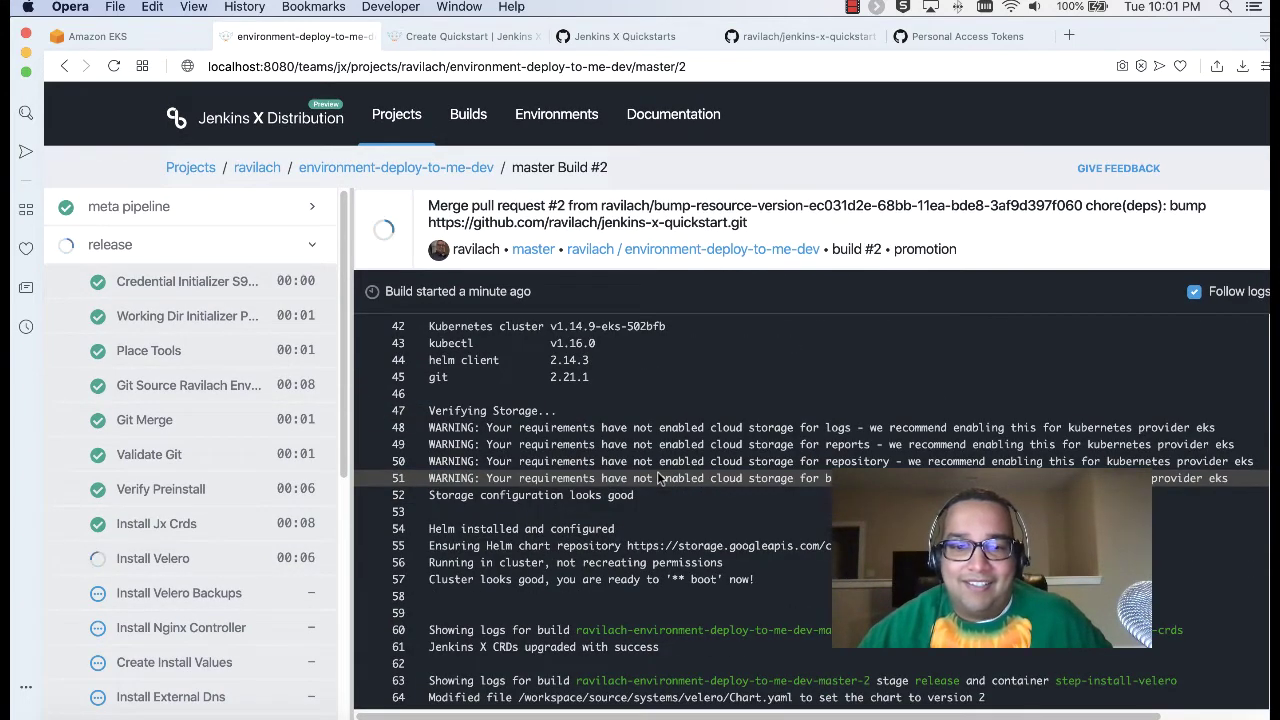
Step: Follow Build #2's step list and logs until Install Jenkins X is running
{"action": "scroll", "coordinate": [256, 453], "scroll_direction": "down", "scroll_amount": 5}
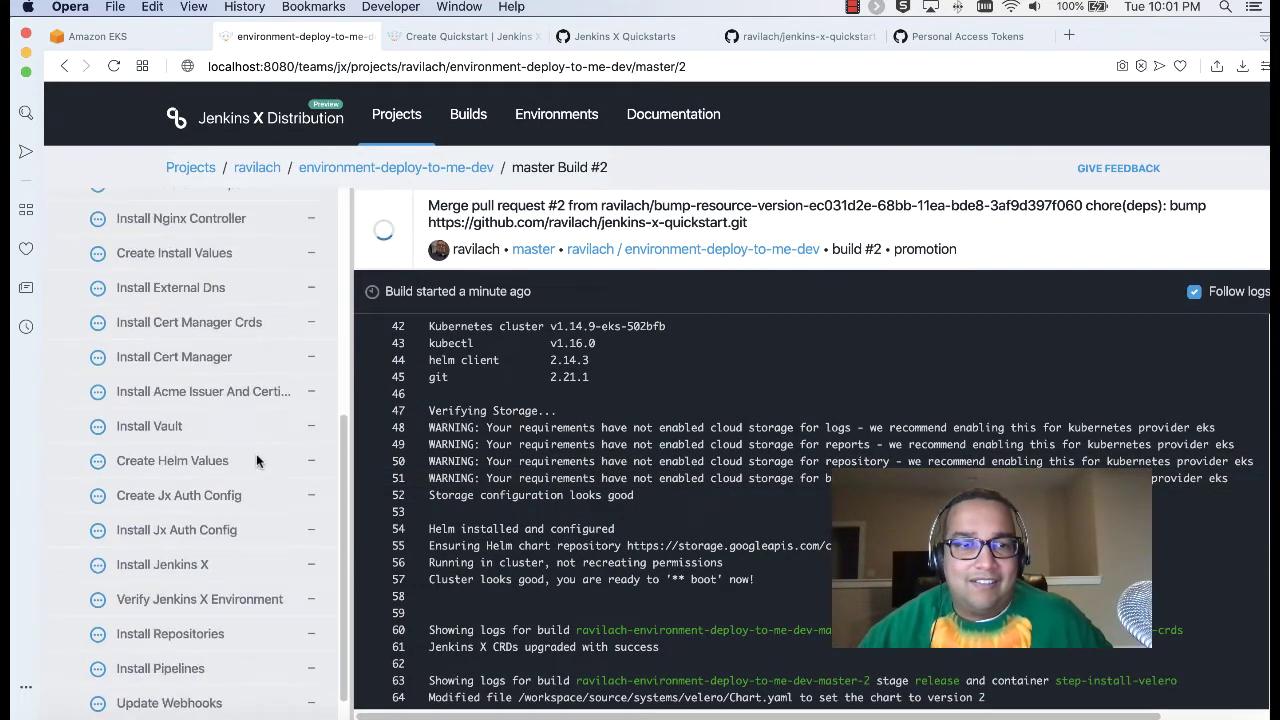
{"action": "scroll", "coordinate": [256, 453], "scroll_direction": "up", "scroll_amount": 5}
{"action": "scroll", "coordinate": [270, 438], "scroll_direction": "down", "scroll_amount": 6}
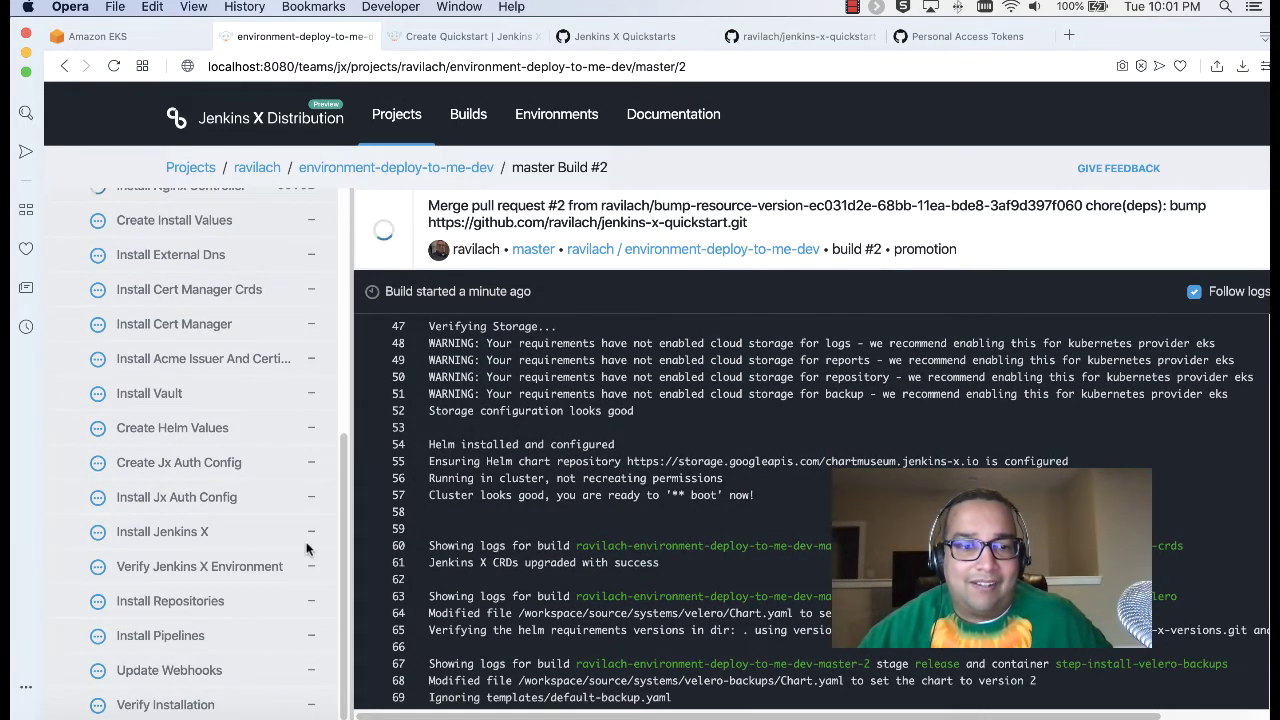
{"action": "scroll", "coordinate": [693, 543], "scroll_direction": "up", "scroll_amount": 15}
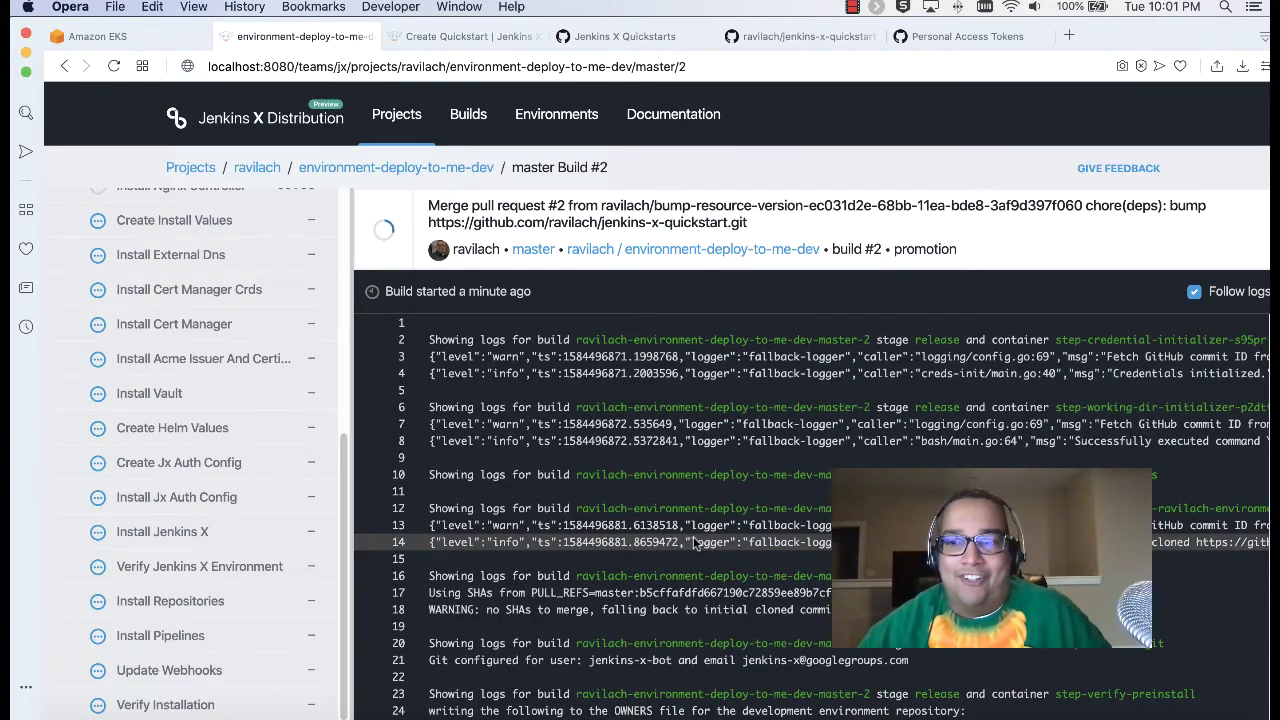
{"action": "scroll", "coordinate": [693, 540], "scroll_direction": "down", "scroll_amount": 5}
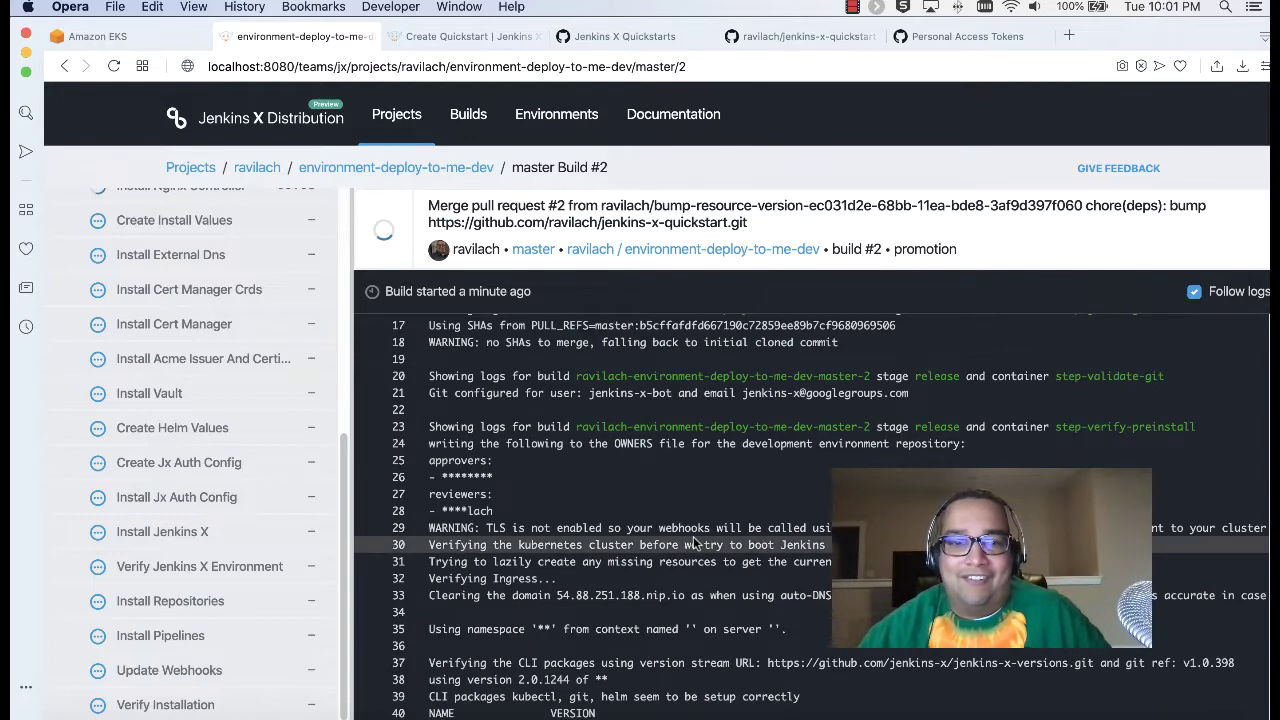
{"action": "scroll", "coordinate": [693, 543], "scroll_direction": "down", "scroll_amount": 10}
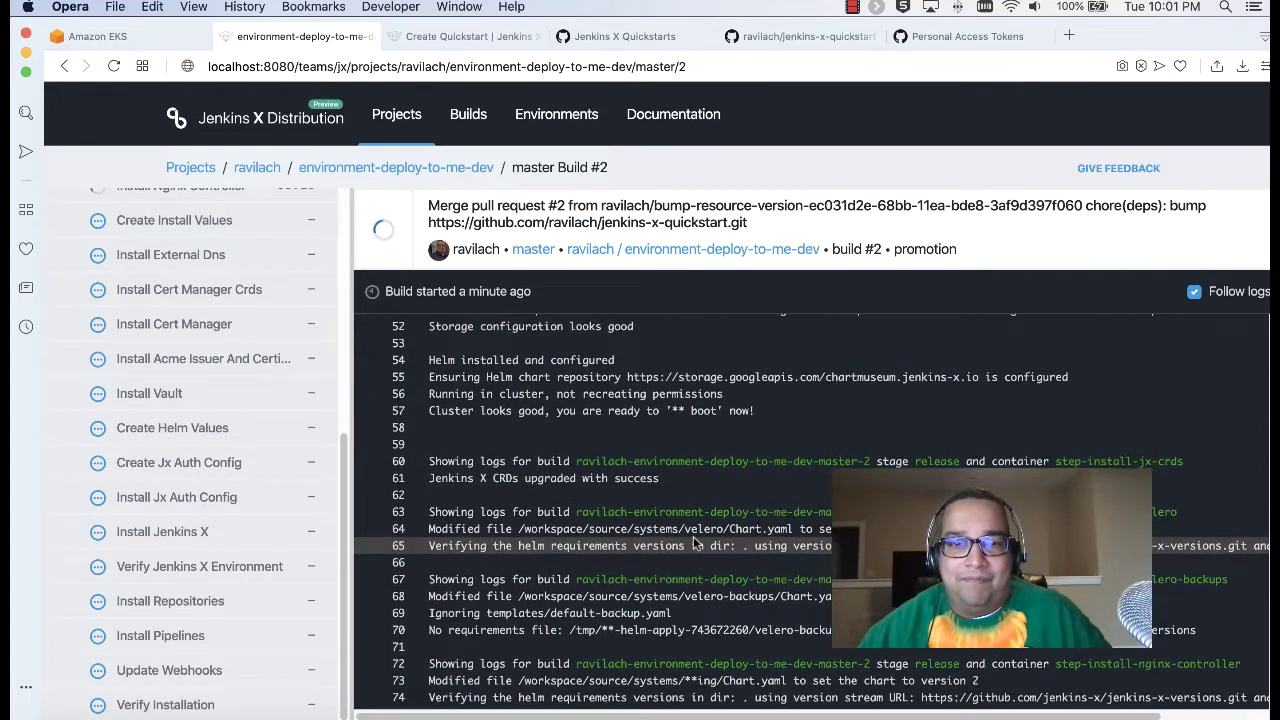
{"action": "scroll", "coordinate": [693, 540], "scroll_direction": "up", "scroll_amount": 7}
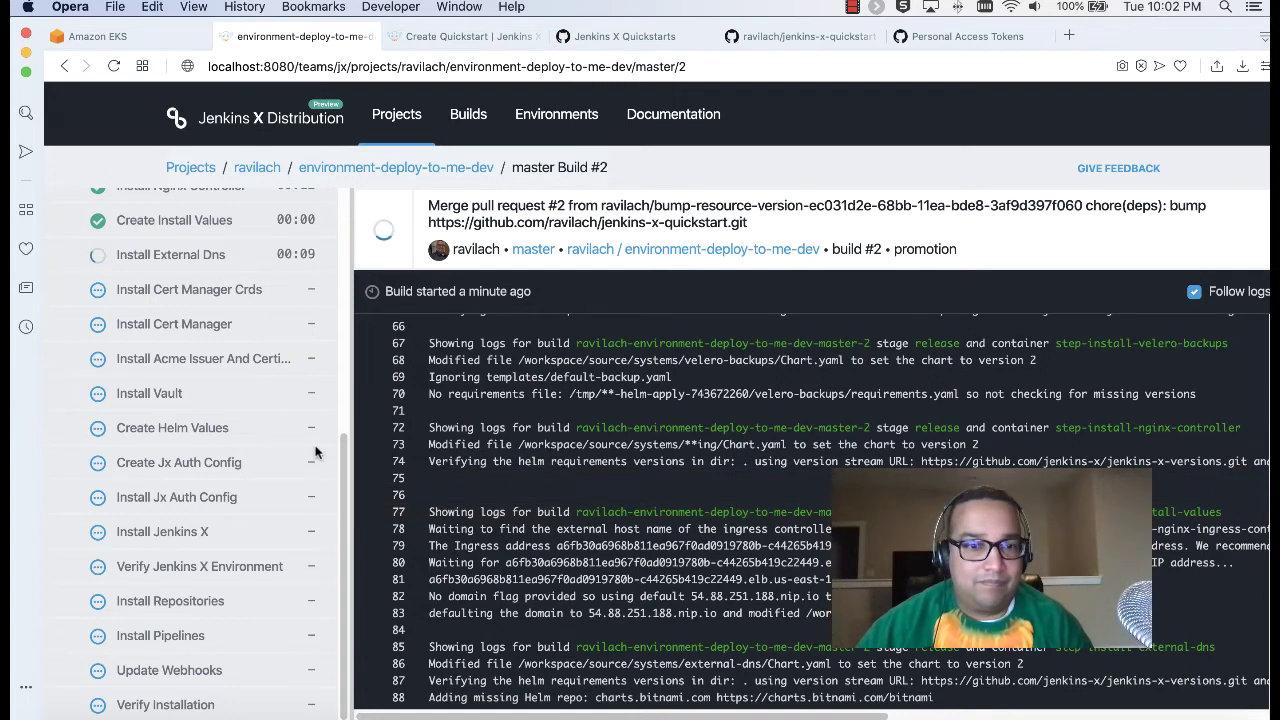
{"action": "left_click_drag", "start_coordinate": [340, 456], "coordinate": [351, 252]}
{"action": "left_click_drag", "start_coordinate": [351, 256], "coordinate": [342, 460]}
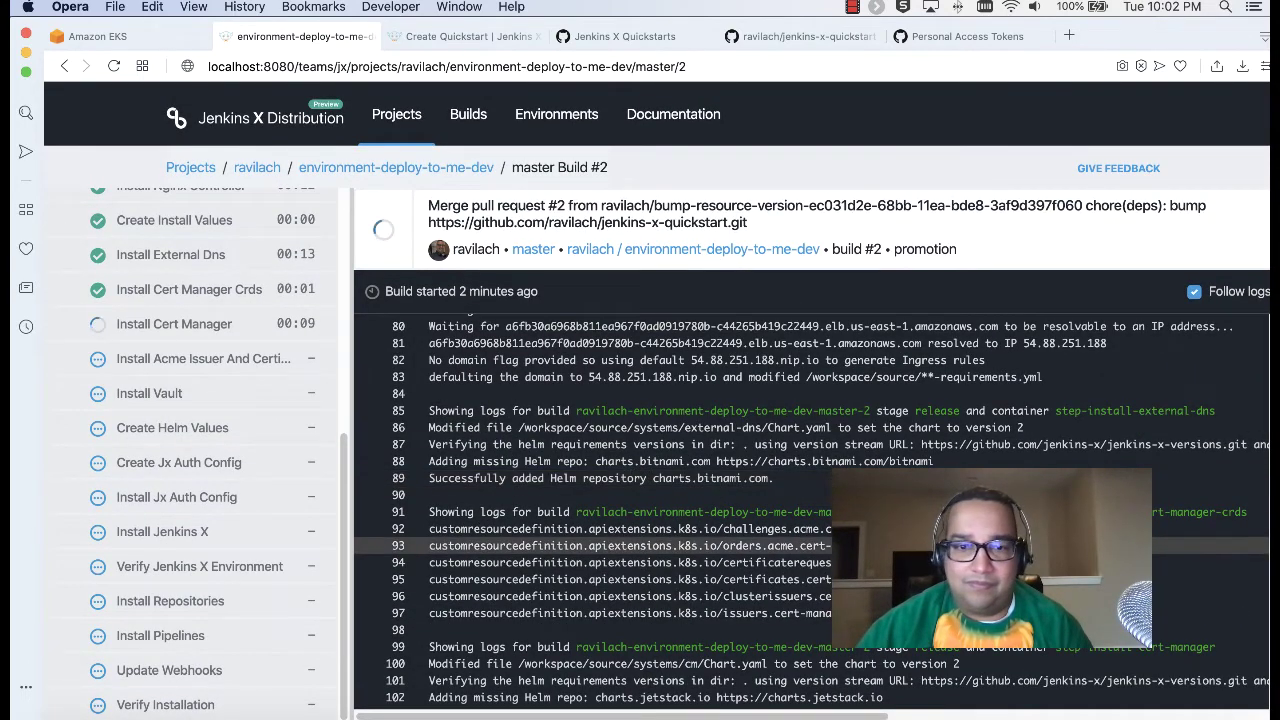
{"action": "scroll", "coordinate": [810, 510], "scroll_direction": "up", "scroll_amount": 15}
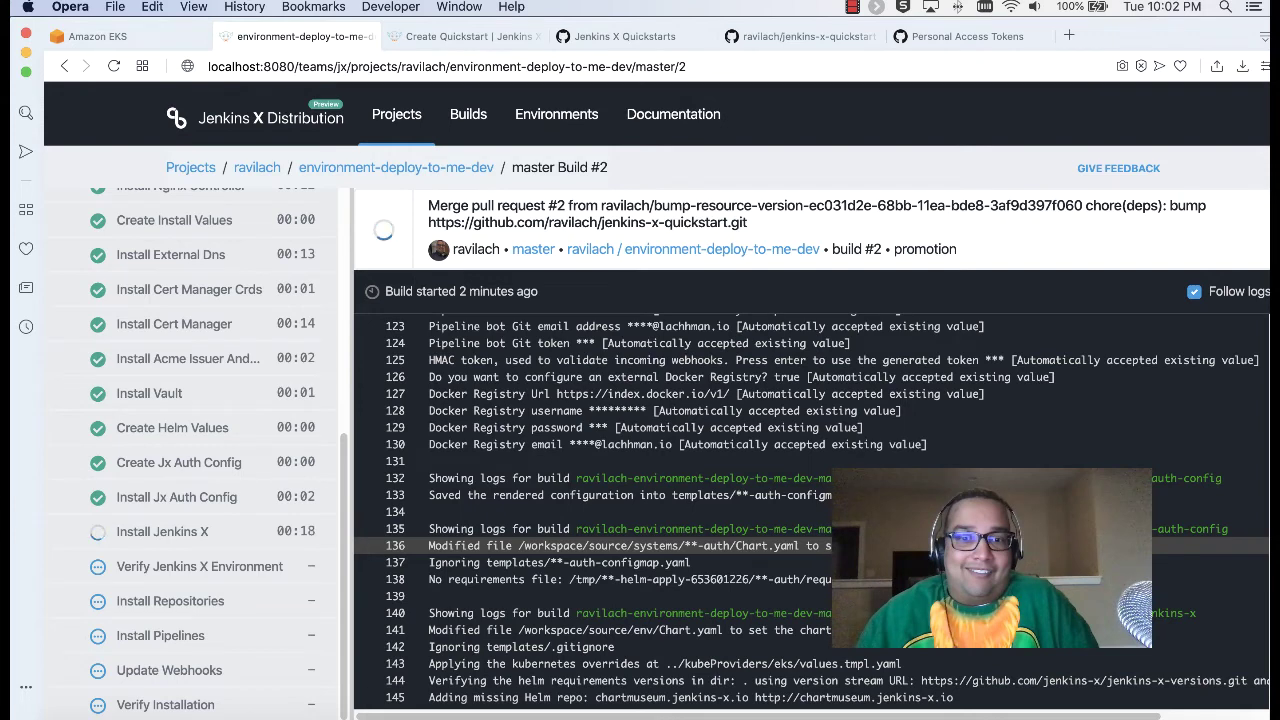
Step: Review the jenkins-x.yml pipeline file in the jenkins-x-quickstart GitHub repository
{"action": "left_click", "coordinate": [740, 37]}
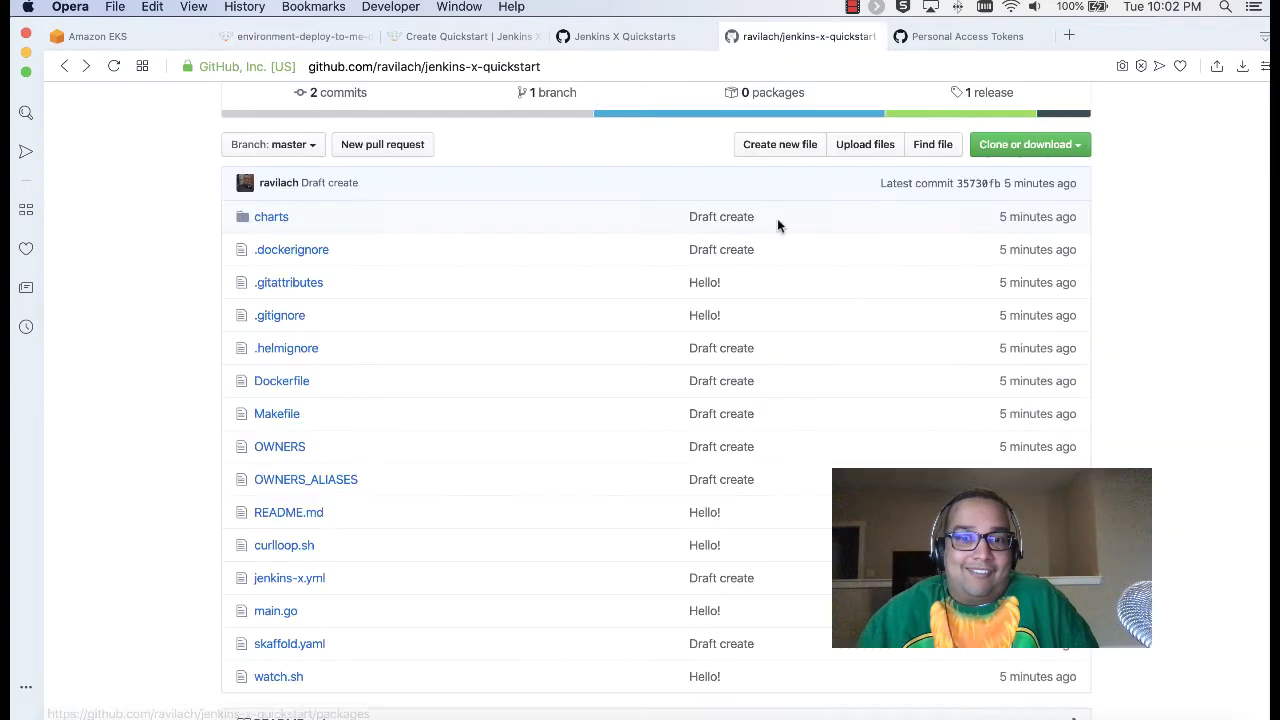
{"action": "scroll", "coordinate": [550, 485], "scroll_direction": "down", "scroll_amount": 2}
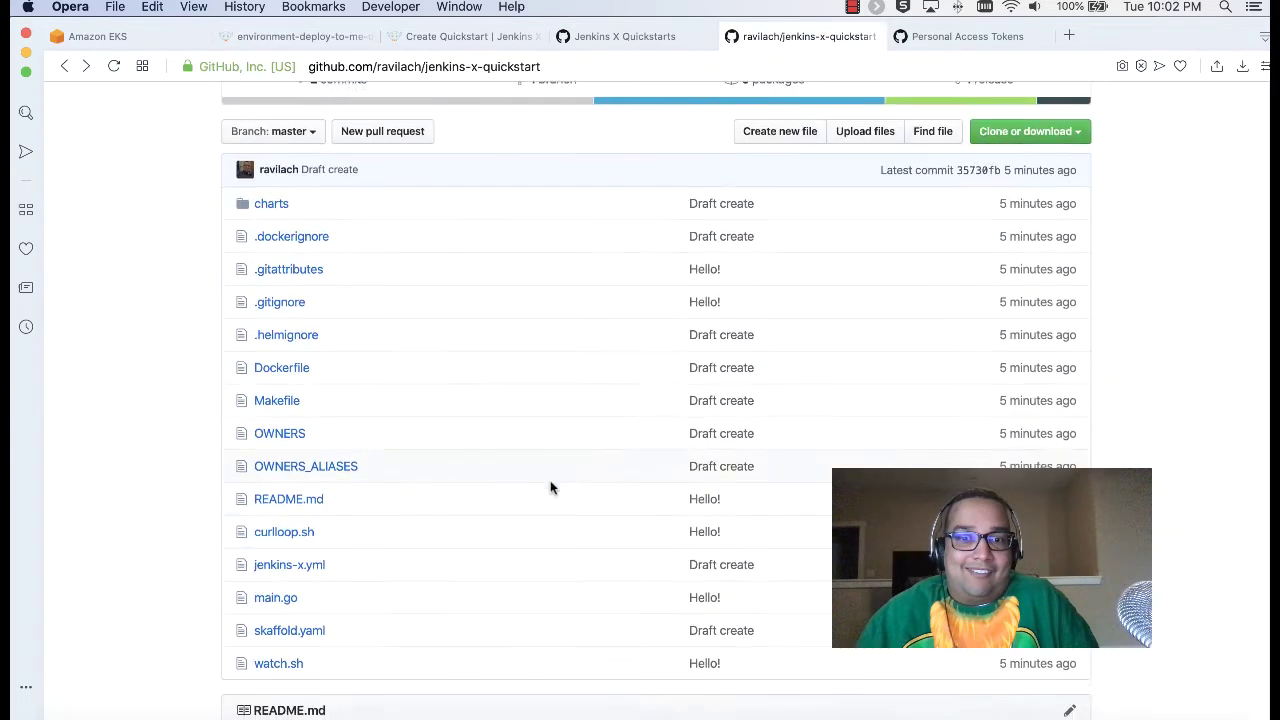
{"action": "left_click", "coordinate": [320, 517]}
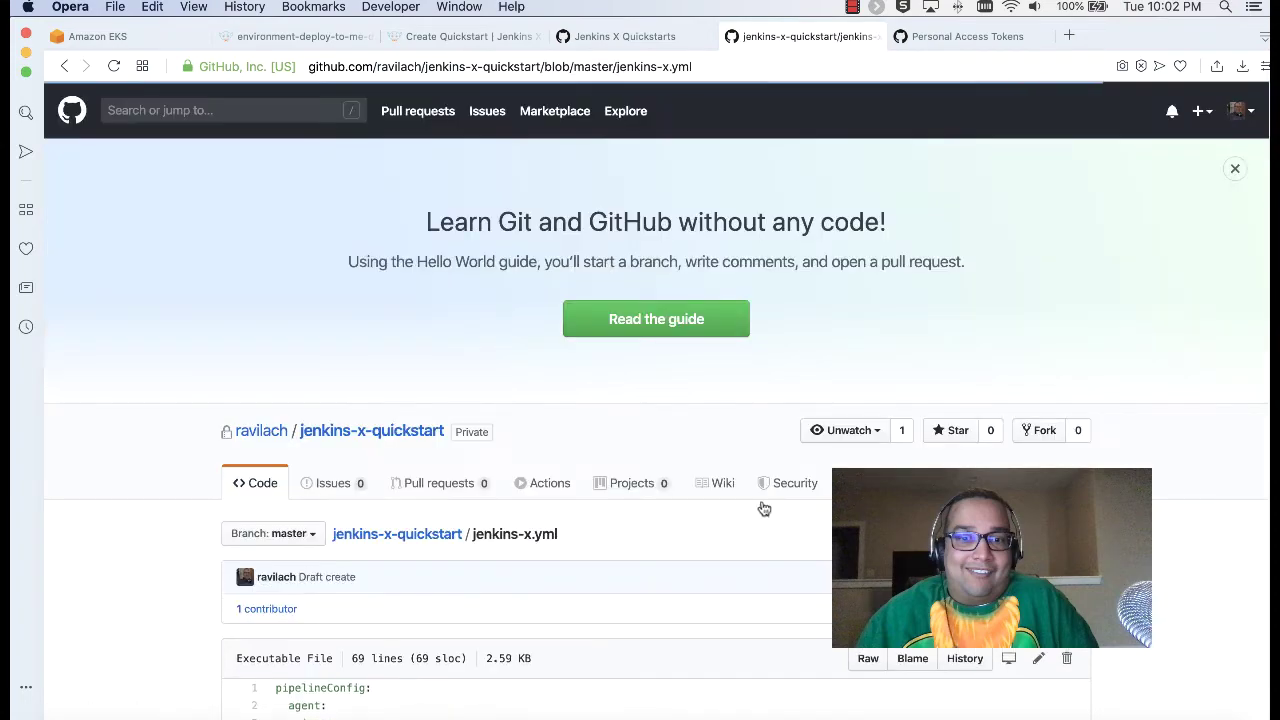
{"action": "scroll", "coordinate": [556, 376], "scroll_direction": "down", "scroll_amount": 20}
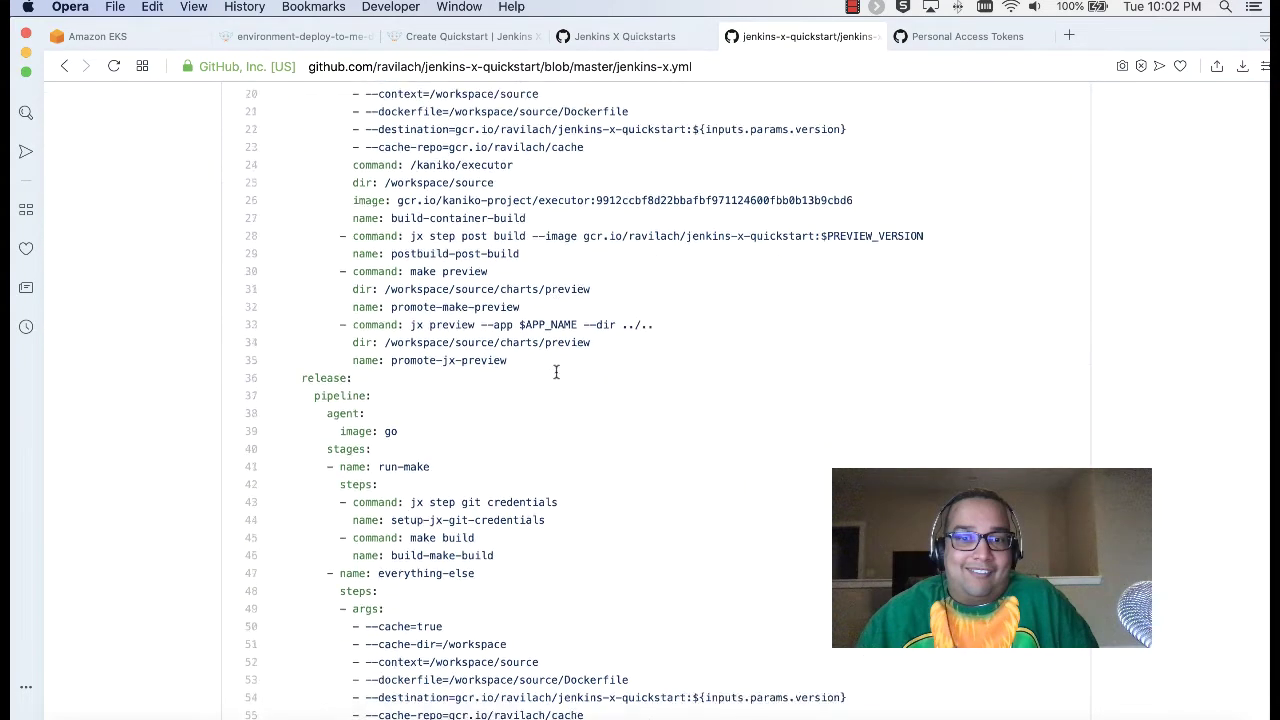
{"action": "scroll", "coordinate": [556, 372], "scroll_direction": "up", "scroll_amount": 10}
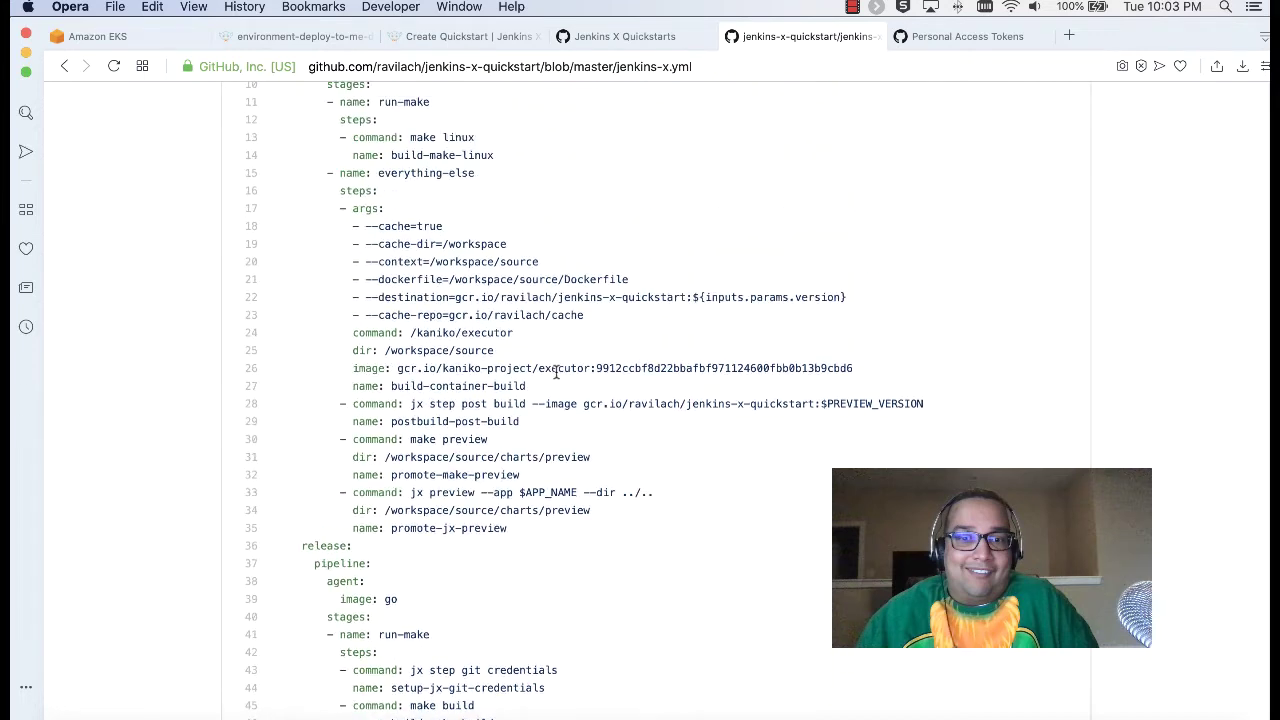
{"action": "left_click", "coordinate": [63, 66]}
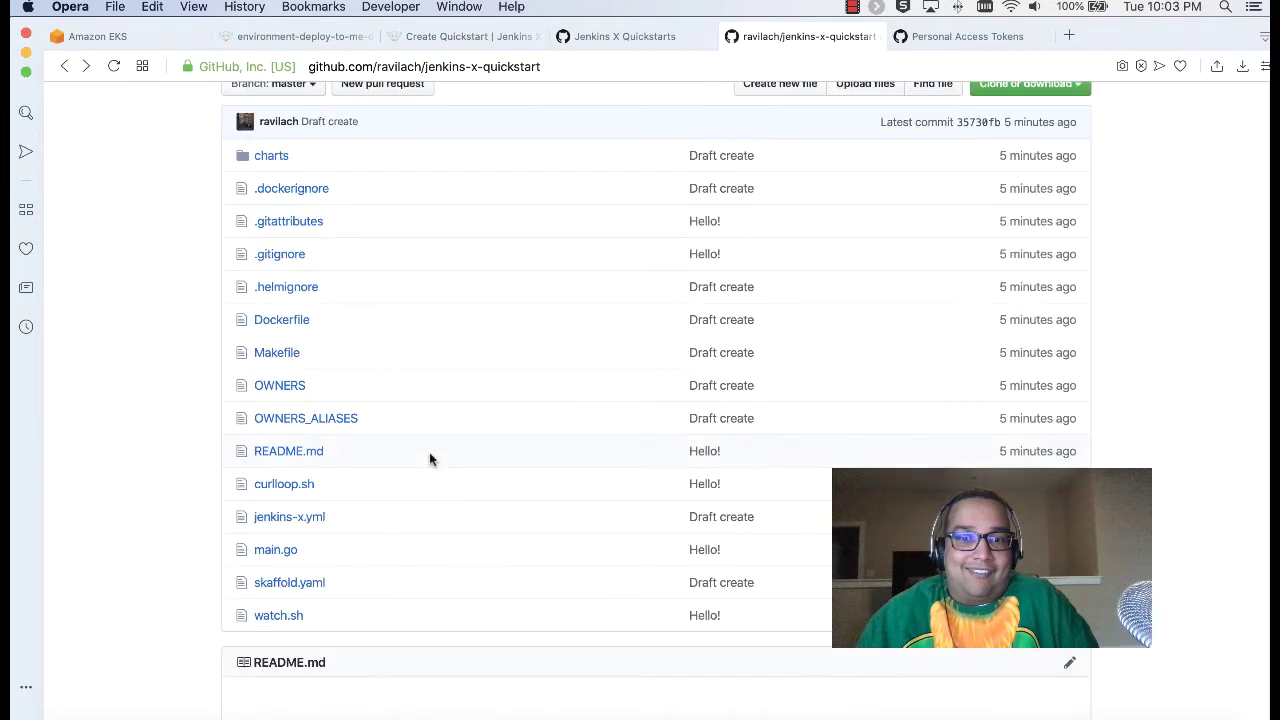
Step: Review the repository's Dockerfile and Makefile
{"action": "left_click", "coordinate": [287, 320]}
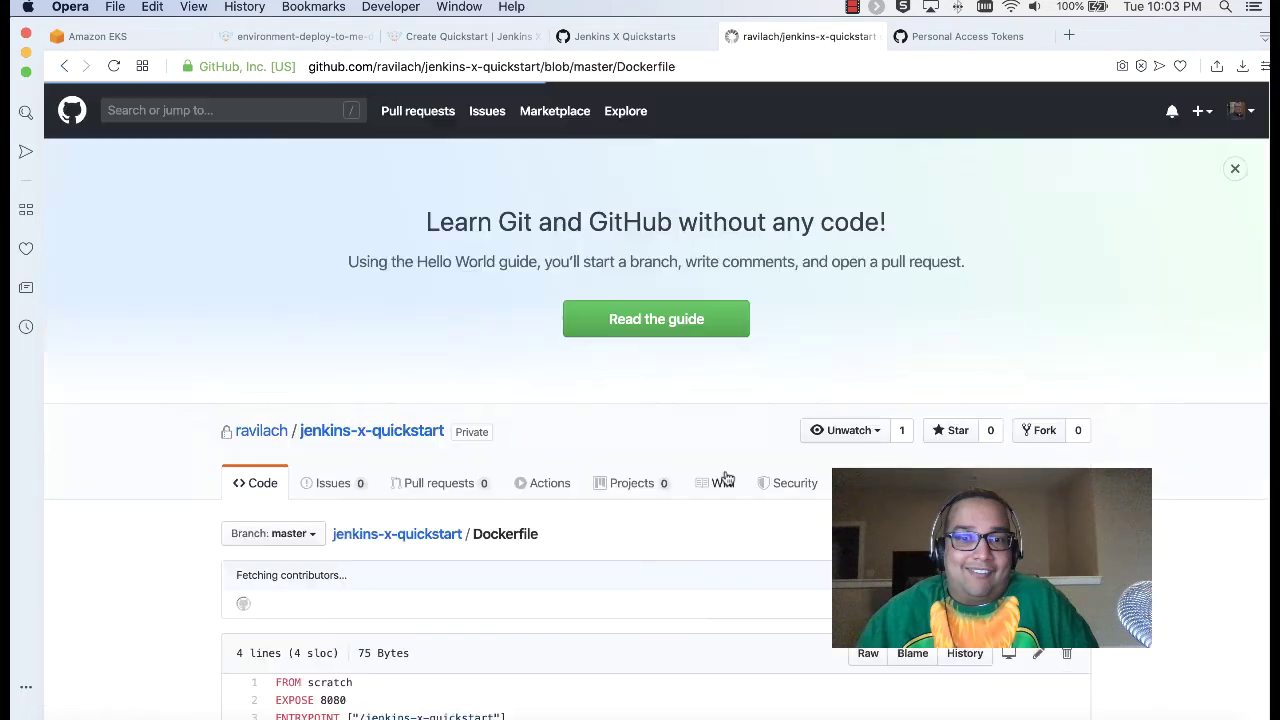
{"action": "scroll", "coordinate": [658, 450], "scroll_direction": "down", "scroll_amount": 2}
{"action": "left_click_drag", "start_coordinate": [277, 518], "coordinate": [508, 577]}
{"action": "left_click", "coordinate": [510, 577]}
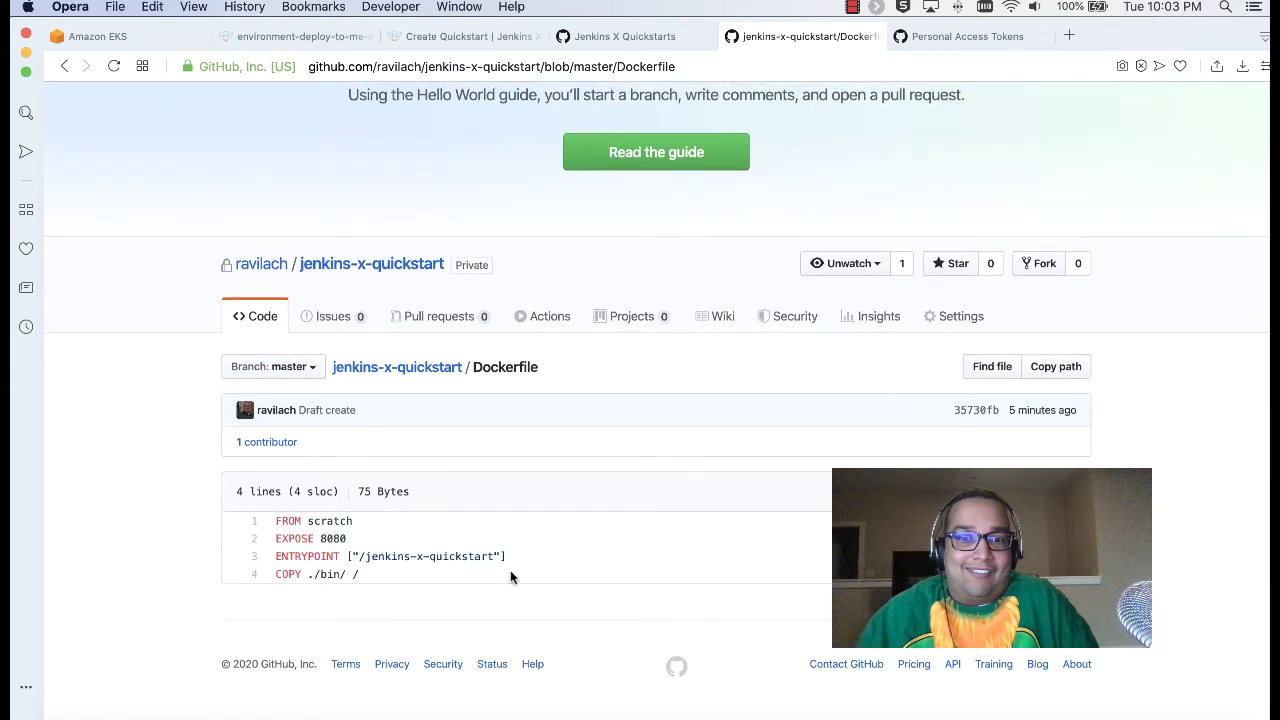
{"action": "left_click", "coordinate": [63, 66]}
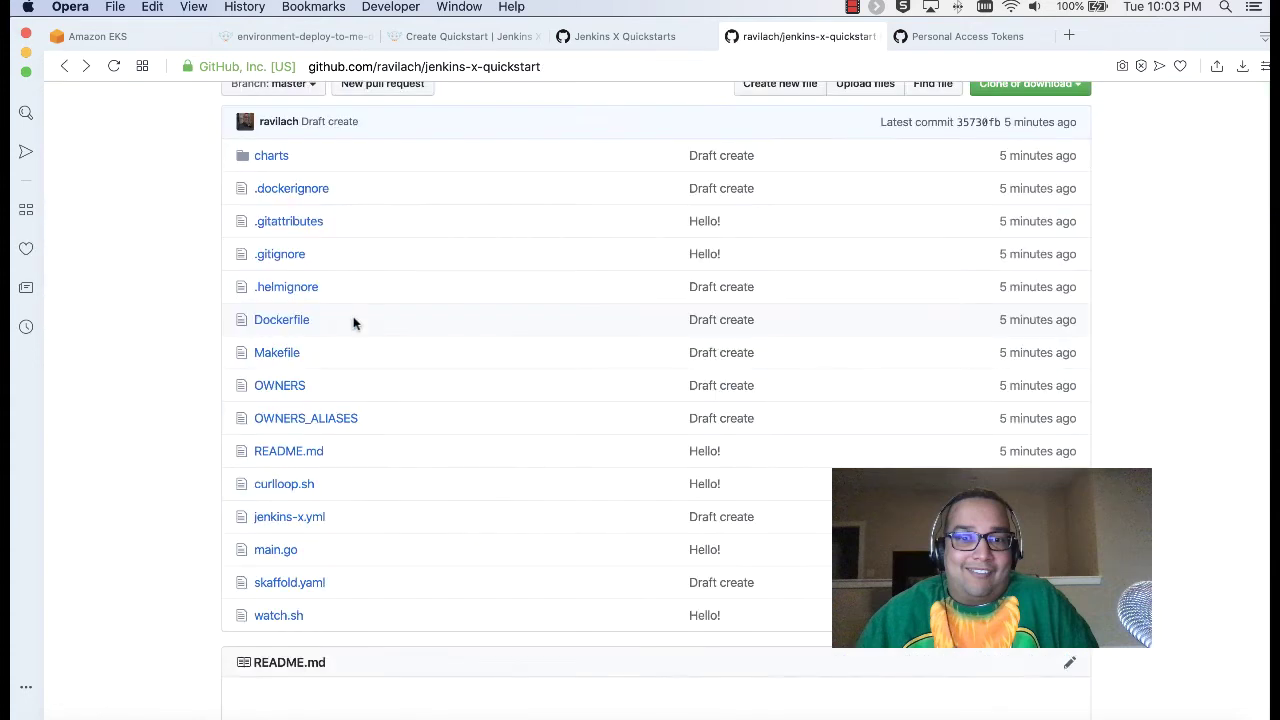
{"action": "left_click", "coordinate": [295, 353]}
{"action": "scroll", "coordinate": [374, 342], "scroll_direction": "down", "scroll_amount": 5}
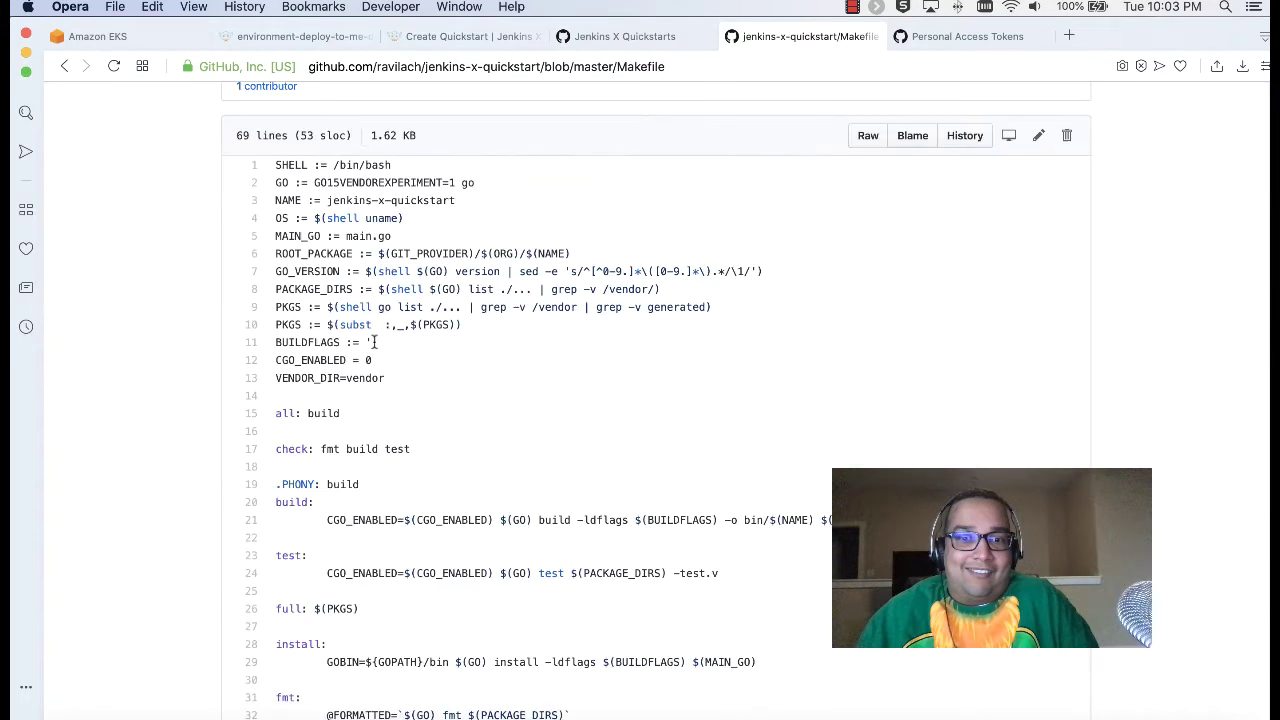
{"action": "scroll", "coordinate": [373, 342], "scroll_direction": "down", "scroll_amount": 10}
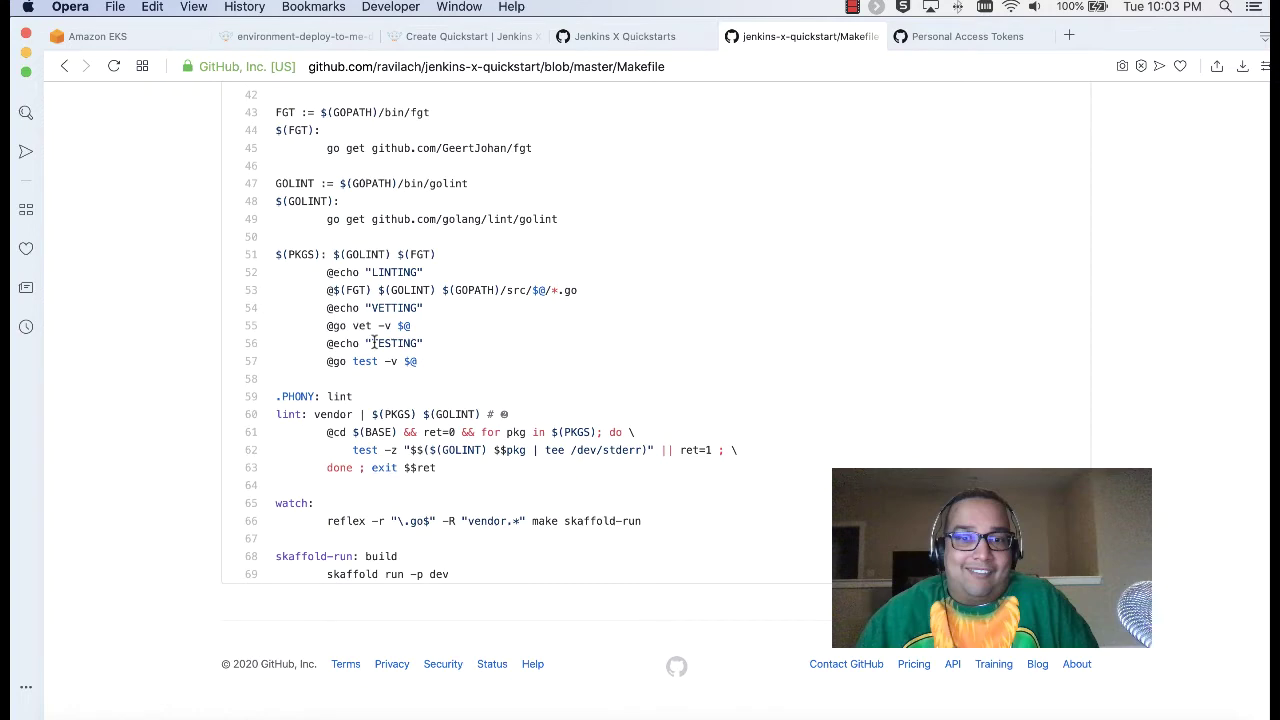
{"action": "scroll", "coordinate": [374, 342], "scroll_direction": "up", "scroll_amount": 10}
{"action": "left_click", "coordinate": [64, 66]}
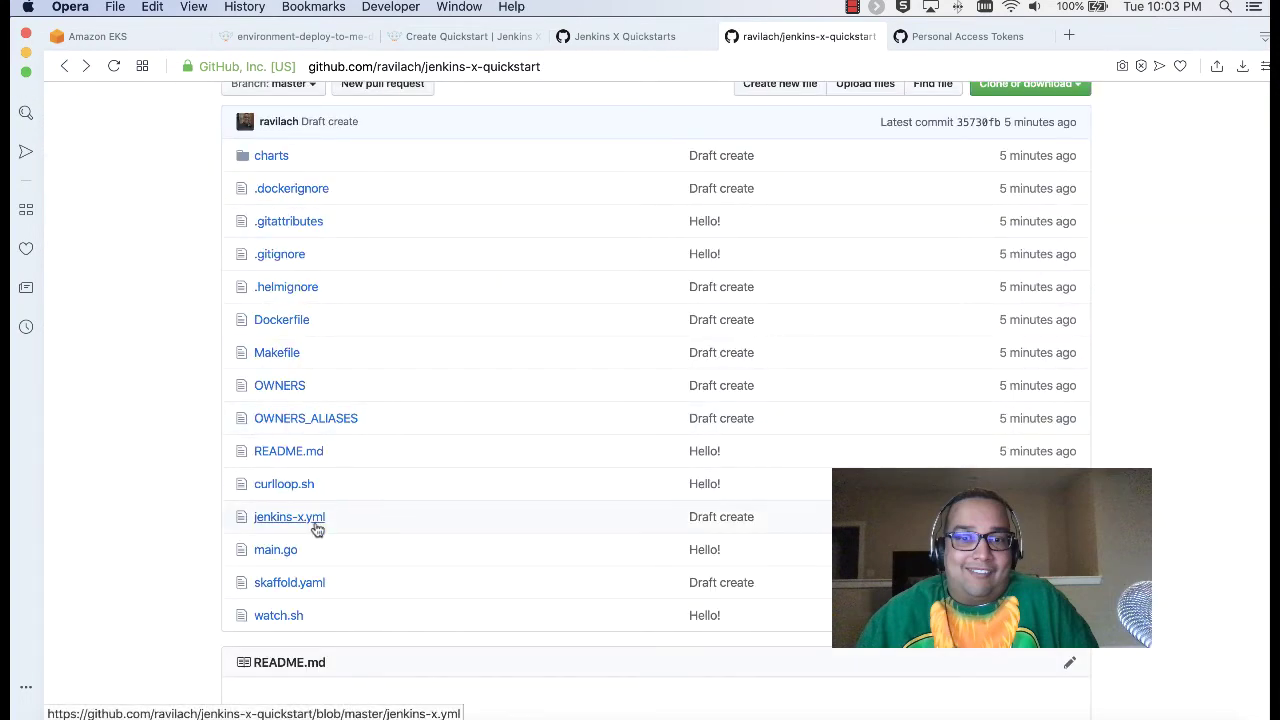
Step: Review skaffold.yaml and watch.sh, ending back on the repository file list
{"action": "left_click", "coordinate": [286, 583]}
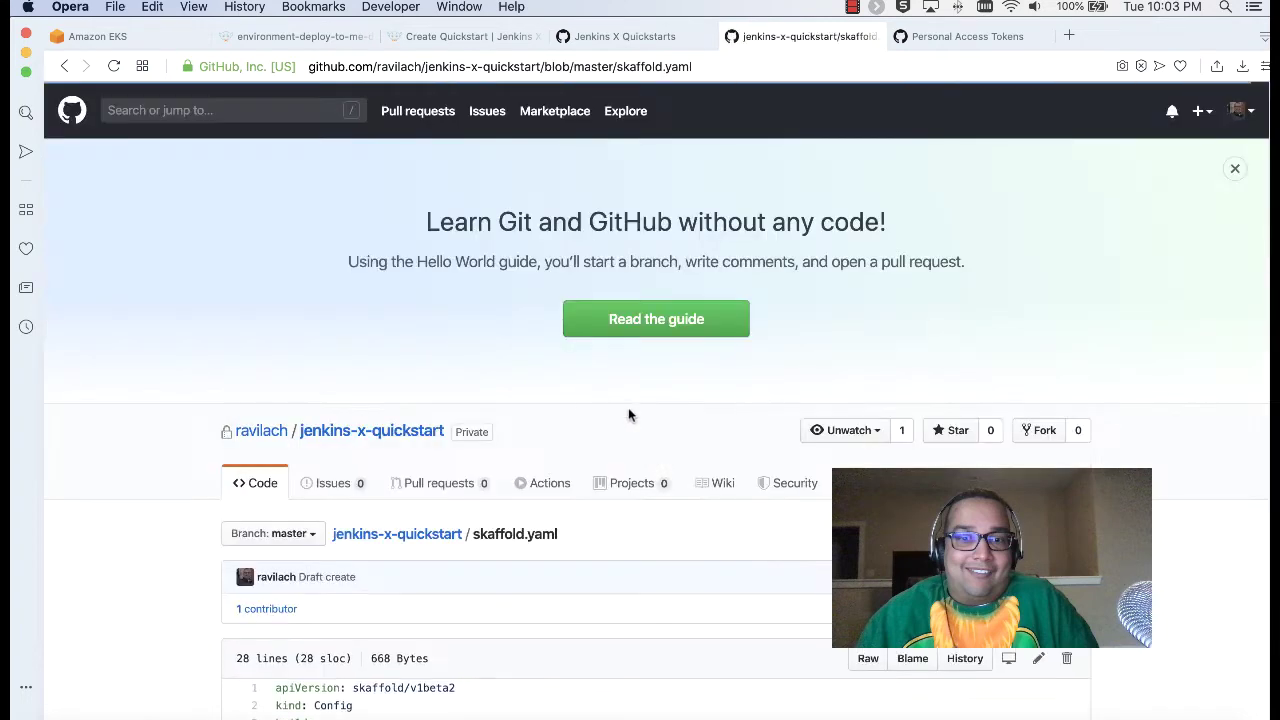
{"action": "scroll", "coordinate": [620, 415], "scroll_direction": "down", "scroll_amount": 5}
{"action": "scroll", "coordinate": [602, 400], "scroll_direction": "down", "scroll_amount": 4}
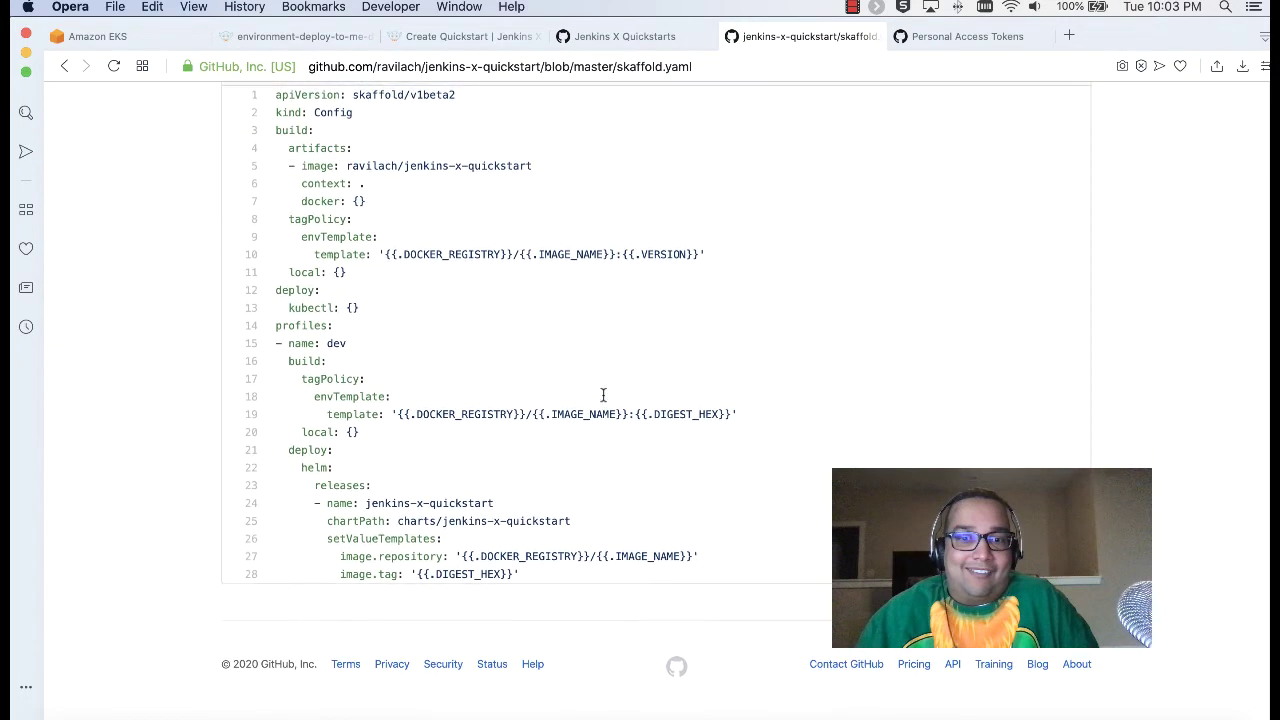
{"action": "left_click", "coordinate": [64, 67]}
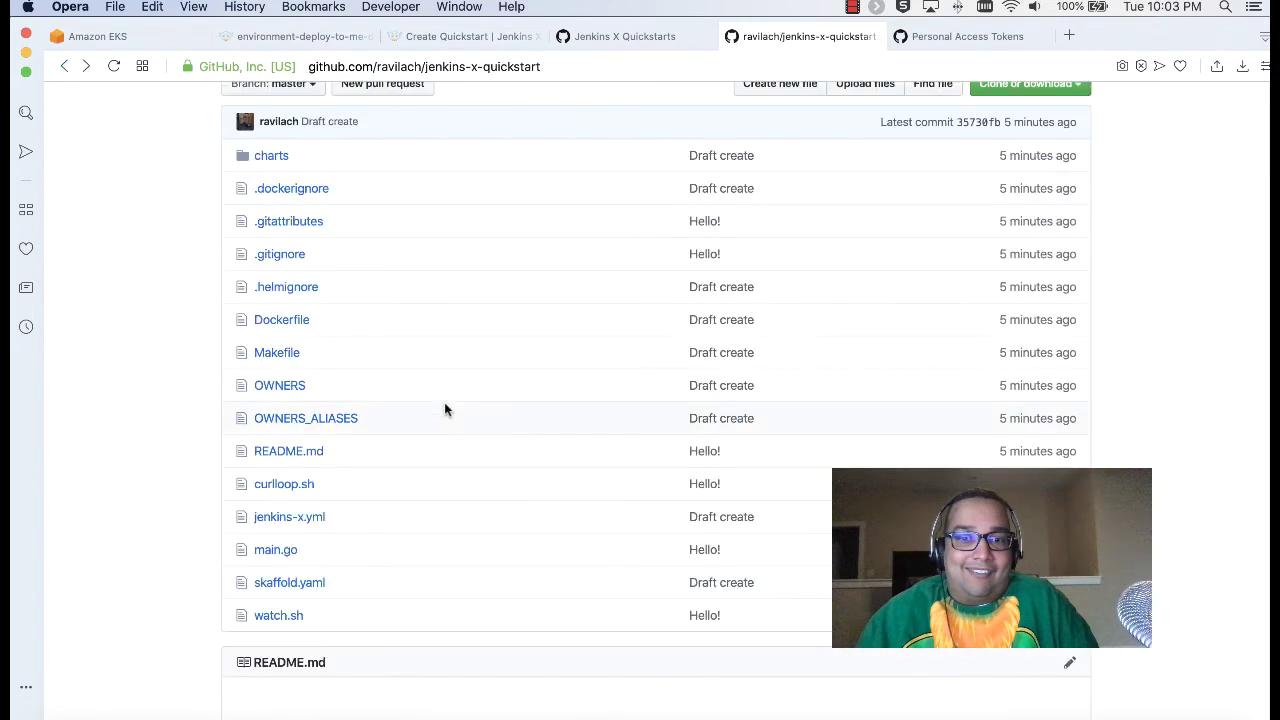
{"action": "left_click", "coordinate": [262, 615]}
{"action": "scroll", "coordinate": [410, 480], "scroll_direction": "down", "scroll_amount": 5}
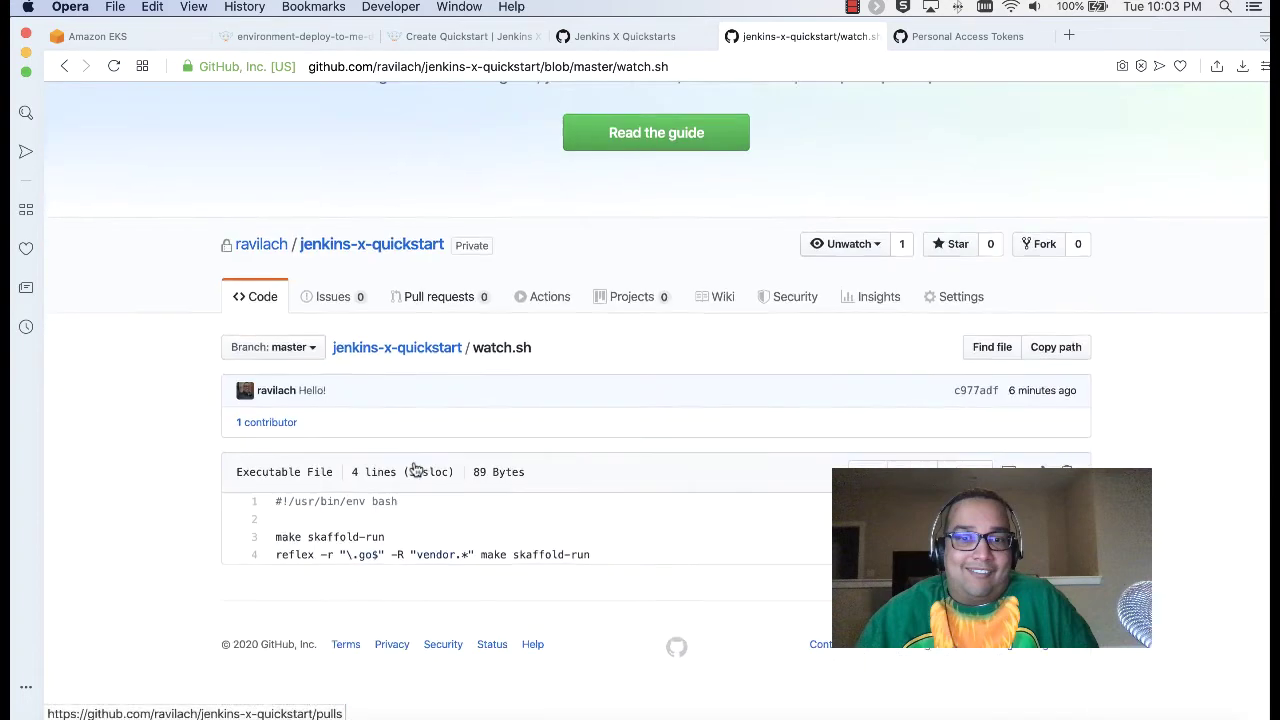
{"action": "left_click", "coordinate": [63, 67]}
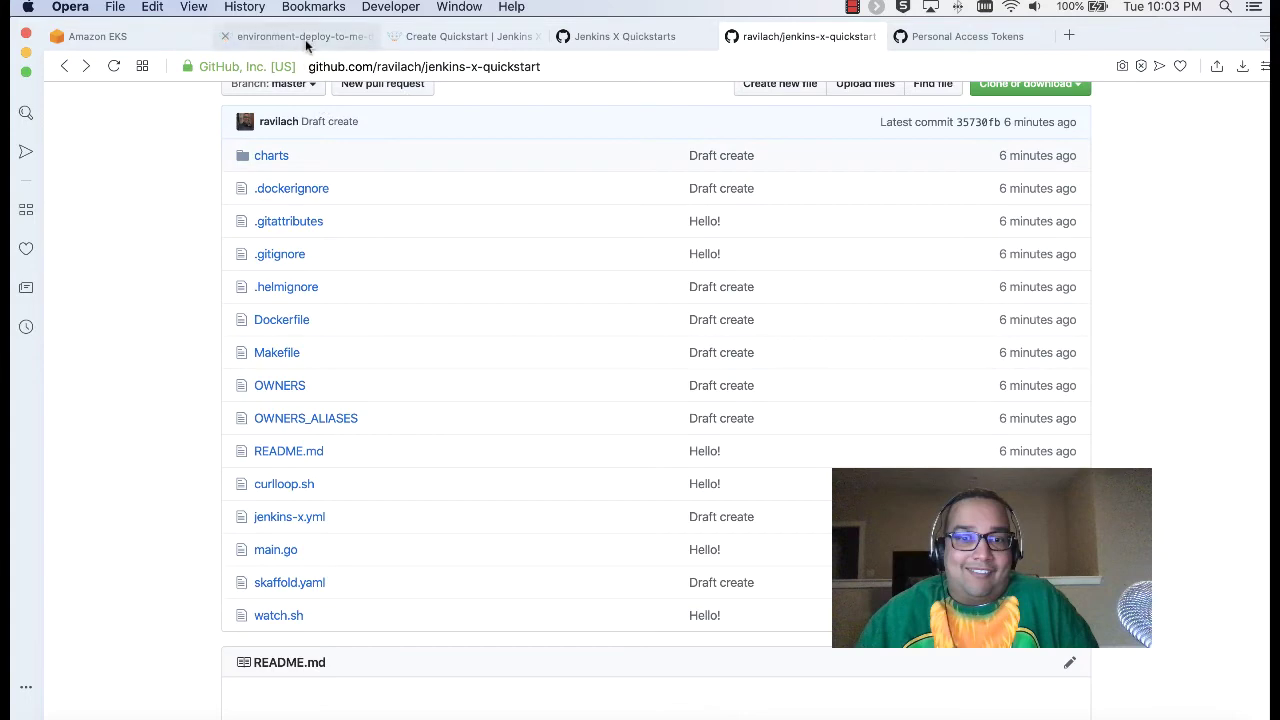
{"action": "left_click", "coordinate": [300, 38]}
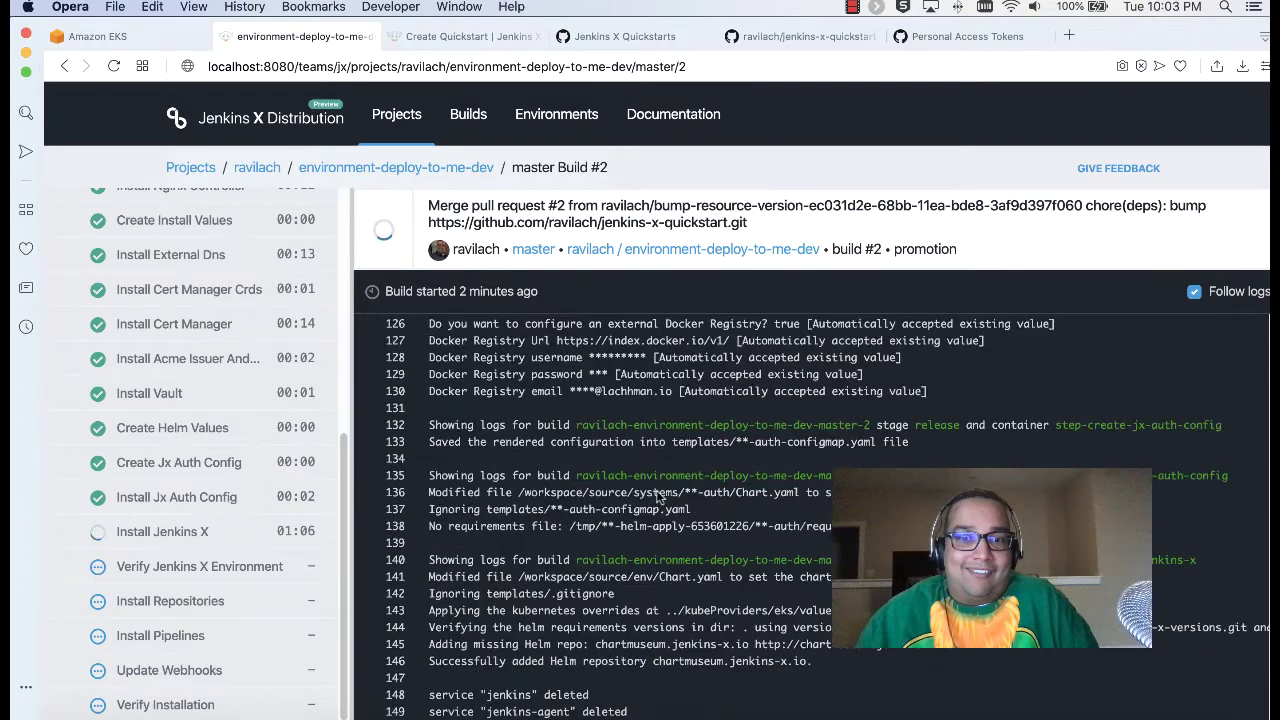
{"action": "scroll", "coordinate": [657, 497], "scroll_direction": "up", "scroll_amount": 5}
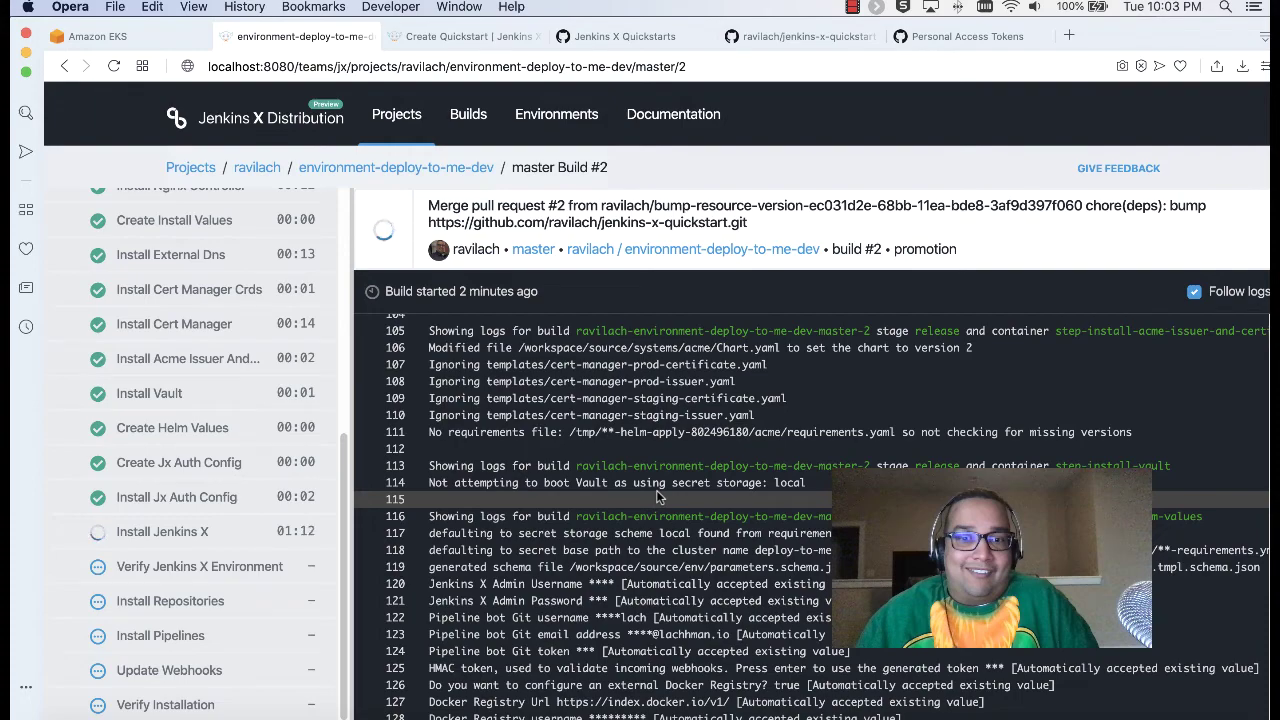
{"action": "scroll", "coordinate": [657, 497], "scroll_direction": "up", "scroll_amount": 6}
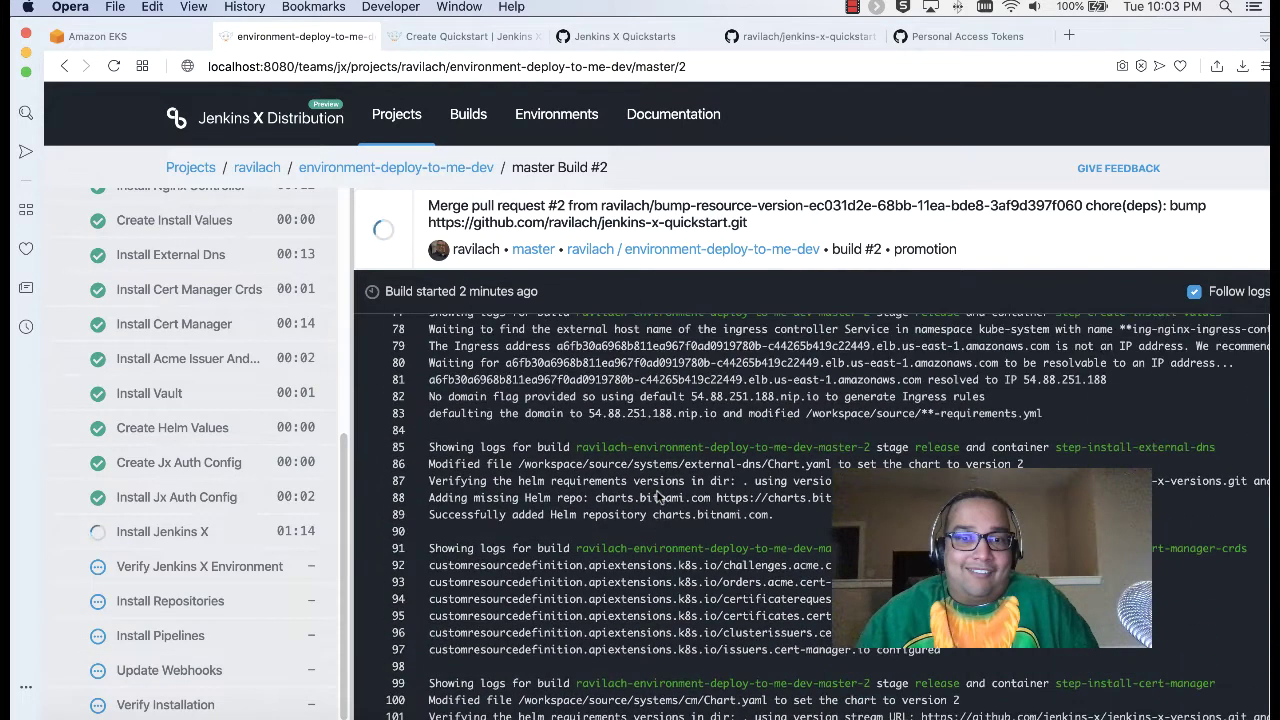
{"action": "scroll", "coordinate": [657, 497], "scroll_direction": "up", "scroll_amount": 4}
{"action": "scroll", "coordinate": [657, 497], "scroll_direction": "up", "scroll_amount": 20}
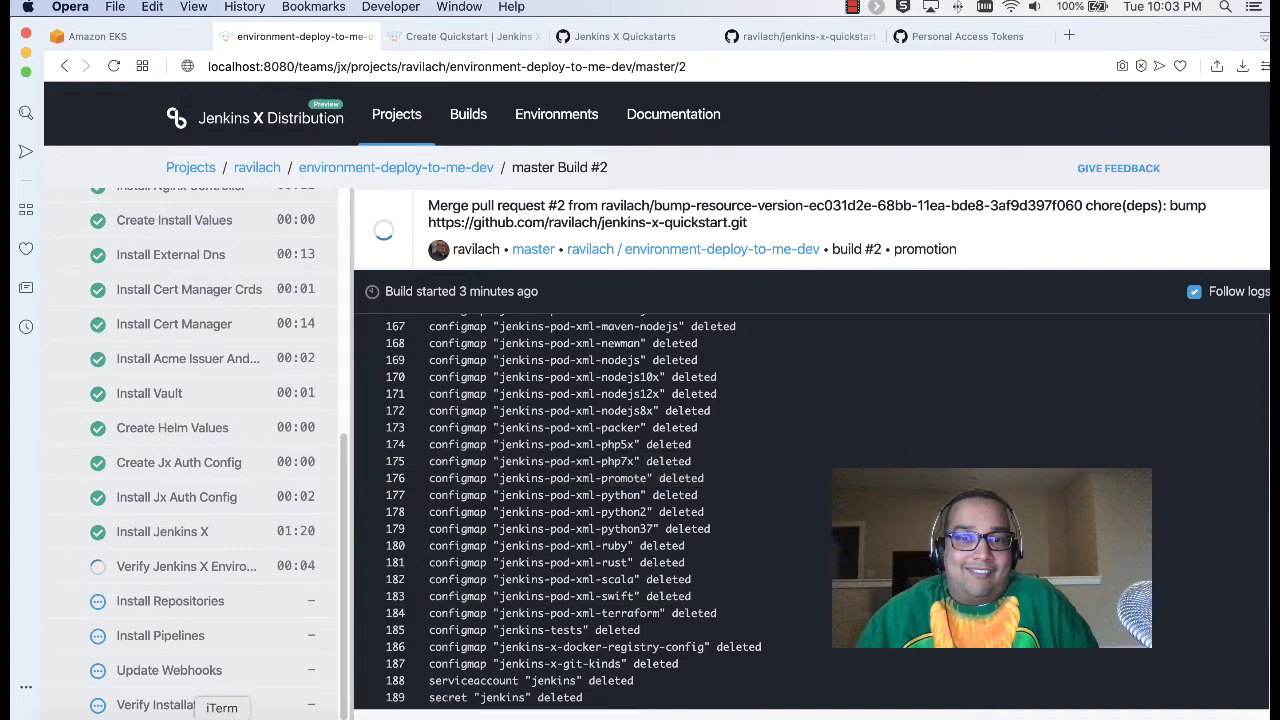
Step: Stop the jx log watch and rerun kubectl get ns to list the namespaces
{"action": "left_click", "coordinate": [222, 716]}
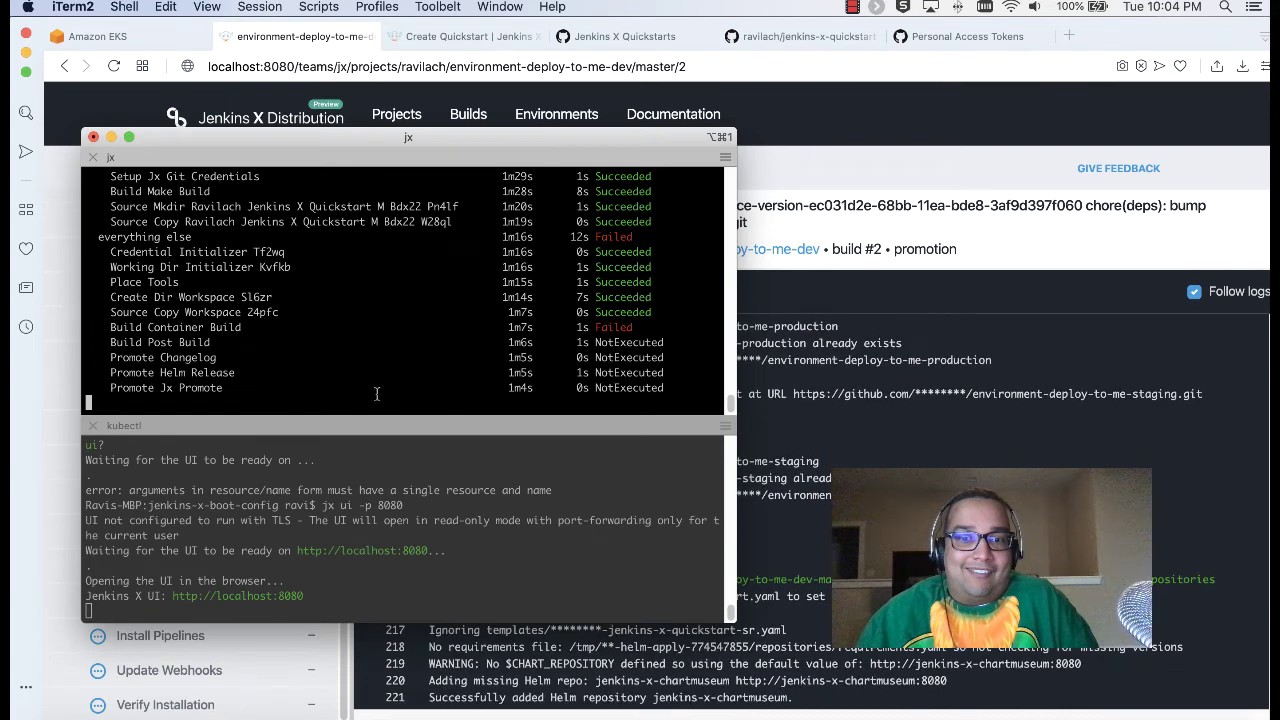
{"action": "key", "text": "ctrl+c"}
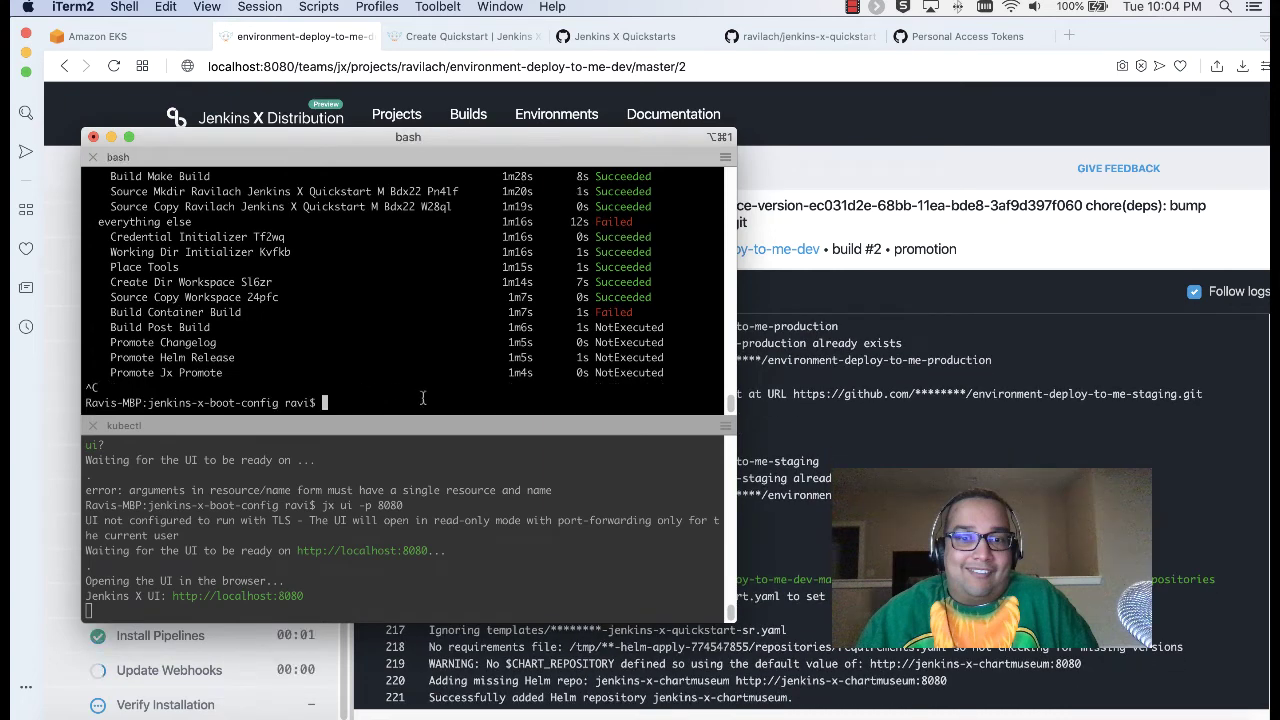
{"action": "key", "text": "Up"}
{"action": "key", "text": "Up"}
{"action": "key", "text": "Up"}
{"action": "key", "text": "Up"}
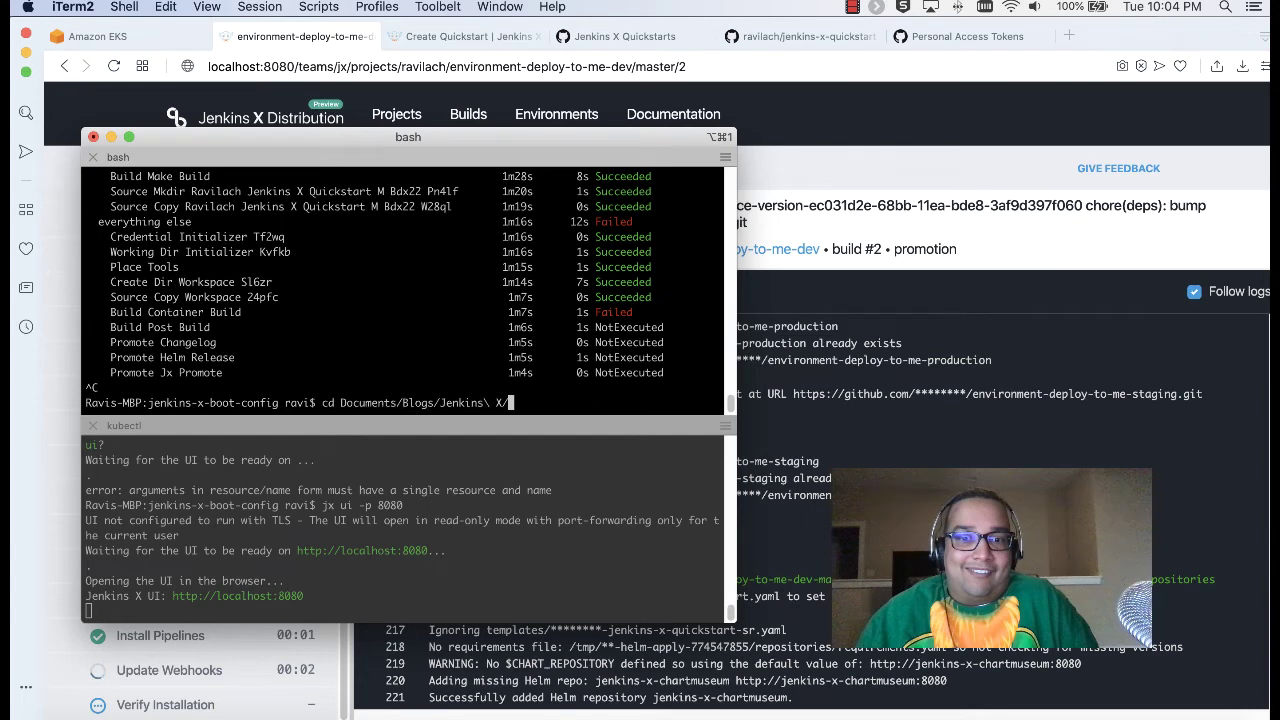
{"action": "key", "text": "Up"}
{"action": "key", "text": "Return"}
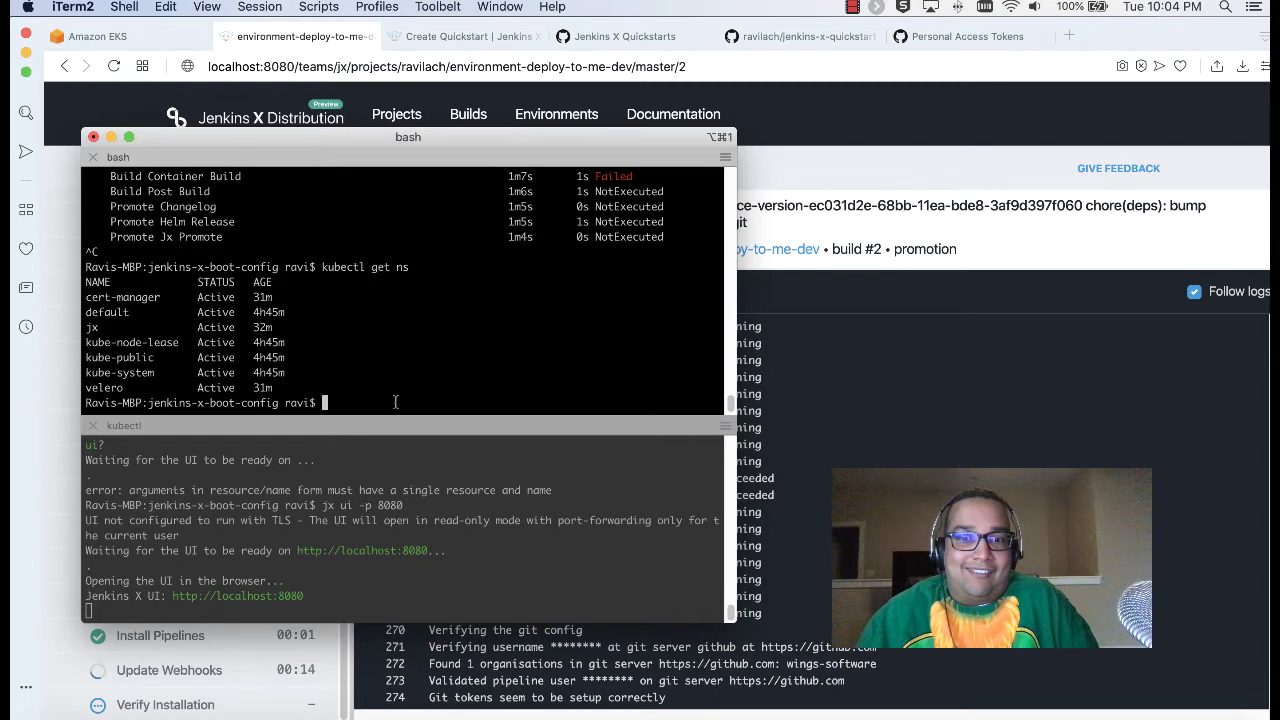
Step: Run kubectl get deployments and confirm every Jenkins X deployment, crier to tide, is ready
{"action": "type", "text": "kubectl get de"}
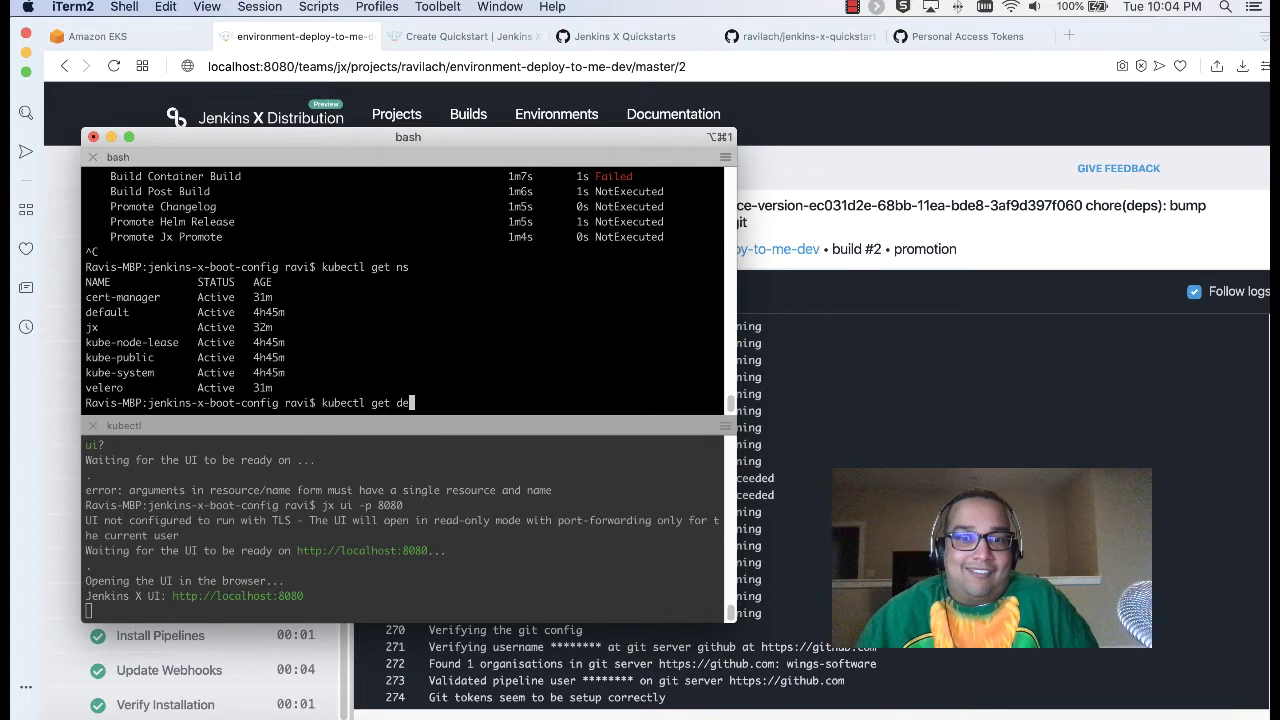
{"action": "type", "text": "ployments"}
{"action": "key", "text": "Return"}
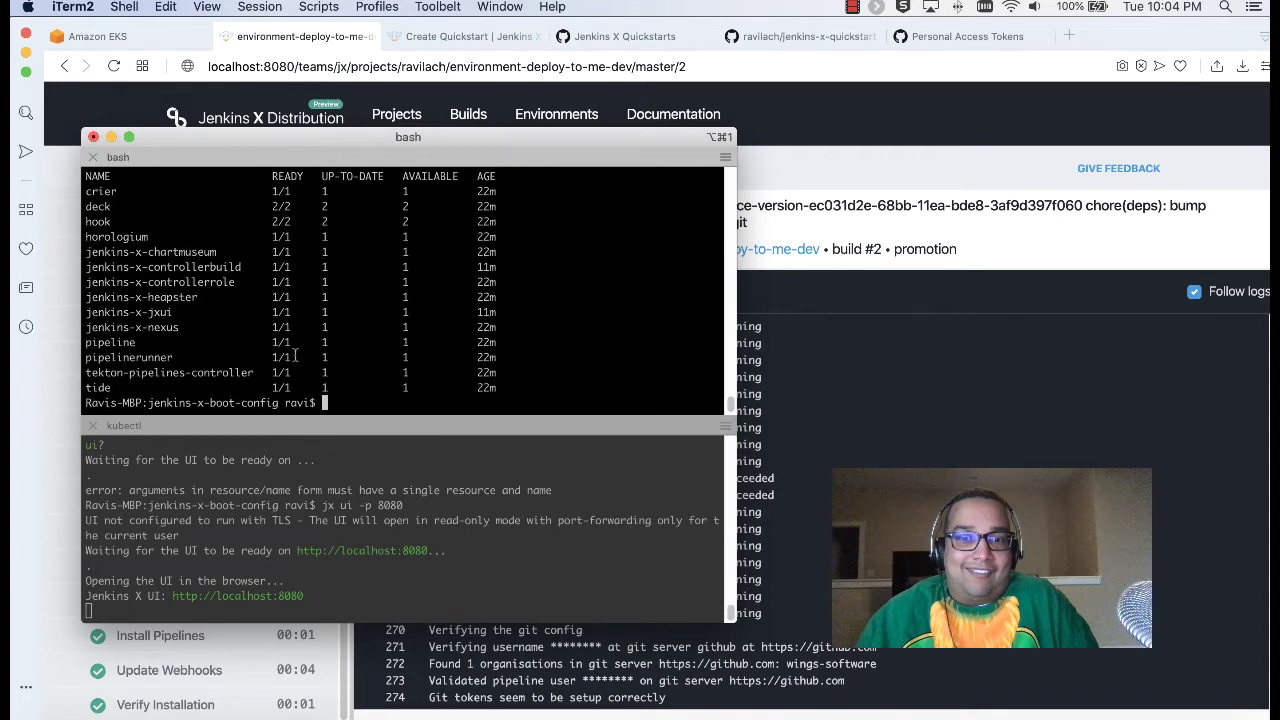
{"action": "scroll", "coordinate": [274, 354], "scroll_direction": "up", "scroll_amount": 2}
{"action": "scroll", "coordinate": [268, 311], "scroll_direction": "down", "scroll_amount": 2}
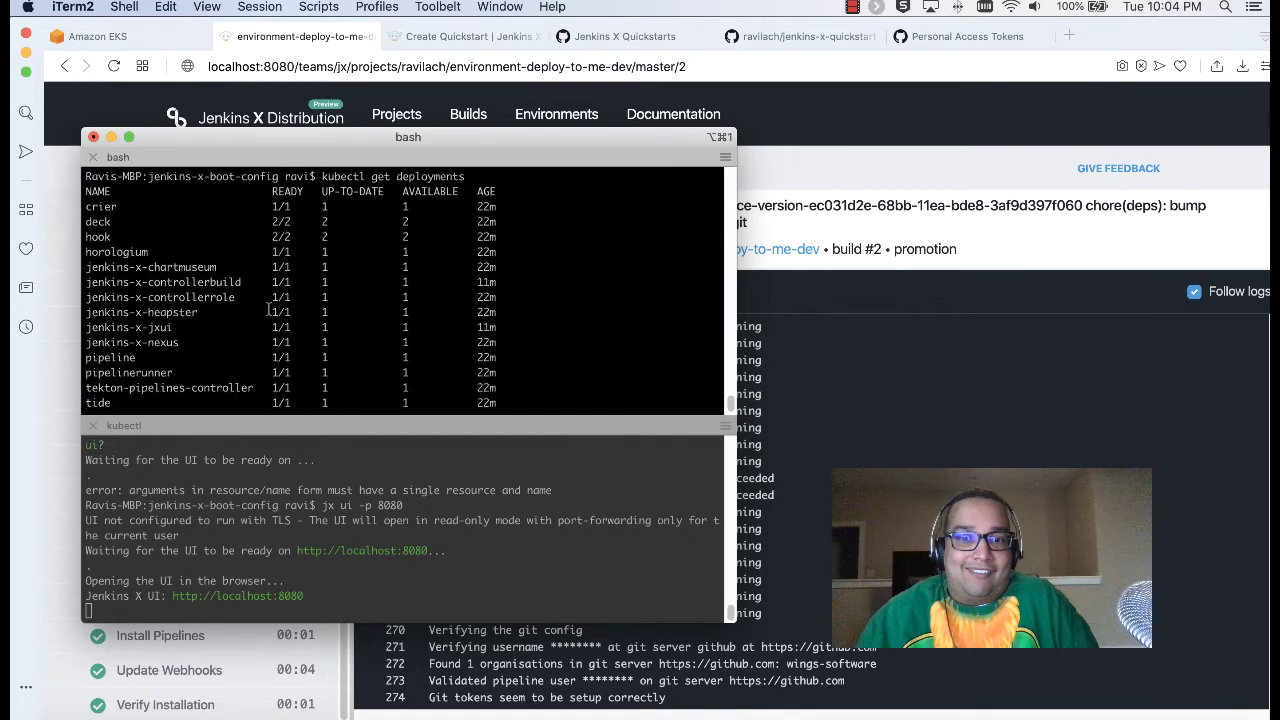
{"action": "scroll", "coordinate": [272, 322], "scroll_direction": "down", "scroll_amount": 1}
{"action": "scroll", "coordinate": [270, 322], "scroll_direction": "up", "scroll_amount": 3}
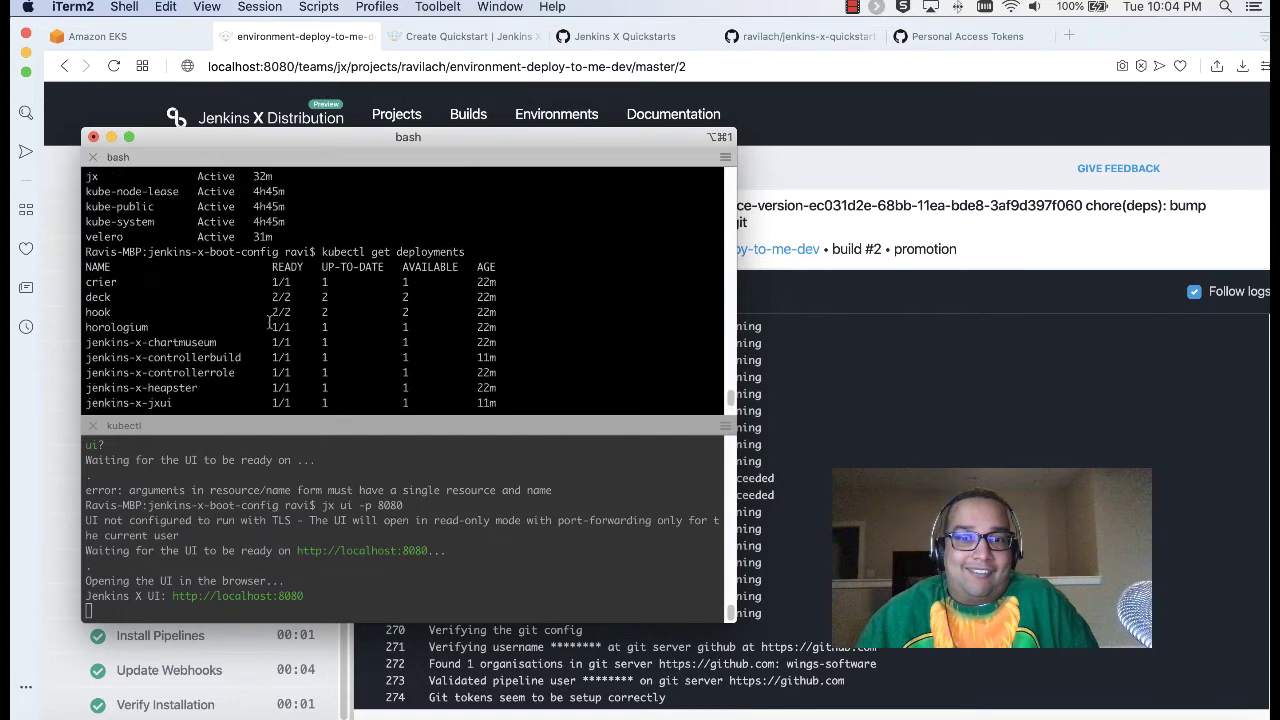
{"action": "scroll", "coordinate": [266, 309], "scroll_direction": "down", "scroll_amount": 3}
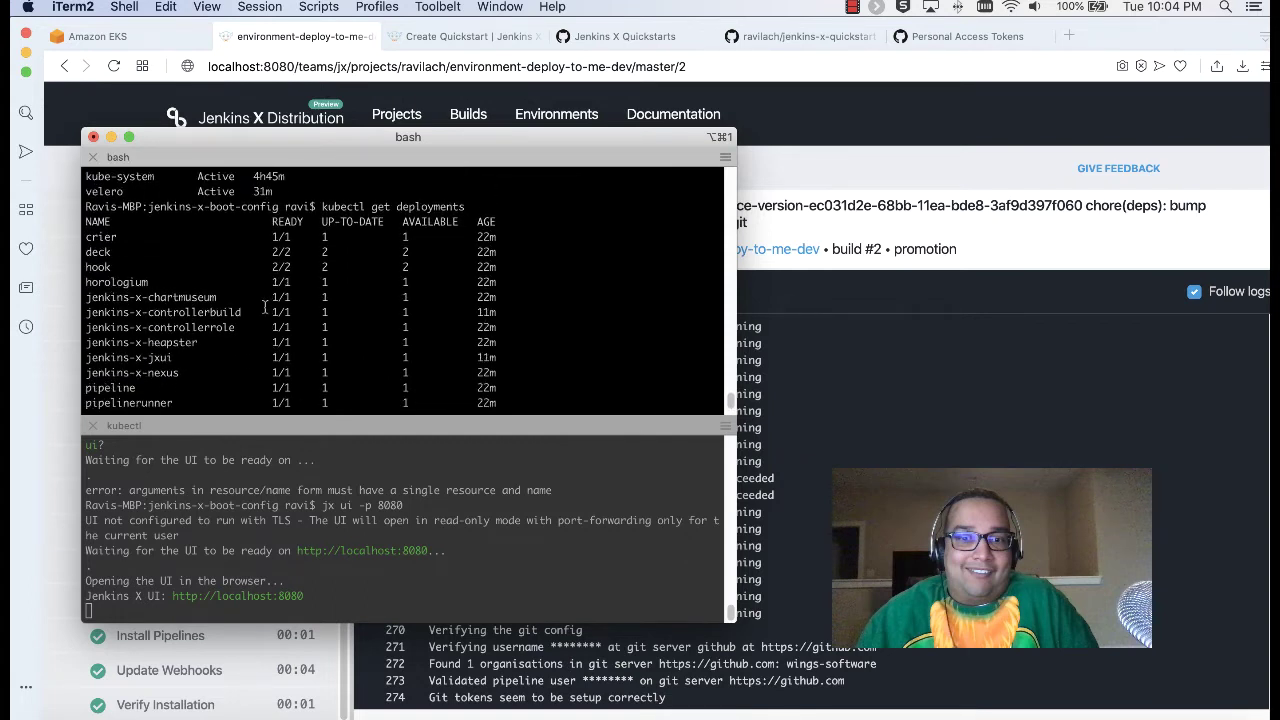
{"action": "scroll", "coordinate": [265, 306], "scroll_direction": "up", "scroll_amount": 1}
{"action": "scroll", "coordinate": [265, 306], "scroll_direction": "down", "scroll_amount": 1}
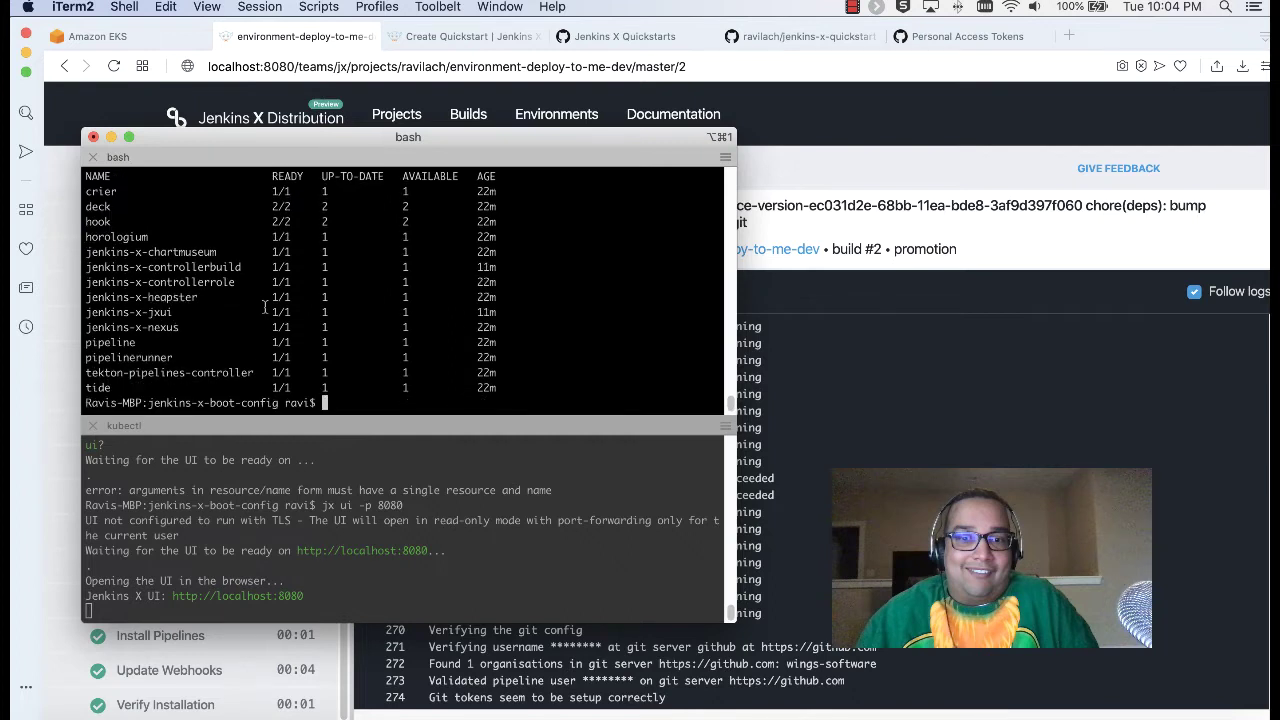
{"action": "scroll", "coordinate": [265, 306], "scroll_direction": "up", "scroll_amount": 2}
{"action": "scroll", "coordinate": [266, 303], "scroll_direction": "up", "scroll_amount": 4}
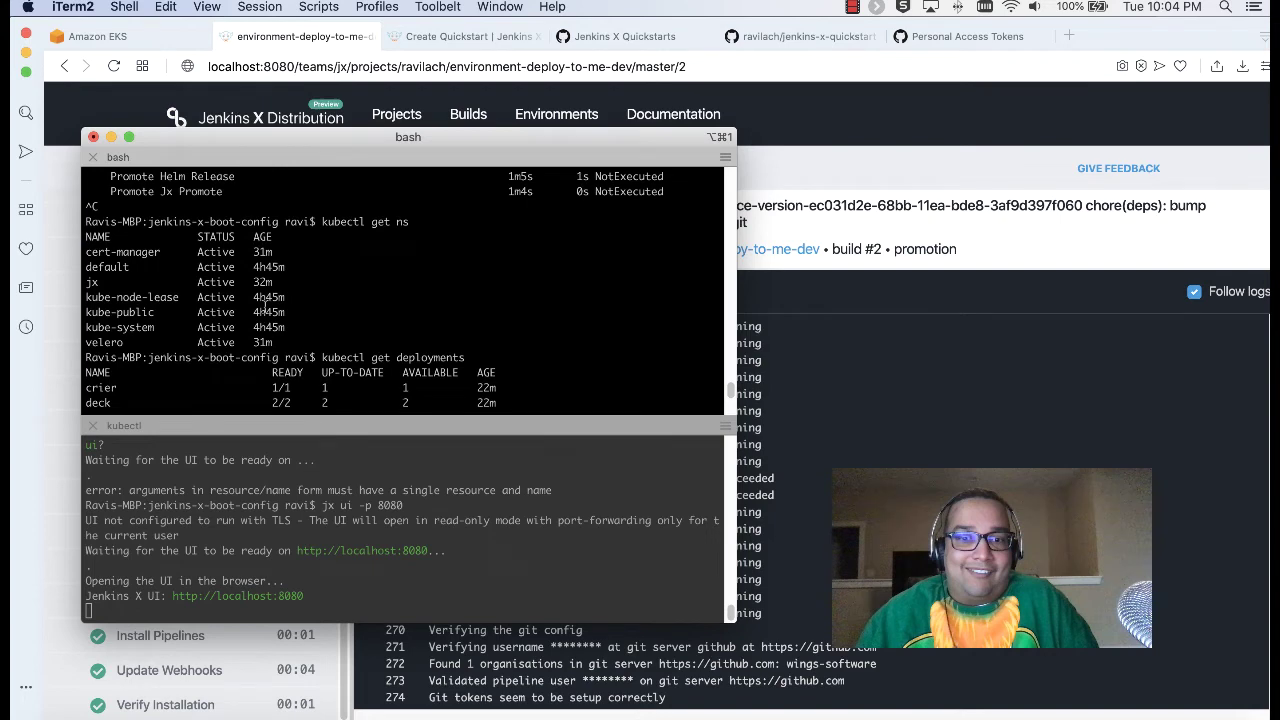
{"action": "scroll", "coordinate": [266, 305], "scroll_direction": "down", "scroll_amount": 4}
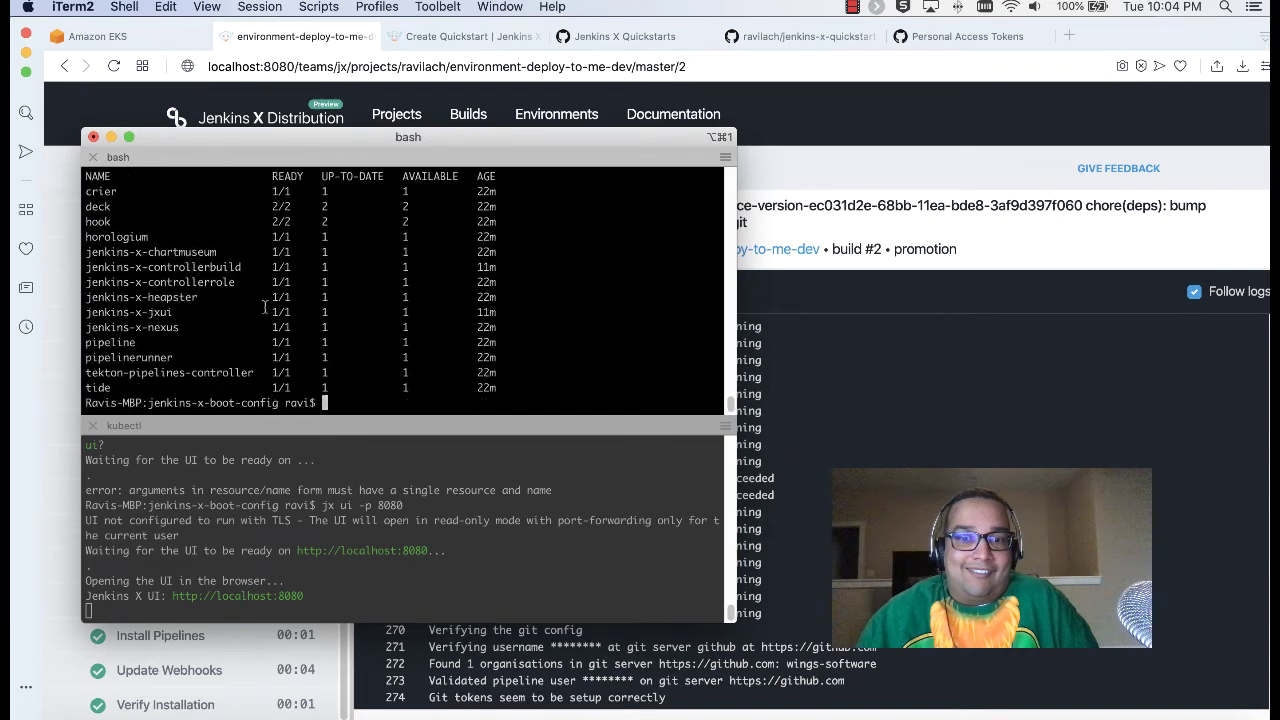
{"action": "left_click_drag", "start_coordinate": [277, 128], "coordinate": [348, 137]}
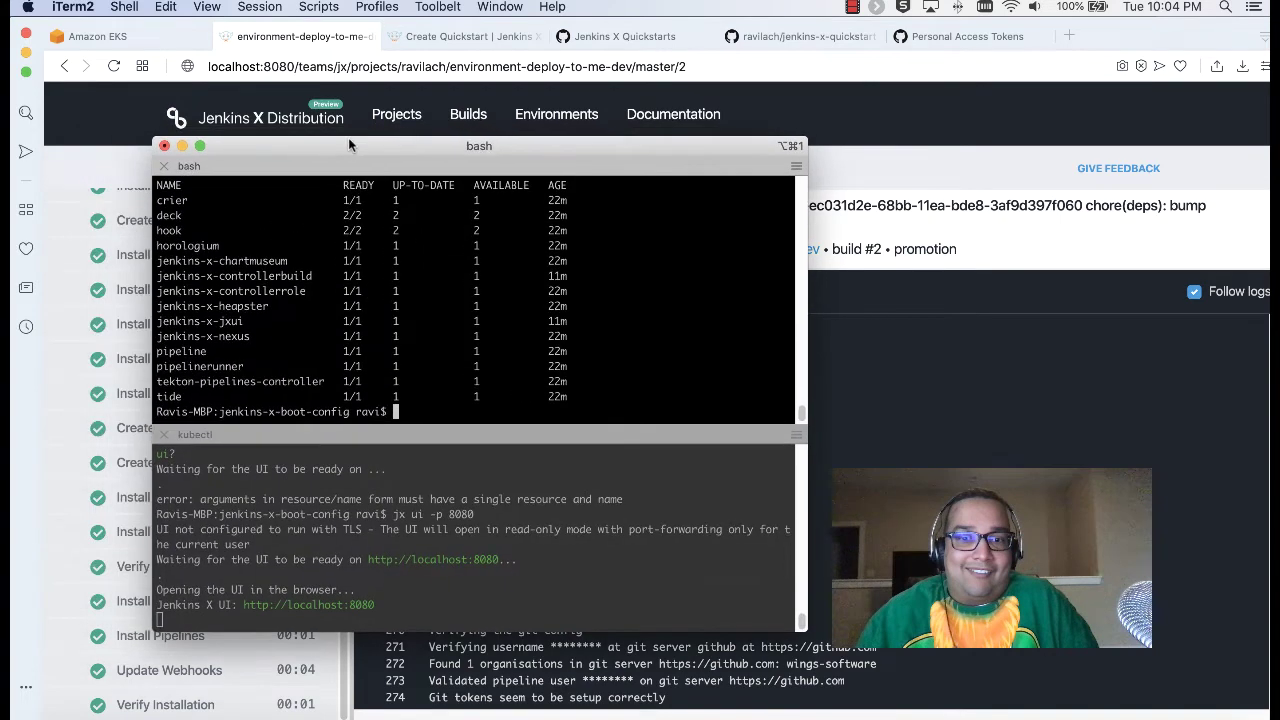
Step: Browse the Jenkins X UI projects, all builds and the Draft create build details
{"action": "left_click", "coordinate": [309, 58]}
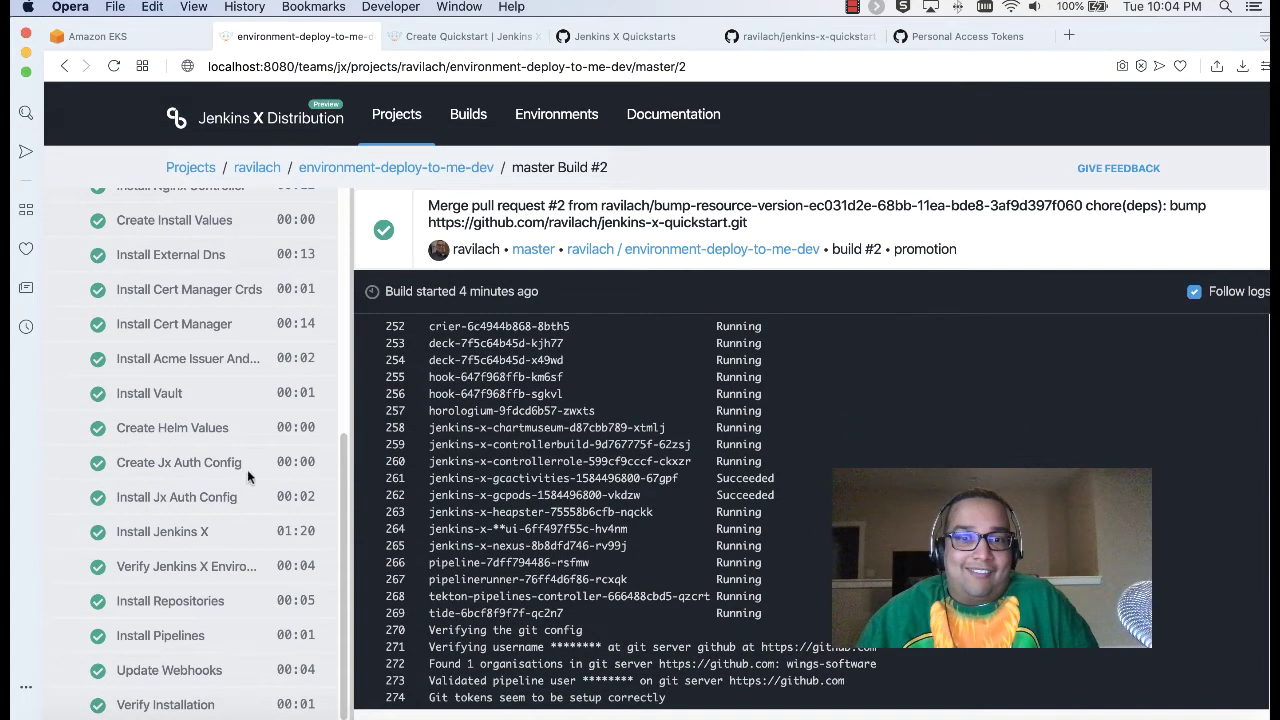
{"action": "left_click", "coordinate": [390, 124]}
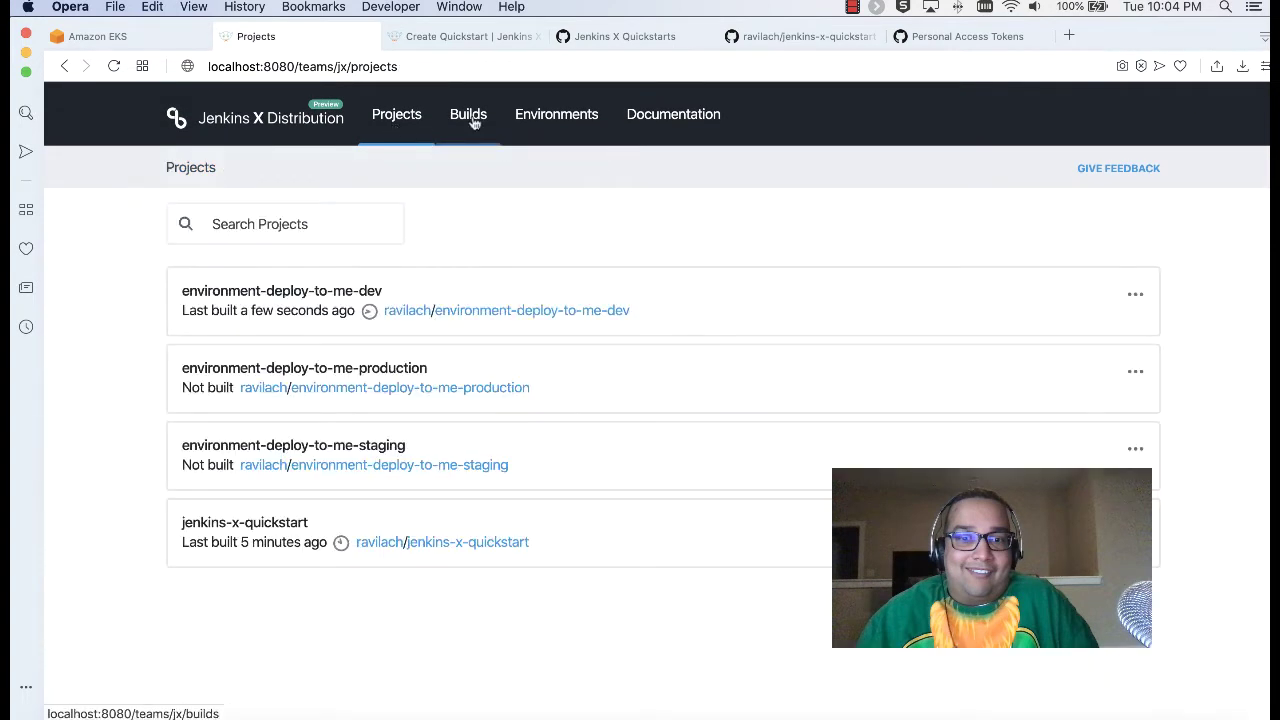
{"action": "left_click", "coordinate": [474, 122]}
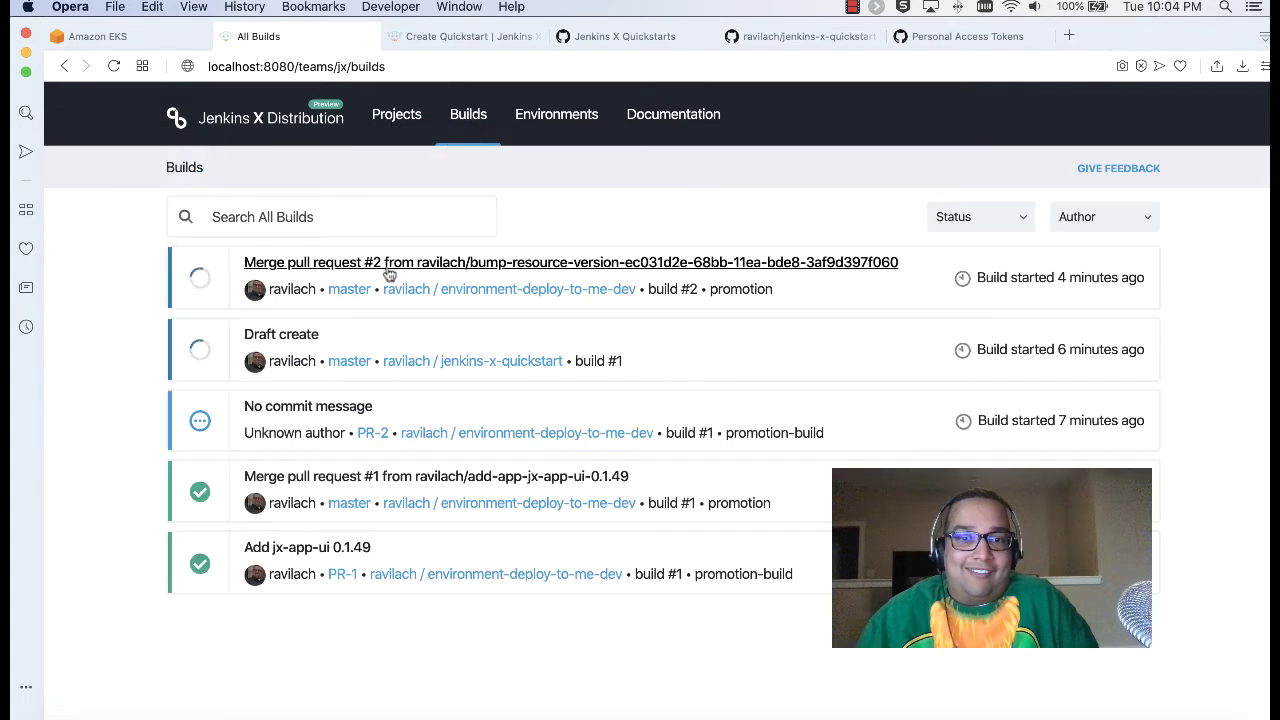
{"action": "left_click", "coordinate": [266, 345]}
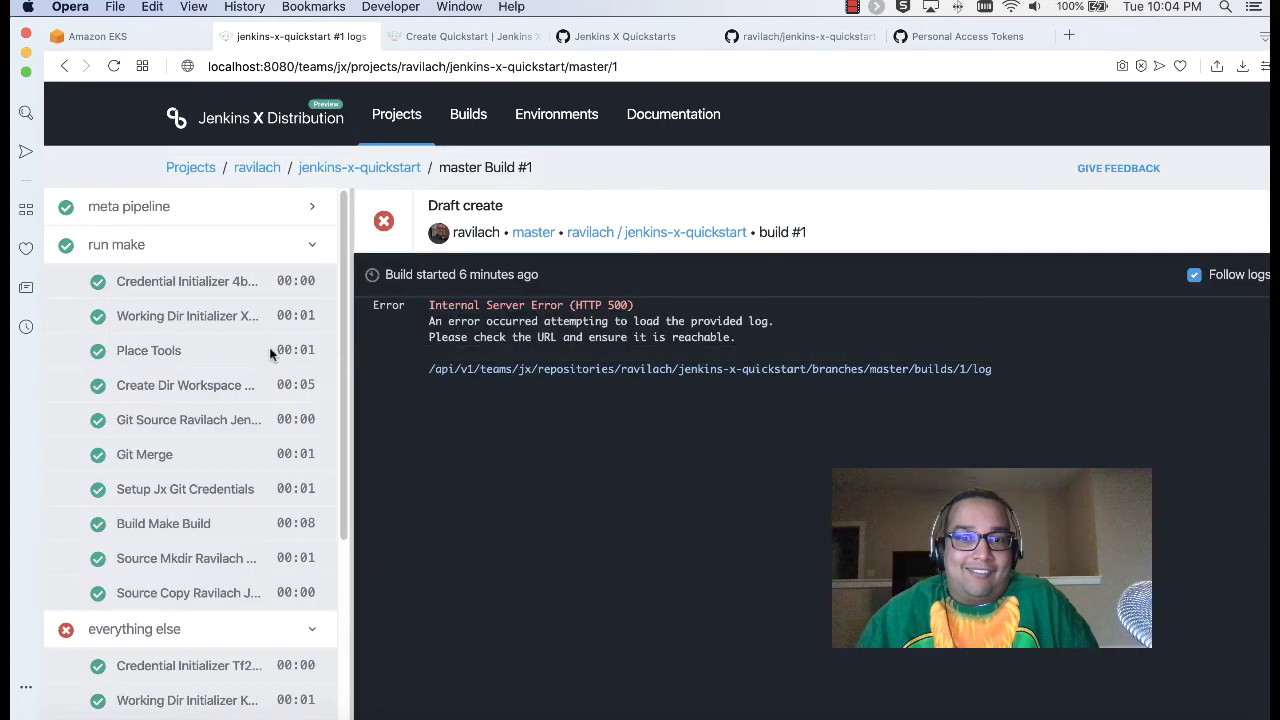
{"action": "scroll", "coordinate": [270, 350], "scroll_direction": "down", "scroll_amount": 3}
{"action": "scroll", "coordinate": [270, 350], "scroll_direction": "down", "scroll_amount": 3}
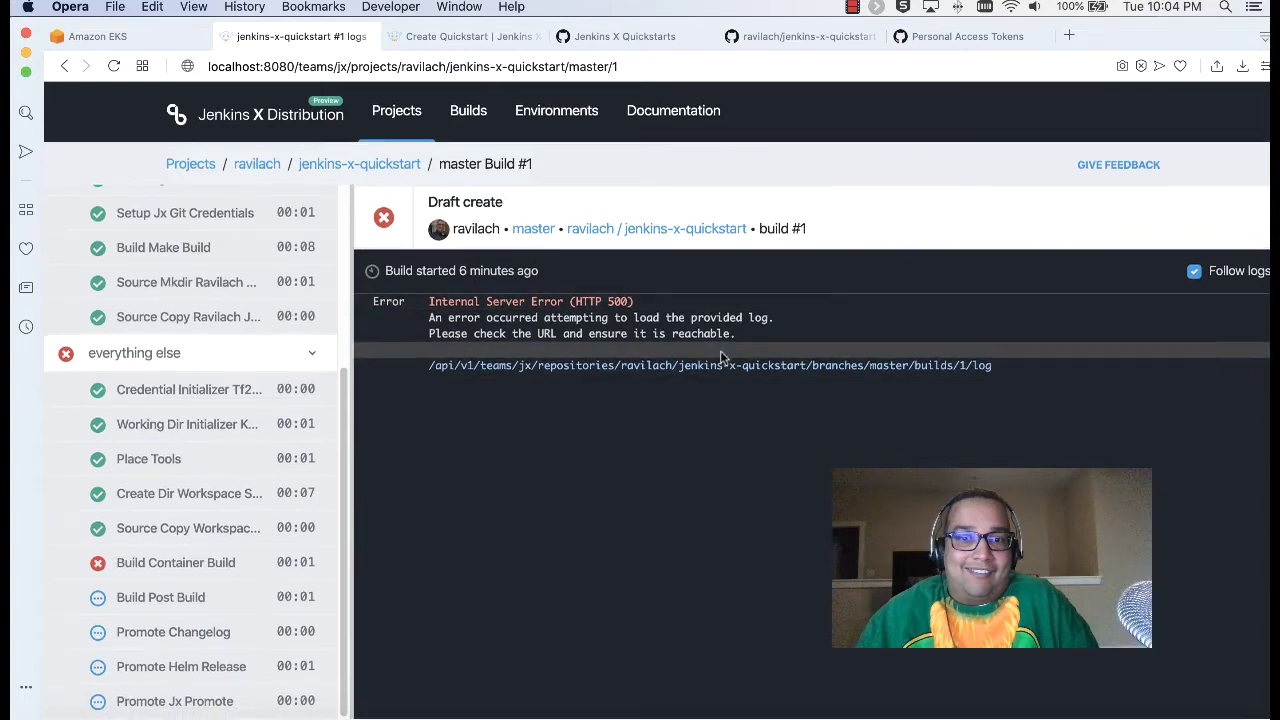
{"action": "scroll", "coordinate": [170, 515], "scroll_direction": "up", "scroll_amount": 5}
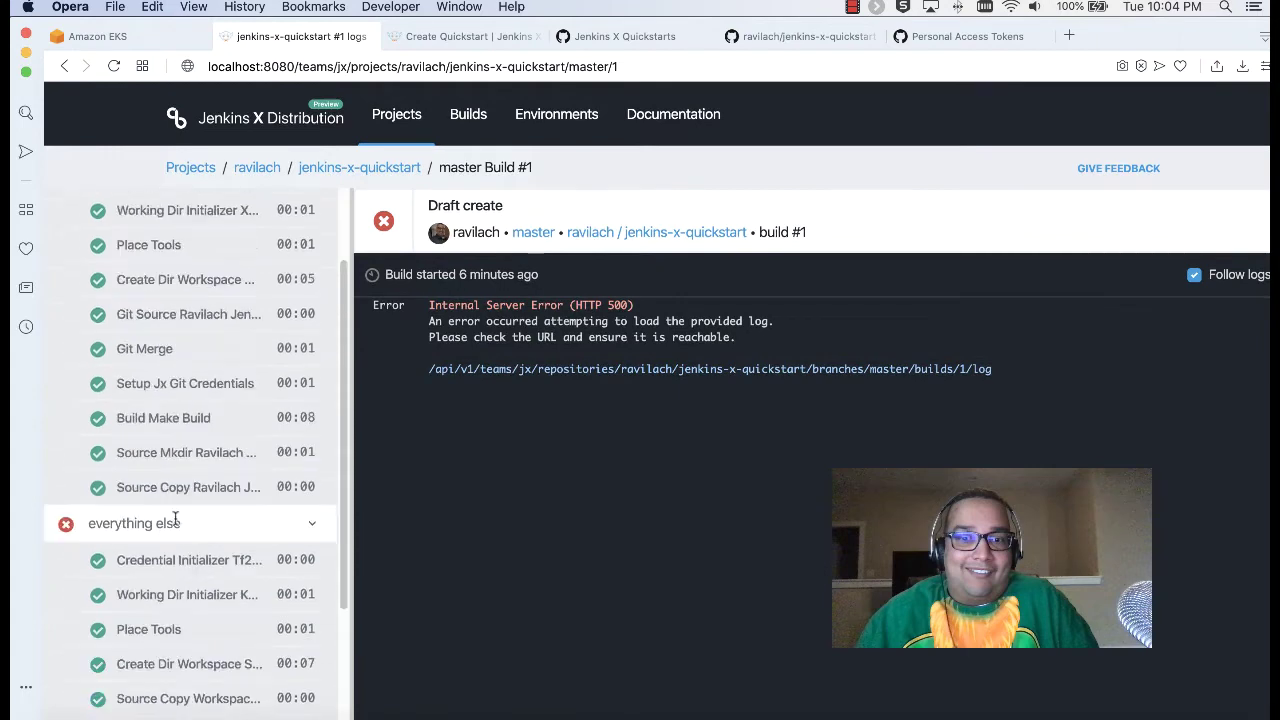
{"action": "left_click", "coordinate": [284, 118]}
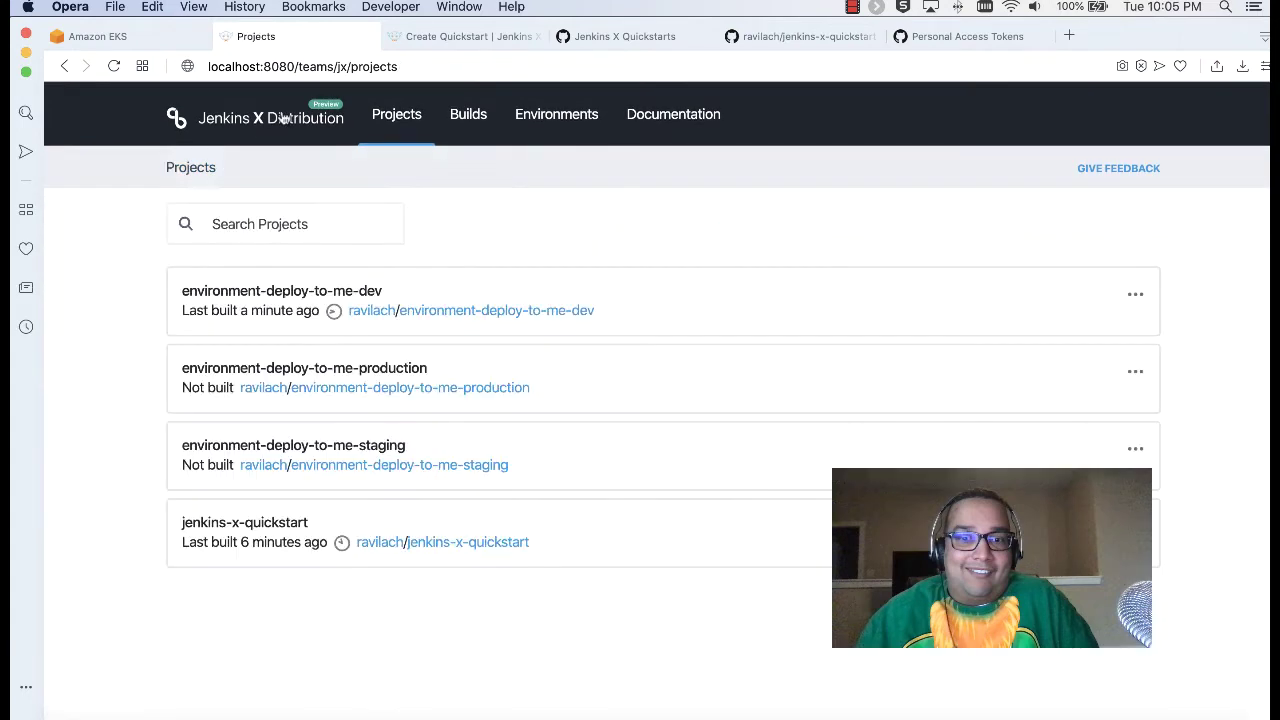
Step: Look over environments and docs, return to Projects, and move that tab to first position
{"action": "left_click", "coordinate": [484, 116]}
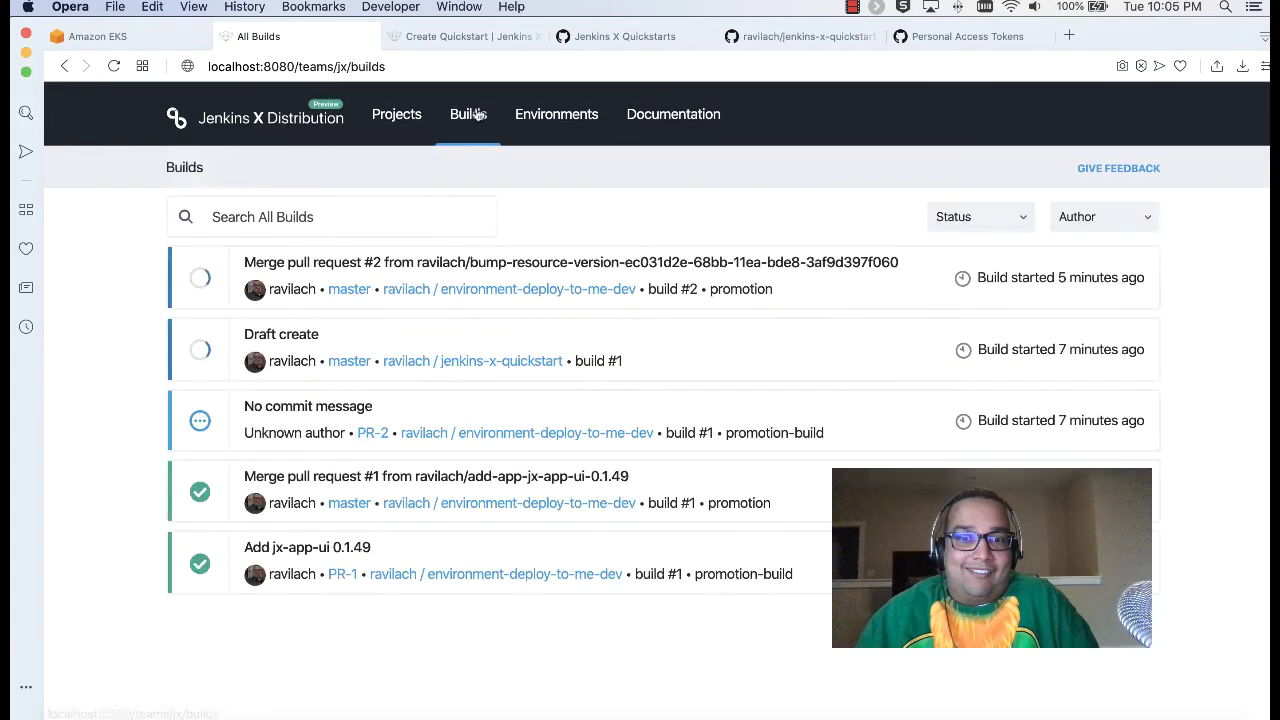
{"action": "left_click", "coordinate": [565, 116]}
{"action": "left_click", "coordinate": [673, 118]}
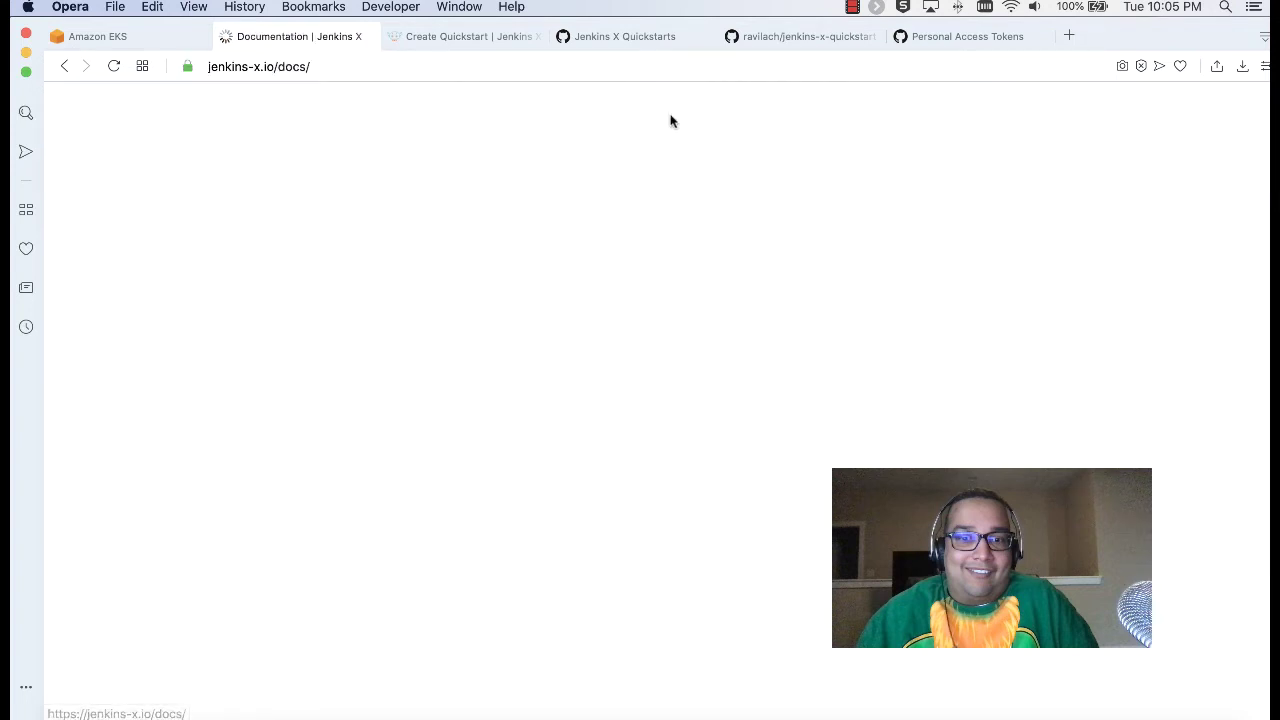
{"action": "left_click", "coordinate": [66, 66]}
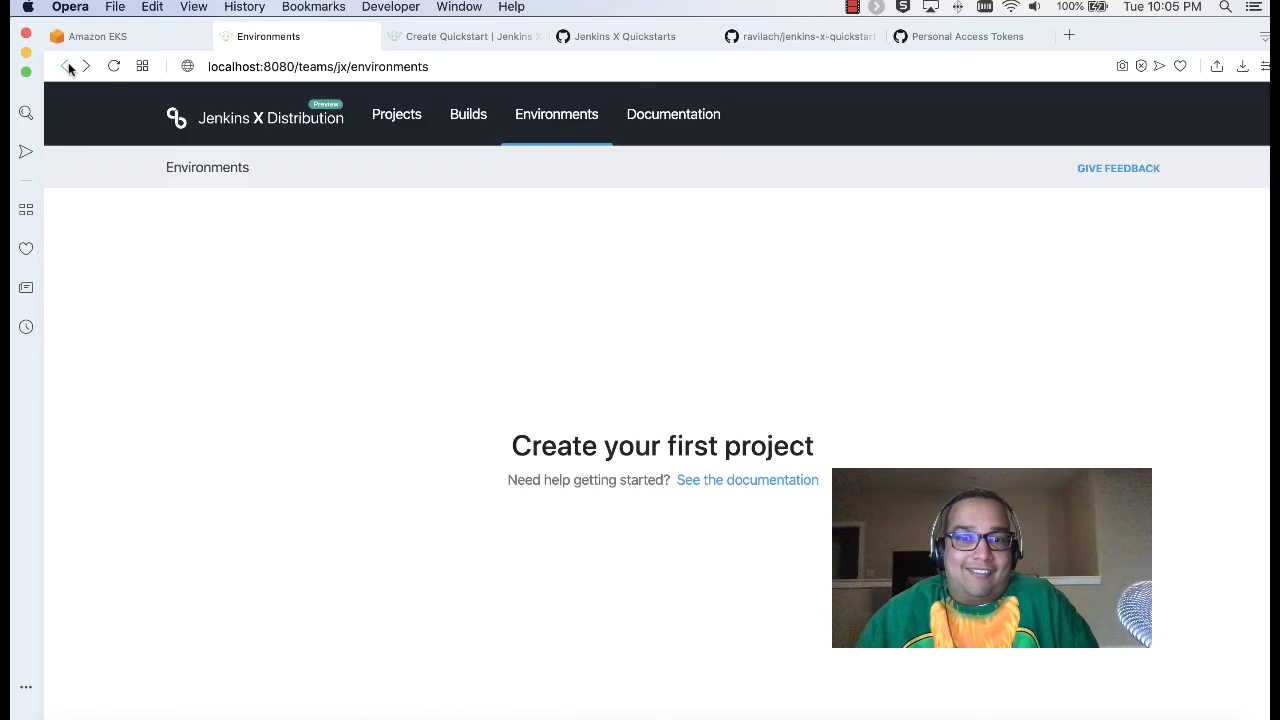
{"action": "left_click", "coordinate": [392, 119]}
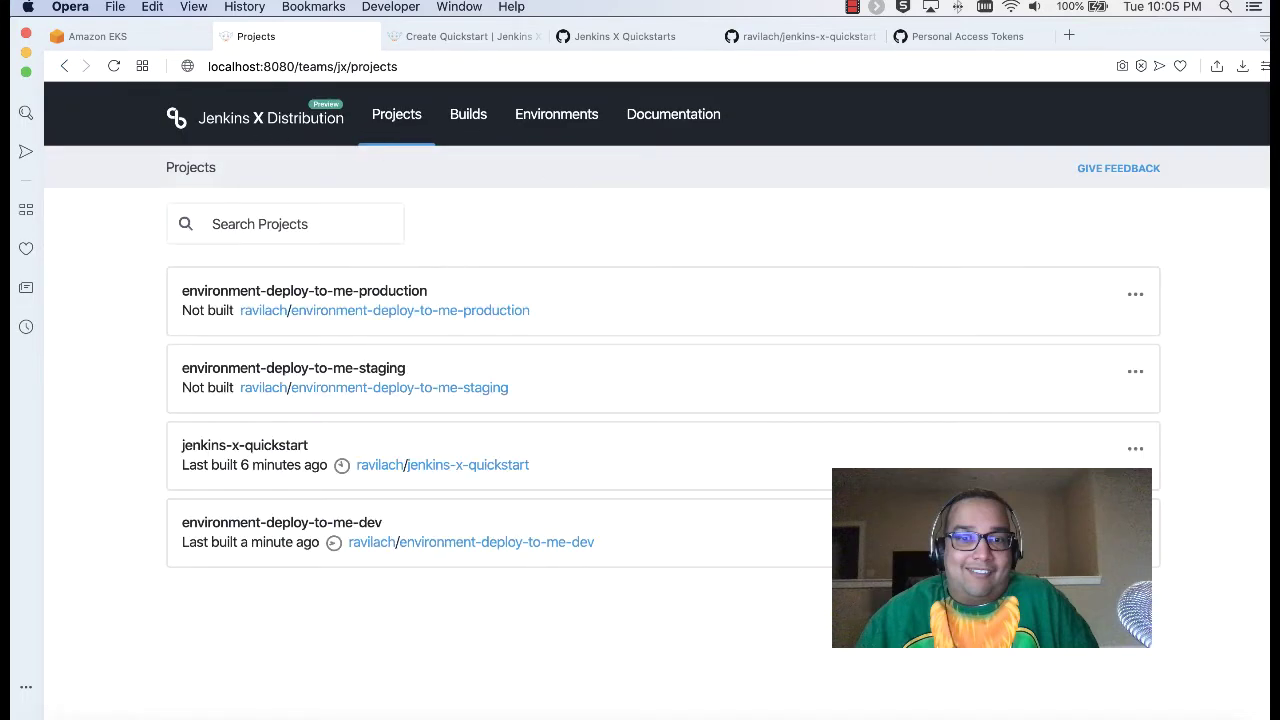
{"action": "left_click", "coordinate": [131, 38]}
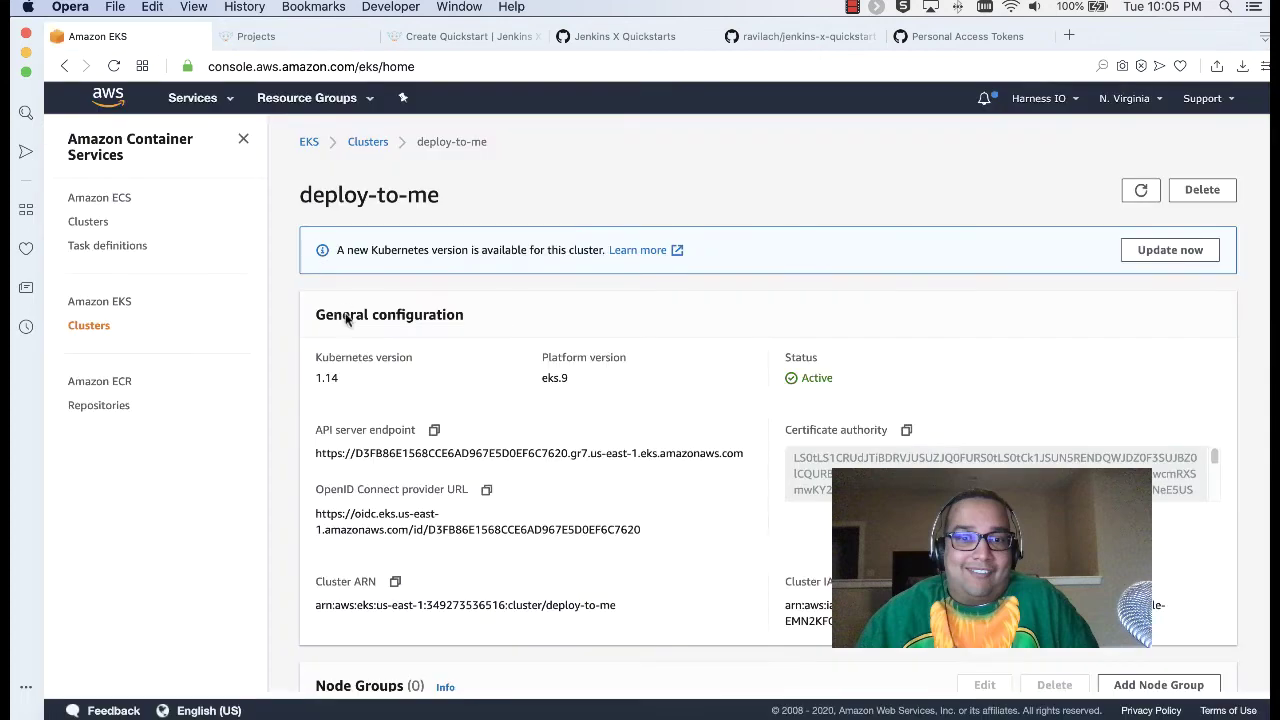
{"action": "left_click", "coordinate": [273, 38]}
{"action": "left_click_drag", "start_coordinate": [290, 40], "coordinate": [112, 40]}
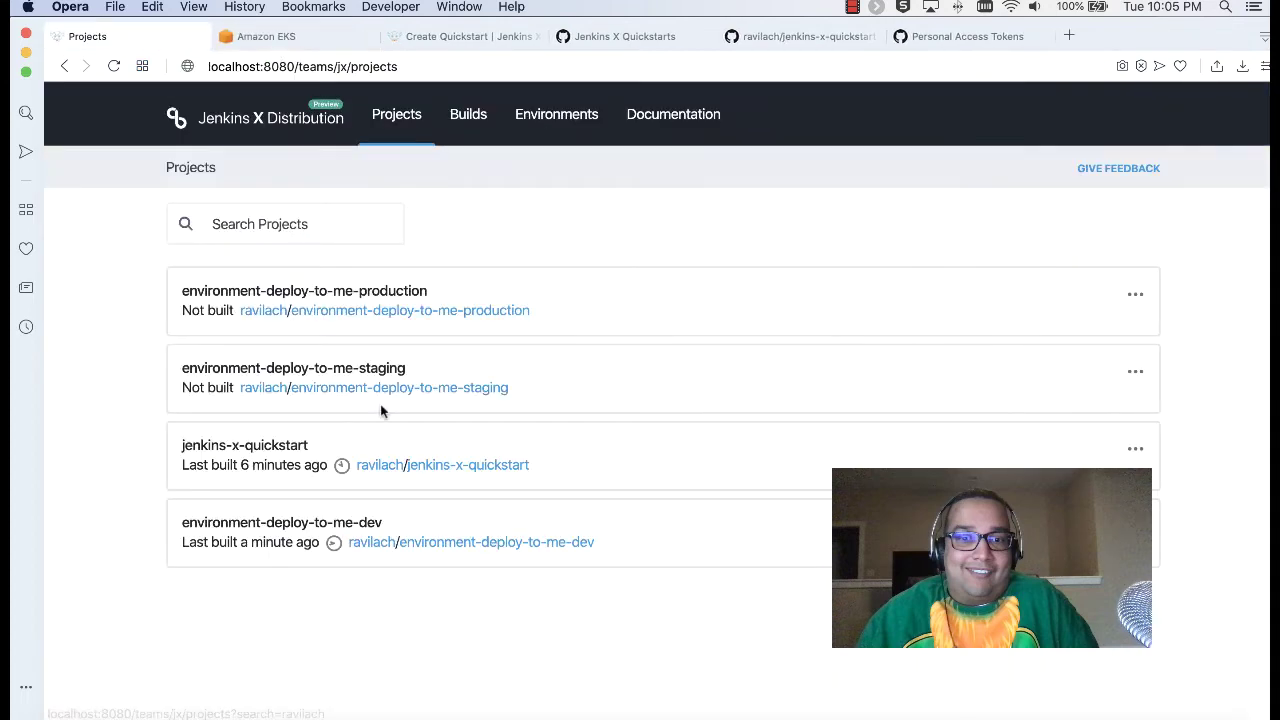
{"action": "left_click", "coordinate": [221, 714]}
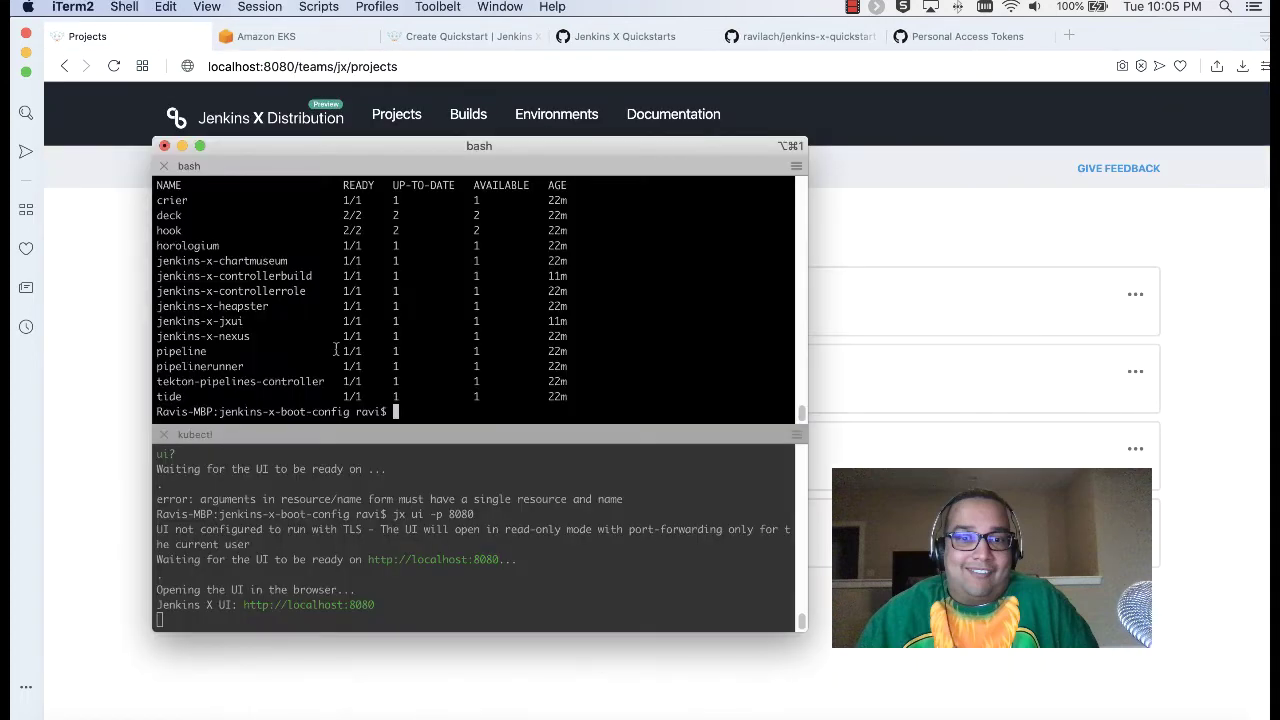
Step: Watch jenkins-x-quickstart activity showing Build Container Build failed, then open the production project's builds
{"action": "key", "text": "Up"}
{"action": "key", "text": "Up"}
{"action": "key", "text": "Up"}
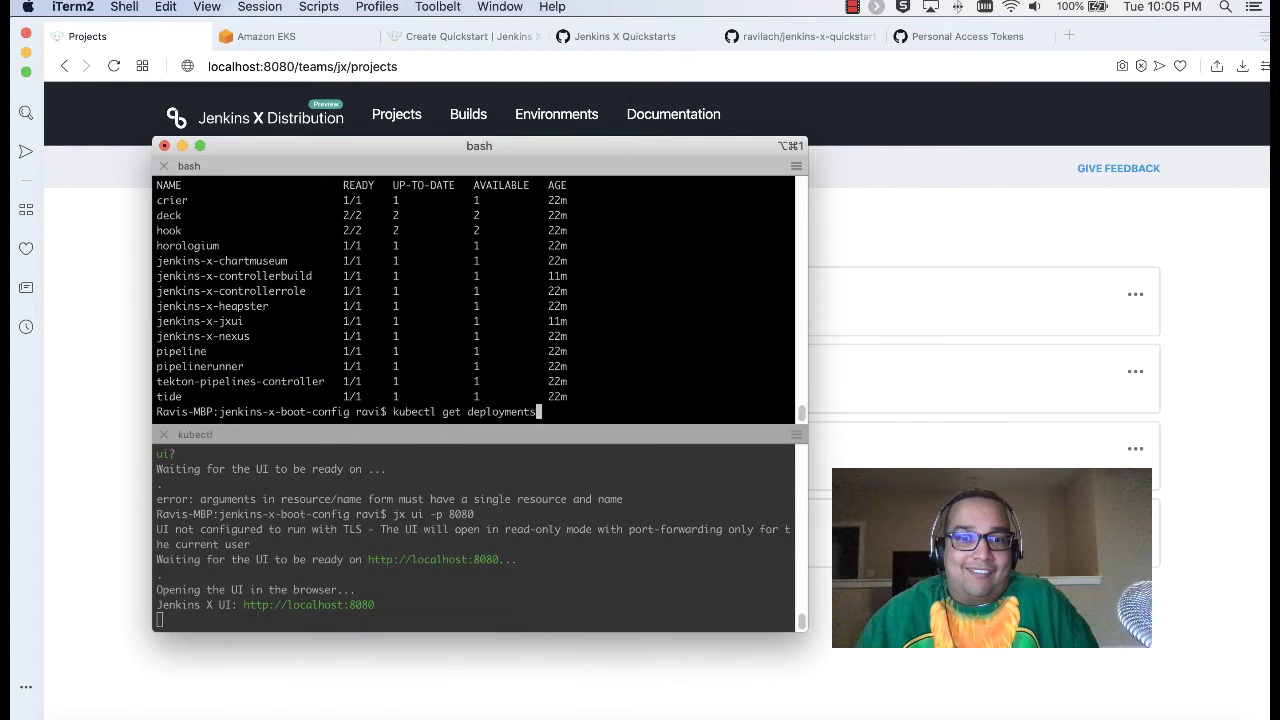
{"action": "key", "text": "Return"}
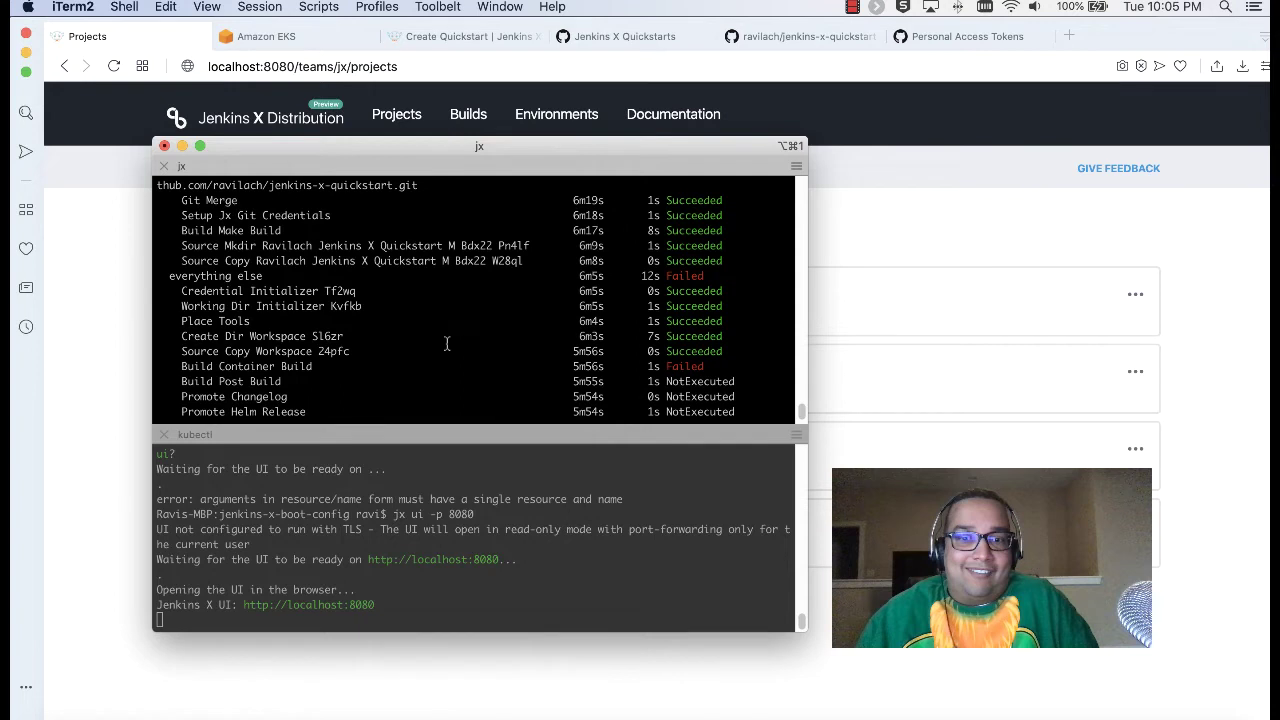
{"action": "left_click_drag", "start_coordinate": [228, 366], "coordinate": [430, 351]}
{"action": "left_click", "coordinate": [469, 366]}
{"action": "scroll", "coordinate": [469, 366], "scroll_direction": "down", "scroll_amount": 1}
{"action": "scroll", "coordinate": [469, 366], "scroll_direction": "up", "scroll_amount": 2}
{"action": "scroll", "coordinate": [469, 366], "scroll_direction": "down", "scroll_amount": 2}
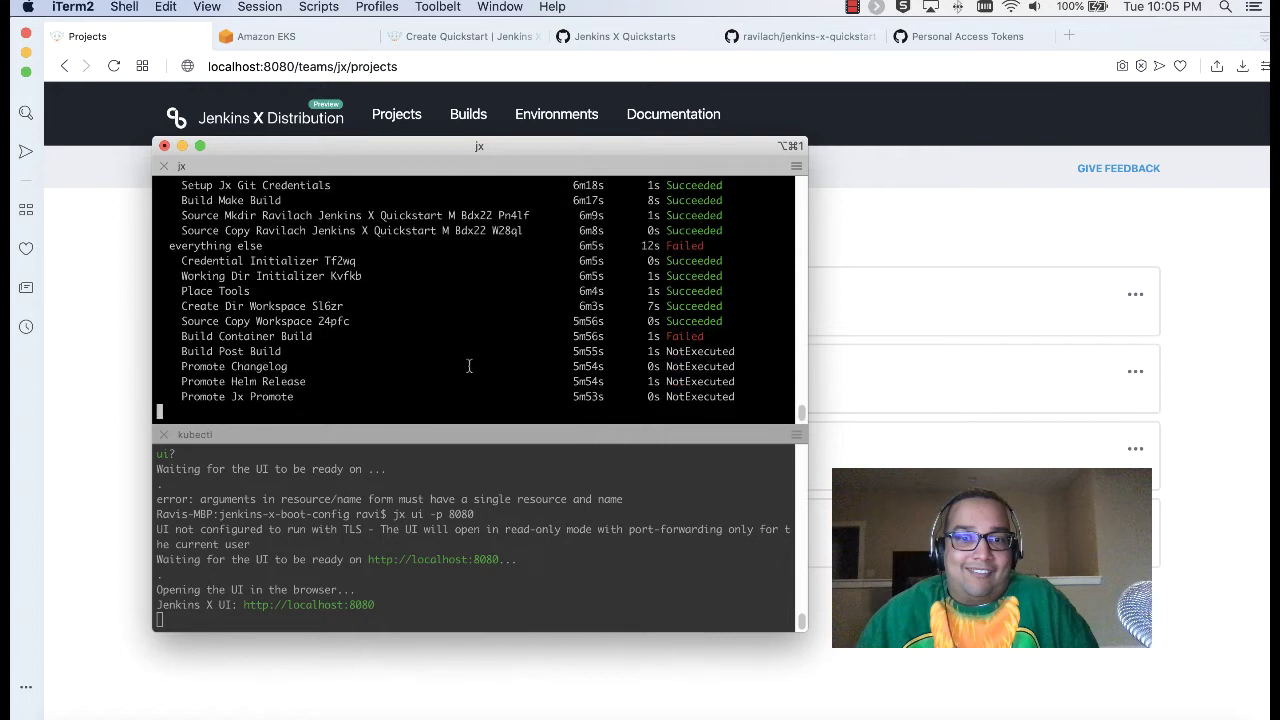
{"action": "left_click", "coordinate": [114, 317]}
{"action": "left_click", "coordinate": [340, 292]}
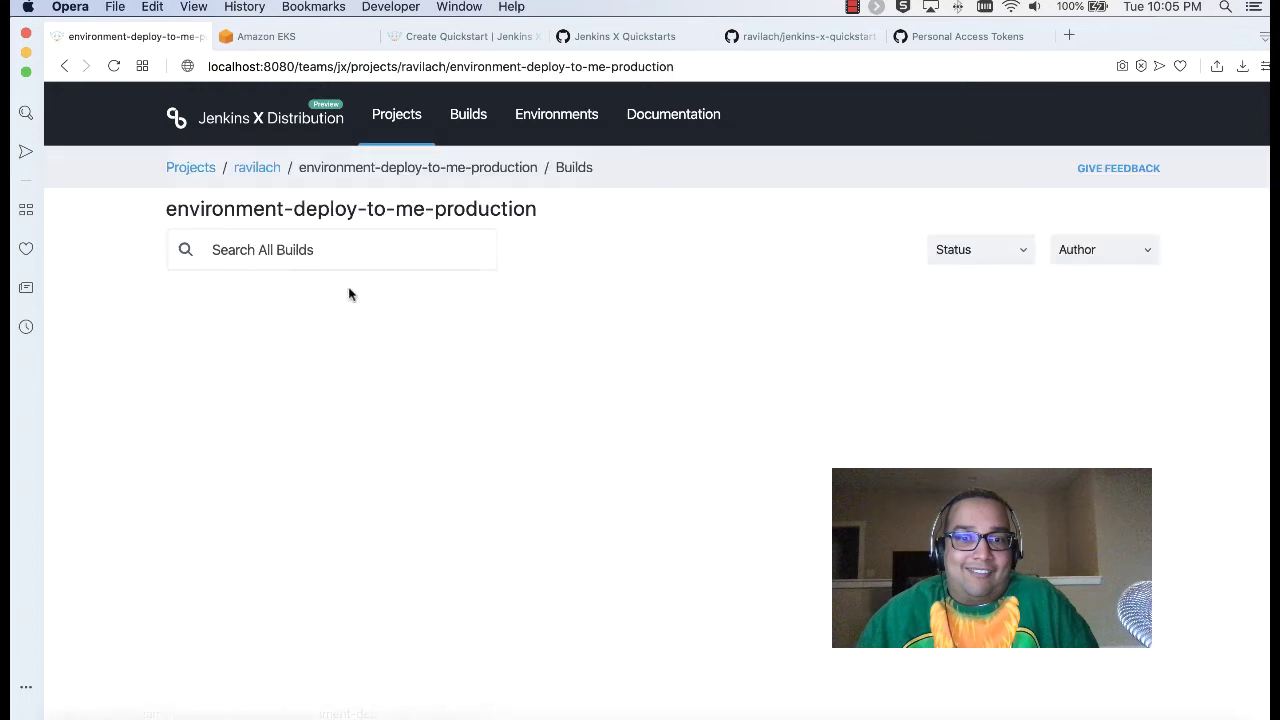
Step: Open the failed Draft create build's details from the all-builds list
{"action": "left_click", "coordinate": [375, 122]}
{"action": "left_click", "coordinate": [467, 124]}
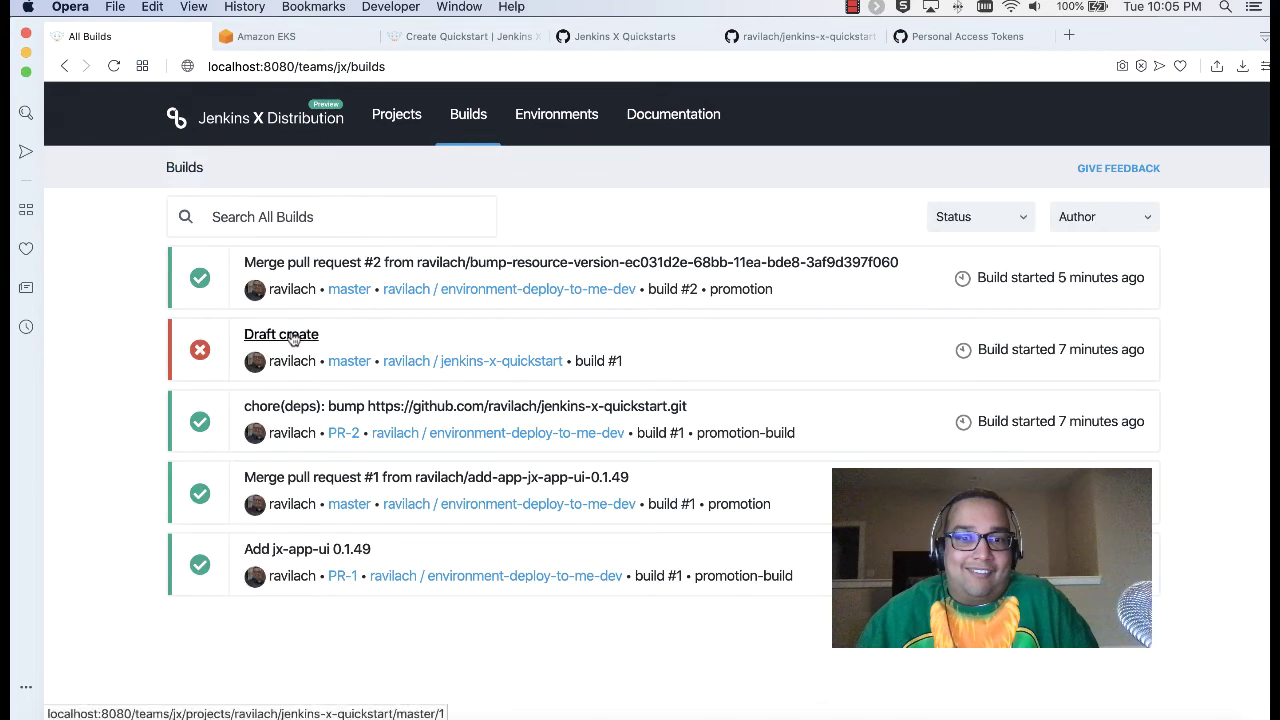
{"action": "left_click", "coordinate": [288, 334]}
{"action": "scroll", "coordinate": [173, 585], "scroll_direction": "down", "scroll_amount": 5}
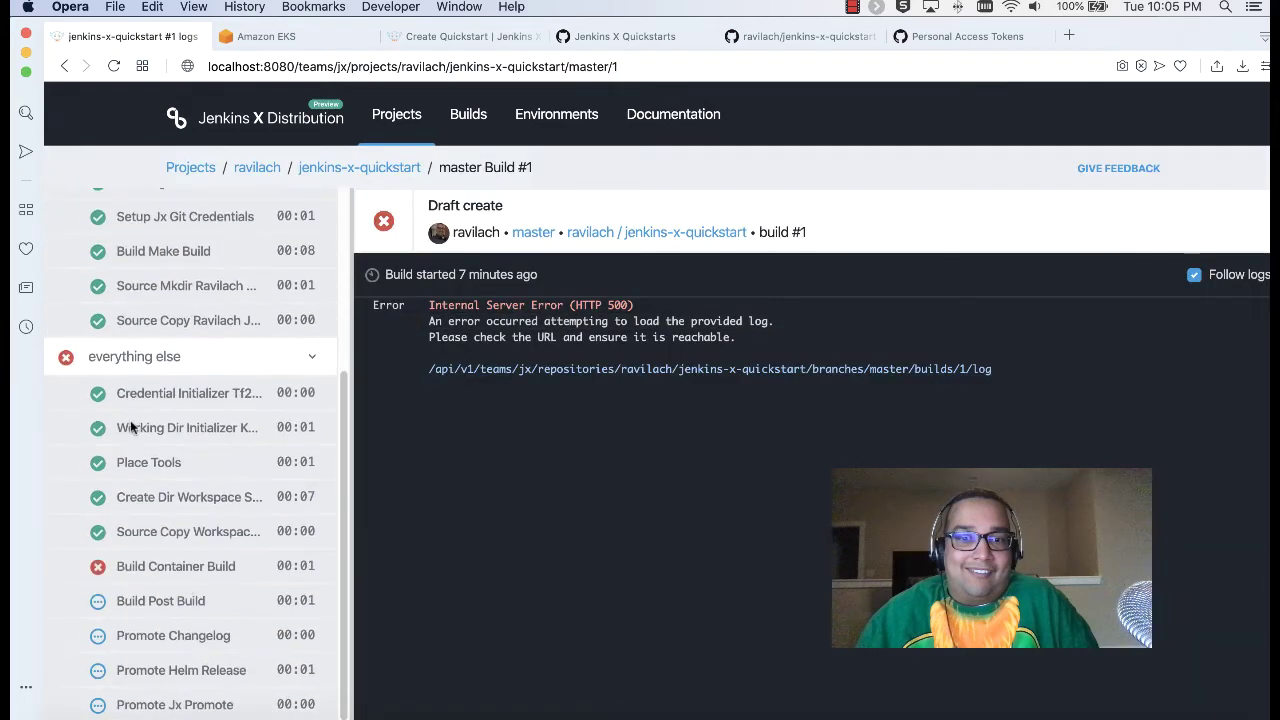
{"action": "left_click", "coordinate": [65, 66]}
Step: Inspect the Merge pull request #2 build with its meta pipeline steps expanded
{"action": "left_click", "coordinate": [288, 257]}
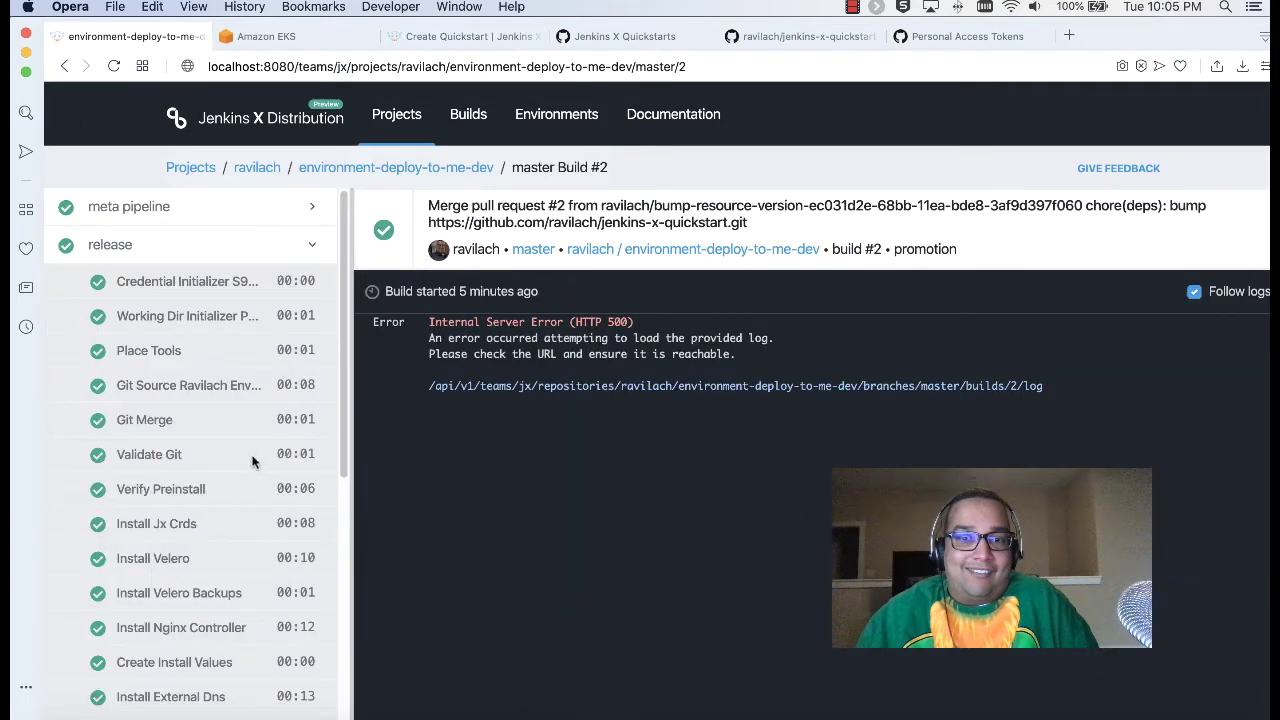
{"action": "scroll", "coordinate": [245, 456], "scroll_direction": "down", "scroll_amount": 8}
{"action": "scroll", "coordinate": [239, 456], "scroll_direction": "up", "scroll_amount": 8}
{"action": "left_click", "coordinate": [316, 211]}
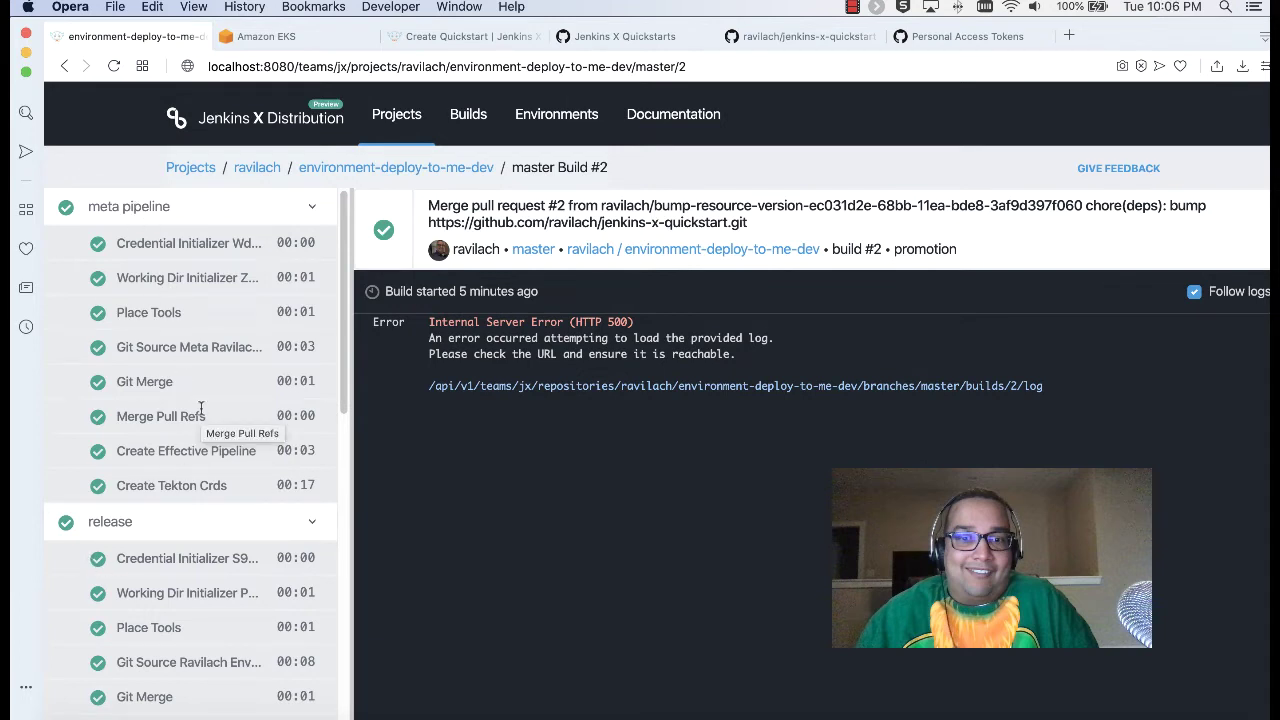
{"action": "scroll", "coordinate": [207, 386], "scroll_direction": "down", "scroll_amount": 20}
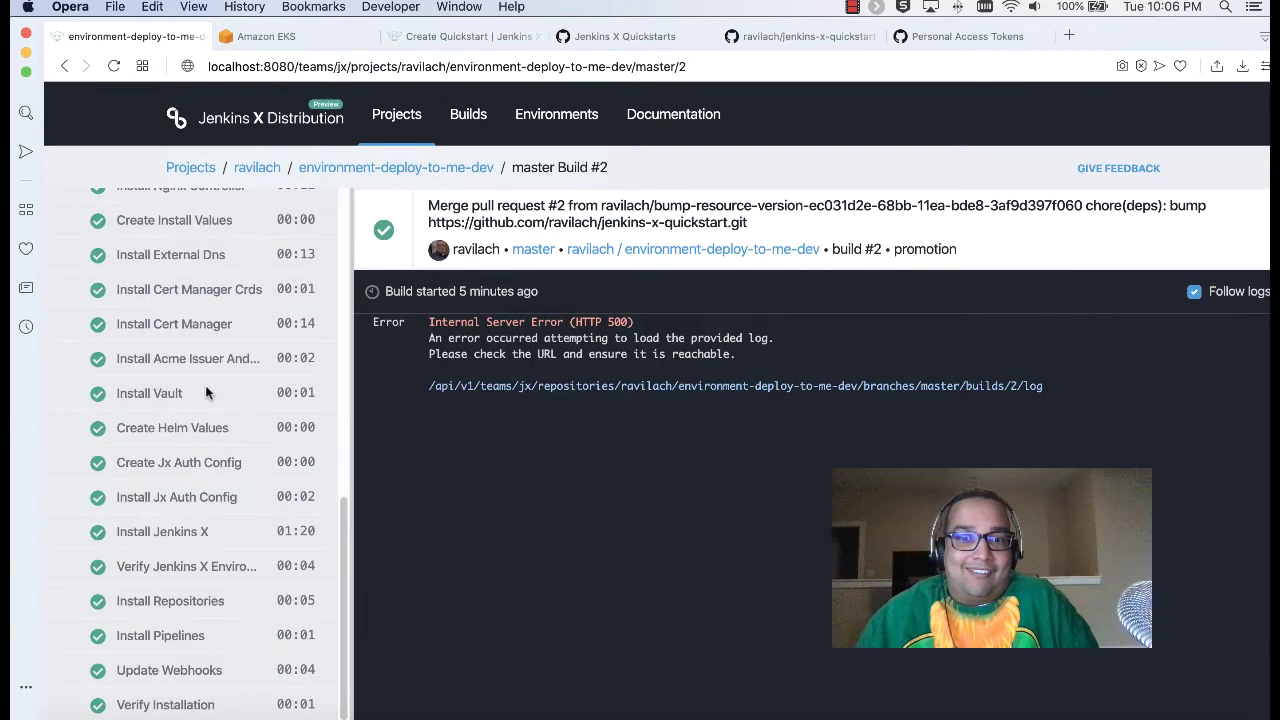
Step: Reopen the failed Draft create build showing the HTTP 500 log error
{"action": "left_click", "coordinate": [268, 168]}
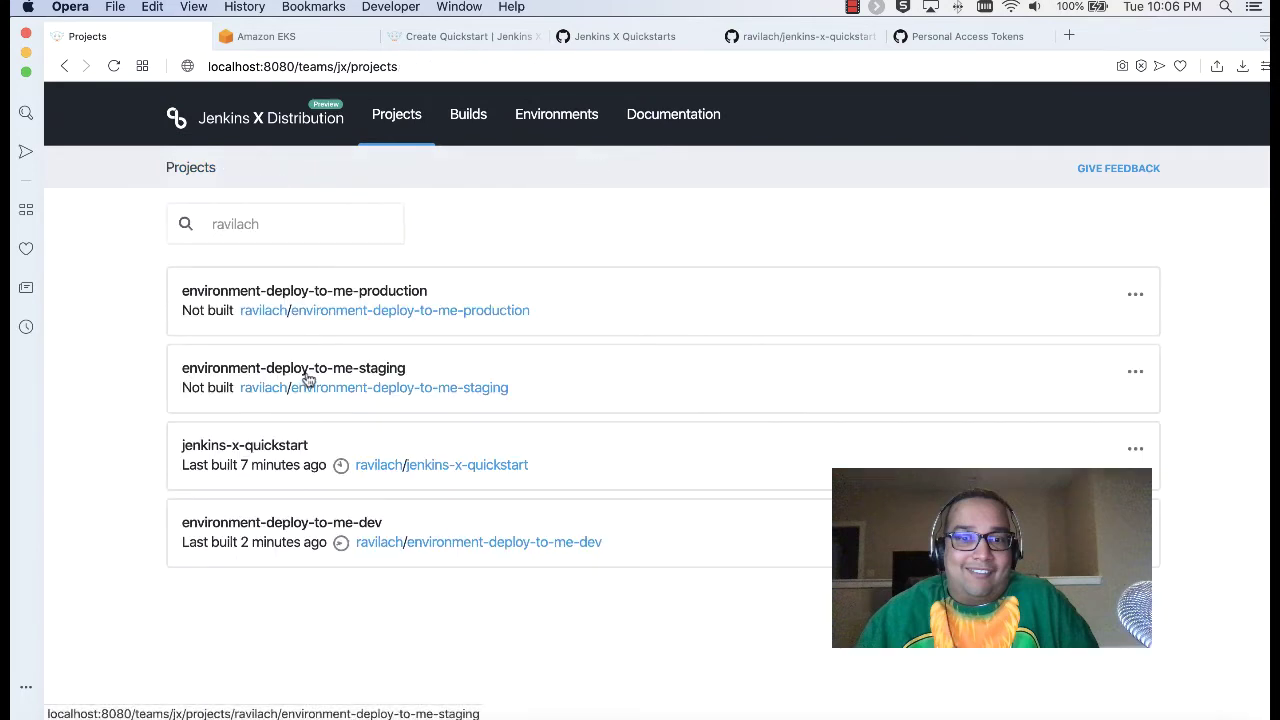
{"action": "left_click", "coordinate": [456, 113]}
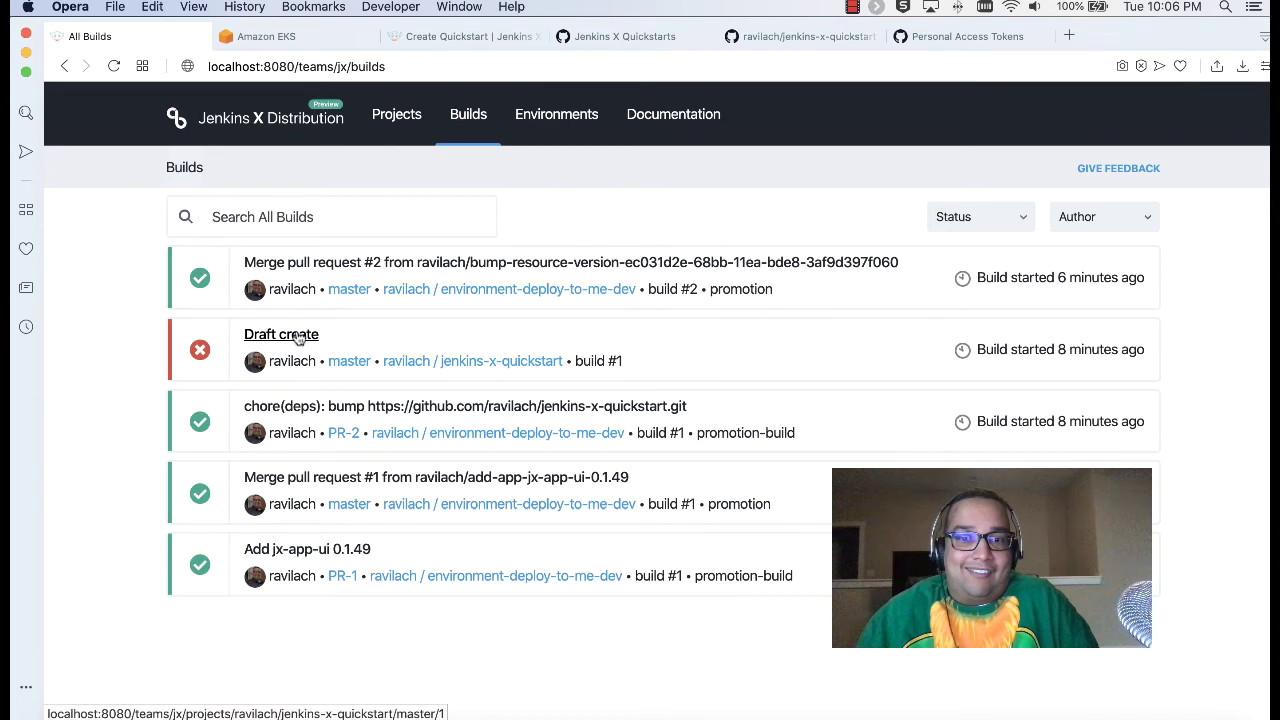
{"action": "left_click", "coordinate": [298, 337]}
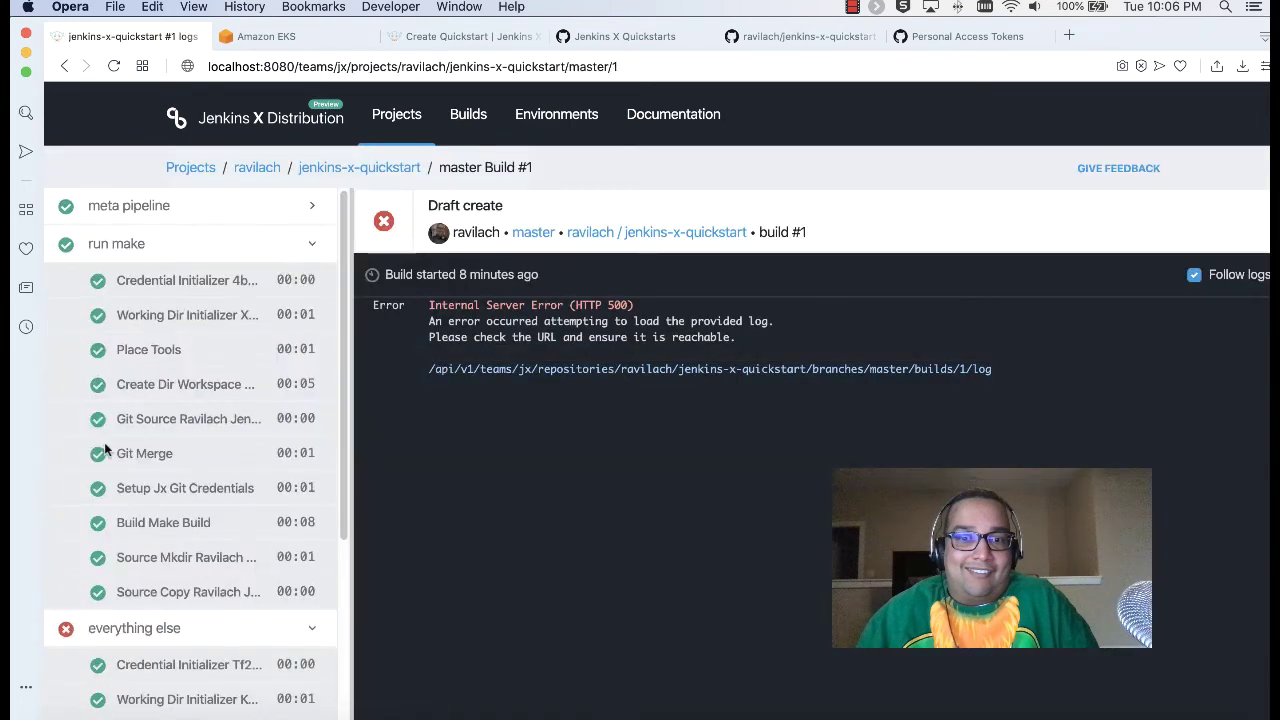
{"action": "scroll", "coordinate": [162, 335], "scroll_direction": "down", "scroll_amount": 3}
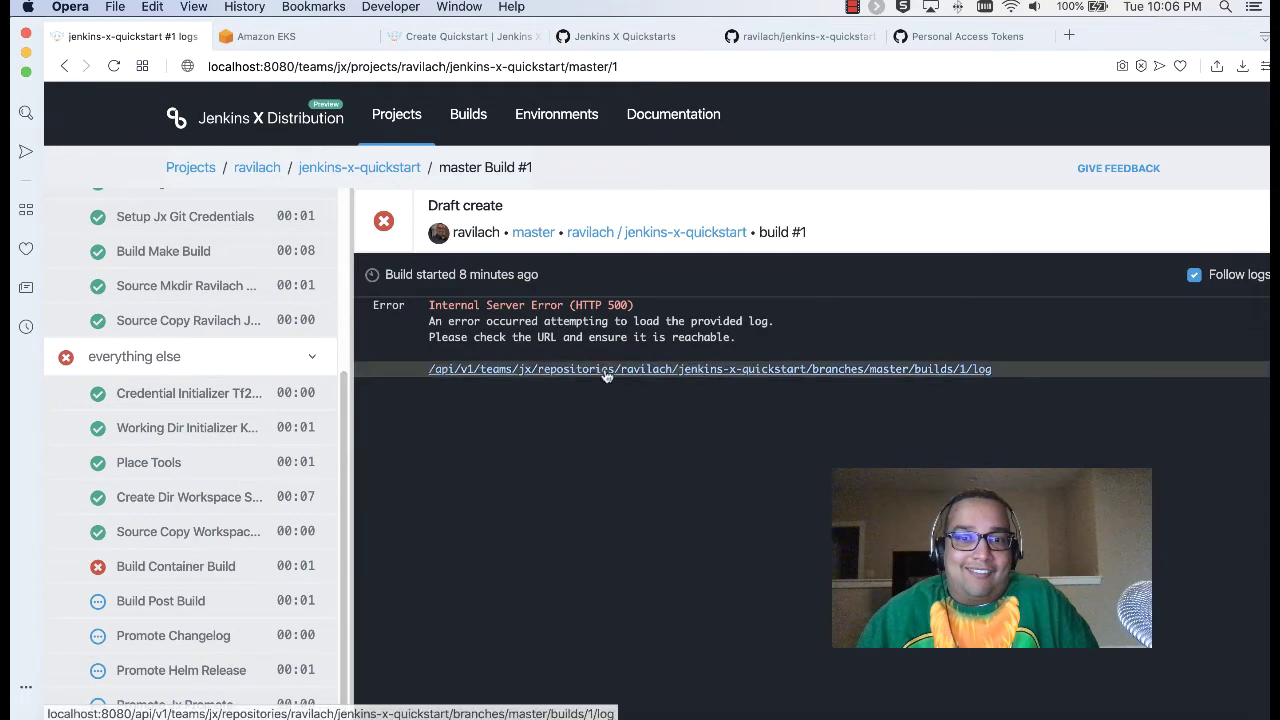
{"action": "left_click", "coordinate": [543, 369]}
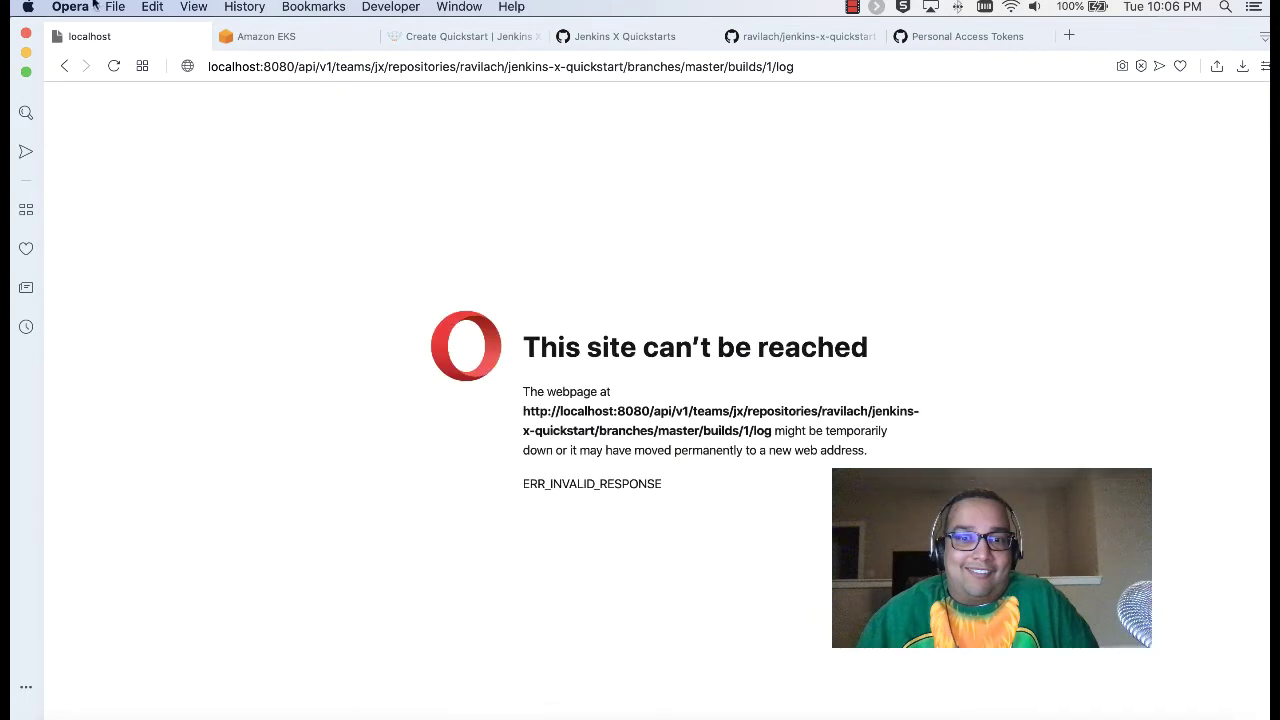
{"action": "left_click", "coordinate": [64, 66]}
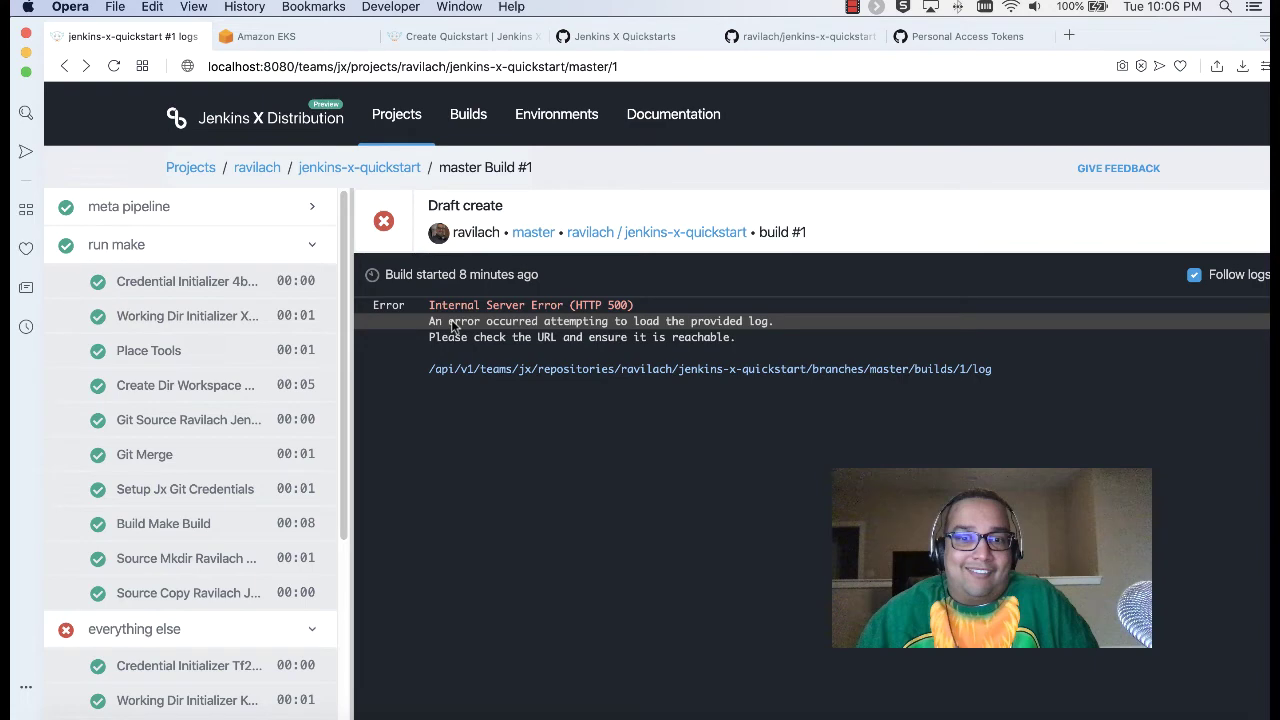
{"action": "scroll", "coordinate": [253, 467], "scroll_direction": "down", "scroll_amount": 2}
{"action": "scroll", "coordinate": [253, 467], "scroll_direction": "down", "scroll_amount": 3}
{"action": "scroll", "coordinate": [253, 467], "scroll_direction": "up", "scroll_amount": 5}
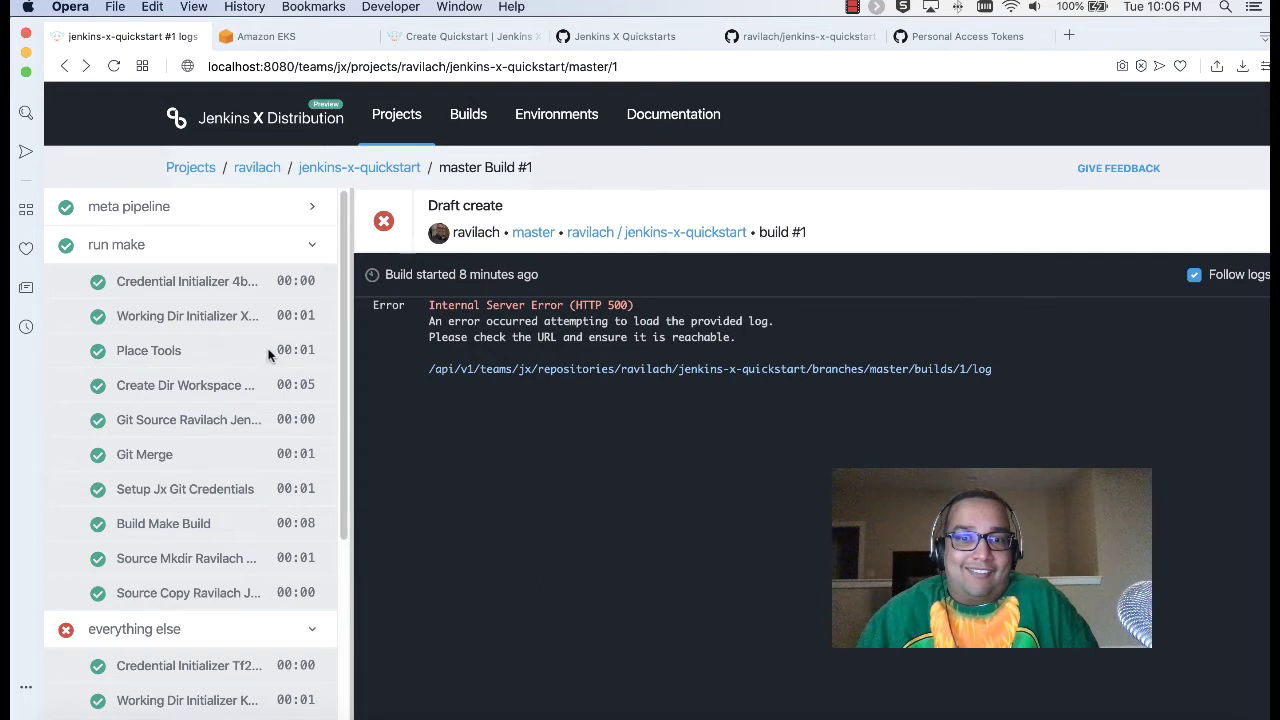
{"action": "scroll", "coordinate": [276, 322], "scroll_direction": "down", "scroll_amount": 5}
{"action": "scroll", "coordinate": [288, 321], "scroll_direction": "up", "scroll_amount": 5}
Step: Navigate the Jenkins X docs through Demos, talks and blog posts to the KubeCon 2018 Demo page
{"action": "left_click", "coordinate": [460, 38]}
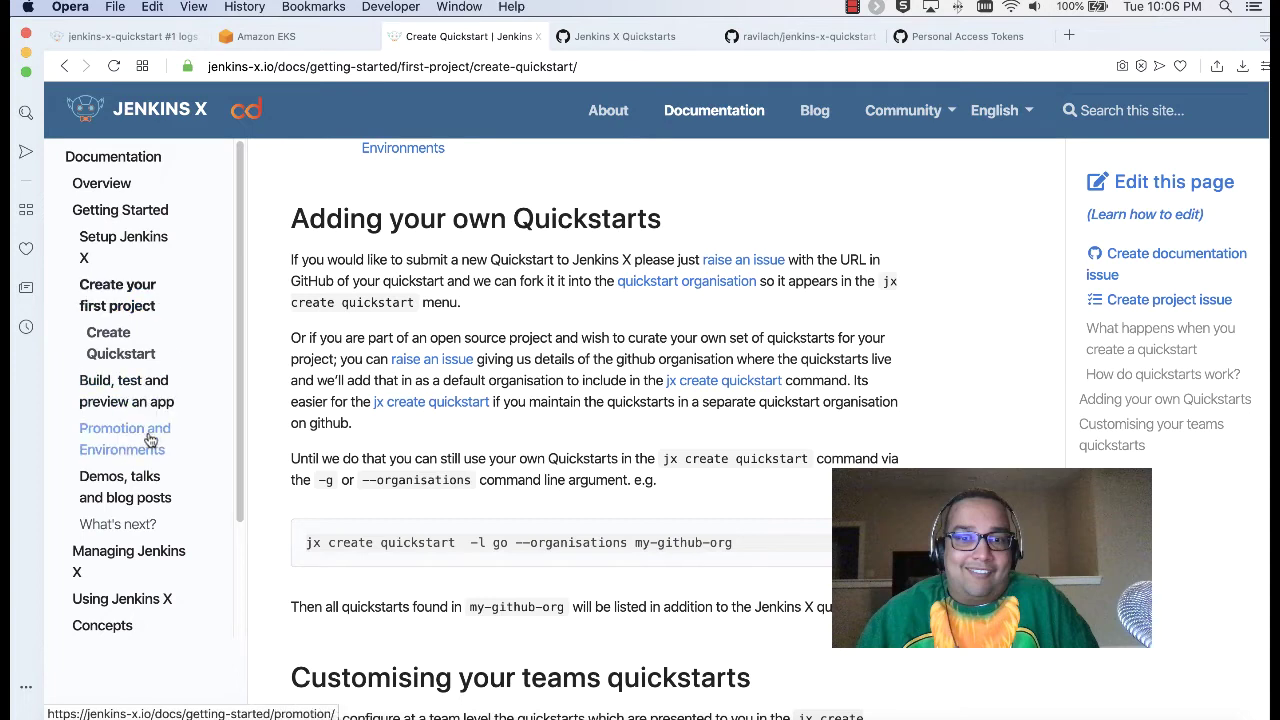
{"action": "left_click", "coordinate": [150, 478]}
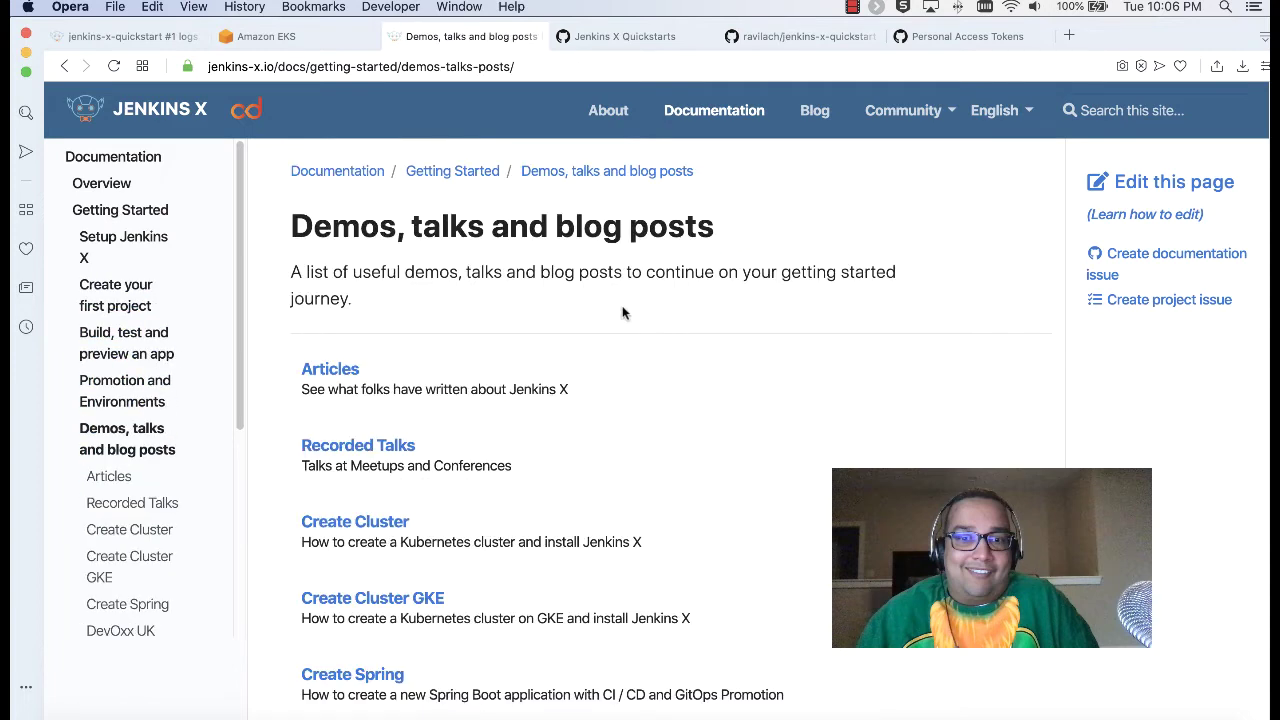
{"action": "scroll", "coordinate": [622, 313], "scroll_direction": "down", "scroll_amount": 5}
{"action": "scroll", "coordinate": [610, 325], "scroll_direction": "up", "scroll_amount": 1}
{"action": "scroll", "coordinate": [600, 337], "scroll_direction": "down", "scroll_amount": 4}
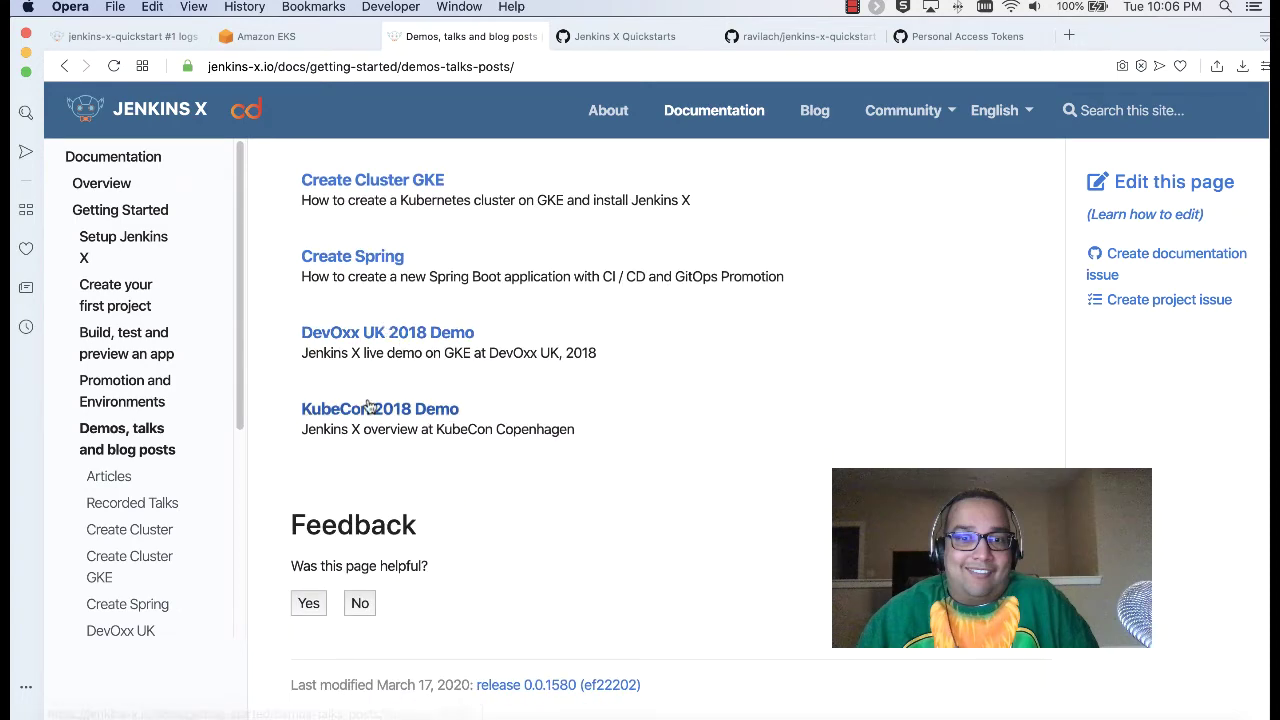
{"action": "left_click", "coordinate": [400, 409]}
{"action": "scroll", "coordinate": [645, 348], "scroll_direction": "down", "scroll_amount": 3}
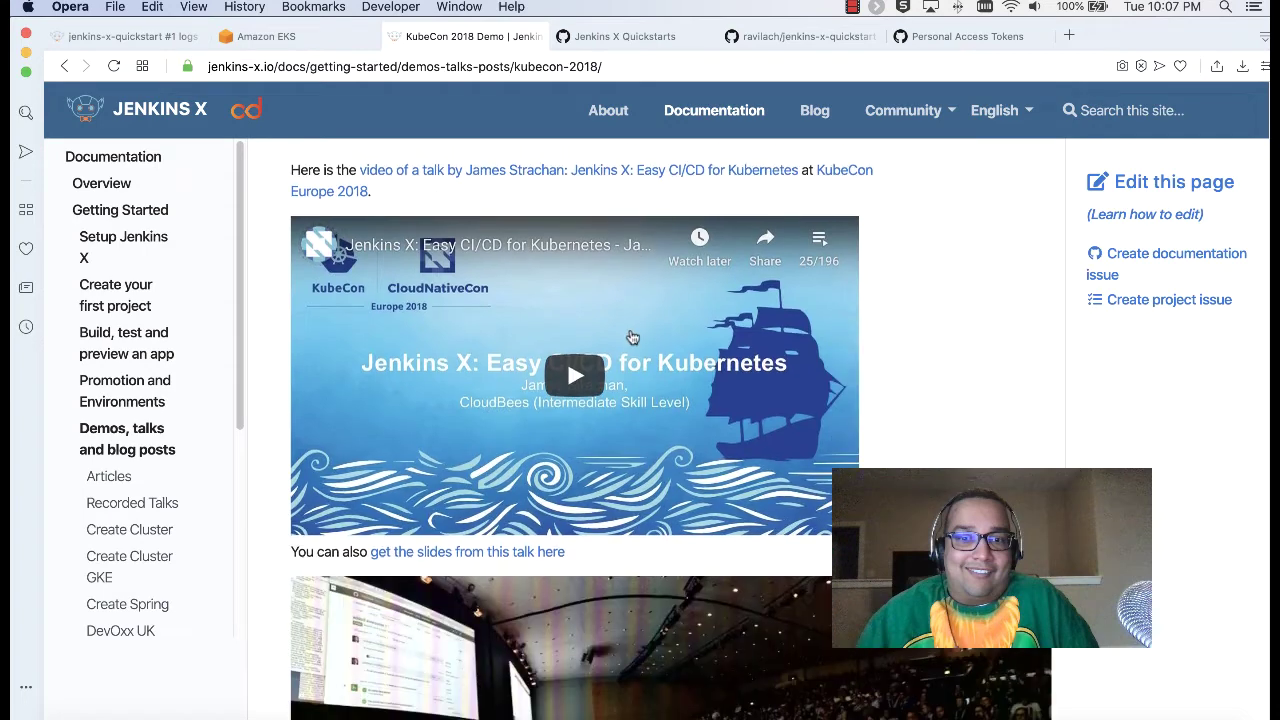
Step: Play the KubeCon talk and skip through it between about 6:44 and 25:37
{"action": "left_click", "coordinate": [578, 375]}
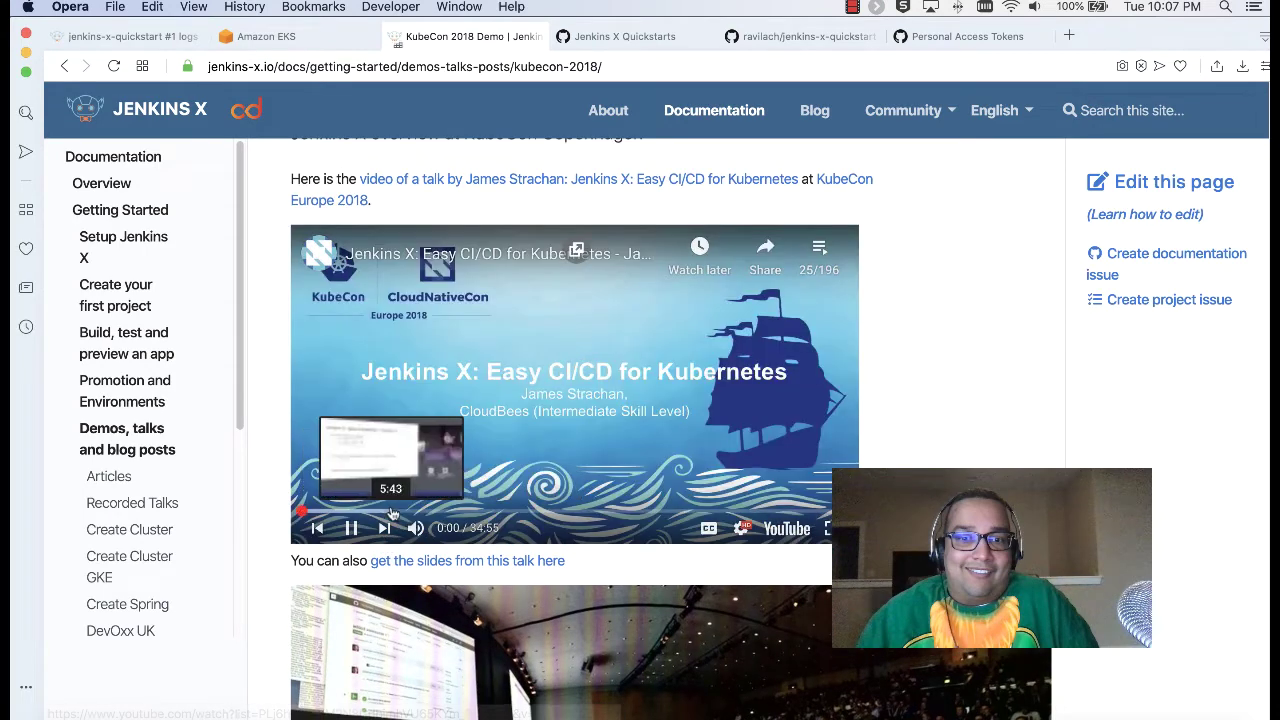
{"action": "left_click", "coordinate": [408, 511]}
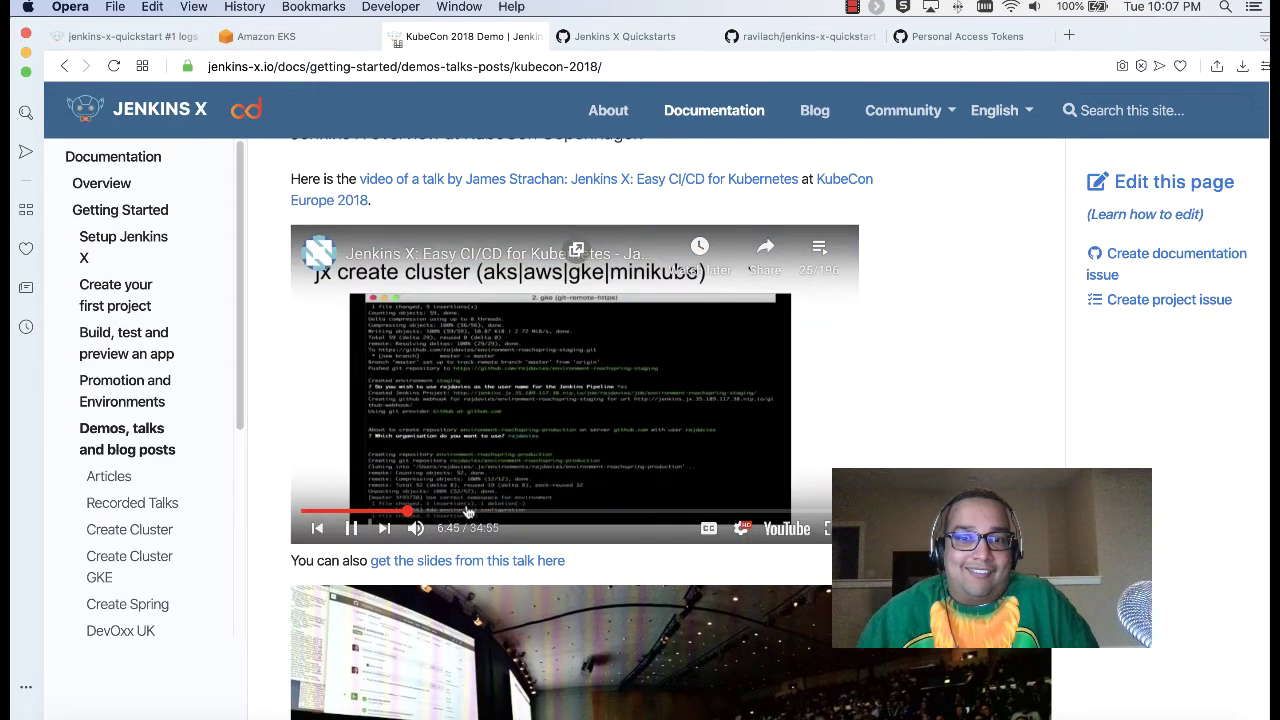
{"action": "left_click", "coordinate": [465, 511]}
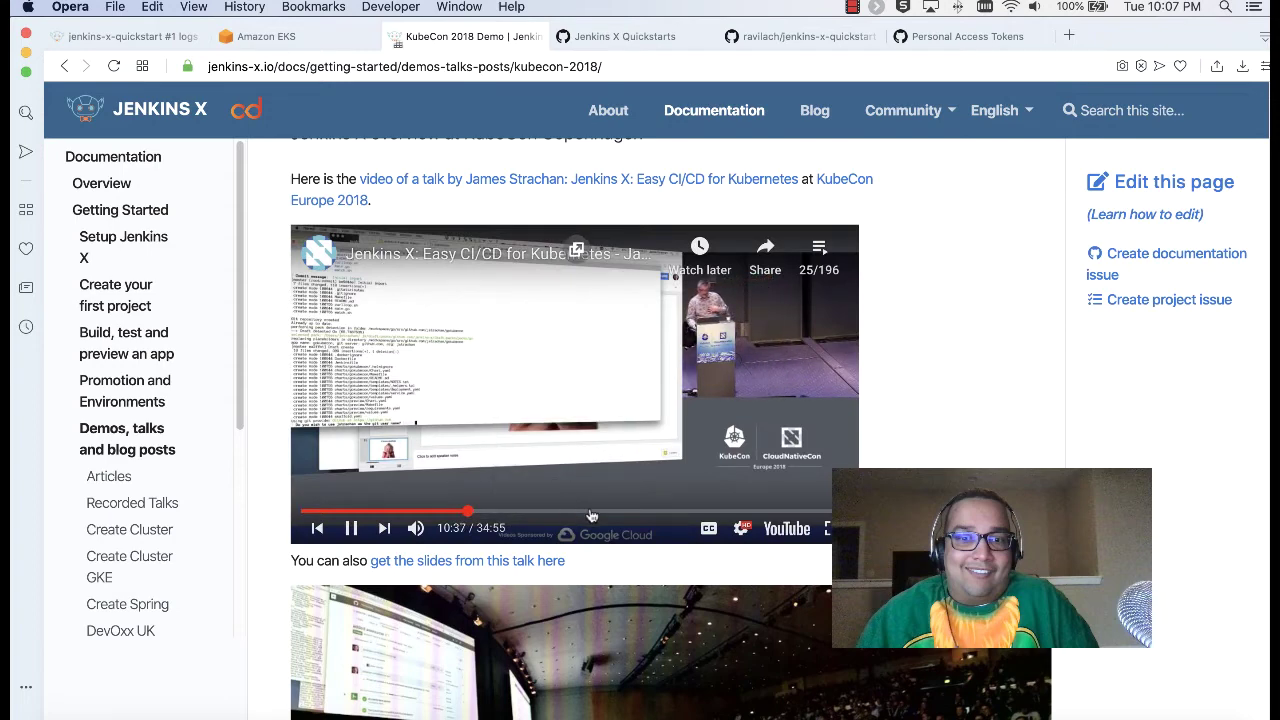
{"action": "left_click", "coordinate": [618, 512]}
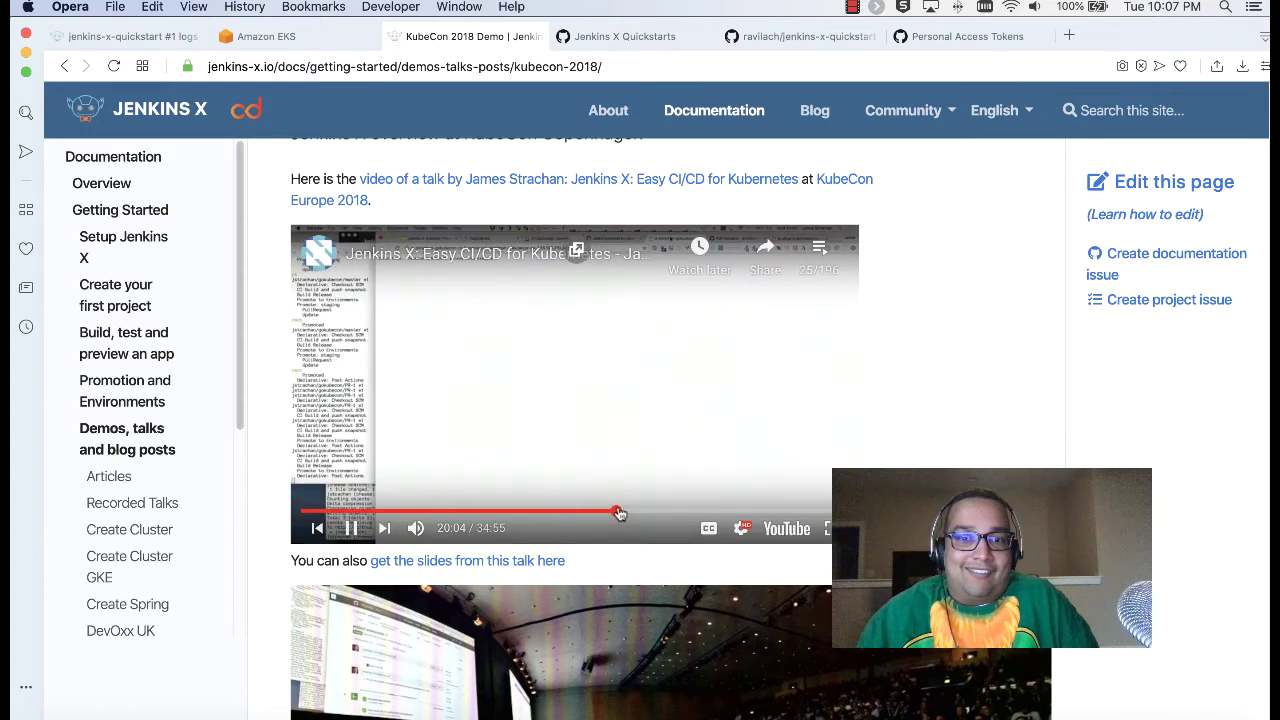
{"action": "left_click", "coordinate": [665, 512]}
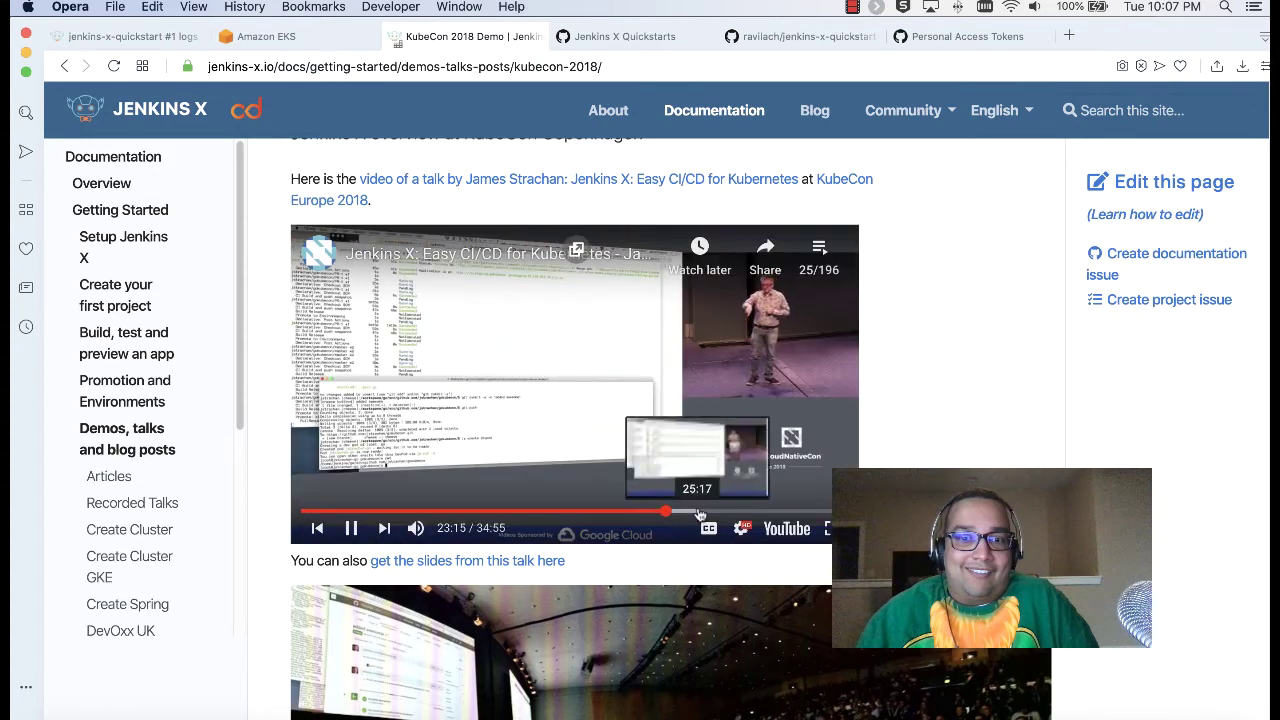
{"action": "left_click", "coordinate": [705, 512]}
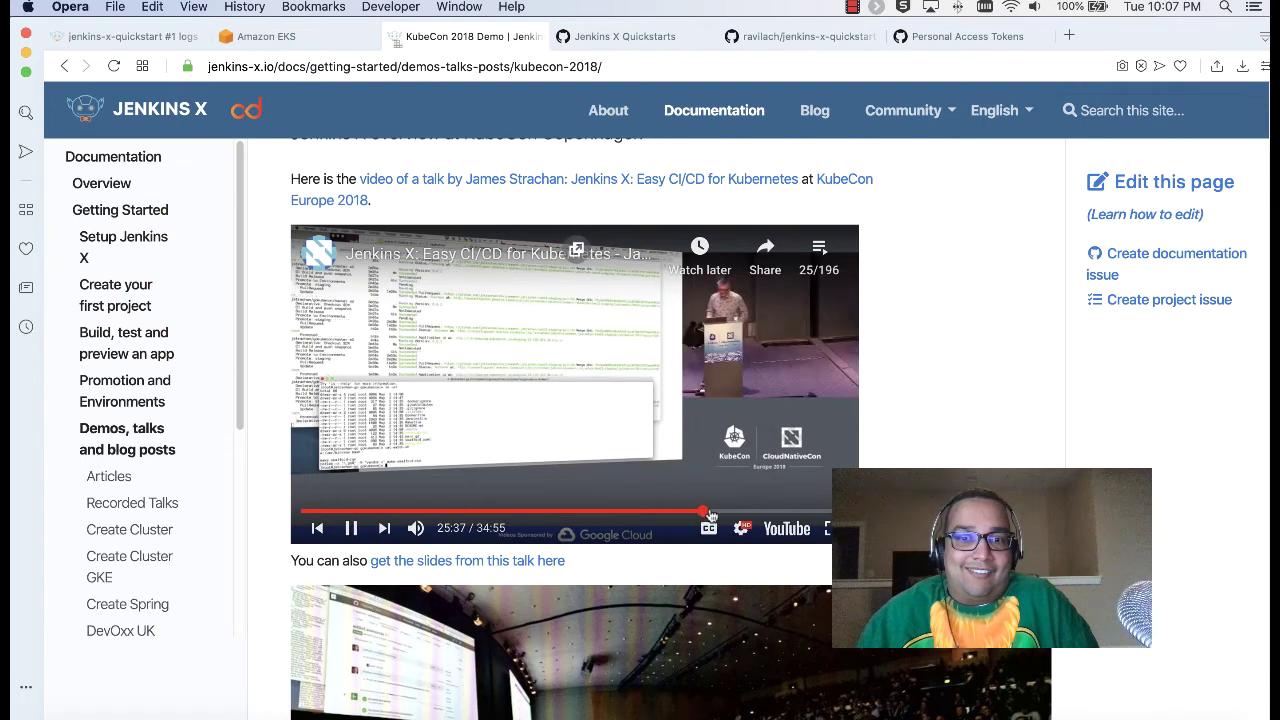
{"action": "left_click", "coordinate": [638, 513]}
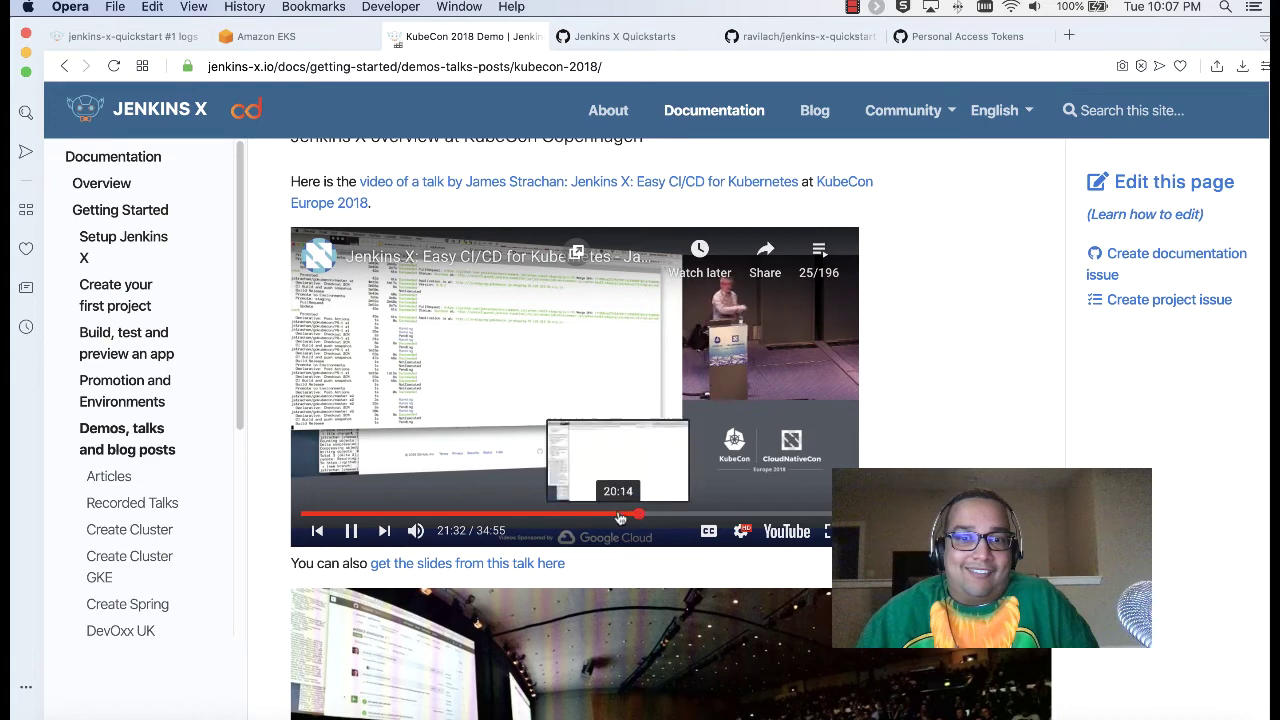
{"action": "left_click", "coordinate": [616, 514]}
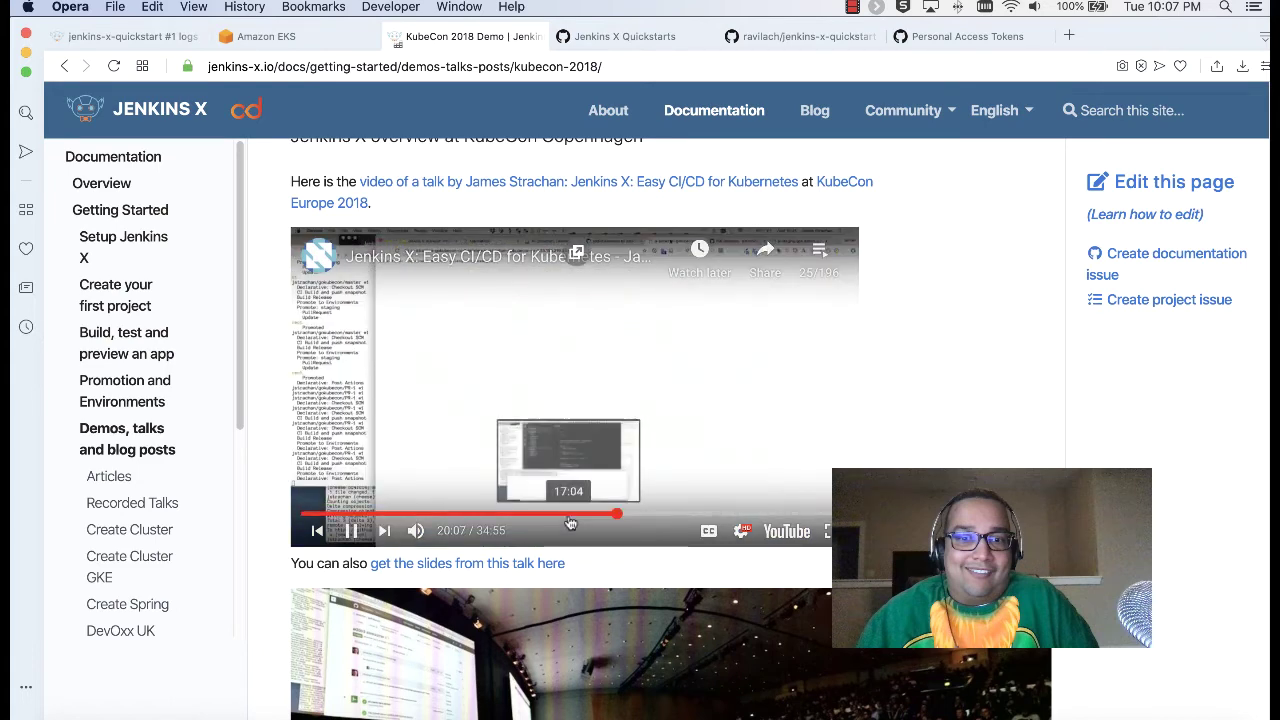
Step: Jump the talk to 13:02, 19:44 and 23:35, pause it, and open it on YouTube
{"action": "left_click", "coordinate": [505, 514]}
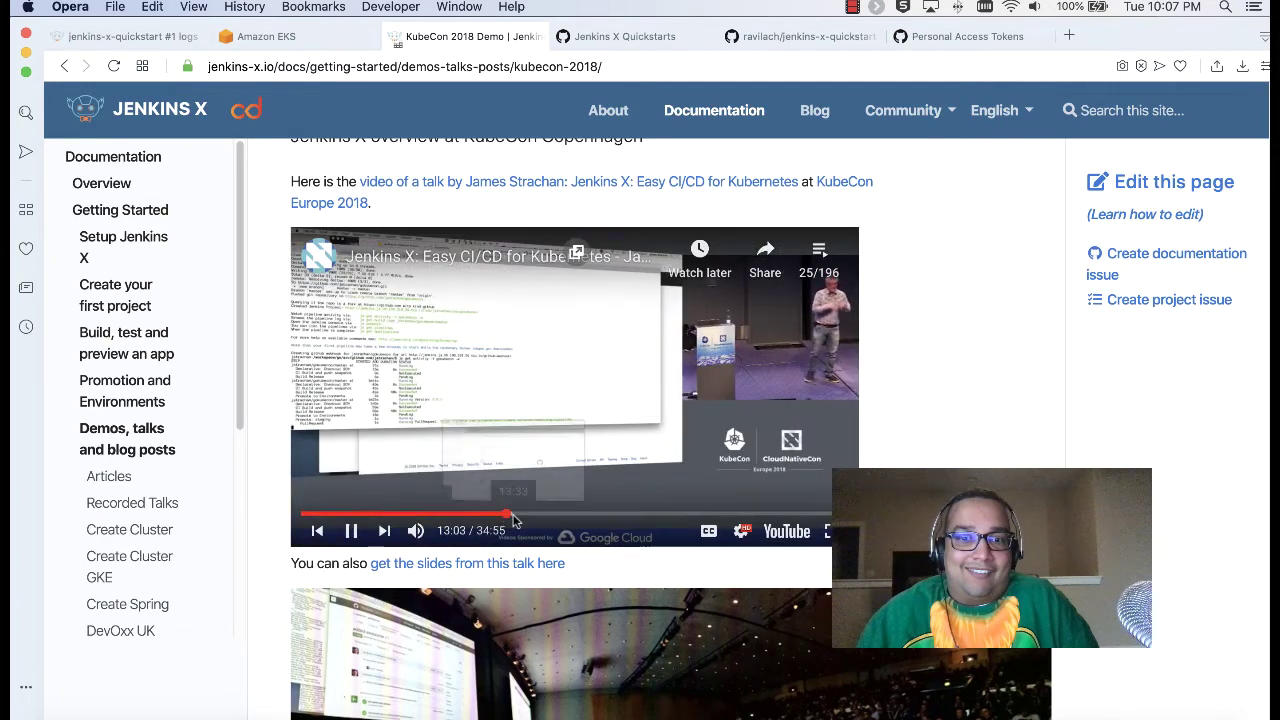
{"action": "left_click", "coordinate": [610, 514]}
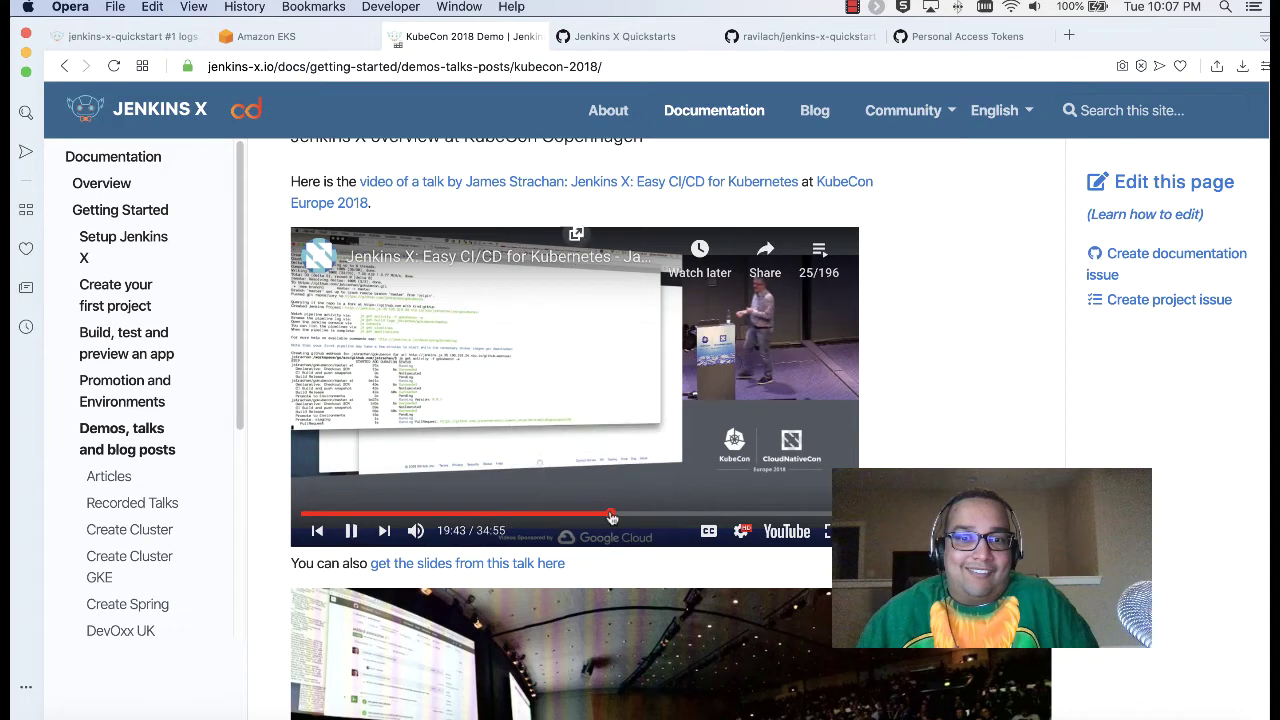
{"action": "left_click", "coordinate": [672, 514]}
{"action": "left_click", "coordinate": [351, 531]}
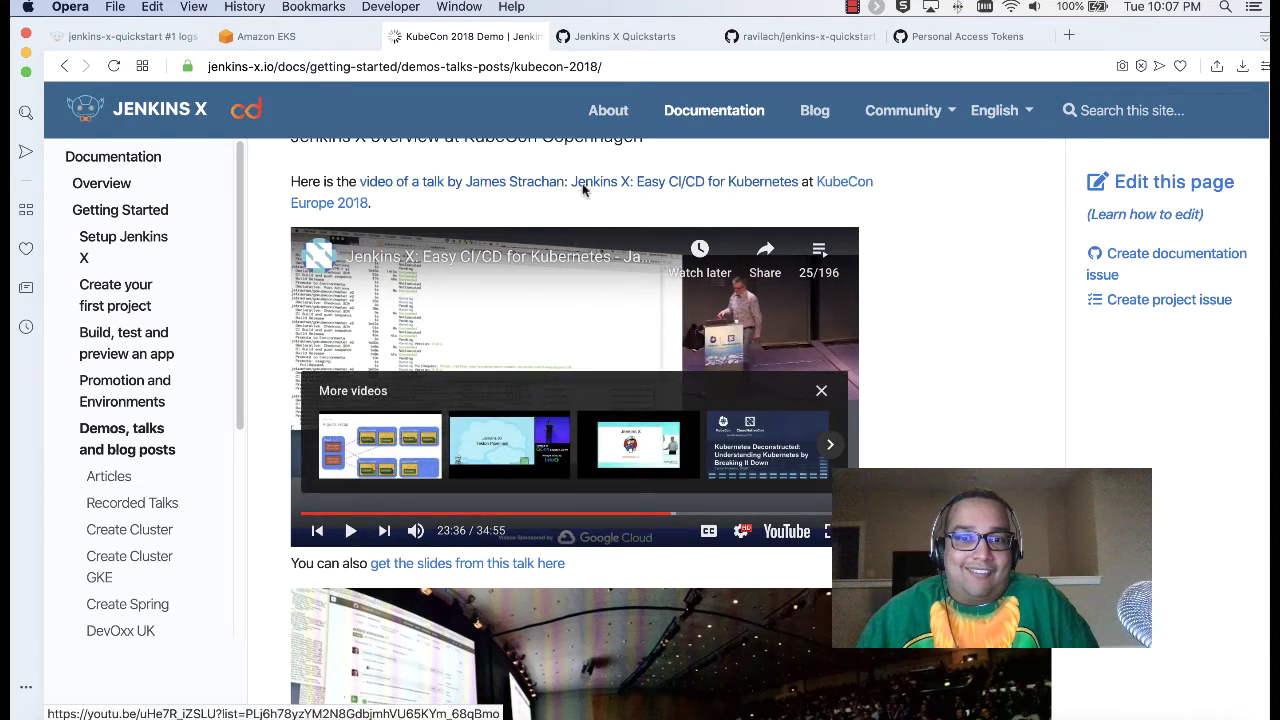
{"action": "left_click", "coordinate": [584, 191]}
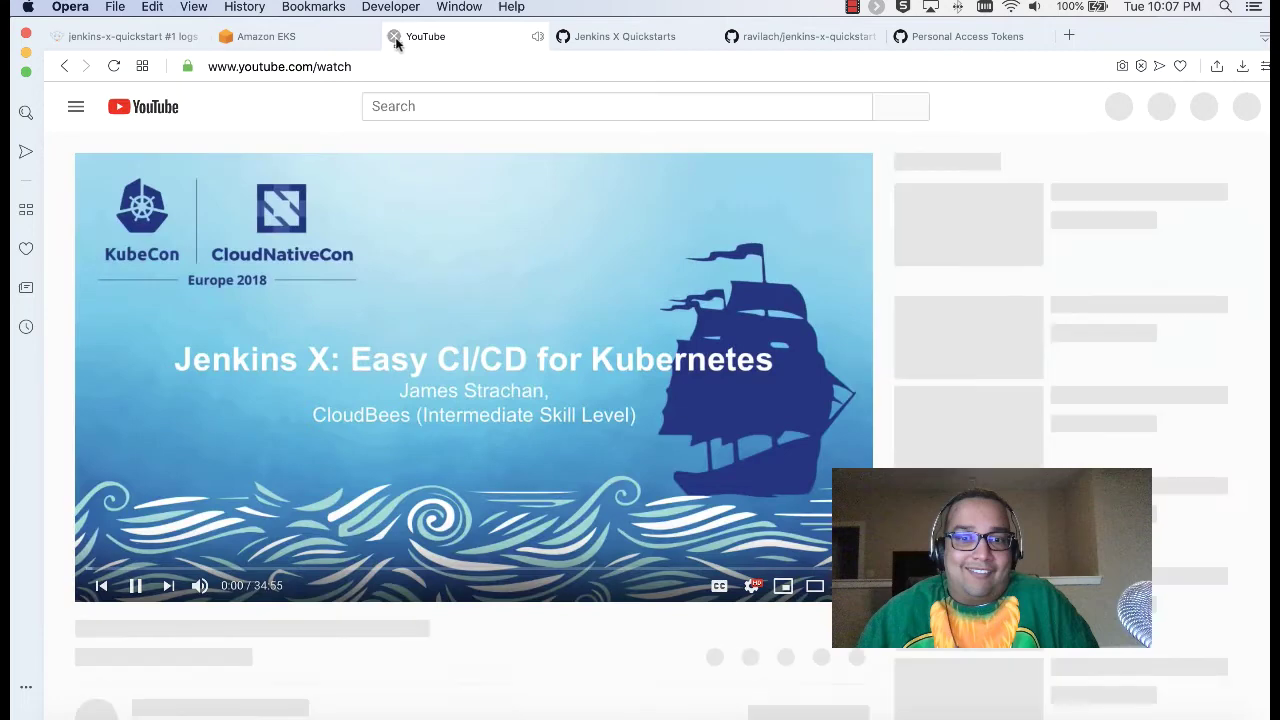
{"action": "left_click", "coordinate": [395, 37]}
Step: Open the jenkins-x.io site in a new tab
{"action": "left_click", "coordinate": [150, 36]}
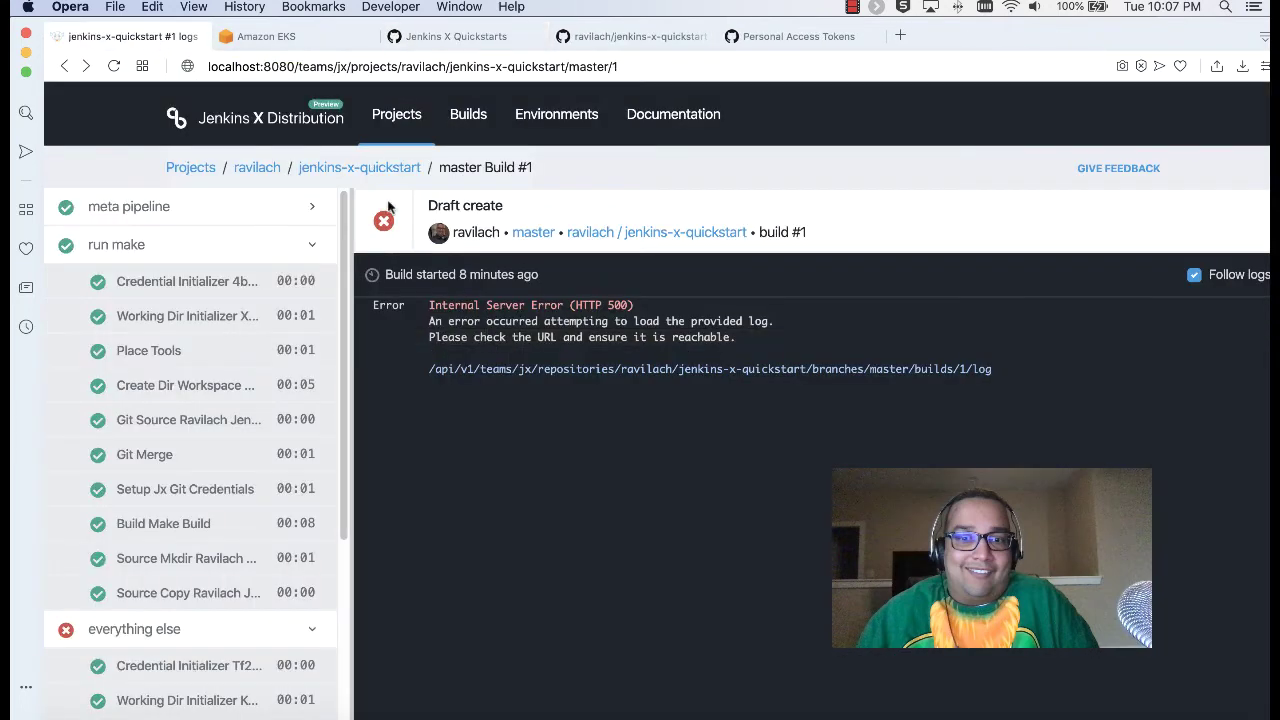
{"action": "left_click", "coordinate": [900, 35]}
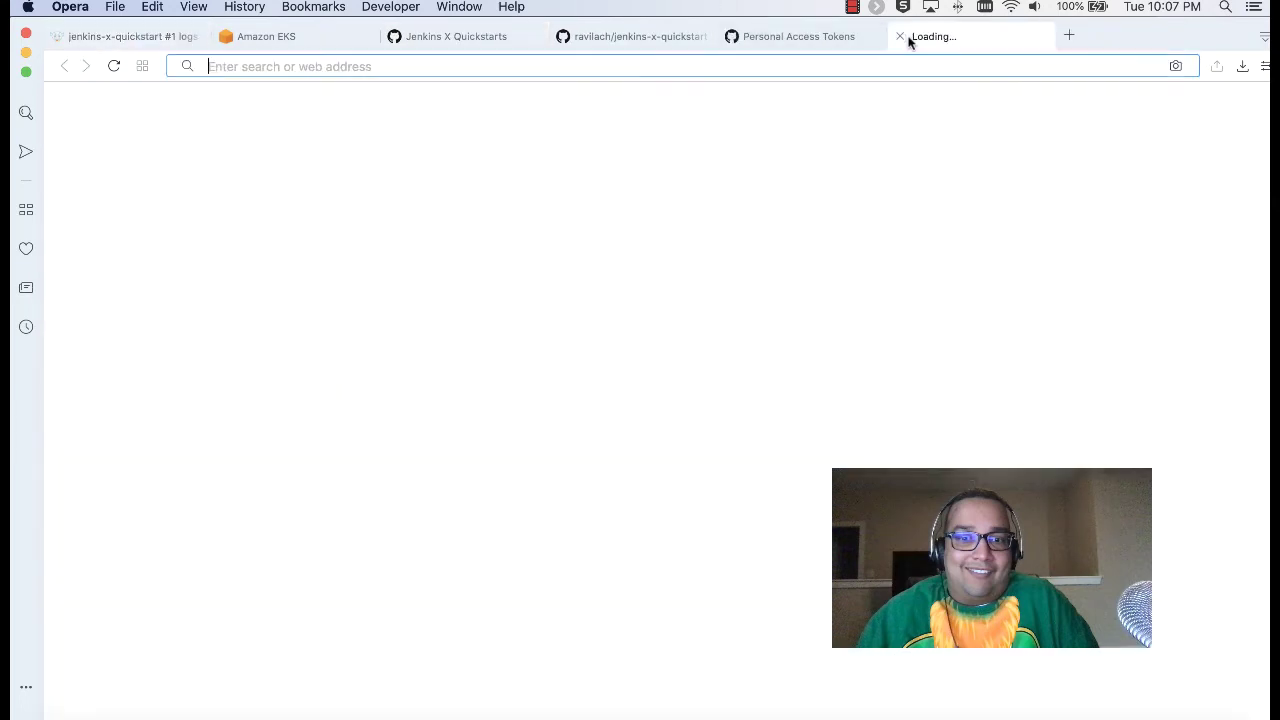
{"action": "type", "text": "jen"}
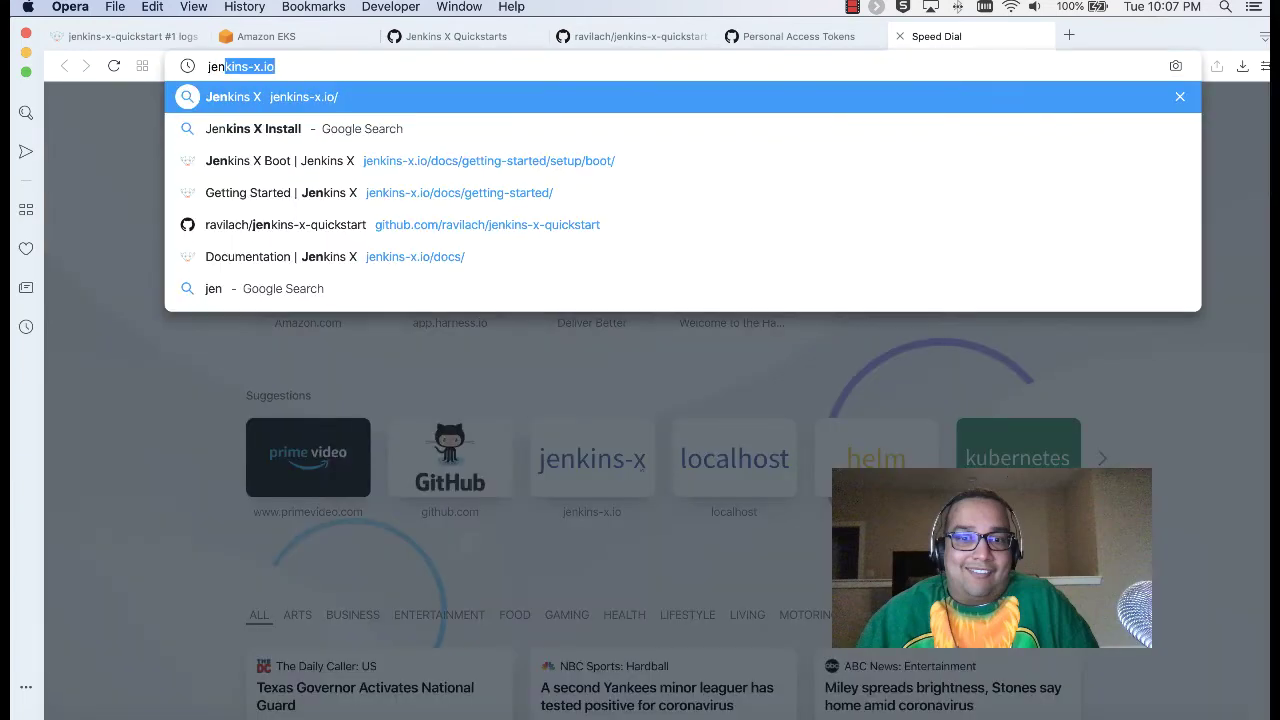
{"action": "key", "text": "Return"}
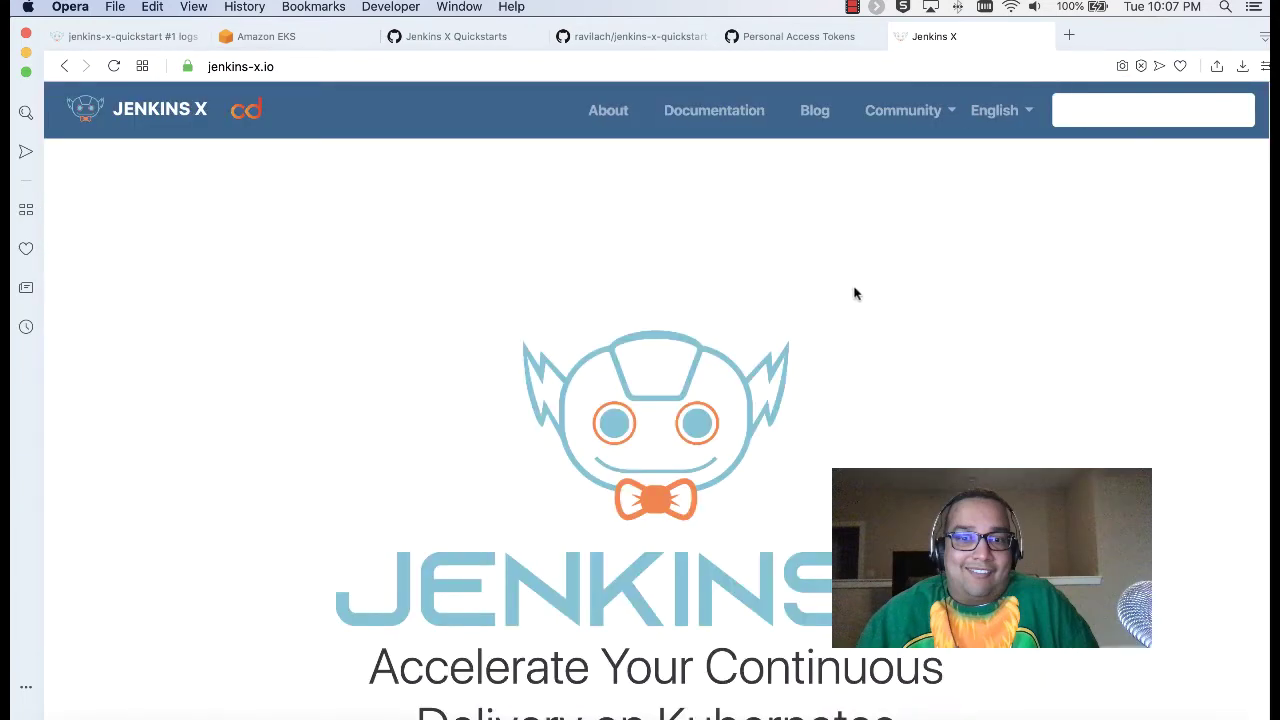
{"action": "scroll", "coordinate": [855, 293], "scroll_direction": "down", "scroll_amount": 6}
{"action": "scroll", "coordinate": [855, 293], "scroll_direction": "up", "scroll_amount": 5}
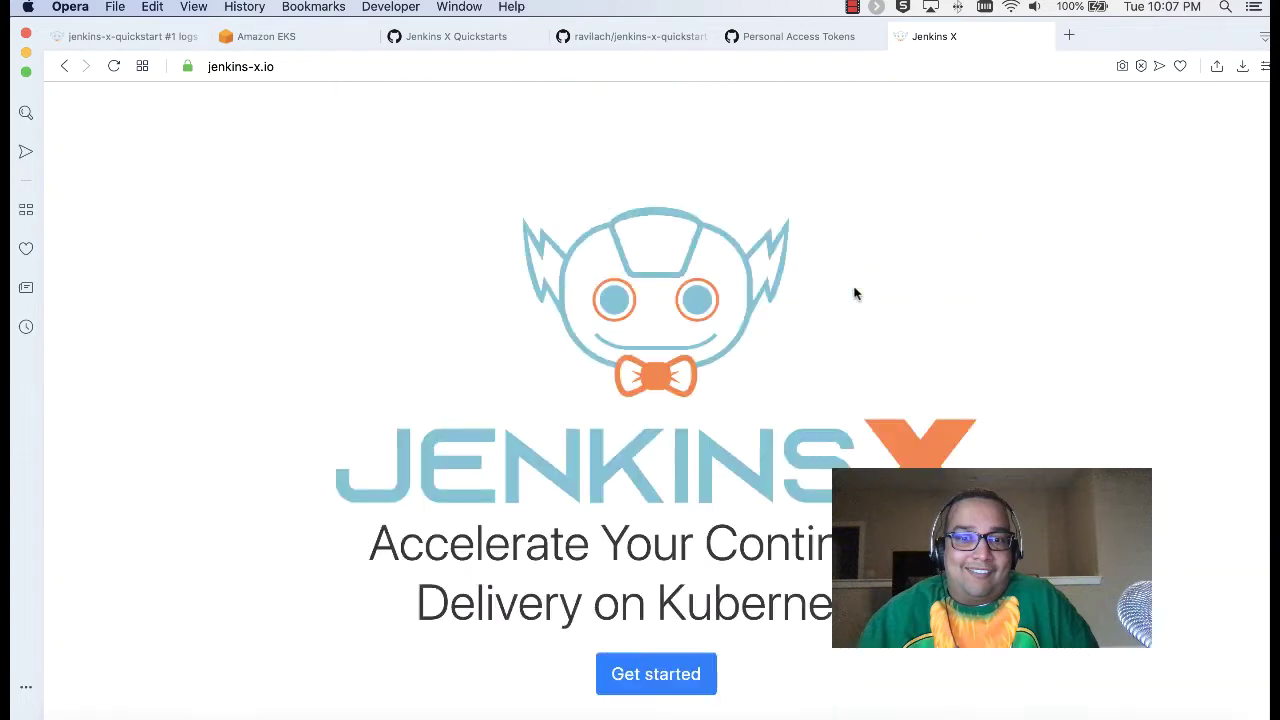
{"action": "scroll", "coordinate": [855, 293], "scroll_direction": "up", "scroll_amount": 2}
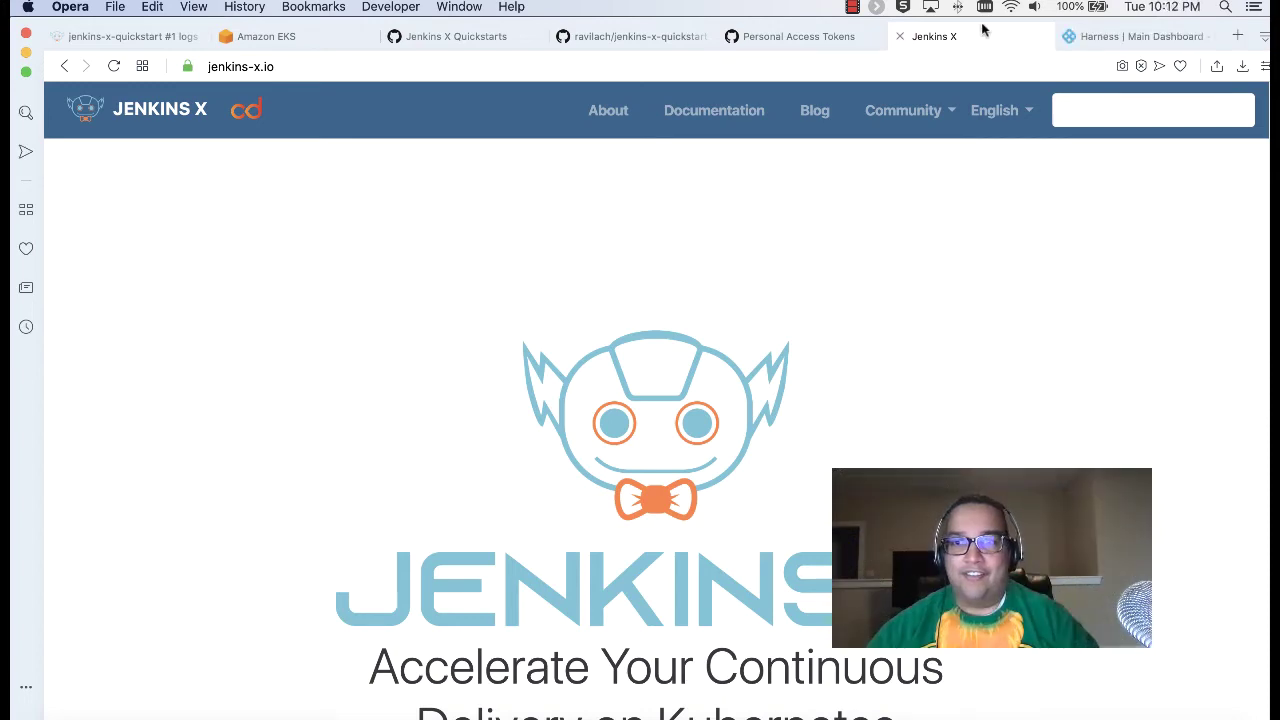
Step: Move the Harness dashboard tab to first position and view the setup-problem details
{"action": "left_click", "coordinate": [1090, 38]}
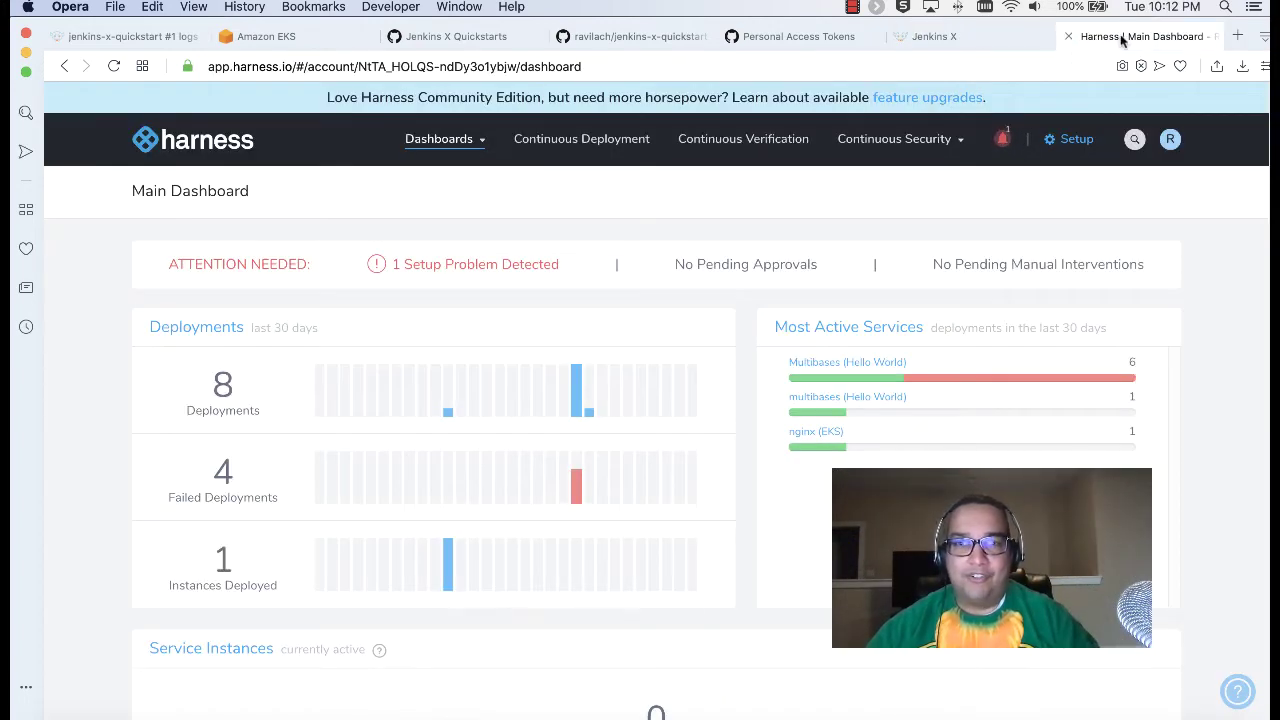
{"action": "left_click_drag", "start_coordinate": [1122, 38], "coordinate": [105, 38]}
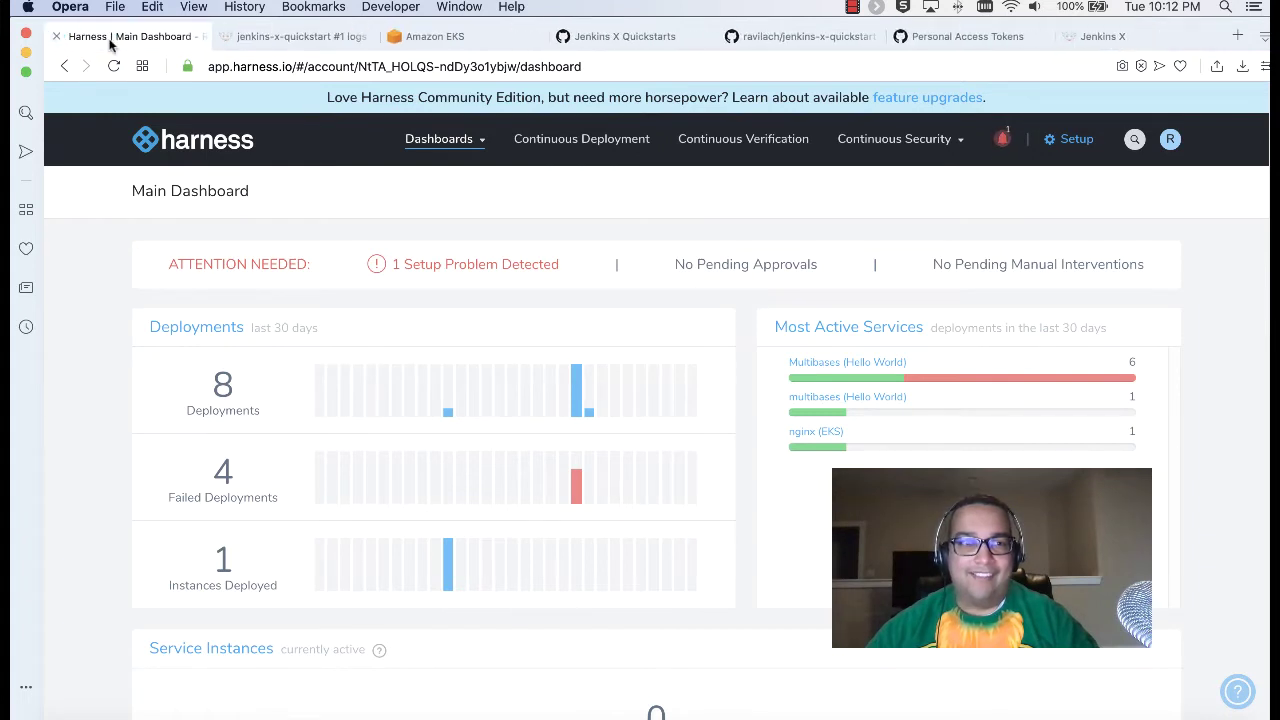
{"action": "left_click", "coordinate": [382, 263]}
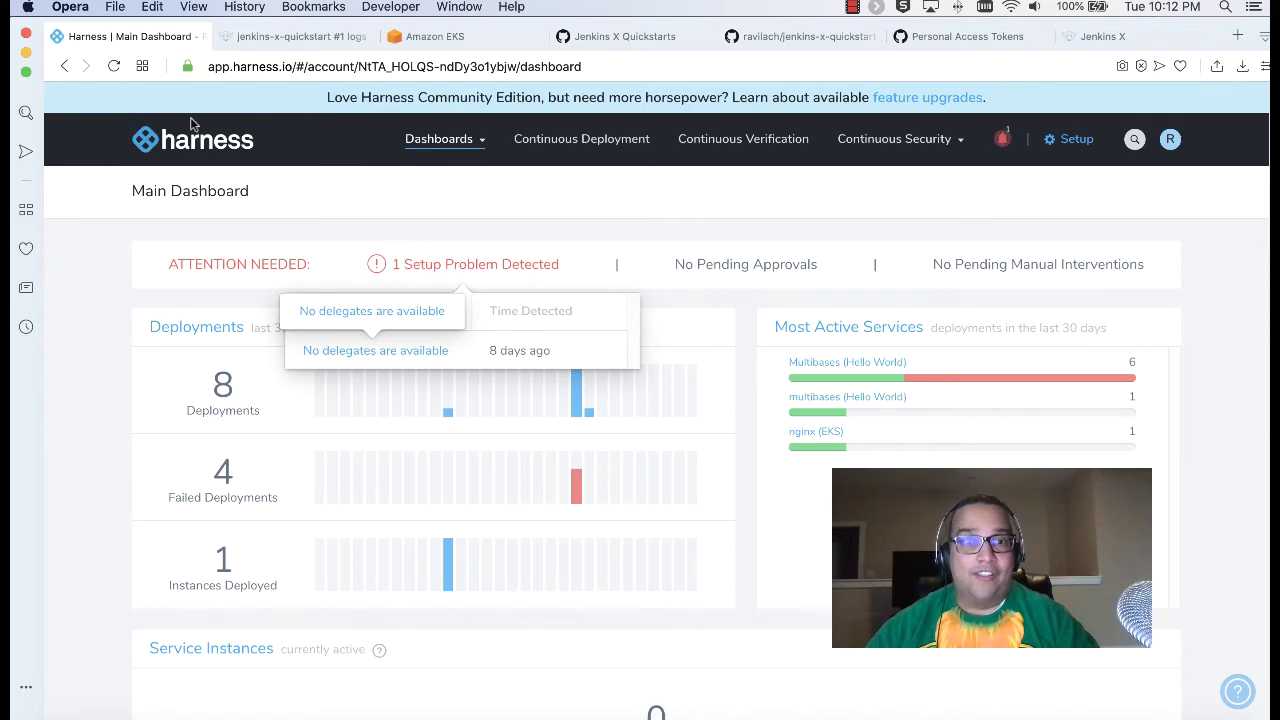
Step: Check the Jenkins X projects and deploy-to-me EKS cluster pages, then close the jenkins-x.io tab
{"action": "left_click", "coordinate": [268, 37]}
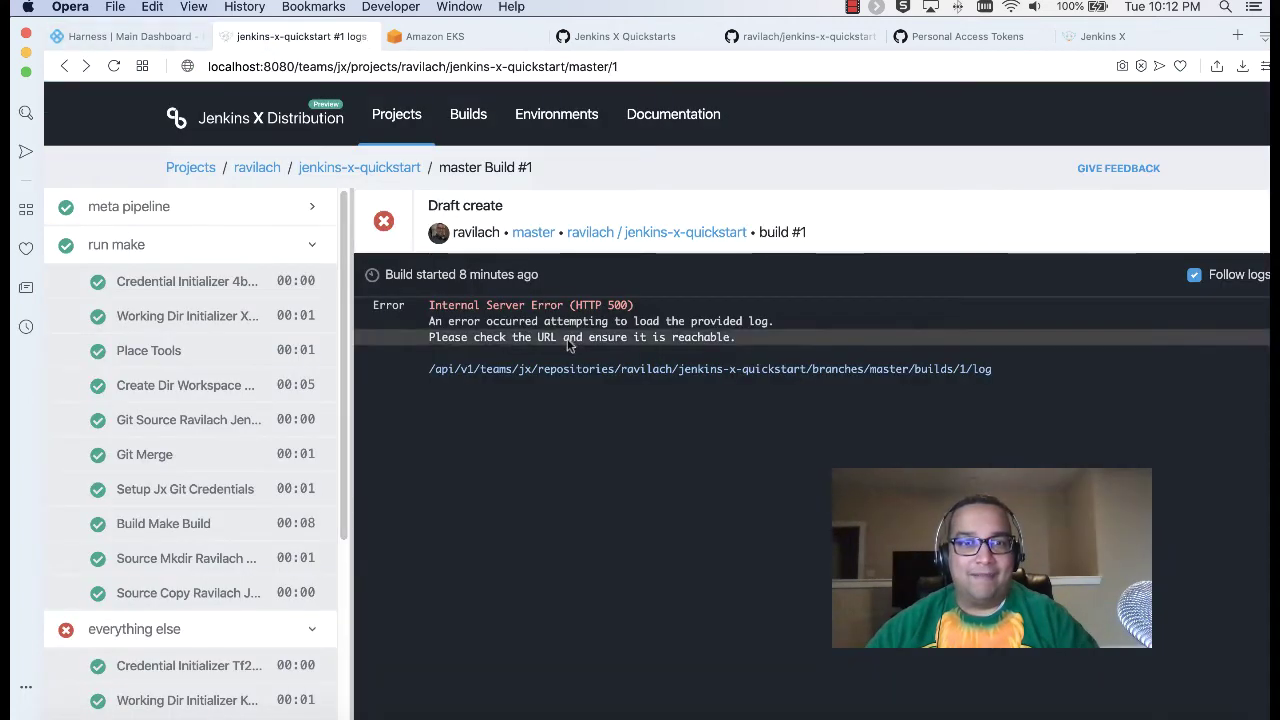
{"action": "left_click", "coordinate": [253, 108]}
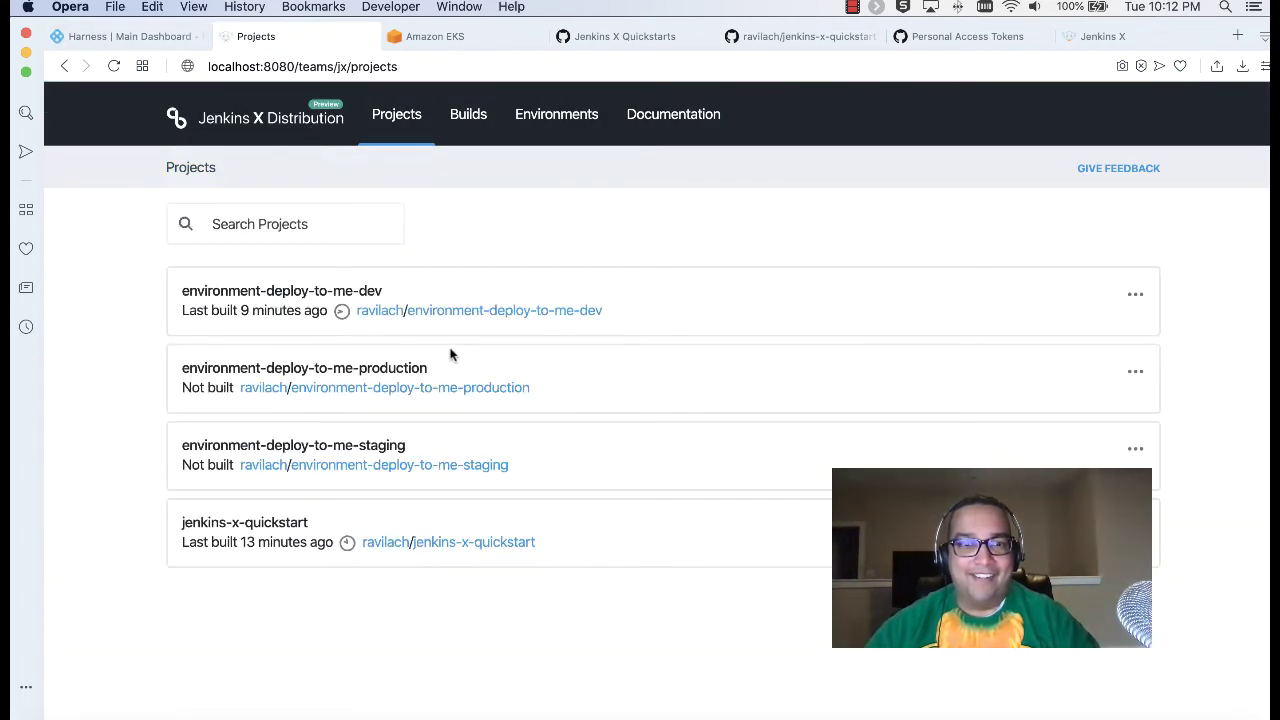
{"action": "left_click", "coordinate": [487, 36]}
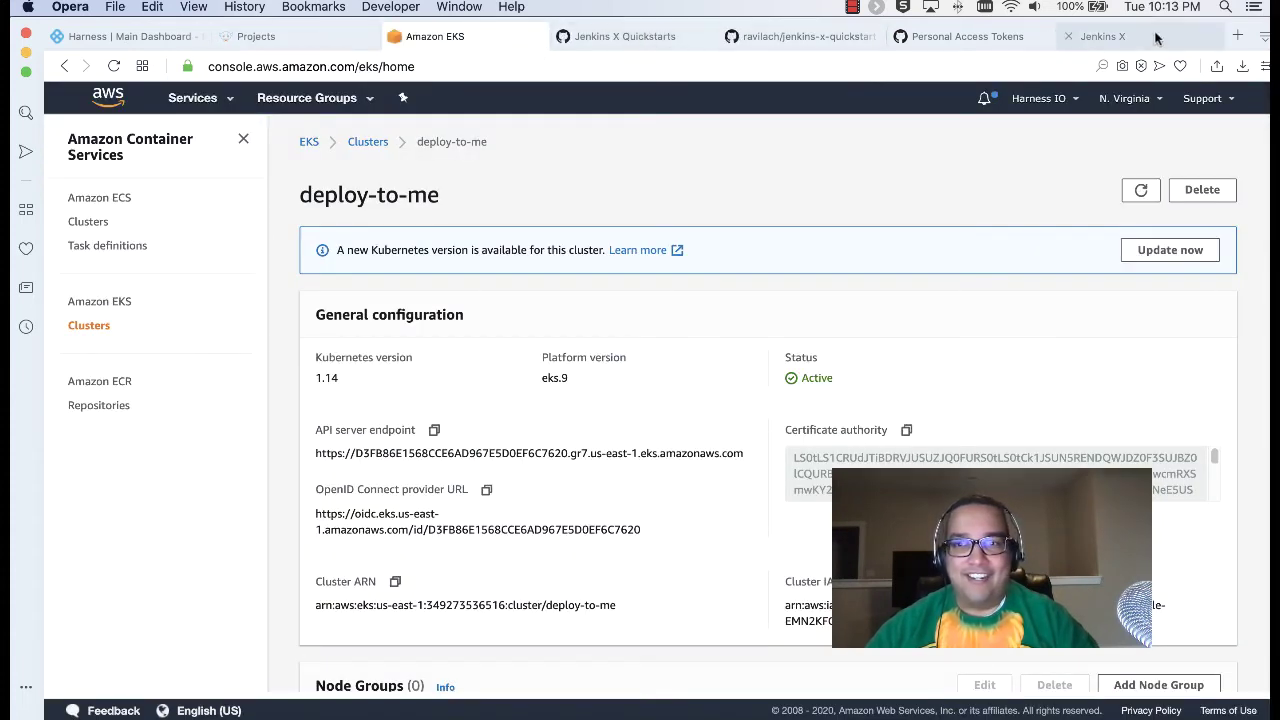
{"action": "left_click", "coordinate": [1107, 40]}
{"action": "left_click", "coordinate": [1070, 38]}
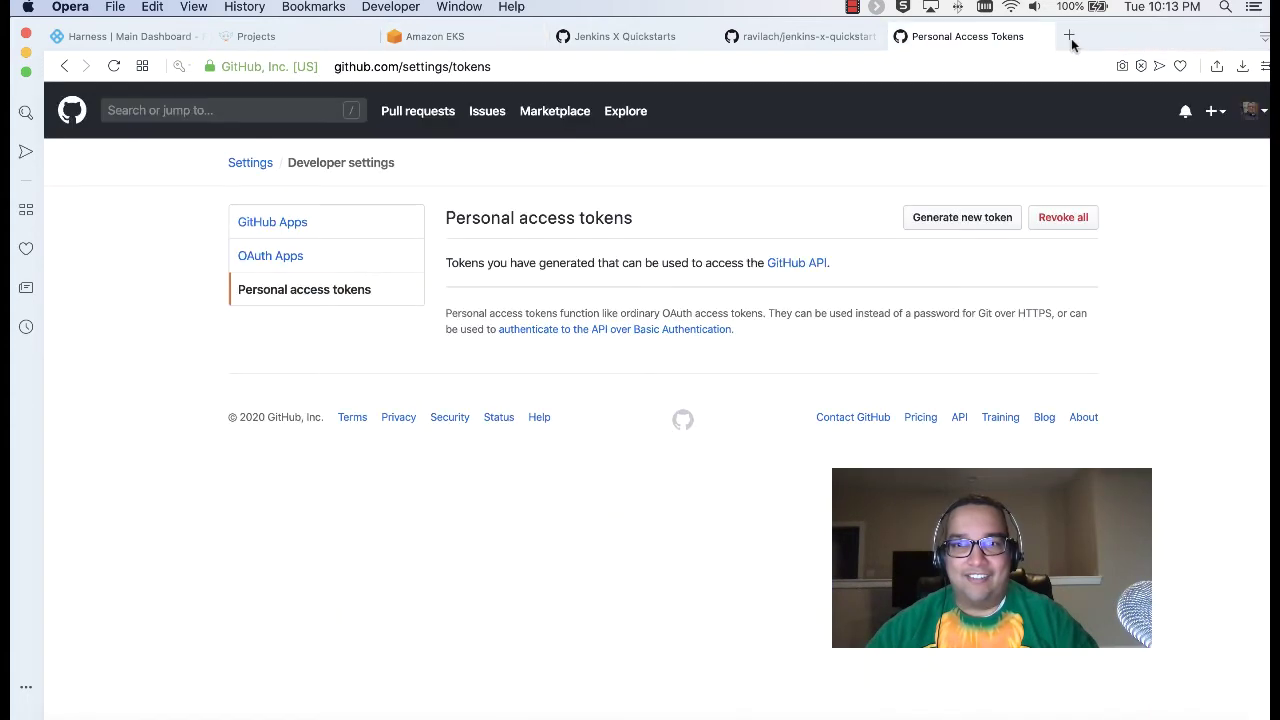
{"action": "left_click", "coordinate": [114, 38]}
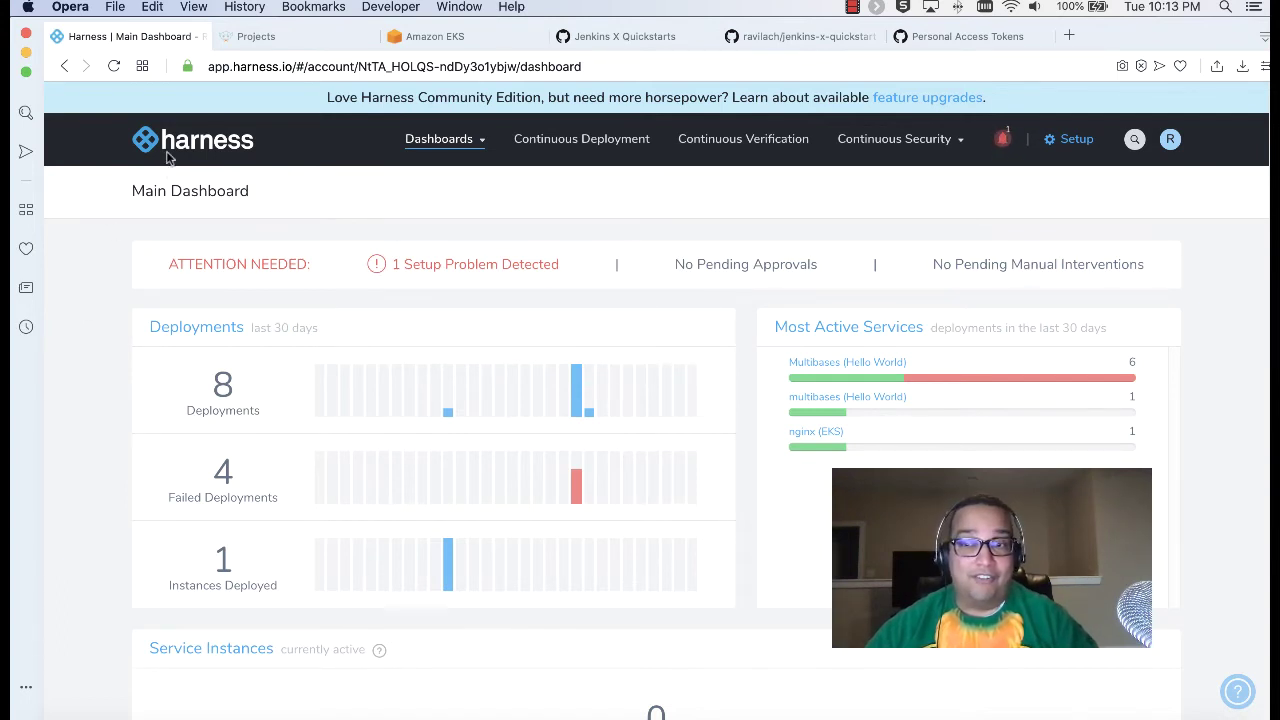
Step: Go to Harness Setup > Delegates and choose the Kubernetes YAML delegate download
{"action": "left_click", "coordinate": [1056, 142]}
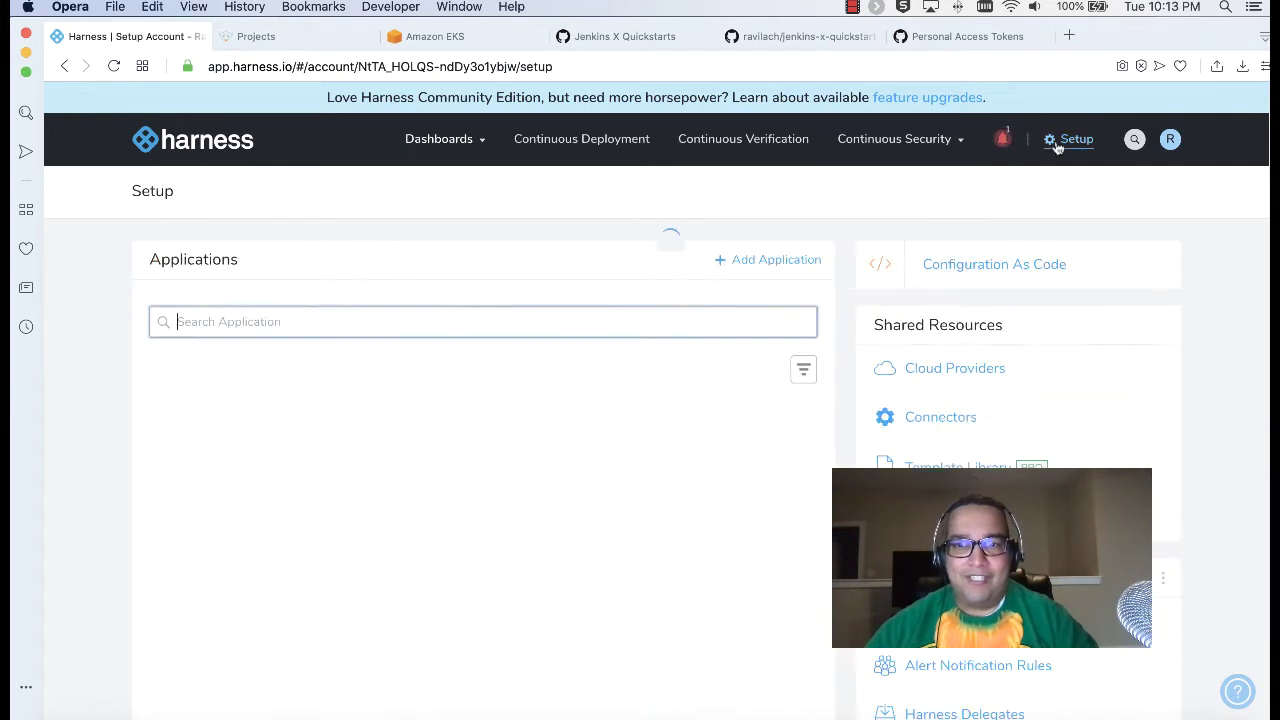
{"action": "scroll", "coordinate": [737, 375], "scroll_direction": "down", "scroll_amount": 5}
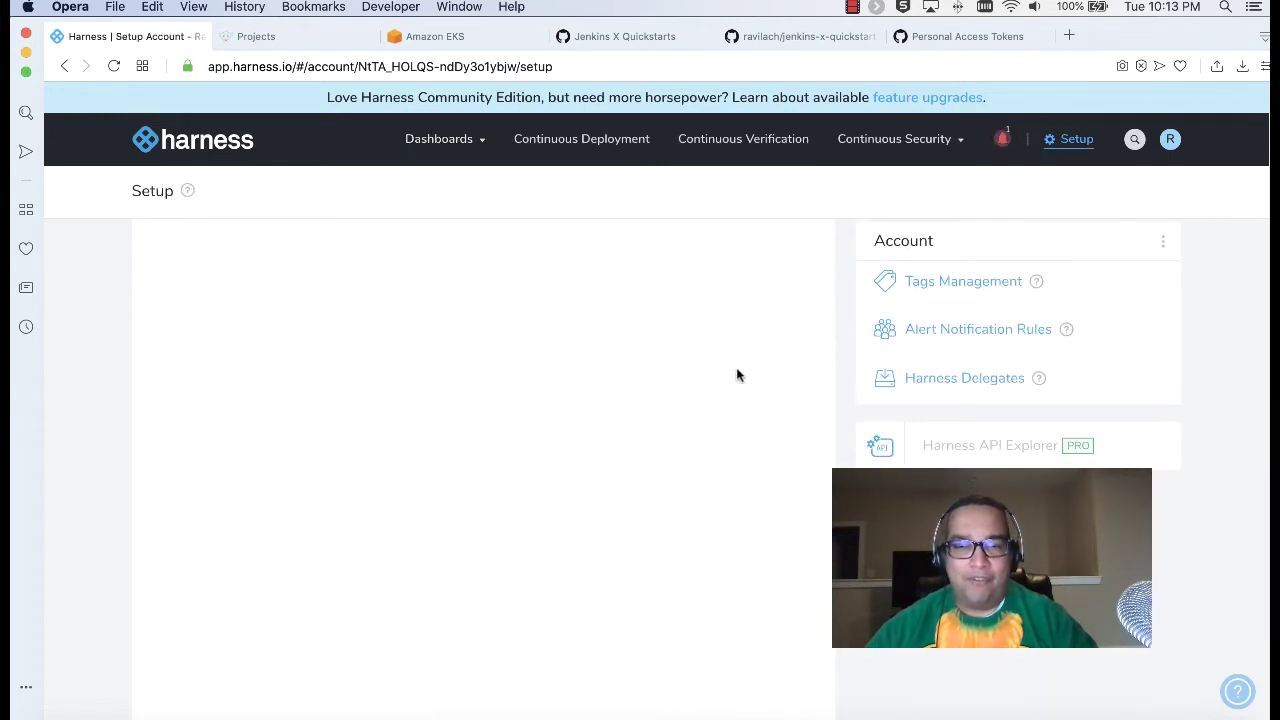
{"action": "left_click", "coordinate": [964, 378]}
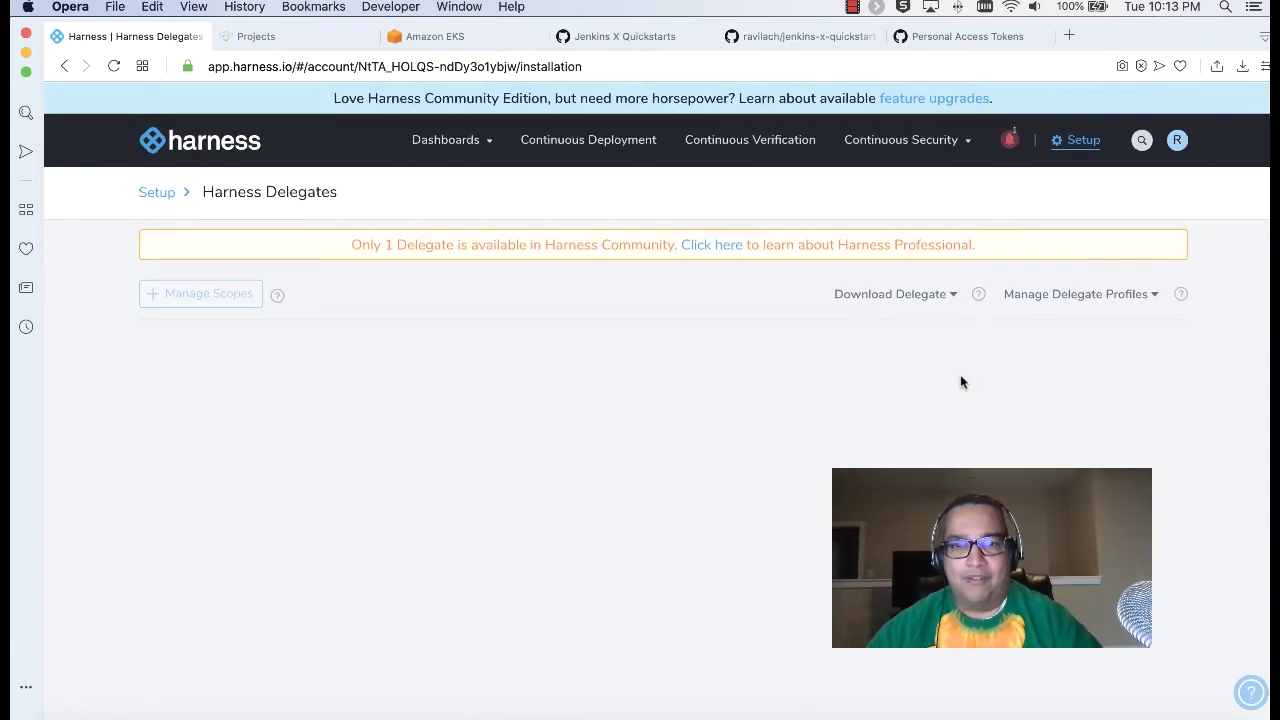
{"action": "left_click", "coordinate": [951, 294]}
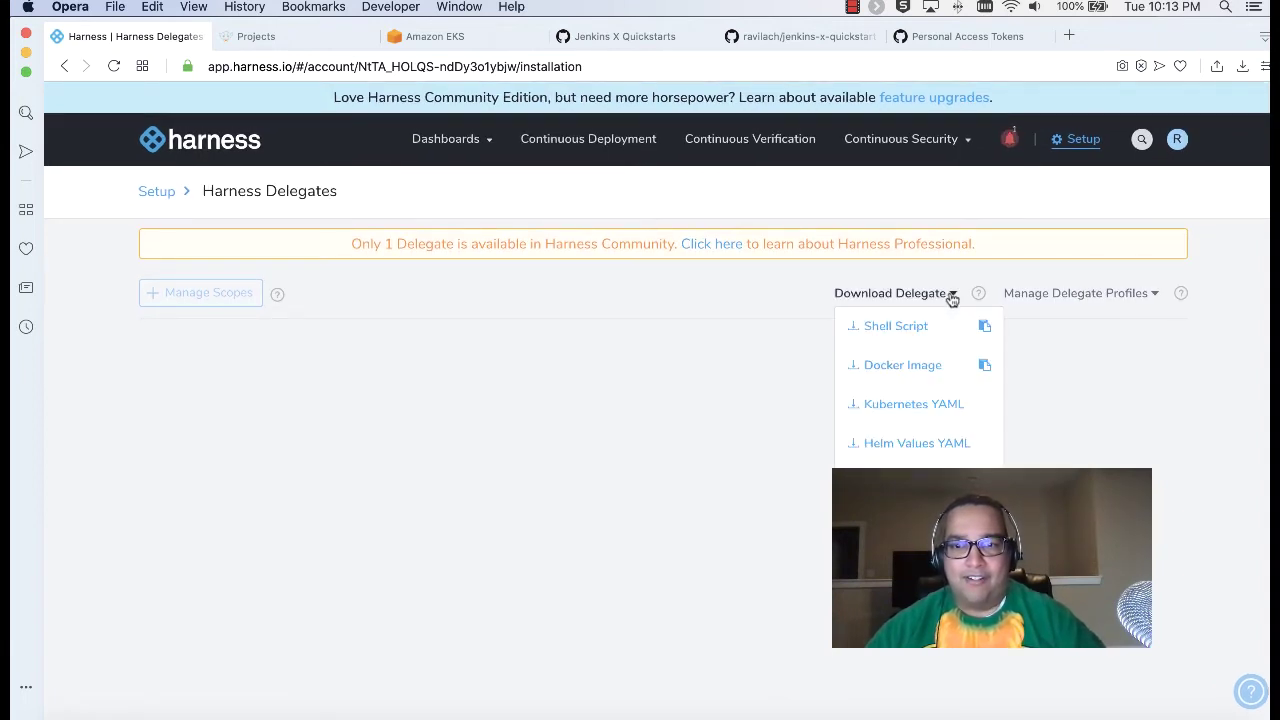
{"action": "left_click", "coordinate": [946, 411]}
Step: Name the delegate hellojenkinsx and submit to download harness-delegate-kubernetes.tar.gz
{"action": "left_click", "coordinate": [562, 204]}
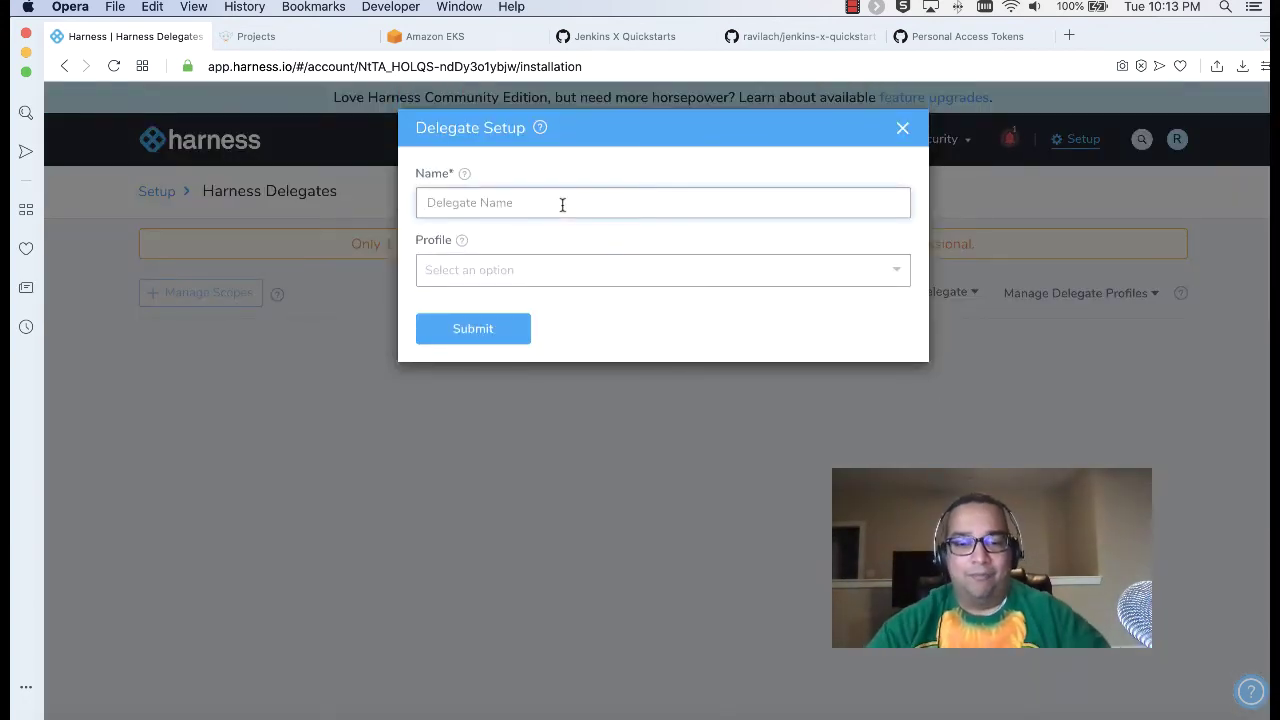
{"action": "type", "text": "h"}
{"action": "key", "text": "BackSpace"}
{"action": "type", "text": "hellojenkinsx"}
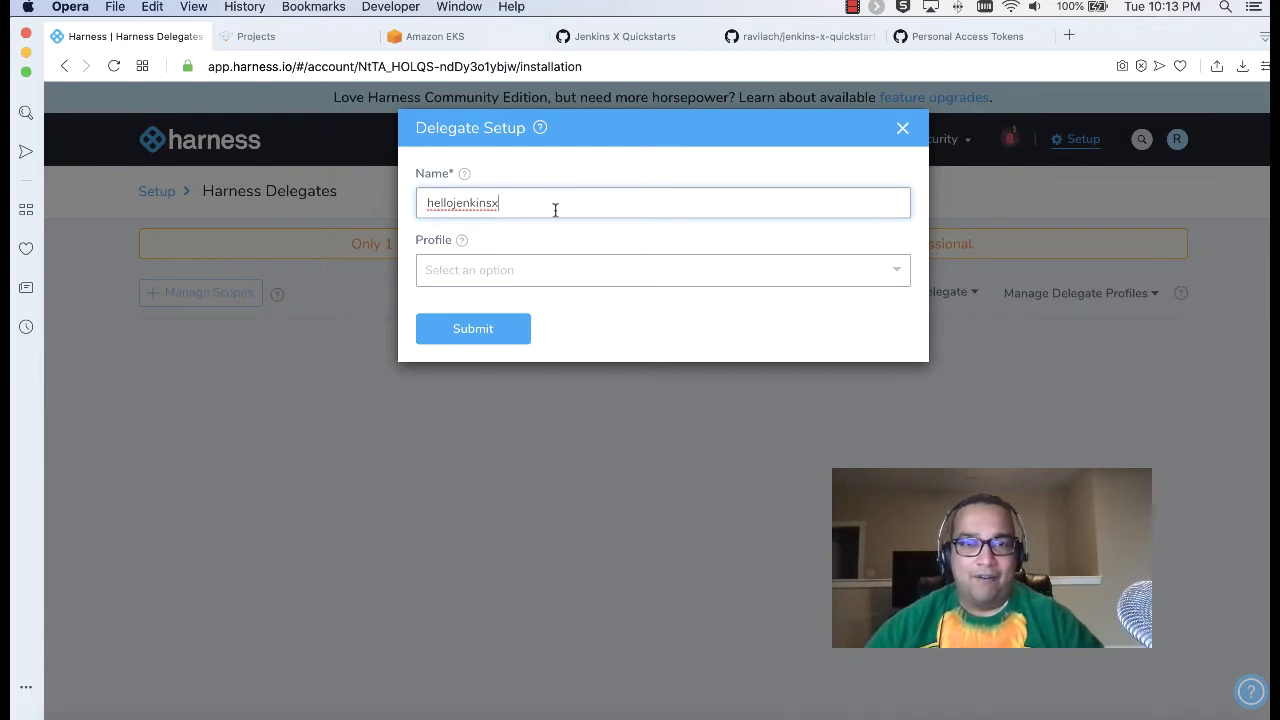
{"action": "left_click", "coordinate": [486, 337]}
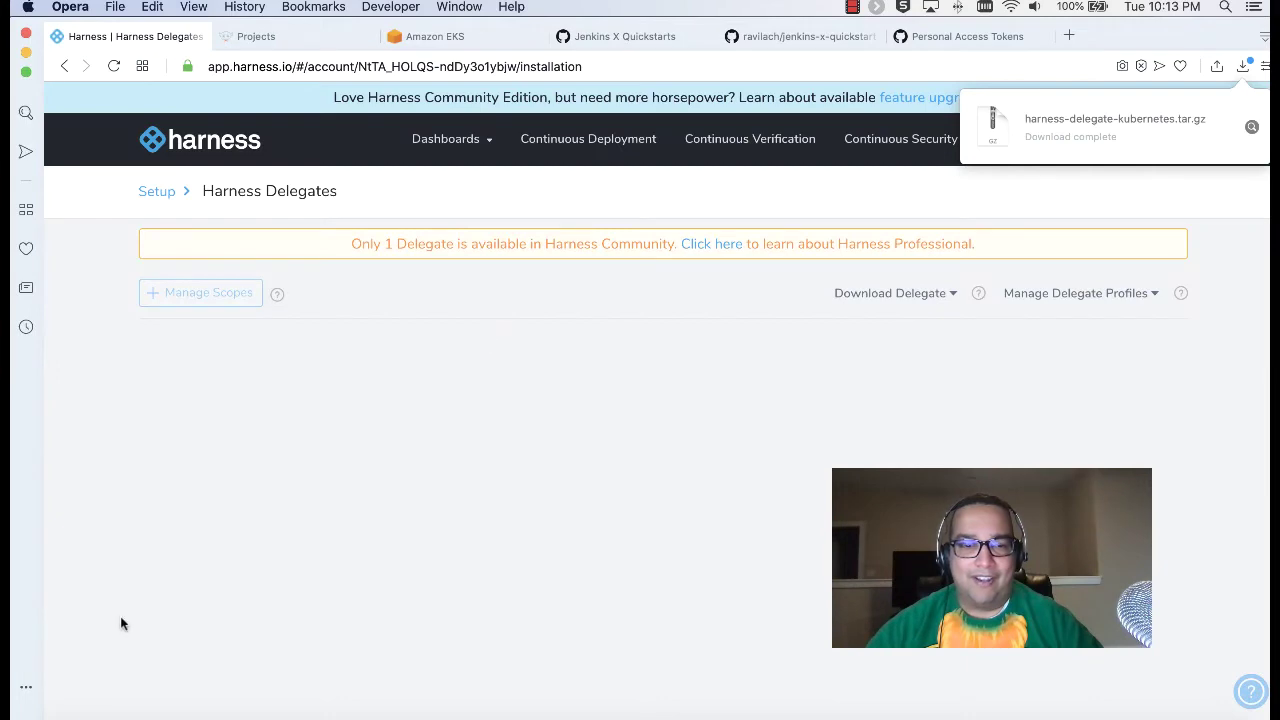
Step: Move the downloaded delegate archive from Downloads into the Jenkins X folder and extract it
{"action": "left_click", "coordinate": [1251, 126]}
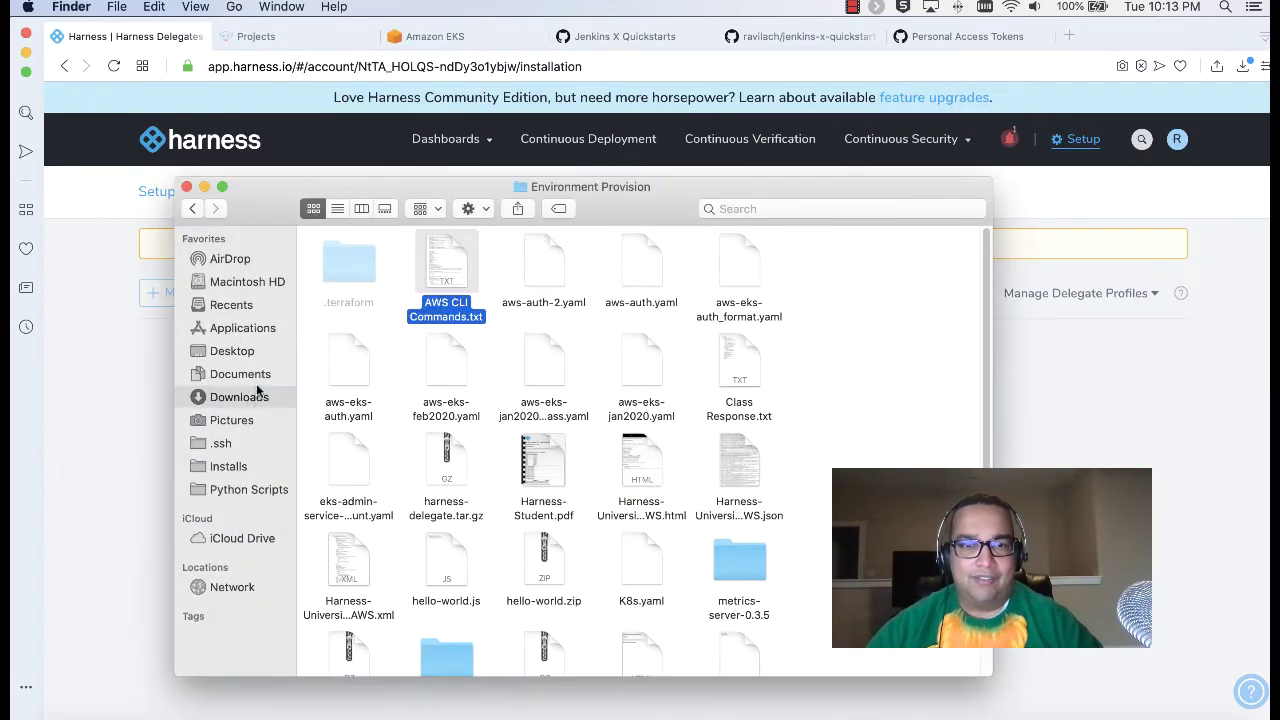
{"action": "left_click", "coordinate": [239, 397]}
{"action": "left_click_drag", "start_coordinate": [480, 256], "coordinate": [729, 378]}
{"action": "left_click", "coordinate": [530, 416]}
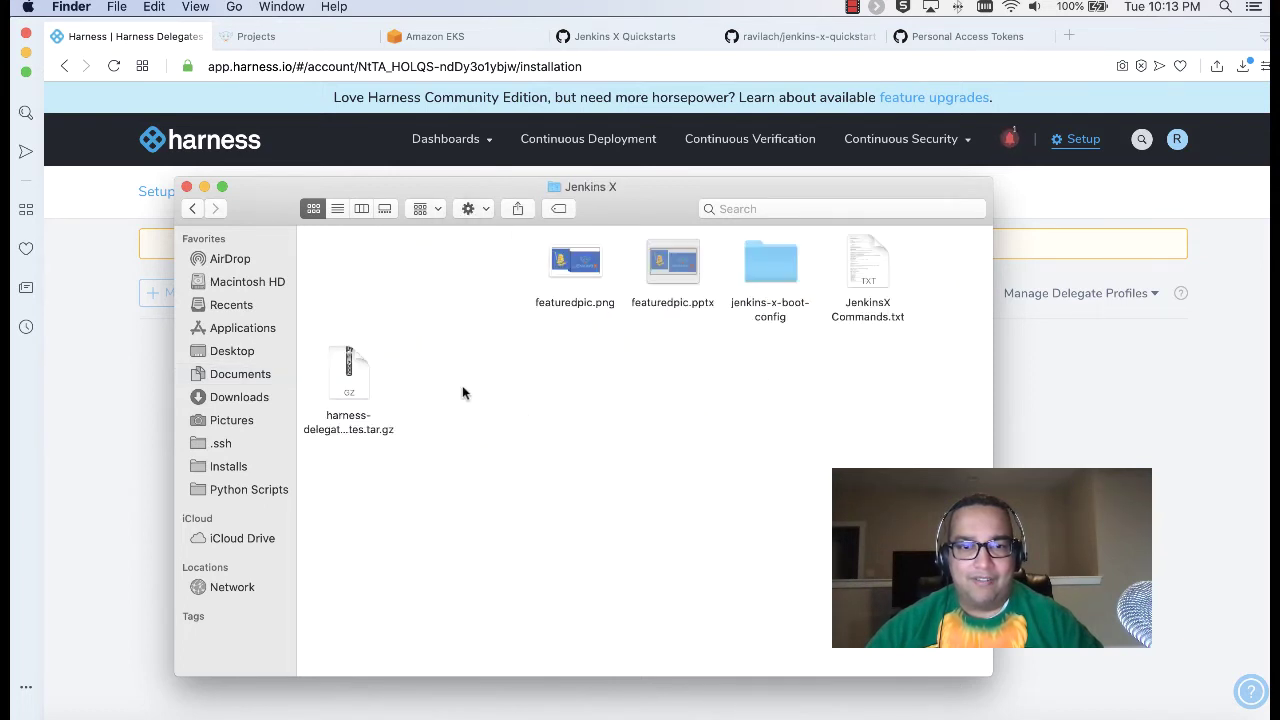
{"action": "double_click", "coordinate": [363, 380]}
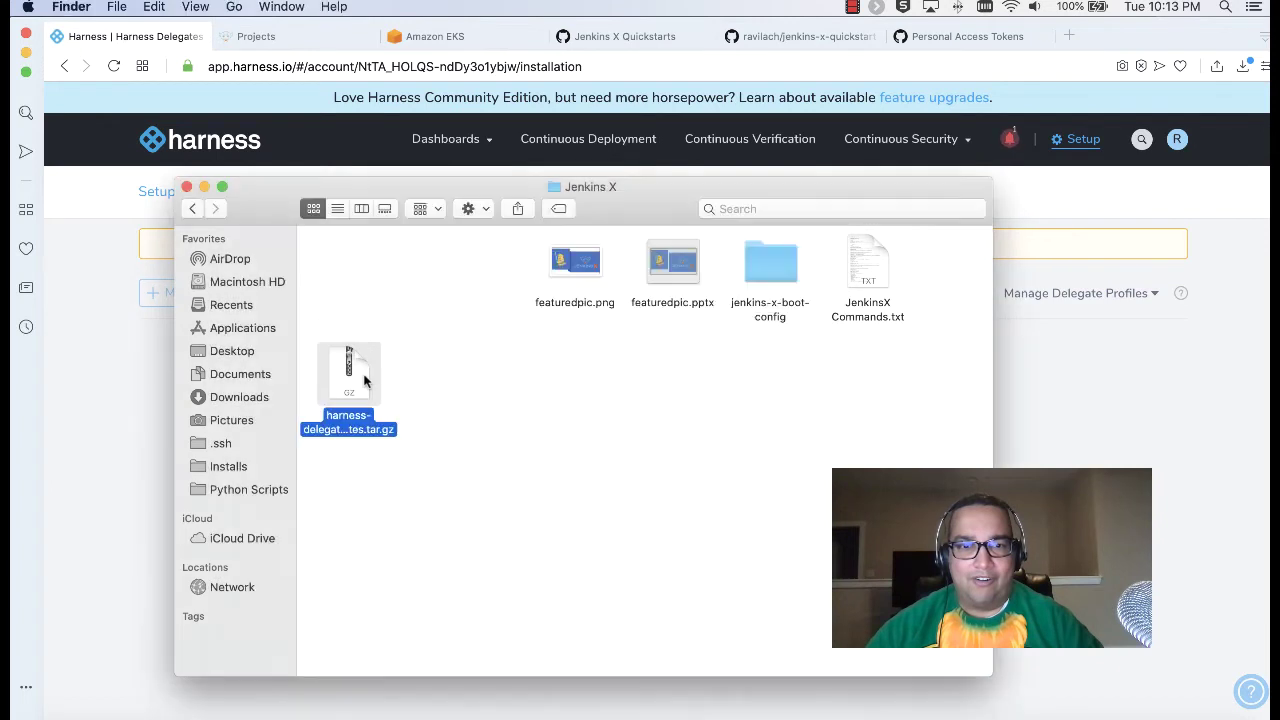
Step: Clean up the folder's icons and arrange them by name
{"action": "right_click", "coordinate": [520, 401]}
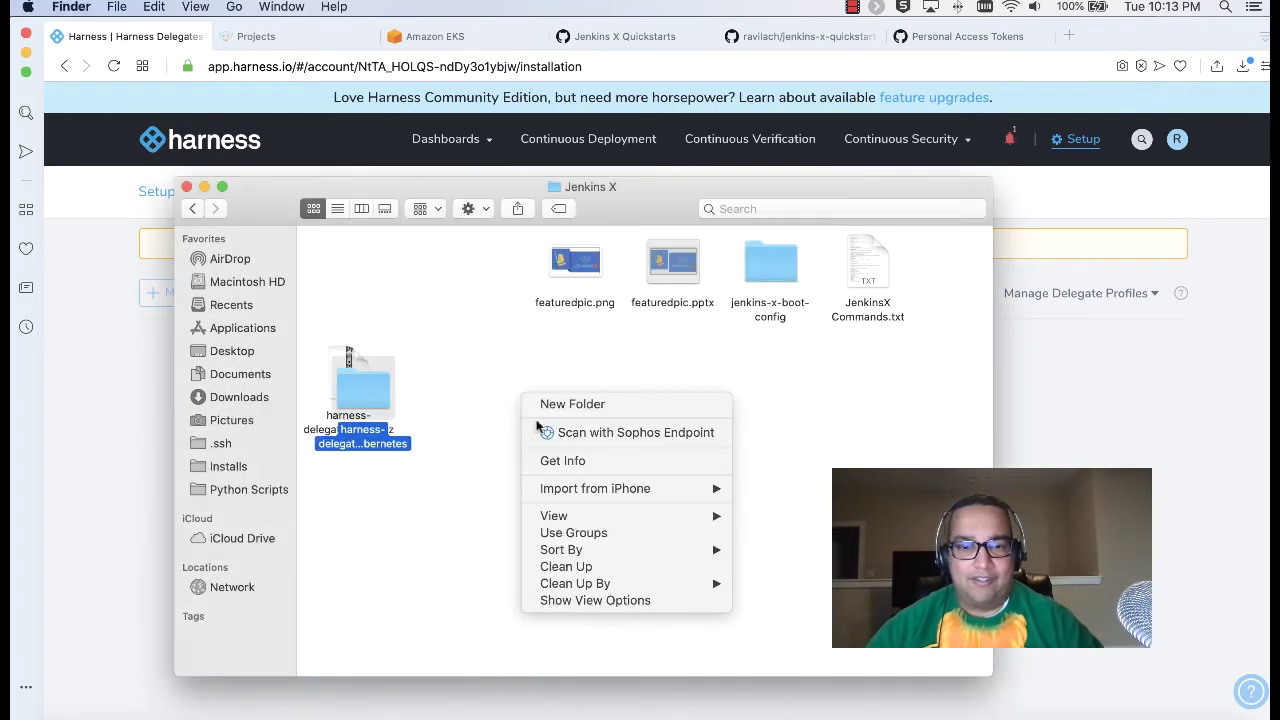
{"action": "left_click", "coordinate": [626, 567]}
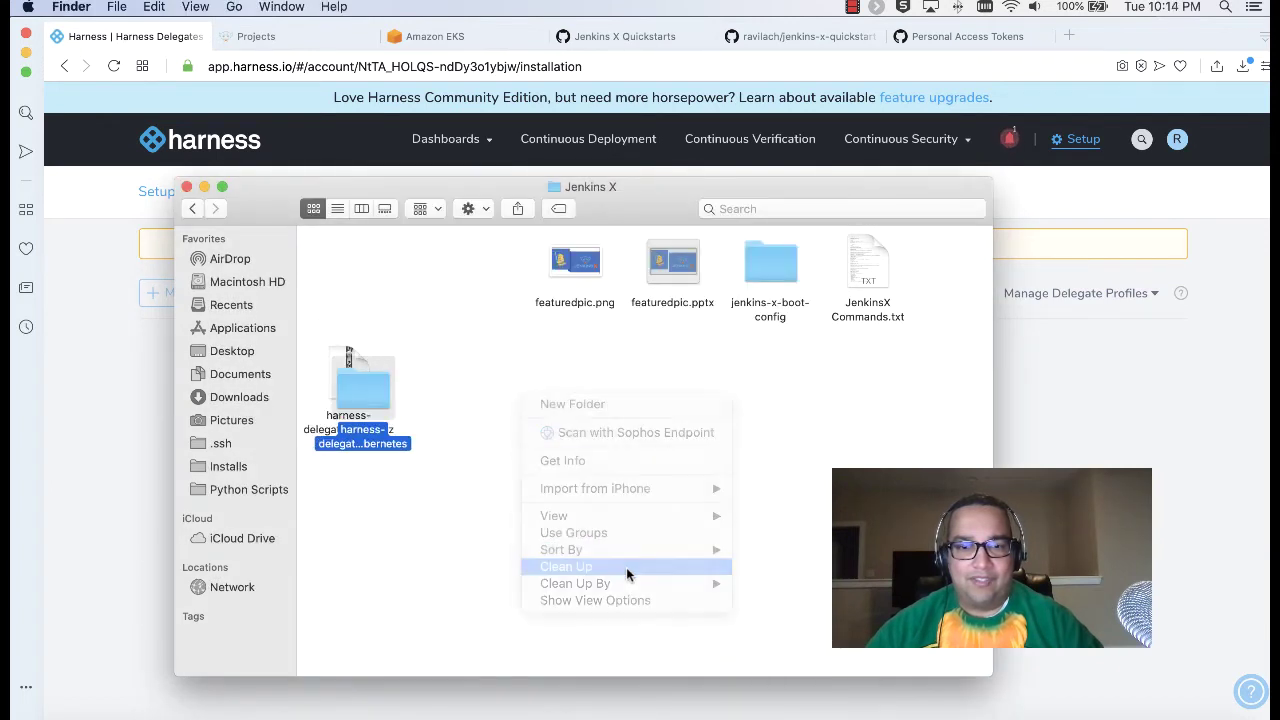
{"action": "right_click", "coordinate": [519, 406]}
{"action": "mouse_move", "coordinate": [660, 596]}
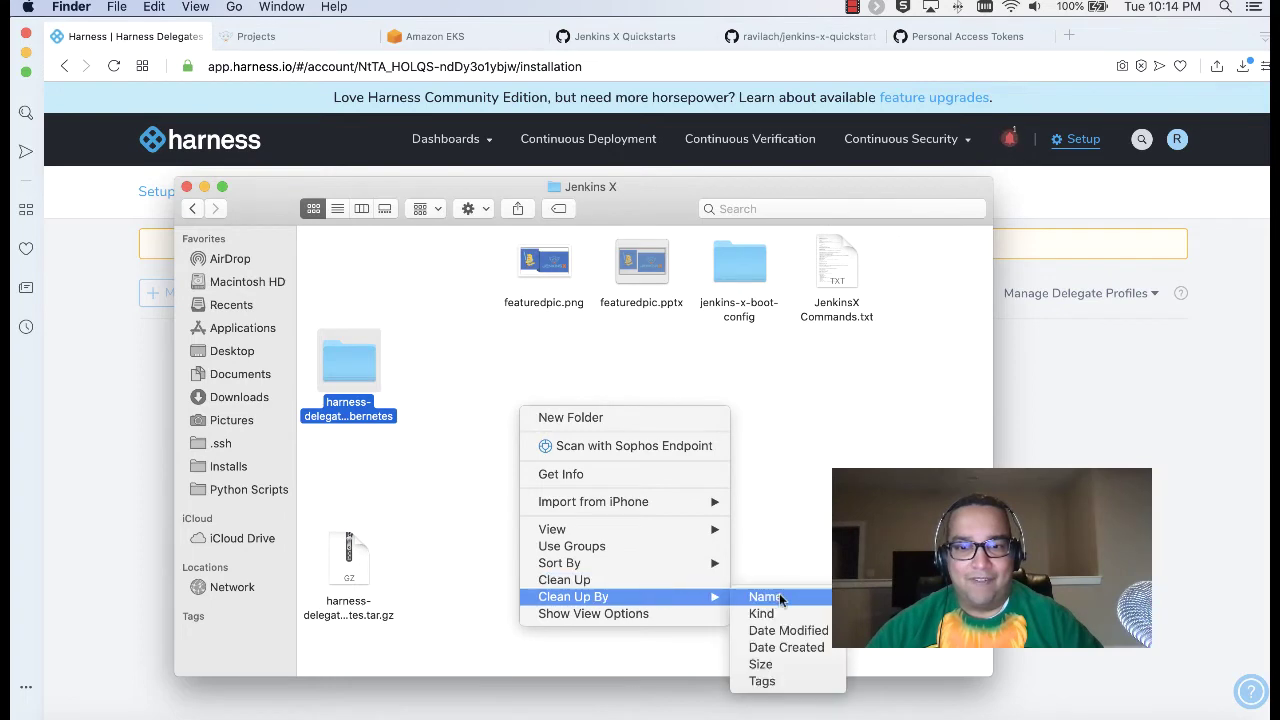
{"action": "left_click", "coordinate": [779, 594]}
Step: Open README.txt in harness-delegate-kubernetes, select its kubectl apply command, and return to iTerm2
{"action": "double_click", "coordinate": [536, 271]}
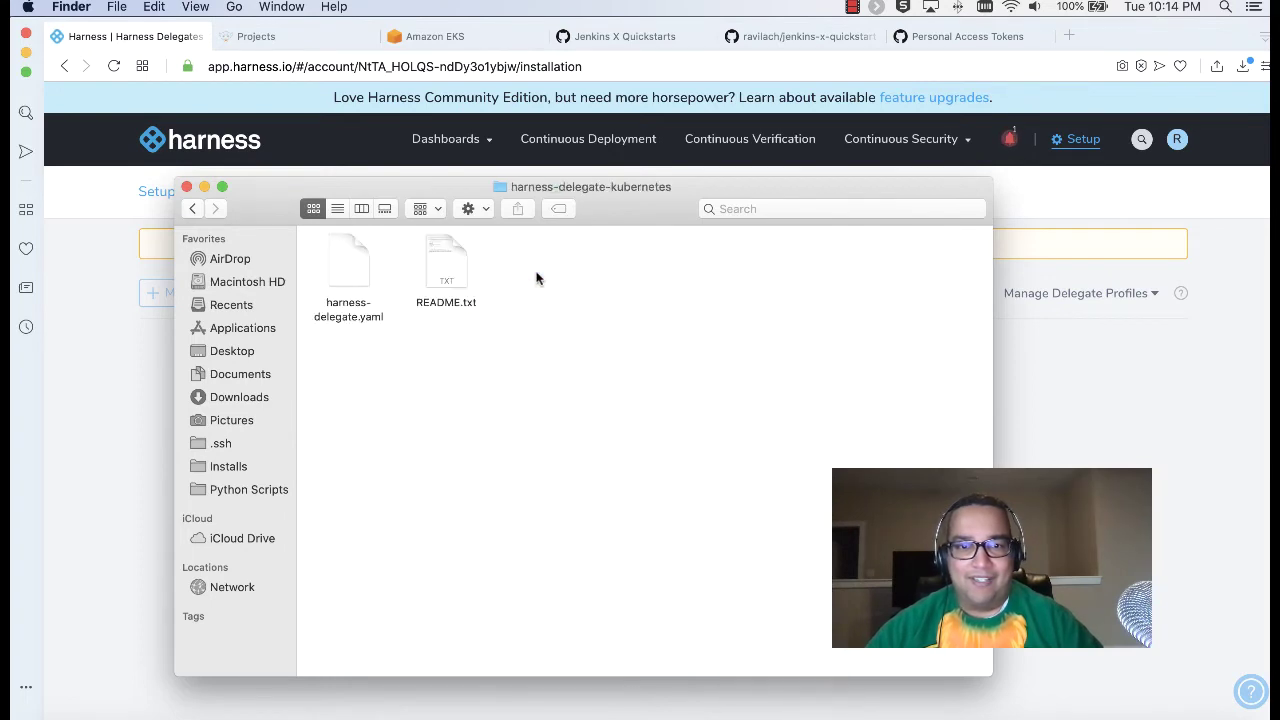
{"action": "double_click", "coordinate": [432, 266]}
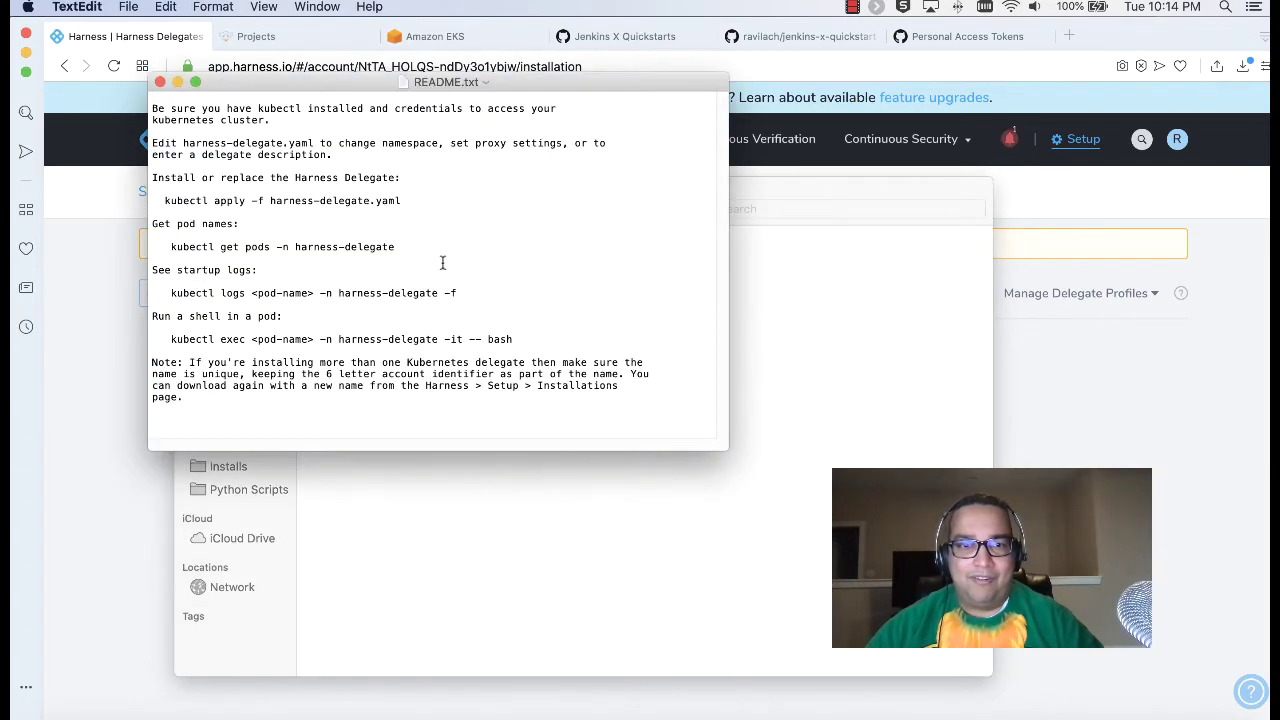
{"action": "triple_click", "coordinate": [221, 205]}
{"action": "left_click_drag", "start_coordinate": [401, 201], "coordinate": [164, 201]}
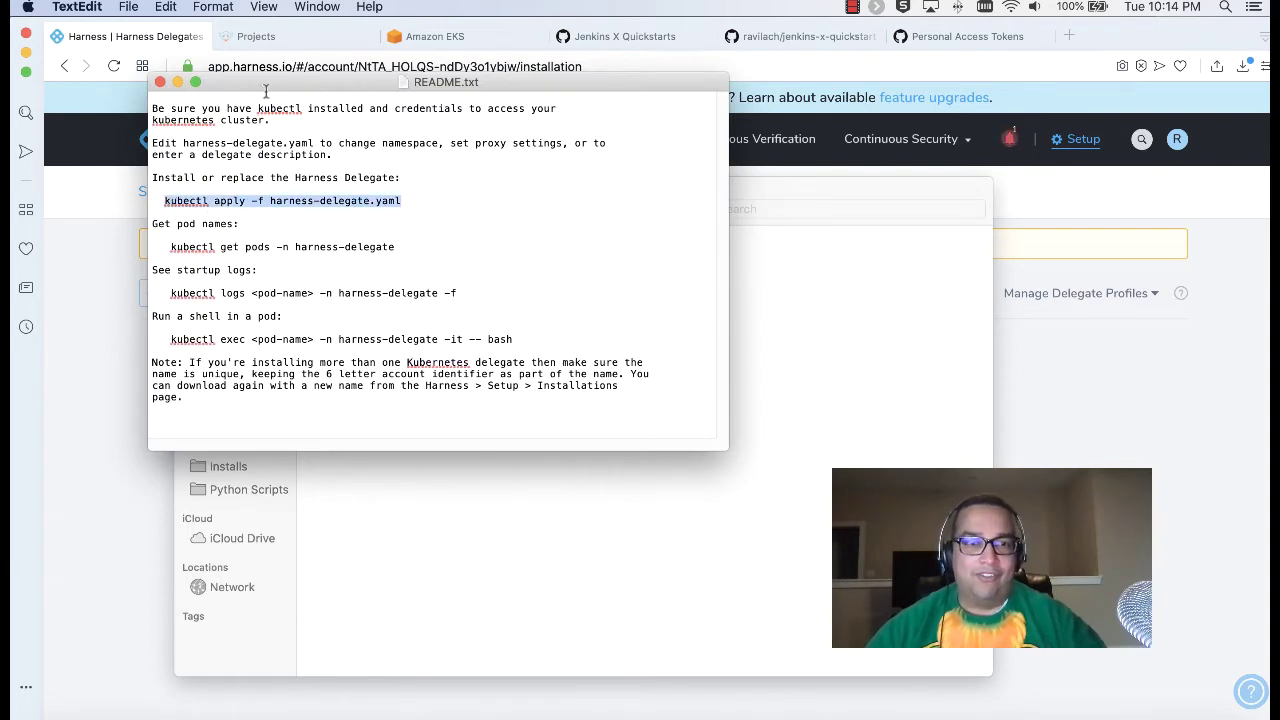
{"action": "left_click", "coordinate": [178, 82]}
{"action": "key", "text": "super+Tab"}
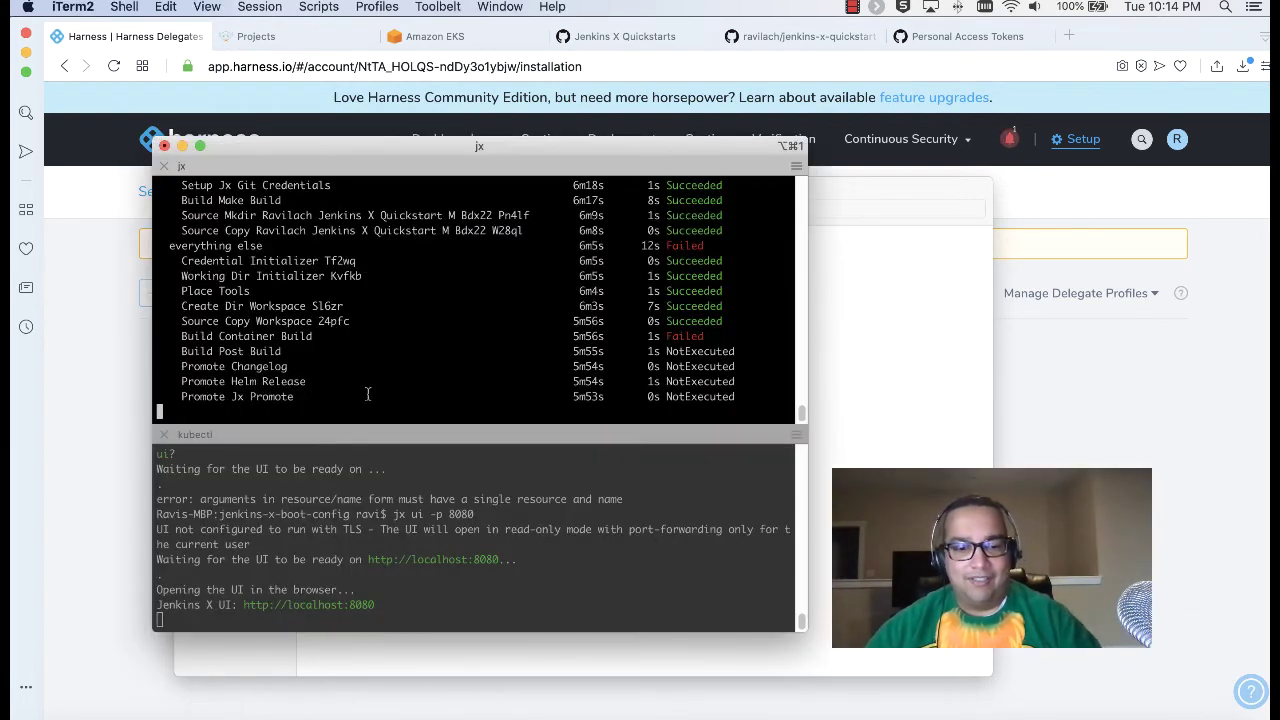
Step: Stop jx, change into harness-delegate-kubernetes, and run kubectl apply -f harness-delegate.yaml
{"action": "key", "text": "ctrl+c"}
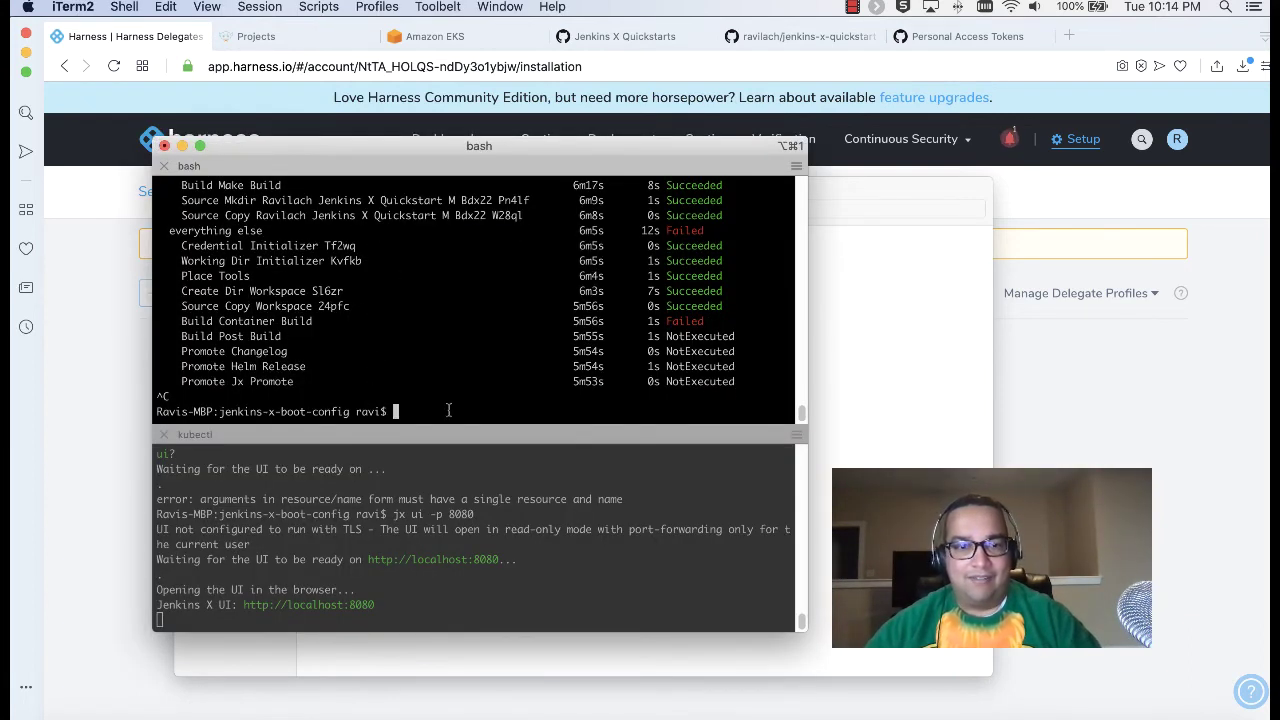
{"action": "type", "text": "cd .."}
{"action": "key", "text": "Return"}
{"action": "type", "text": "ls"}
{"action": "key", "text": "Return"}
{"action": "type", "text": "cd ha"}
{"action": "key", "text": "Tab"}
{"action": "key", "text": "Return"}
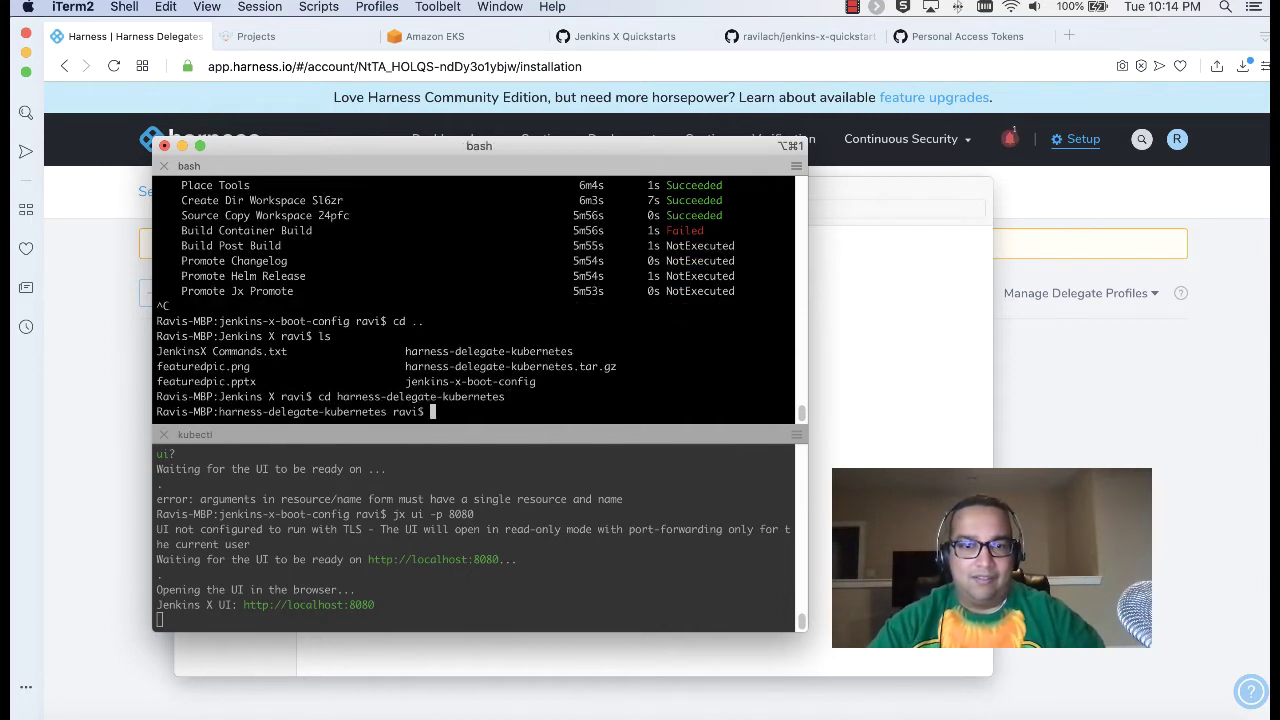
{"action": "type", "text": "ls"}
{"action": "key", "text": "Return"}
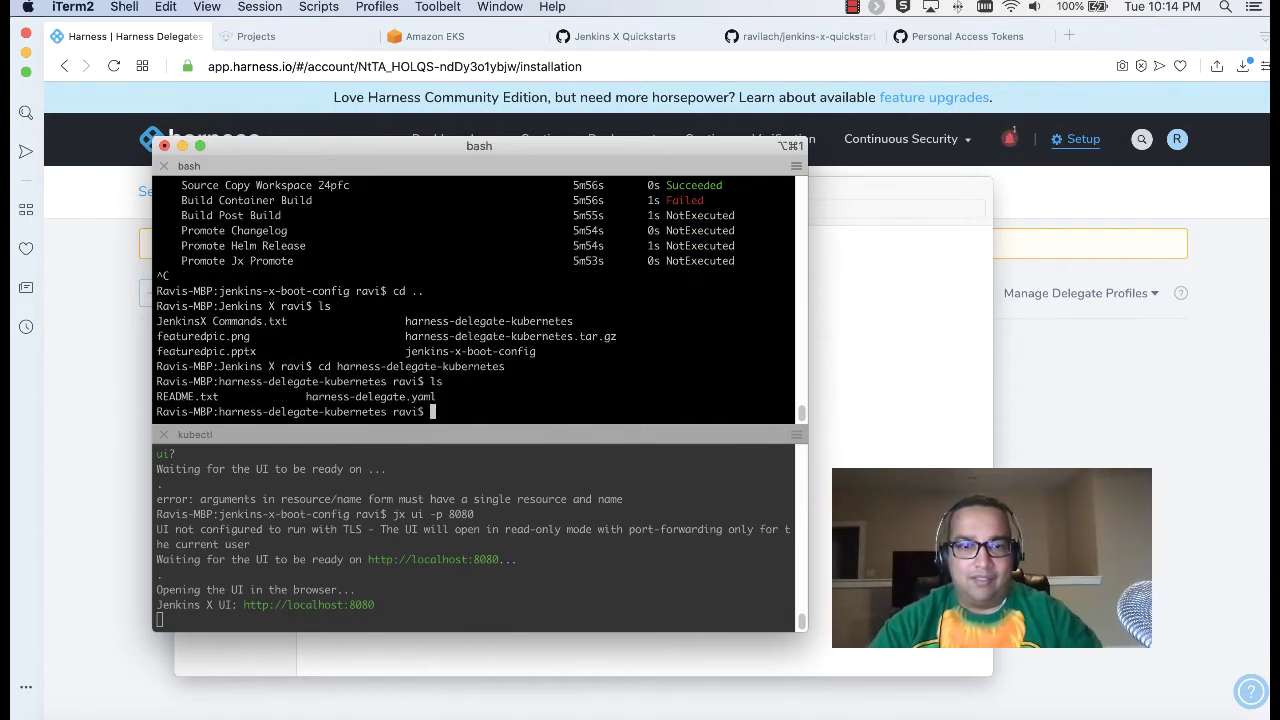
{"action": "type", "text": "kubectl apply -f harness-delegate.yaml"}
{"action": "key", "text": "Return"}
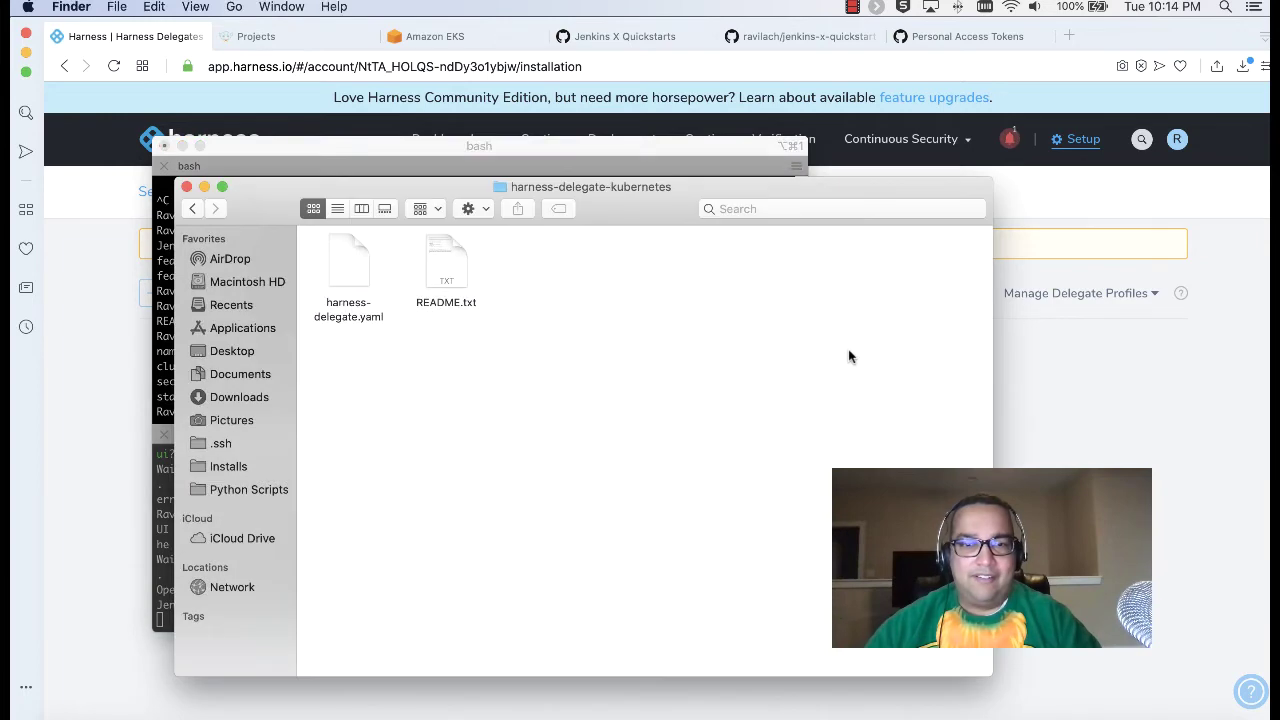
Step: Copy the kubectl get pods command from README.txt and run it for the harness-delegate namespace
{"action": "left_click", "coordinate": [850, 357]}
{"action": "left_click", "coordinate": [450, 264]}
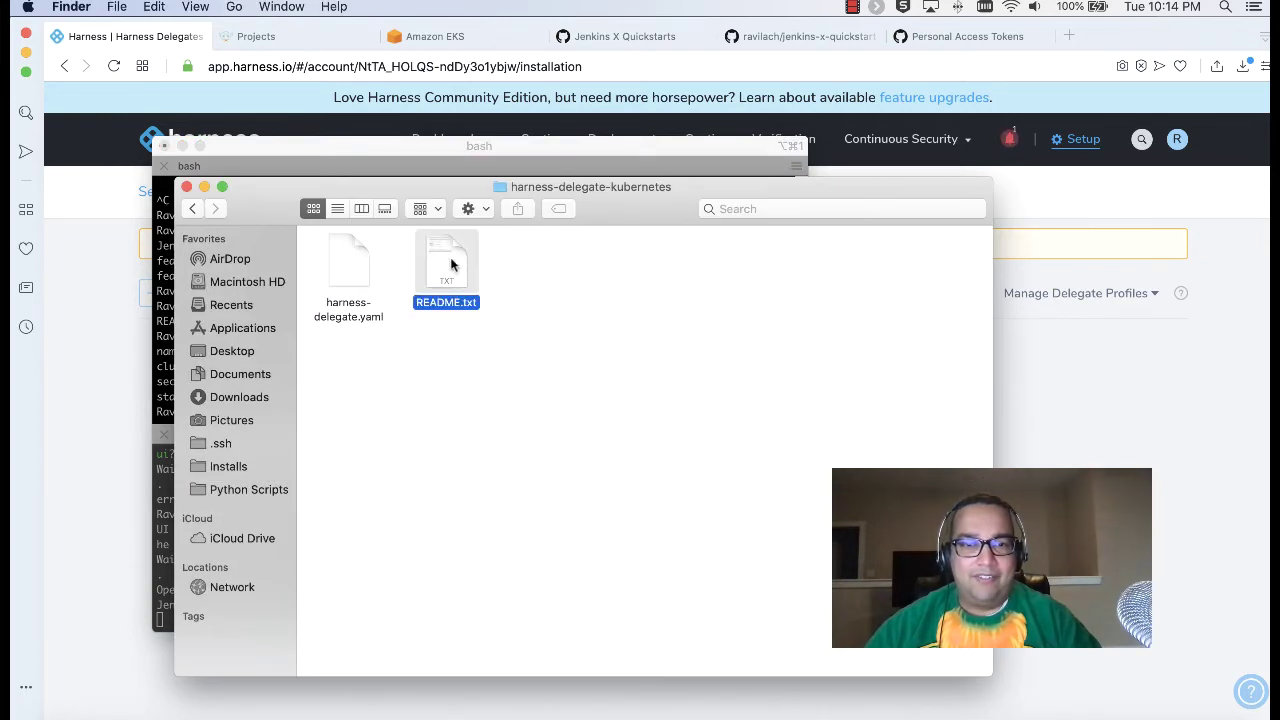
{"action": "double_click", "coordinate": [450, 264]}
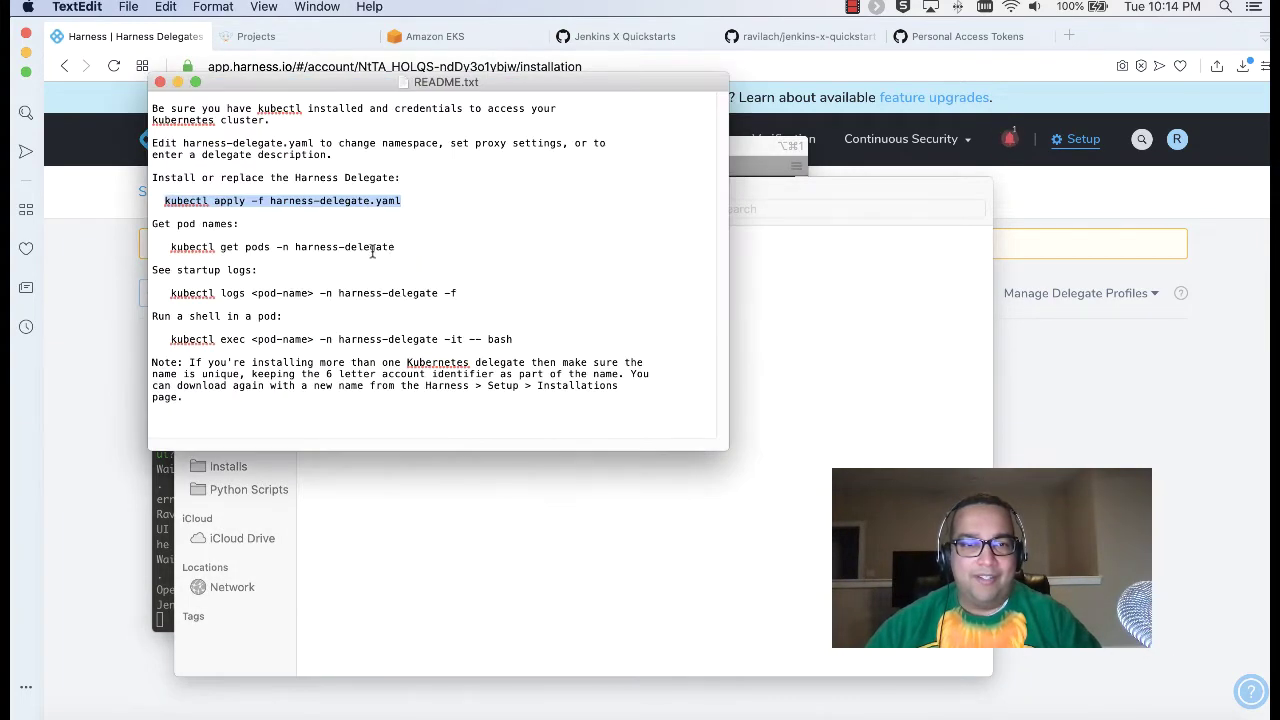
{"action": "left_click_drag", "start_coordinate": [397, 247], "coordinate": [171, 252]}
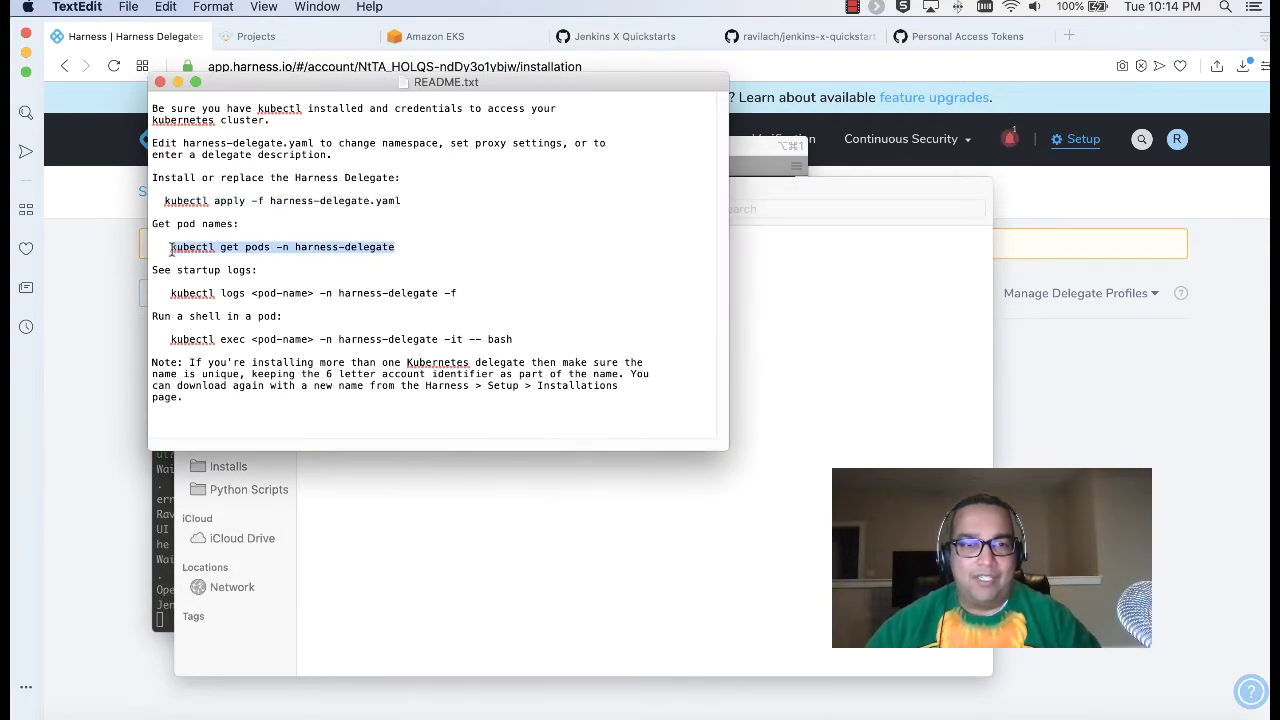
{"action": "left_click", "coordinate": [163, 505]}
{"action": "left_click", "coordinate": [495, 405]}
{"action": "key", "text": "super+v"}
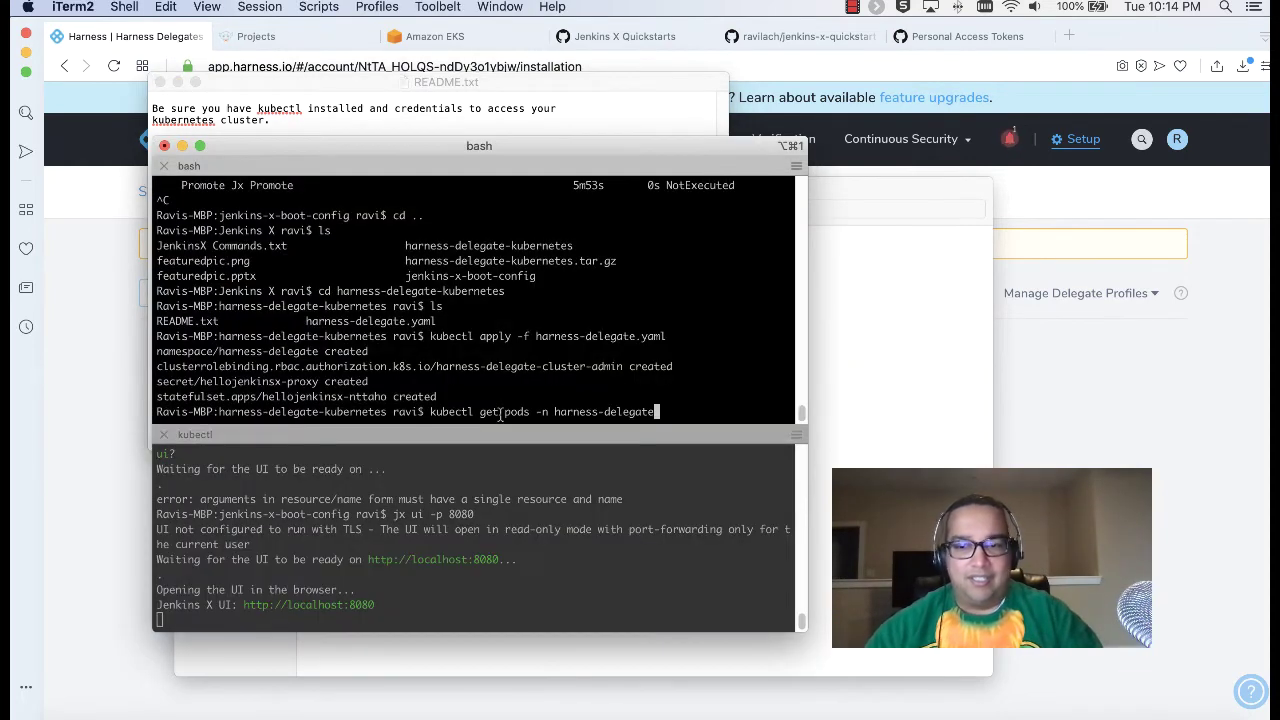
{"action": "key", "text": "Return"}
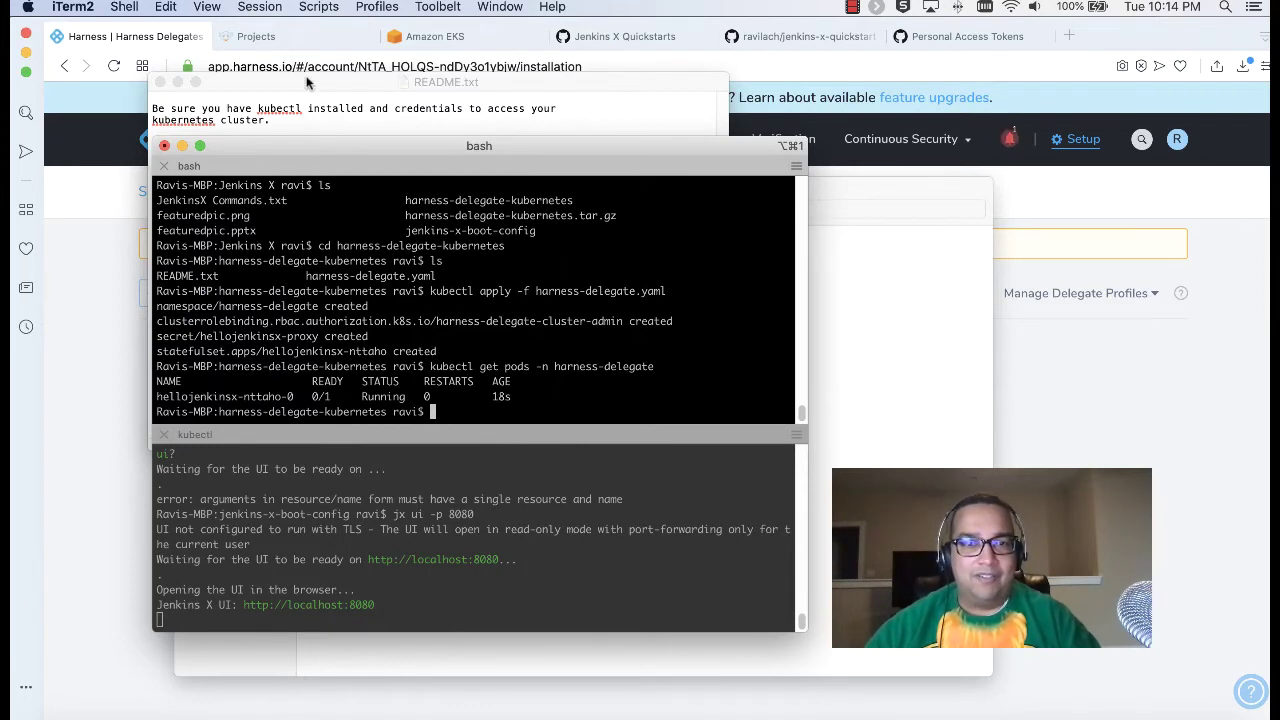
Step: Rerun the pod check, showing hellojenkinsx-nttaho-0 Running but 0/1 ready
{"action": "left_click_drag", "start_coordinate": [232, 79], "coordinate": [317, 82]}
{"action": "left_click", "coordinate": [473, 425]}
{"action": "key", "text": "Up"}
{"action": "key", "text": "Return"}
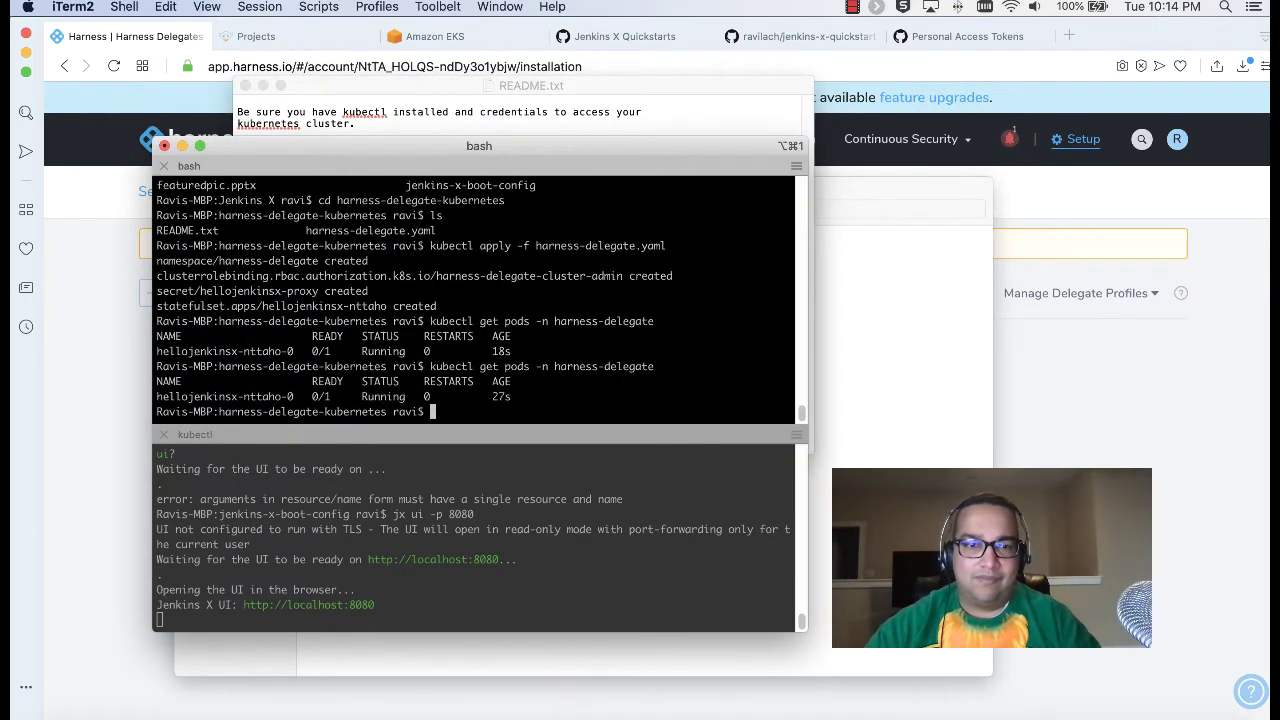
{"action": "key", "text": "Return"}
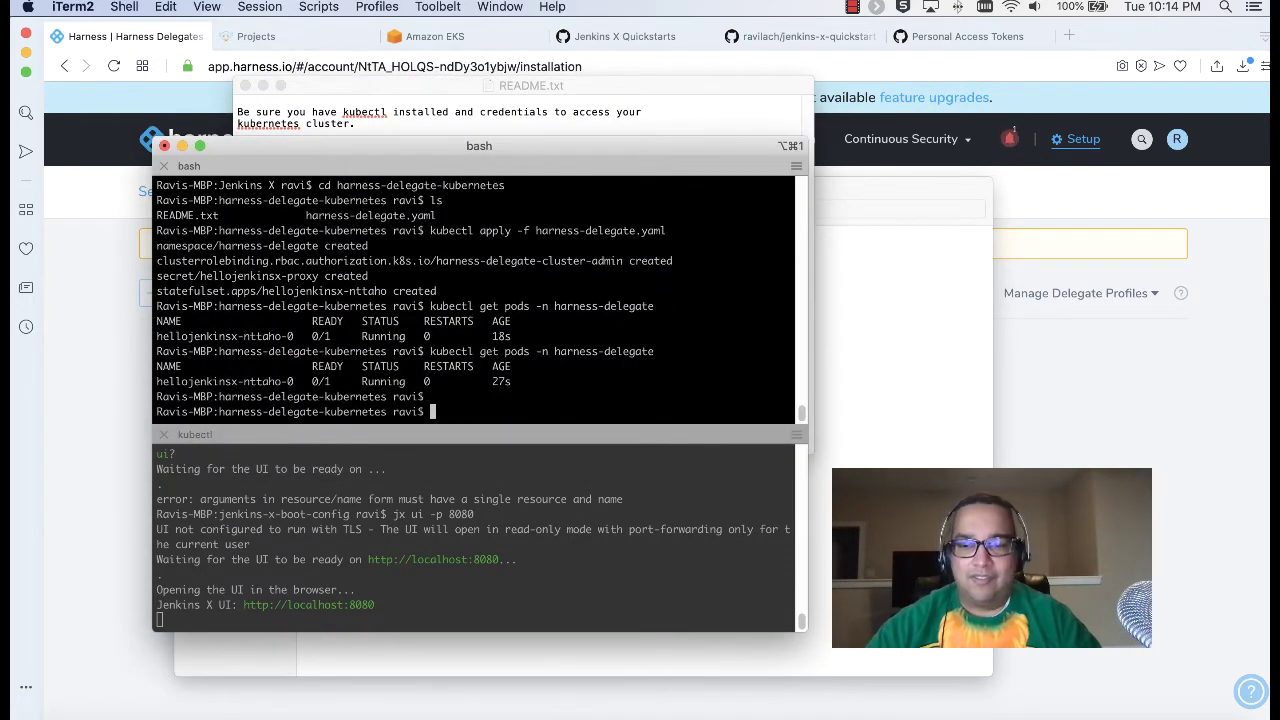
Step: Reload the Harness Delegates page and recheck the pod until hellojenkinsx-nttaho-0 is 1/1 ready
{"action": "left_click", "coordinate": [1063, 402]}
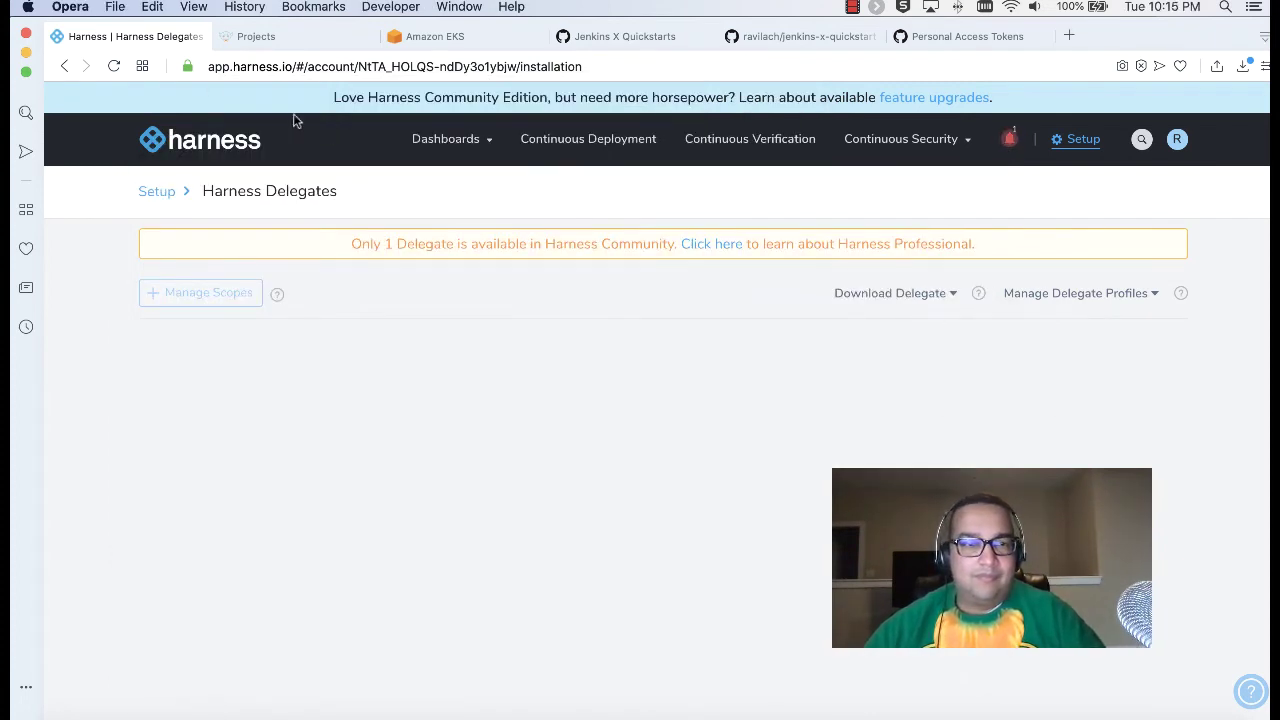
{"action": "left_click", "coordinate": [114, 67]}
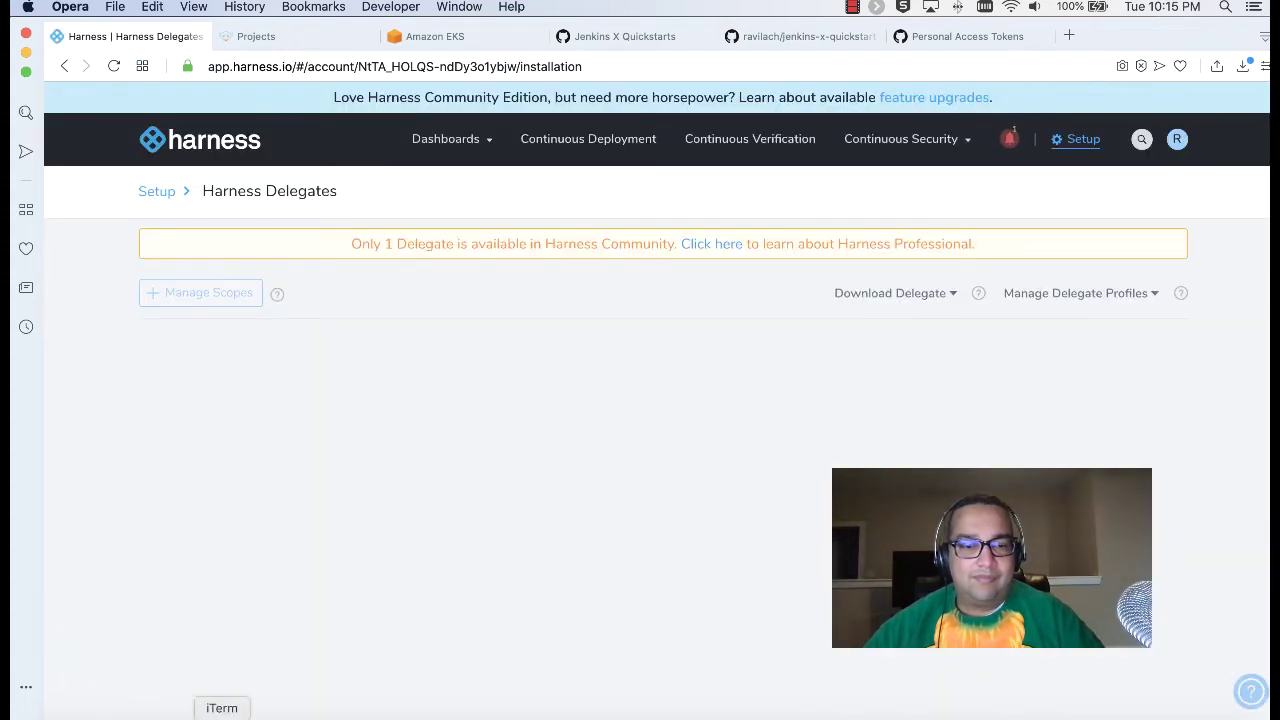
{"action": "left_click", "coordinate": [222, 716]}
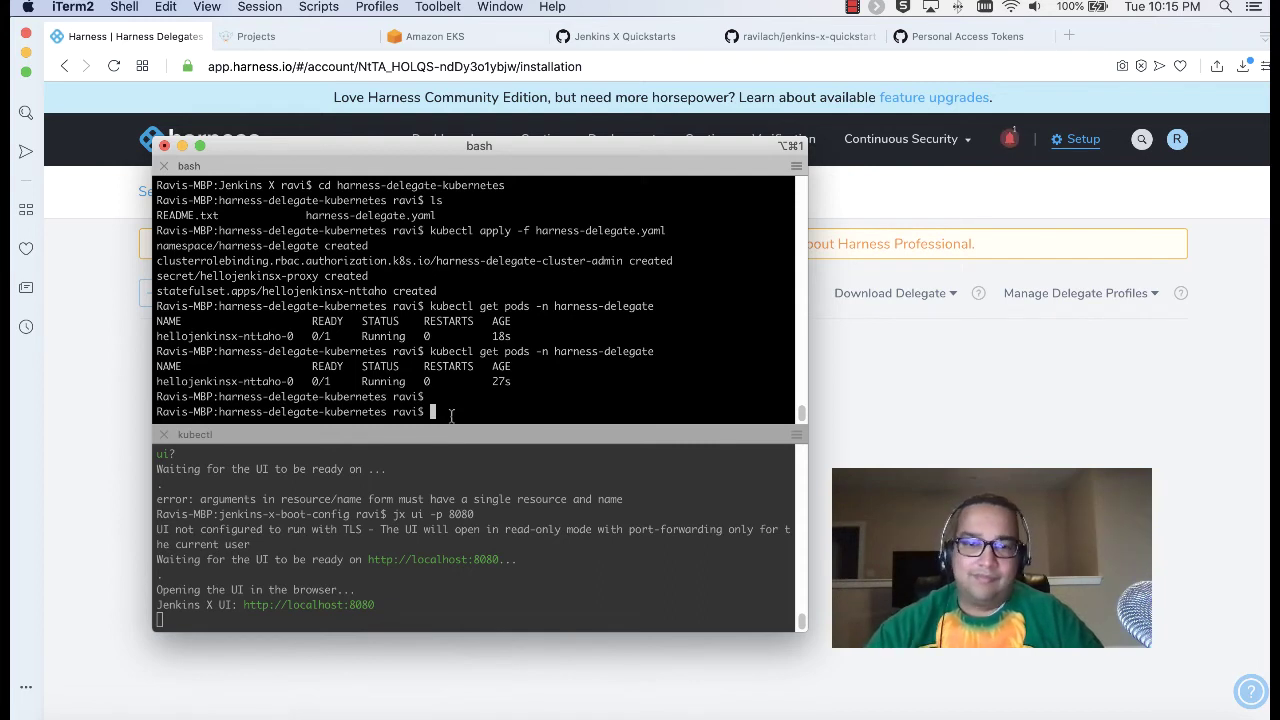
{"action": "key", "text": "Up"}
{"action": "key", "text": "Return"}
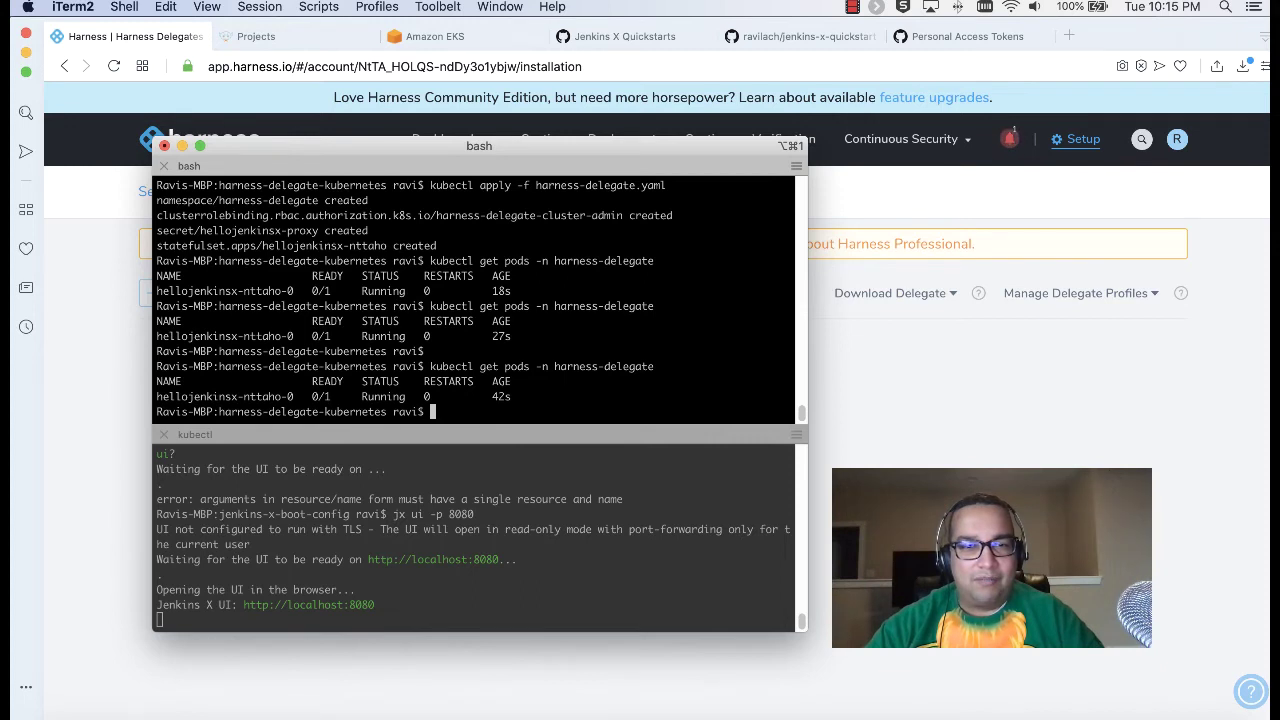
{"action": "key", "text": "Up"}
{"action": "key", "text": "Return"}
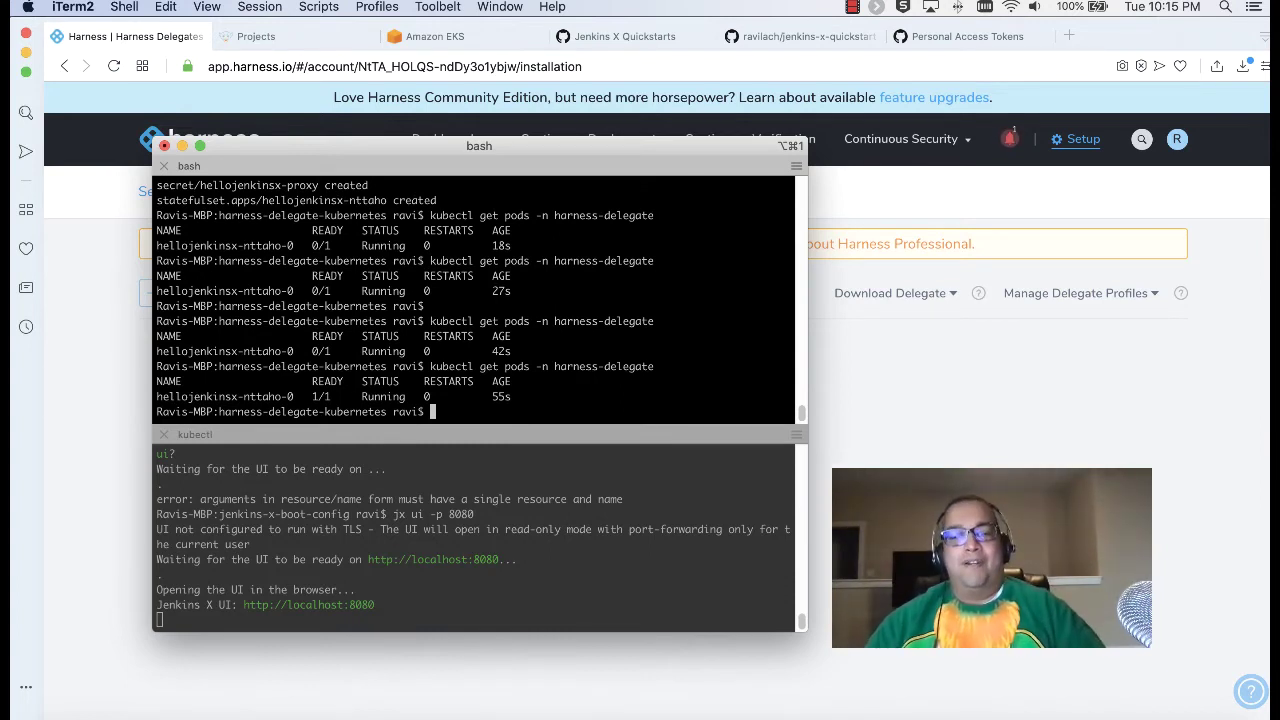
Step: Clear the terminal and return to the Delegates page showing hellojenkinsx-nttaho-0 Connected
{"action": "type", "text": "clear"}
{"action": "key", "text": "Return"}
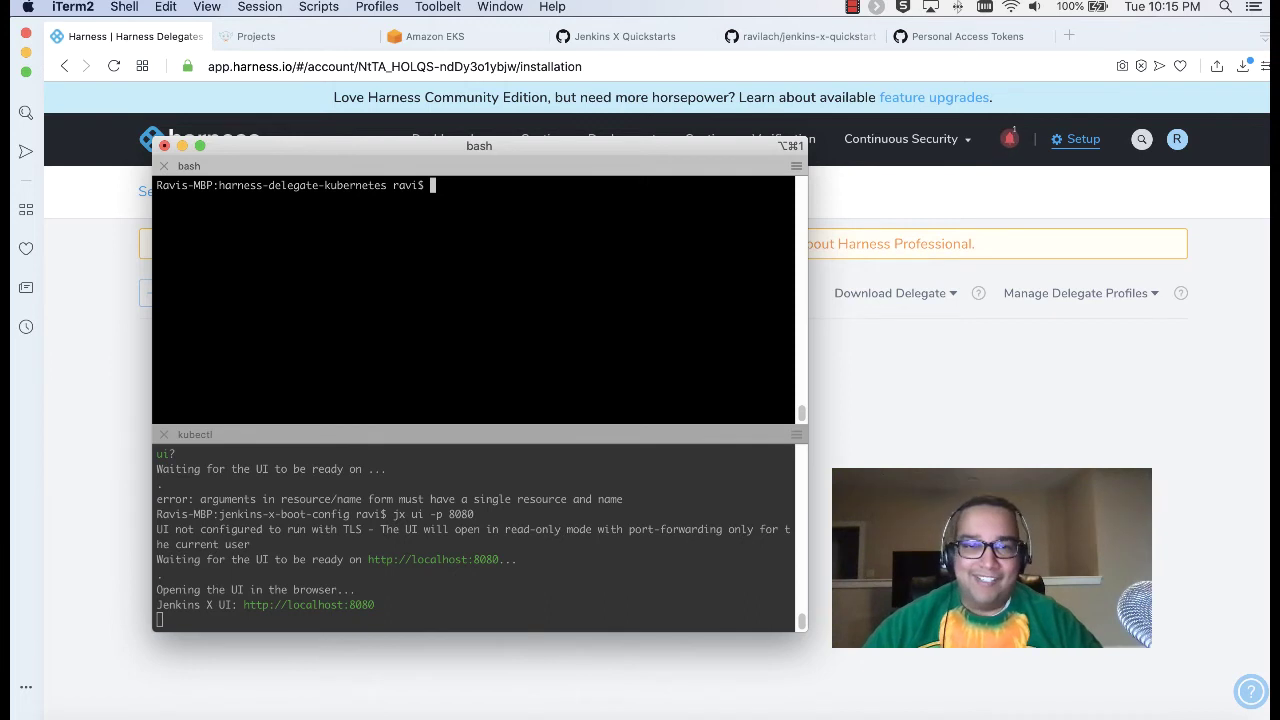
{"action": "left_click_drag", "start_coordinate": [511, 145], "coordinate": [552, 148]}
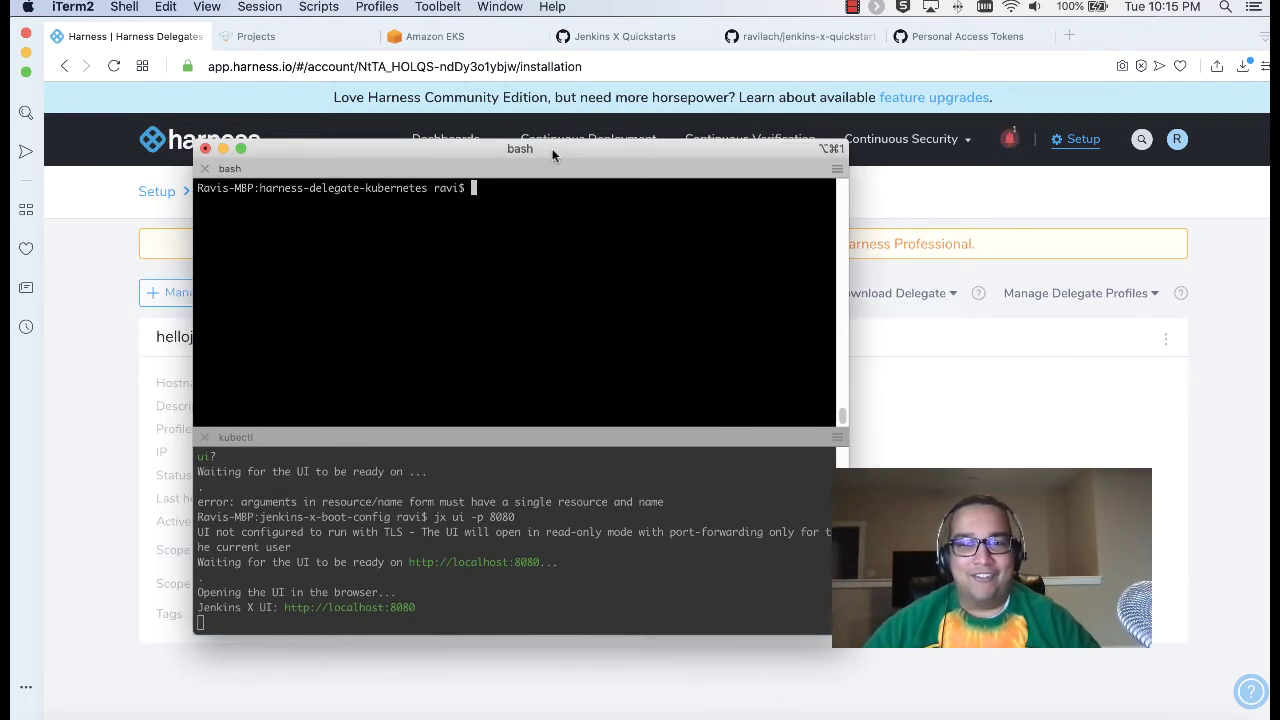
{"action": "left_click", "coordinate": [67, 362]}
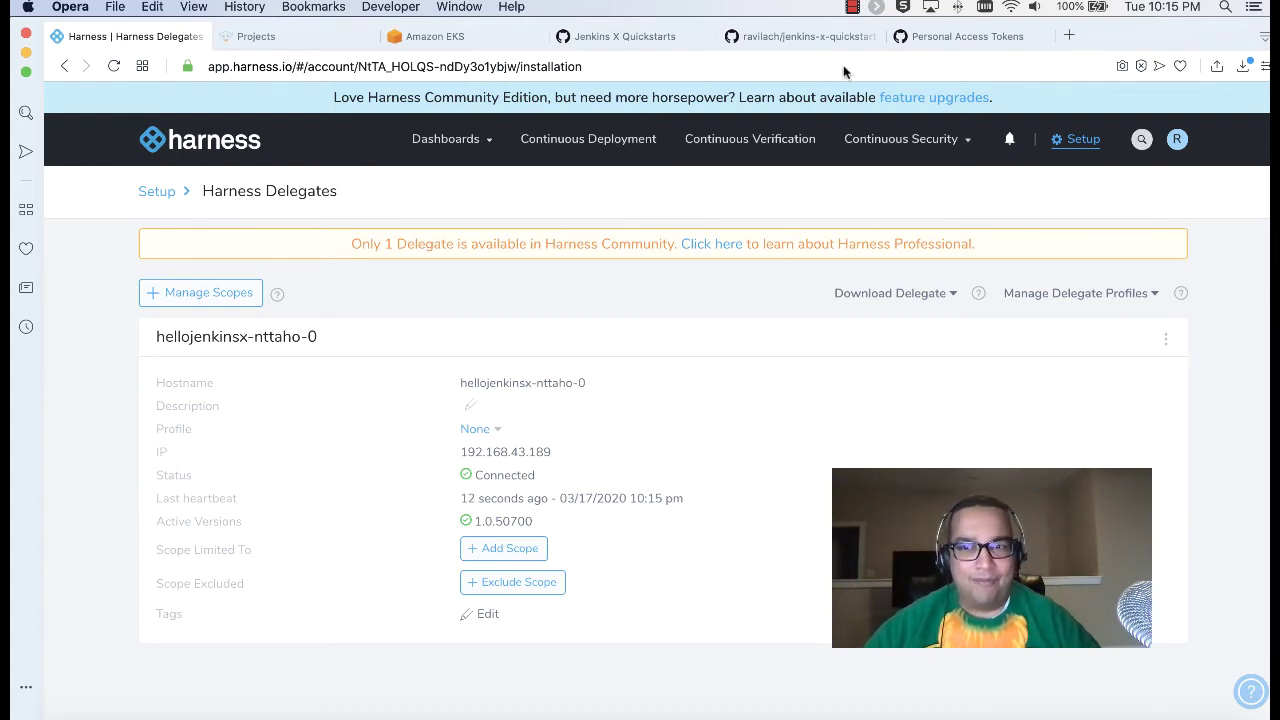
Step: Delete the old my_eks cloud provider from Harness Setup
{"action": "left_click", "coordinate": [1066, 145]}
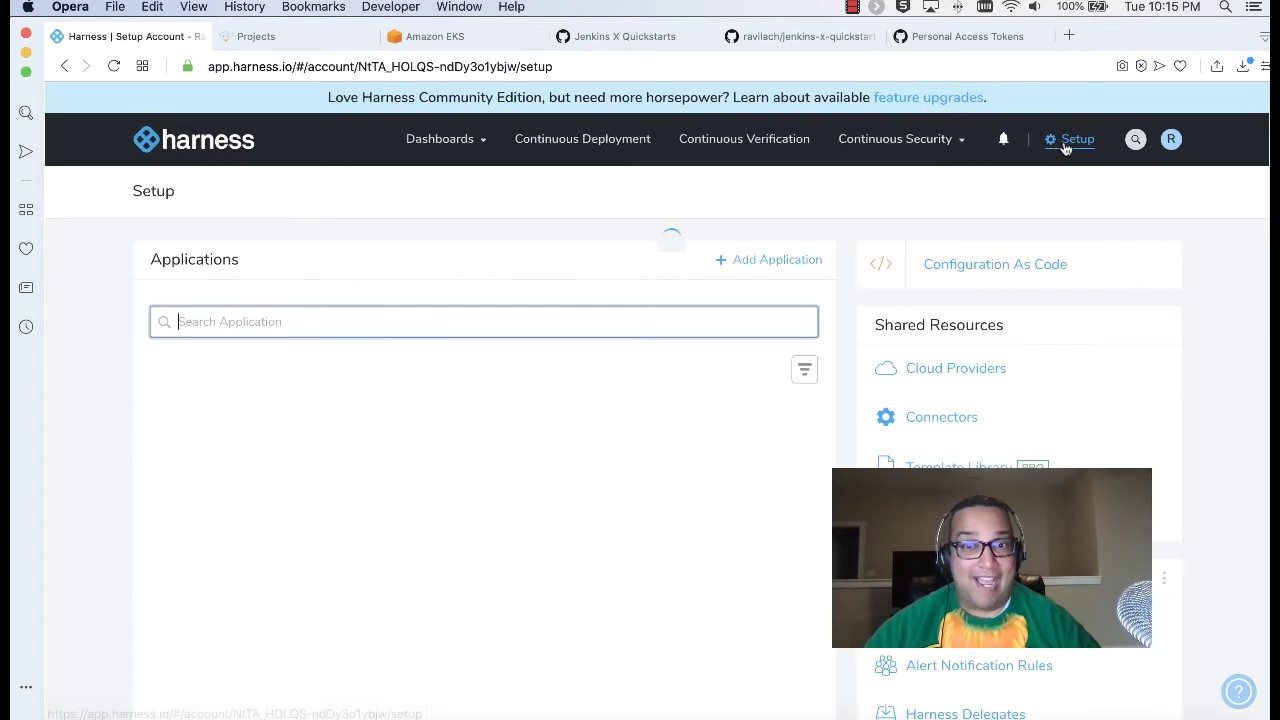
{"action": "left_click", "coordinate": [944, 360]}
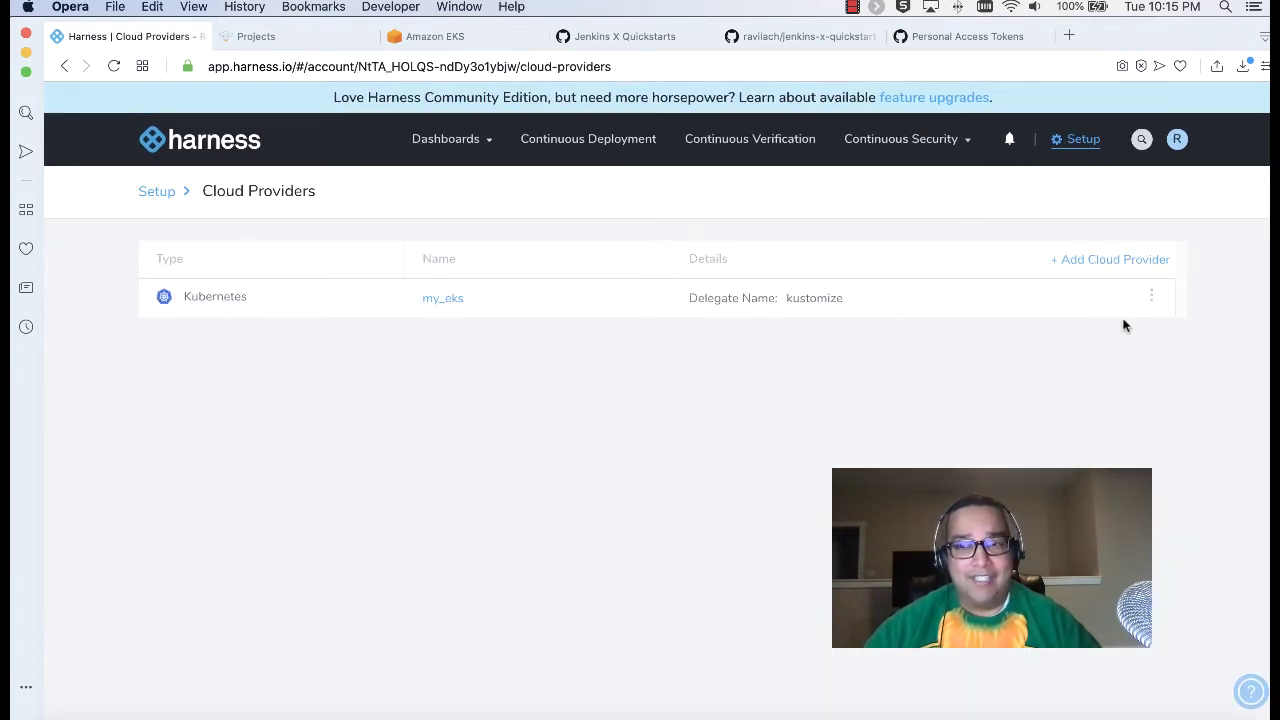
{"action": "left_click", "coordinate": [1151, 297]}
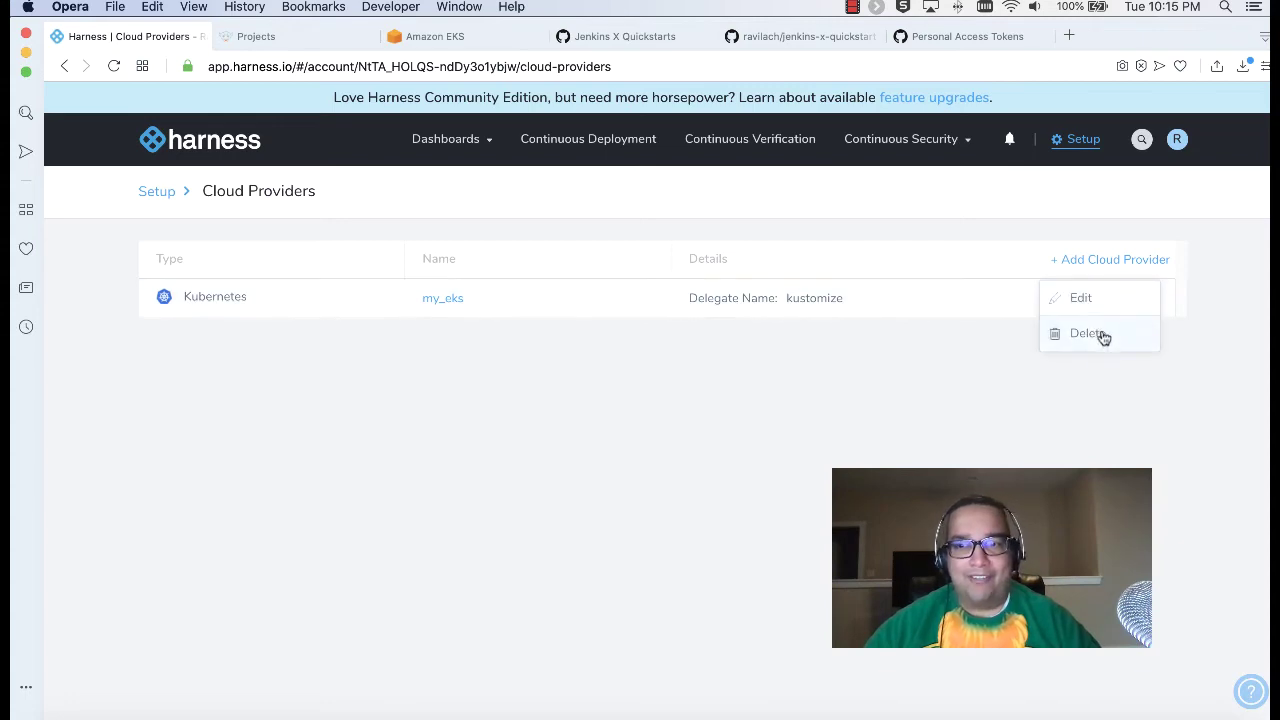
{"action": "left_click", "coordinate": [1103, 336]}
{"action": "left_click", "coordinate": [830, 238]}
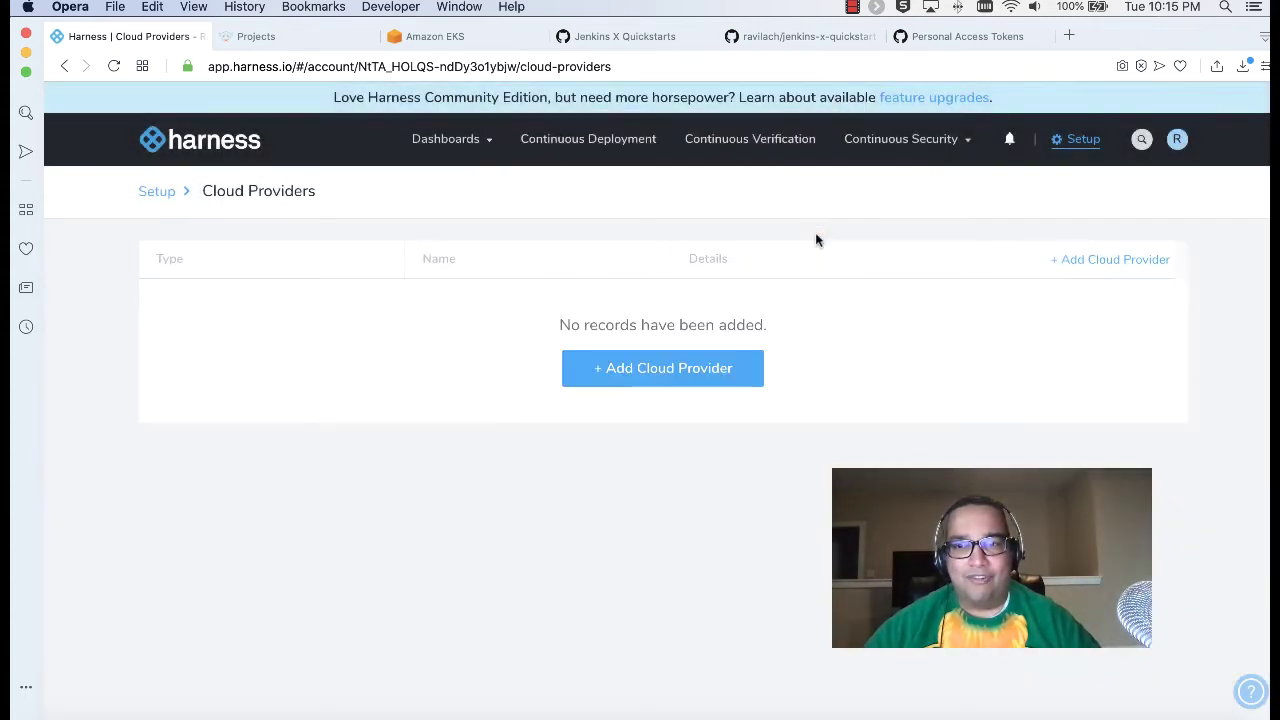
Step: Add Kubernetes Cluster provider kubernetes_cluster inheriting from delegate hellojenkinsx, test it, and submit
{"action": "left_click", "coordinate": [680, 367]}
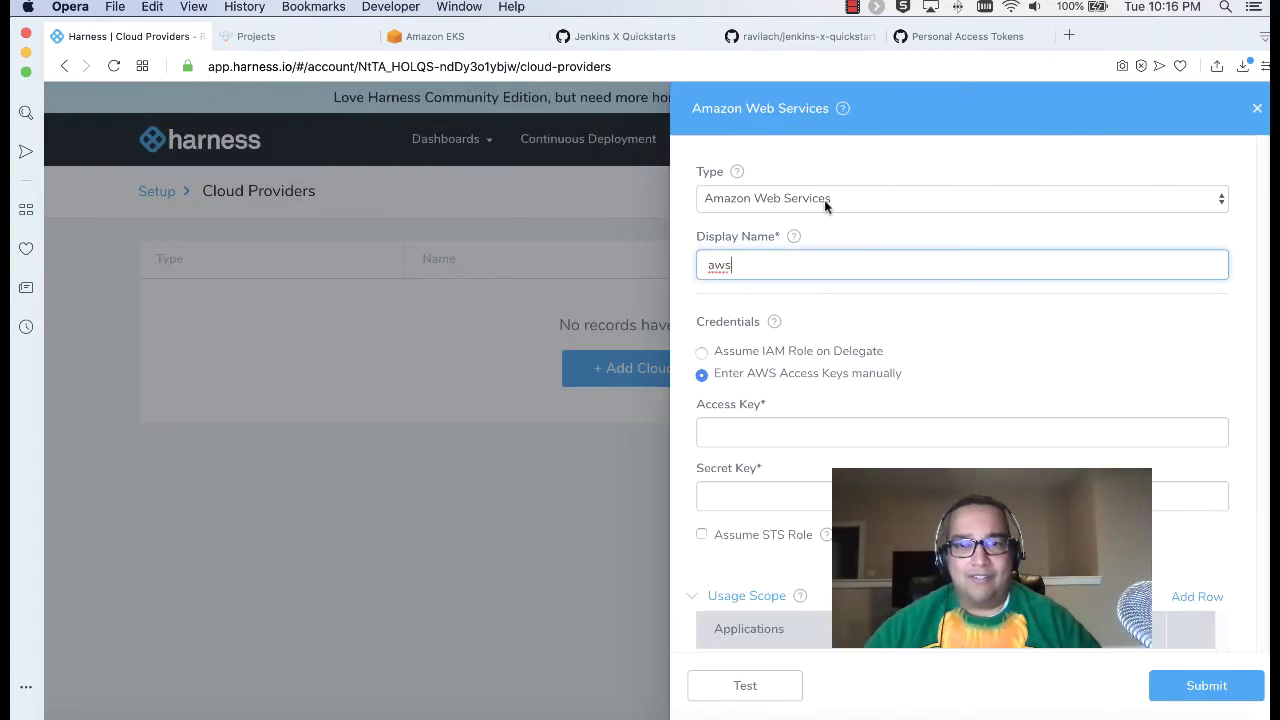
{"action": "left_click", "coordinate": [824, 203]}
{"action": "left_click", "coordinate": [818, 250]}
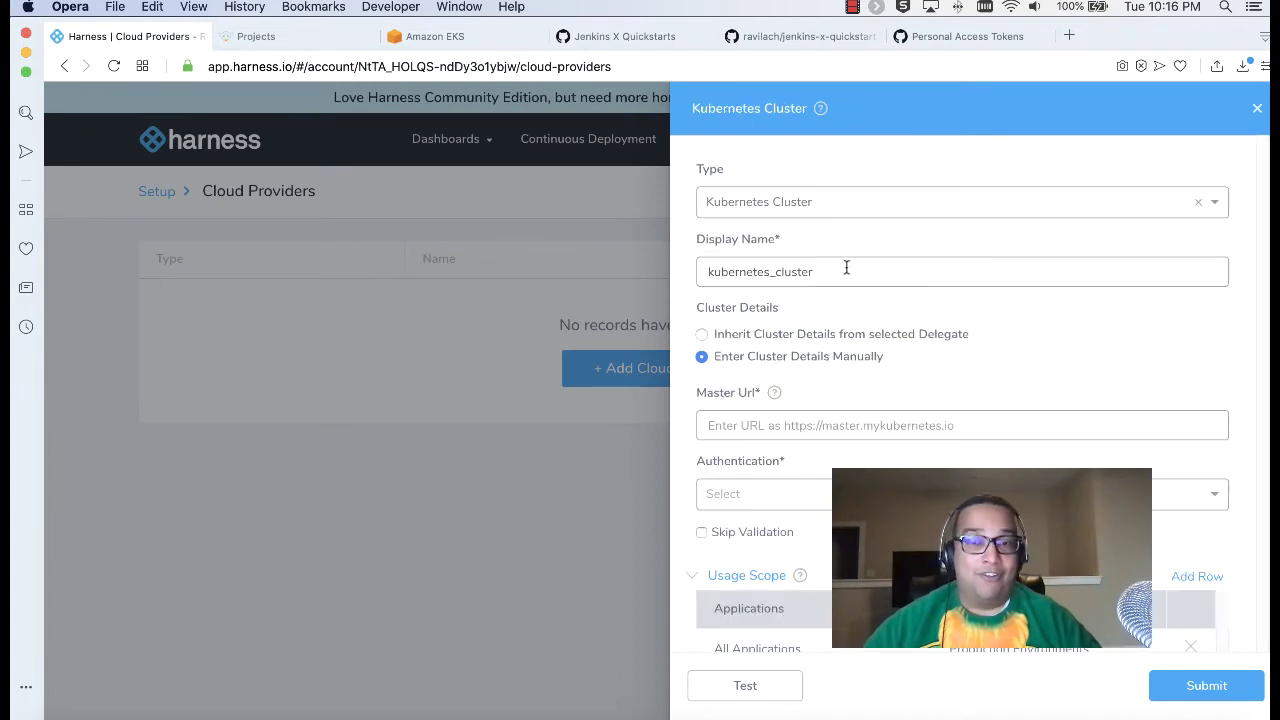
{"action": "left_click", "coordinate": [802, 333]}
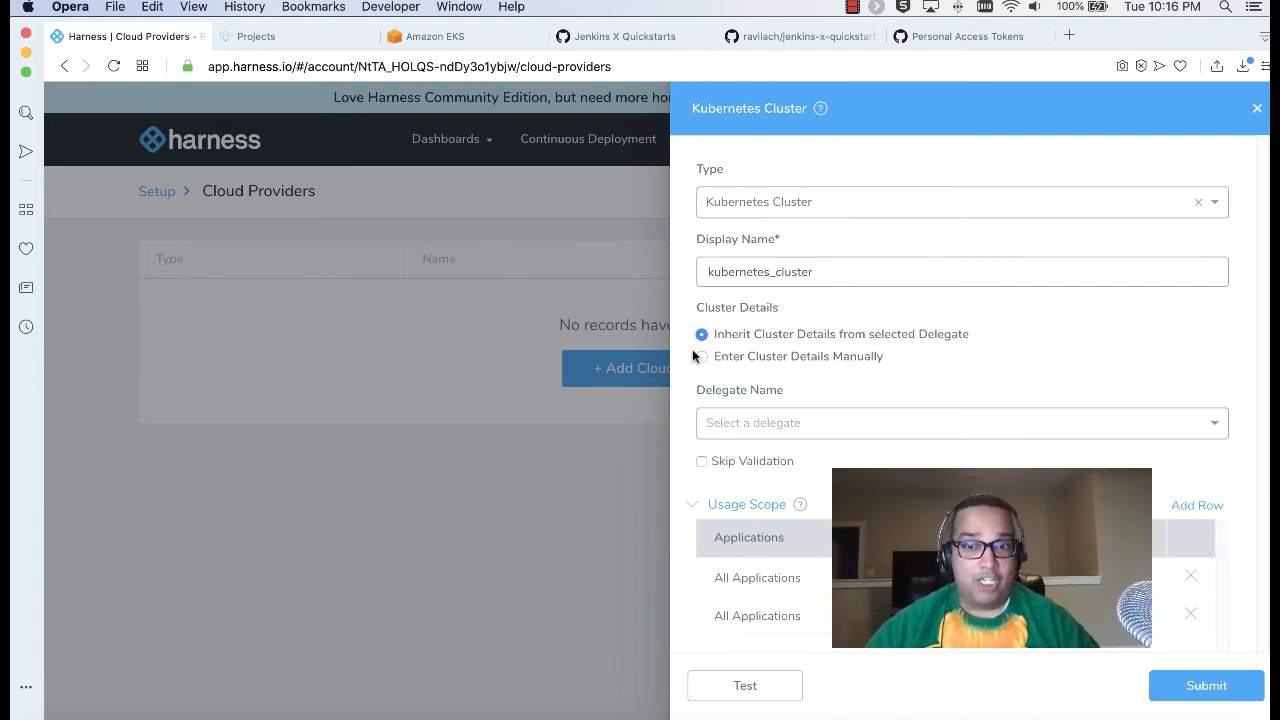
{"action": "left_click", "coordinate": [809, 425]}
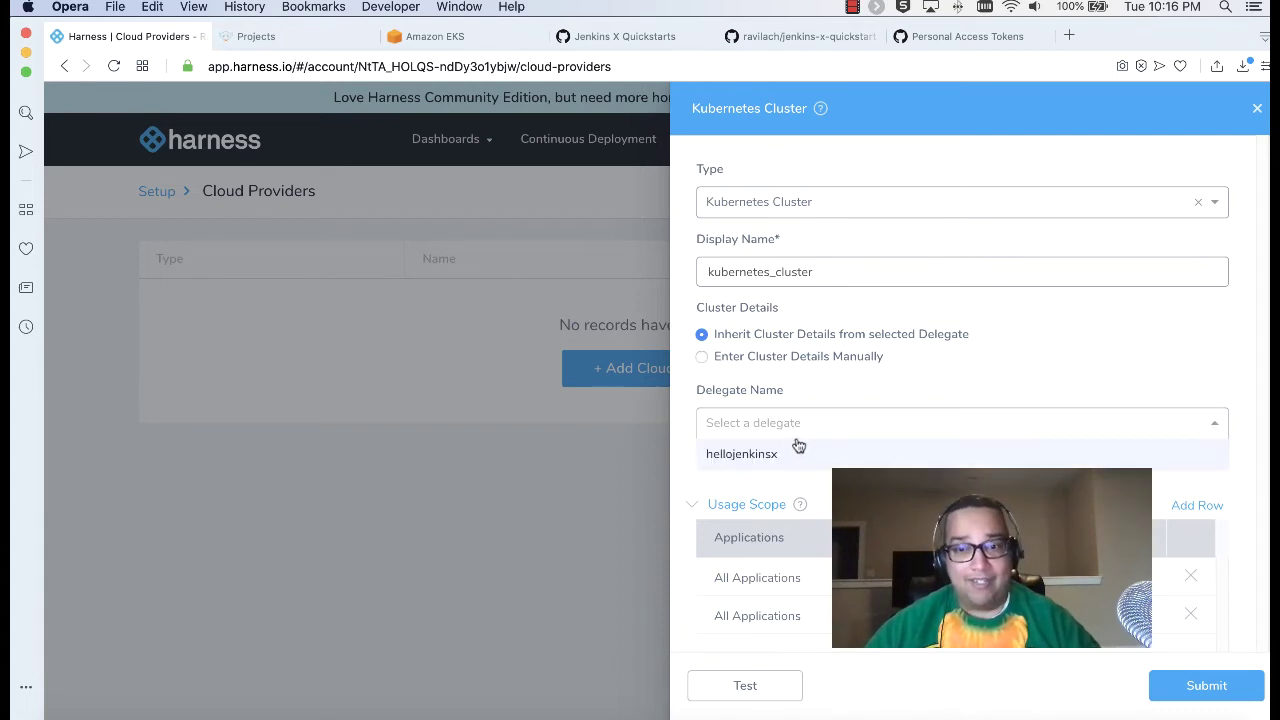
{"action": "left_click", "coordinate": [777, 452]}
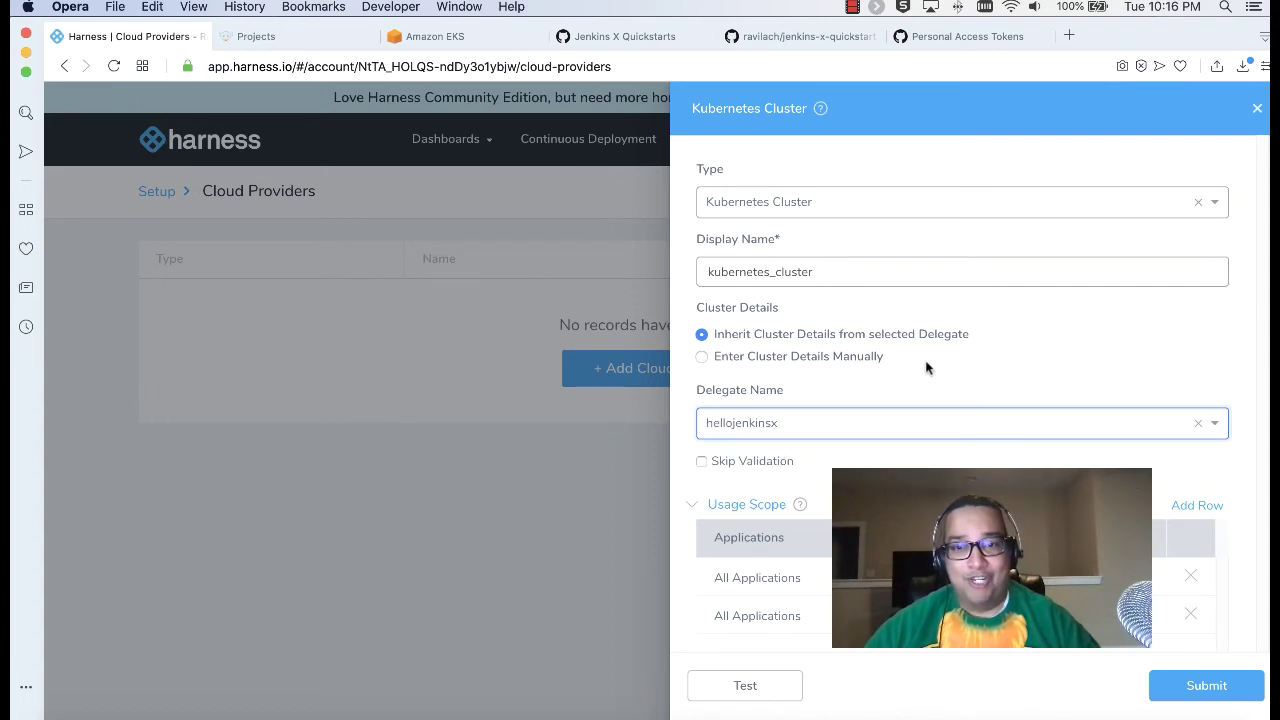
{"action": "scroll", "coordinate": [926, 368], "scroll_direction": "down", "scroll_amount": 2}
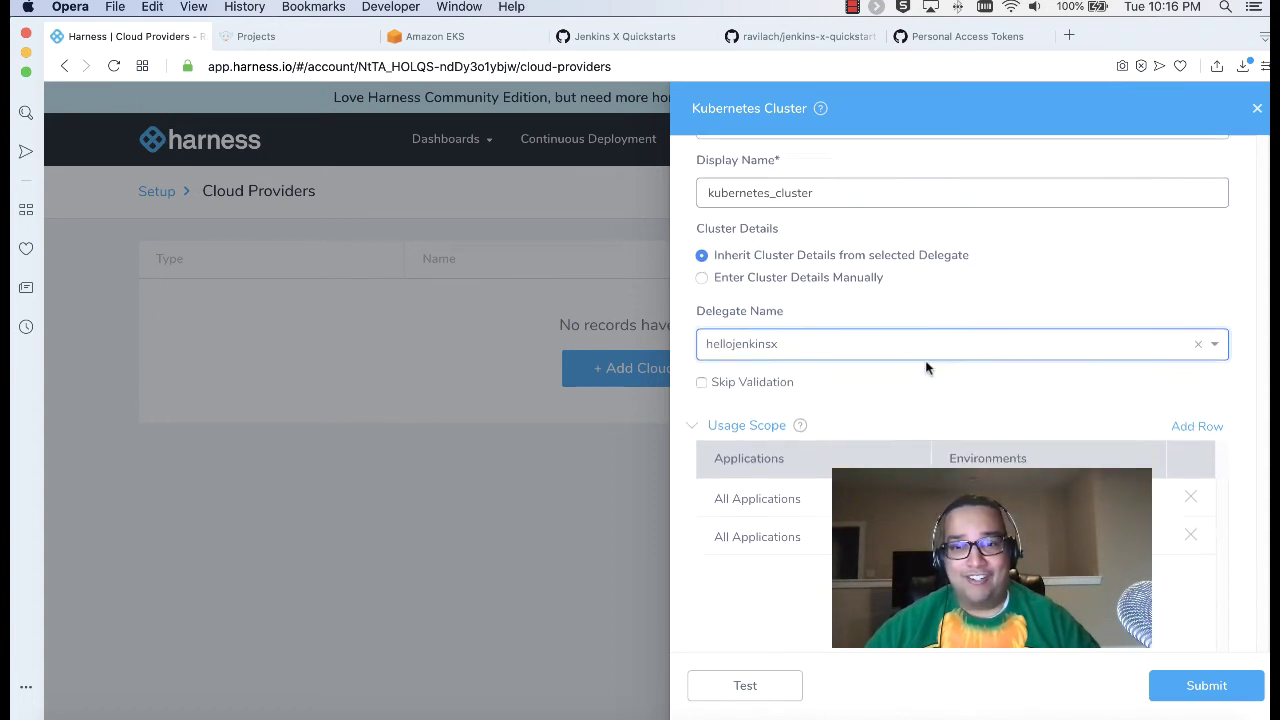
{"action": "left_click", "coordinate": [757, 683]}
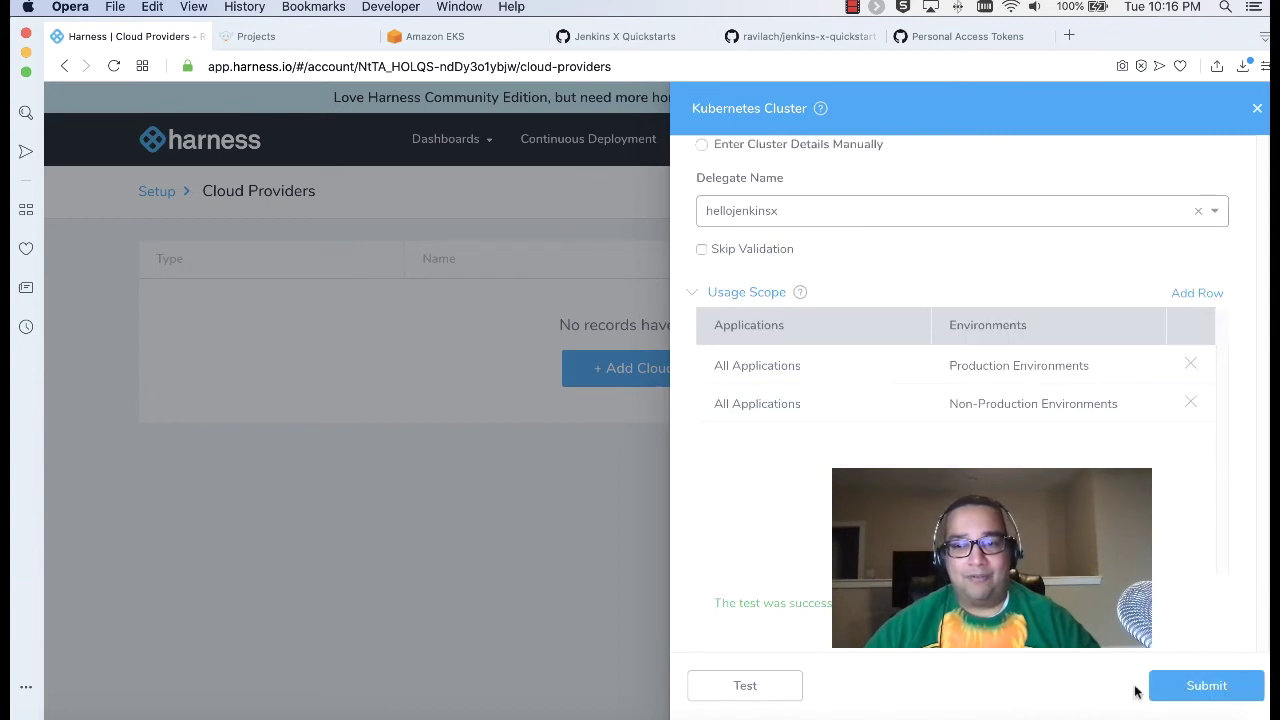
{"action": "left_click", "coordinate": [1170, 688]}
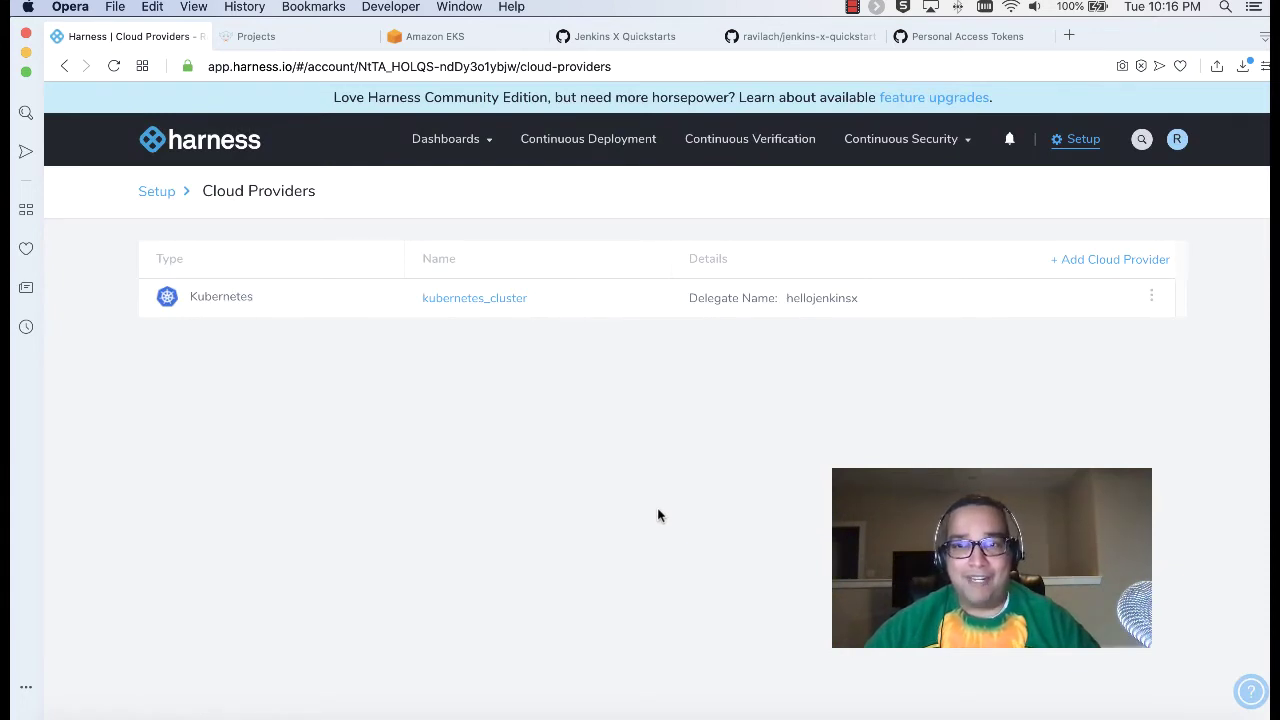
Step: Create a new application named Hello World
{"action": "left_click", "coordinate": [1080, 150]}
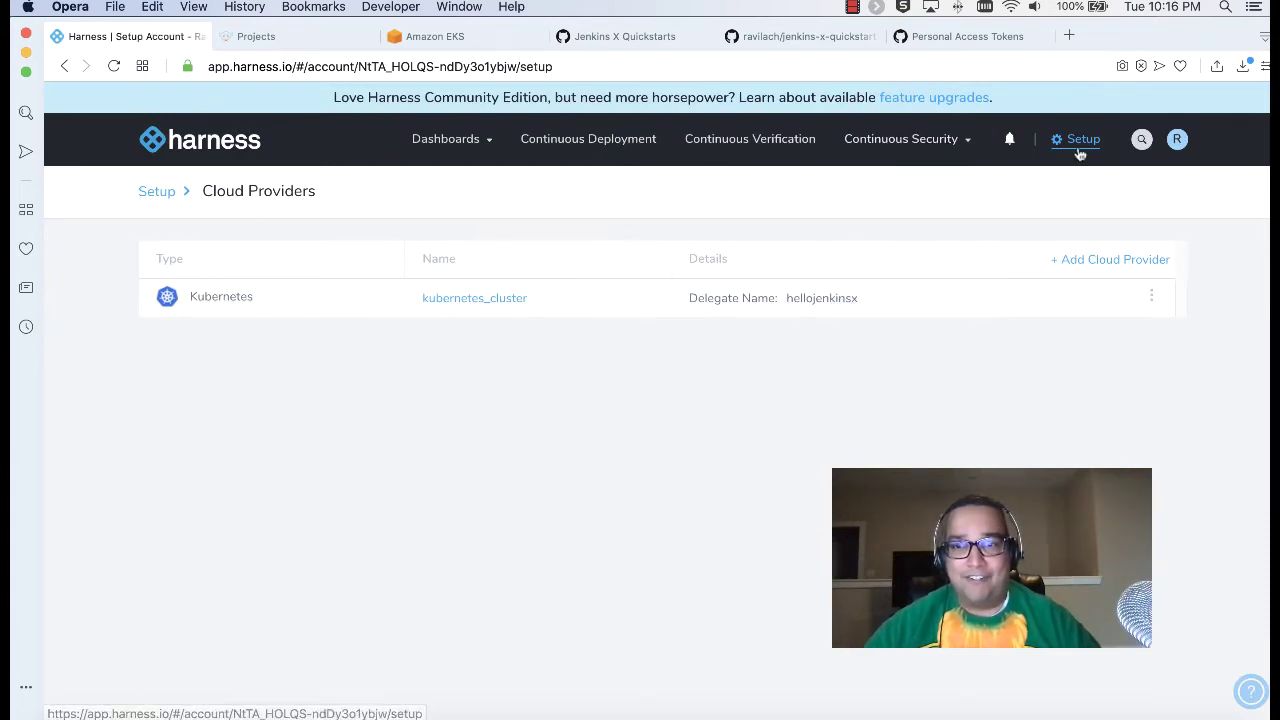
{"action": "left_click", "coordinate": [732, 272]}
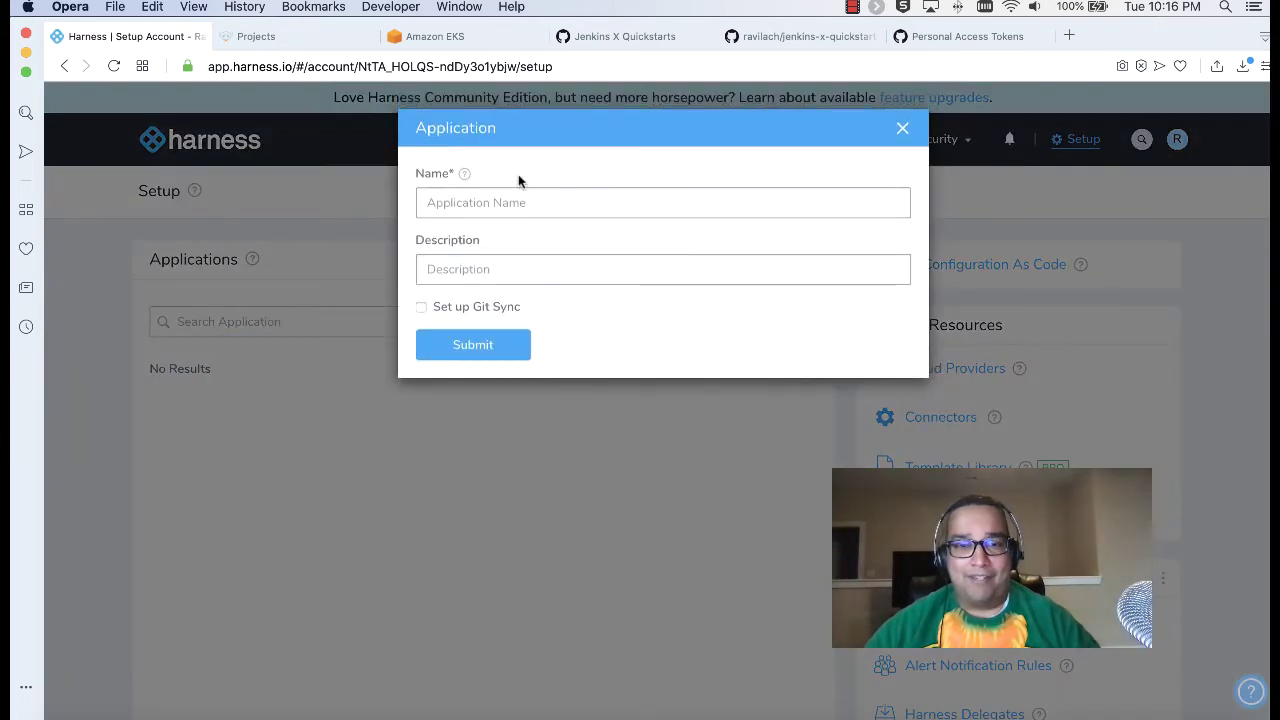
{"action": "left_click", "coordinate": [549, 203]}
{"action": "type", "text": "Hello World"}
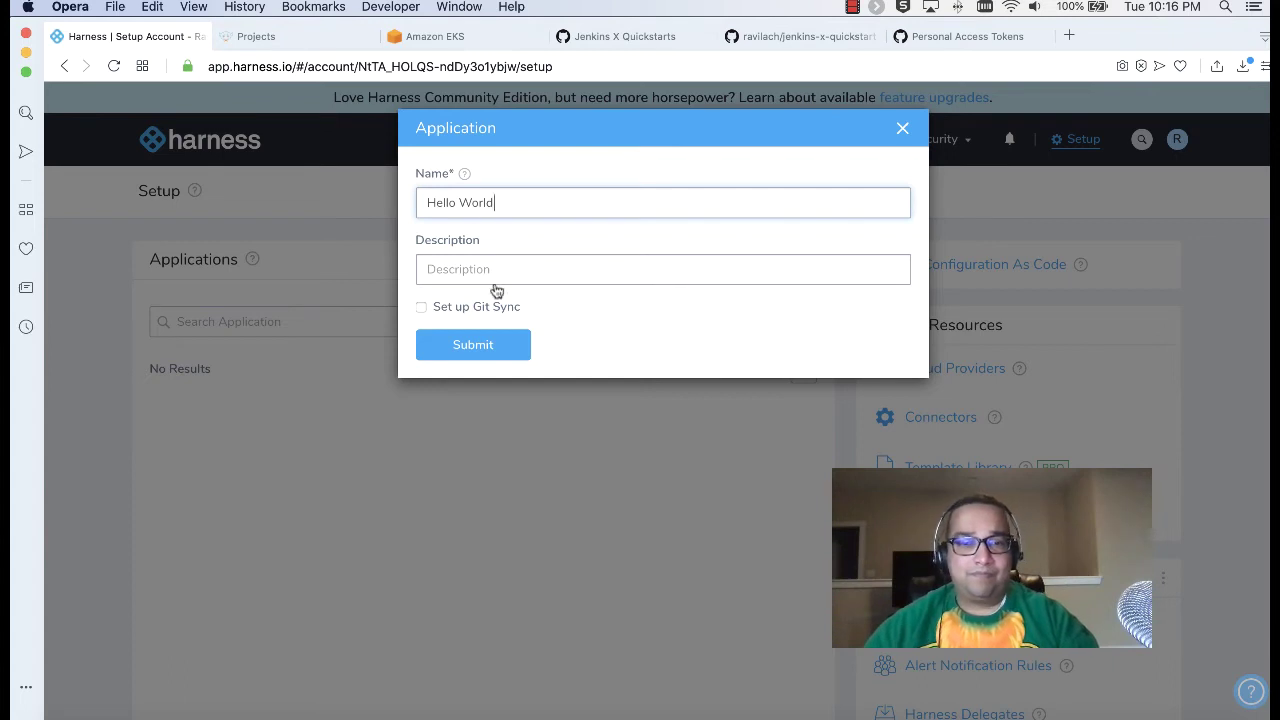
{"action": "left_click", "coordinate": [490, 344]}
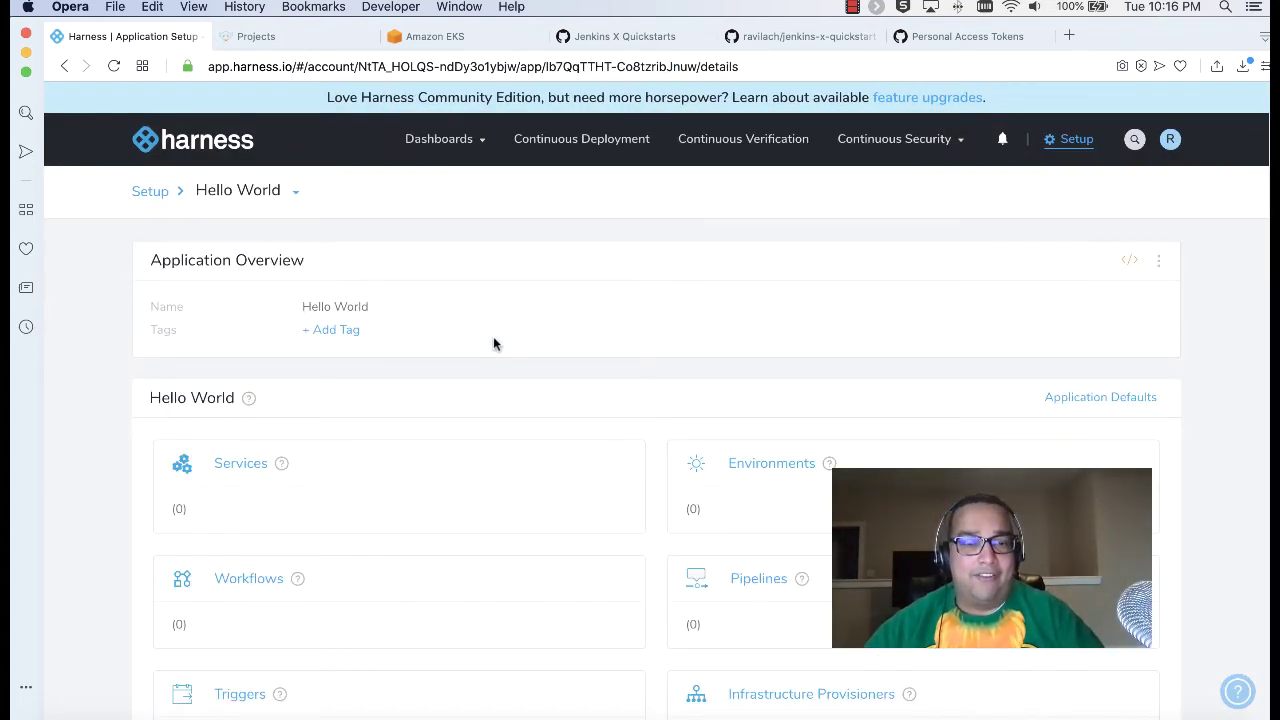
Step: Add a service named nginx to the Hello World application
{"action": "scroll", "coordinate": [493, 344], "scroll_direction": "down", "scroll_amount": 1}
{"action": "left_click", "coordinate": [255, 410]}
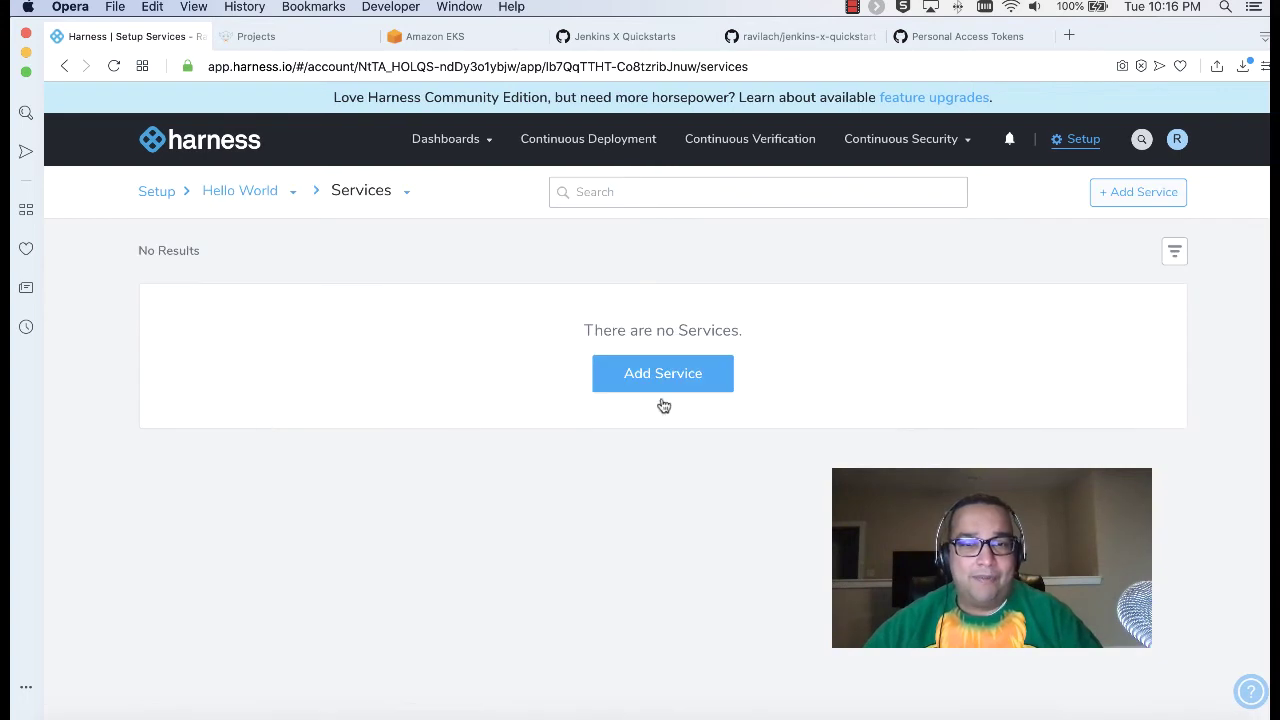
{"action": "left_click", "coordinate": [662, 385]}
{"action": "left_click", "coordinate": [512, 207]}
{"action": "type", "text": "nginx"}
{"action": "key", "text": "Tab"}
{"action": "type", "text": "ngi"}
{"action": "left_click", "coordinate": [489, 384]}
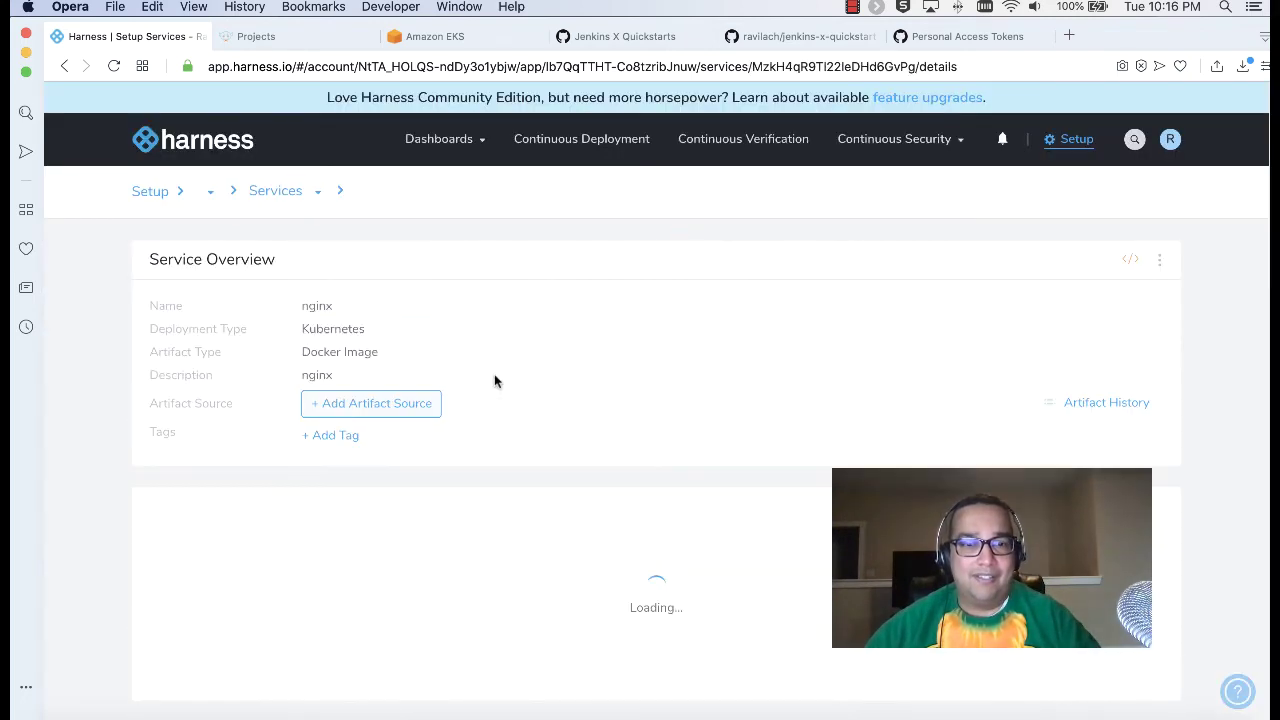
Step: Add a Docker Registry artifact source pulling library/nginx from Harness Docker Hub
{"action": "left_click", "coordinate": [401, 410]}
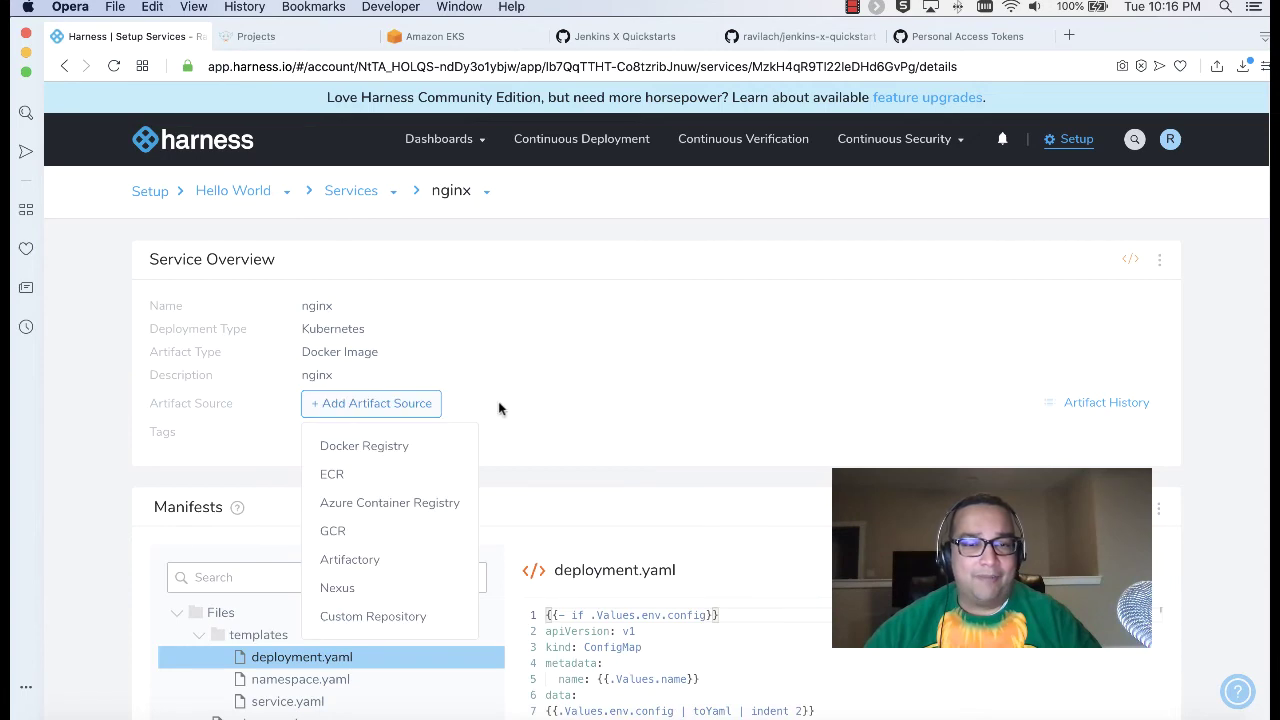
{"action": "left_click", "coordinate": [415, 458]}
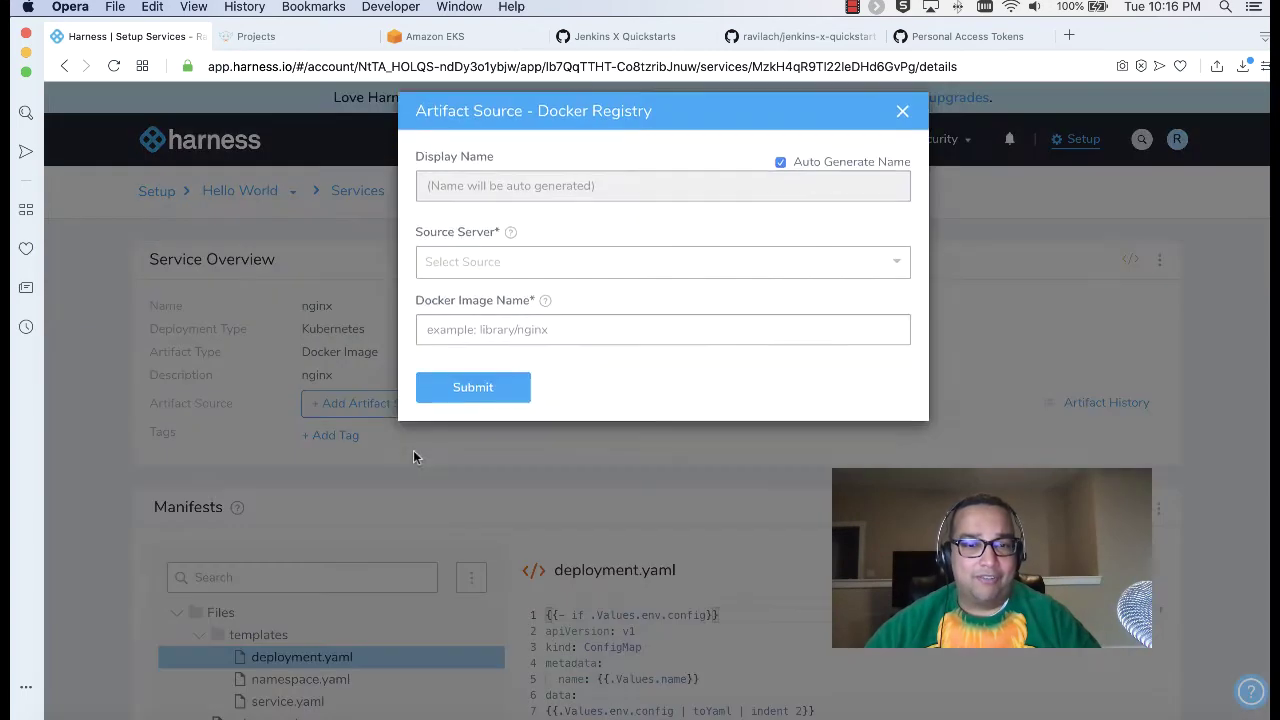
{"action": "left_click", "coordinate": [575, 280]}
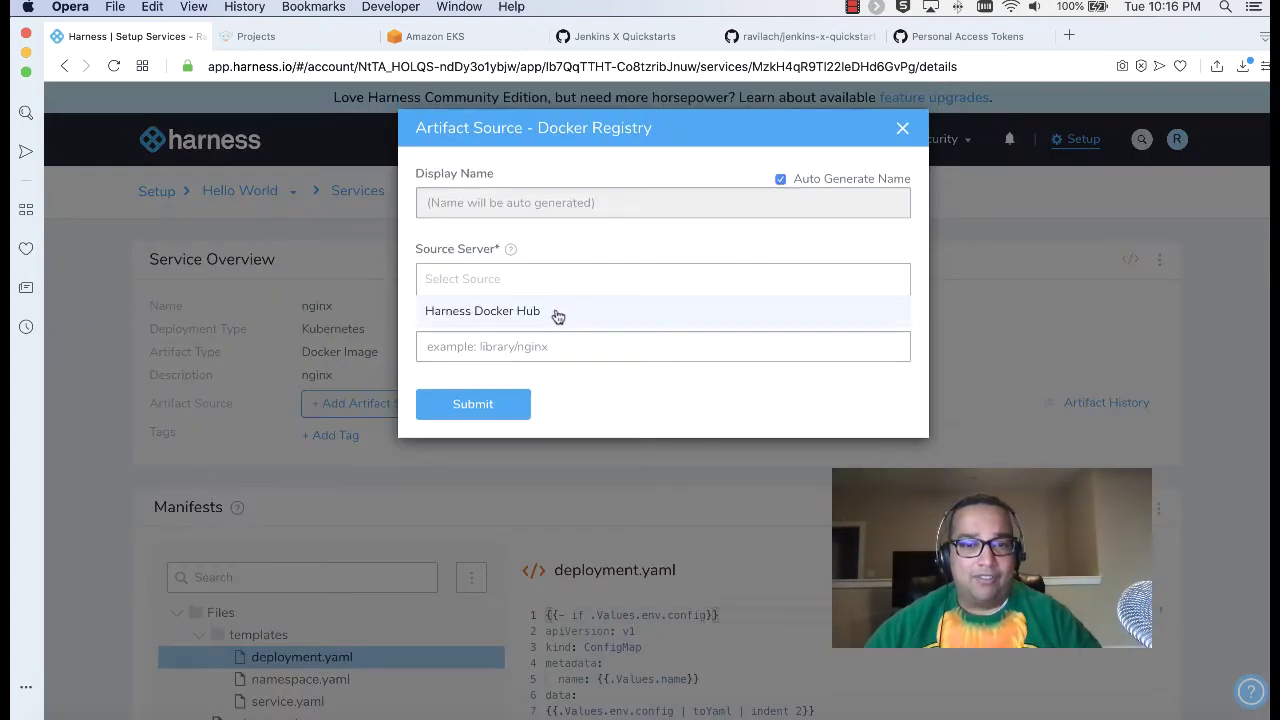
{"action": "left_click", "coordinate": [558, 312]}
{"action": "left_click", "coordinate": [571, 347]}
{"action": "type", "text": "librar"}
{"action": "type", "text": "/nginx"}
{"action": "left_click", "coordinate": [505, 408]}
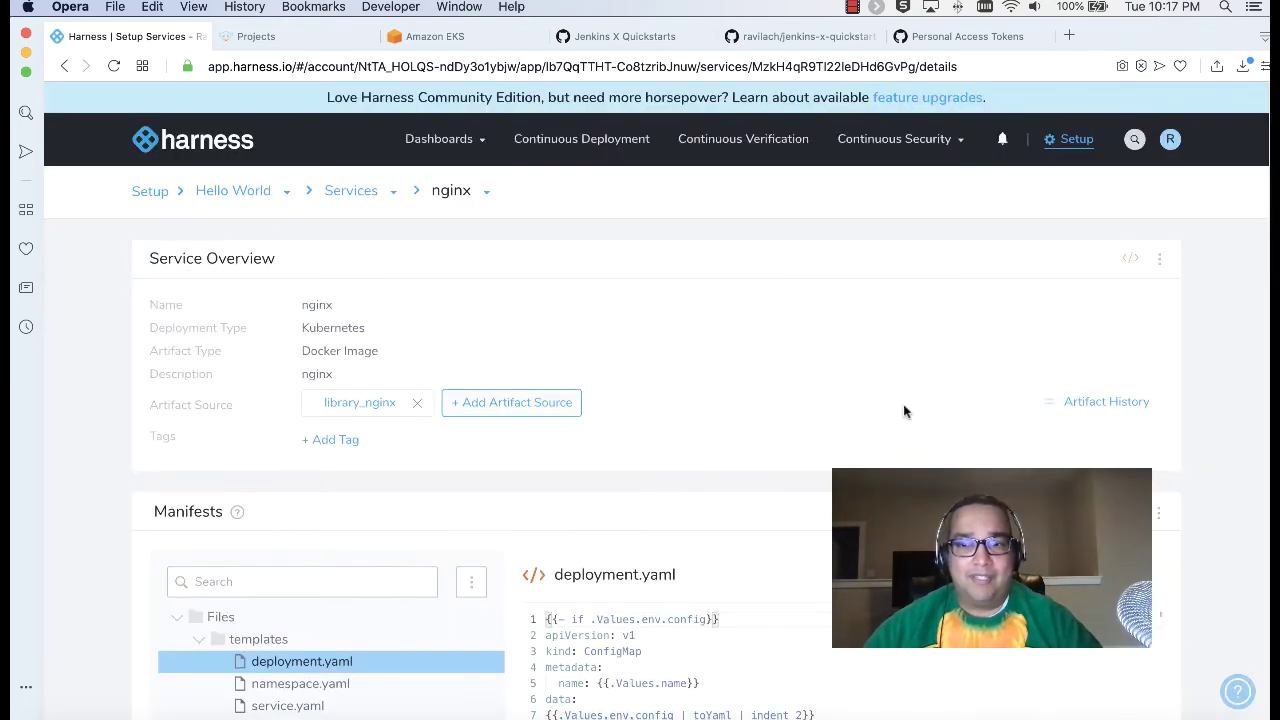
{"action": "scroll", "coordinate": [904, 405], "scroll_direction": "down", "scroll_amount": 5}
{"action": "scroll", "coordinate": [904, 405], "scroll_direction": "down", "scroll_amount": 5}
{"action": "scroll", "coordinate": [898, 409], "scroll_direction": "up", "scroll_amount": 10}
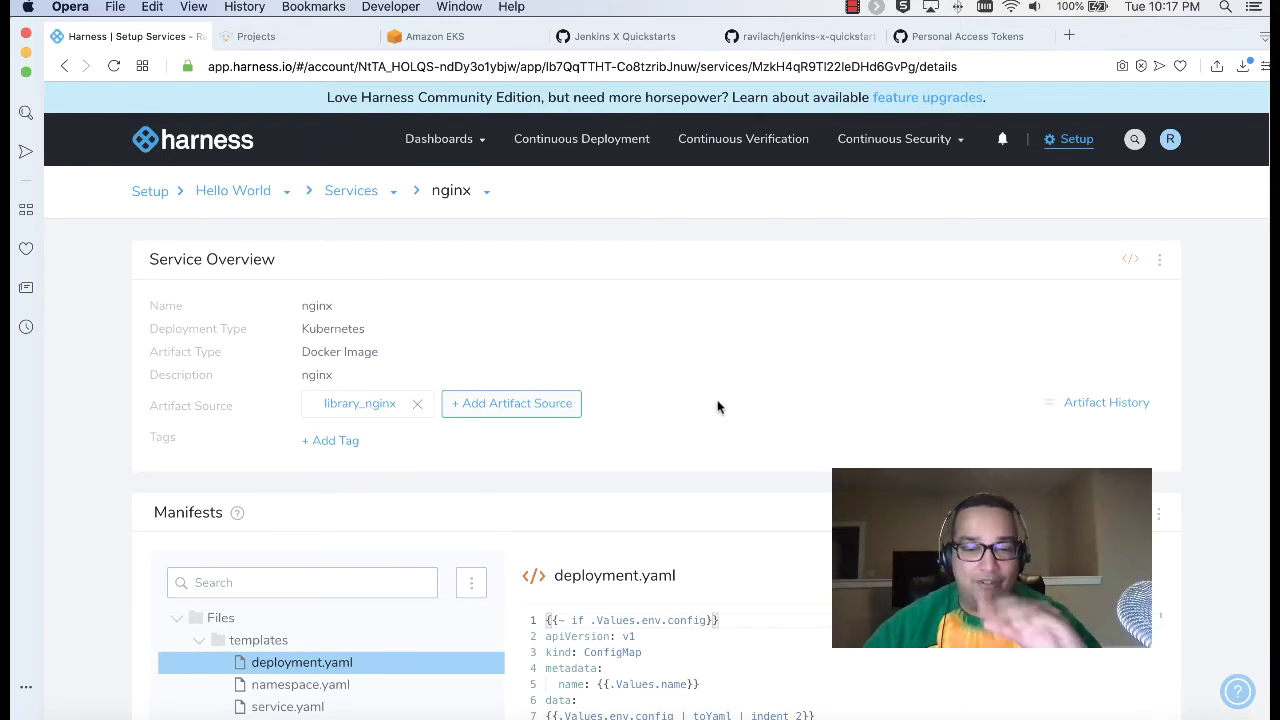
{"action": "scroll", "coordinate": [1252, 474], "scroll_direction": "down", "scroll_amount": 10}
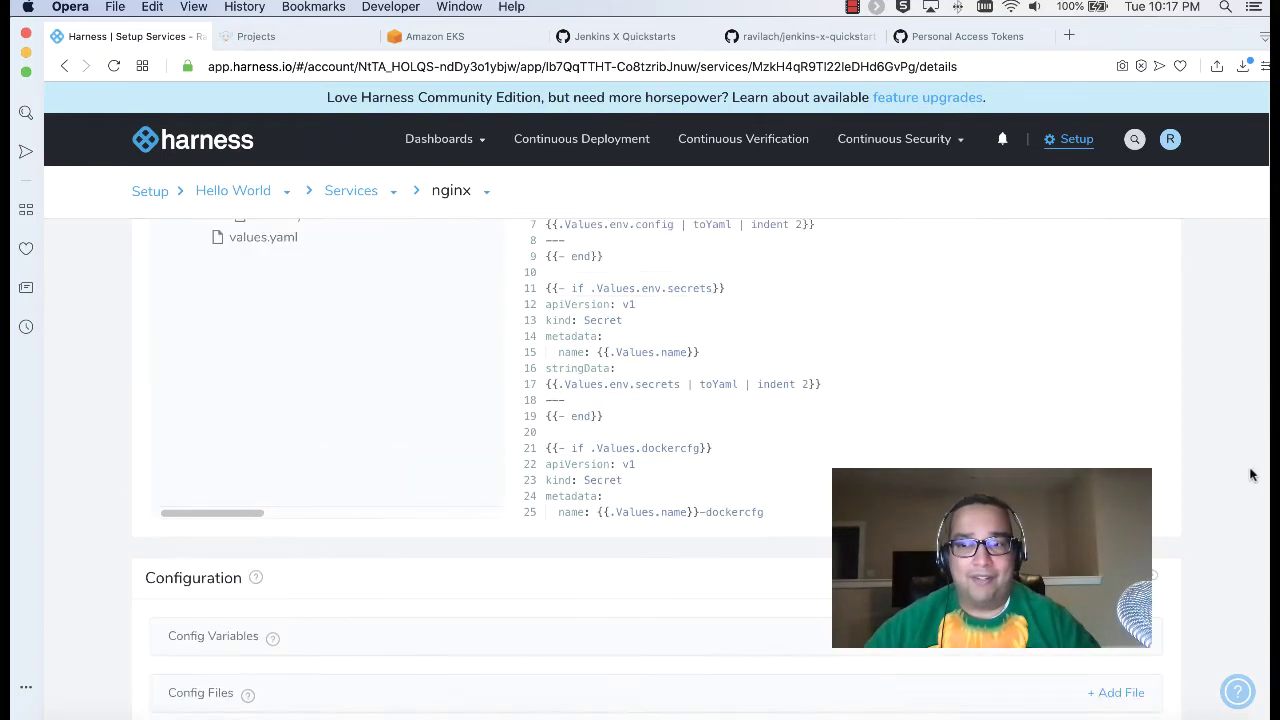
{"action": "scroll", "coordinate": [1252, 475], "scroll_direction": "up", "scroll_amount": 10}
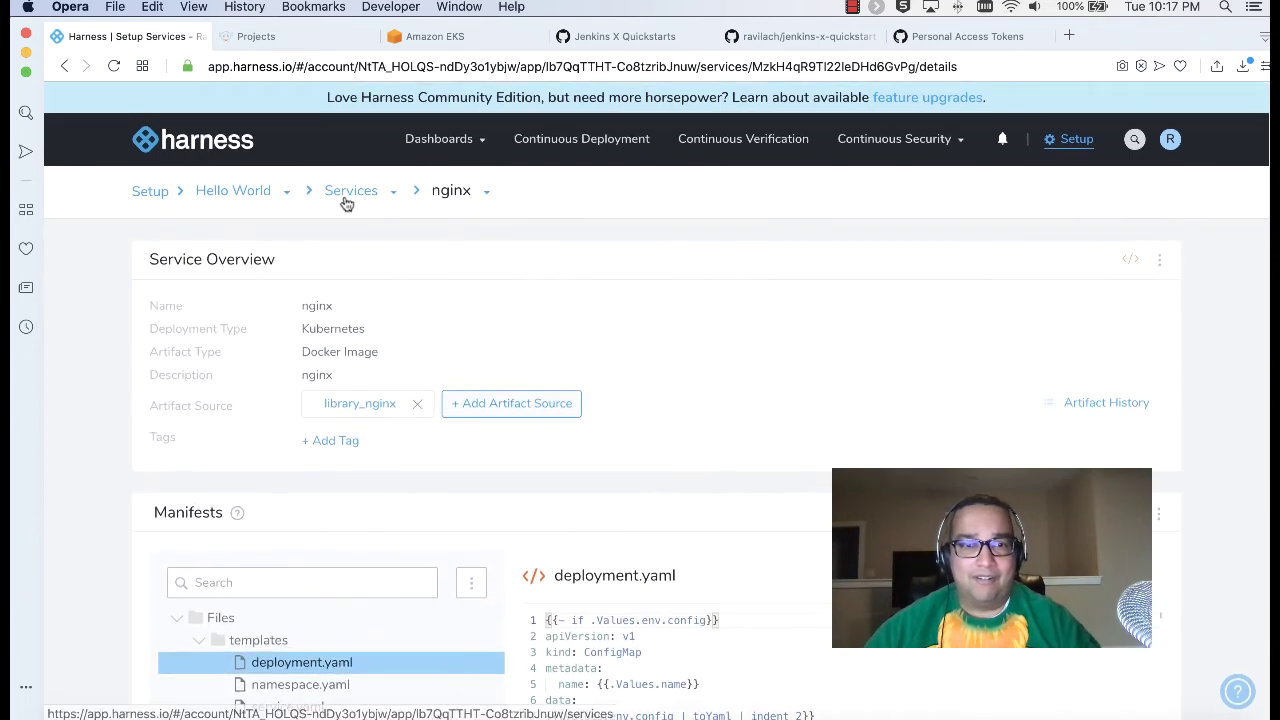
Step: Create a Non-Production environment named dev in Hello World
{"action": "left_click", "coordinate": [245, 197]}
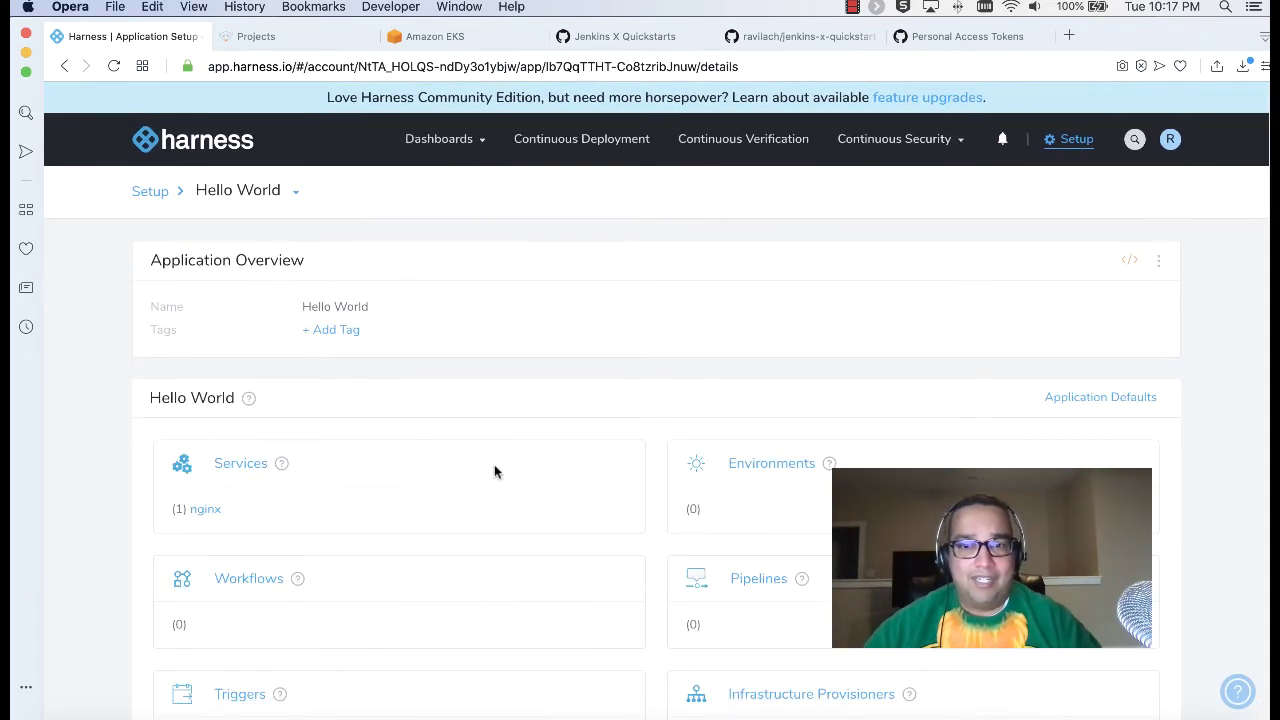
{"action": "scroll", "coordinate": [560, 457], "scroll_direction": "down", "scroll_amount": 2}
{"action": "left_click", "coordinate": [763, 352]}
{"action": "left_click", "coordinate": [626, 365]}
{"action": "left_click", "coordinate": [500, 204]}
{"action": "type", "text": "dev"}
{"action": "left_click", "coordinate": [505, 272]}
{"action": "type", "text": "d"}
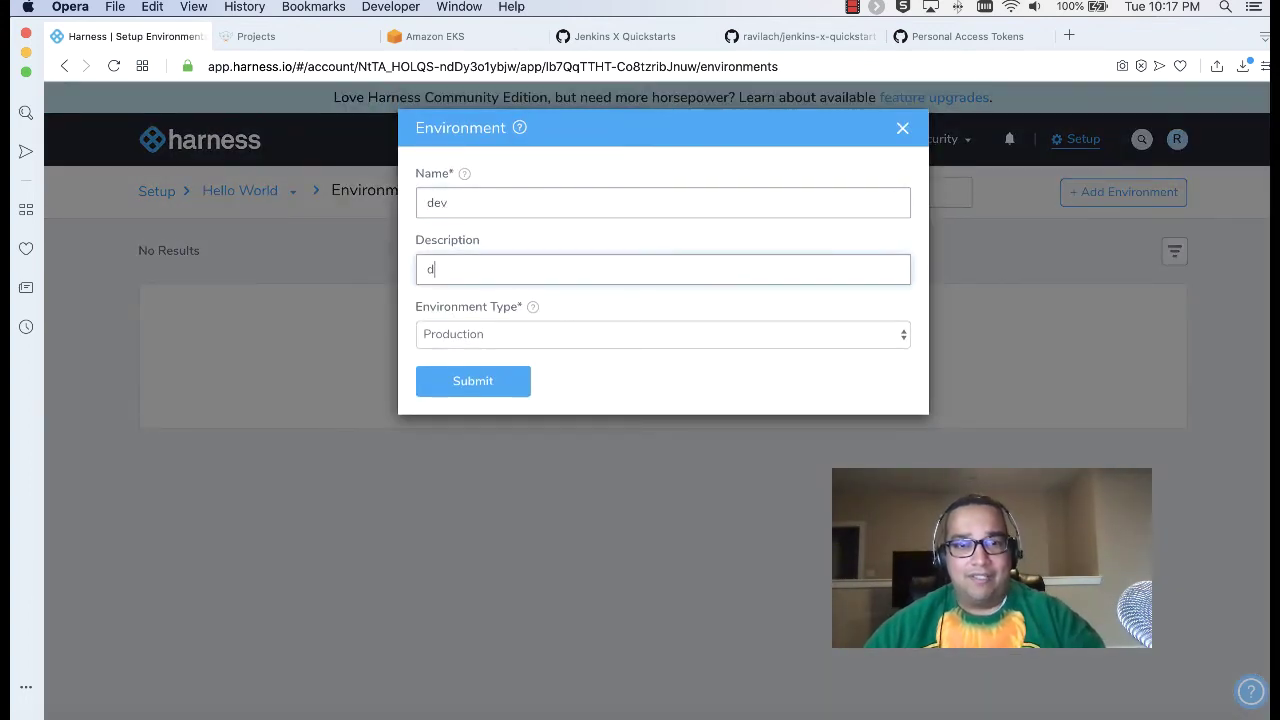
{"action": "left_click", "coordinate": [517, 336]}
{"action": "left_click", "coordinate": [514, 354]}
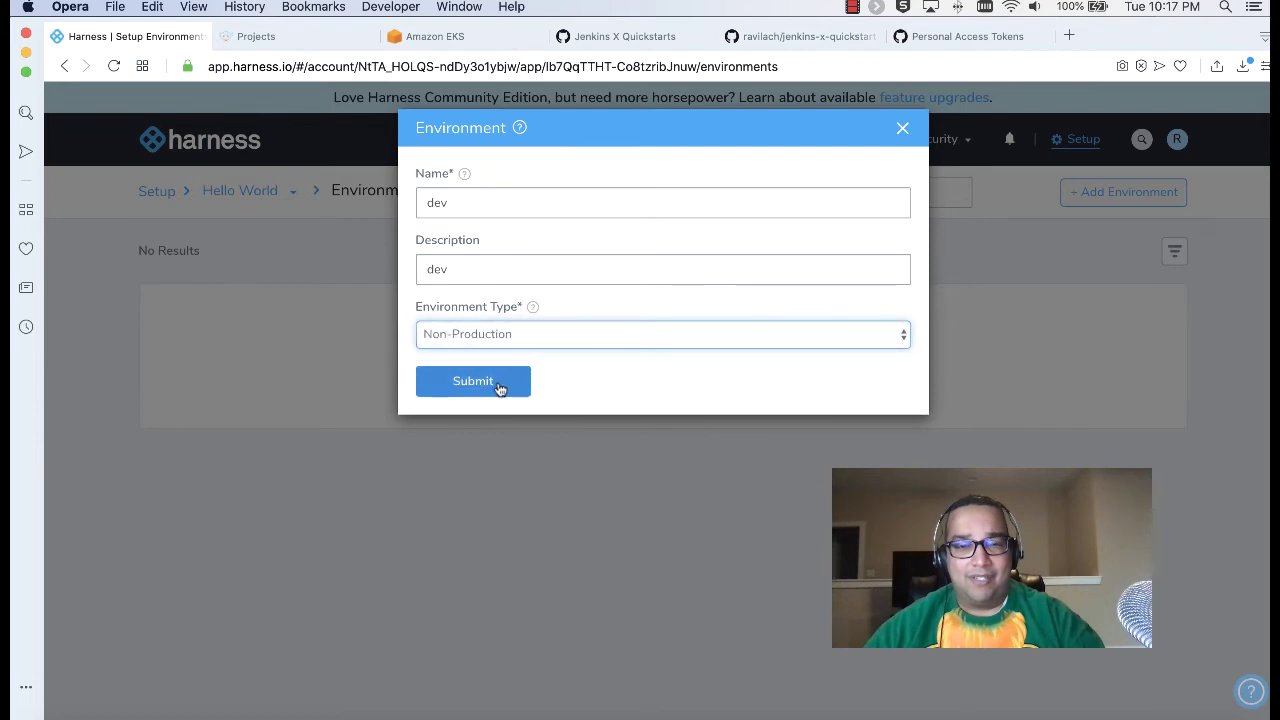
{"action": "left_click", "coordinate": [500, 384]}
Step: Add infrastructure definition deploy-zone: Kubernetes Cluster, Kubernetes deployment type, kubernetes_cluster provider
{"action": "scroll", "coordinate": [761, 379], "scroll_direction": "down", "scroll_amount": 1}
{"action": "scroll", "coordinate": [761, 379], "scroll_direction": "down", "scroll_amount": 1}
{"action": "left_click", "coordinate": [621, 437]}
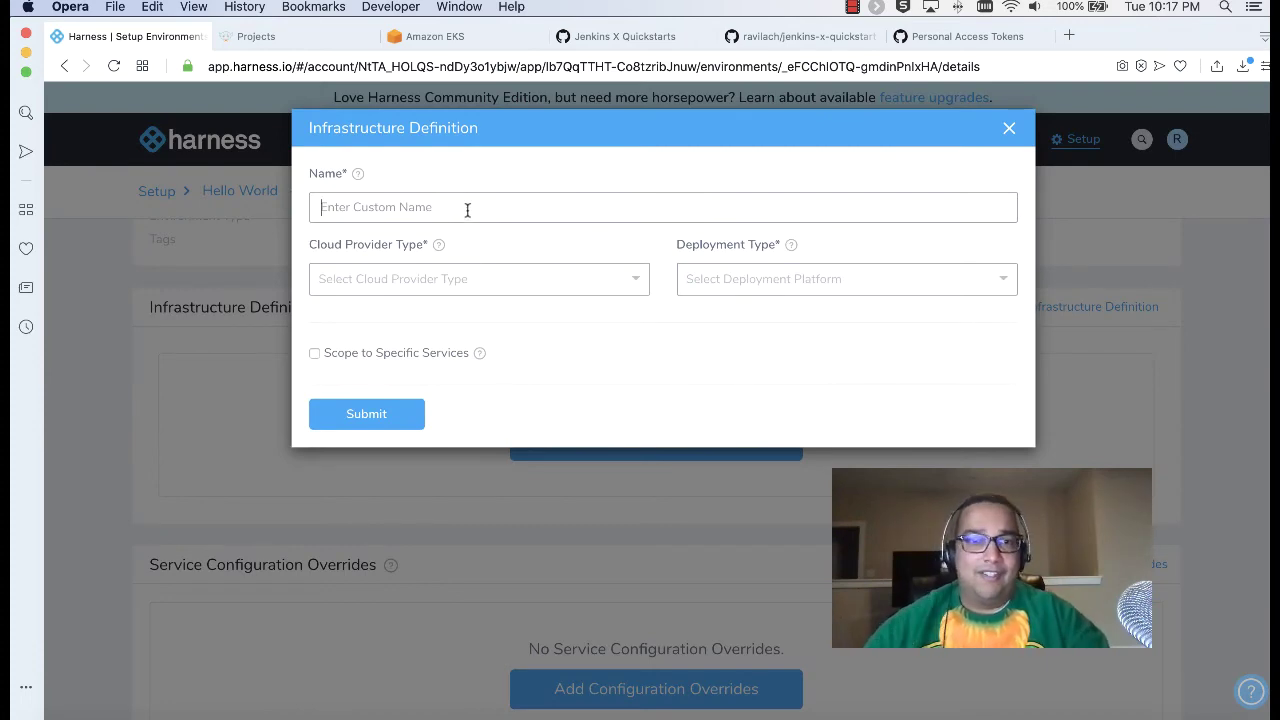
{"action": "key", "text": "ctrl+Tab"}
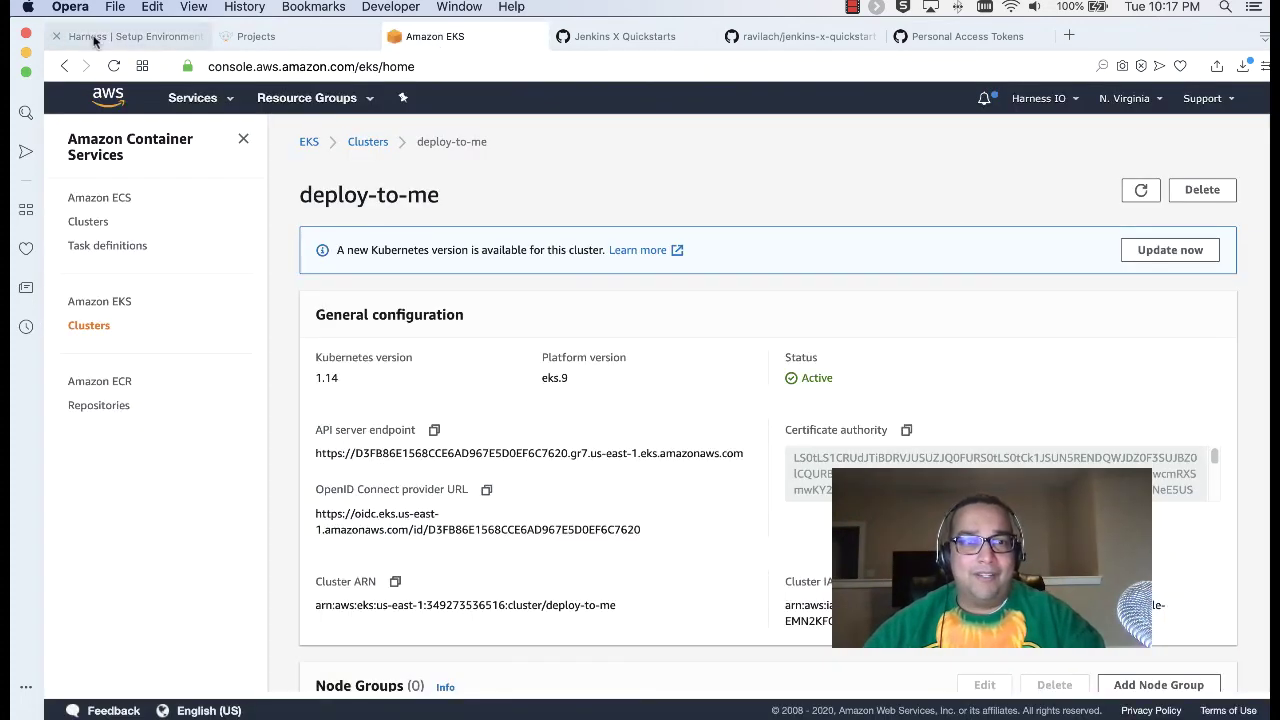
{"action": "left_click", "coordinate": [93, 38]}
{"action": "type", "text": "depl"}
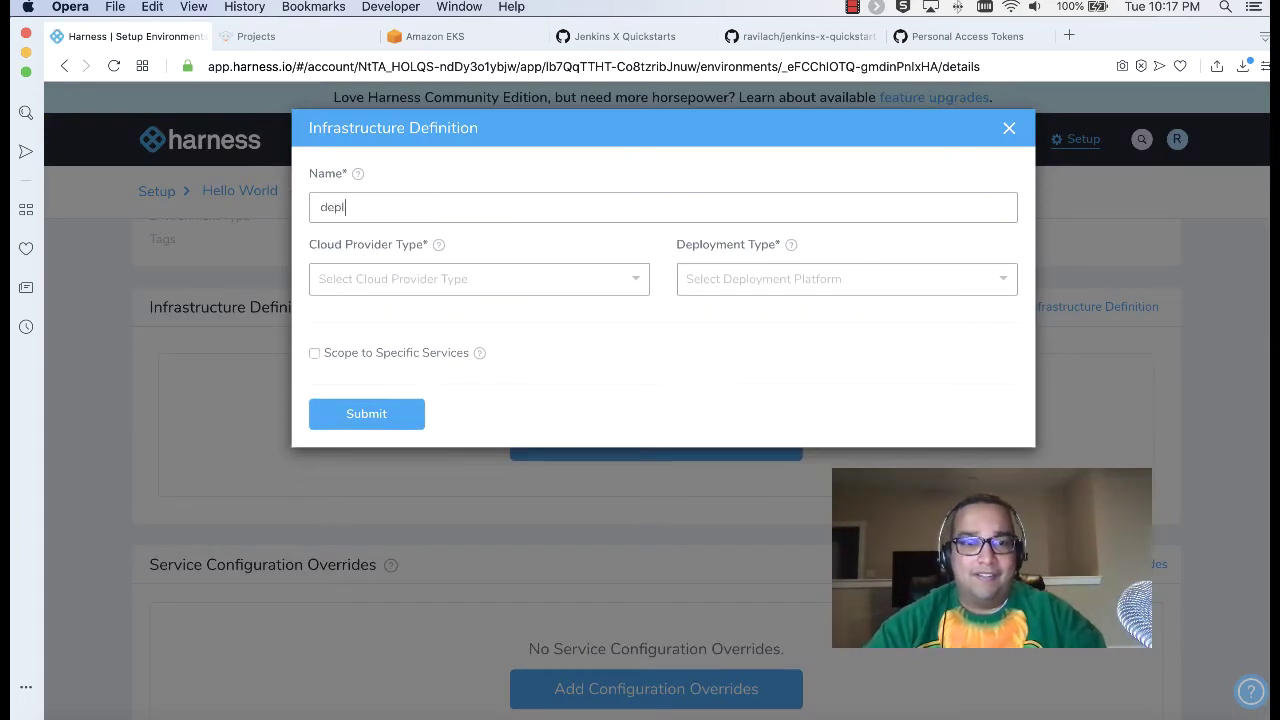
{"action": "type", "text": "oy-zone"}
{"action": "left_click", "coordinate": [471, 280]}
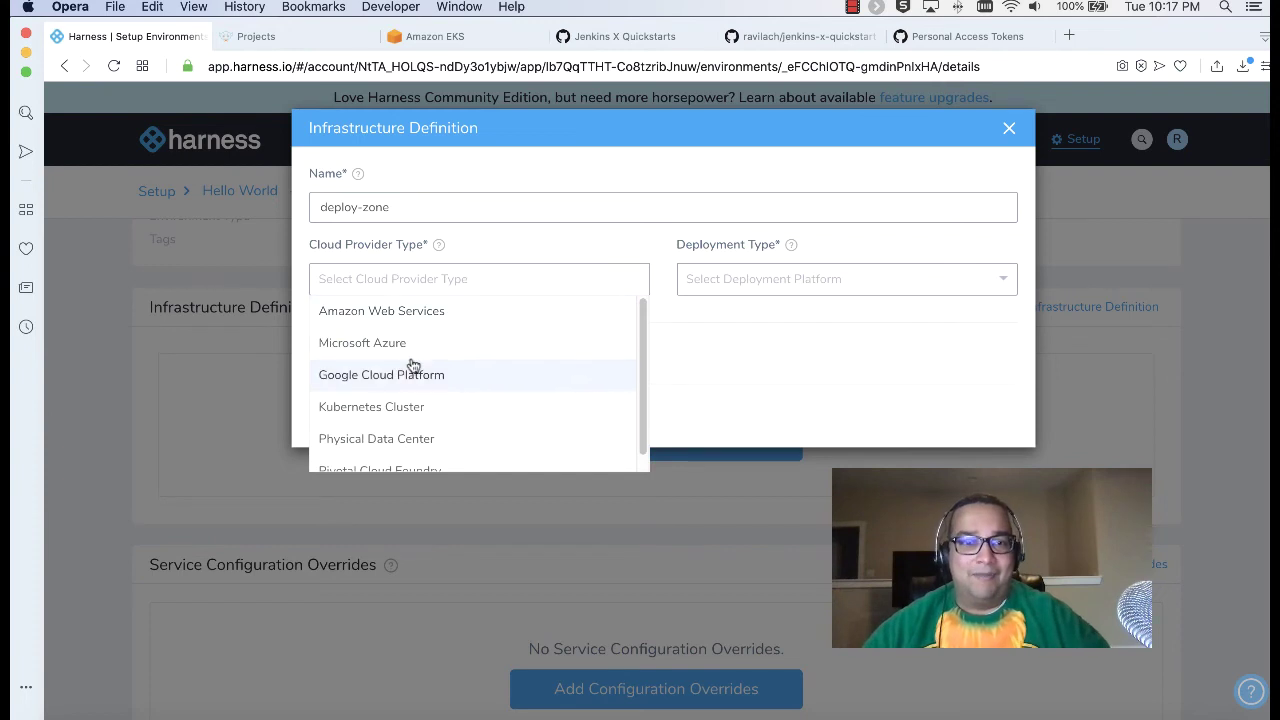
{"action": "left_click", "coordinate": [423, 408]}
{"action": "left_click", "coordinate": [801, 282]}
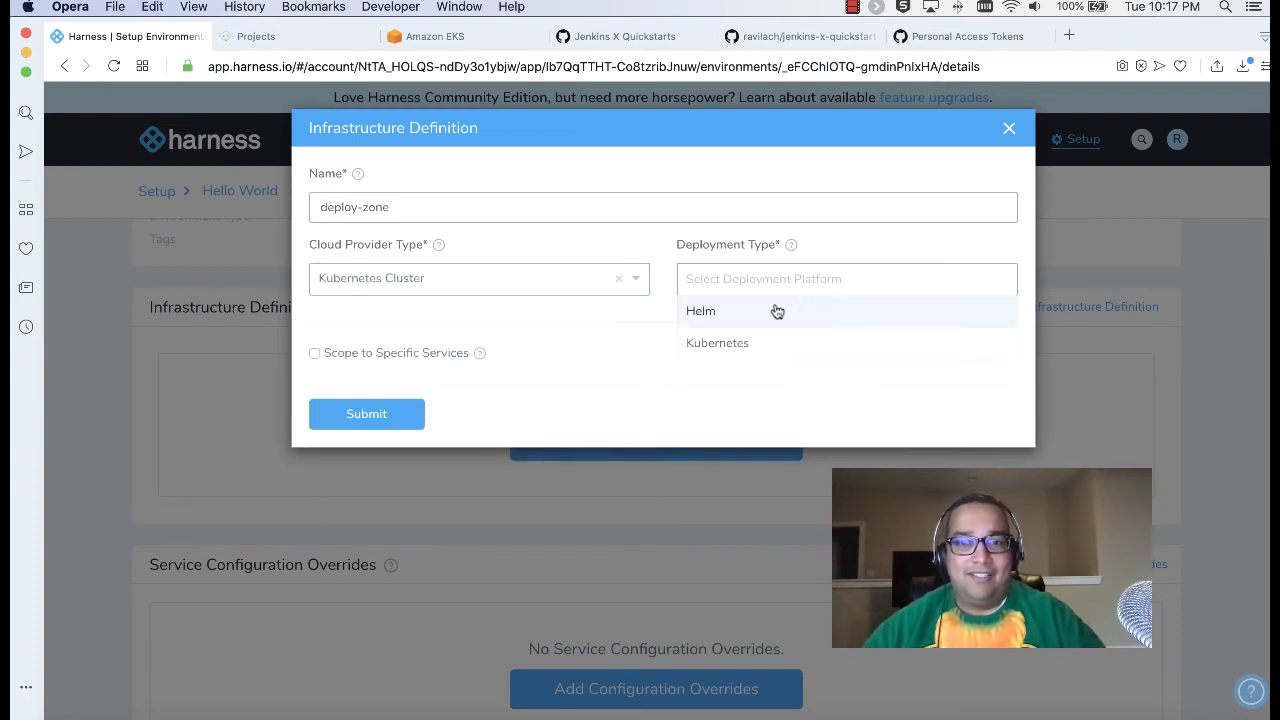
{"action": "left_click", "coordinate": [757, 342]}
{"action": "left_click", "coordinate": [515, 387]}
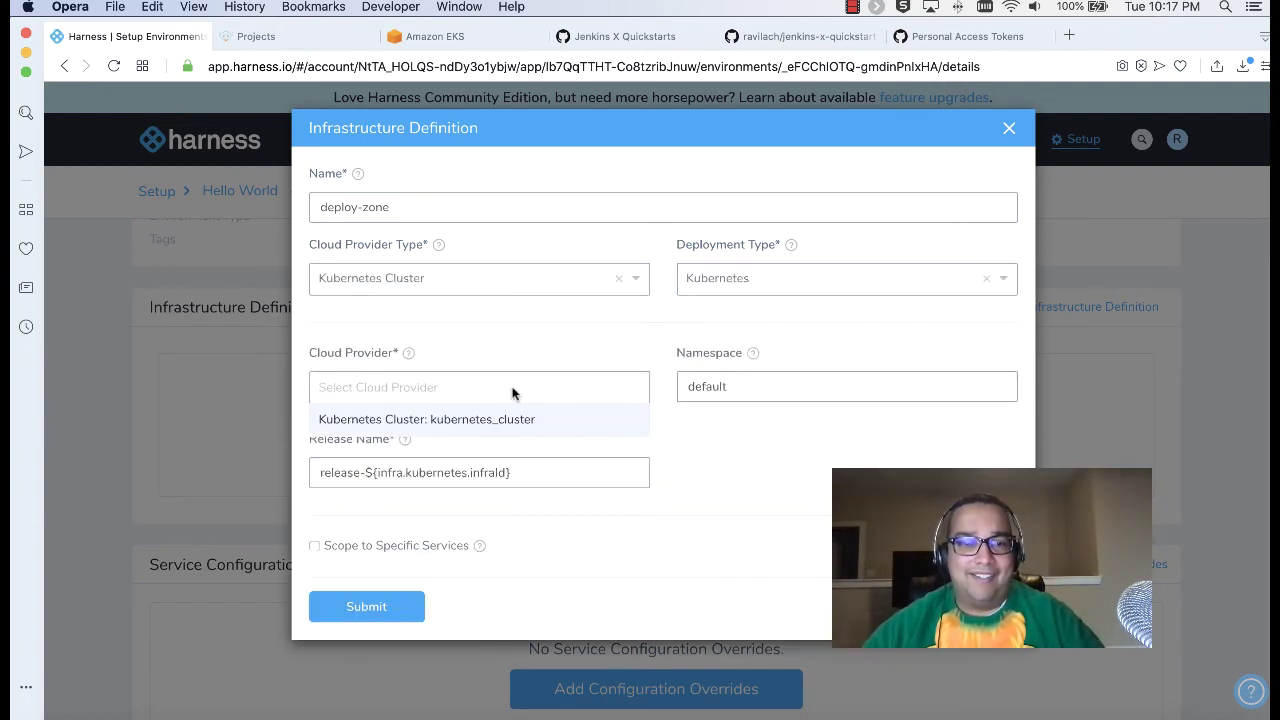
{"action": "left_click", "coordinate": [455, 425]}
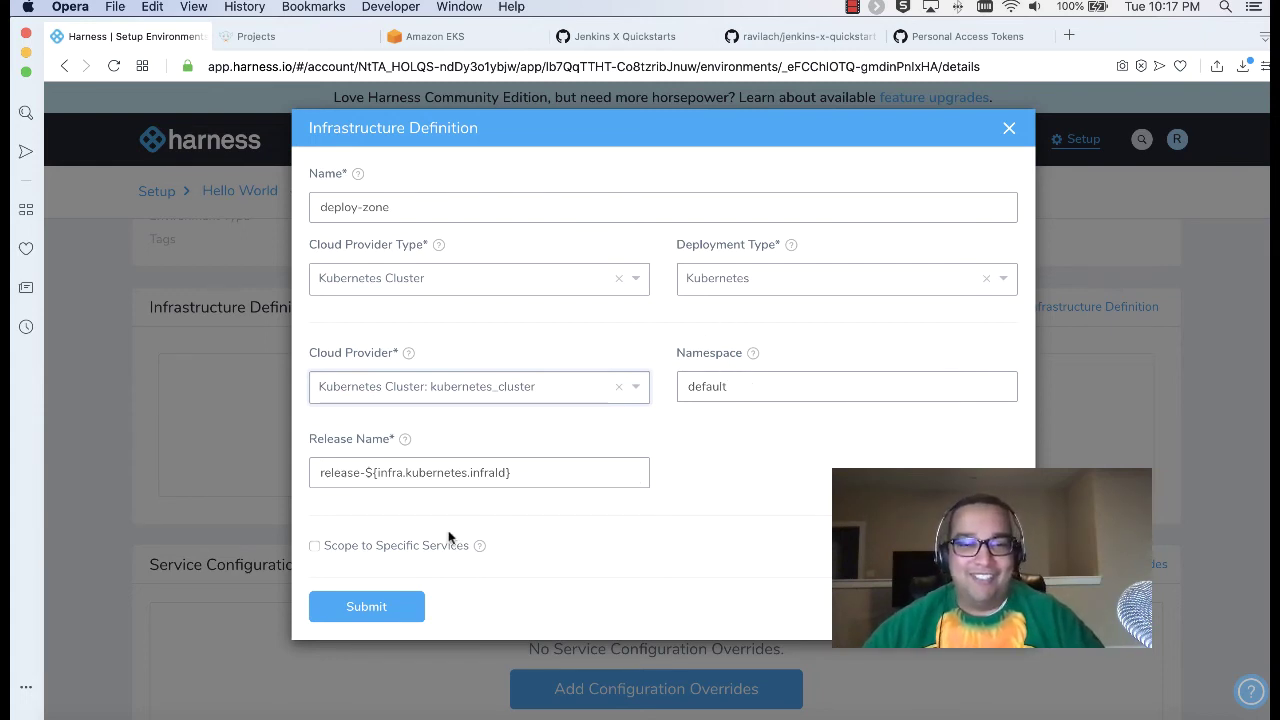
{"action": "left_click", "coordinate": [365, 610]}
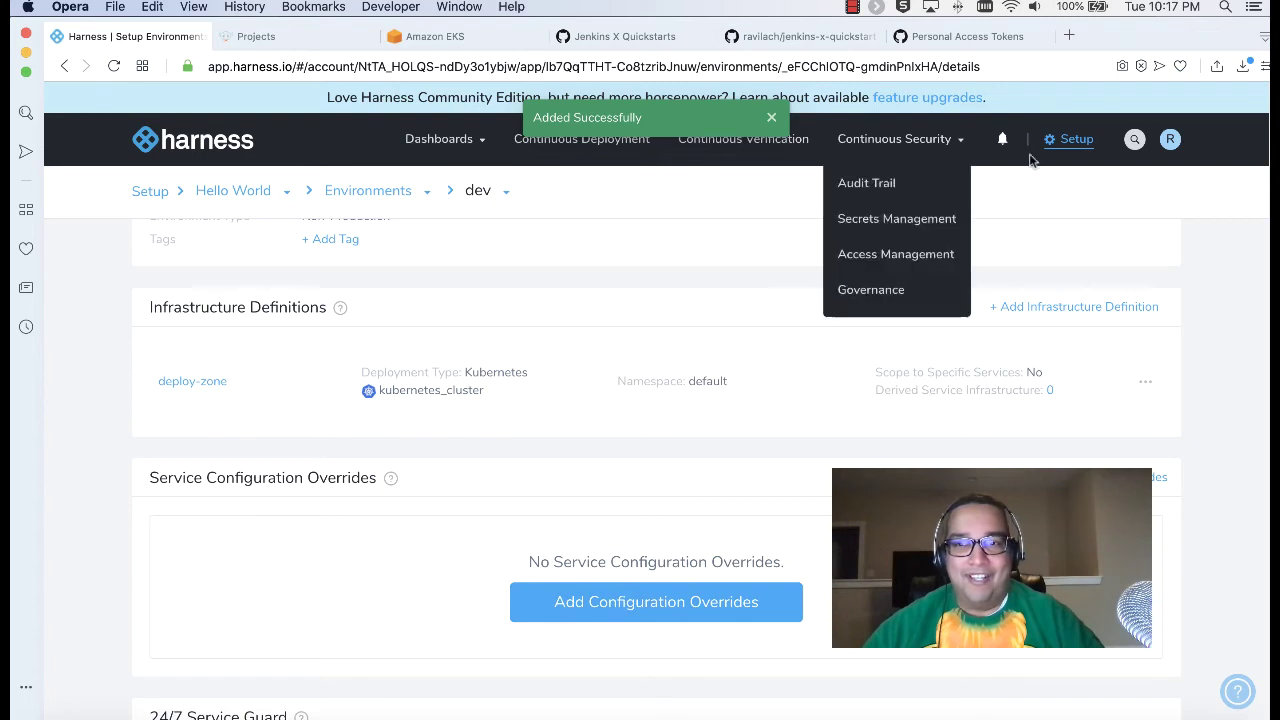
Step: Start a new Hello World workflow named Go for Gold of type Rolling Deployment
{"action": "left_click", "coordinate": [247, 191]}
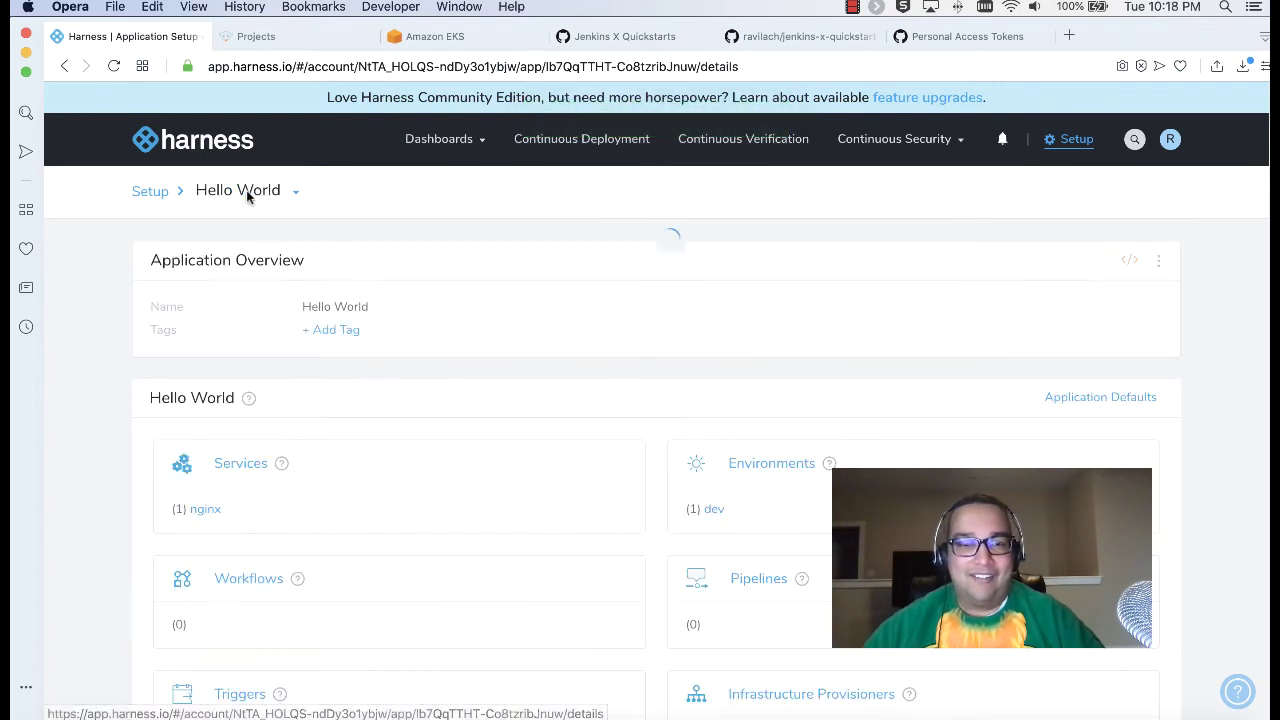
{"action": "left_click", "coordinate": [263, 518]}
{"action": "left_click", "coordinate": [617, 377]}
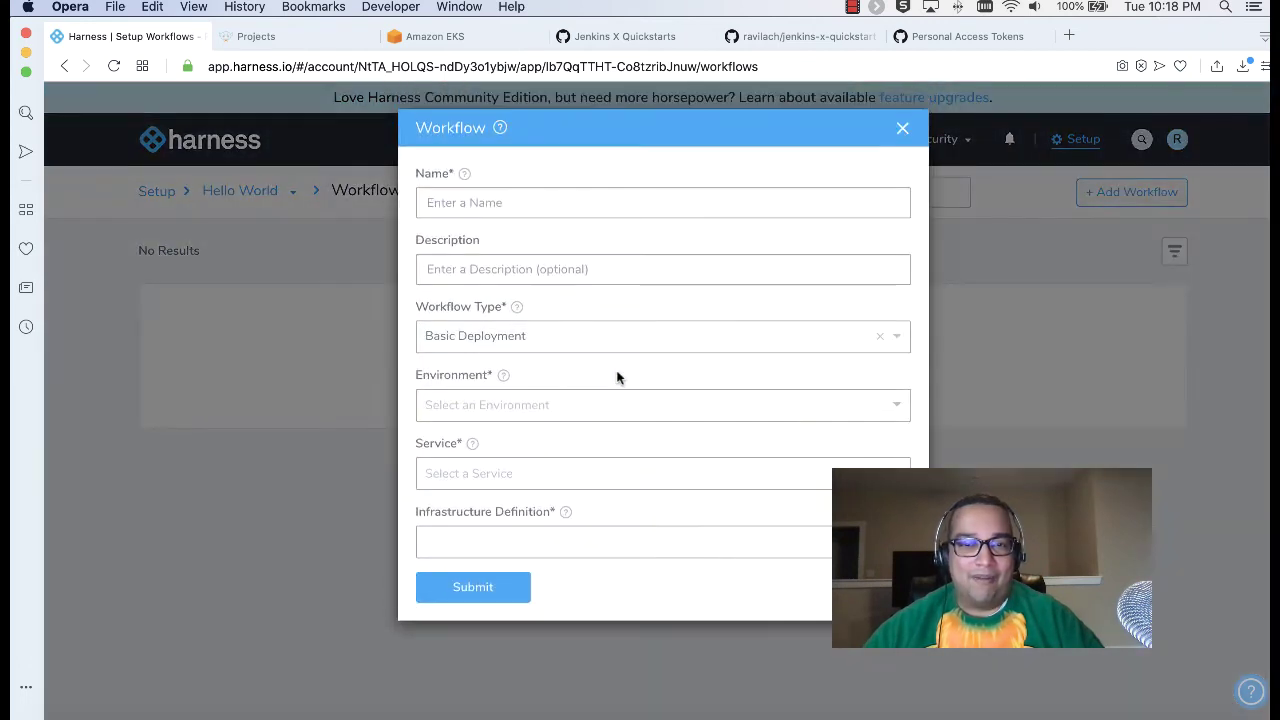
{"action": "left_click", "coordinate": [527, 202]}
{"action": "type", "text": "Go for Gold"}
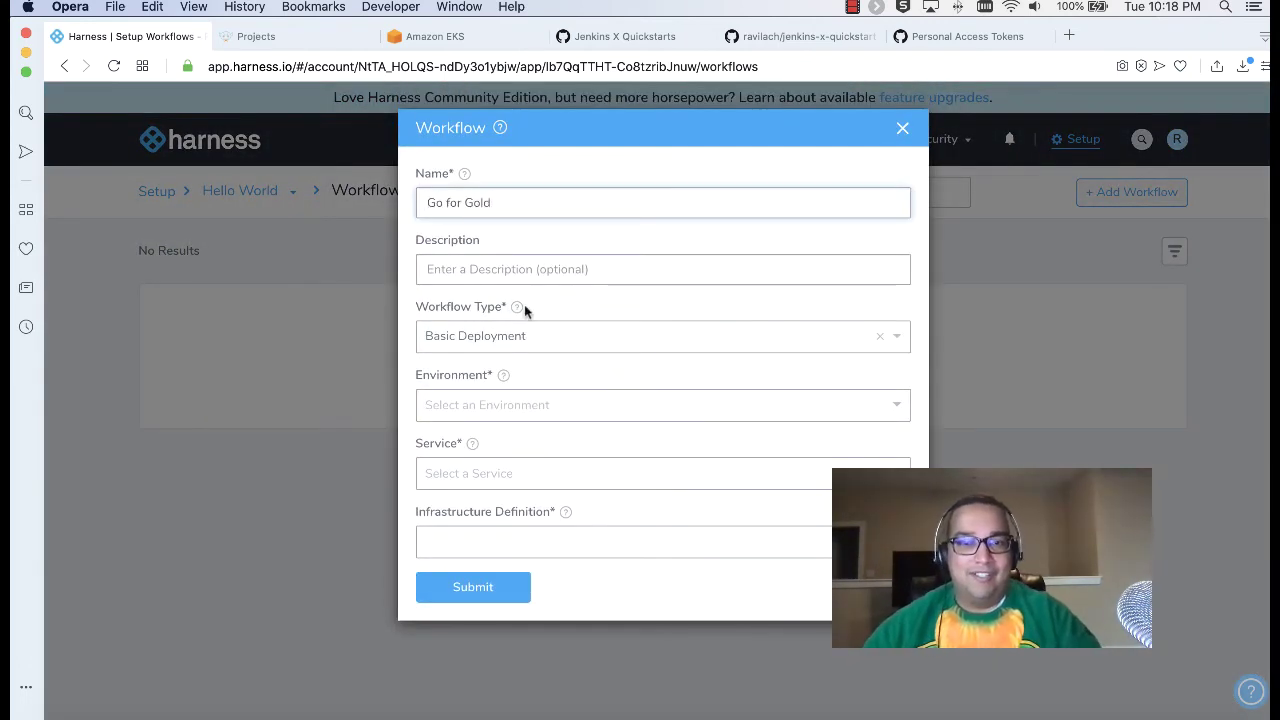
{"action": "left_click", "coordinate": [545, 339]}
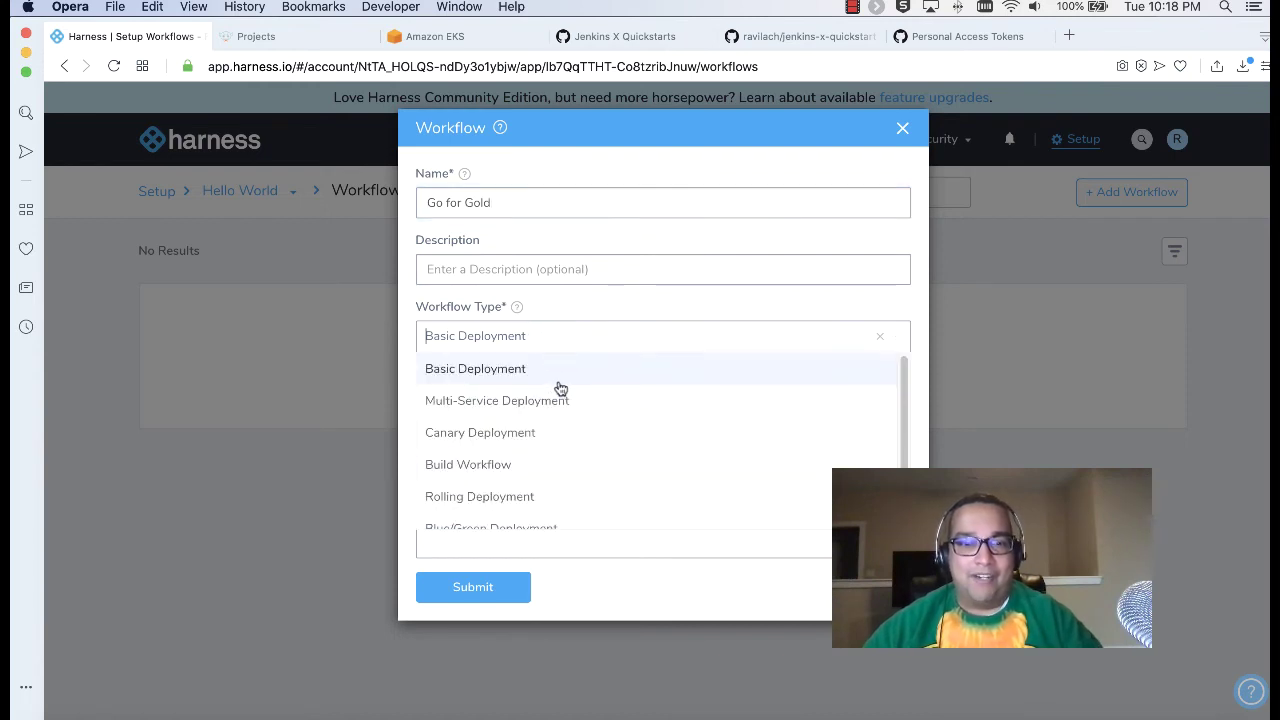
{"action": "scroll", "coordinate": [557, 386], "scroll_direction": "down", "scroll_amount": 1}
{"action": "left_click", "coordinate": [486, 481]}
Step: Target the workflow at dev, nginx and deploy-zone, and create it
{"action": "left_click", "coordinate": [546, 408]}
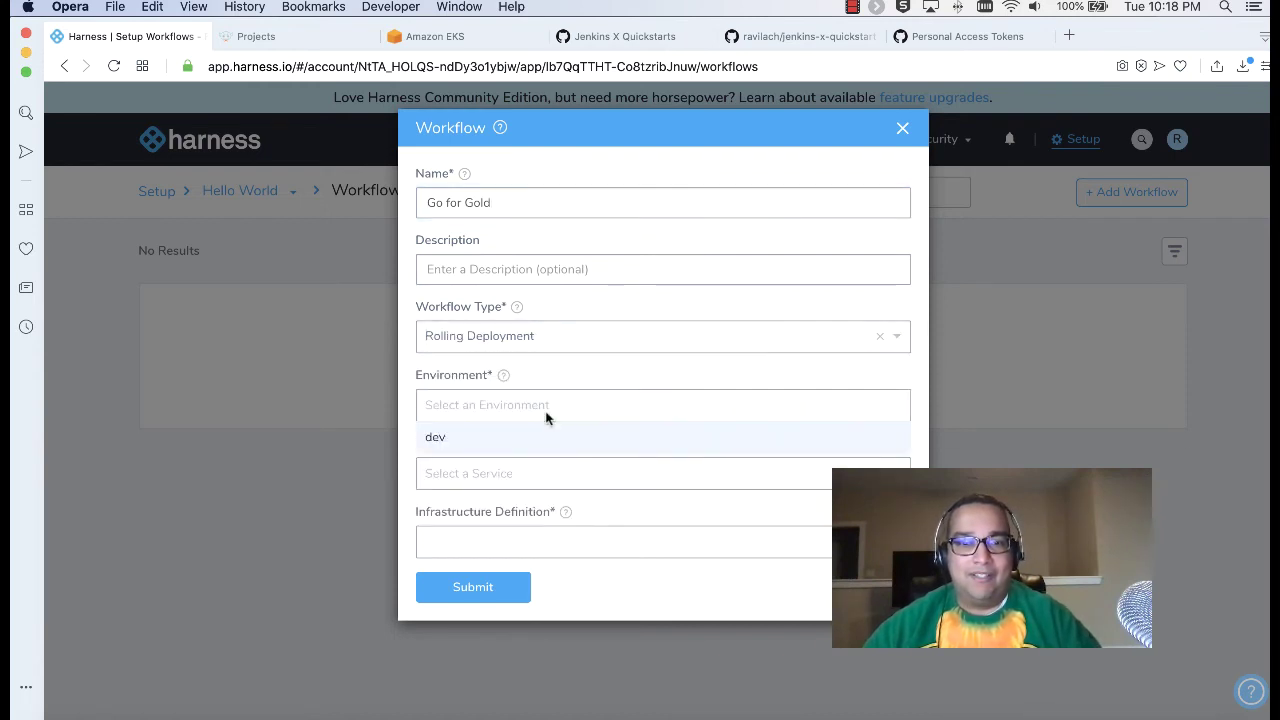
{"action": "left_click", "coordinate": [524, 432]}
{"action": "left_click", "coordinate": [522, 473]}
{"action": "left_click", "coordinate": [497, 507]}
{"action": "left_click", "coordinate": [574, 540]}
{"action": "left_click", "coordinate": [555, 572]}
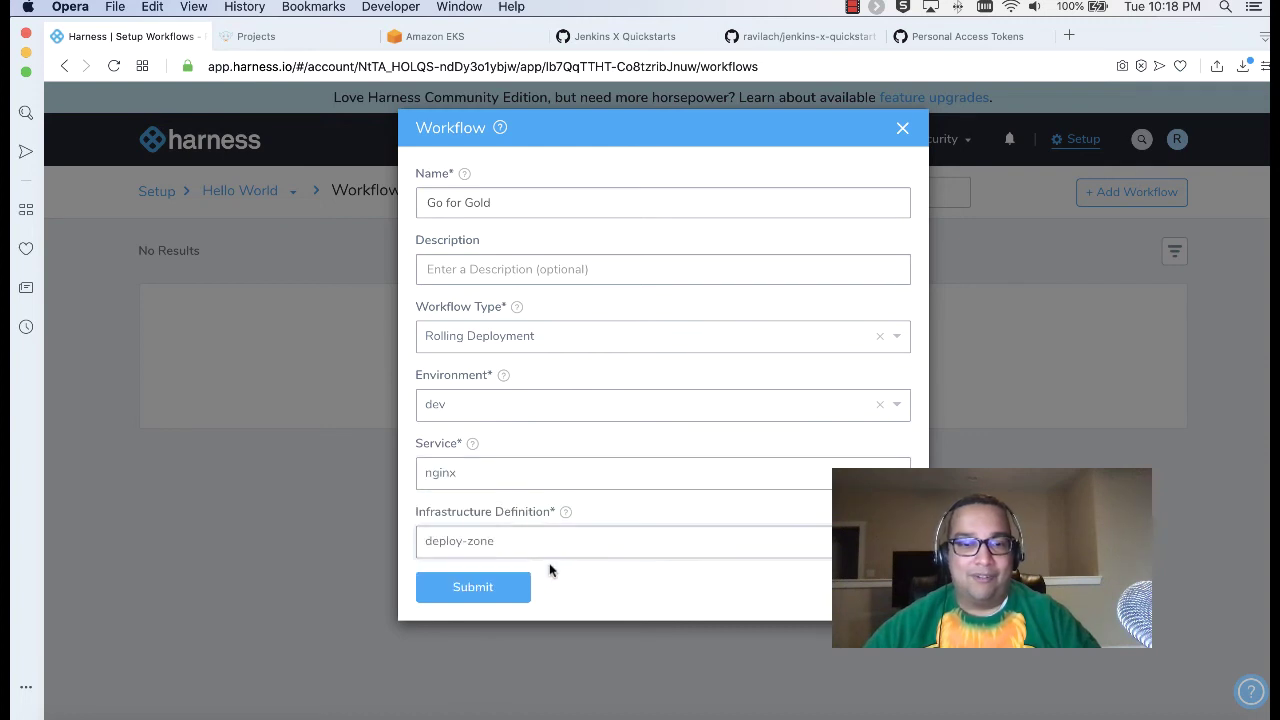
{"action": "left_click", "coordinate": [512, 598]}
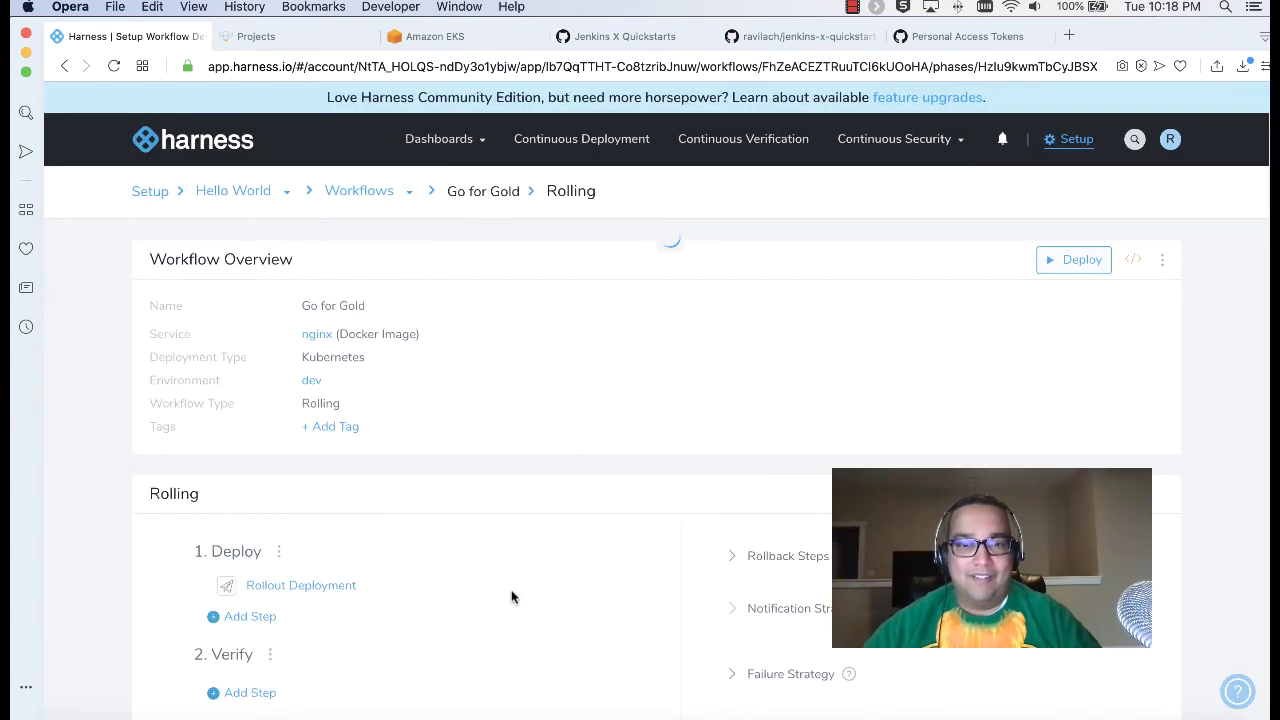
Step: Start a new deployment of Go for Gold and open the nginx build versions
{"action": "scroll", "coordinate": [508, 548], "scroll_direction": "down", "scroll_amount": 5}
{"action": "scroll", "coordinate": [508, 548], "scroll_direction": "up", "scroll_amount": 3}
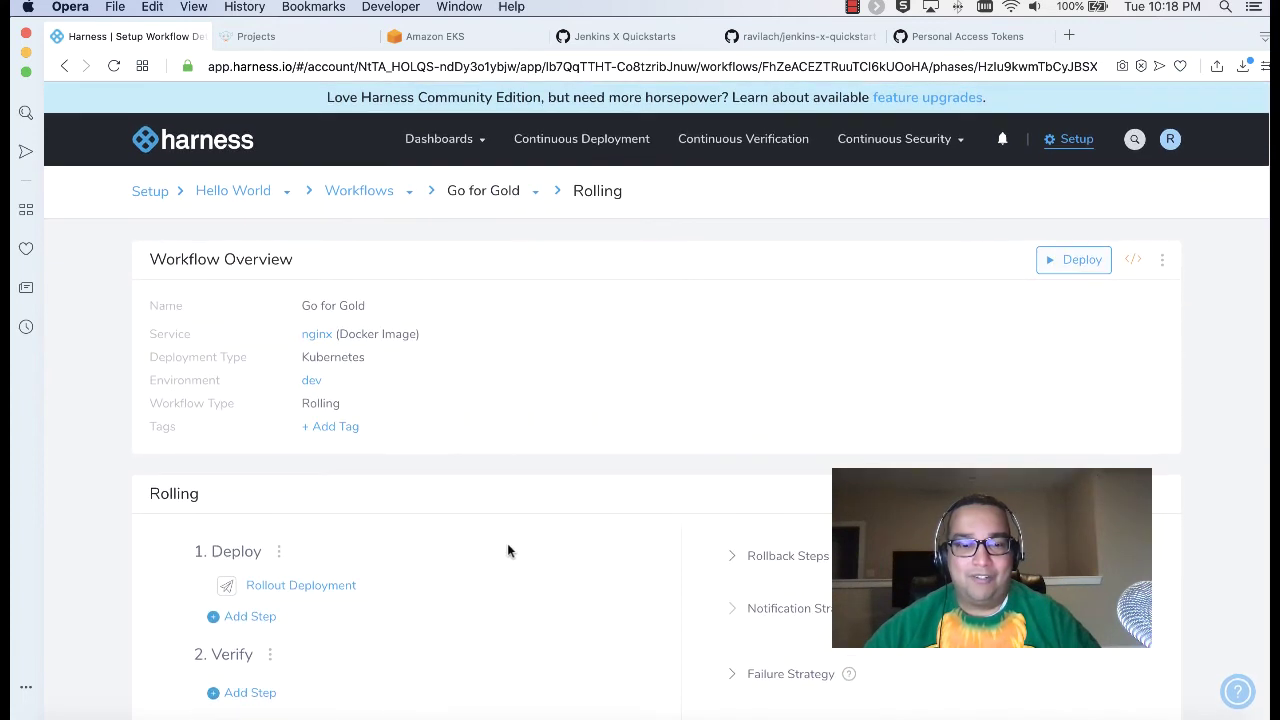
{"action": "left_click", "coordinate": [1060, 263]}
{"action": "left_click", "coordinate": [751, 304]}
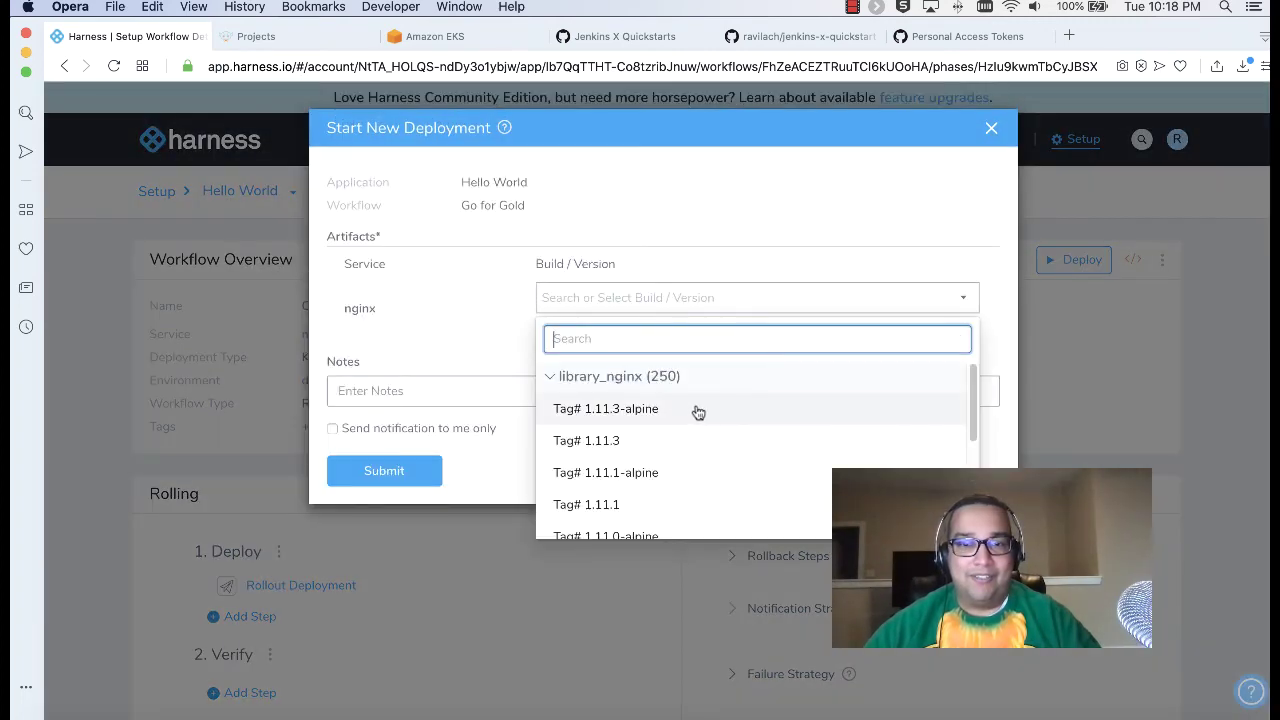
Step: Deploy nginx tag 1.11.3-alpine with the note 'Hello', notifying only yourself
{"action": "left_click", "coordinate": [698, 410]}
{"action": "left_click", "coordinate": [552, 396]}
{"action": "type", "text": "Hello World Dominatio"}
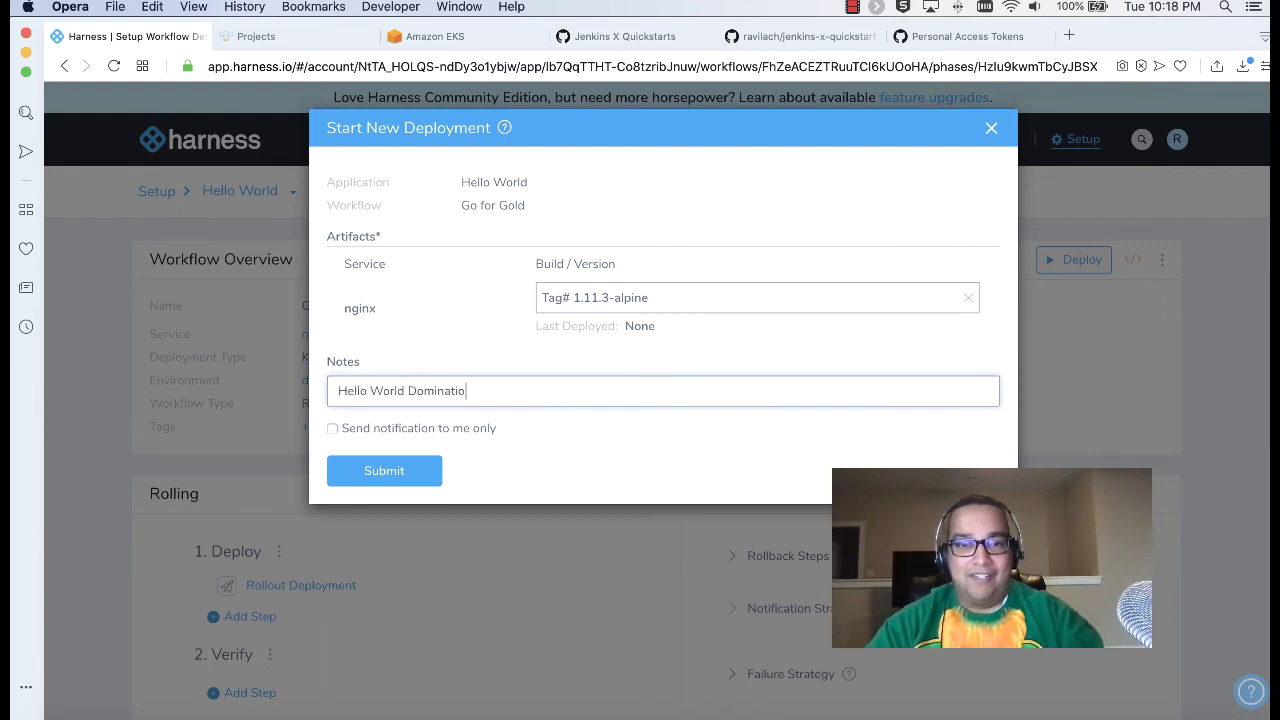
{"action": "left_click", "coordinate": [414, 428]}
{"action": "left_click", "coordinate": [405, 465]}
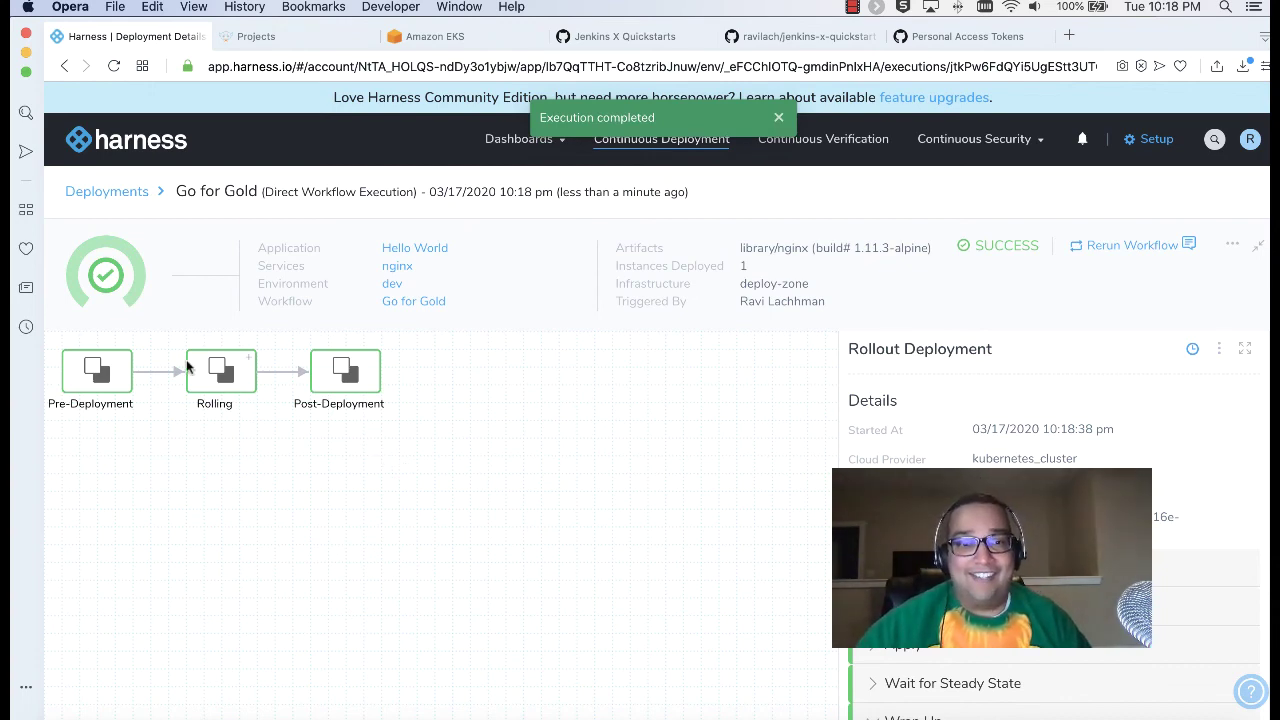
Step: Inspect the Rolling phase's Deploy, Acquire Resource Lock, Verify and Wrap Up steps, then go to Jenkins X Projects
{"action": "left_click", "coordinate": [226, 372]}
{"action": "left_click", "coordinate": [240, 488]}
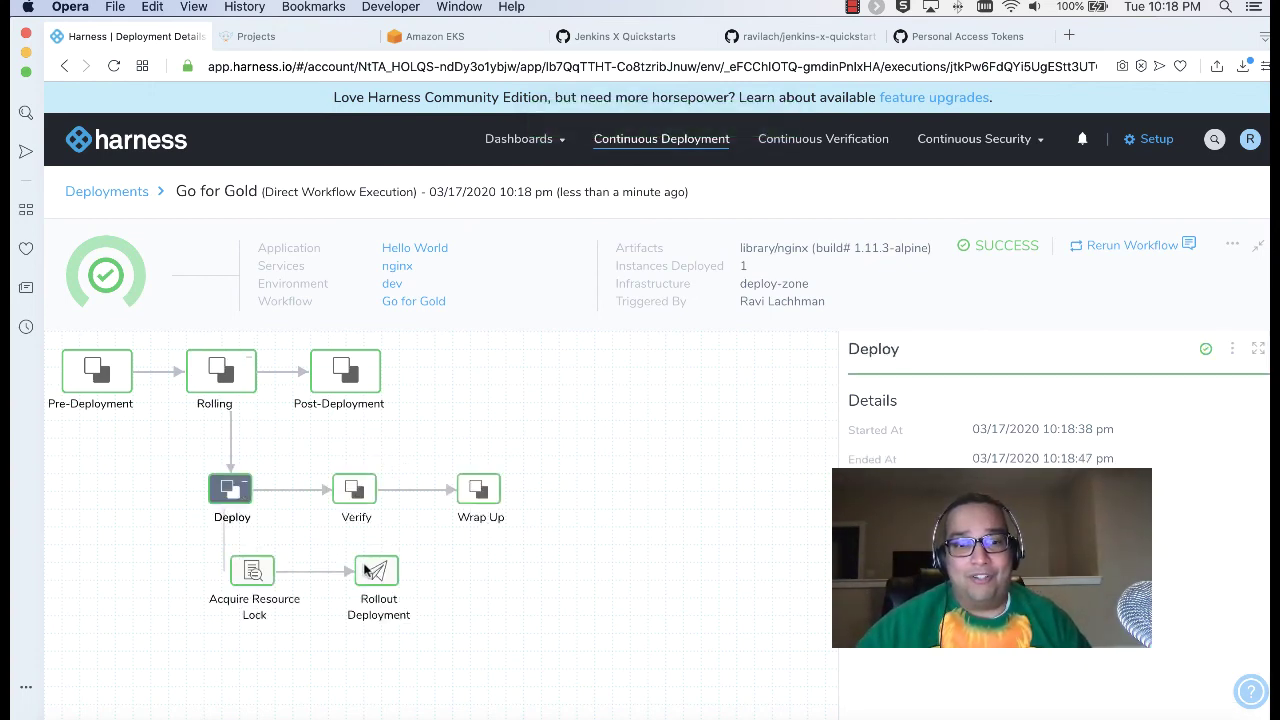
{"action": "left_click", "coordinate": [265, 572]}
{"action": "left_click", "coordinate": [352, 492]}
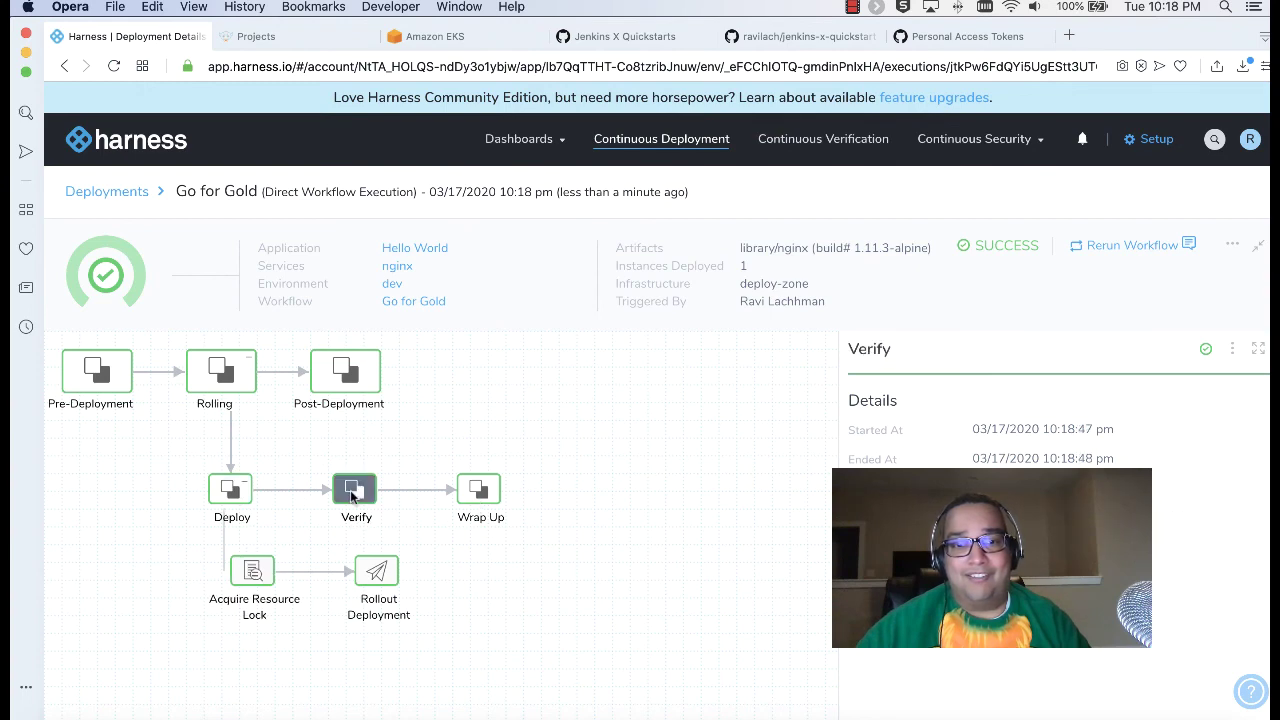
{"action": "mouse_move", "coordinate": [470, 497]}
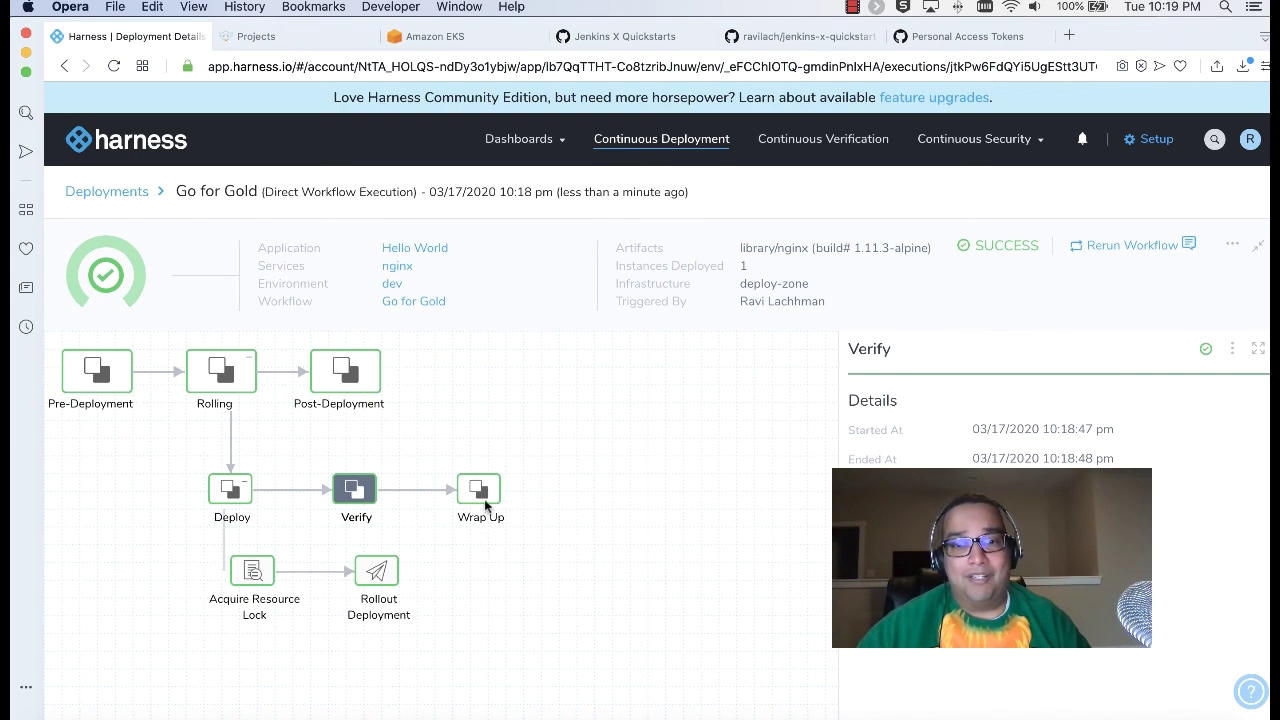
{"action": "left_click", "coordinate": [481, 496]}
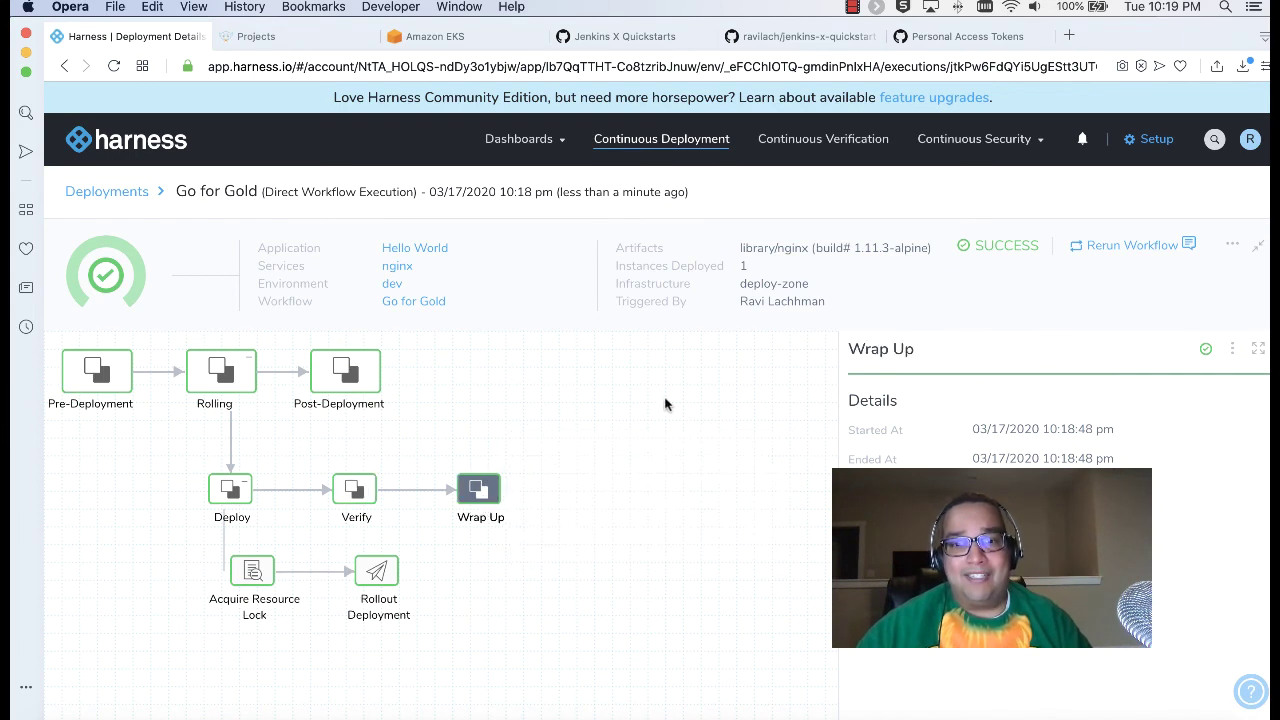
{"action": "left_click", "coordinate": [292, 38]}
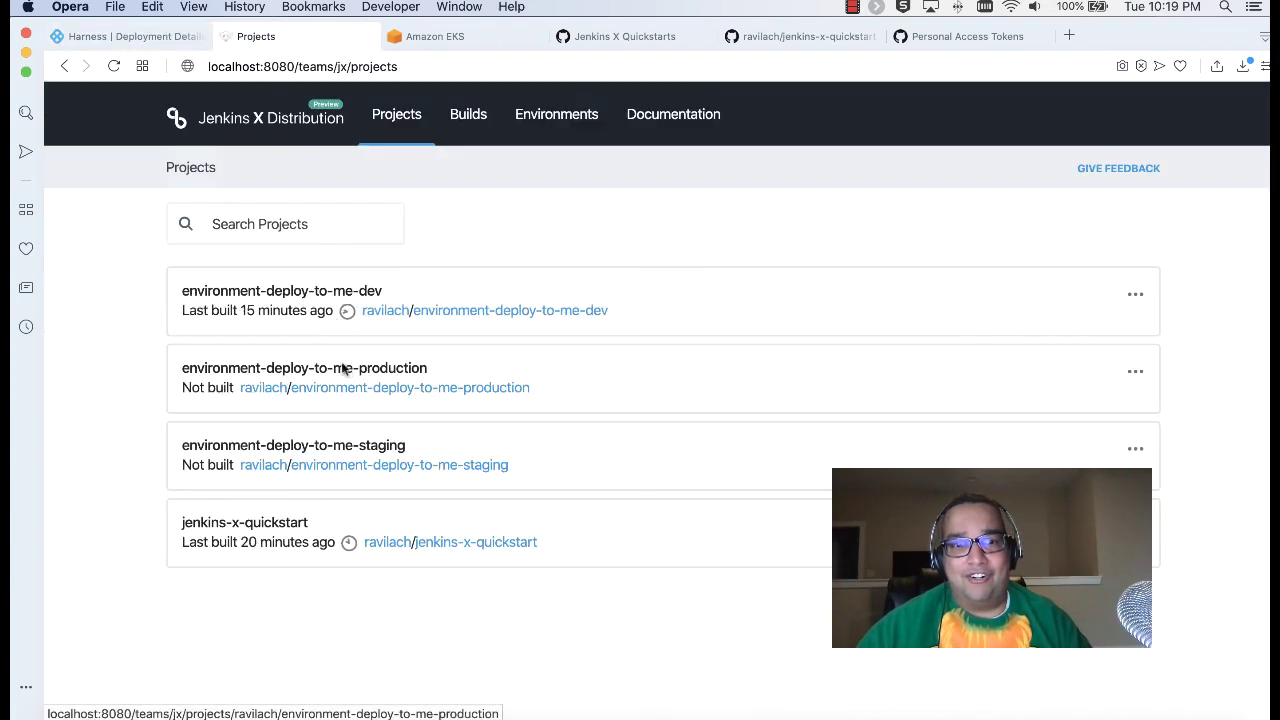
Step: Open the failed Draft create build's log from the Jenkins X builds list
{"action": "left_click", "coordinate": [464, 128]}
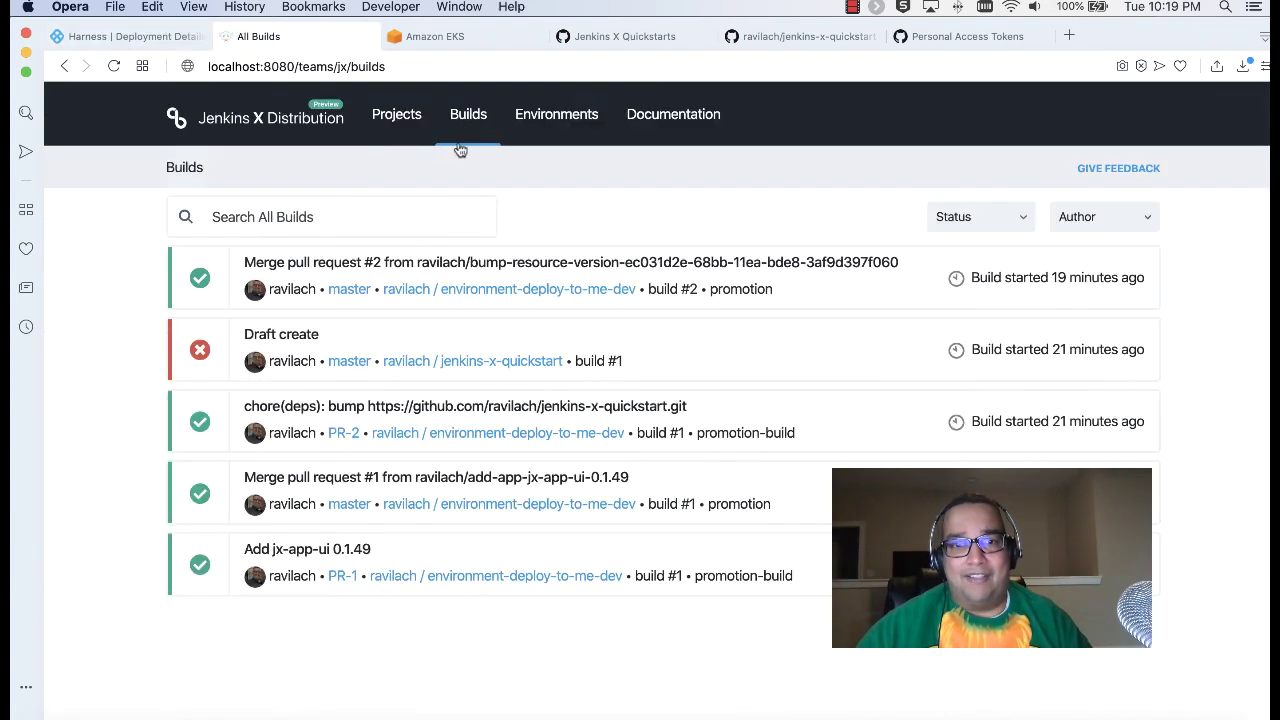
{"action": "left_click", "coordinate": [290, 350]}
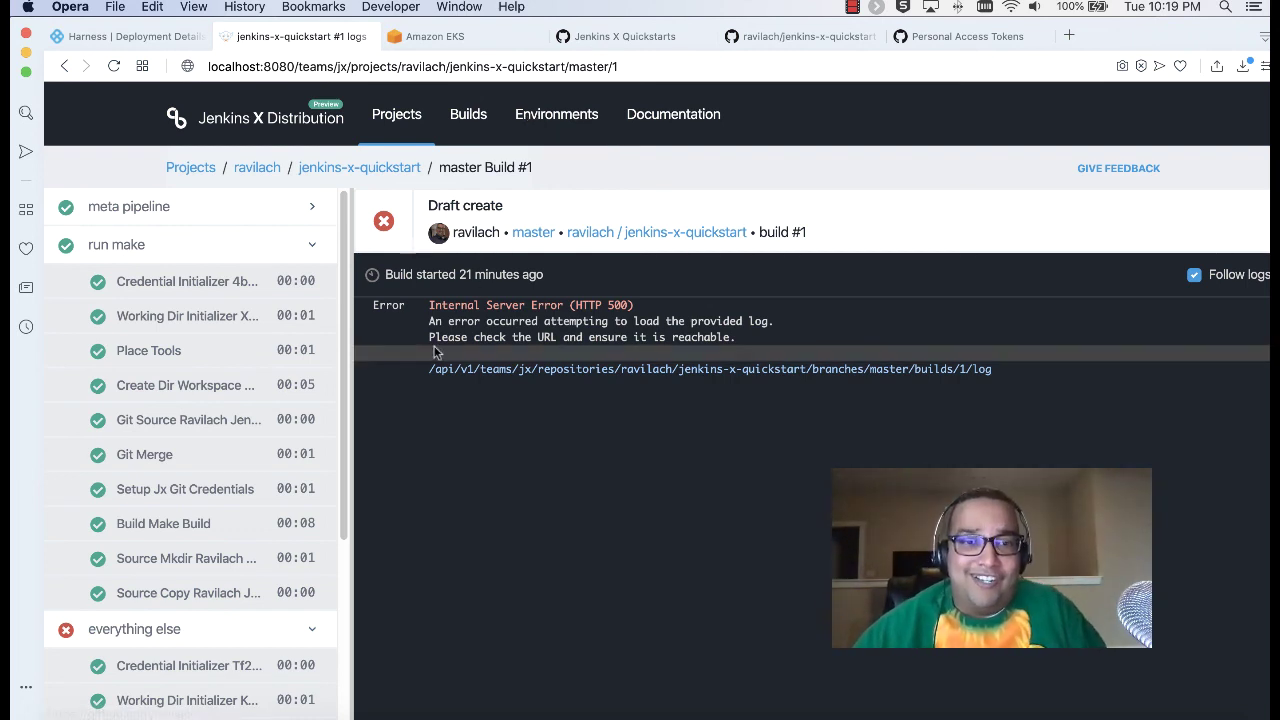
{"action": "left_click_drag", "start_coordinate": [344, 277], "coordinate": [333, 468]}
{"action": "scroll", "coordinate": [333, 468], "scroll_direction": "up", "scroll_amount": 5}
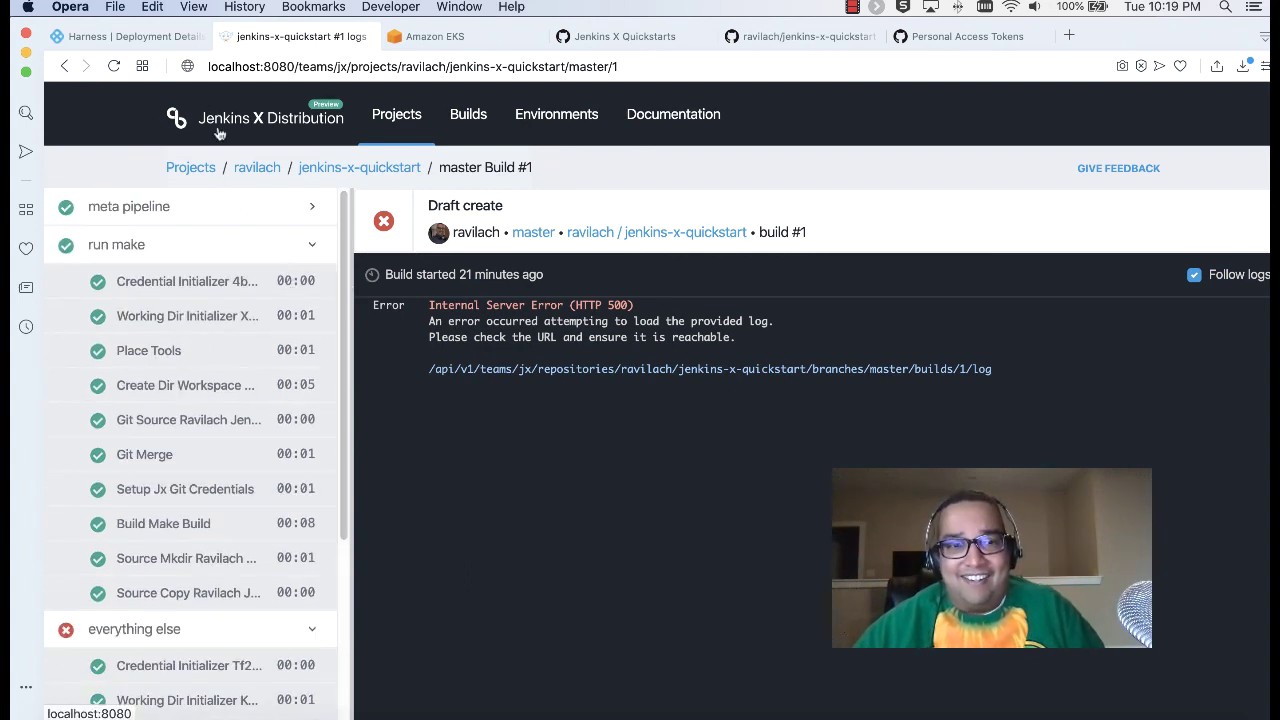
Step: Glance at the EKS cluster, Harness deployment and GitHub Quickstarts pages, then return to the build log
{"action": "left_click", "coordinate": [430, 36]}
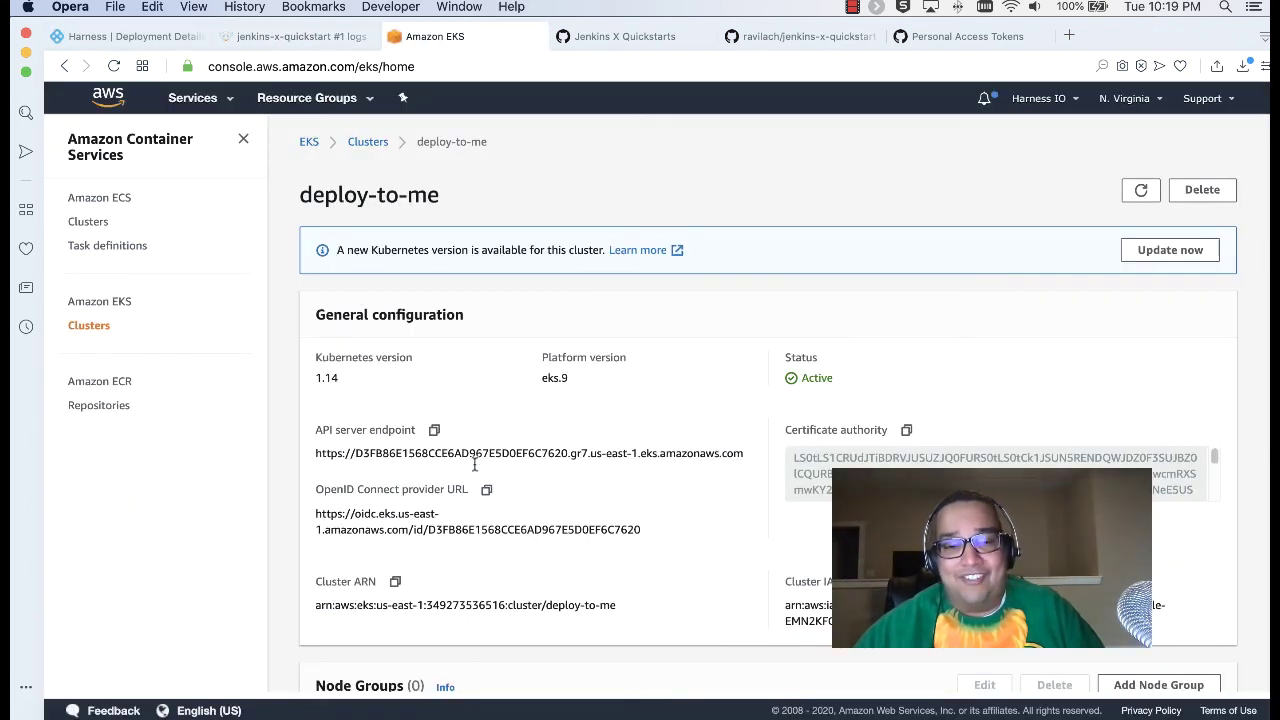
{"action": "left_click", "coordinate": [137, 38]}
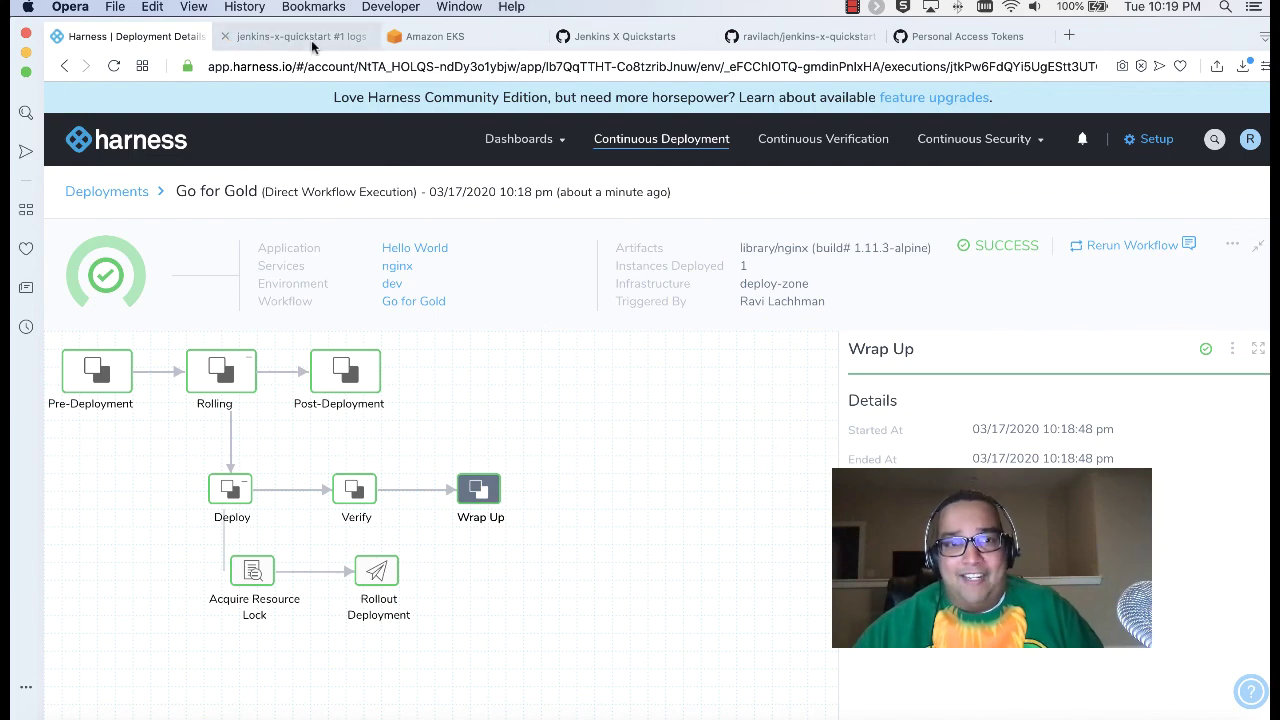
{"action": "left_click", "coordinate": [581, 39]}
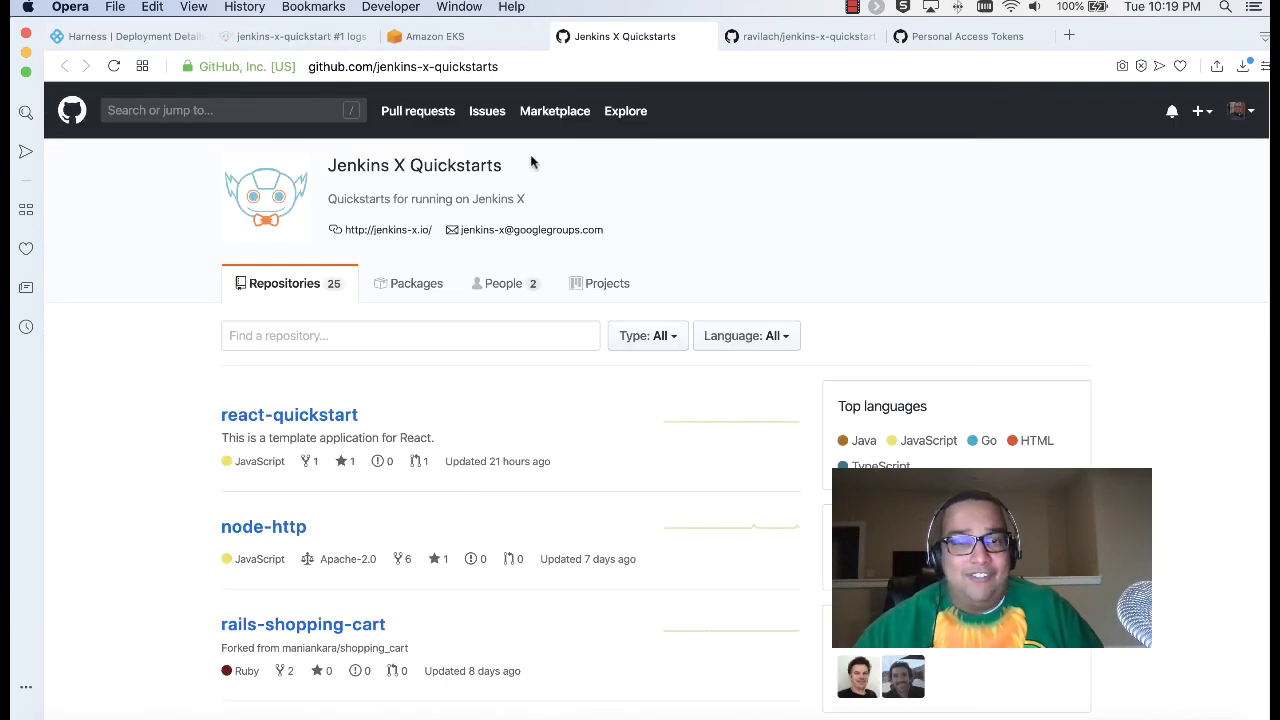
{"action": "left_click", "coordinate": [299, 40]}
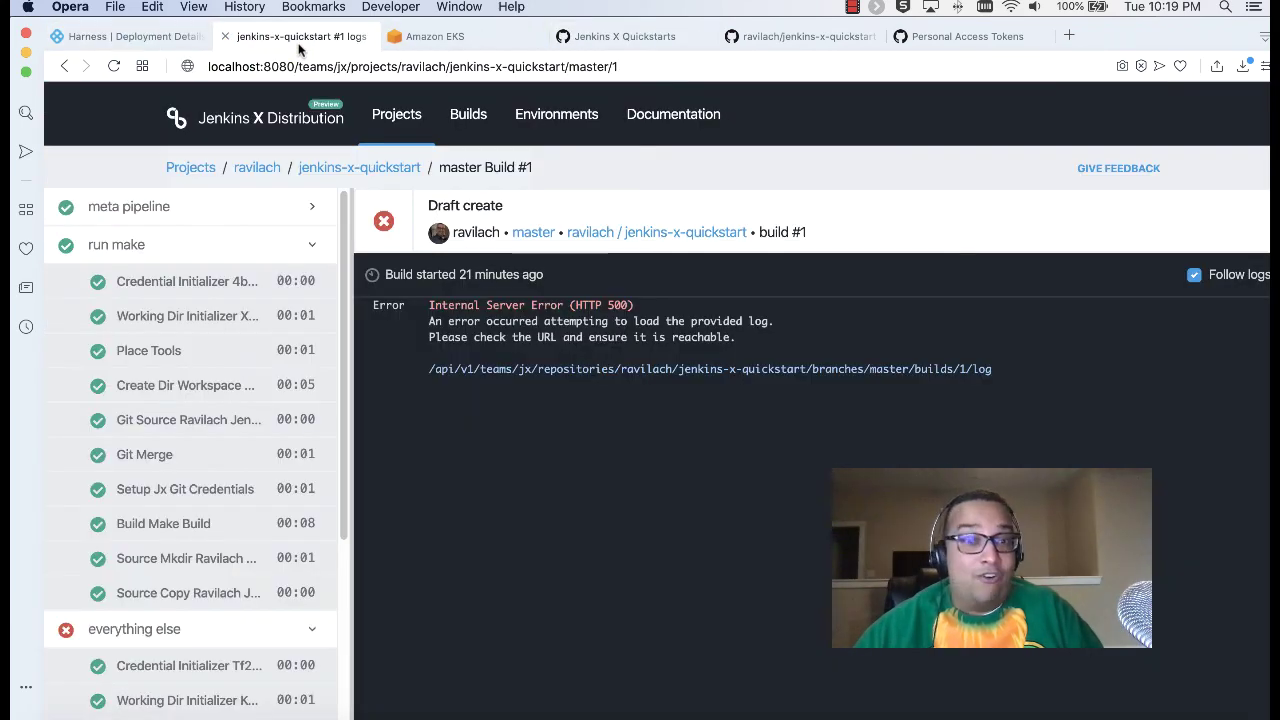